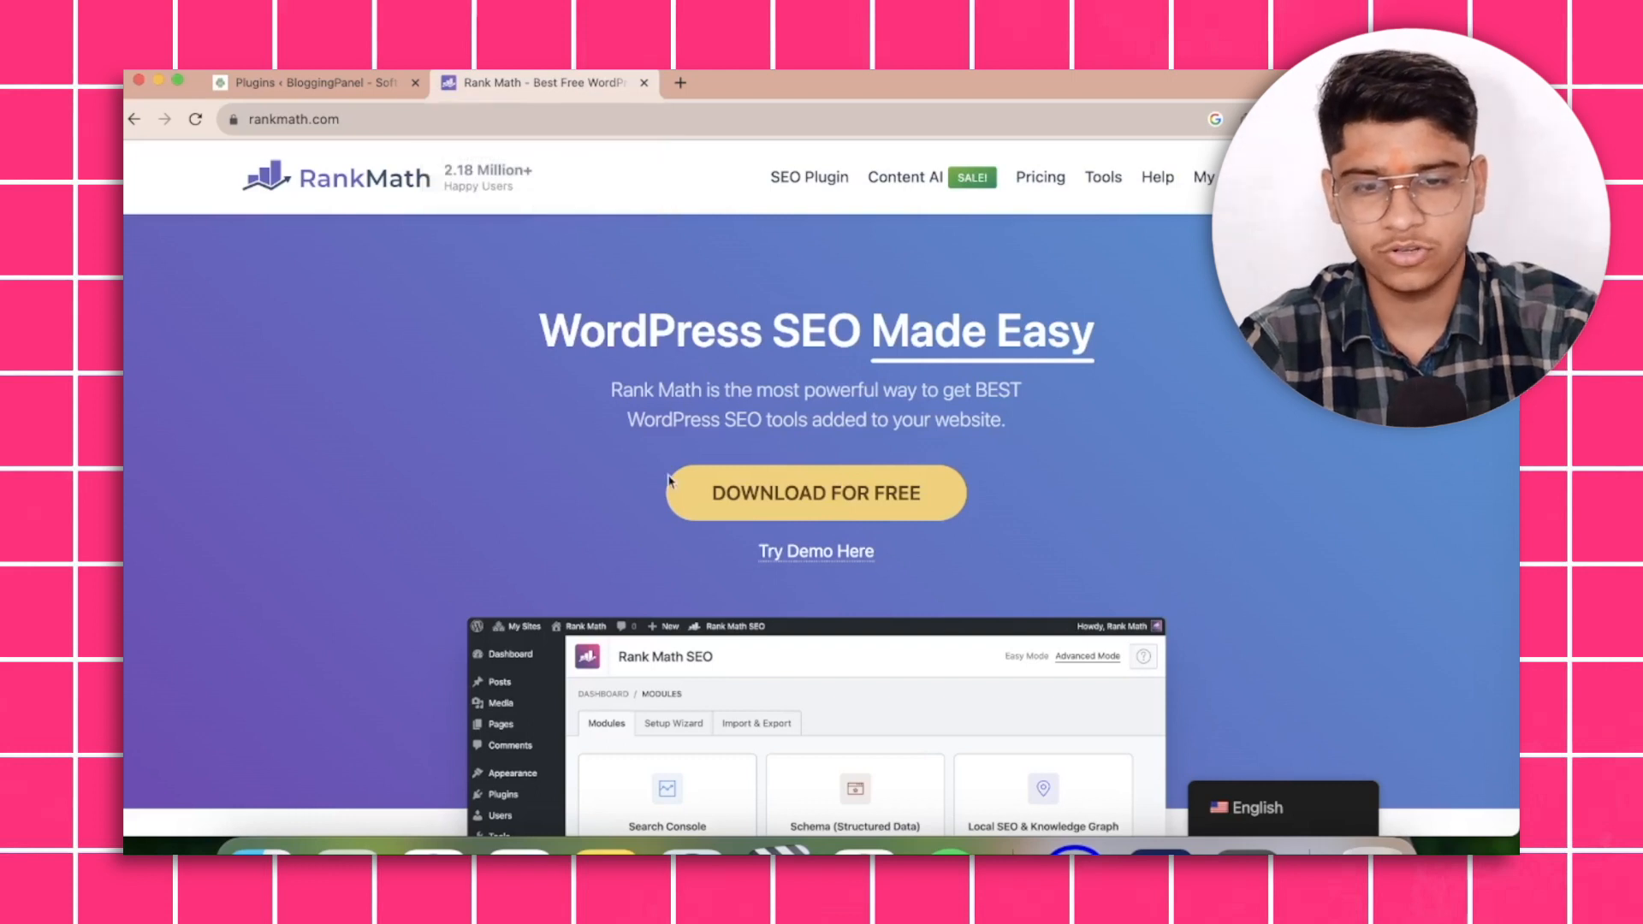
Download the free Rank Math plugin from the Rank Math website.
{"action": "left_click", "coordinate": [717, 492]}
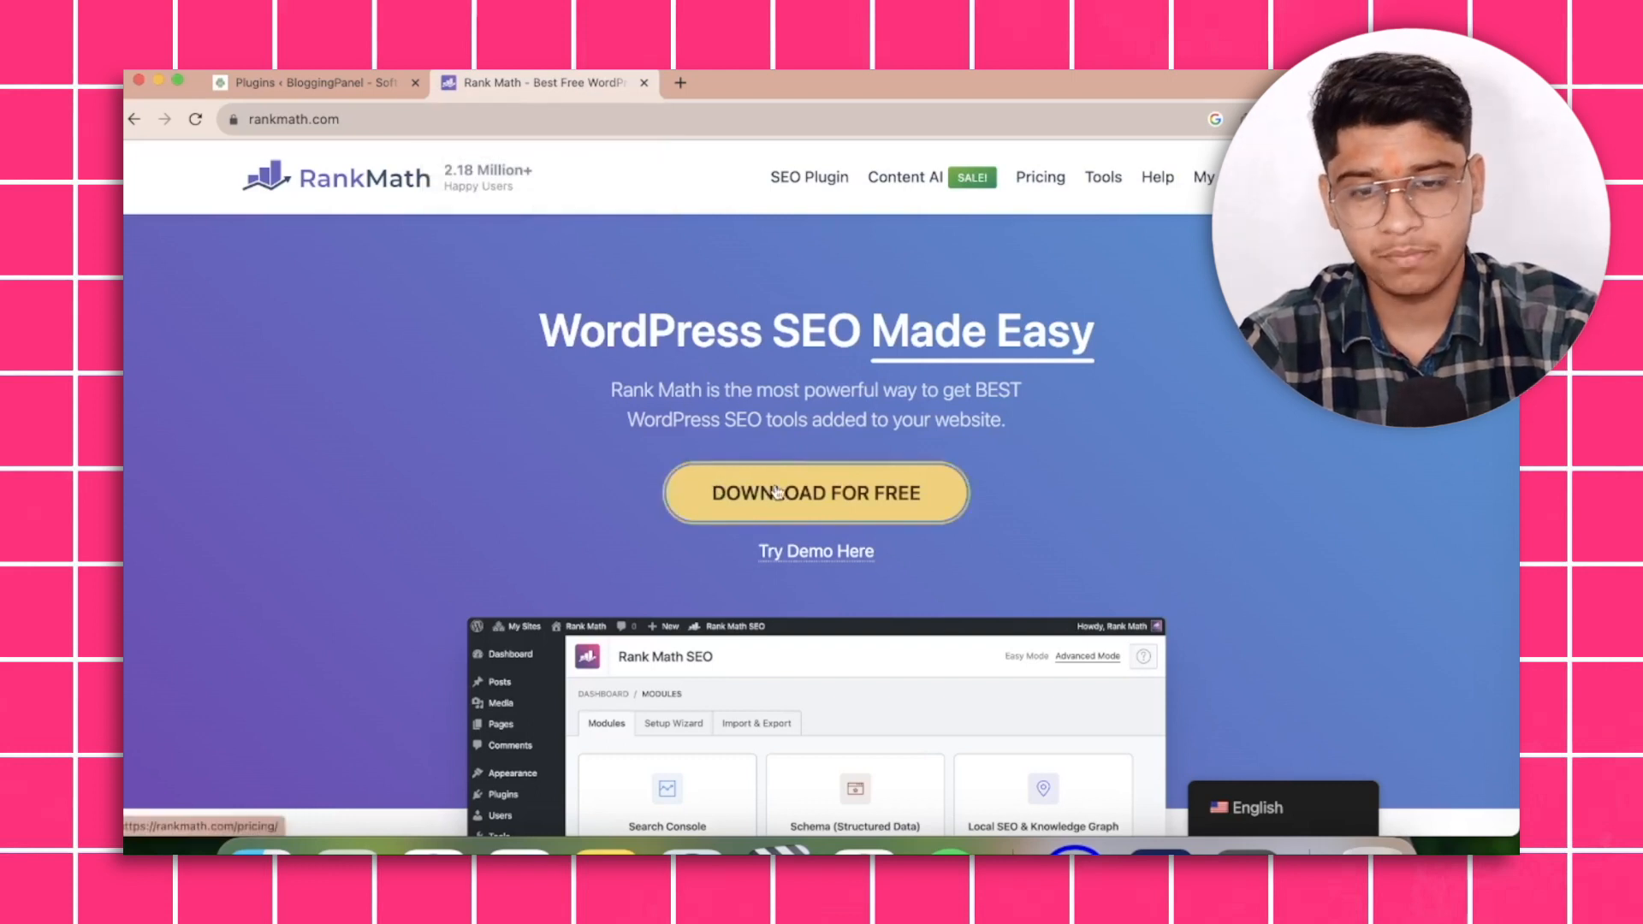
{"action": "scroll", "coordinate": [776, 491], "scroll_direction": "down", "scroll_amount": 2}
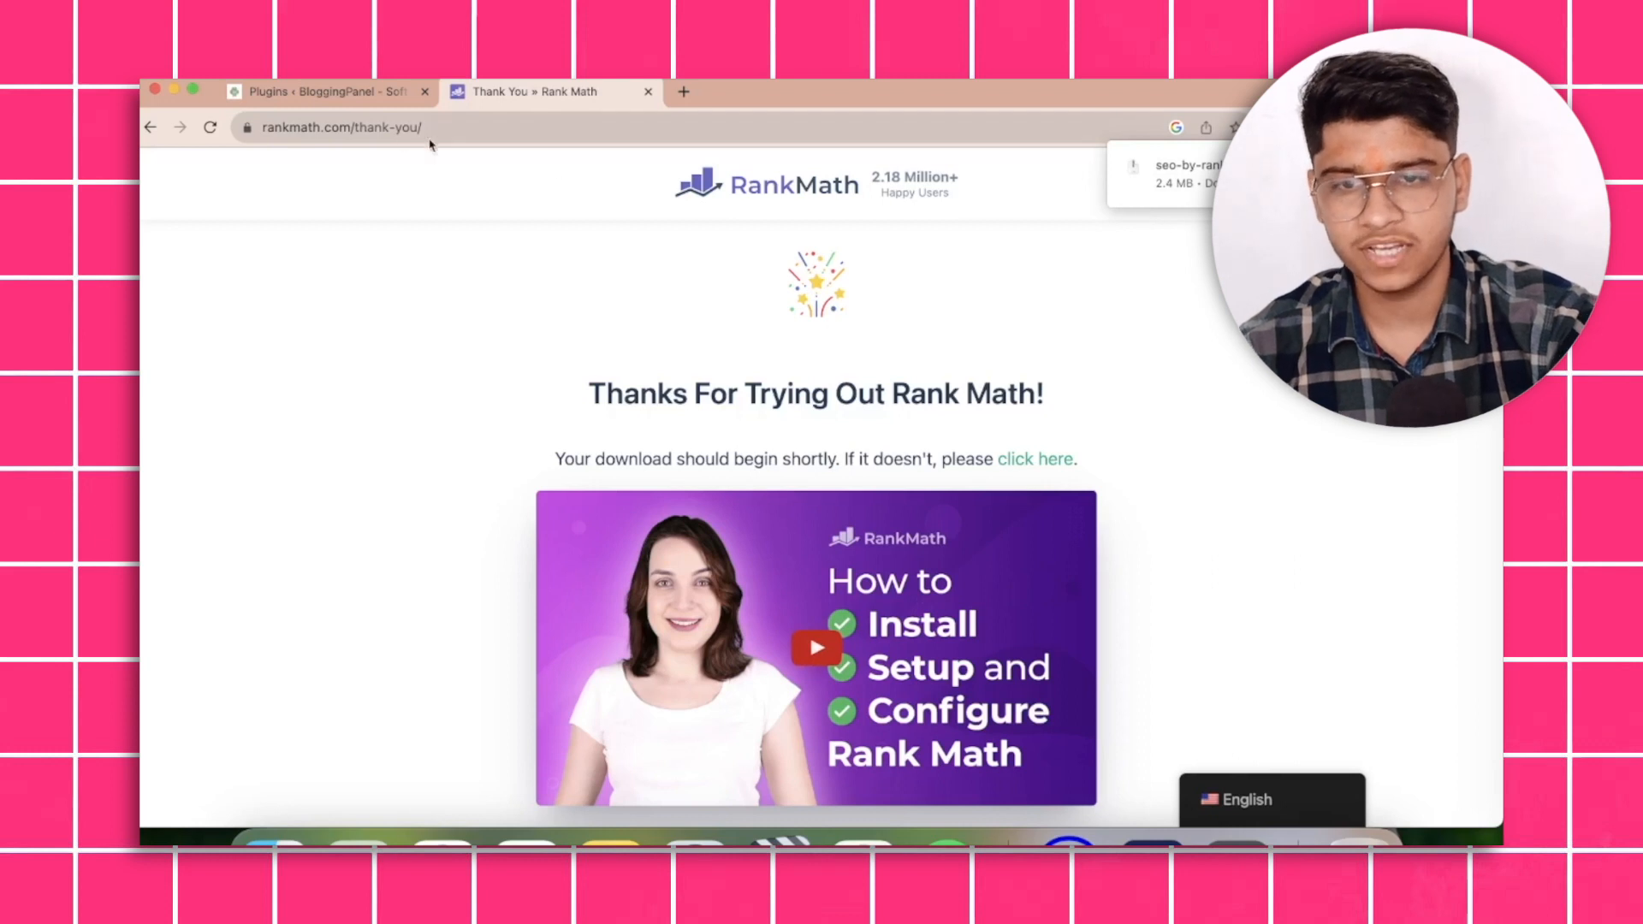
Upload seo-by-rank-math.1.0.203.zip as a new plugin on the BloggingPanel WordPress site, install it and activate it.
{"action": "left_click", "coordinate": [370, 100]}
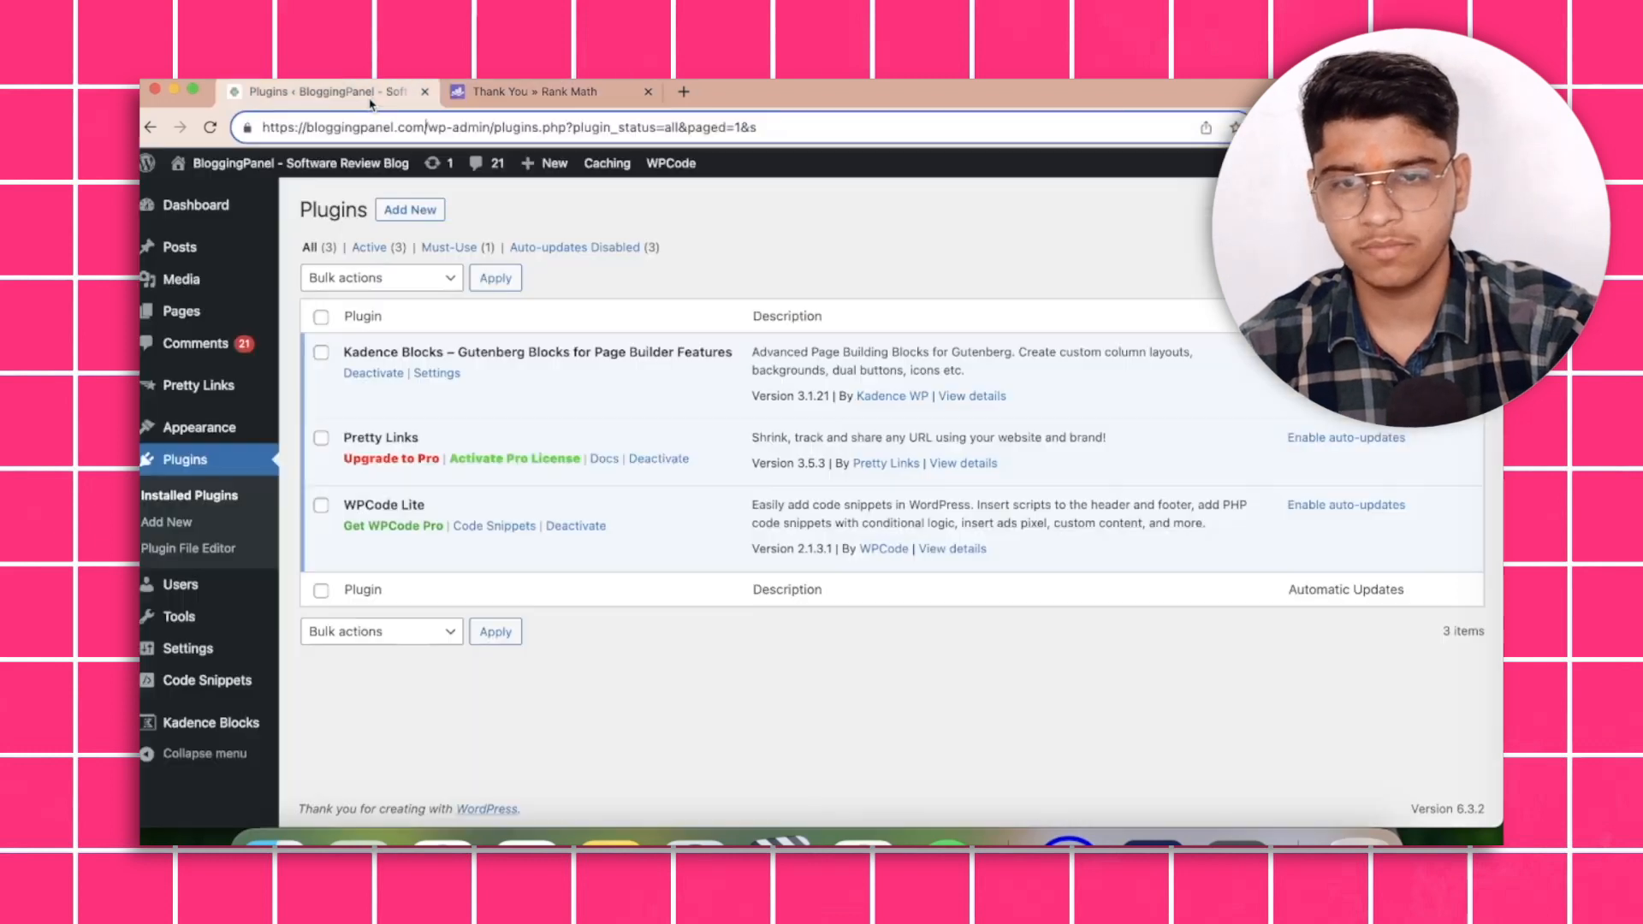
{"action": "left_click", "coordinate": [417, 215]}
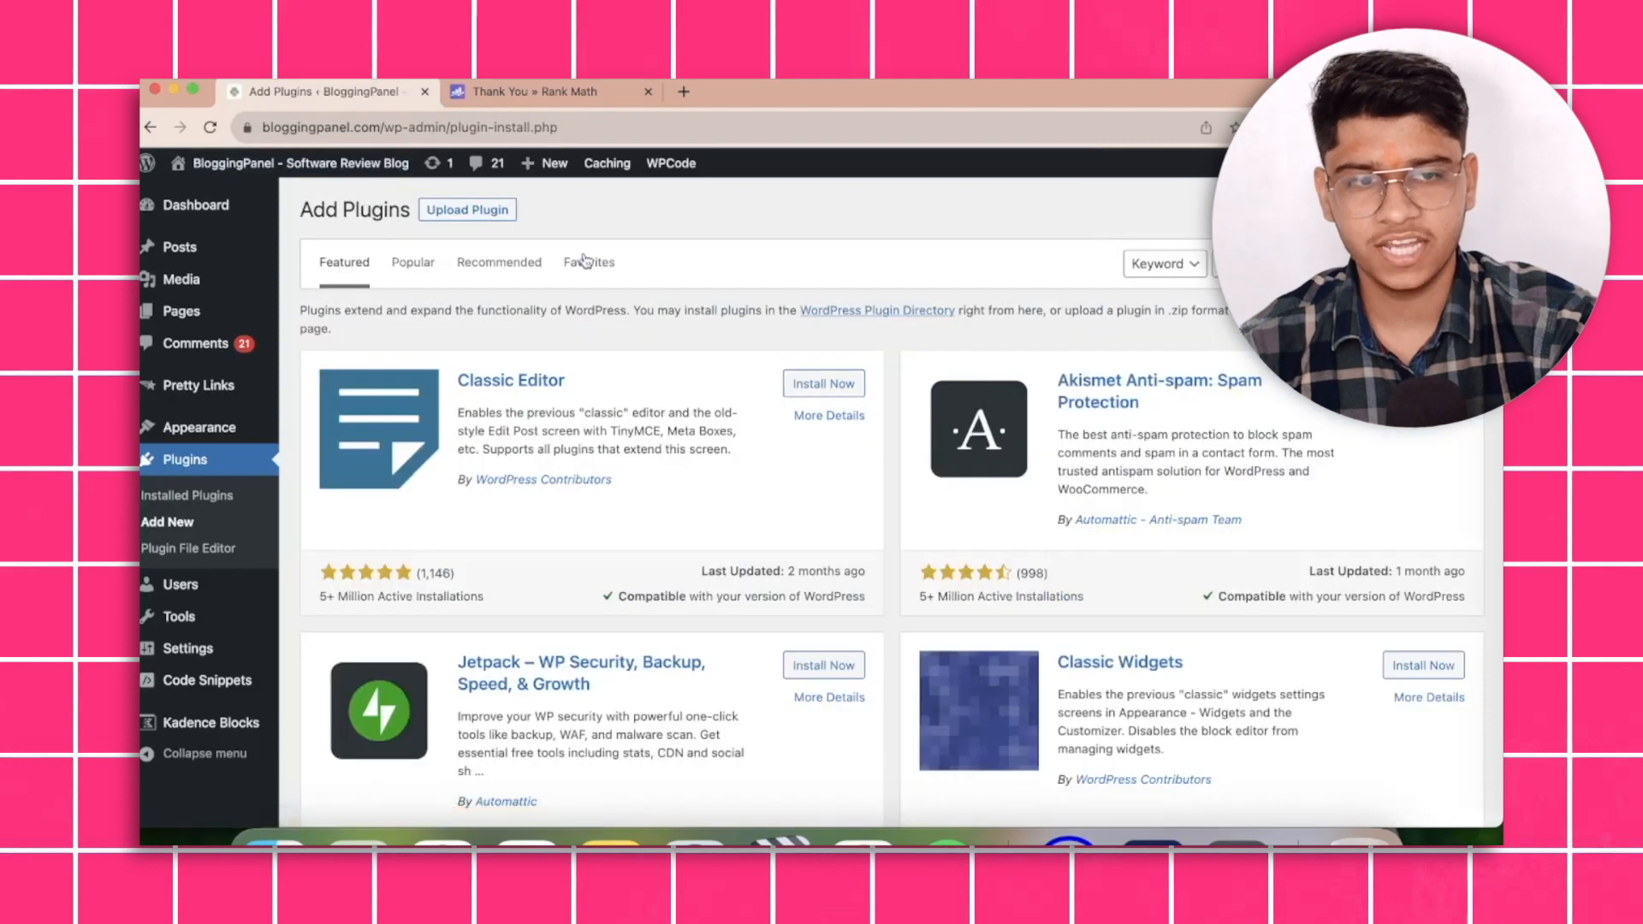
{"action": "left_click", "coordinate": [467, 210]}
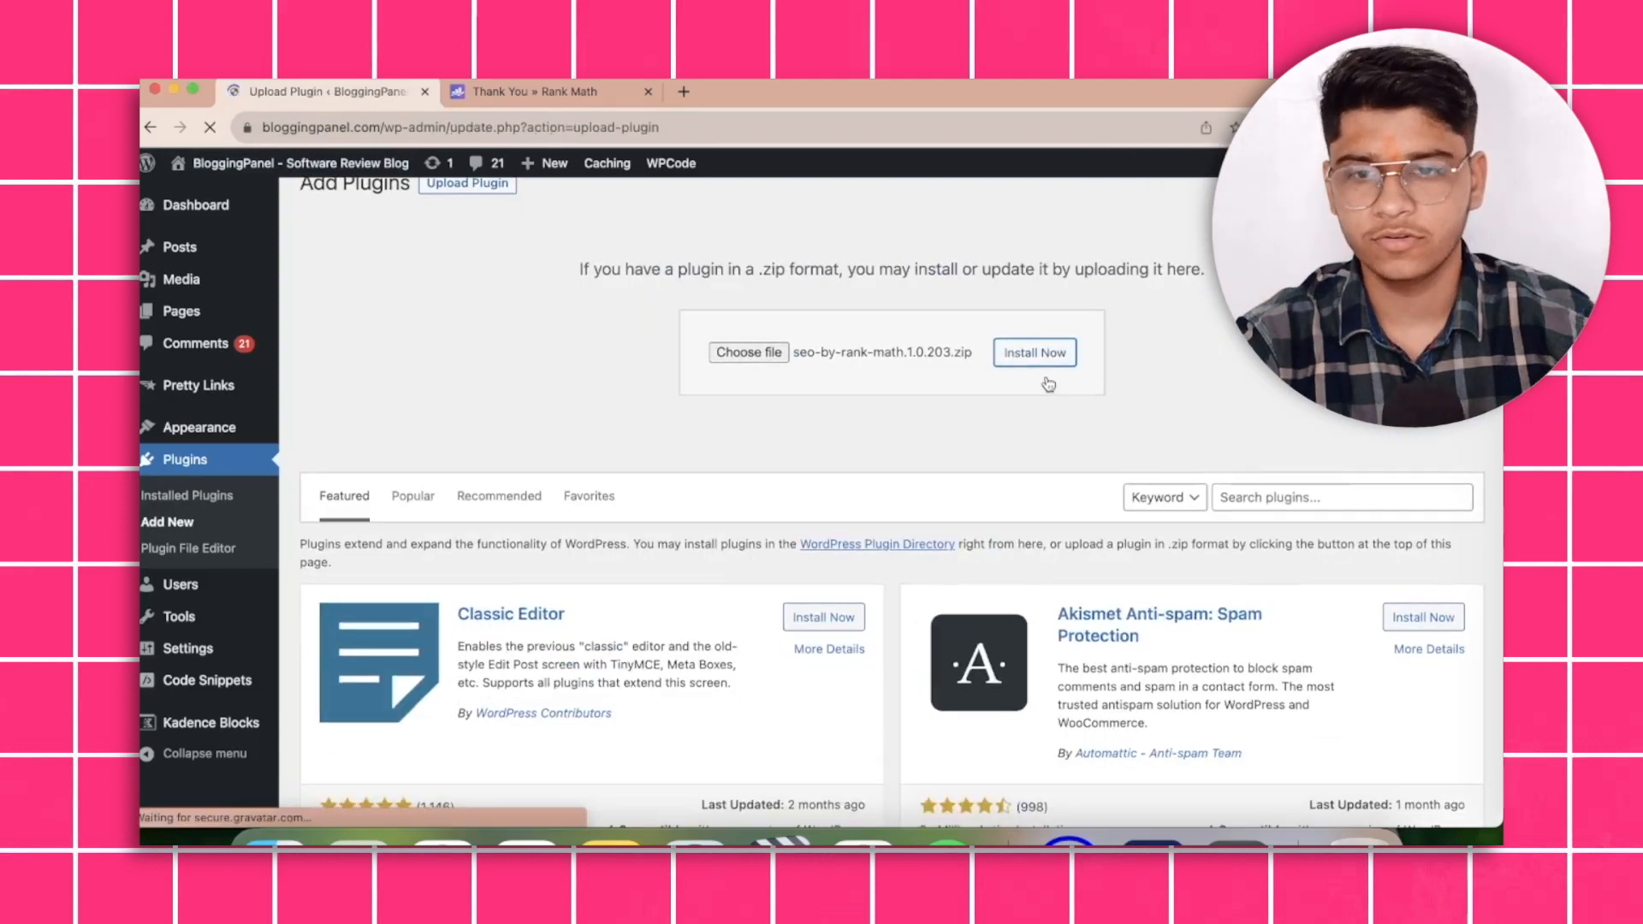
{"action": "left_click", "coordinate": [1035, 353]}
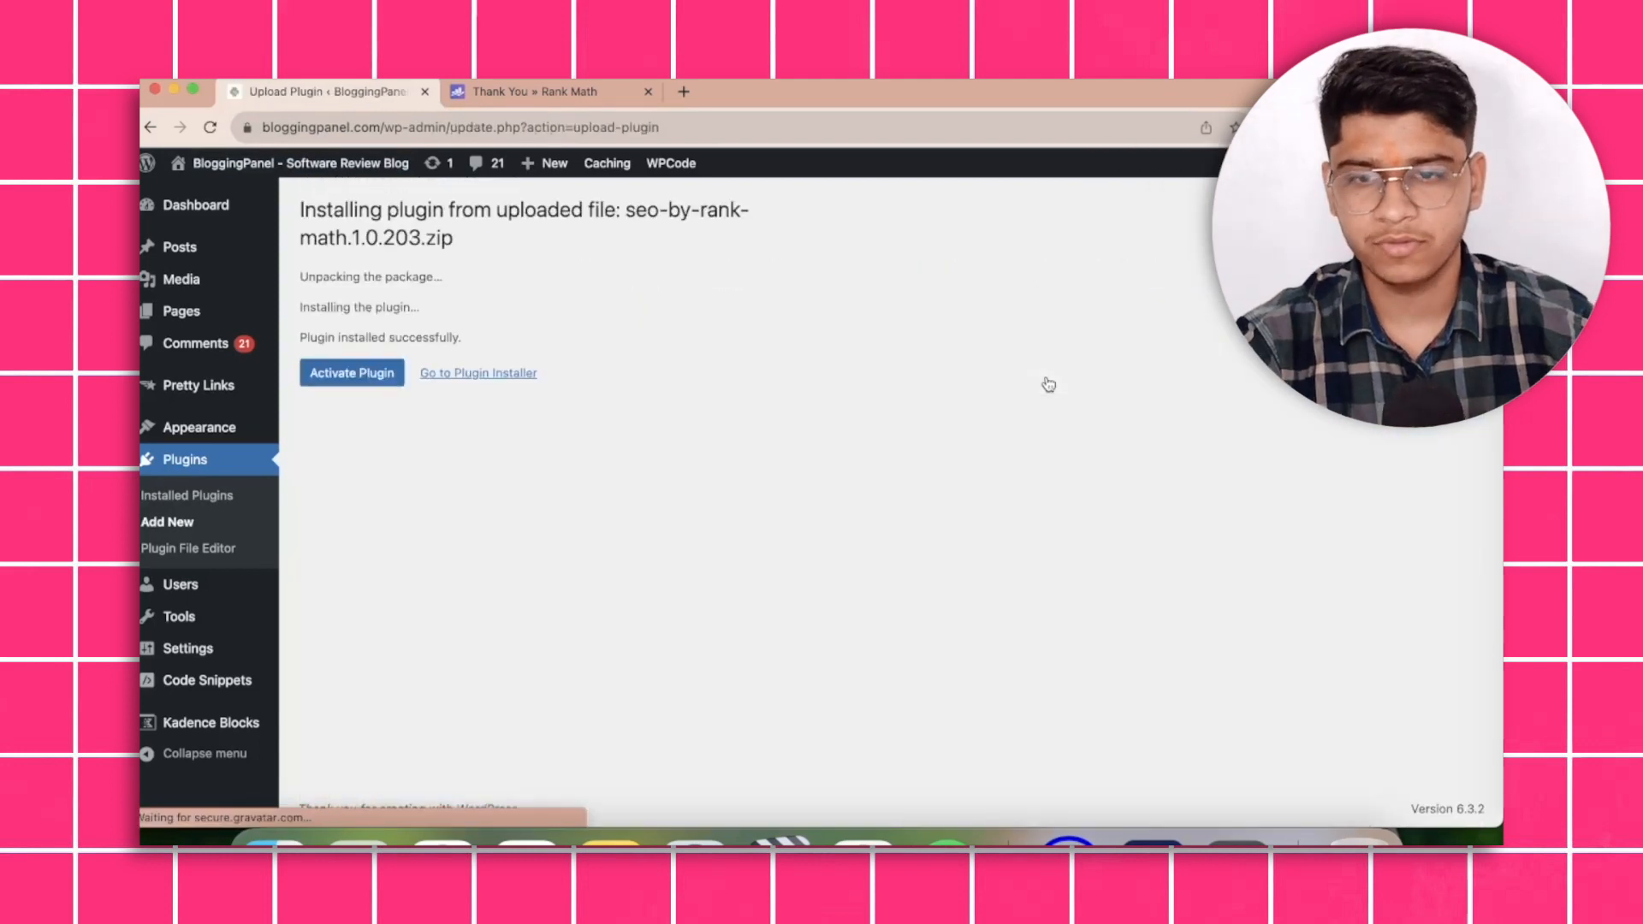
{"action": "left_click", "coordinate": [360, 381]}
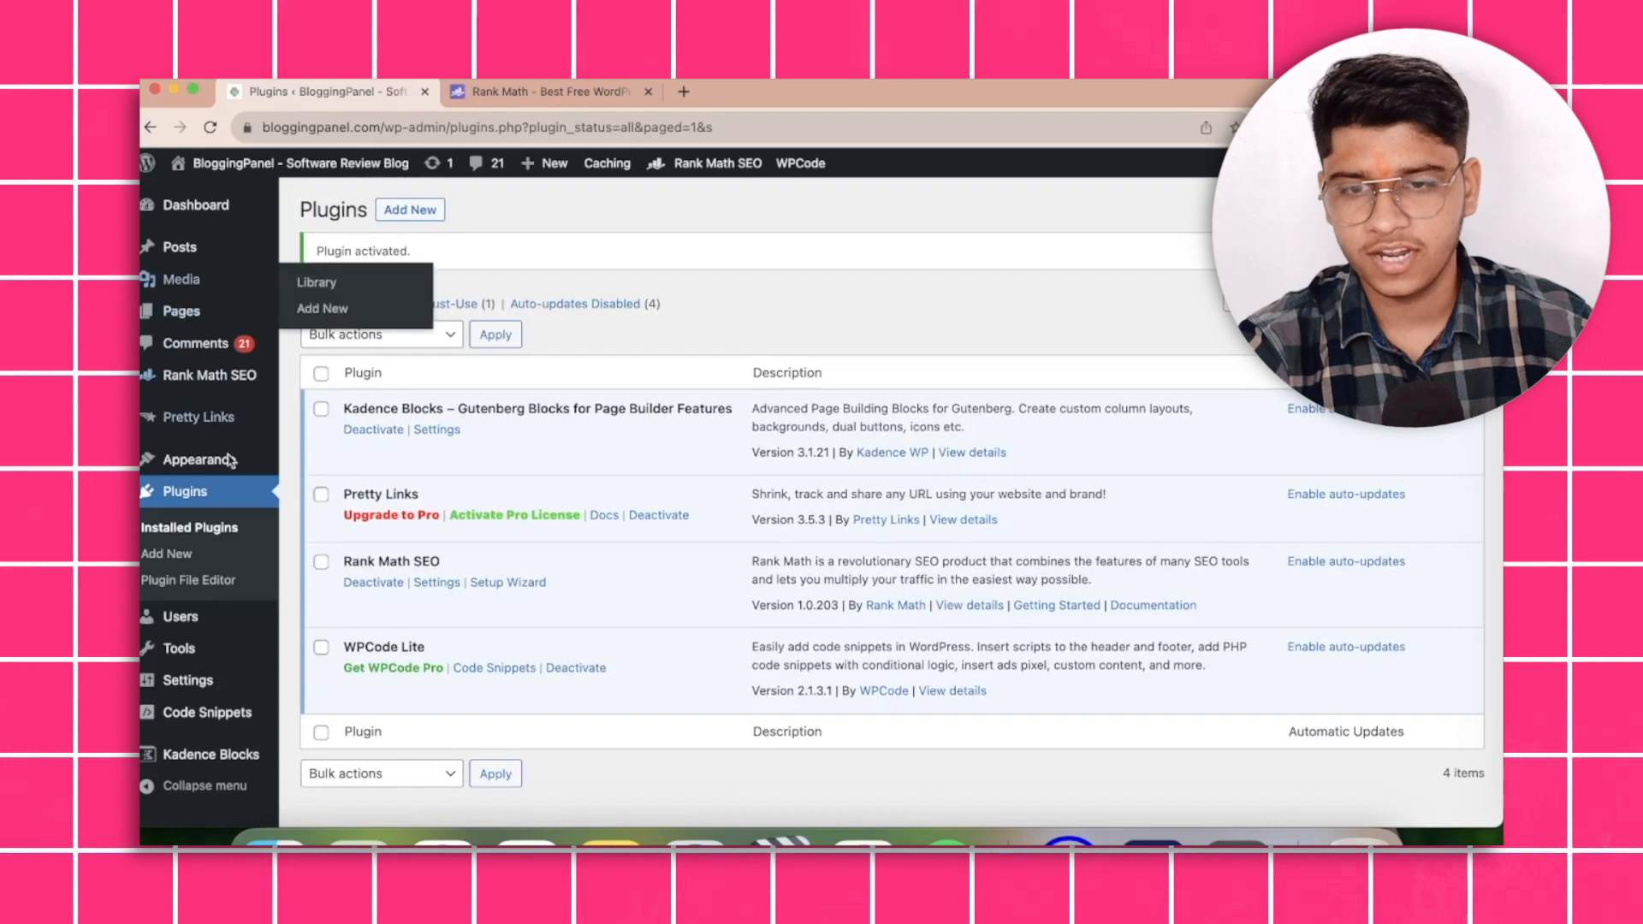
Open the Rank Math SEO setup wizard from the WordPress admin.
{"action": "mouse_move", "coordinate": [198, 377]}
{"action": "left_click", "coordinate": [275, 373]}
{"action": "left_click", "coordinate": [495, 268]}
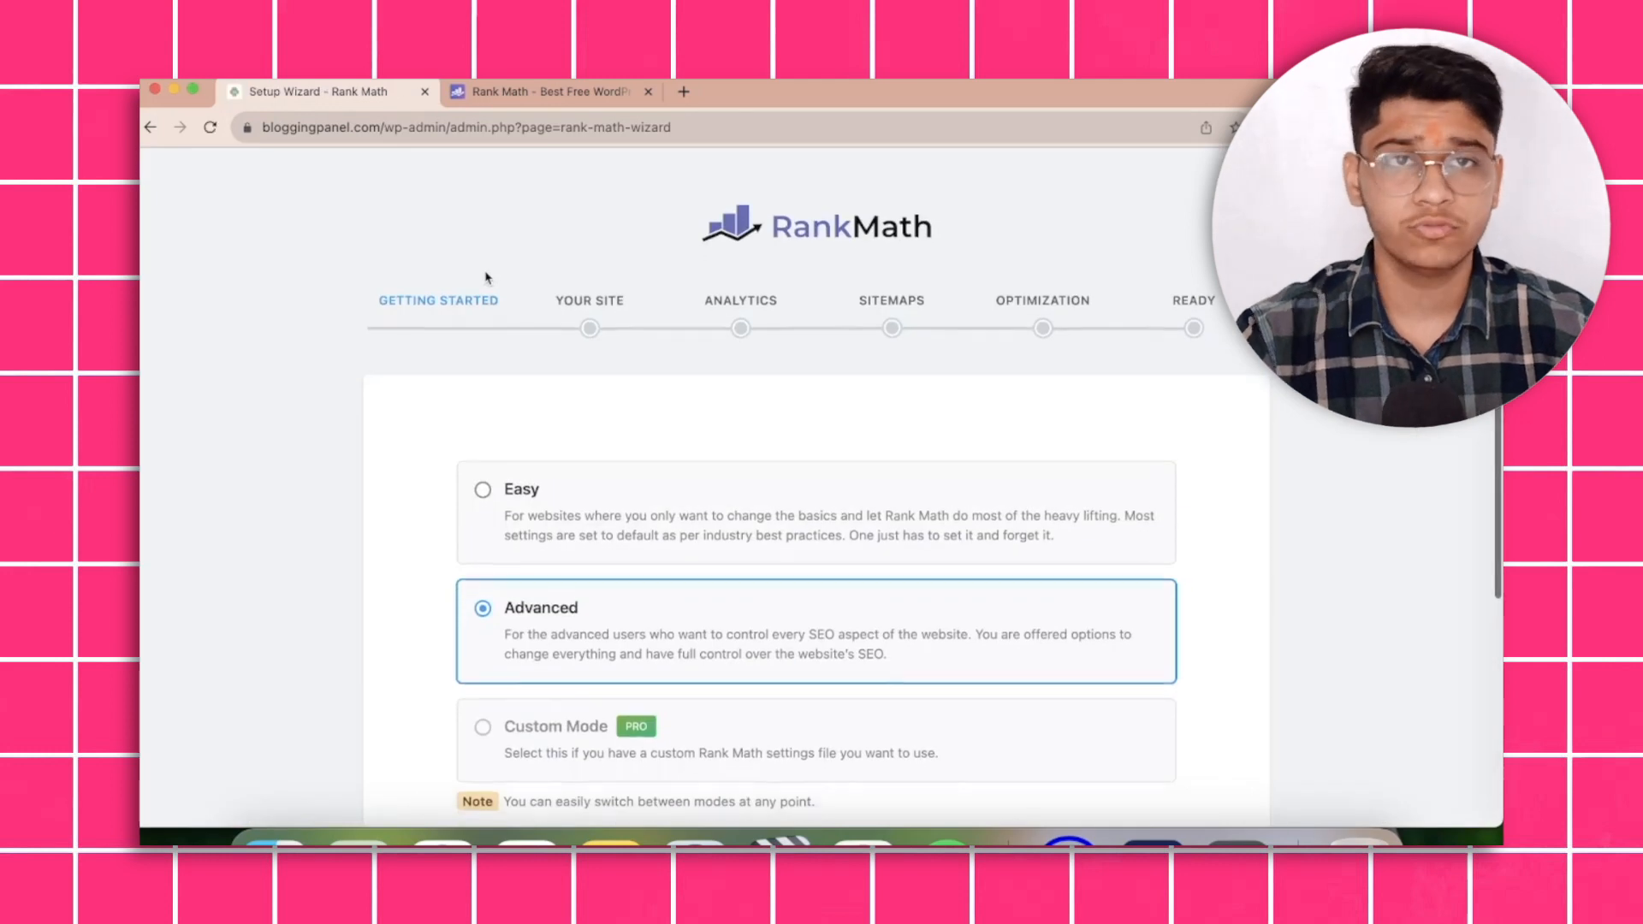
Review the setup modes, keep Advanced selected and start the wizard.
{"action": "scroll", "coordinate": [485, 277], "scroll_direction": "down", "scroll_amount": 1}
{"action": "scroll", "coordinate": [485, 278], "scroll_direction": "up", "scroll_amount": 1}
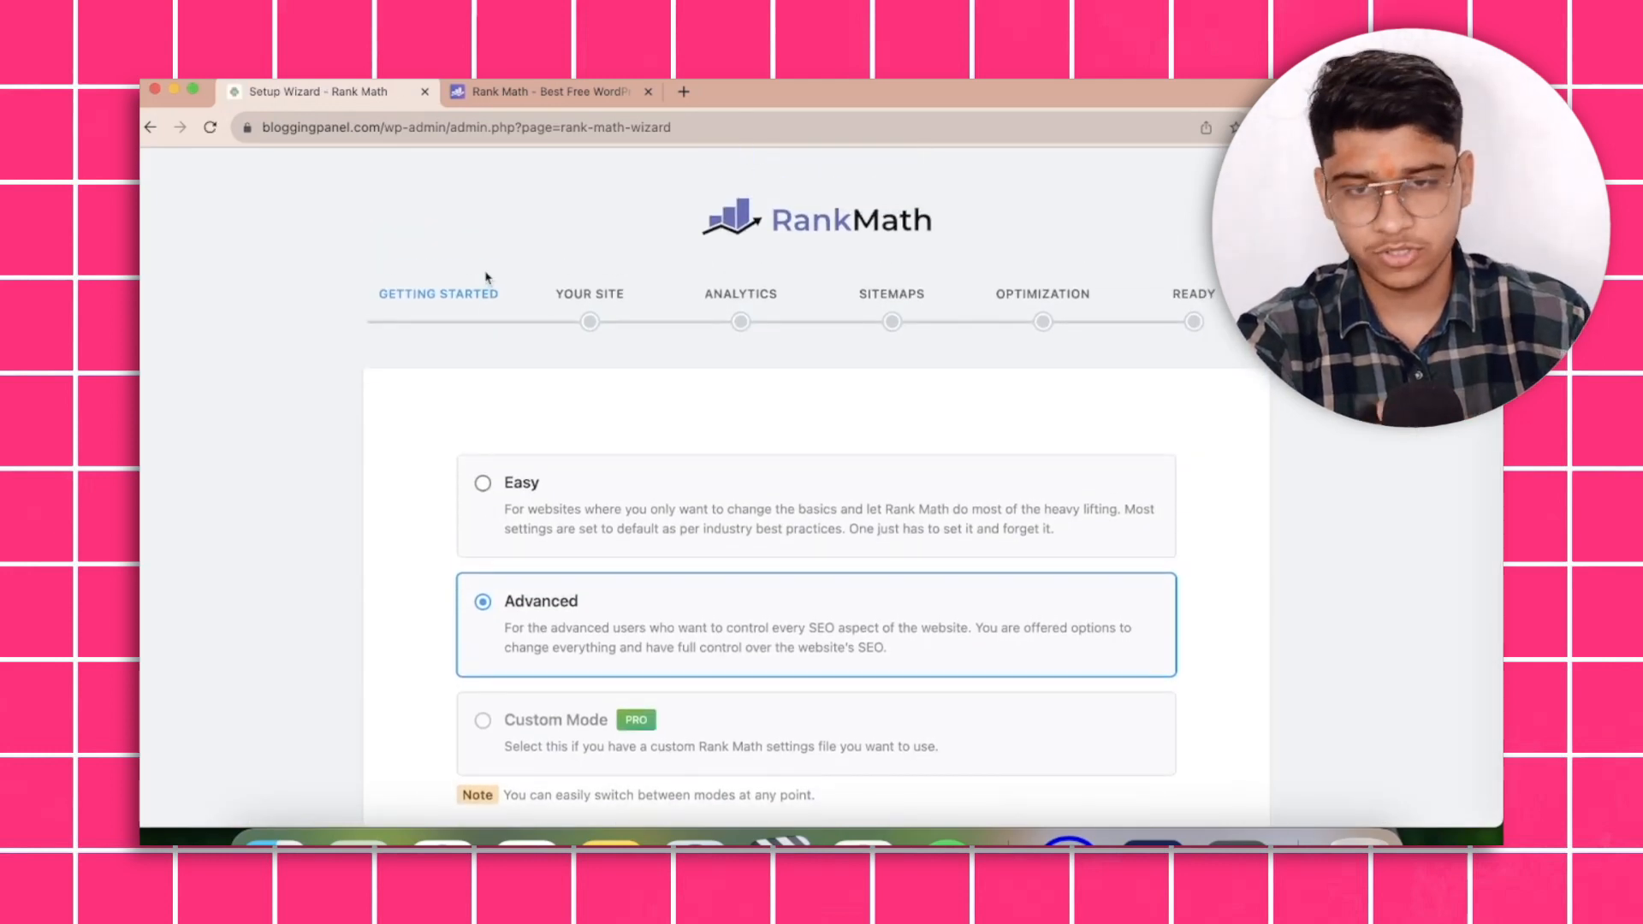
{"action": "scroll", "coordinate": [485, 277], "scroll_direction": "down", "scroll_amount": 1}
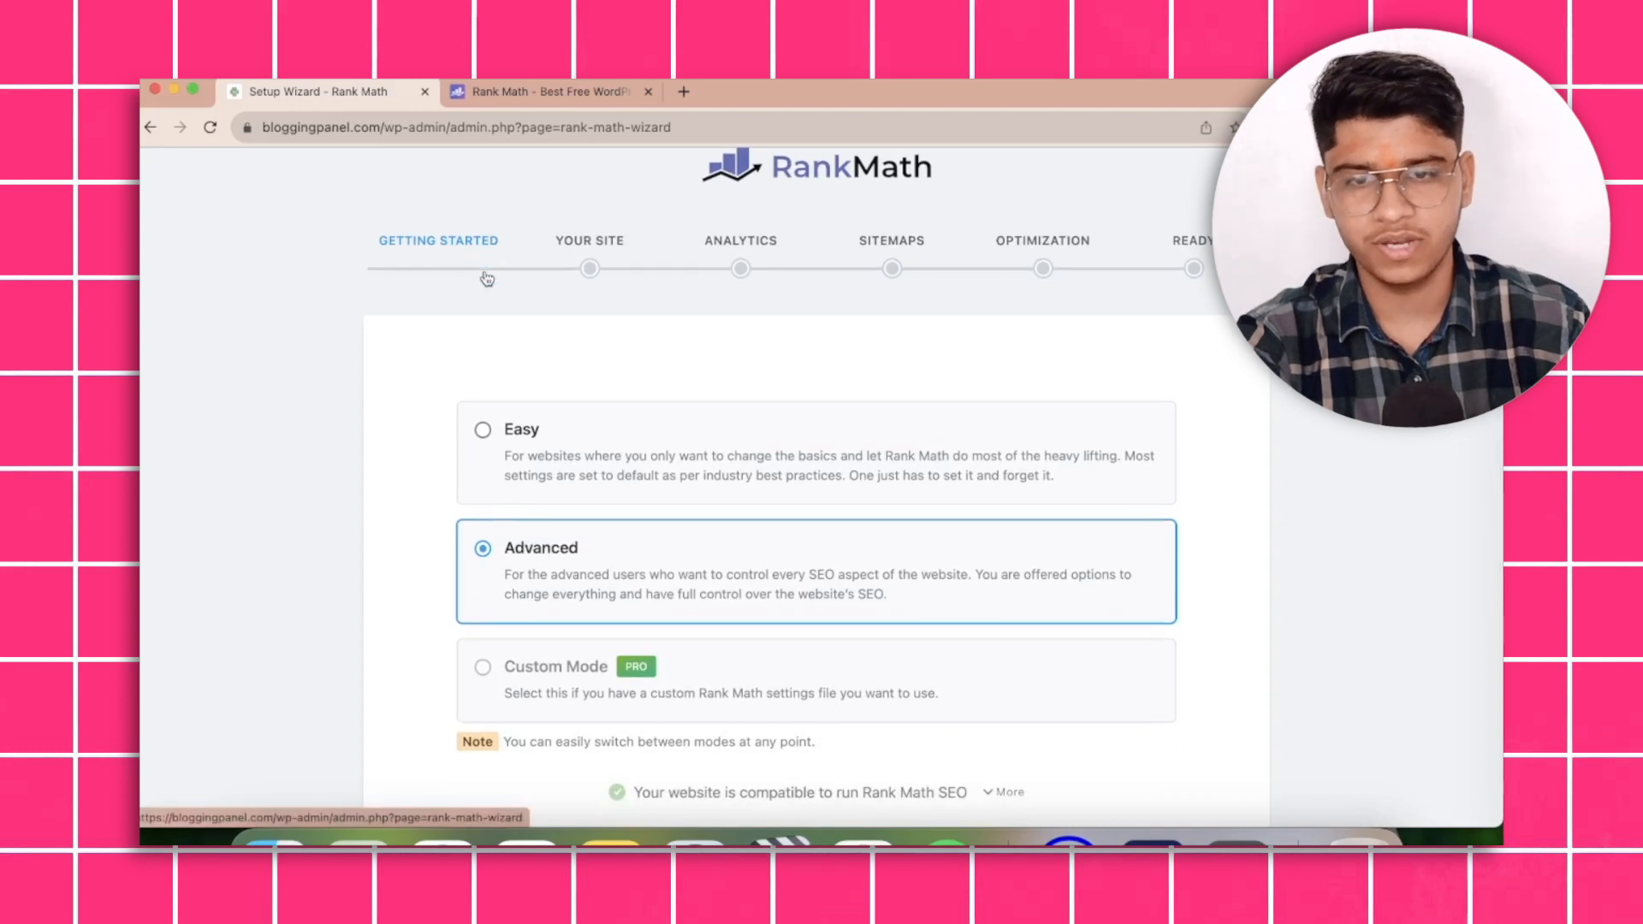
{"action": "scroll", "coordinate": [486, 278], "scroll_direction": "down", "scroll_amount": 1}
{"action": "scroll", "coordinate": [486, 278], "scroll_direction": "up", "scroll_amount": 1}
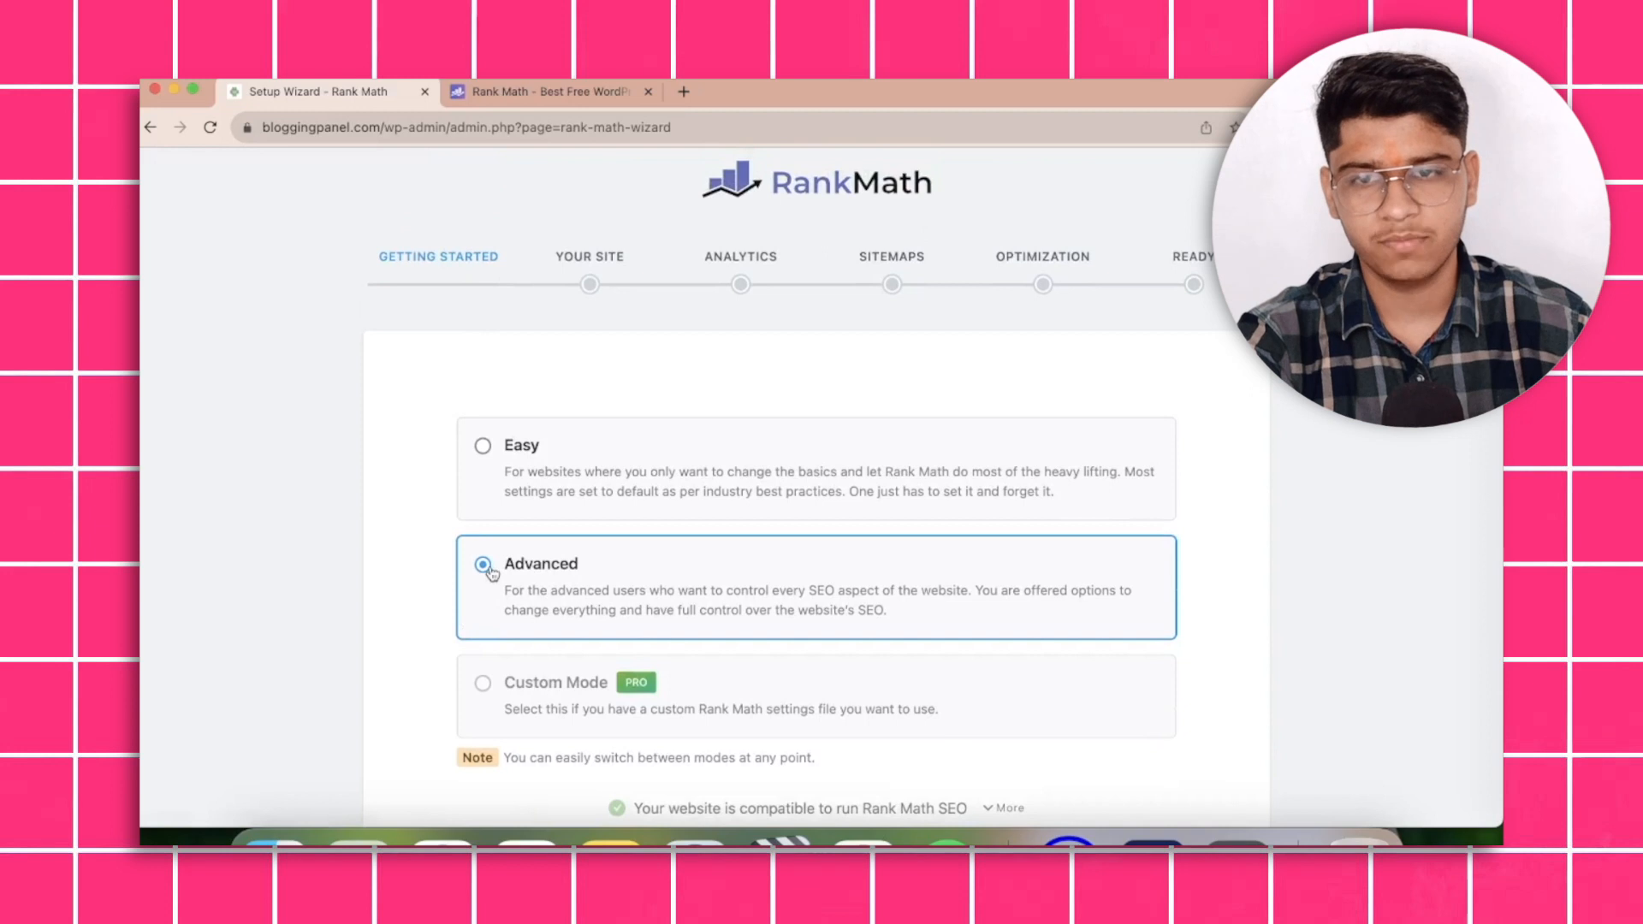
{"action": "scroll", "coordinate": [490, 572], "scroll_direction": "down", "scroll_amount": 2}
{"action": "left_click", "coordinate": [780, 694]}
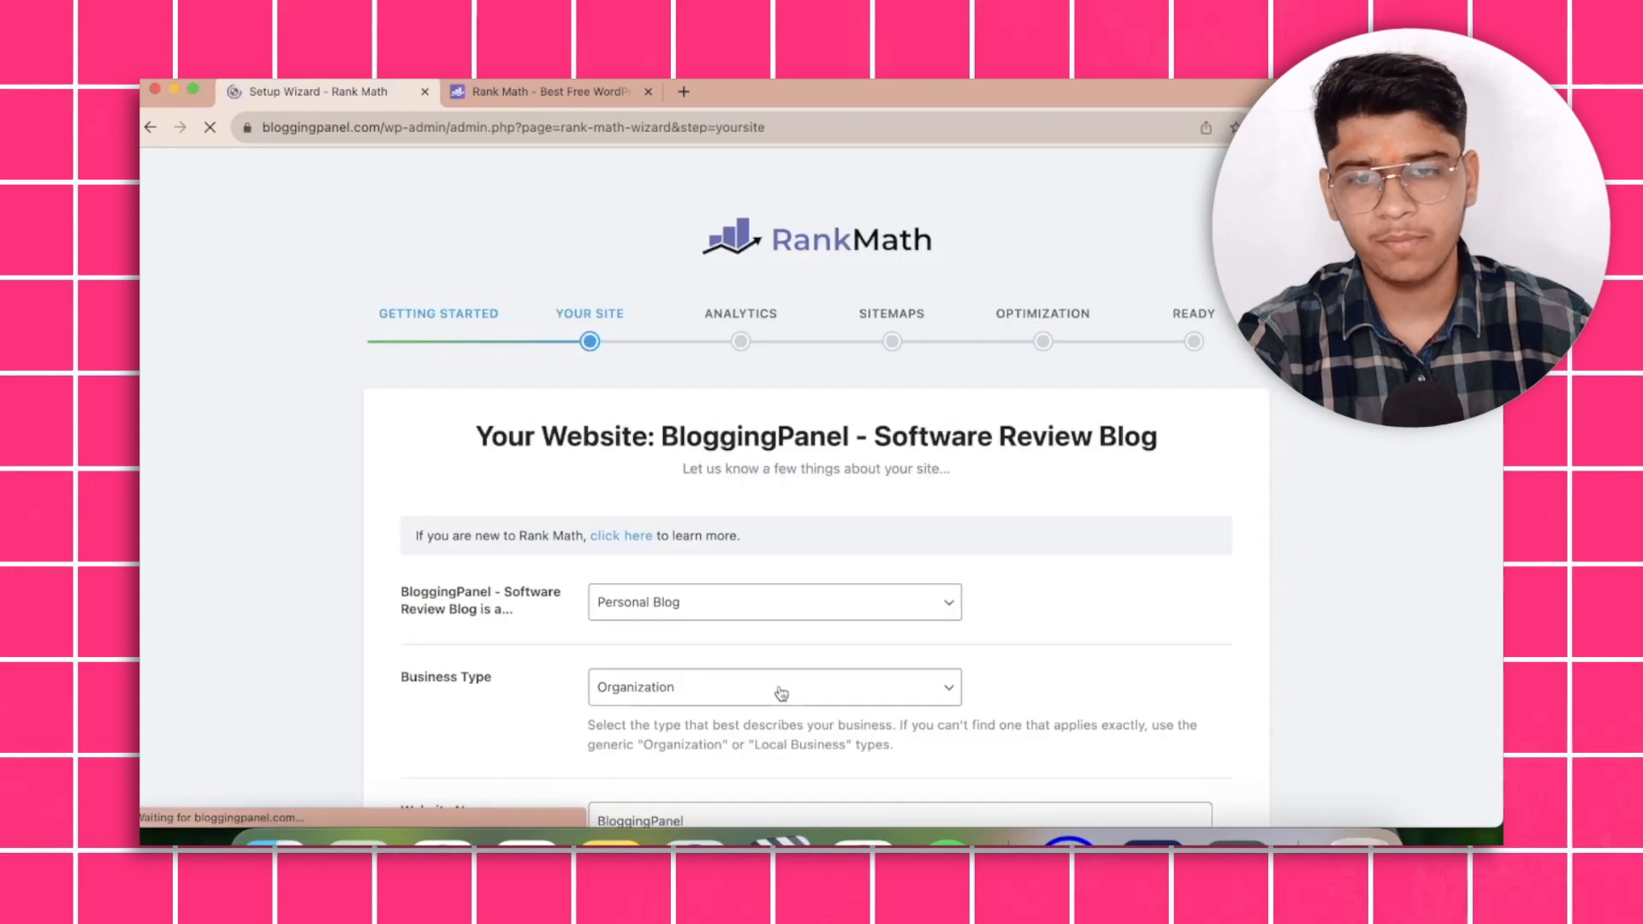
Review the website details and keep Personal Blog as the site type.
{"action": "scroll", "coordinate": [781, 693], "scroll_direction": "down", "scroll_amount": 2}
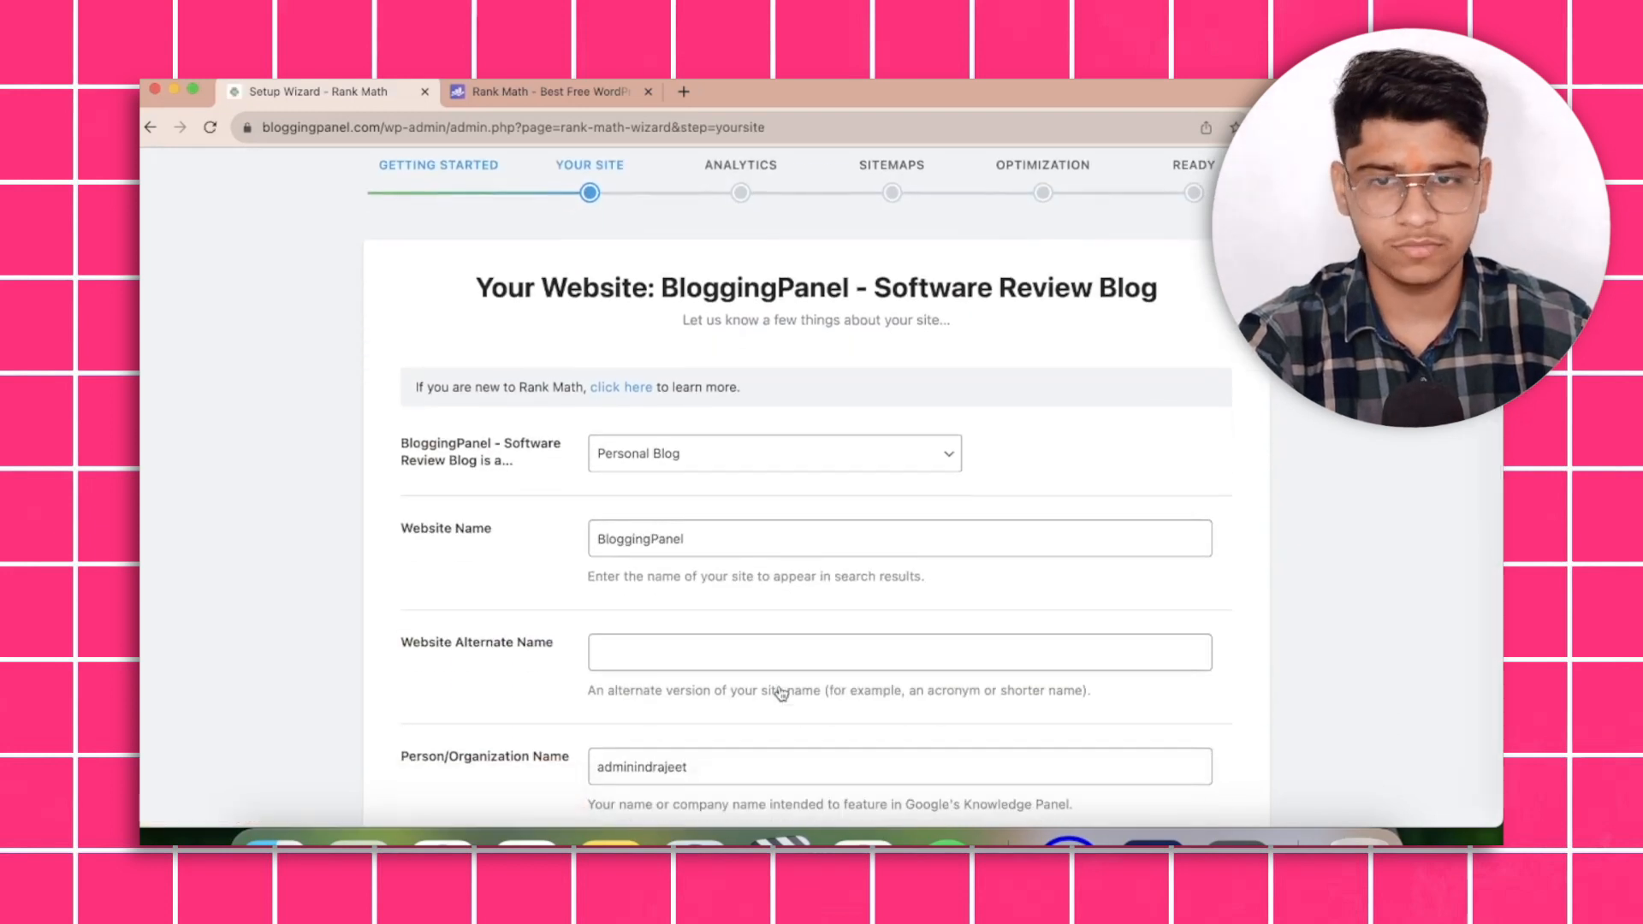
{"action": "scroll", "coordinate": [780, 693], "scroll_direction": "up", "scroll_amount": 1}
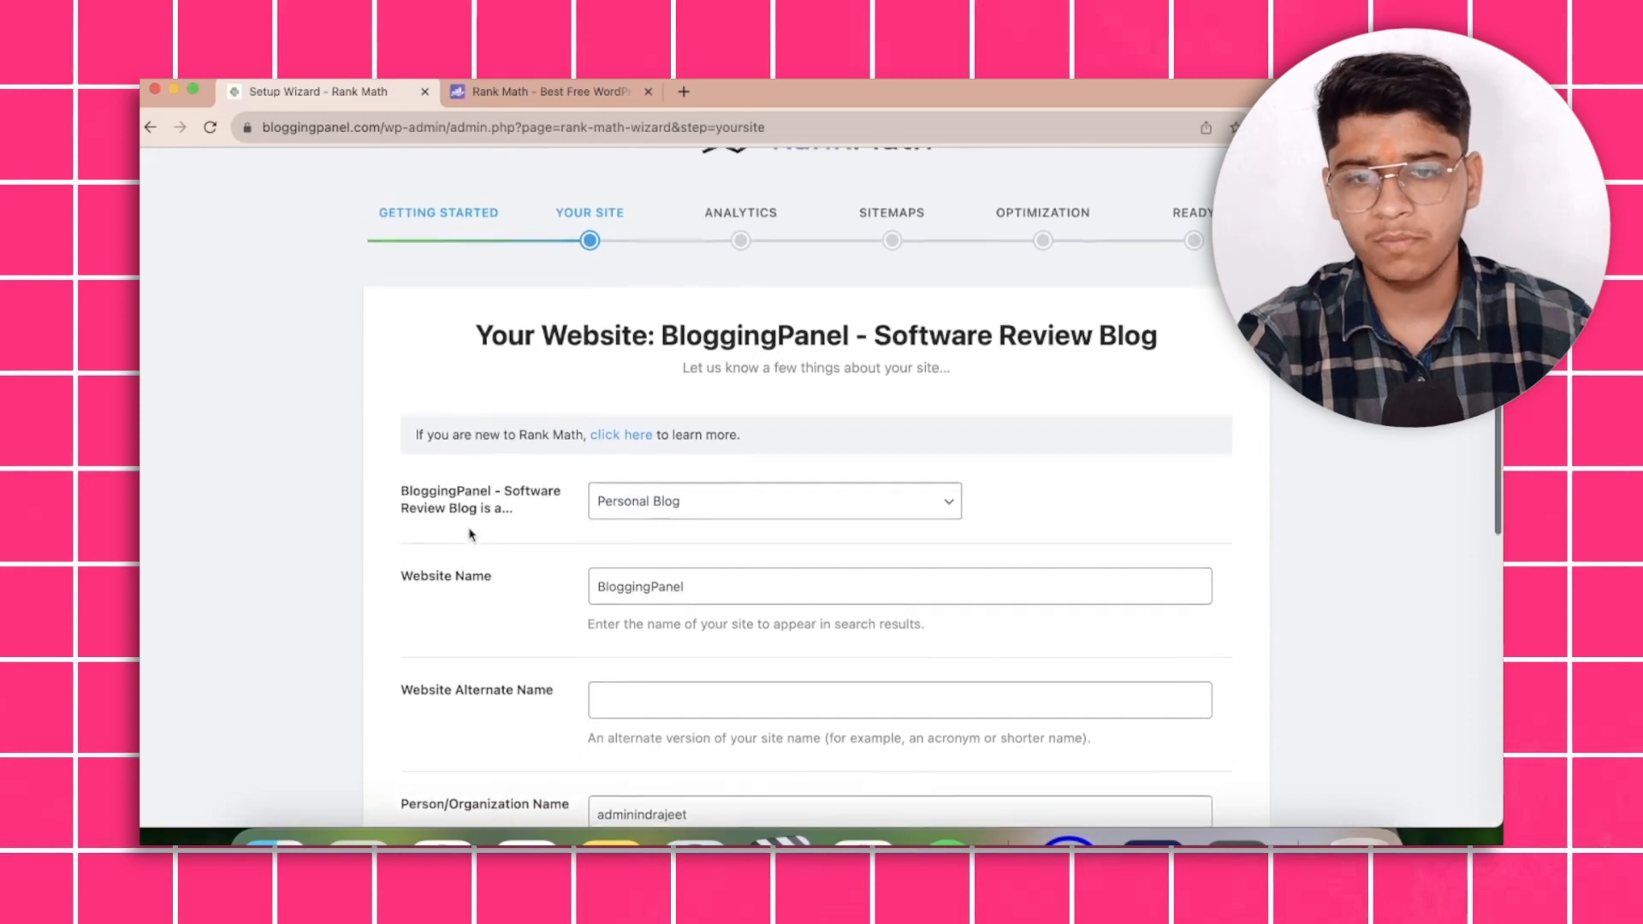
{"action": "scroll", "coordinate": [470, 535], "scroll_direction": "down", "scroll_amount": 2}
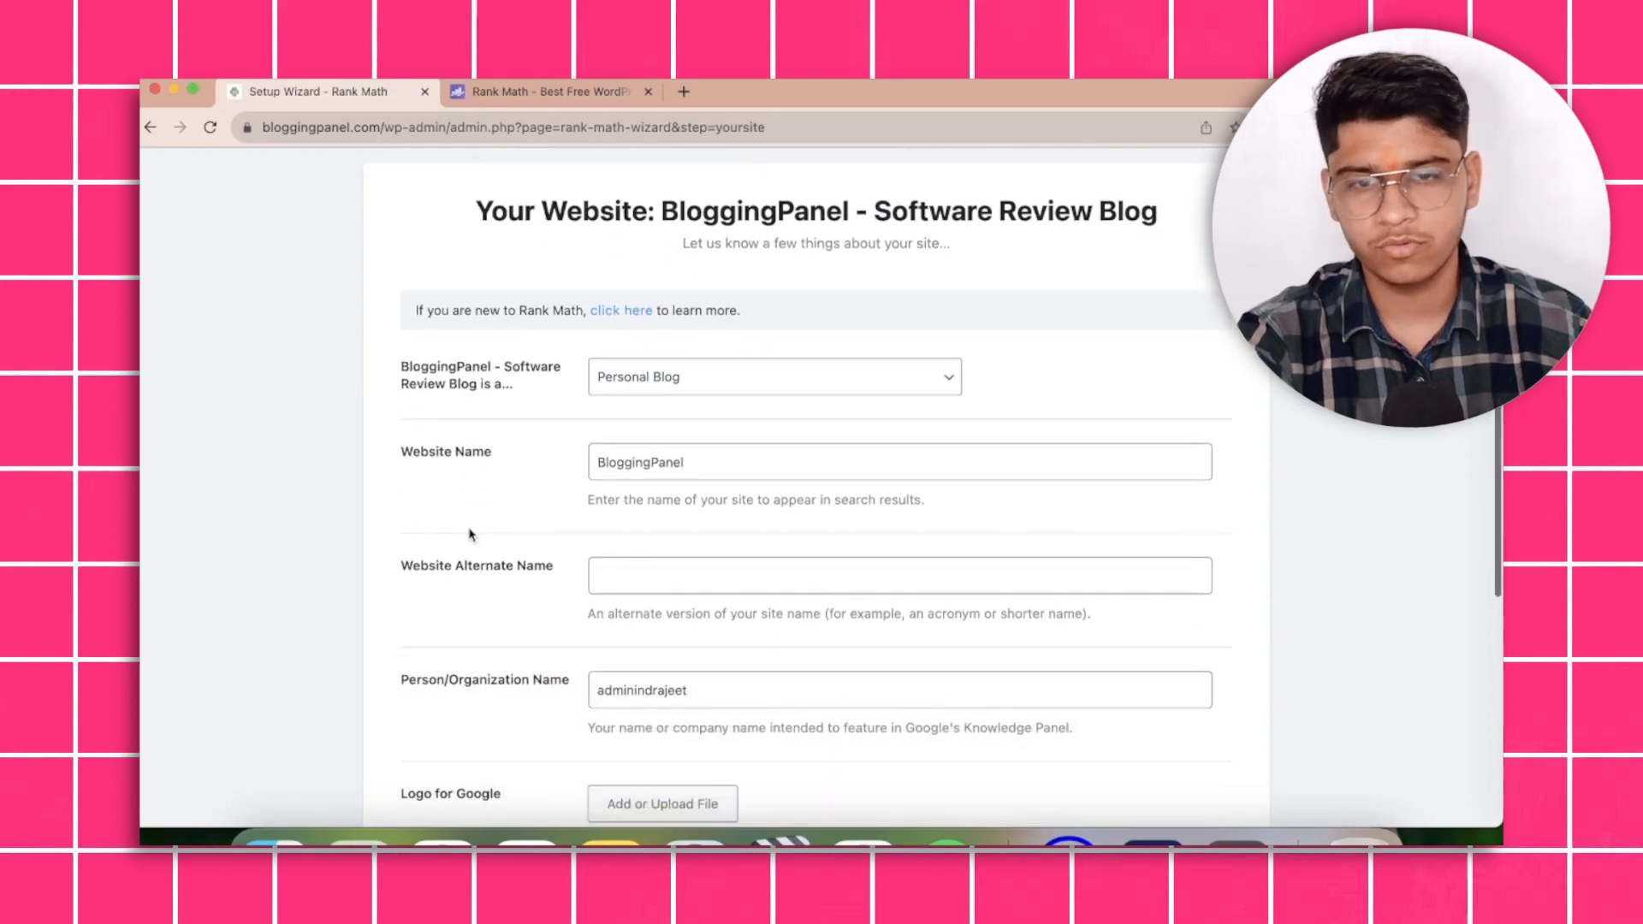
{"action": "left_click", "coordinate": [647, 332]}
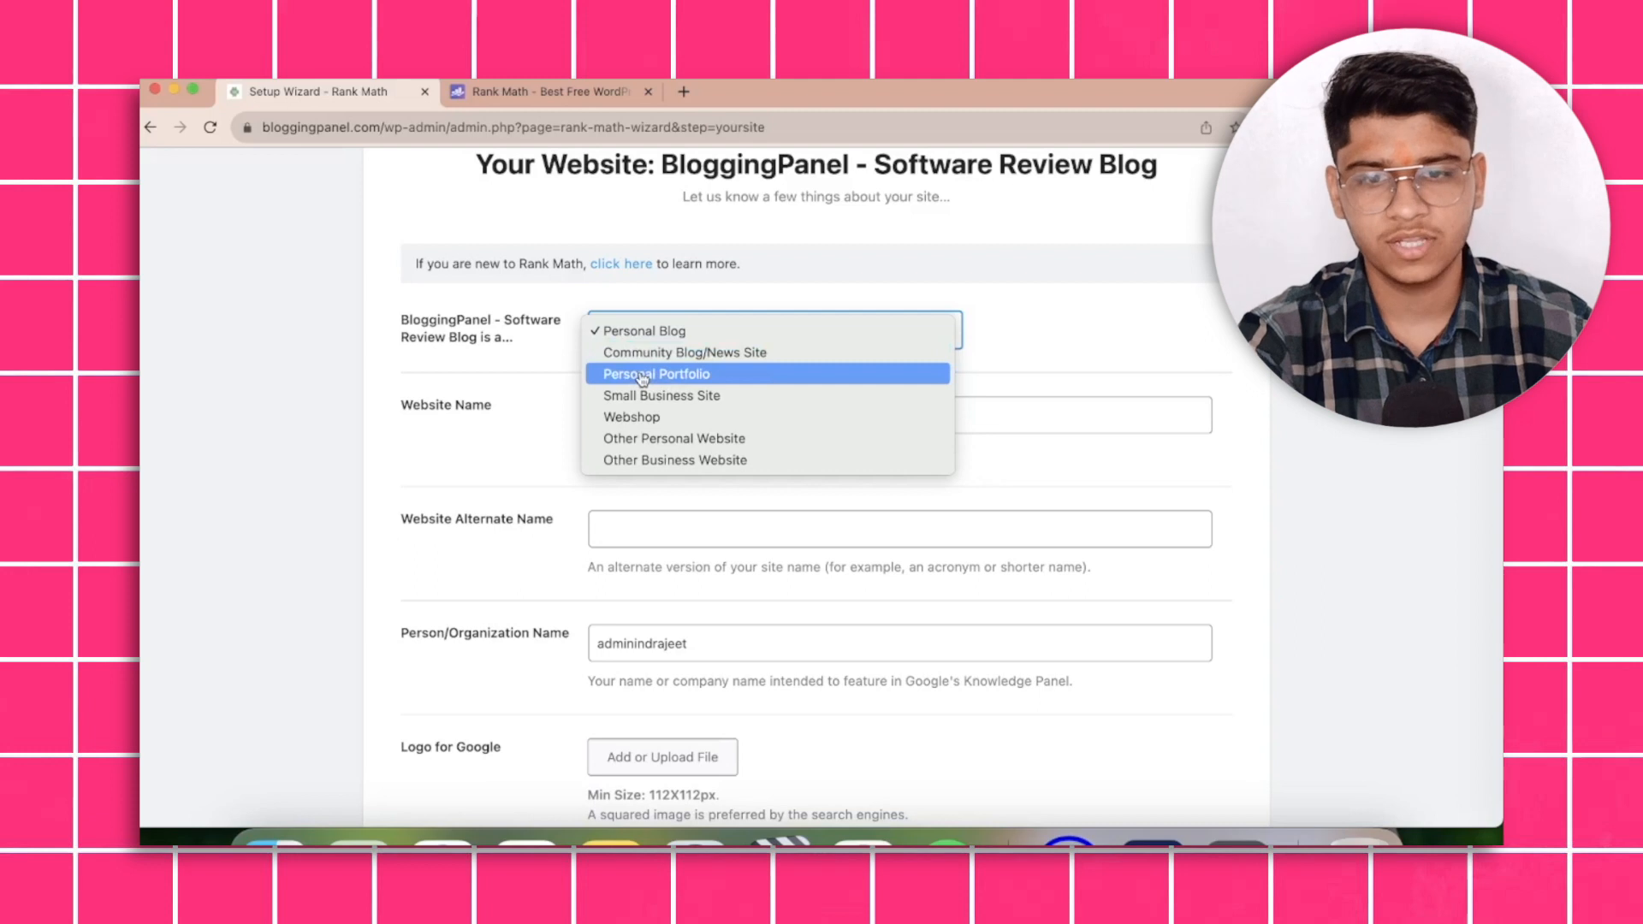
{"action": "left_click", "coordinate": [554, 394]}
Set the WP Rocket image from the media library as the Logo for Google.
{"action": "scroll", "coordinate": [661, 477], "scroll_direction": "down", "scroll_amount": 2}
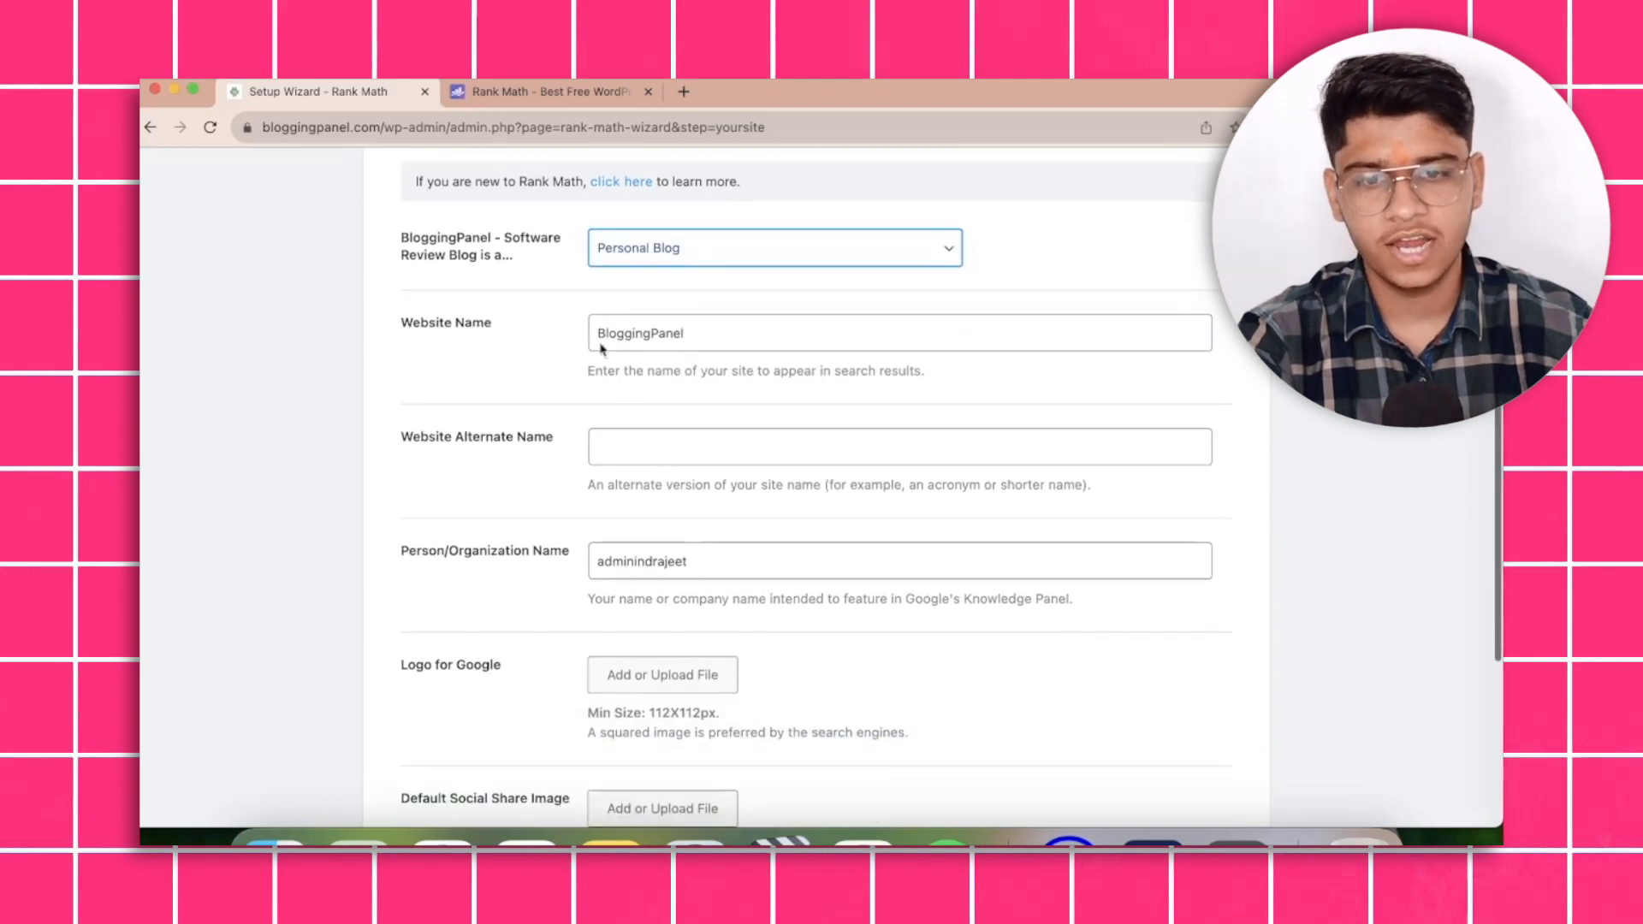
{"action": "scroll", "coordinate": [454, 569], "scroll_direction": "down", "scroll_amount": 1}
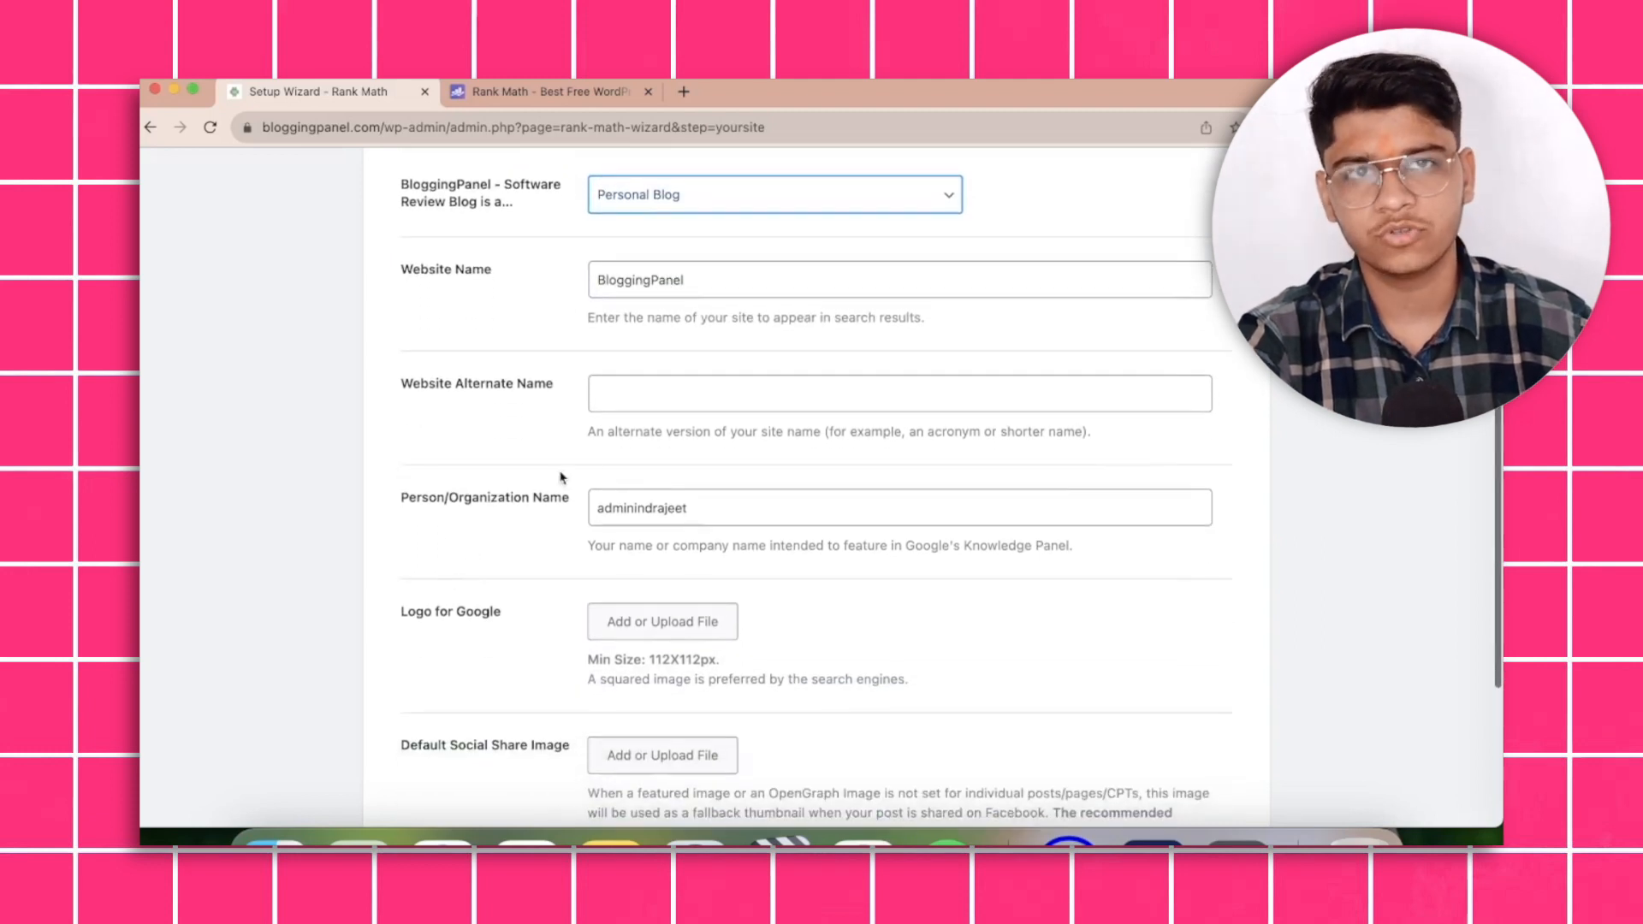
{"action": "scroll", "coordinate": [599, 479], "scroll_direction": "down", "scroll_amount": 1}
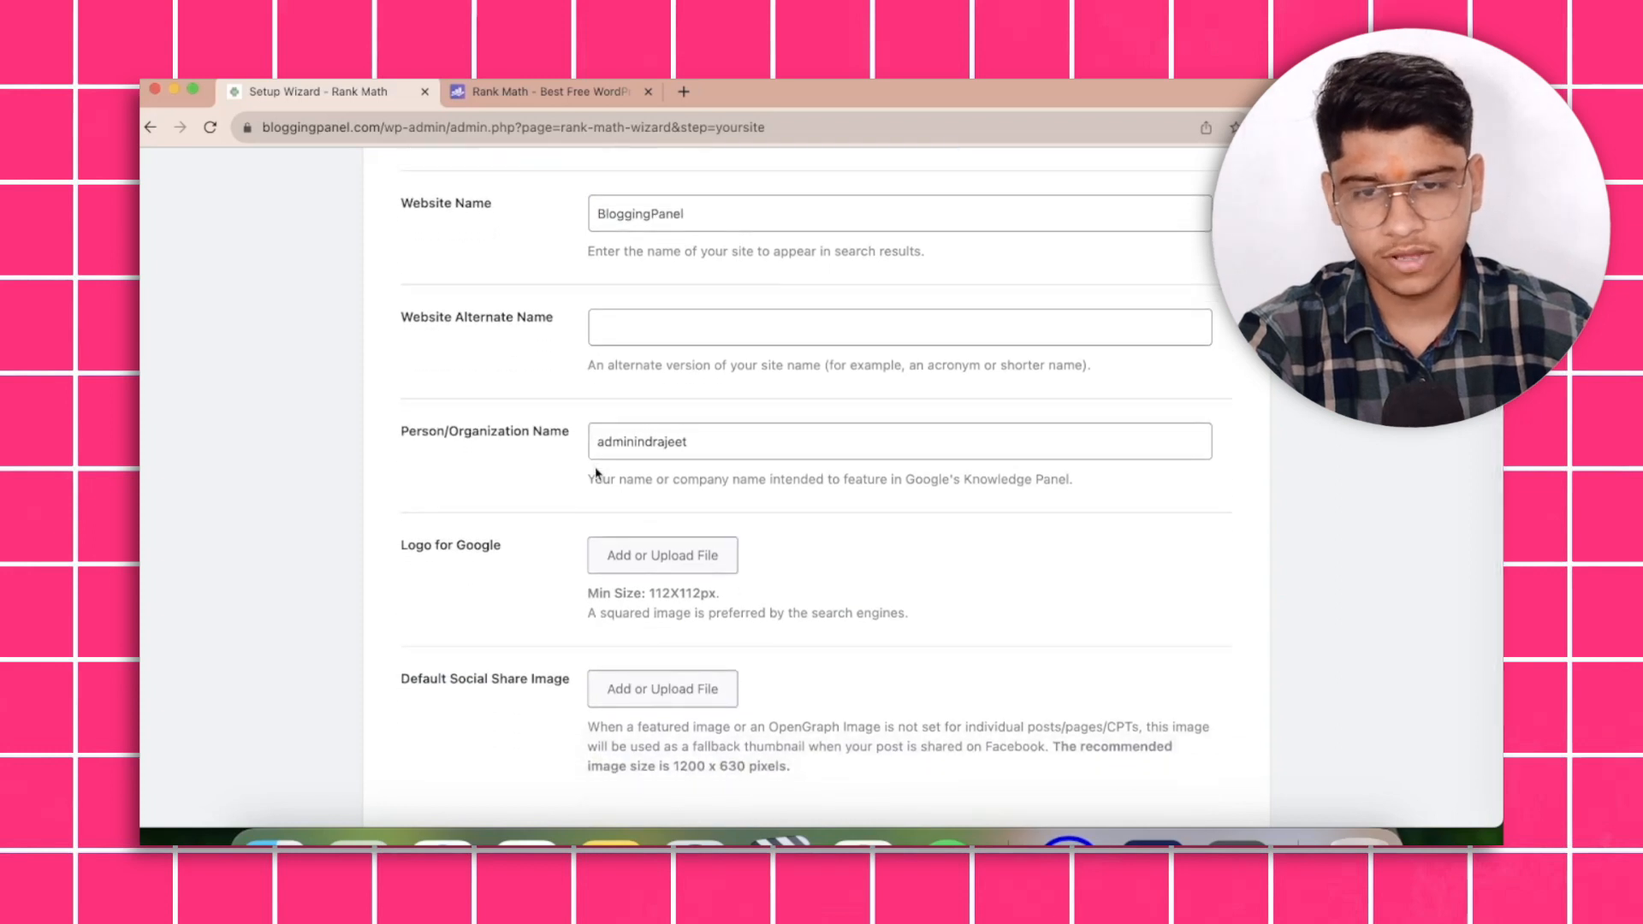
{"action": "scroll", "coordinate": [589, 472], "scroll_direction": "down", "scroll_amount": 1}
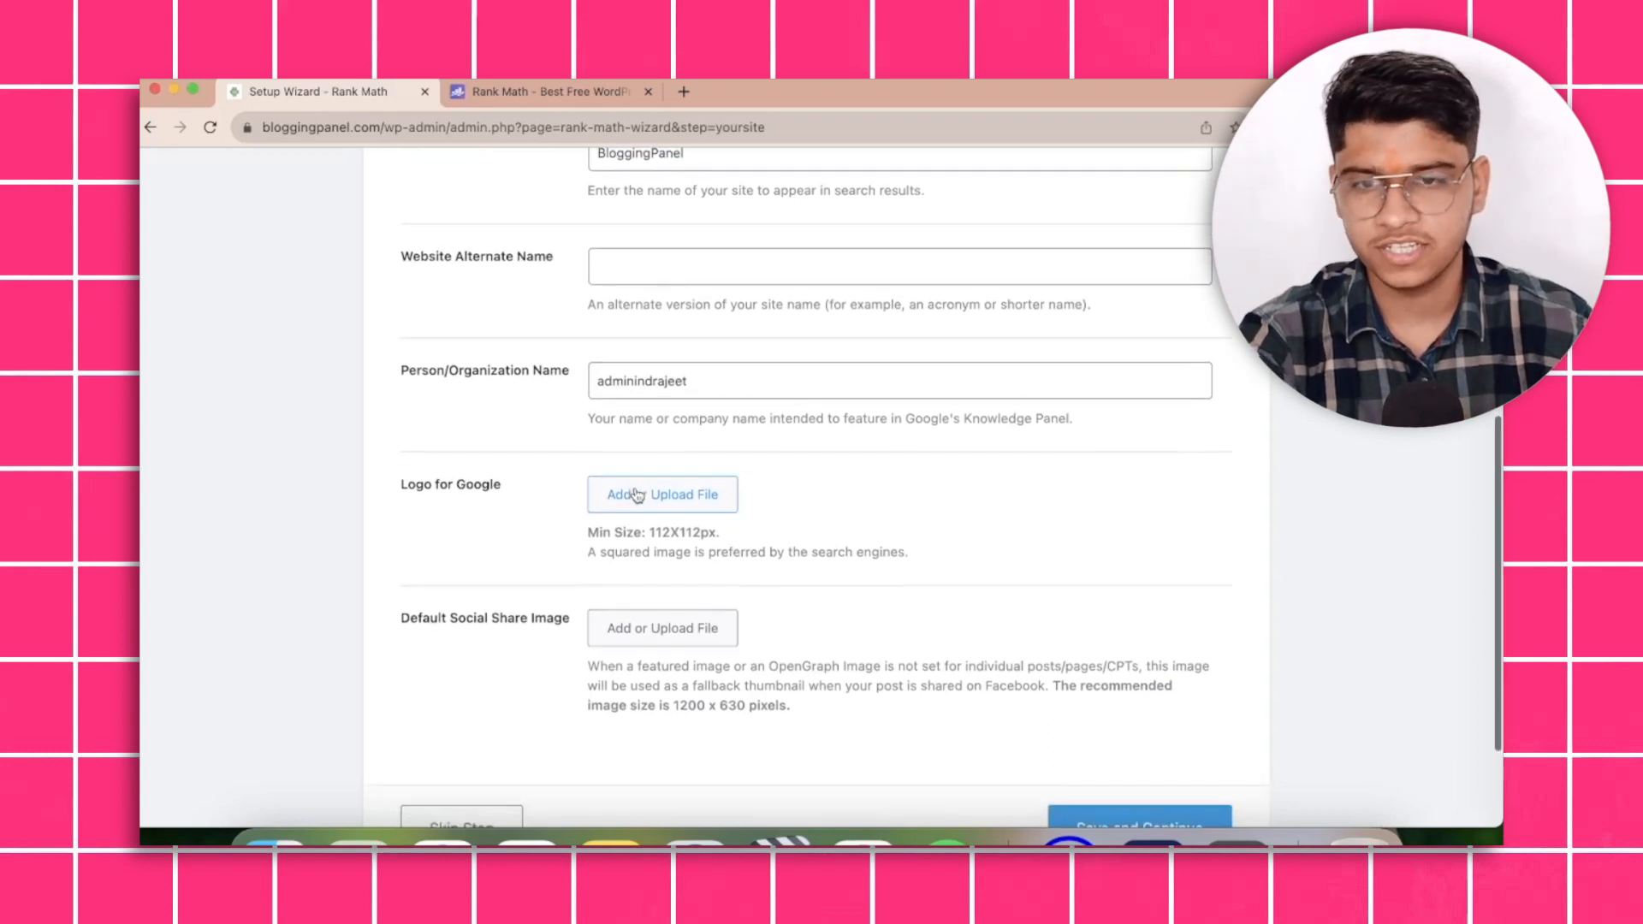
{"action": "left_click", "coordinate": [637, 491]}
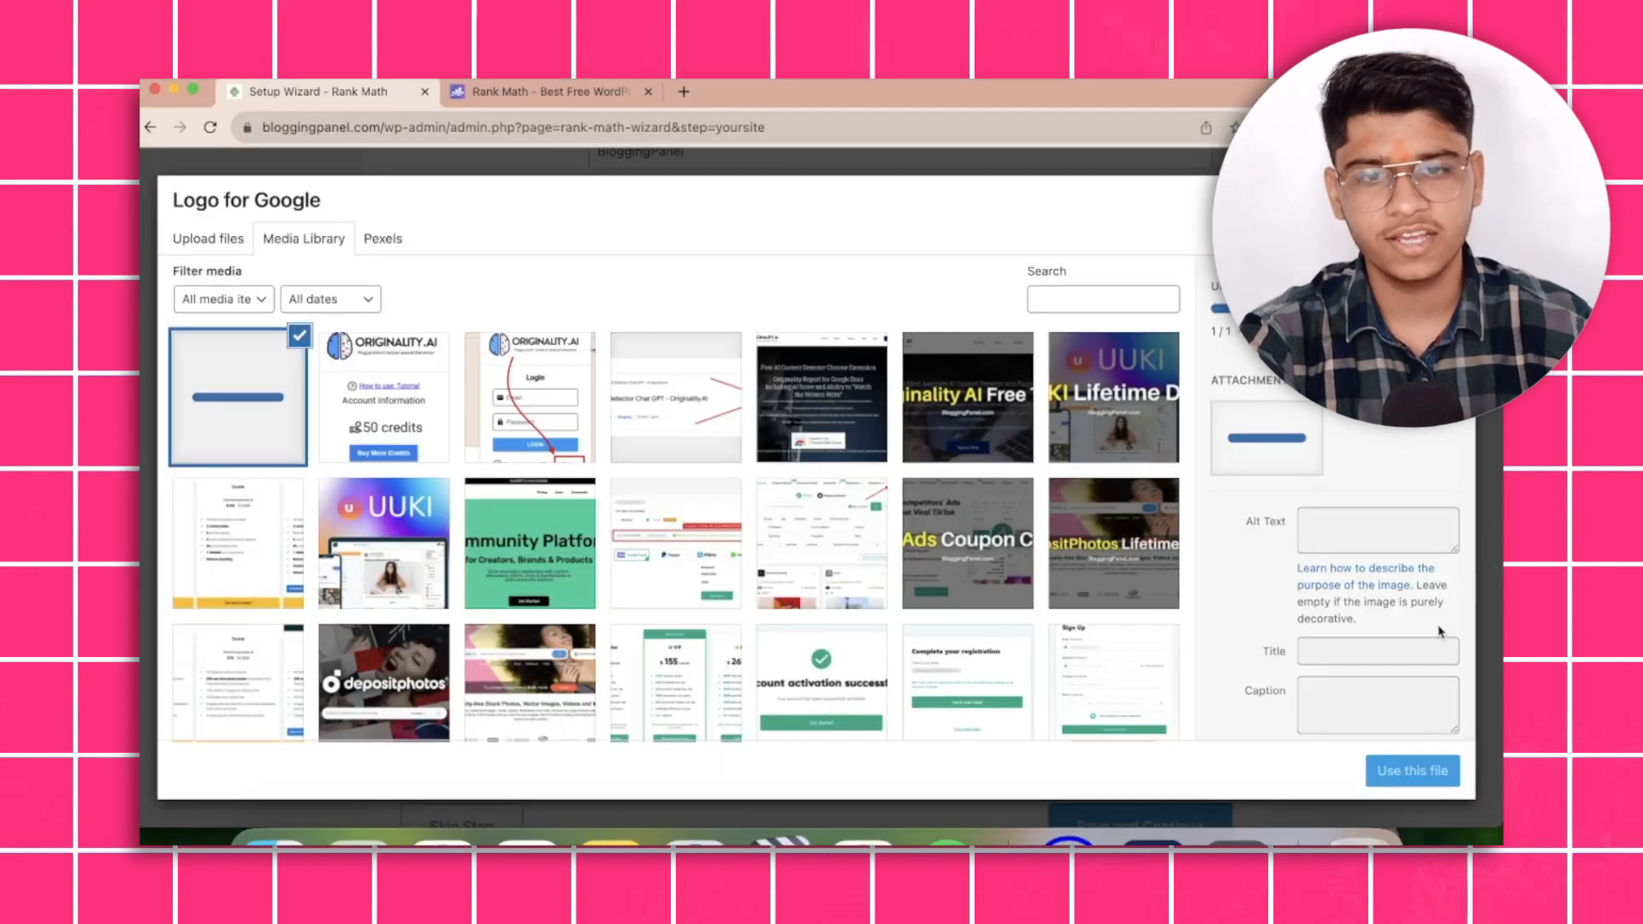
{"action": "left_click", "coordinate": [1412, 770]}
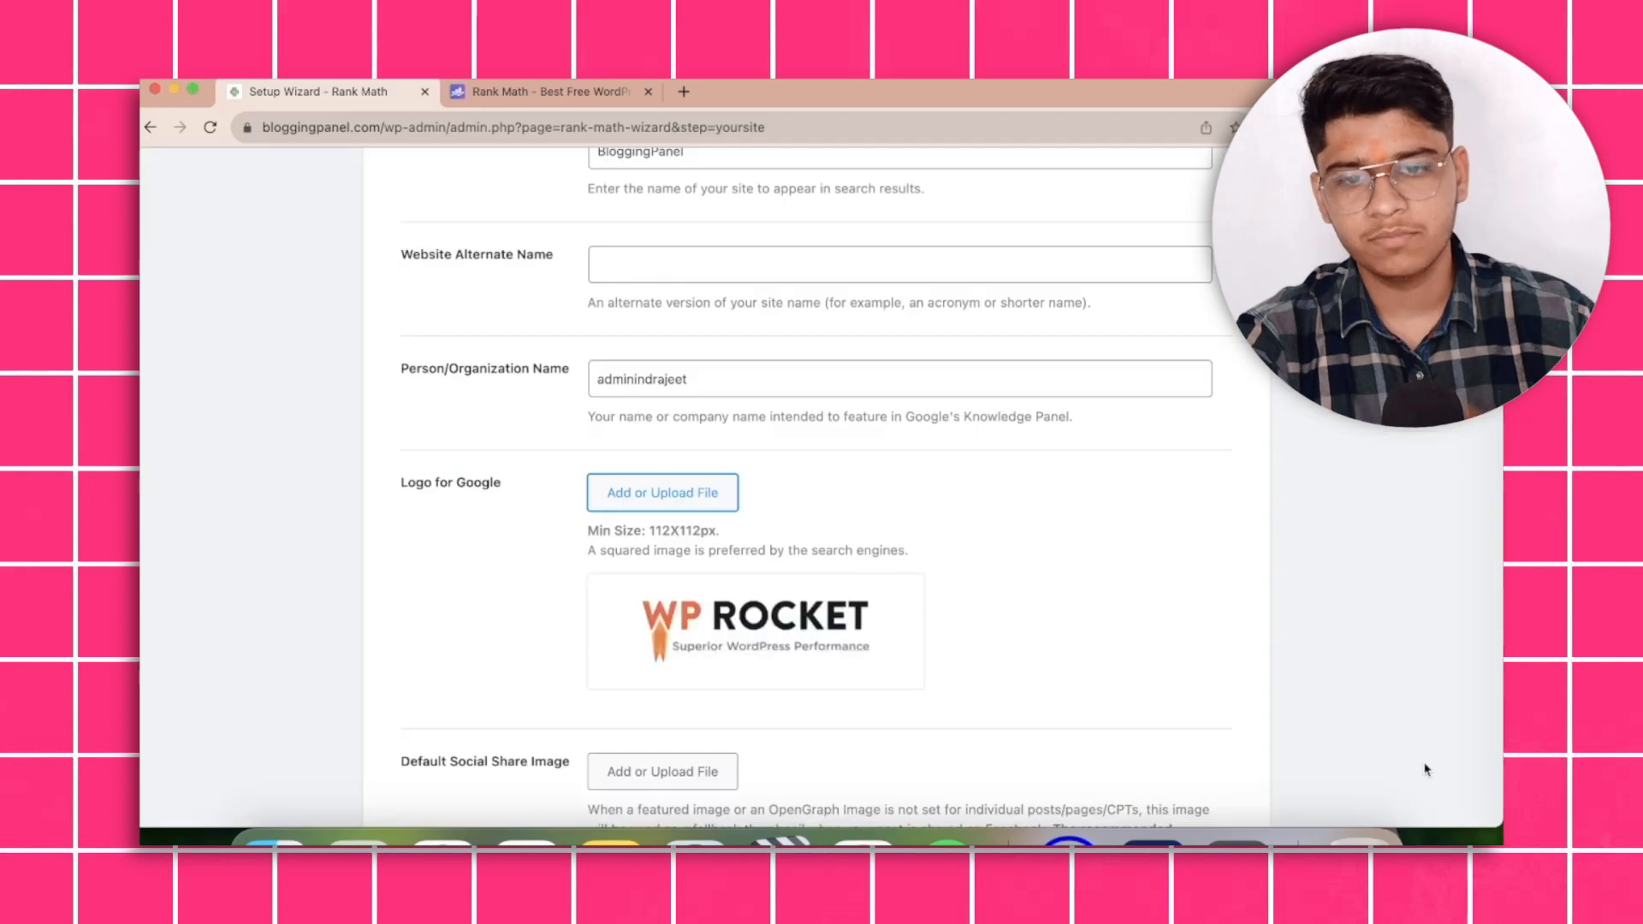
Leave the default social share image empty, save the site details and continue to the Analytics stage.
{"action": "scroll", "coordinate": [850, 718], "scroll_direction": "down", "scroll_amount": 2}
{"action": "scroll", "coordinate": [850, 717], "scroll_direction": "up", "scroll_amount": 1}
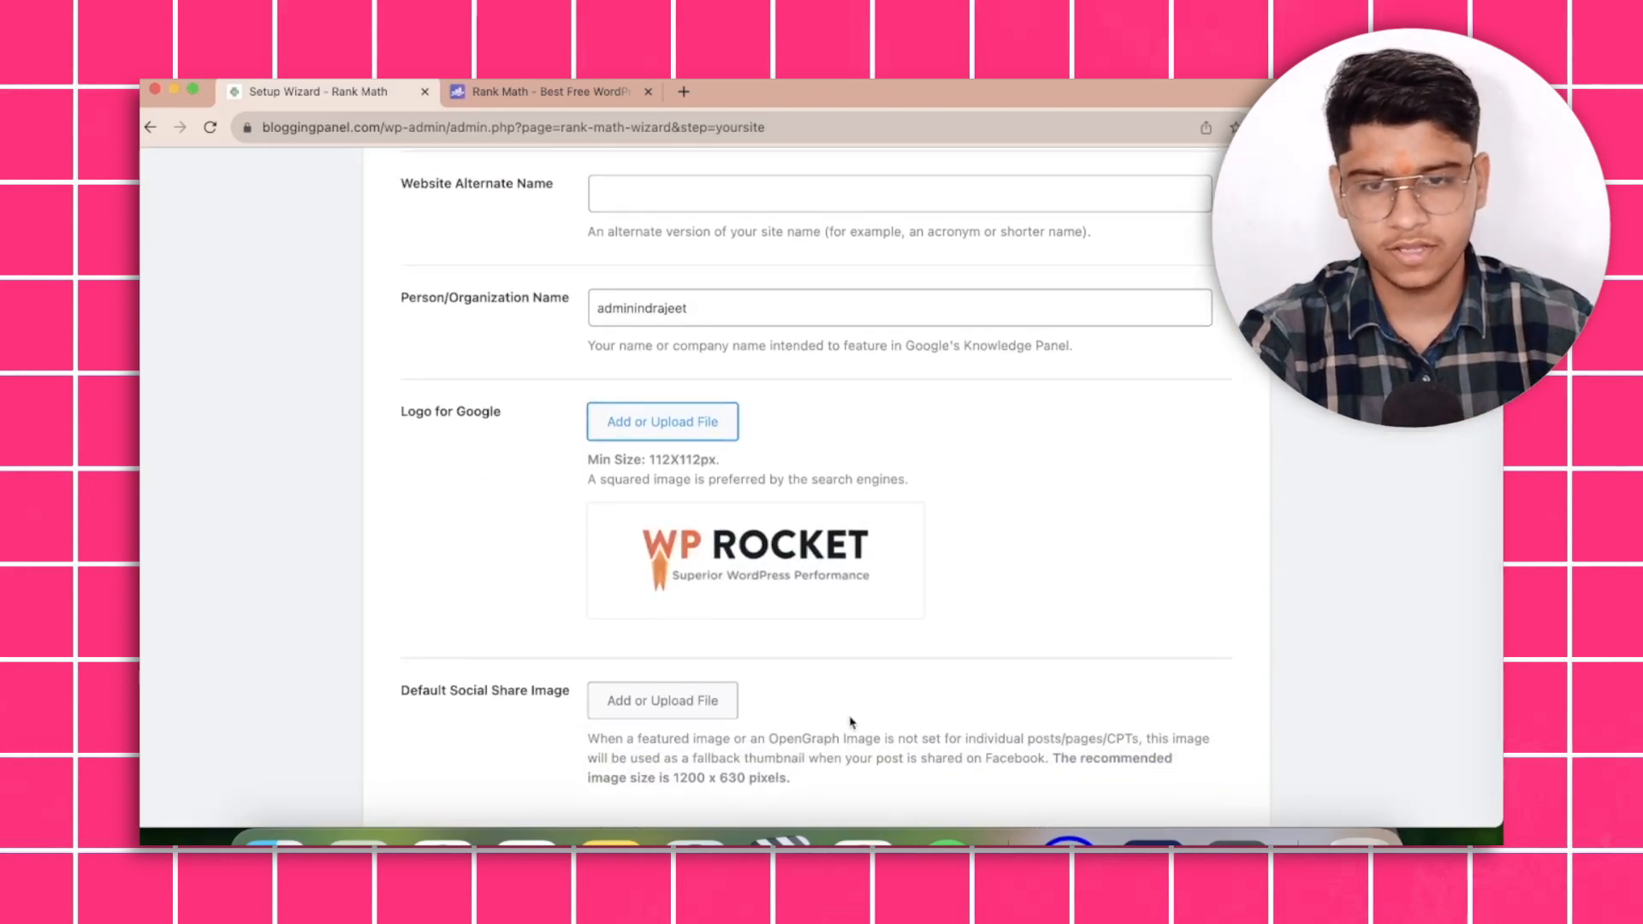
{"action": "scroll", "coordinate": [851, 721], "scroll_direction": "down", "scroll_amount": 5}
{"action": "left_click", "coordinate": [1092, 682]}
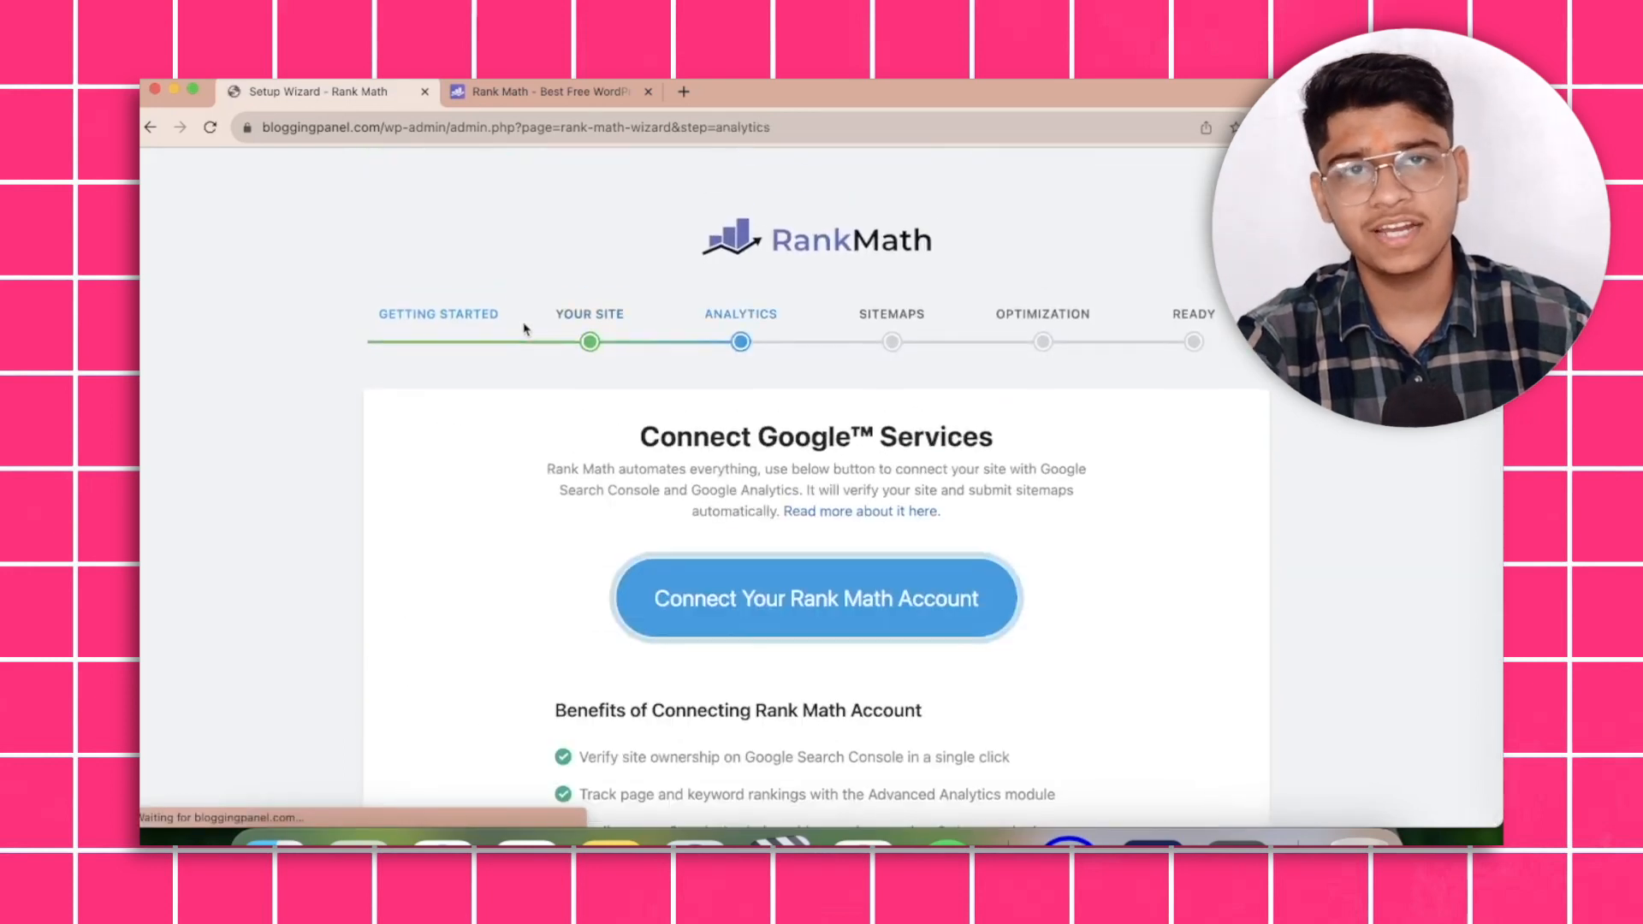
Connect the Rank Math account by signing in with the blog's Google account, approving the free plan activation and Google access.
{"action": "scroll", "coordinate": [590, 331], "scroll_direction": "down", "scroll_amount": 6}
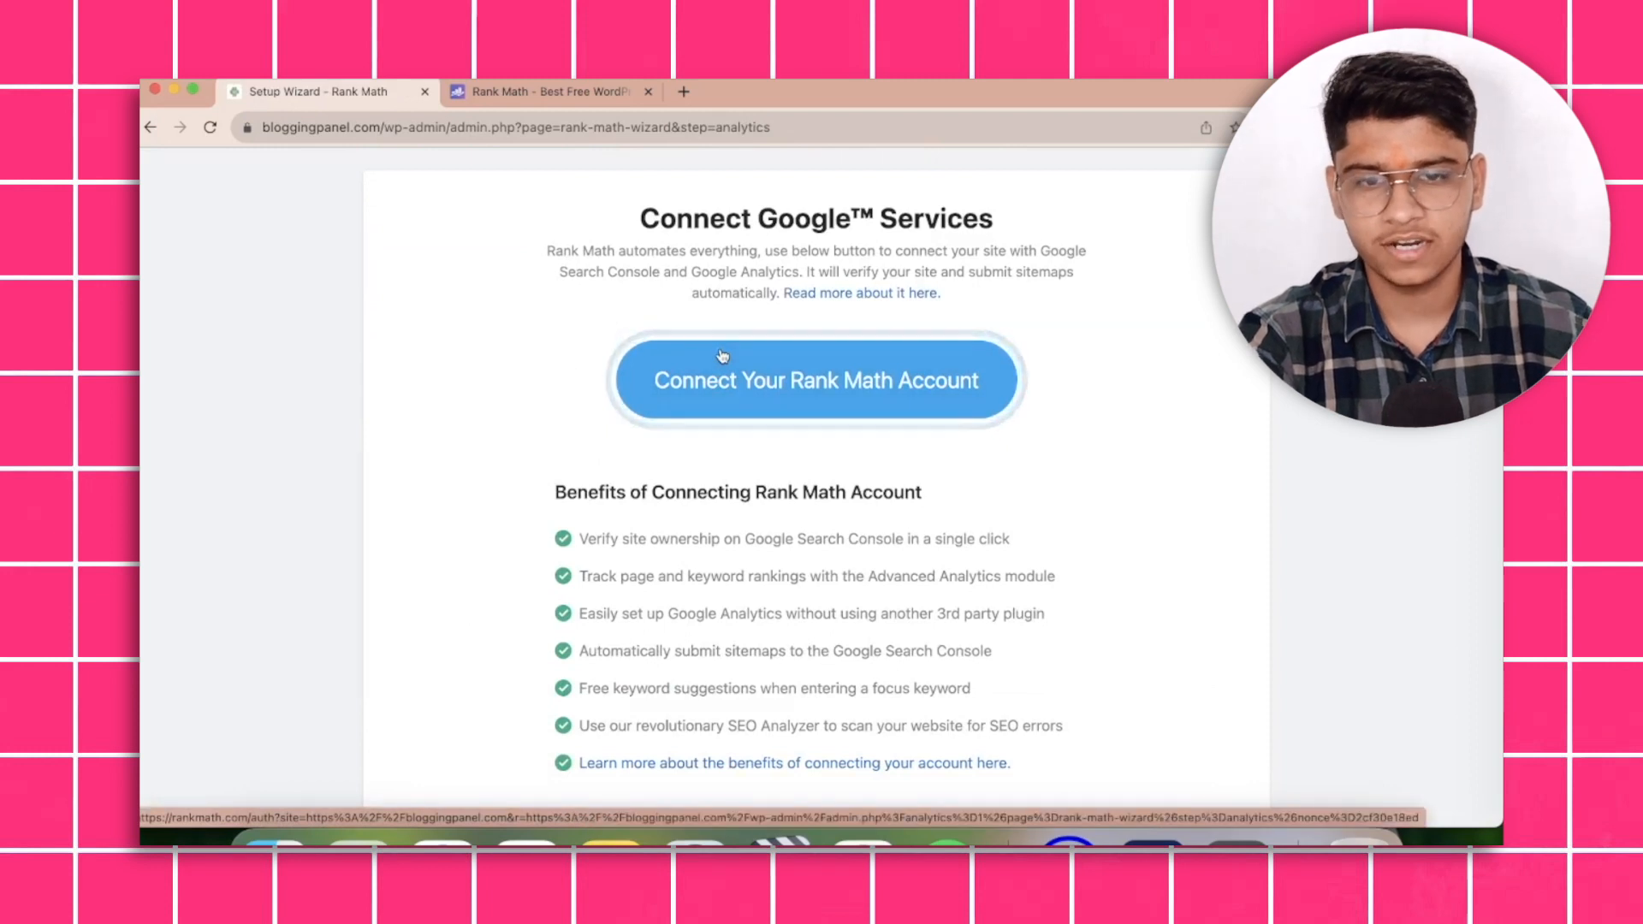
{"action": "left_click", "coordinate": [735, 388]}
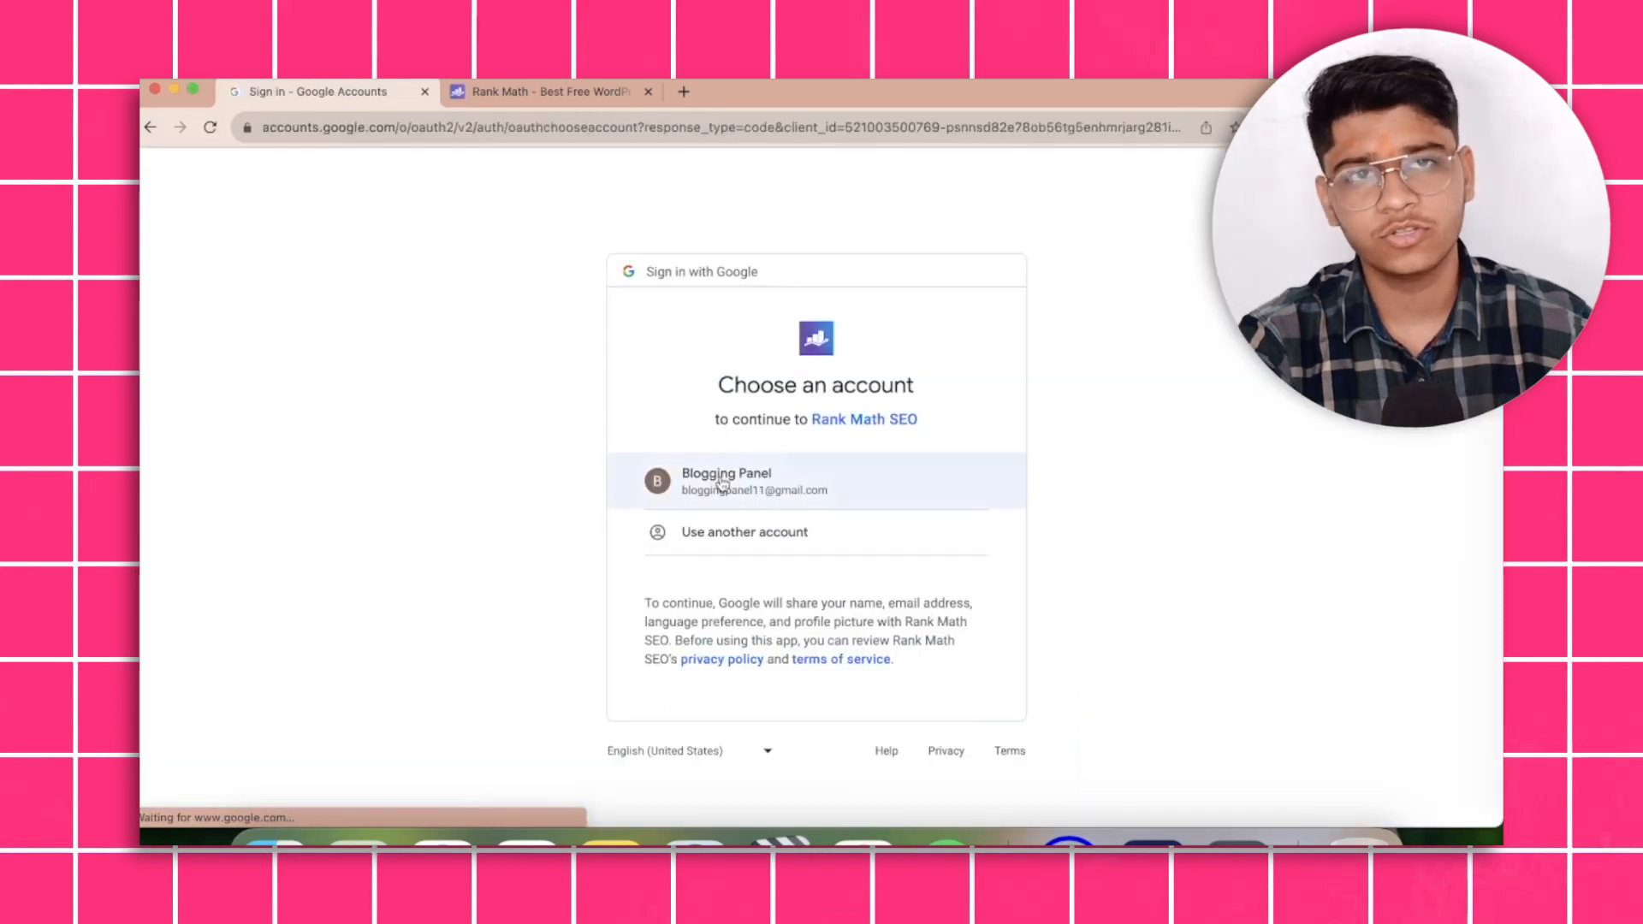
{"action": "left_click", "coordinate": [720, 479]}
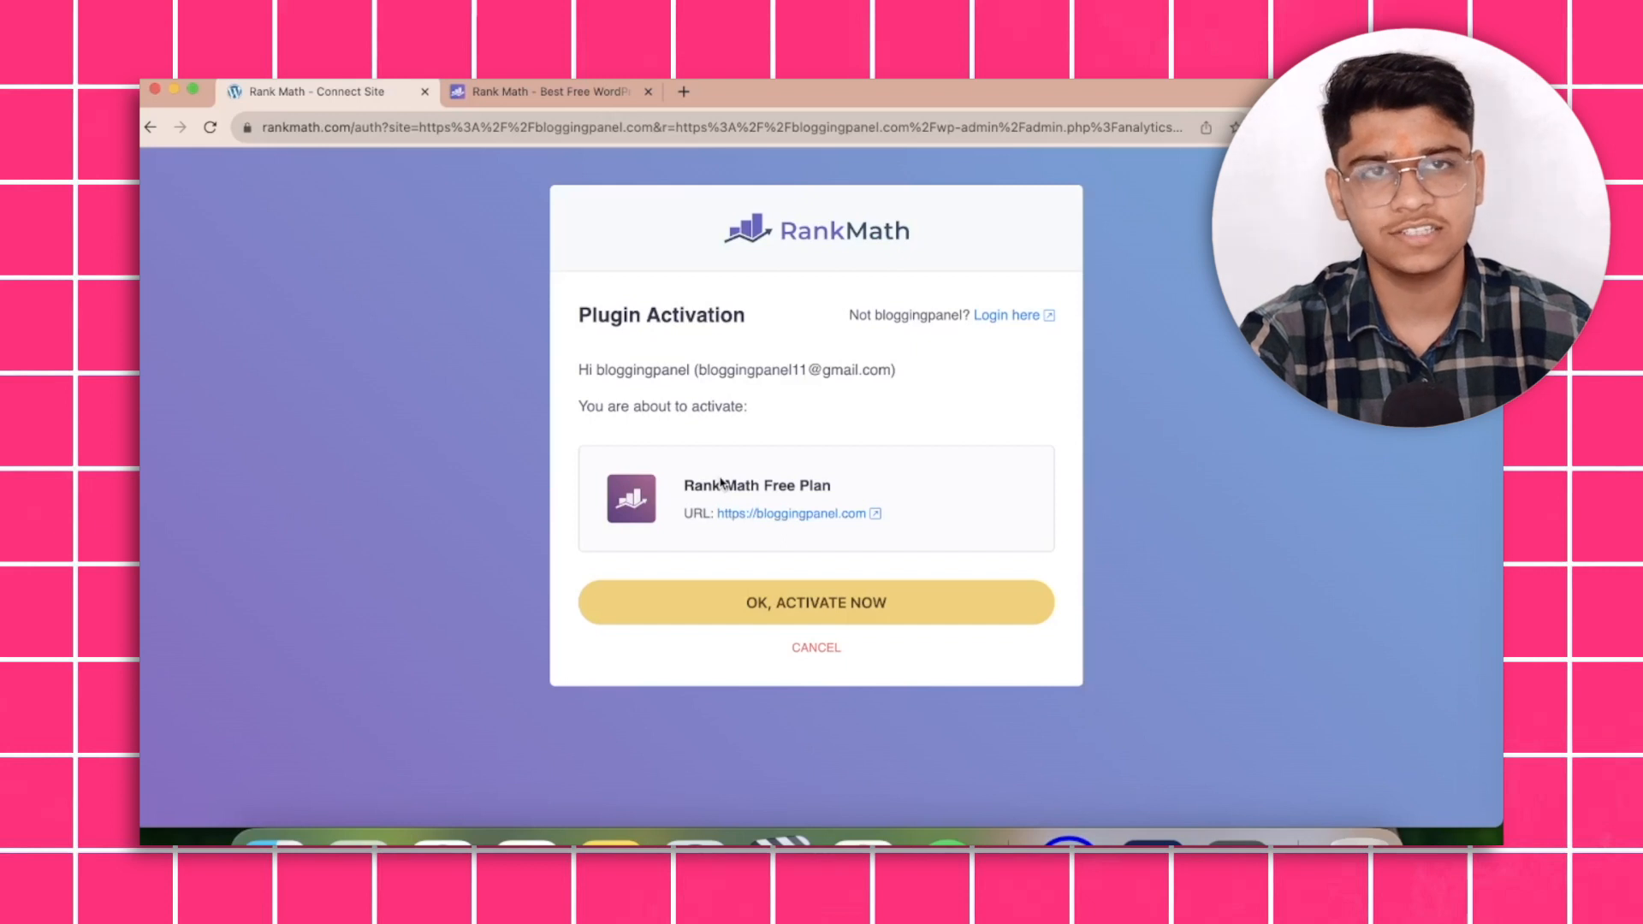
{"action": "left_click", "coordinate": [723, 610]}
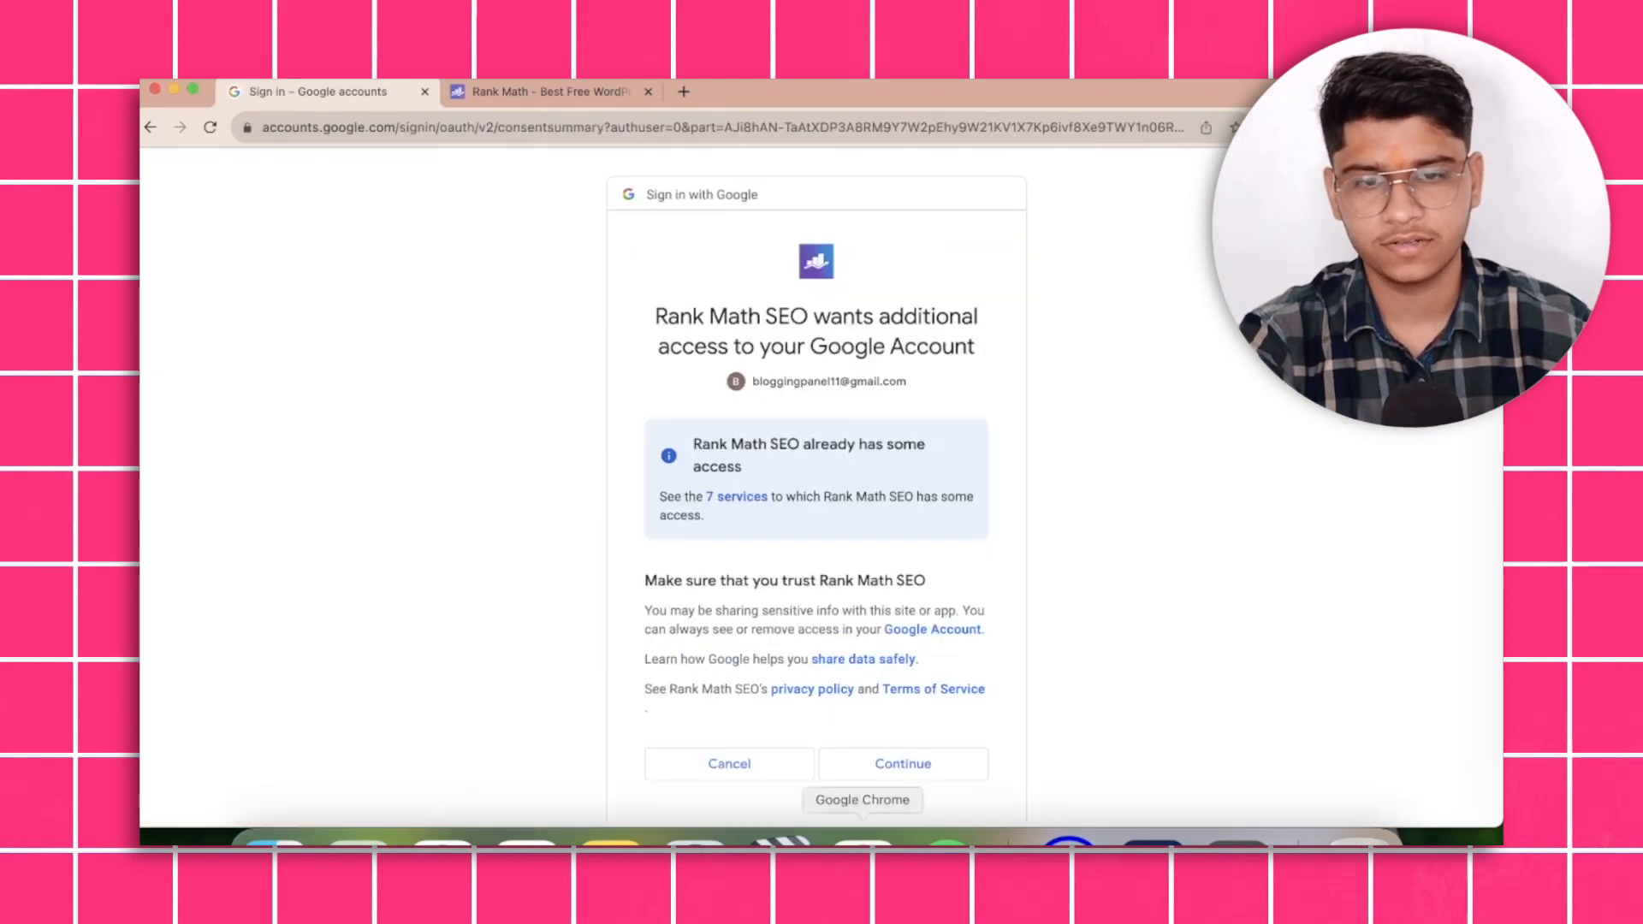
{"action": "left_click", "coordinate": [881, 762]}
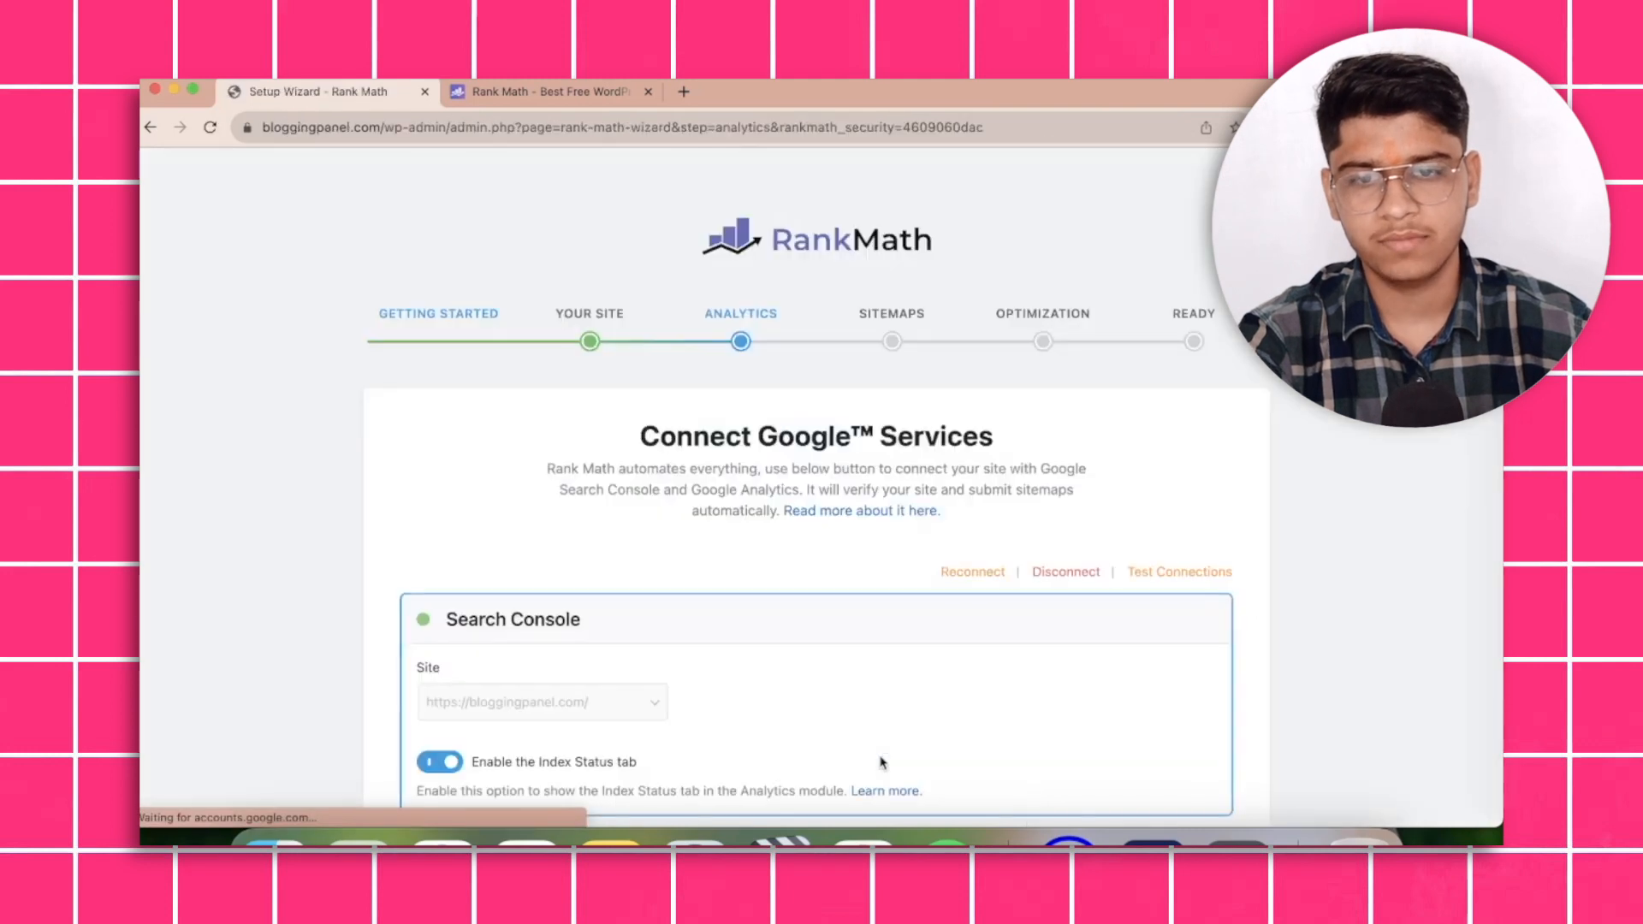
{"action": "scroll", "coordinate": [882, 762], "scroll_direction": "down", "scroll_amount": 3}
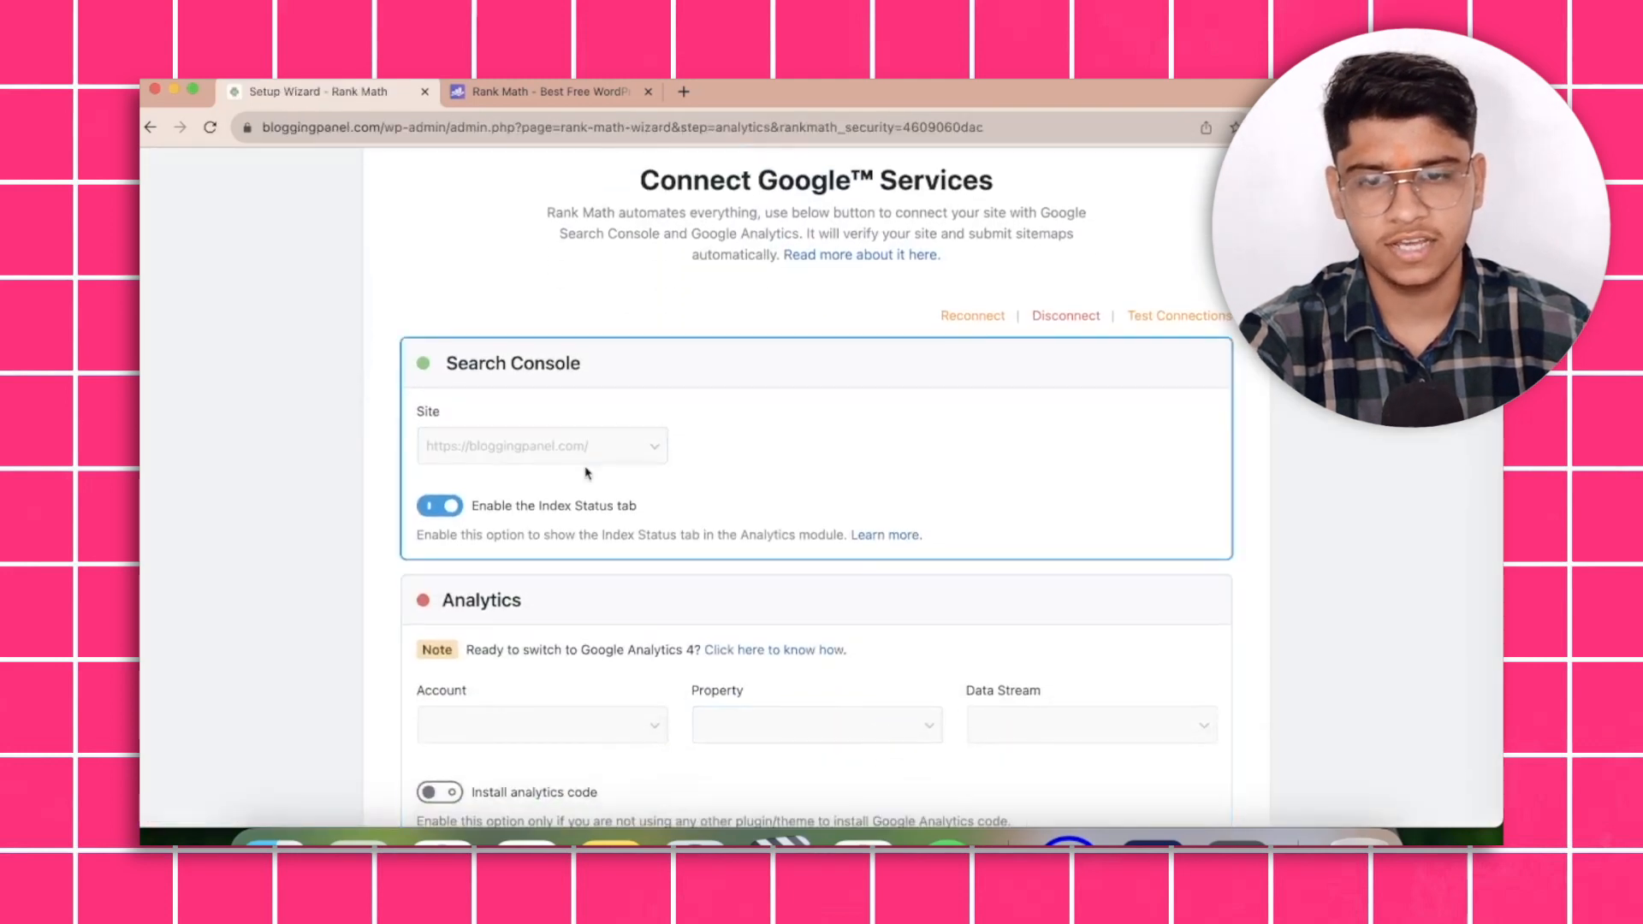
{"action": "scroll", "coordinate": [587, 474], "scroll_direction": "down", "scroll_amount": 3}
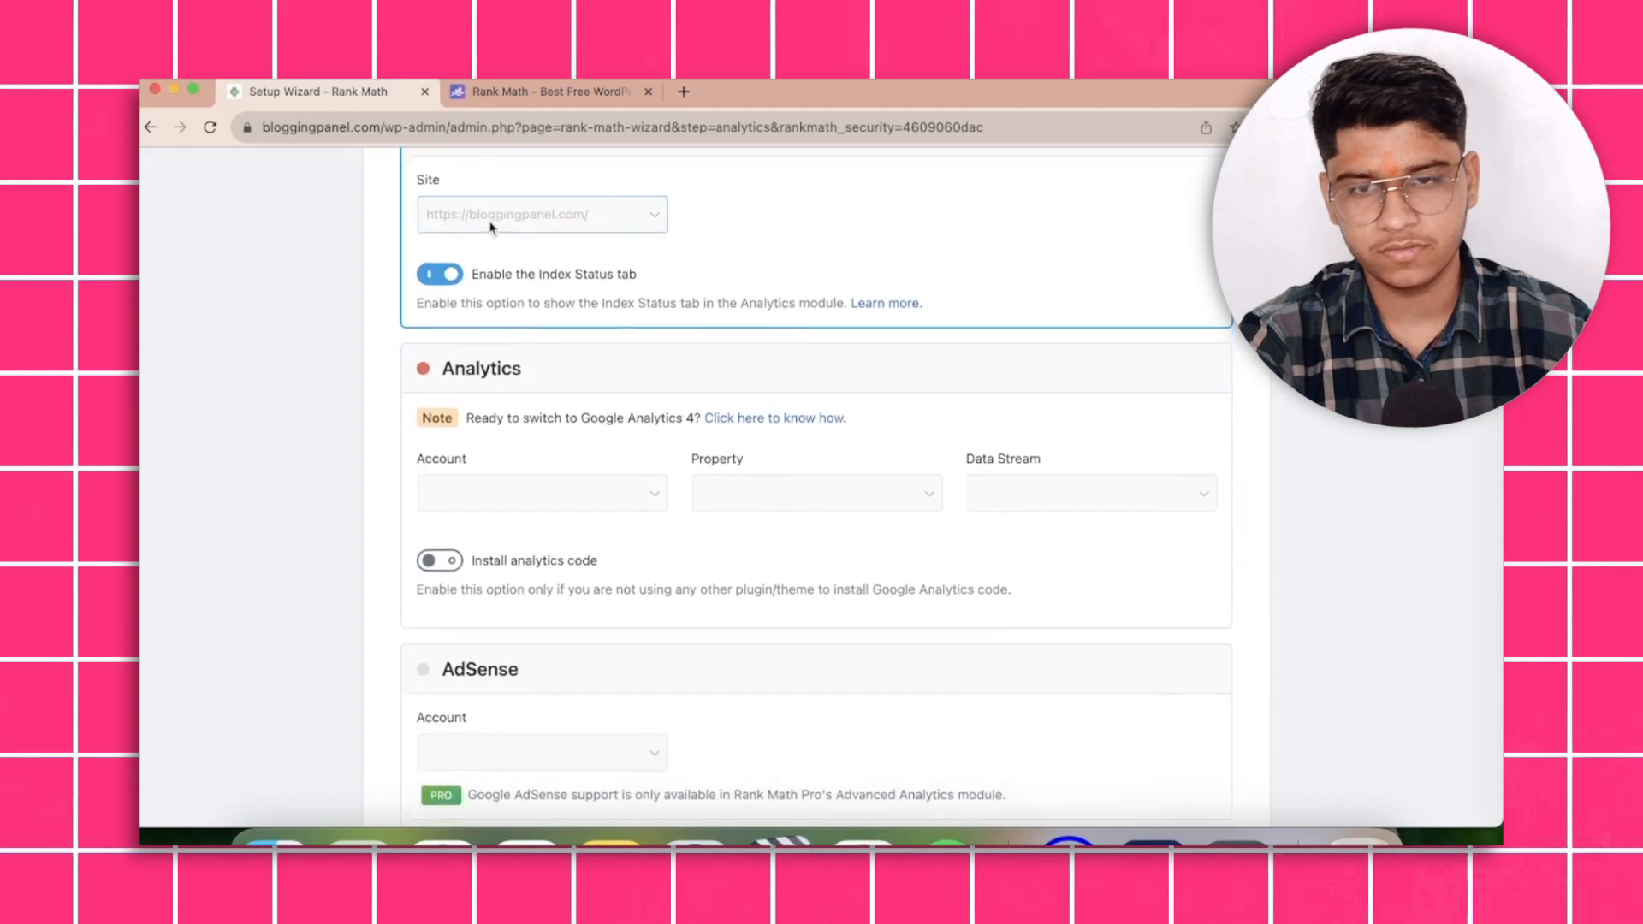
{"action": "scroll", "coordinate": [491, 227], "scroll_direction": "up", "scroll_amount": 1}
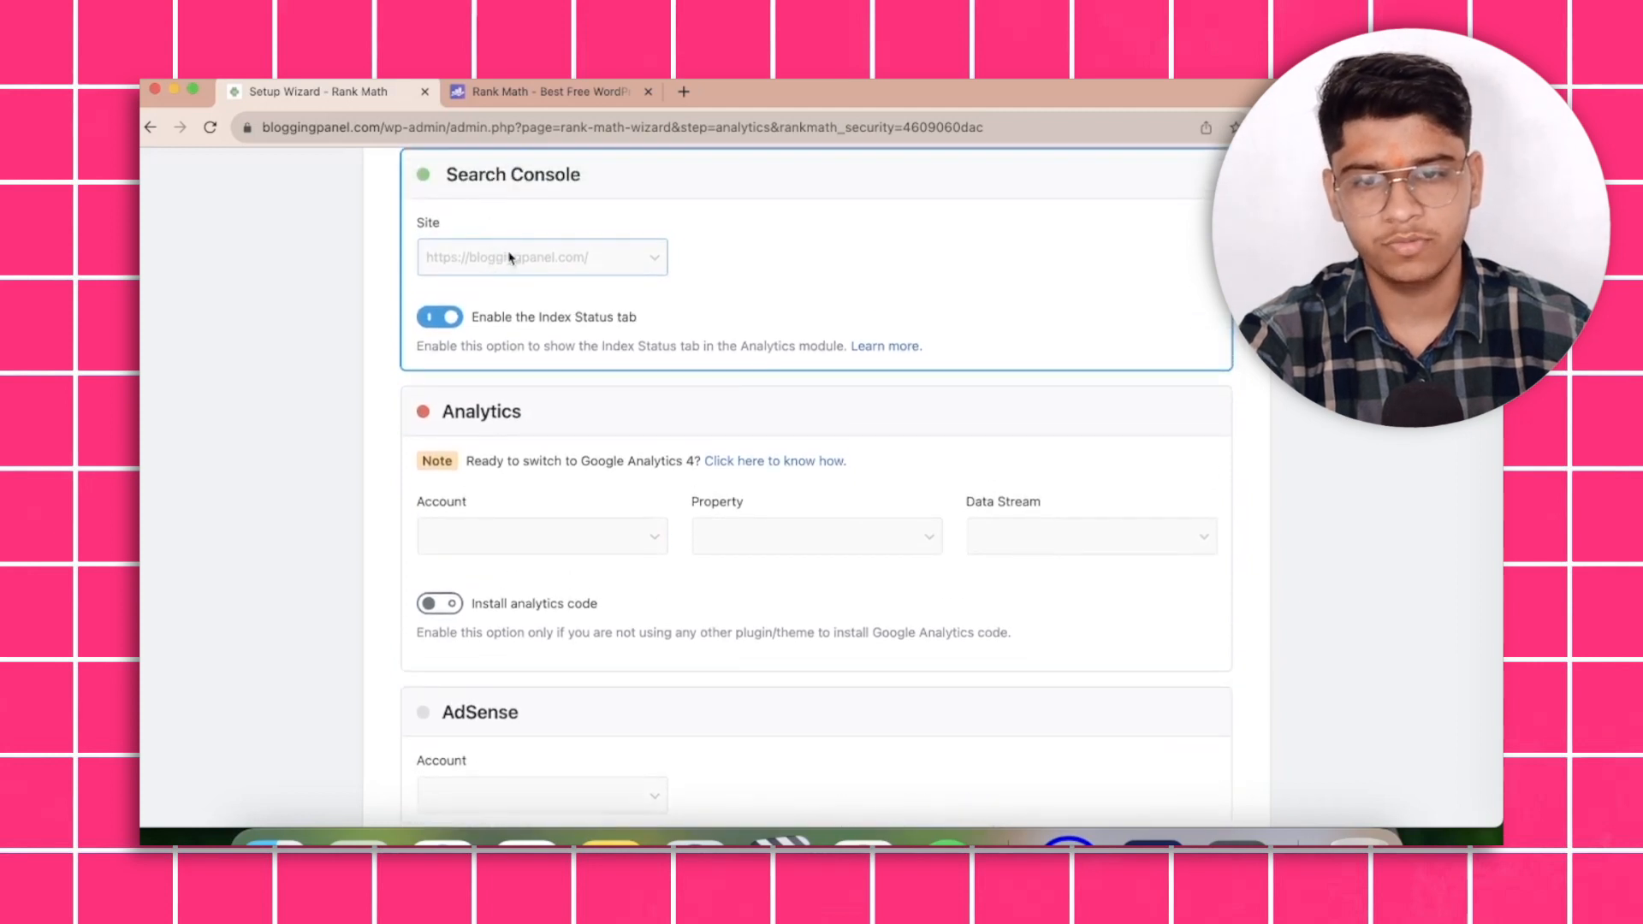
{"action": "left_click", "coordinate": [508, 258]}
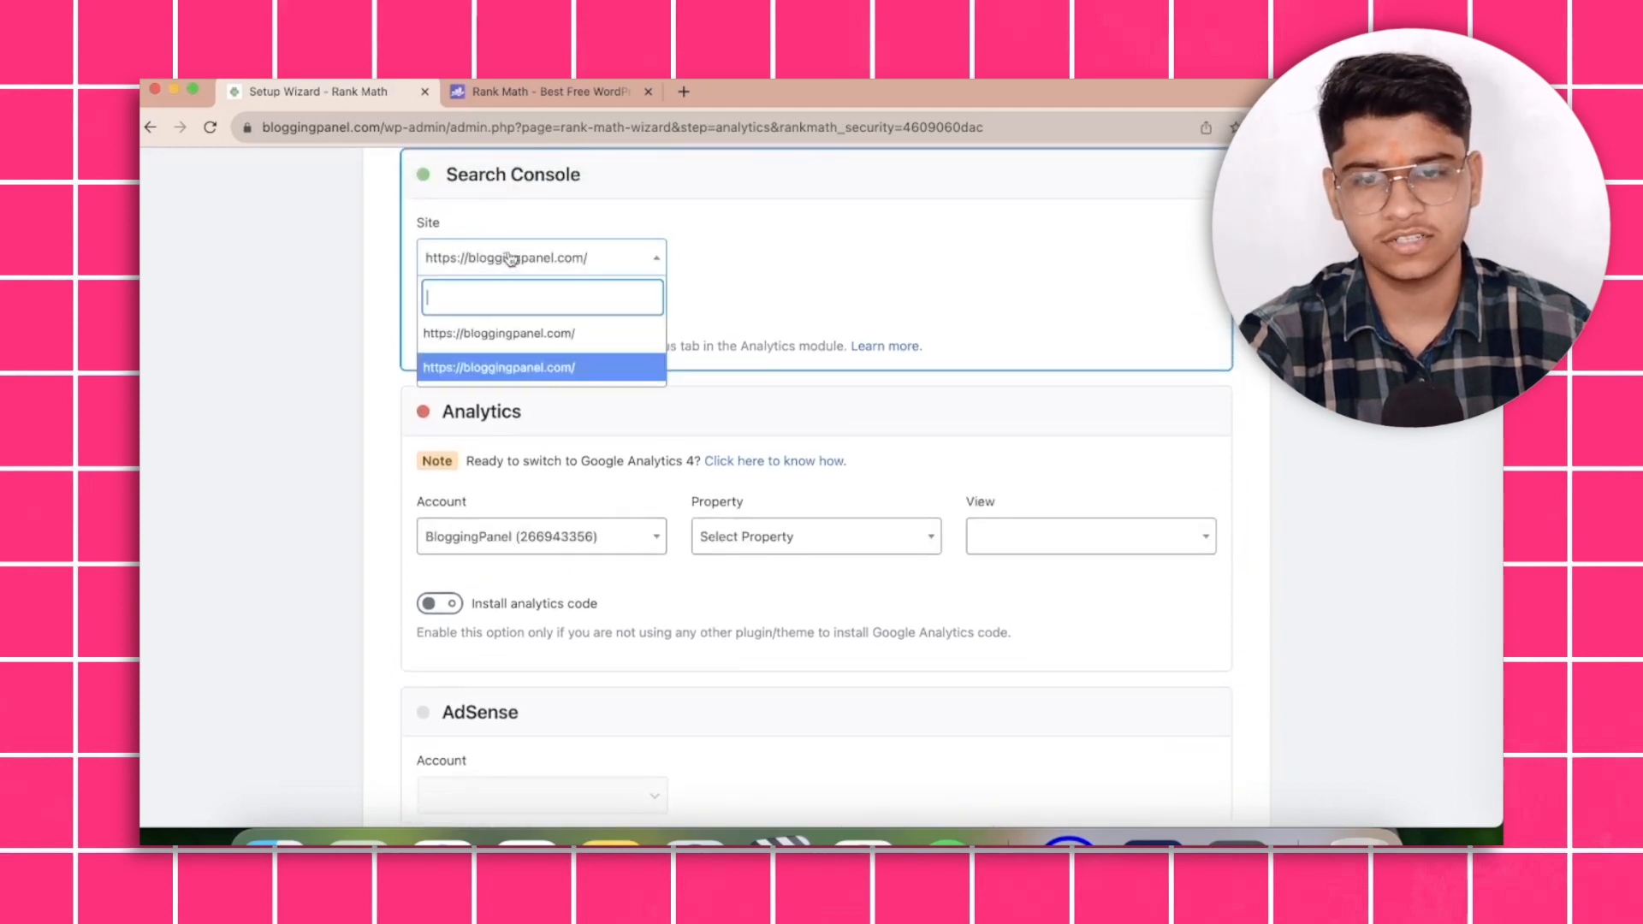
{"action": "left_click", "coordinate": [556, 367]}
Select the BloggingPanel property for Analytics, keep email reports enabled, and save to continue to the Sitemaps stage.
{"action": "scroll", "coordinate": [570, 415], "scroll_direction": "down", "scroll_amount": 1}
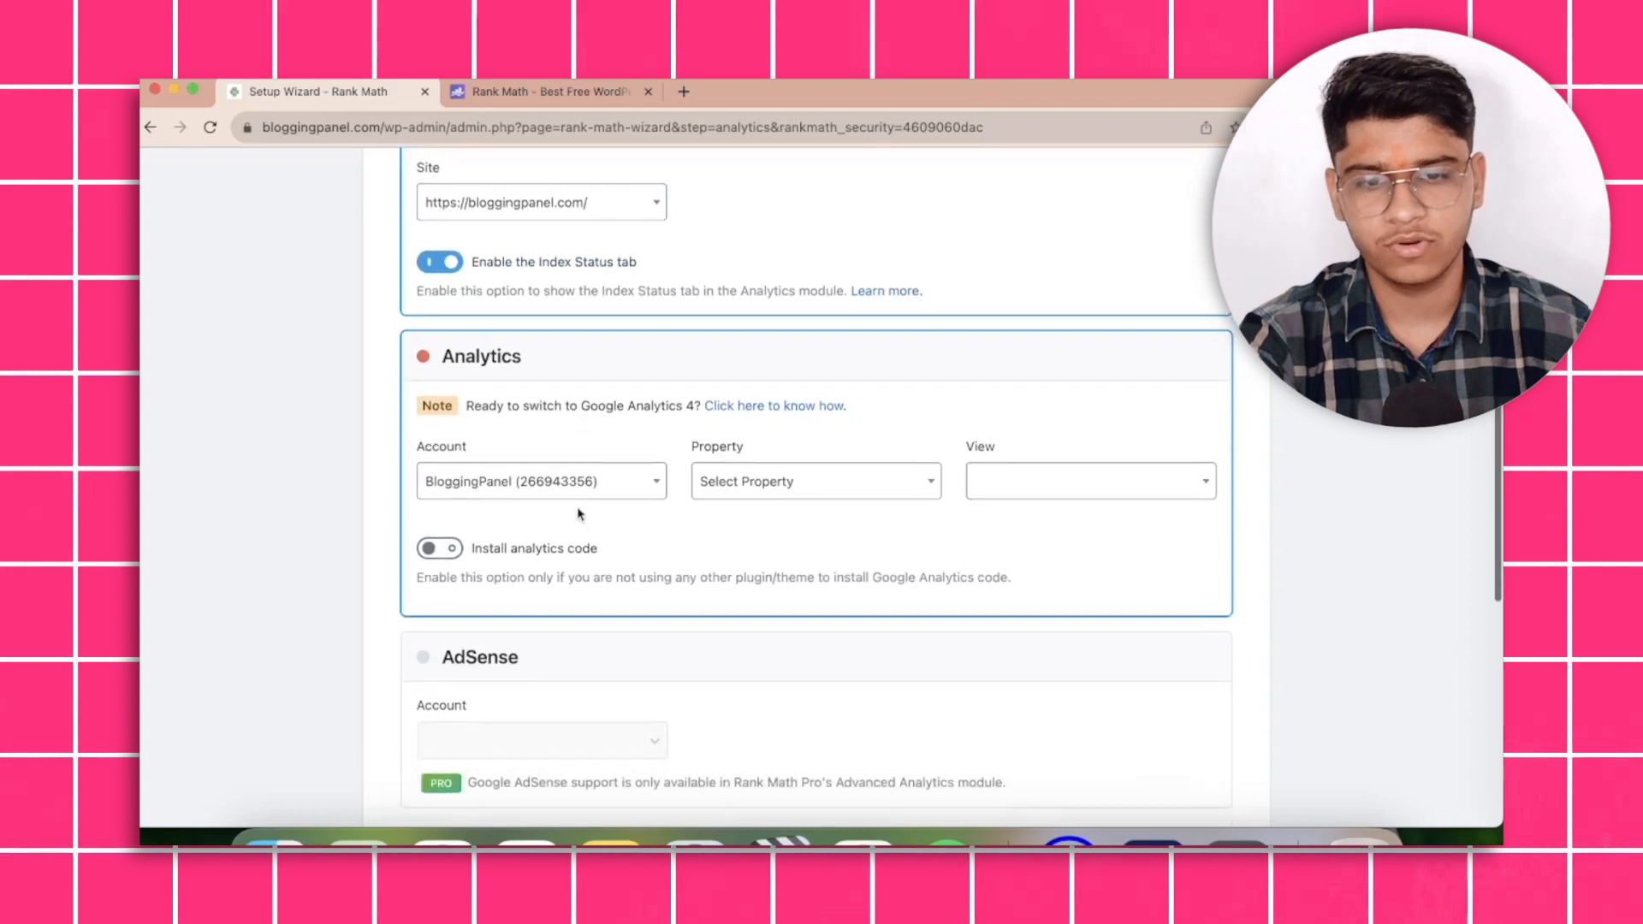
{"action": "scroll", "coordinate": [578, 513], "scroll_direction": "down", "scroll_amount": 1}
{"action": "left_click", "coordinate": [859, 415]}
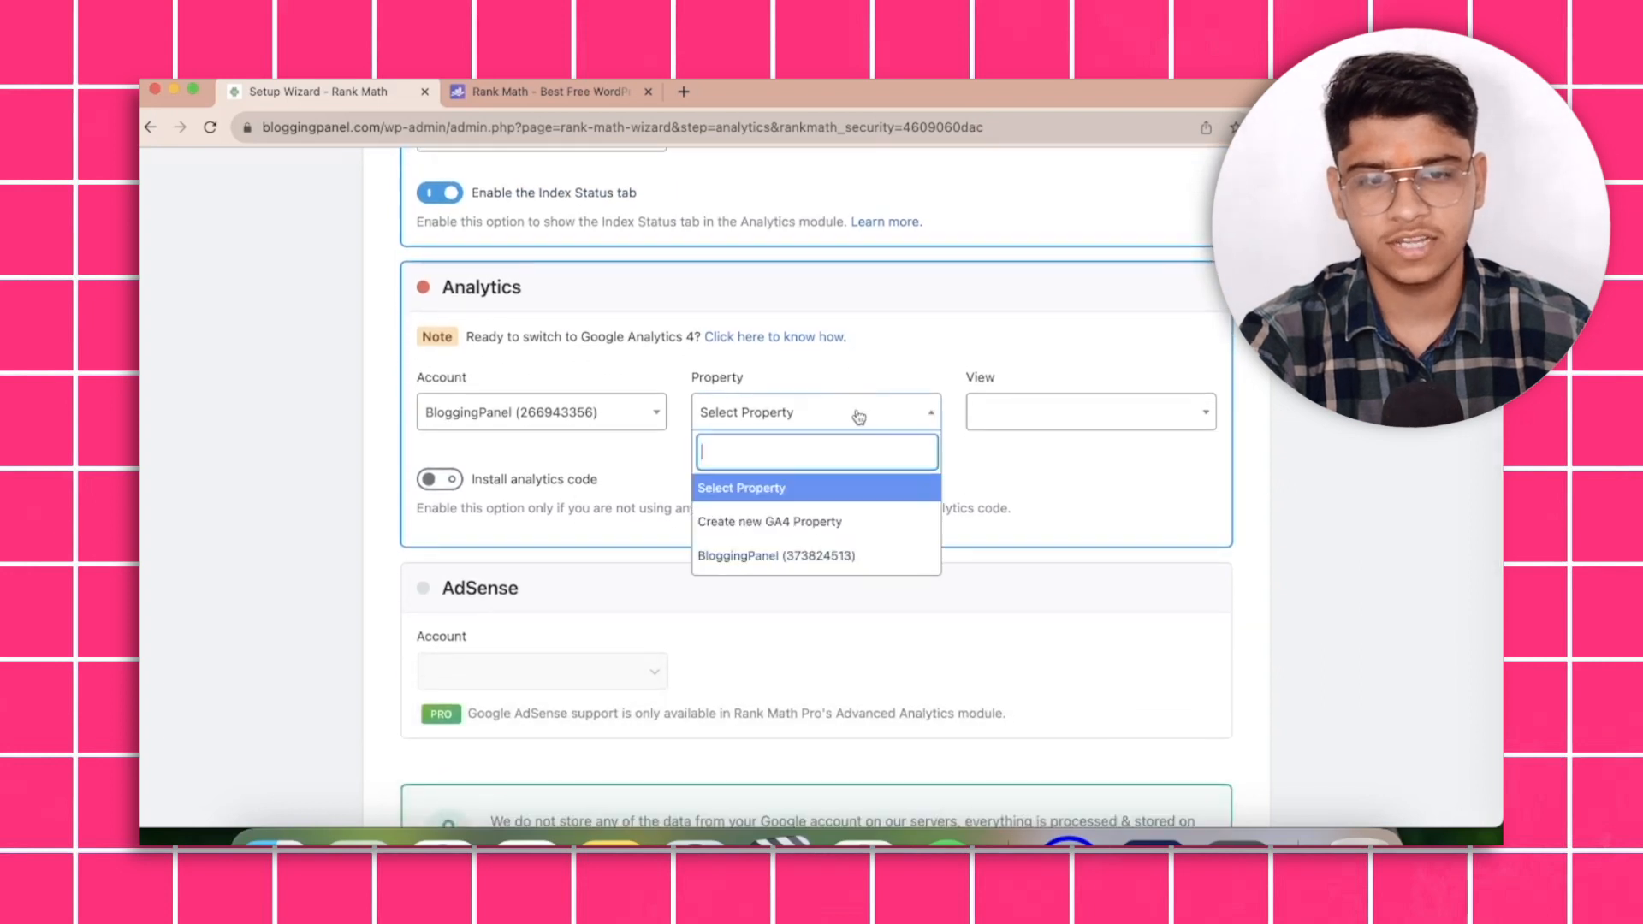
{"action": "left_click", "coordinate": [817, 557]}
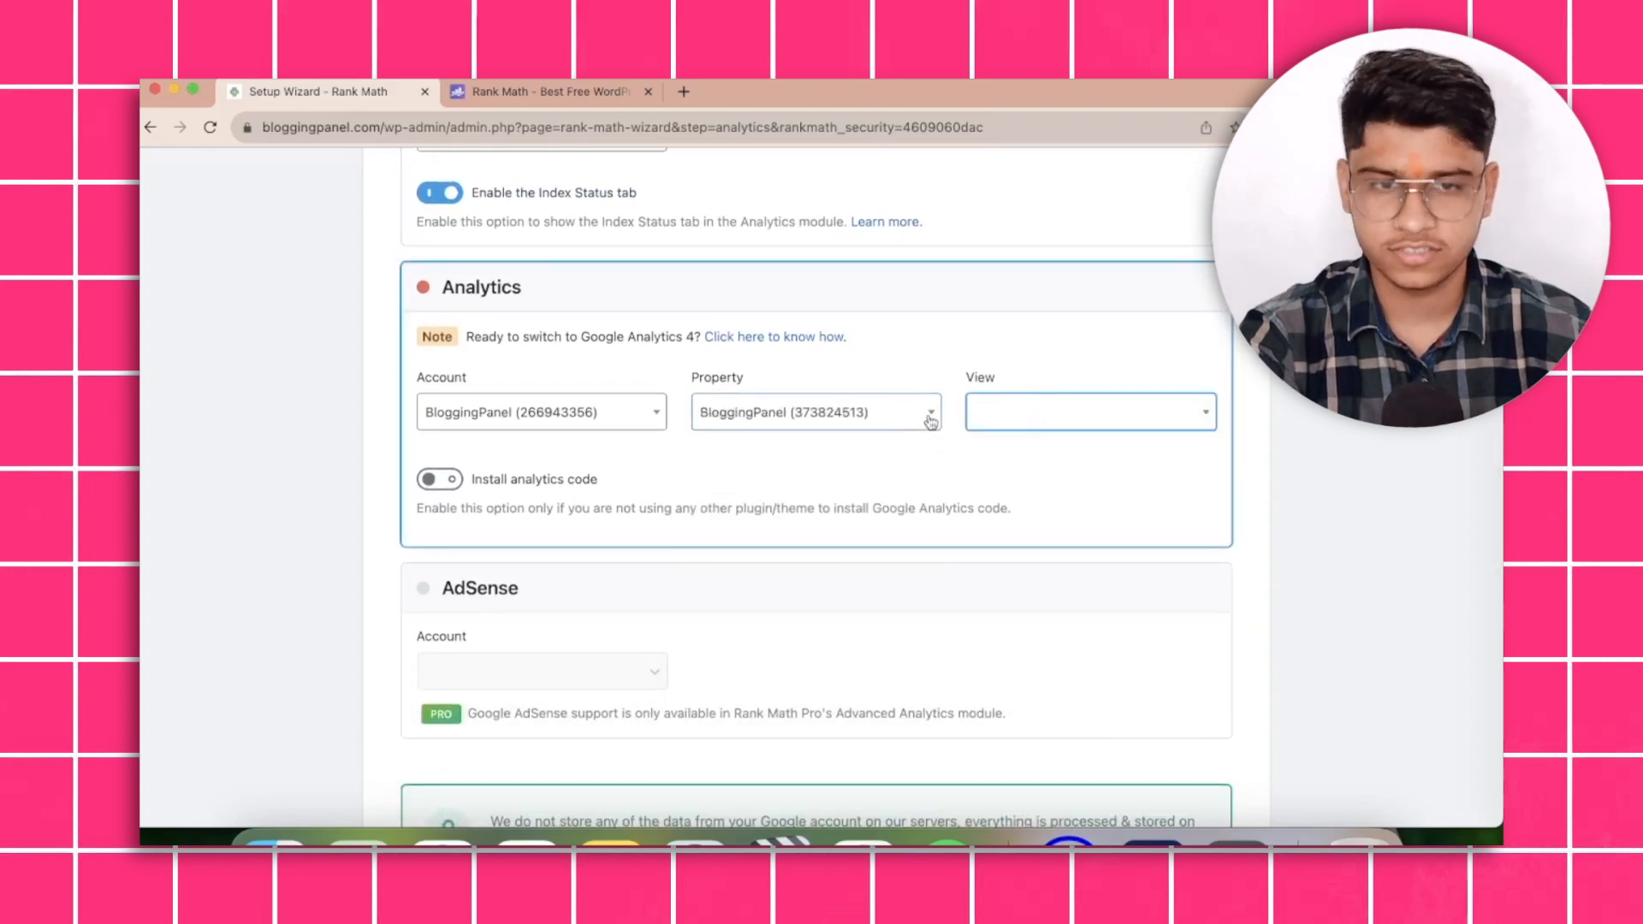
{"action": "left_click", "coordinate": [508, 414]}
{"action": "left_click", "coordinate": [512, 414]}
{"action": "scroll", "coordinate": [826, 445], "scroll_direction": "down", "scroll_amount": 10}
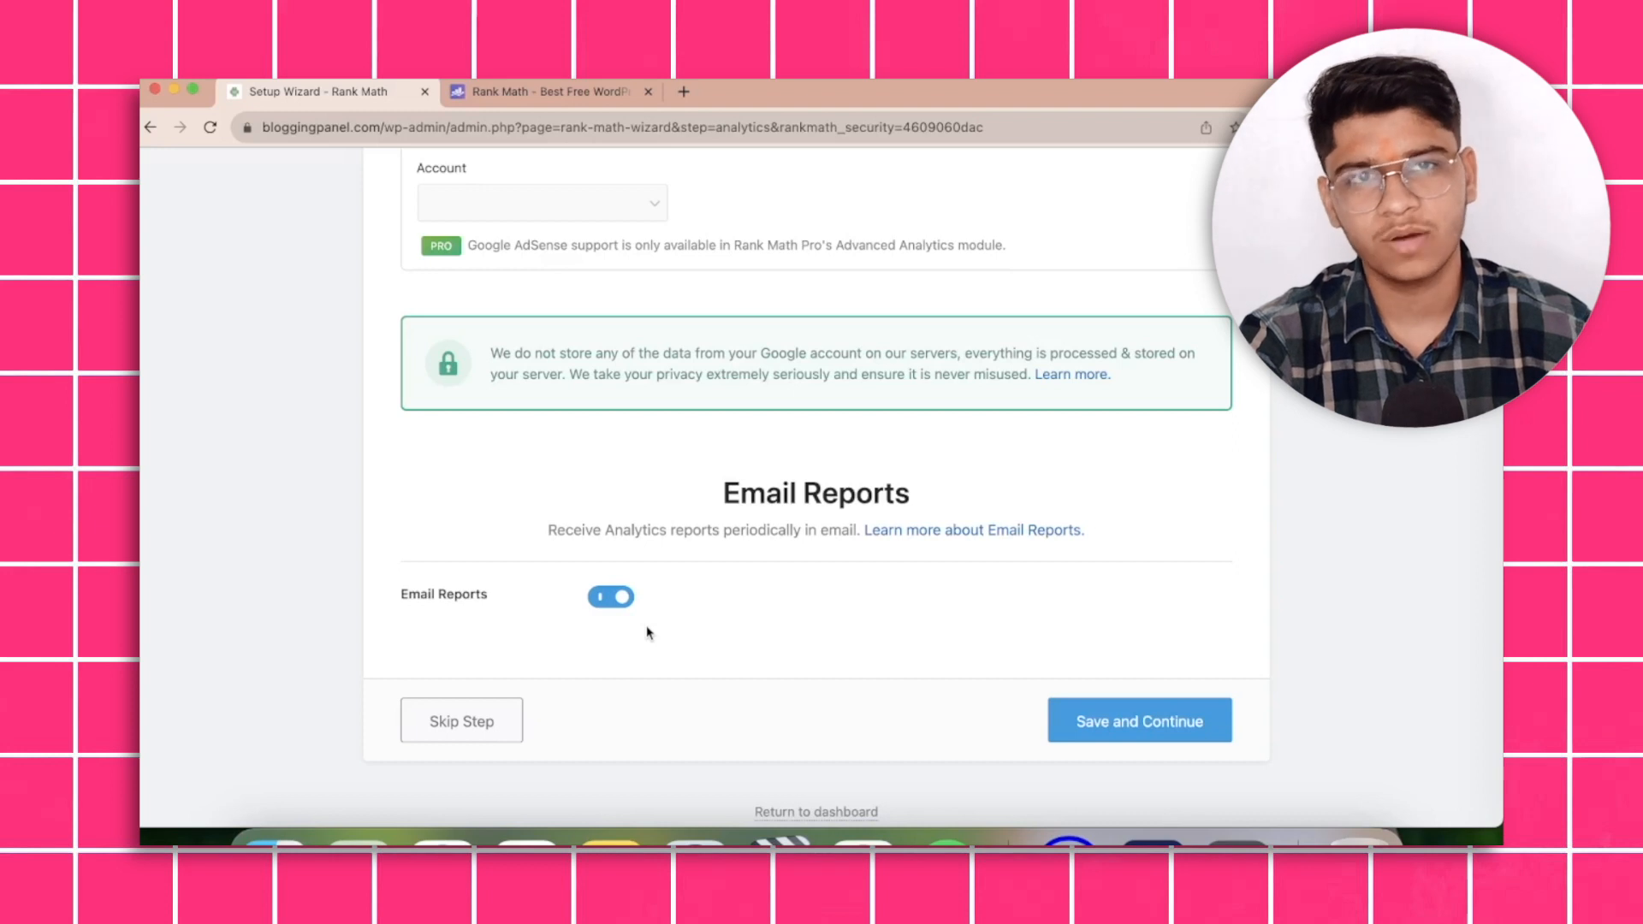
{"action": "left_click", "coordinate": [1104, 724]}
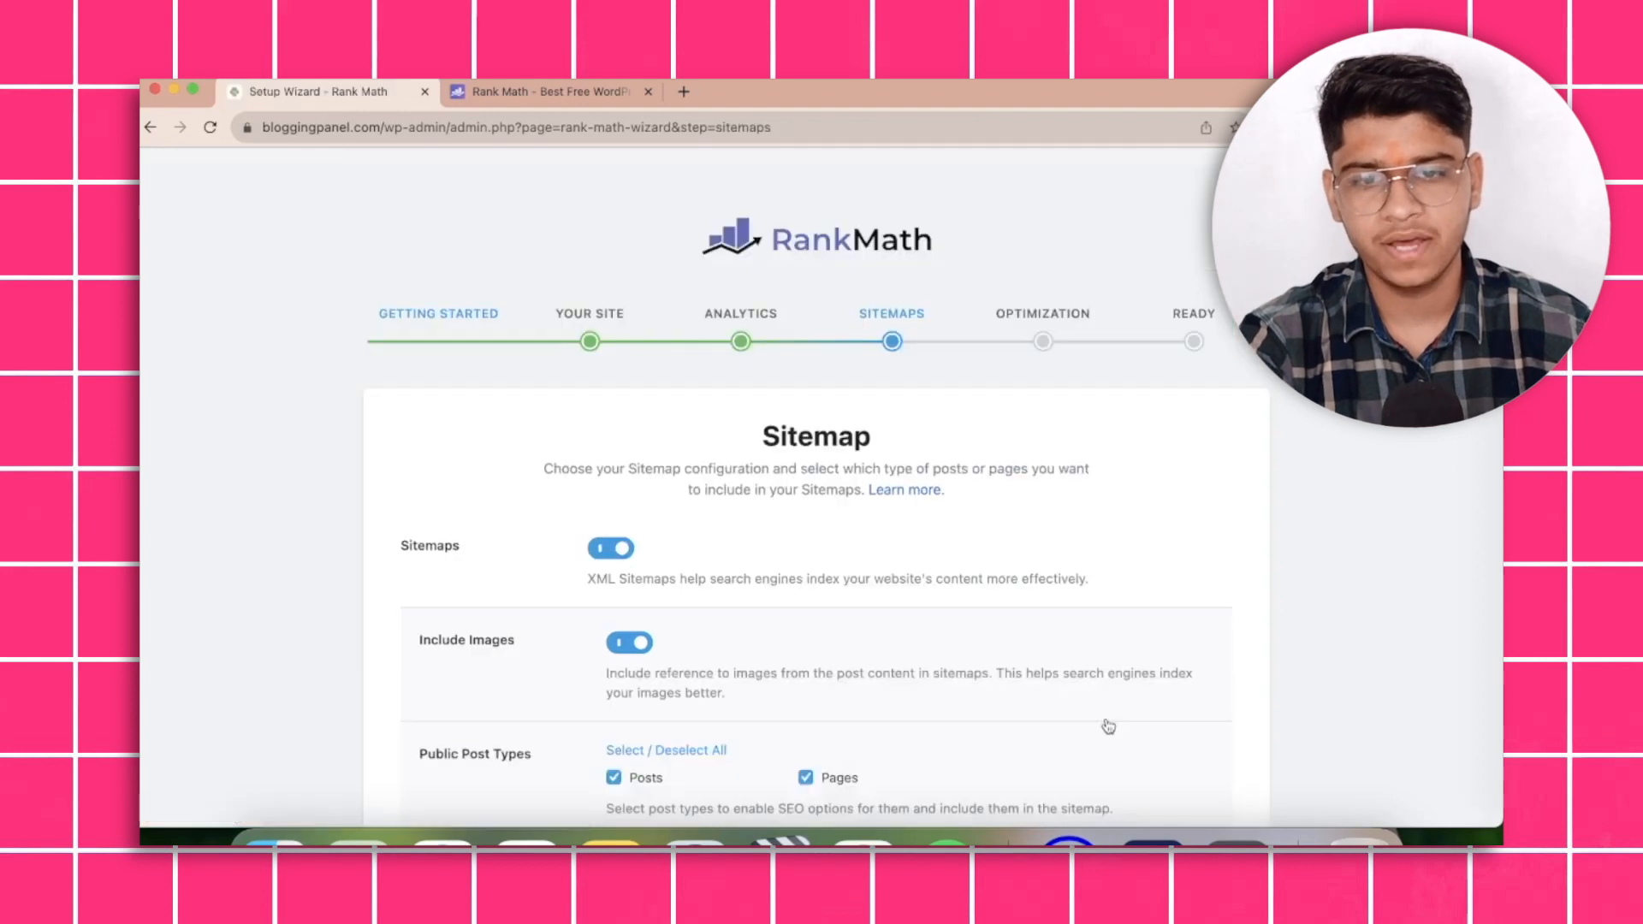
Keep sitemaps enabled with images, posts, pages and categories included, and save to continue to the Optimization stage.
{"action": "scroll", "coordinate": [1108, 726], "scroll_direction": "down", "scroll_amount": 5}
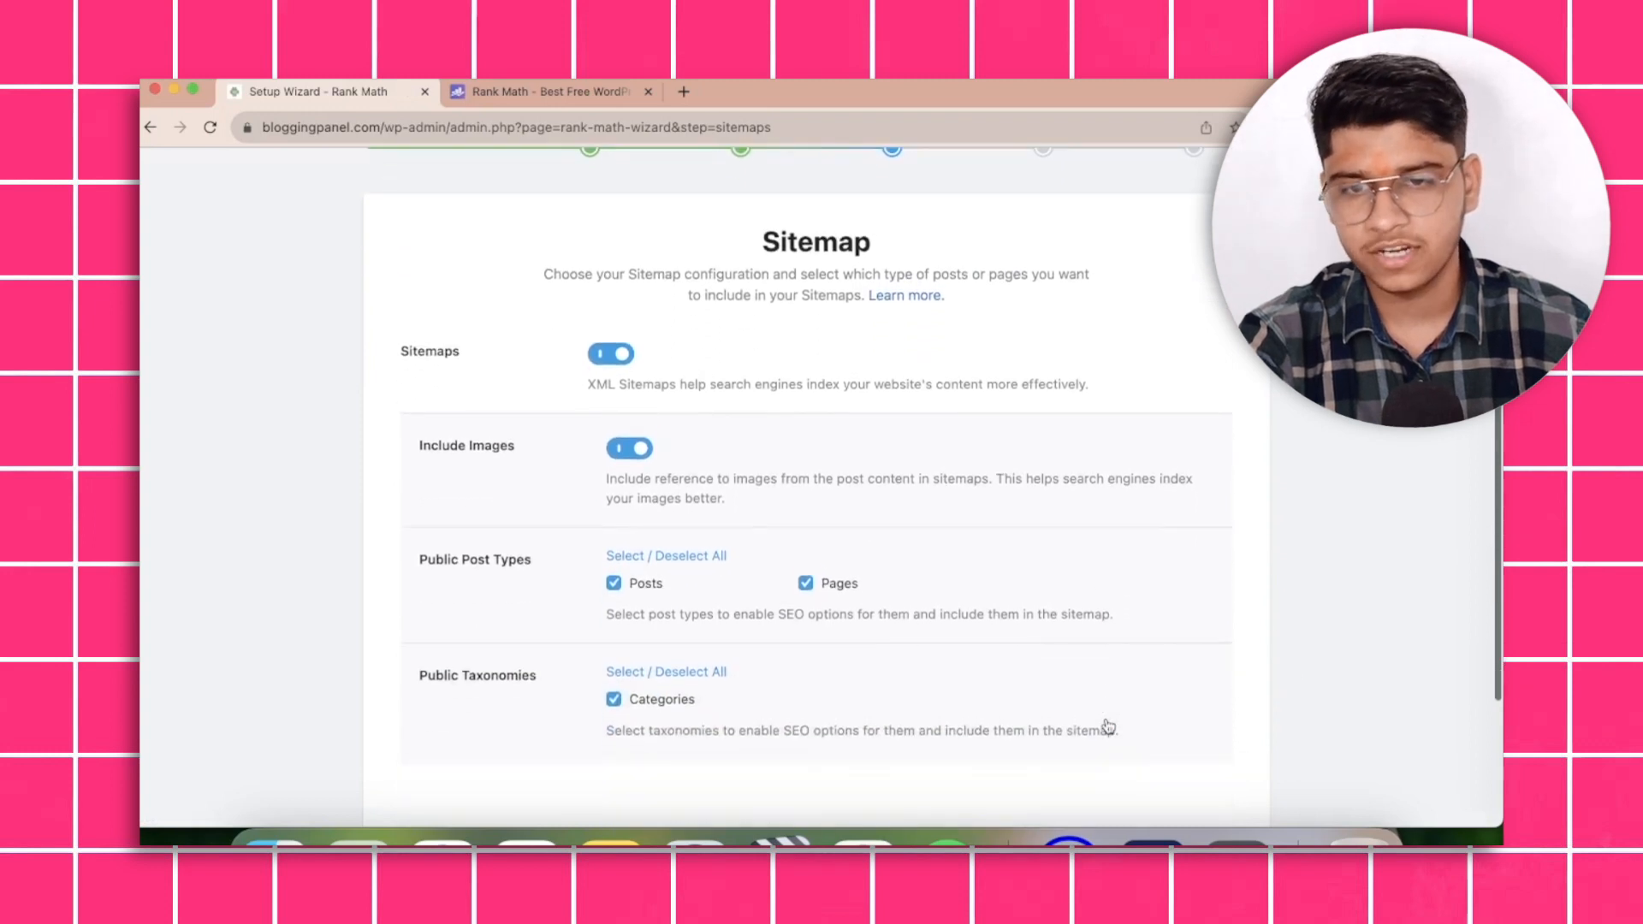
{"action": "scroll", "coordinate": [1108, 725], "scroll_direction": "down", "scroll_amount": 2}
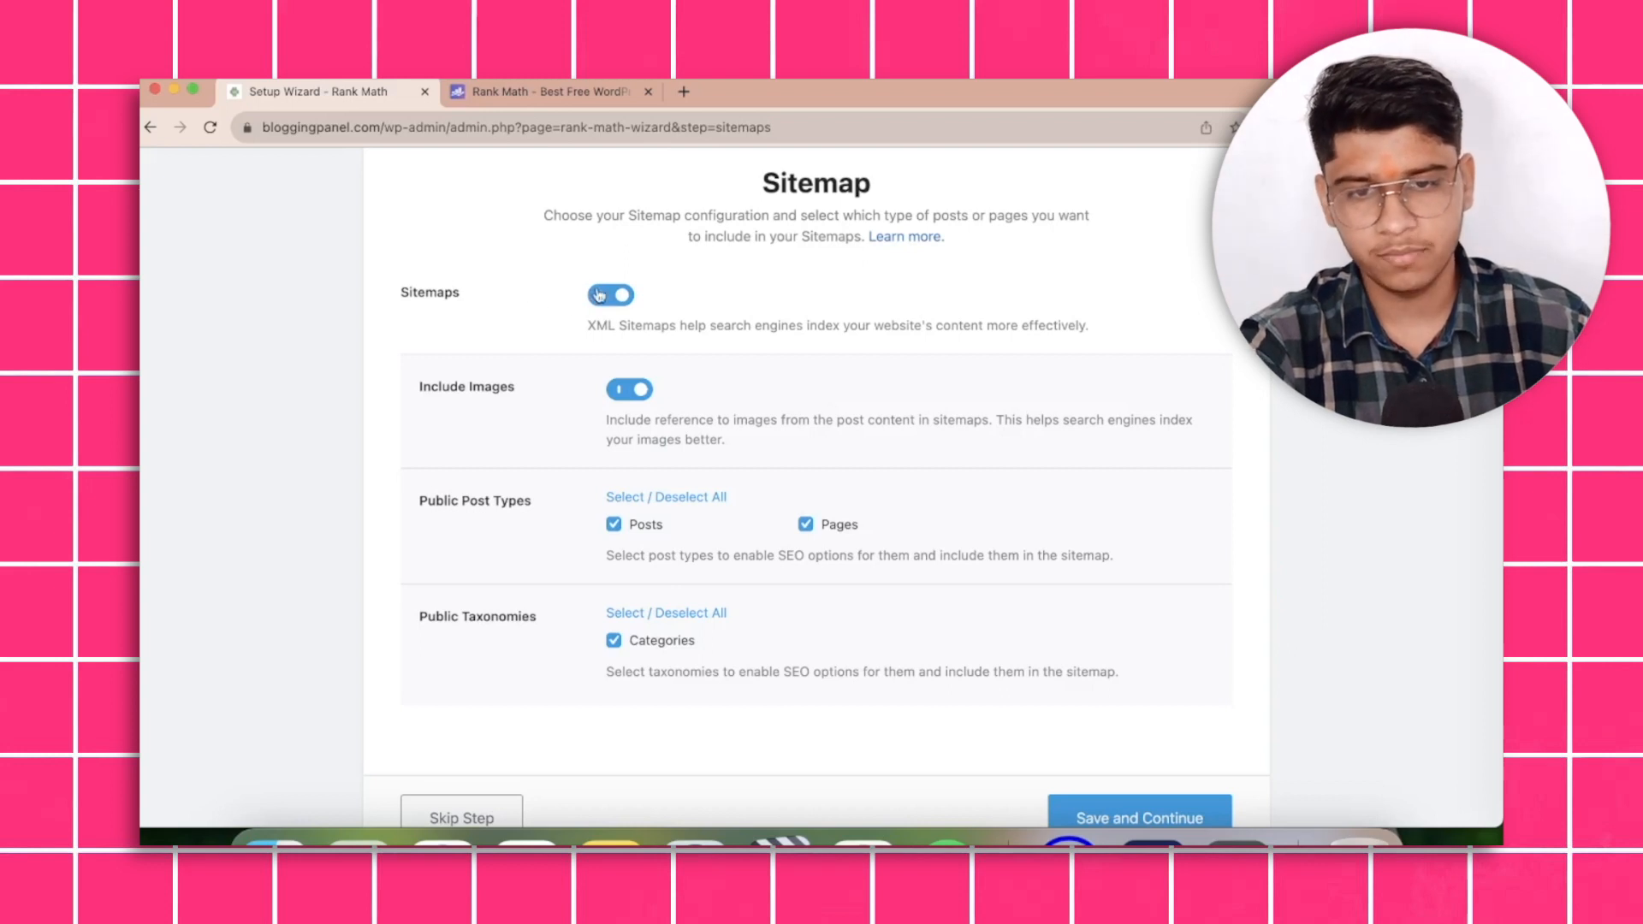
{"action": "scroll", "coordinate": [626, 400], "scroll_direction": "down", "scroll_amount": 2}
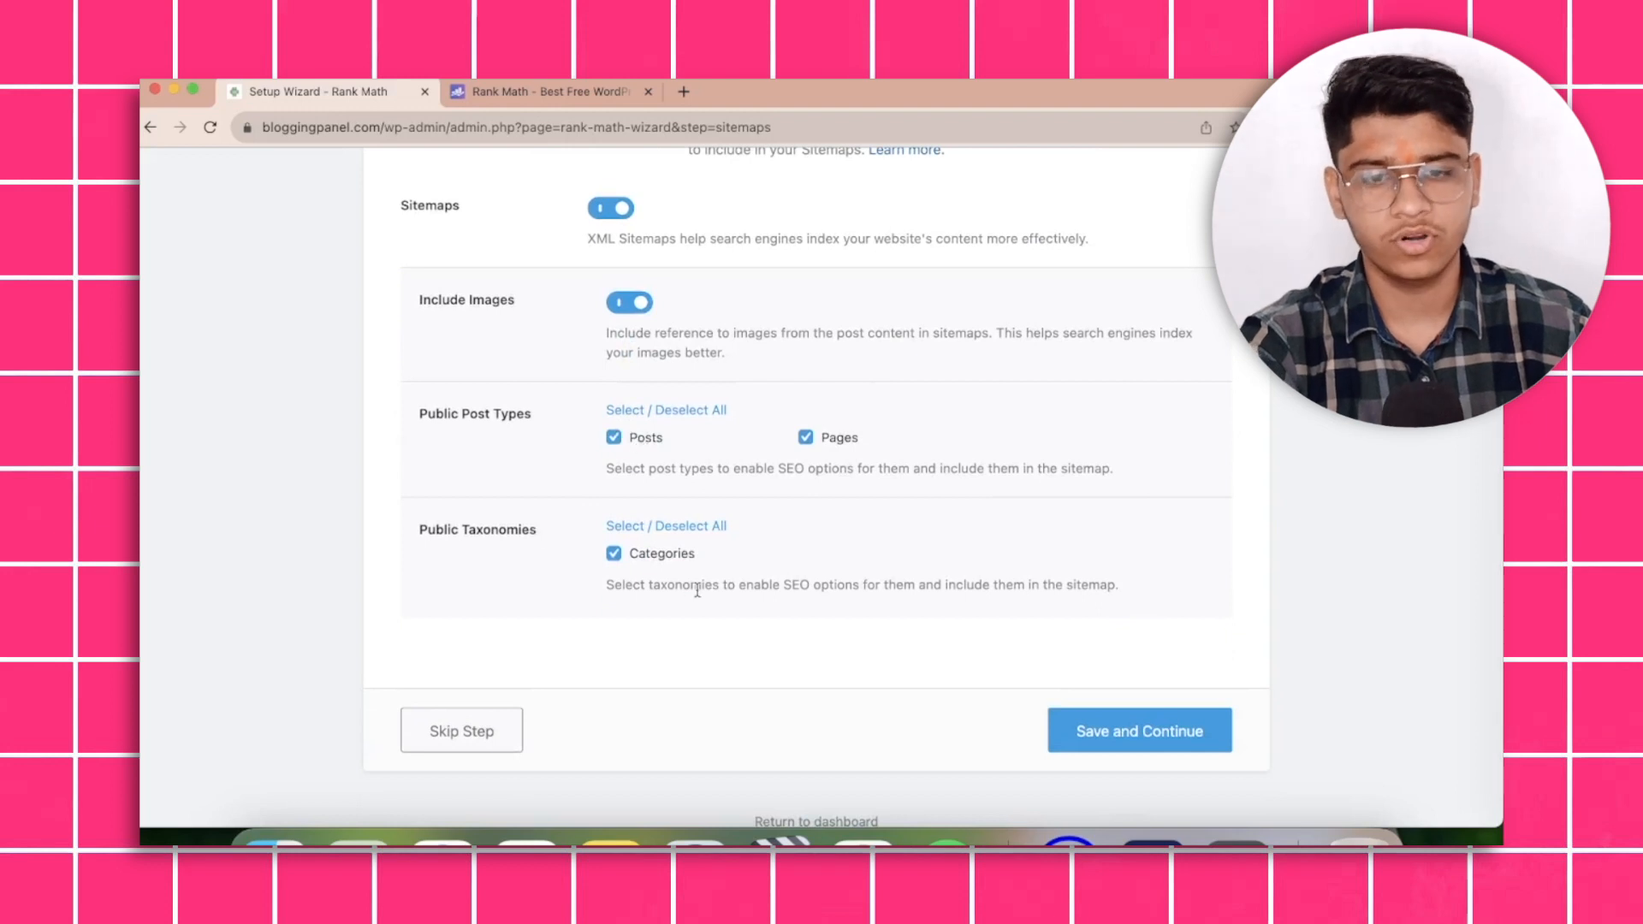
{"action": "scroll", "coordinate": [699, 589], "scroll_direction": "up", "scroll_amount": 1}
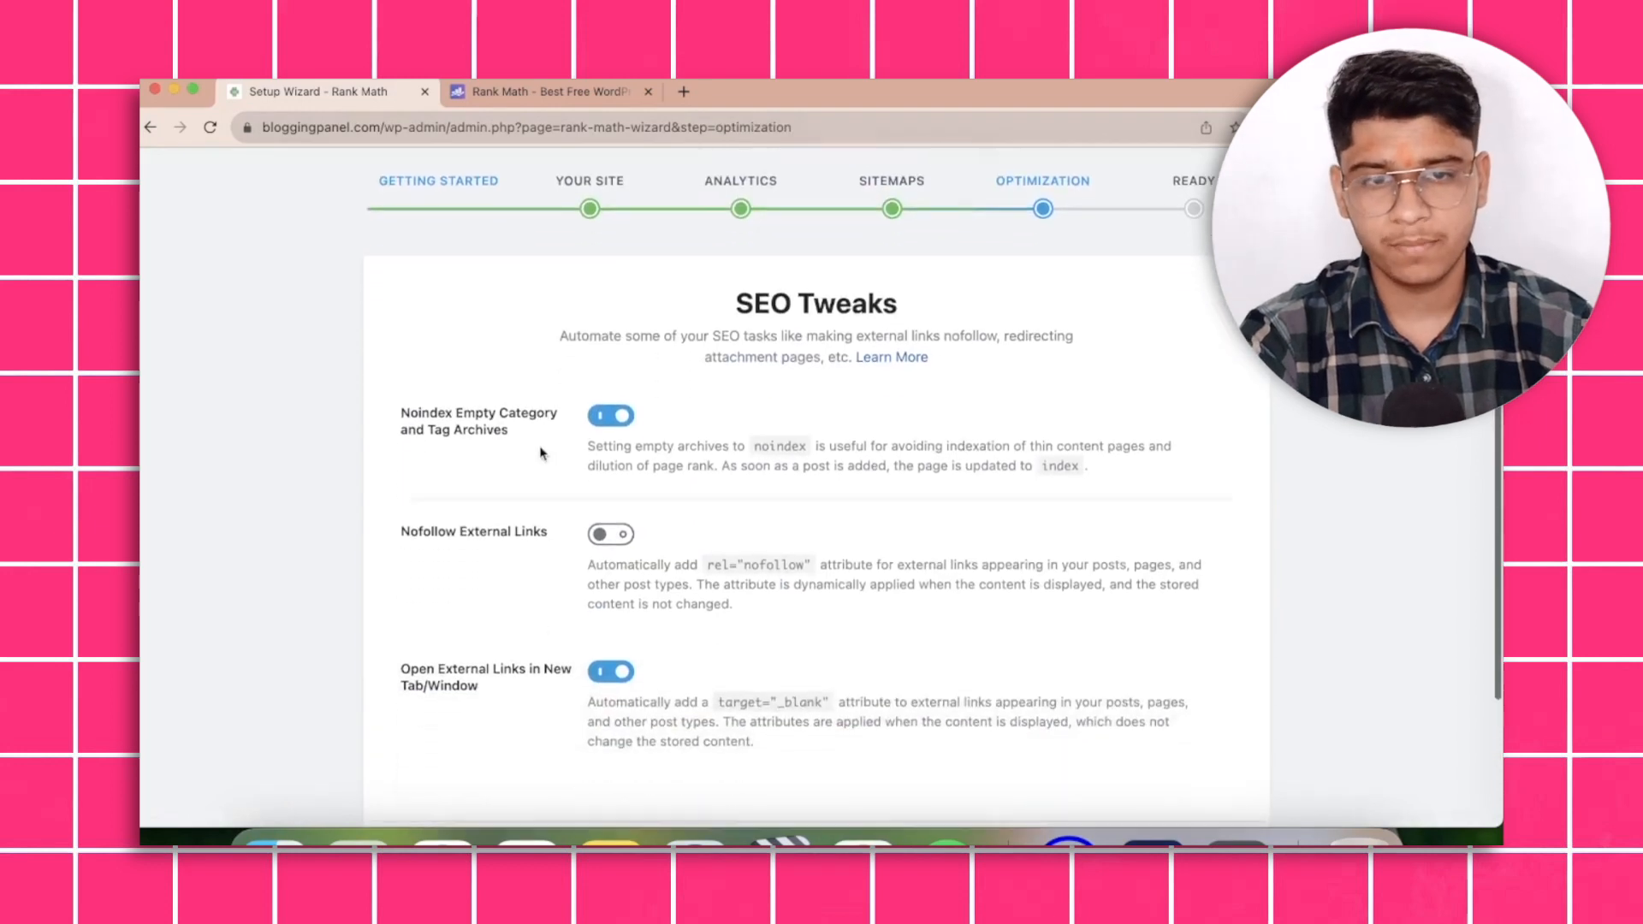
Keep noindexing of empty archives and new-tab external links on, nofollow external links off, and save the SEO tweaks.
{"action": "scroll", "coordinate": [540, 453], "scroll_direction": "down", "scroll_amount": 1}
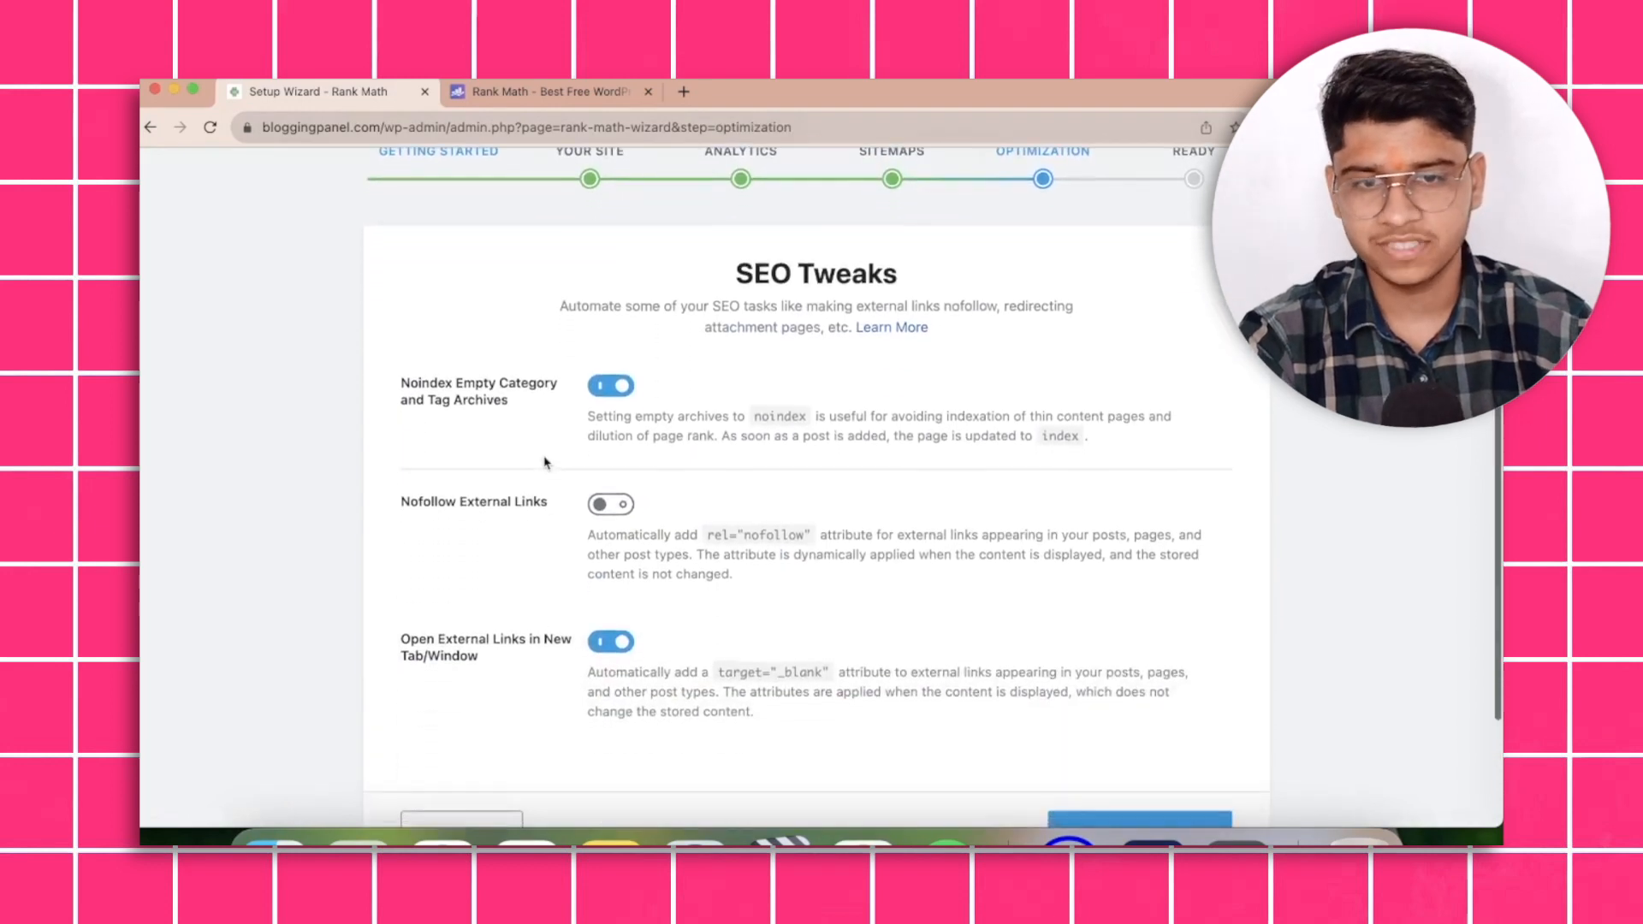
{"action": "scroll", "coordinate": [542, 458], "scroll_direction": "up", "scroll_amount": 2}
{"action": "scroll", "coordinate": [544, 462], "scroll_direction": "down", "scroll_amount": 3}
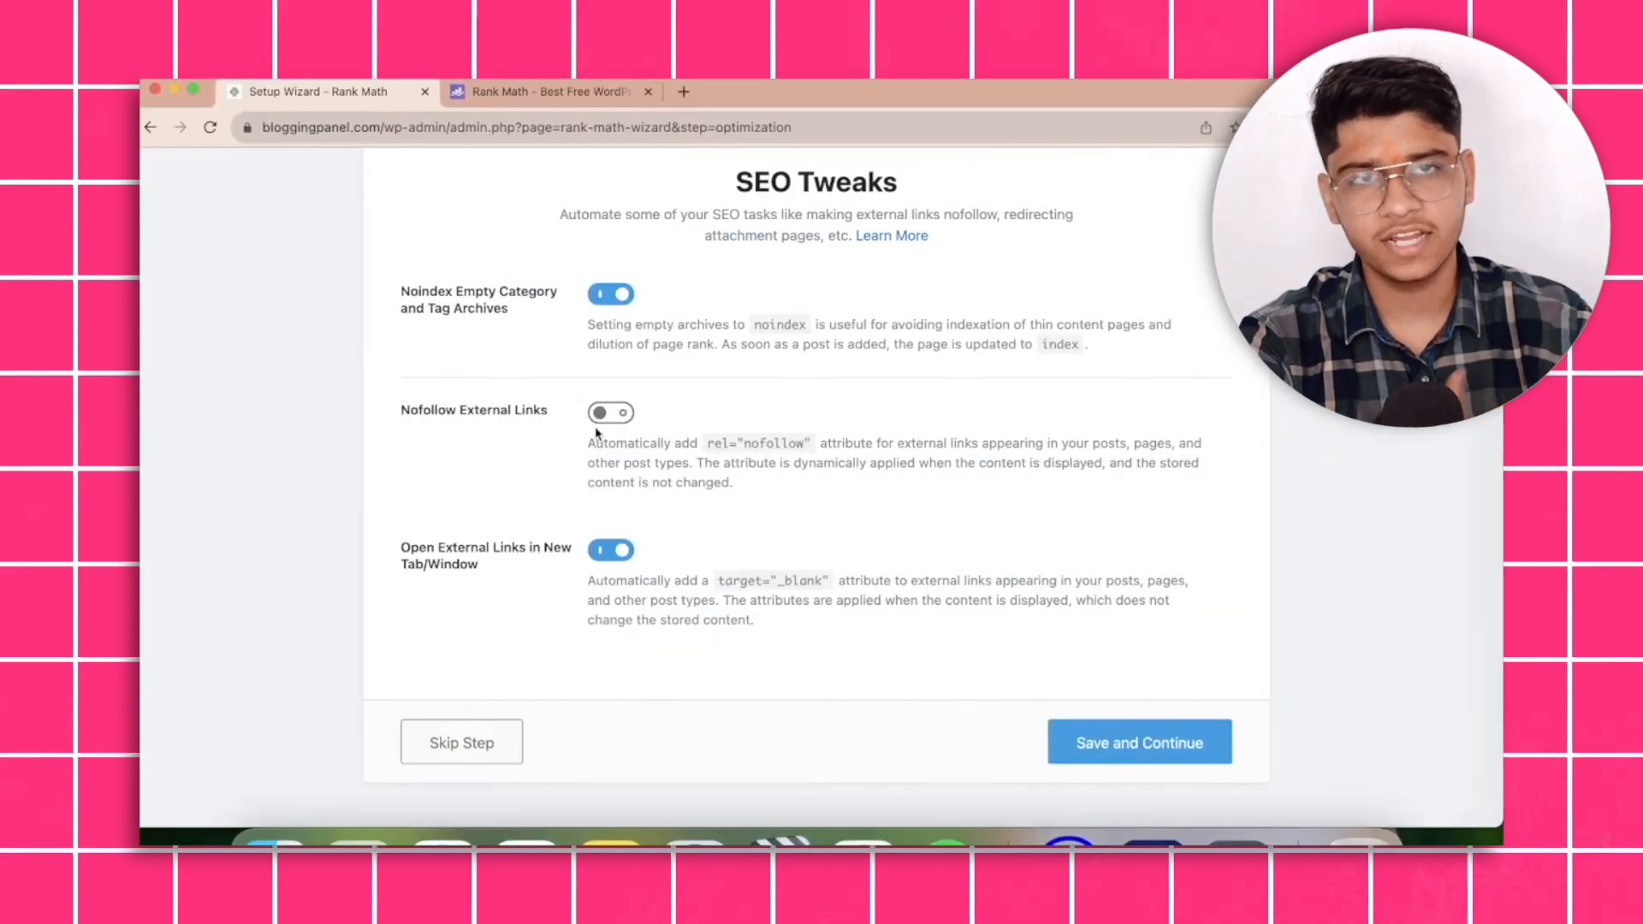
{"action": "scroll", "coordinate": [597, 432], "scroll_direction": "down", "scroll_amount": 1}
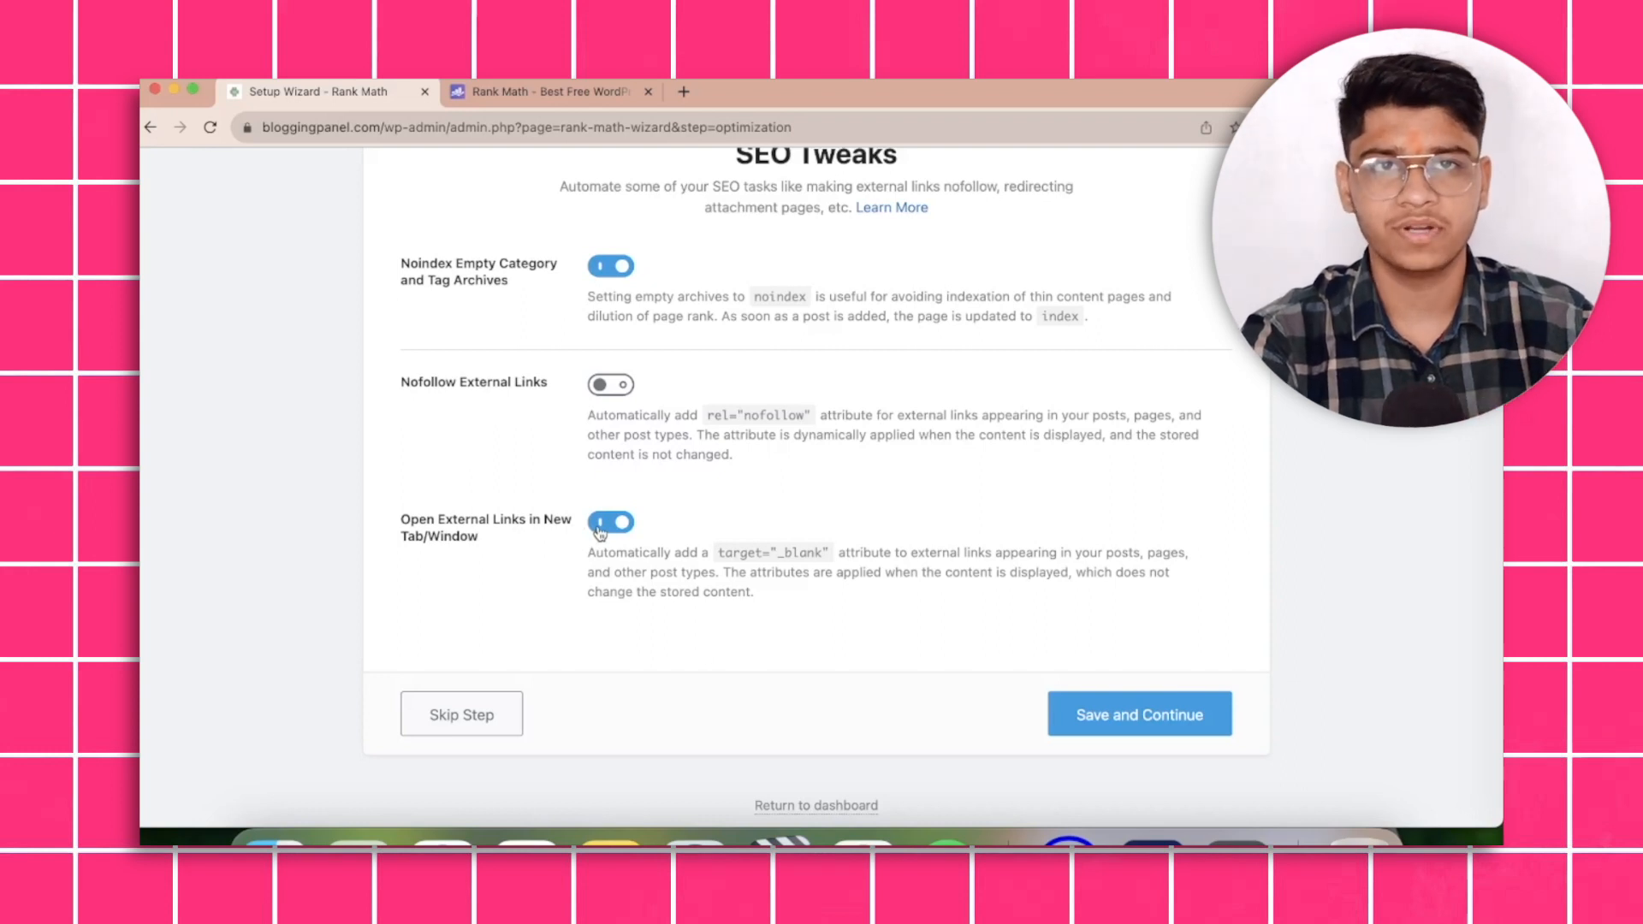
{"action": "left_click", "coordinate": [1099, 727]}
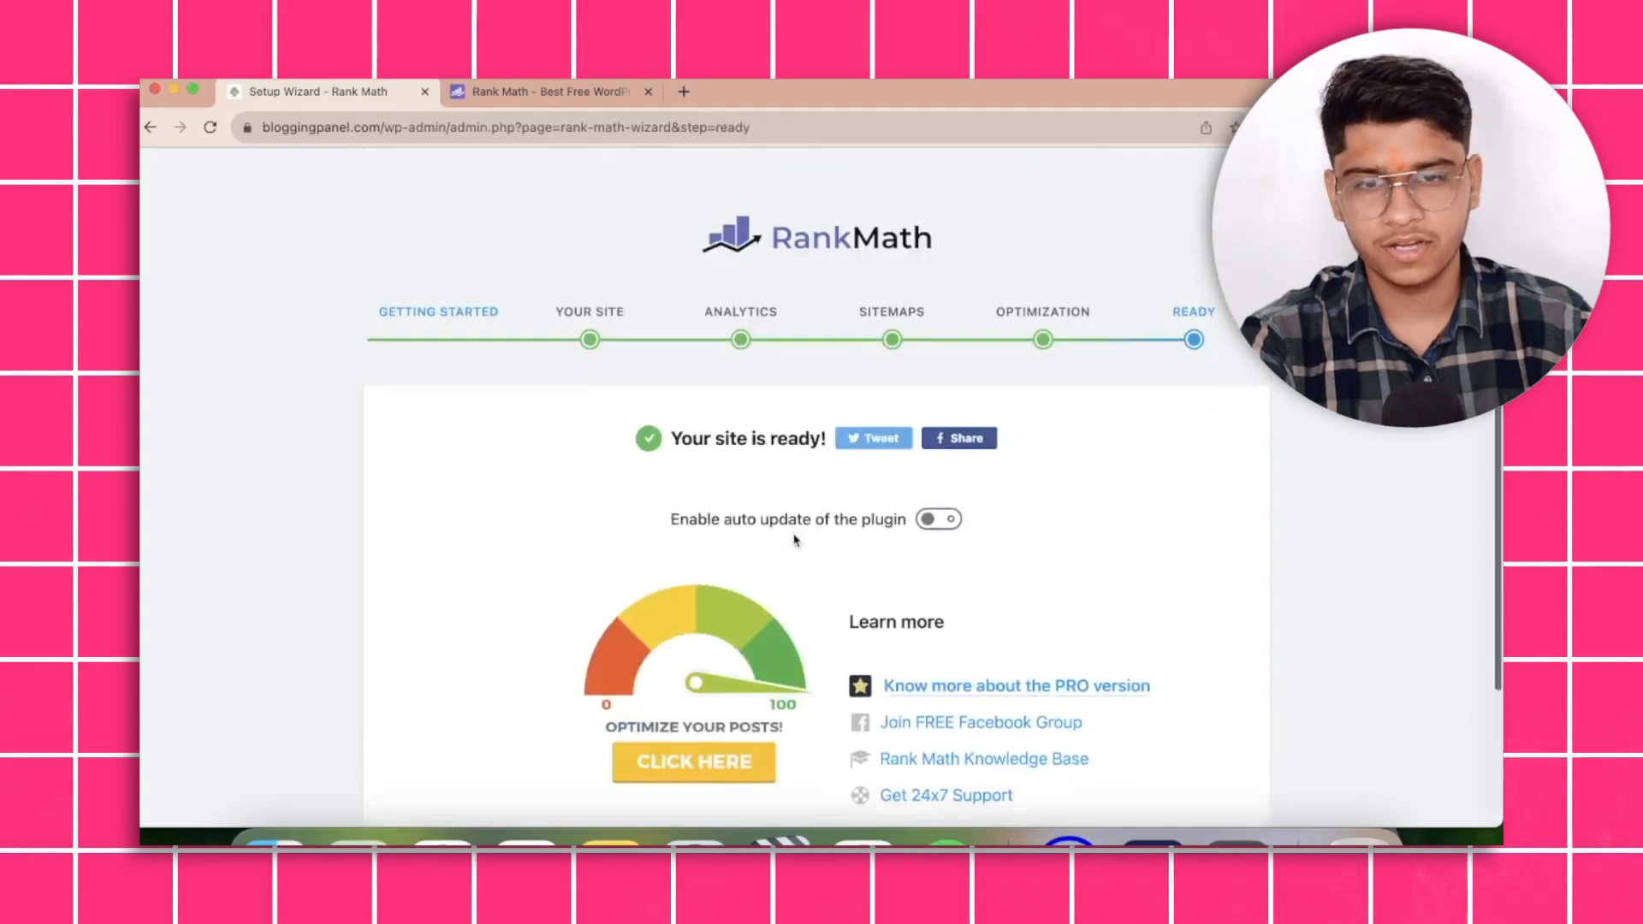
Go on to the advanced setup options, keep the Role Manager's default capabilities for all roles, and save them.
{"action": "scroll", "coordinate": [794, 539], "scroll_direction": "down", "scroll_amount": 2}
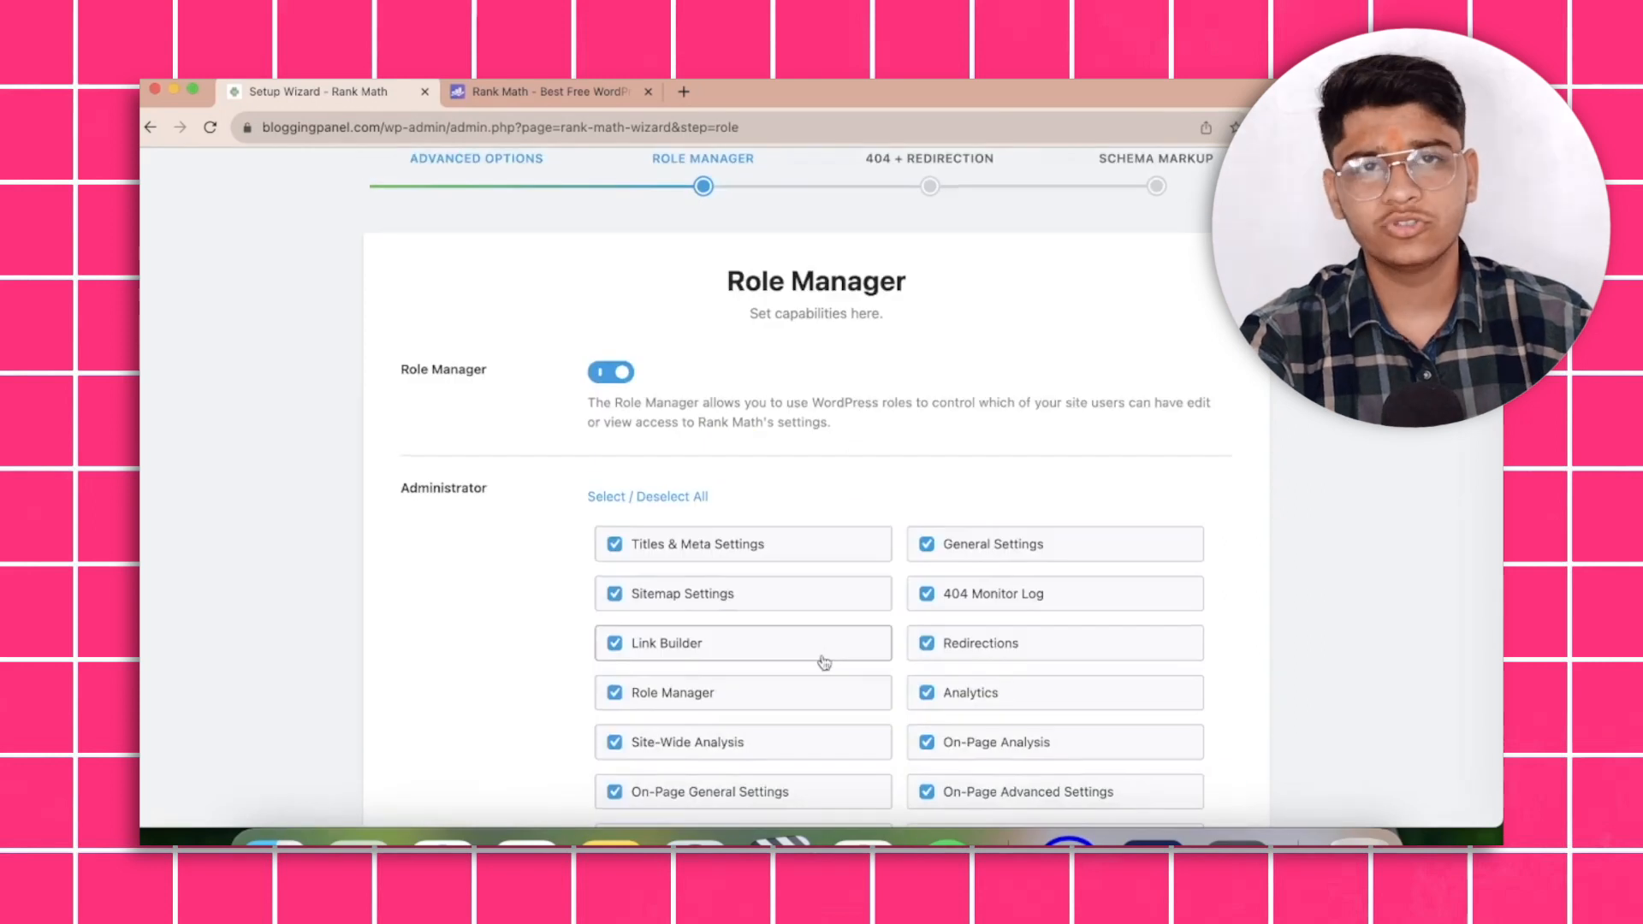
{"action": "scroll", "coordinate": [824, 662], "scroll_direction": "down", "scroll_amount": 1}
{"action": "scroll", "coordinate": [824, 662], "scroll_direction": "up", "scroll_amount": 2}
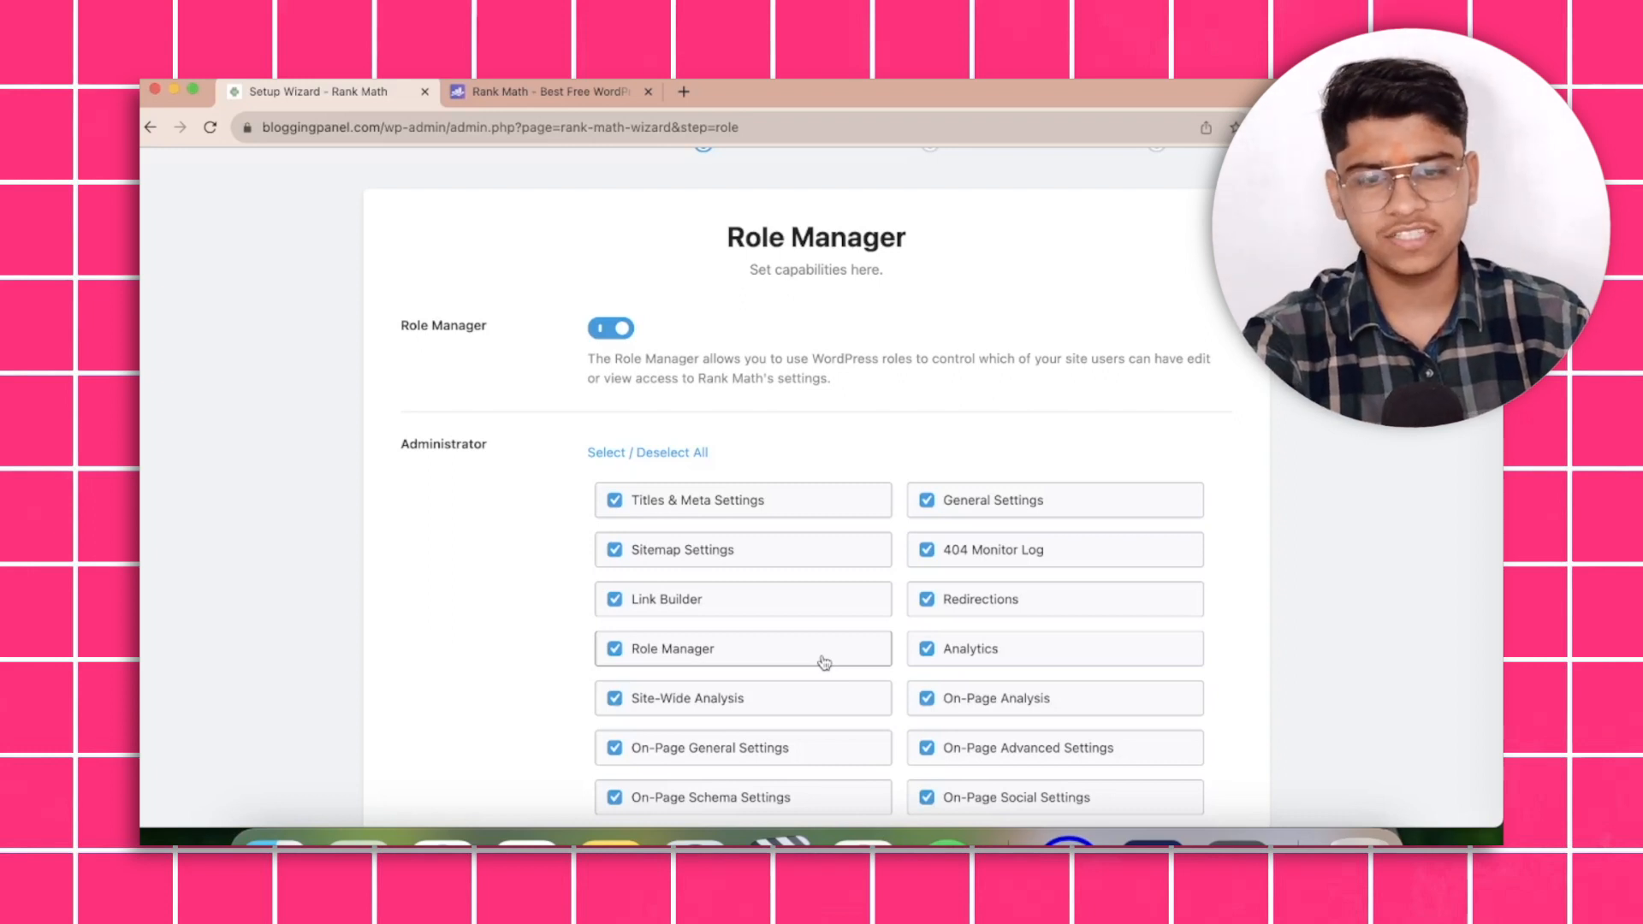
{"action": "scroll", "coordinate": [823, 662], "scroll_direction": "down", "scroll_amount": 5}
{"action": "scroll", "coordinate": [823, 661], "scroll_direction": "down", "scroll_amount": 4}
{"action": "scroll", "coordinate": [813, 650], "scroll_direction": "up", "scroll_amount": 1}
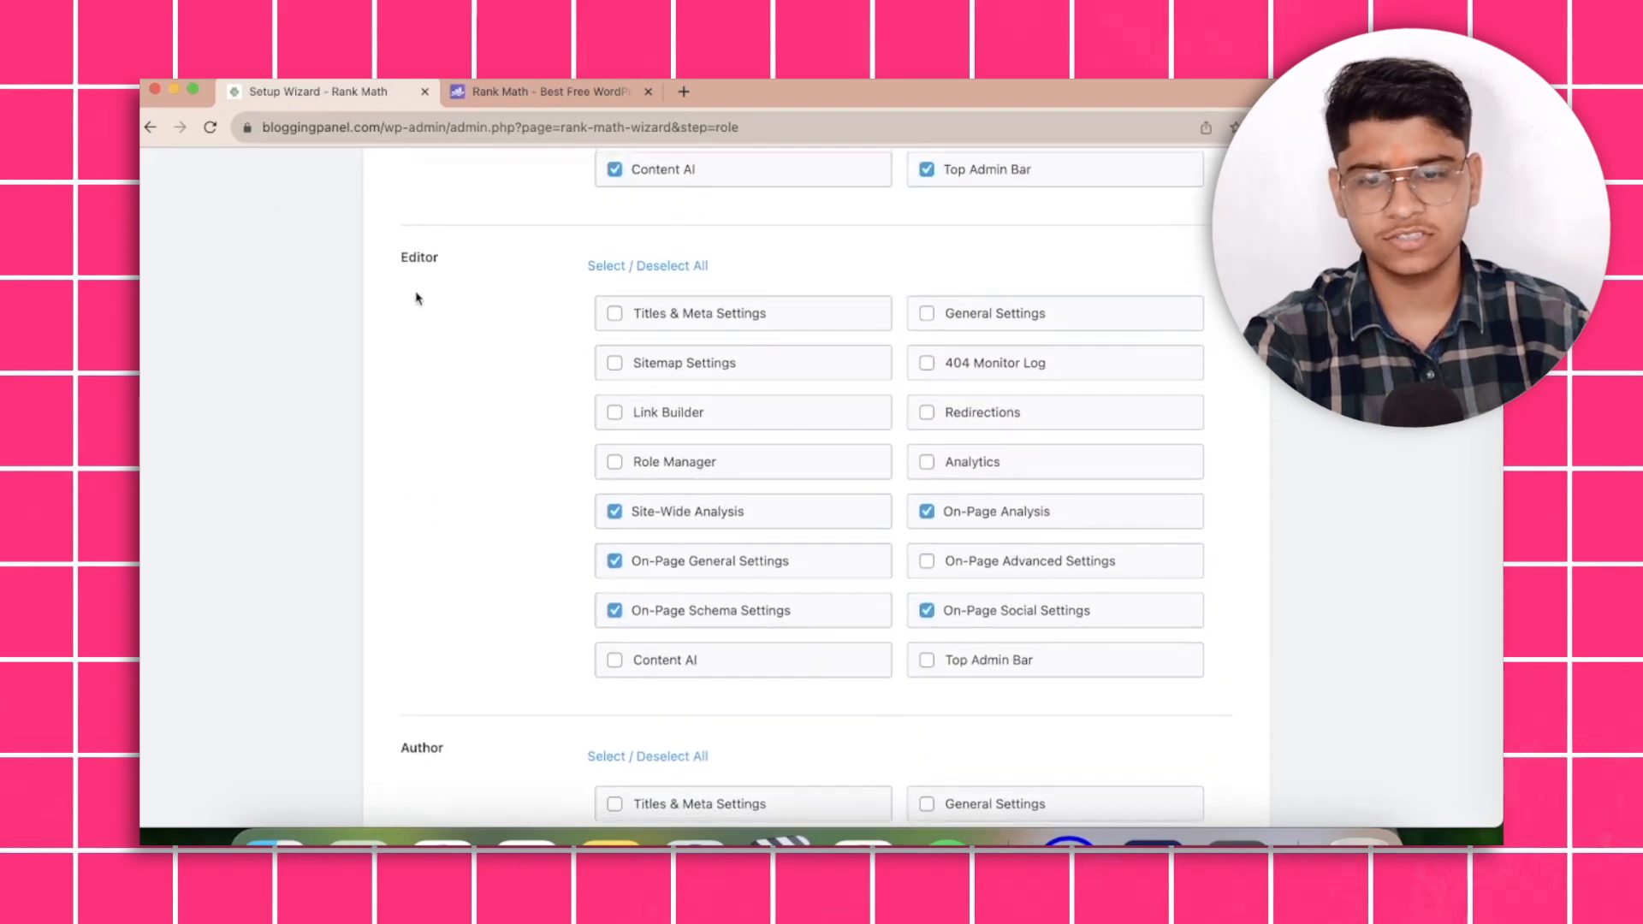
{"action": "scroll", "coordinate": [505, 480], "scroll_direction": "down", "scroll_amount": 12}
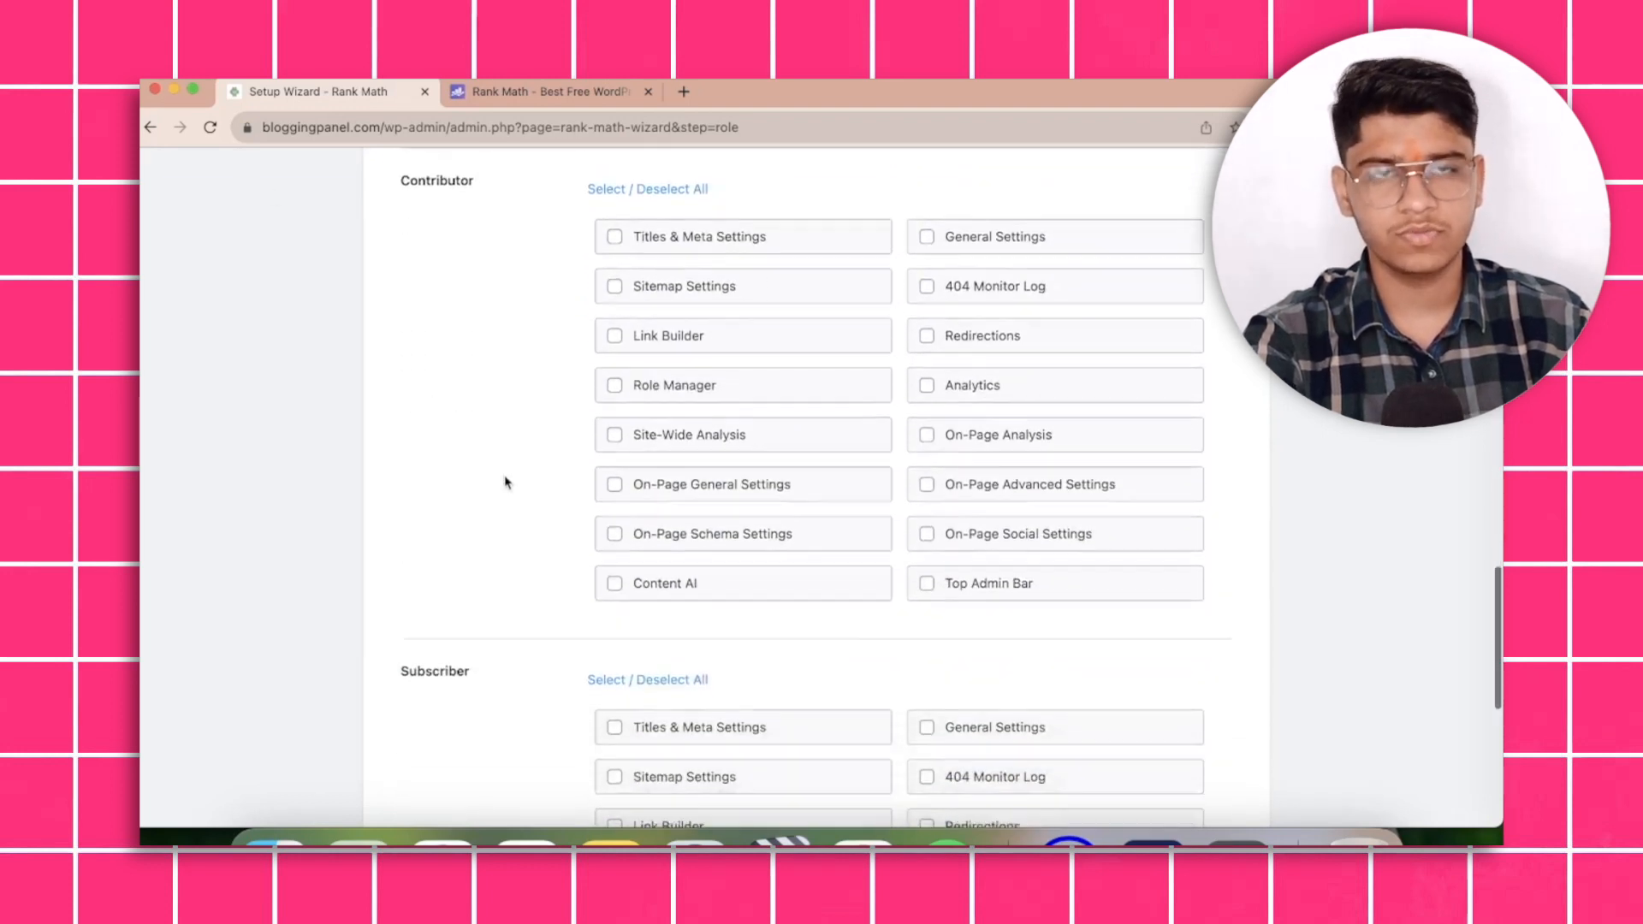
{"action": "scroll", "coordinate": [505, 482], "scroll_direction": "down", "scroll_amount": 7}
{"action": "left_click", "coordinate": [1125, 677]}
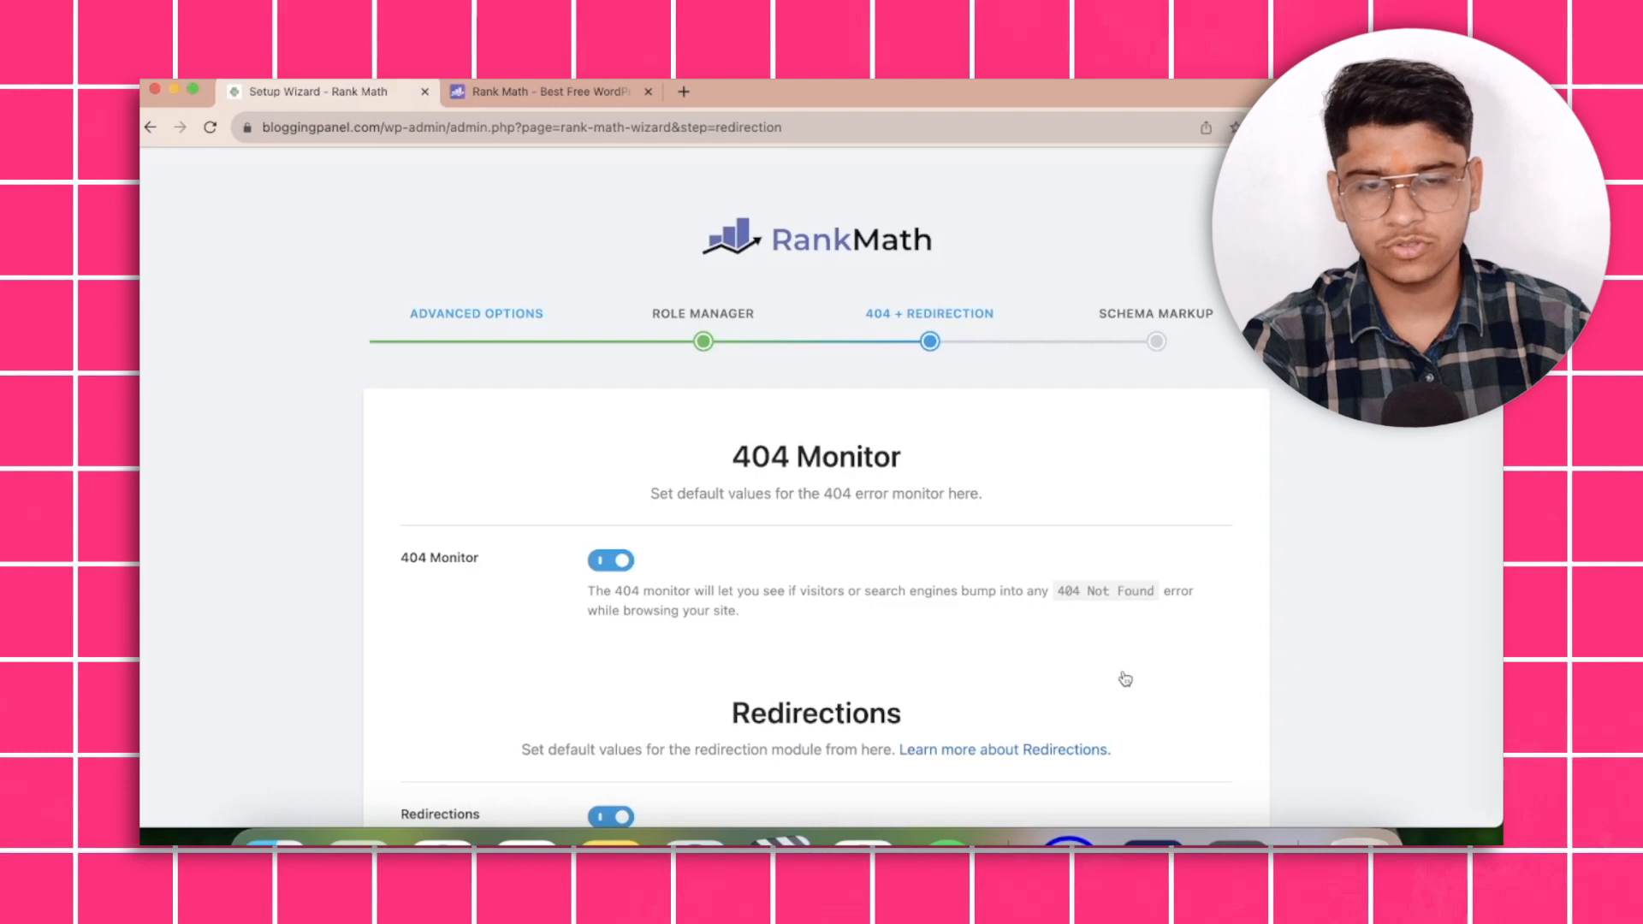
Keep the 404 Monitor and Redirections enabled, and save to continue to the Schema Markup stage.
{"action": "scroll", "coordinate": [1124, 677], "scroll_direction": "down", "scroll_amount": 2}
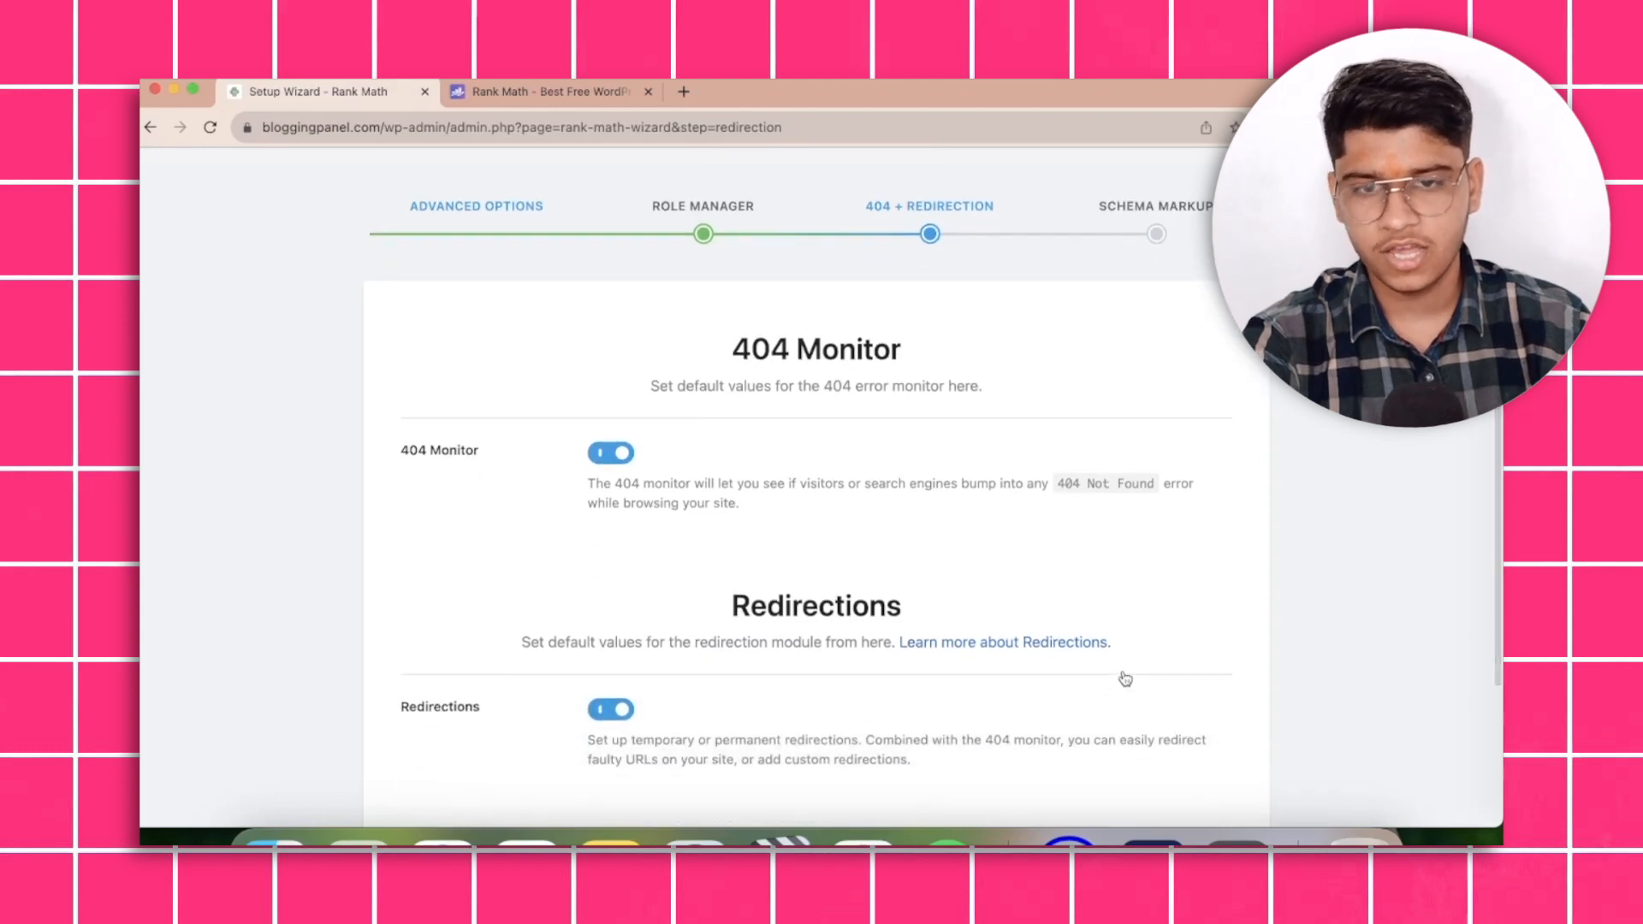
{"action": "scroll", "coordinate": [1125, 677], "scroll_direction": "down", "scroll_amount": 1}
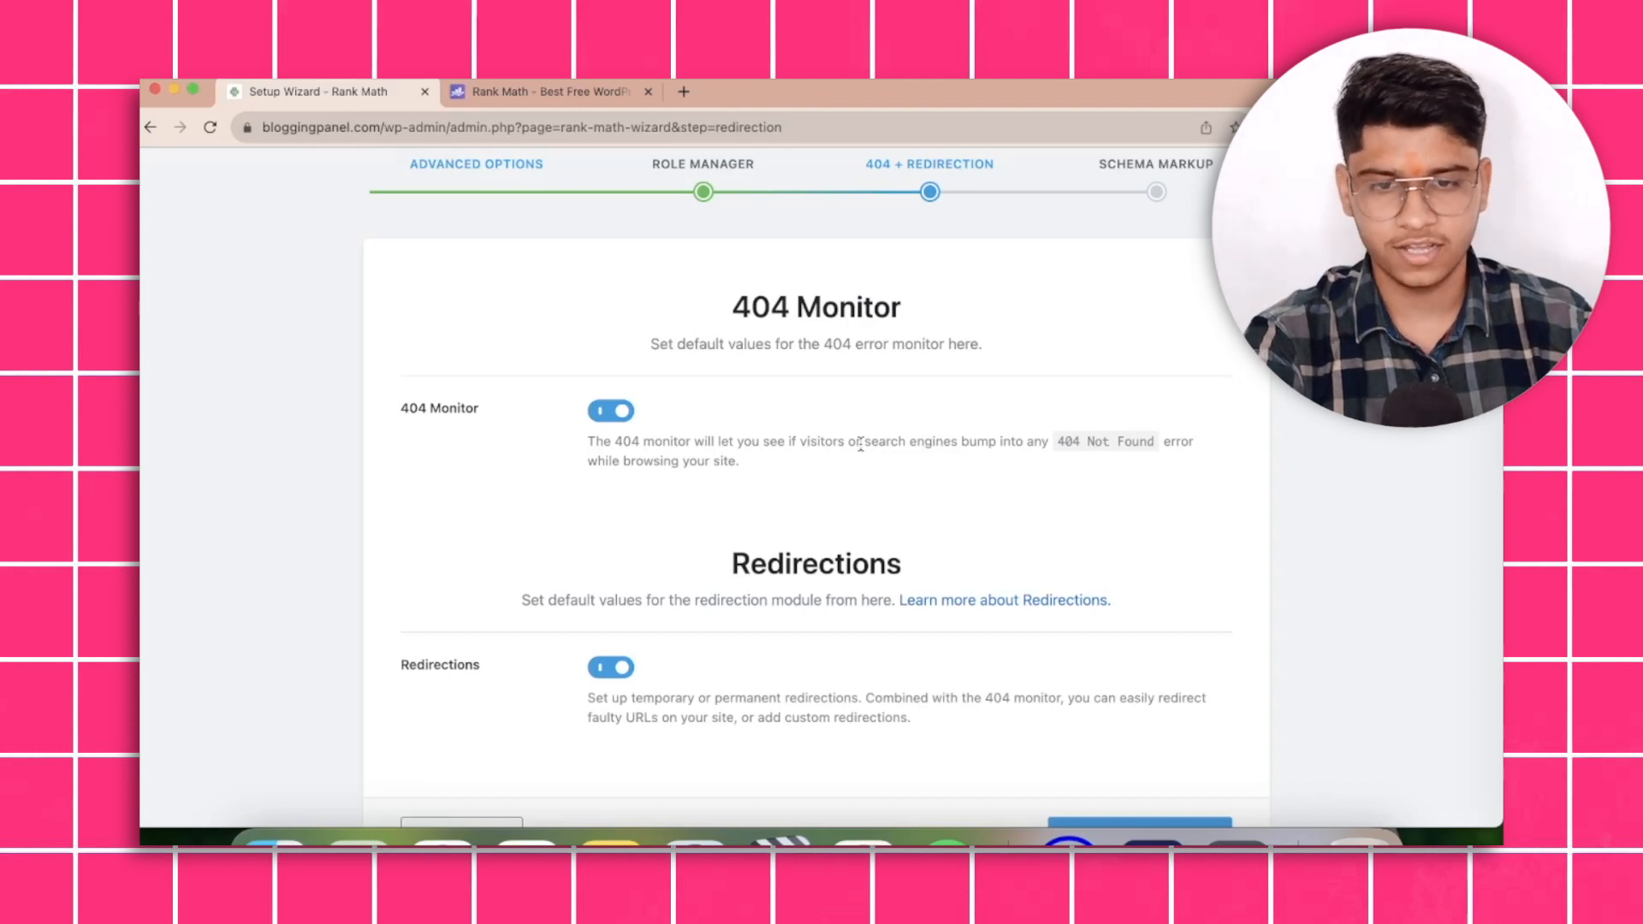
{"action": "scroll", "coordinate": [860, 443], "scroll_direction": "down", "scroll_amount": 2}
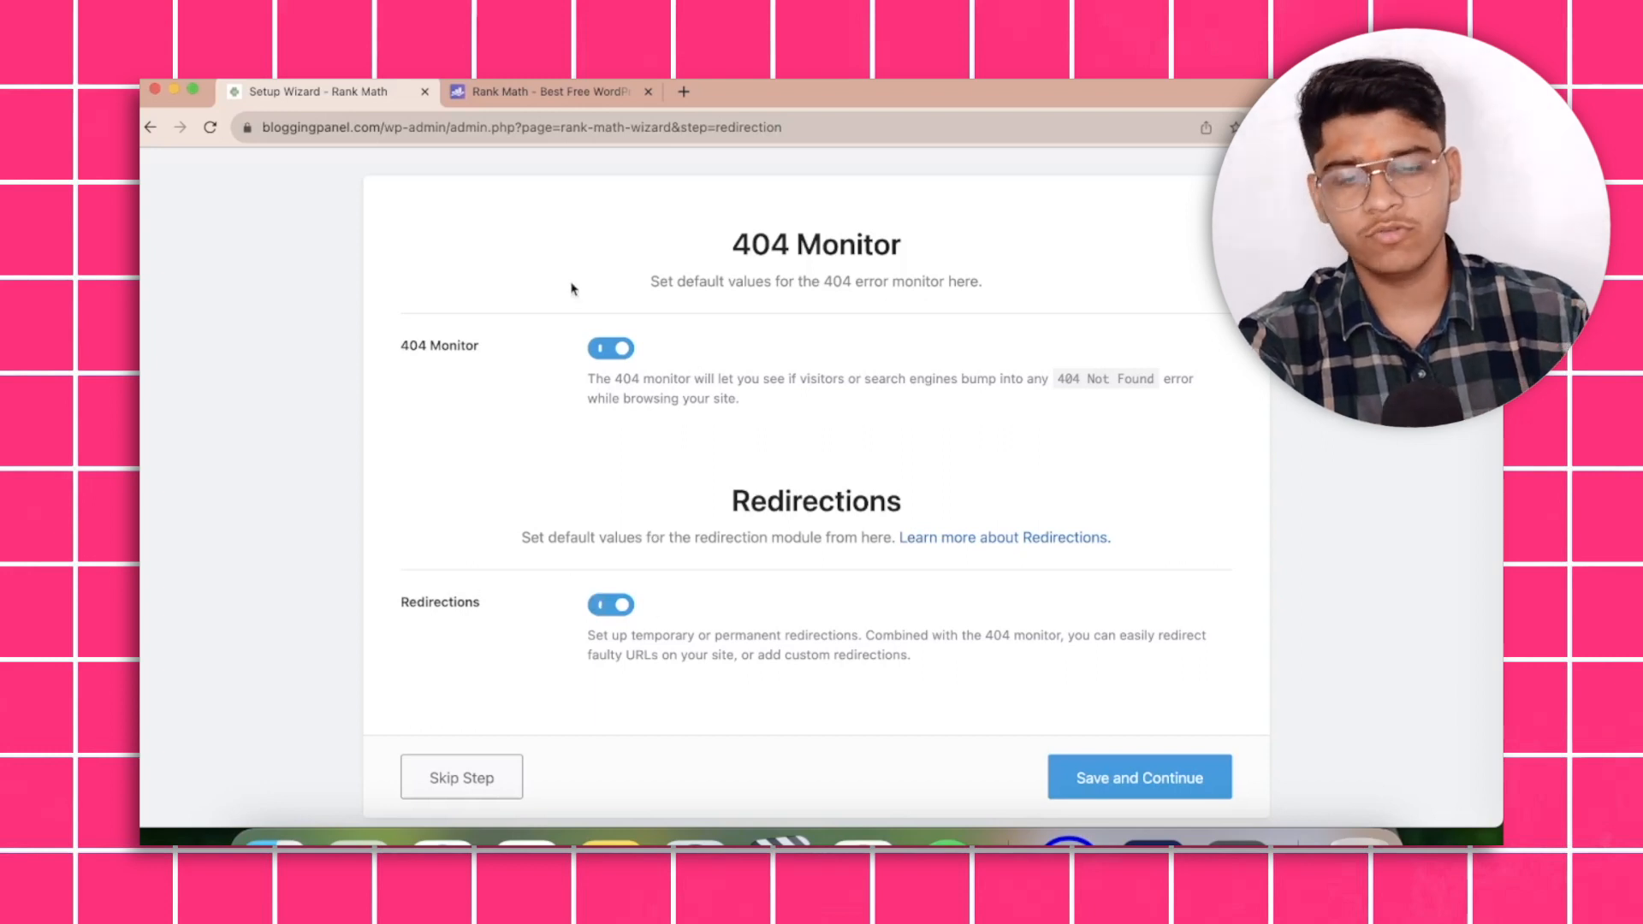
{"action": "scroll", "coordinate": [856, 526], "scroll_direction": "up", "scroll_amount": 1}
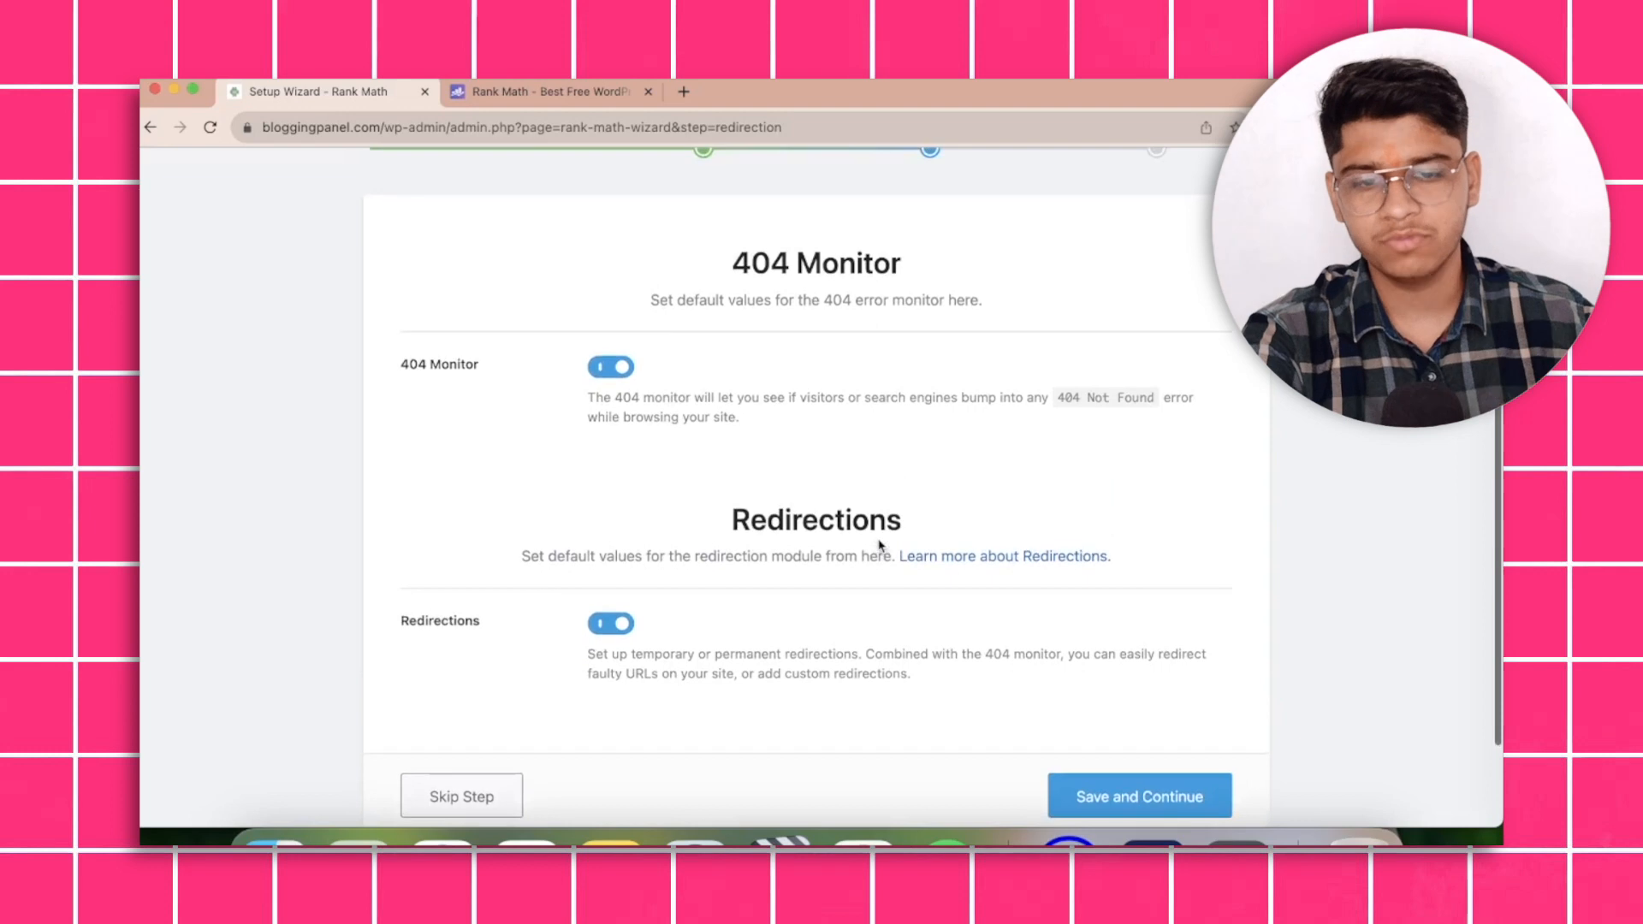
{"action": "left_click", "coordinate": [1139, 796]}
Keep the Article schema type with the Blog Post article type for posts and pages, and save the schema markup to finish the wizard.
{"action": "scroll", "coordinate": [944, 657], "scroll_direction": "up", "scroll_amount": 5}
{"action": "scroll", "coordinate": [944, 657], "scroll_direction": "down", "scroll_amount": 4}
{"action": "scroll", "coordinate": [943, 656], "scroll_direction": "up", "scroll_amount": 2}
{"action": "scroll", "coordinate": [944, 656], "scroll_direction": "down", "scroll_amount": 3}
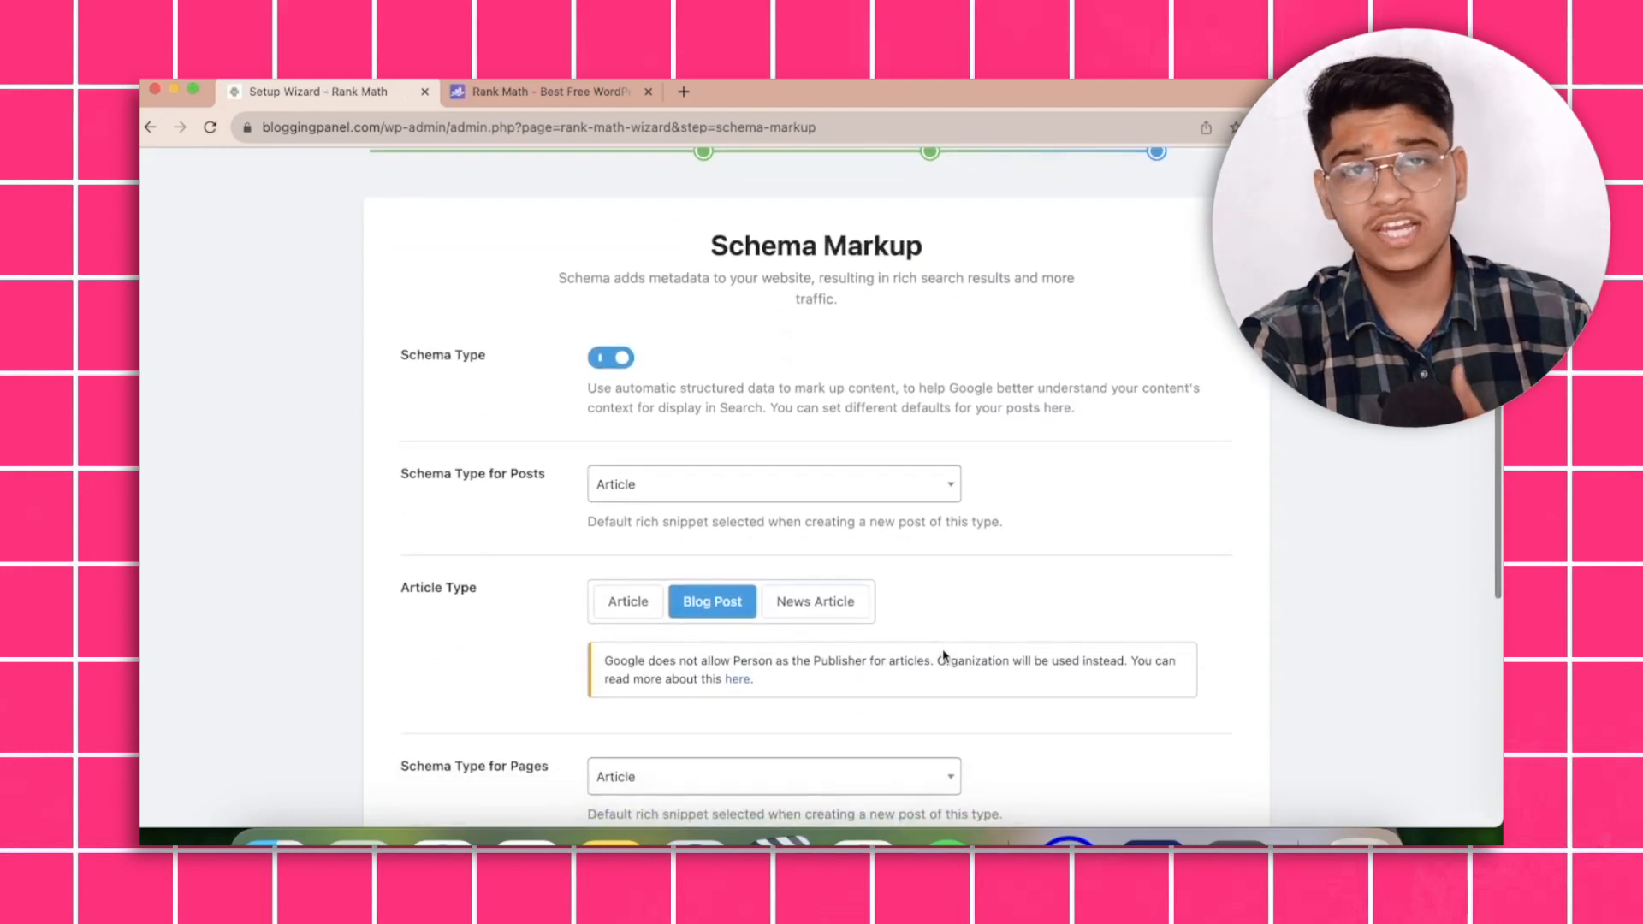
{"action": "scroll", "coordinate": [944, 656], "scroll_direction": "down", "scroll_amount": 1}
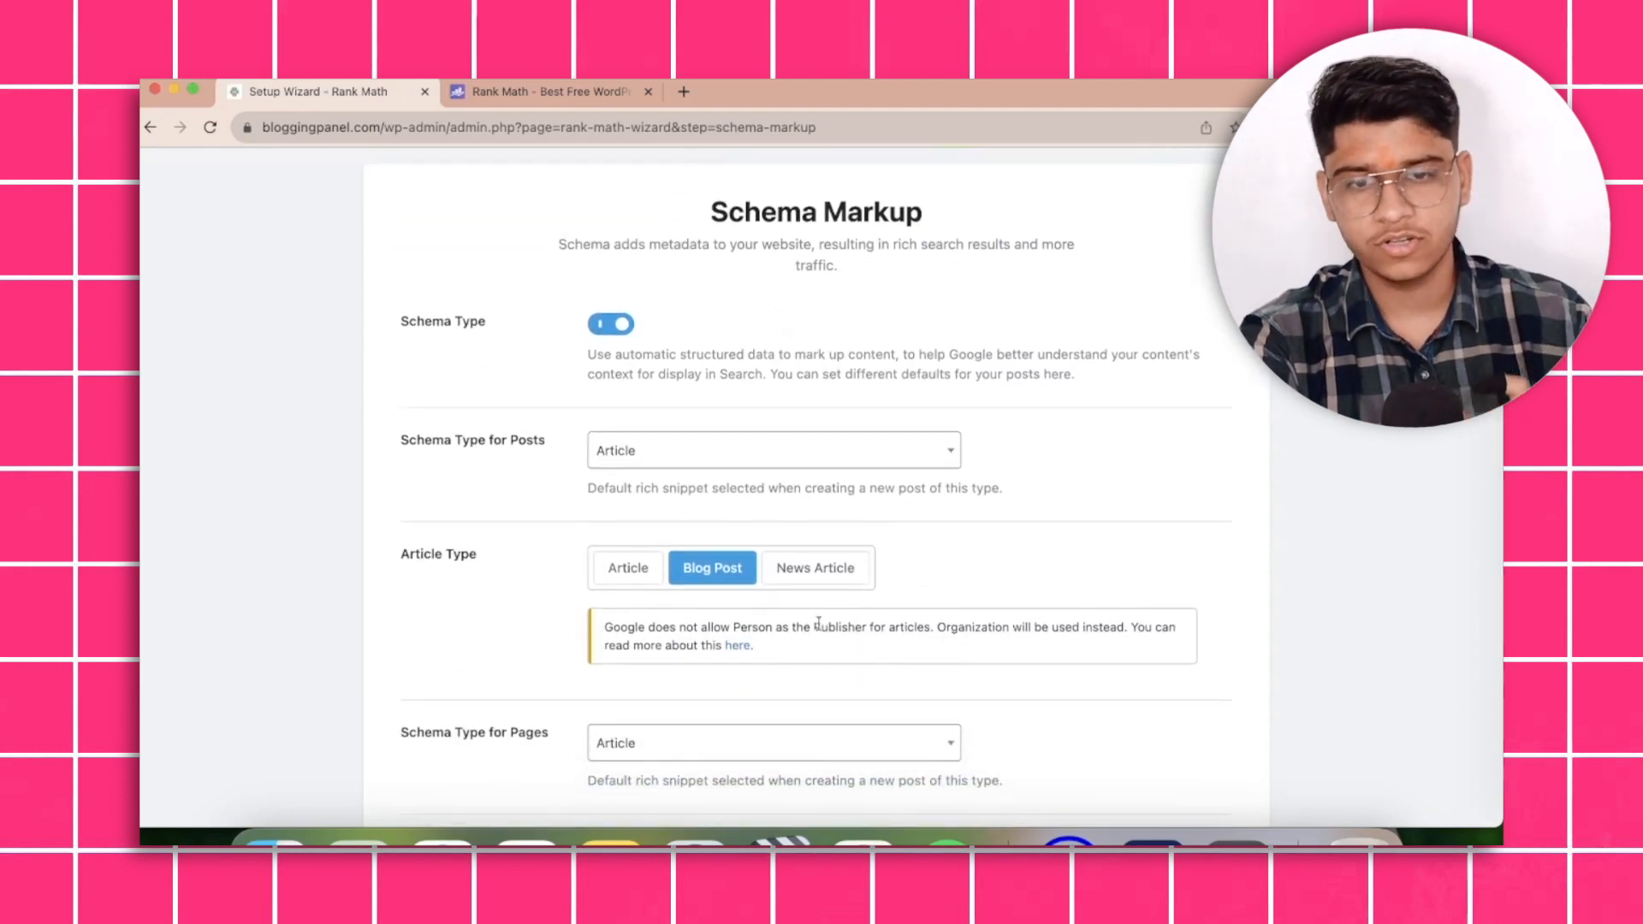
{"action": "scroll", "coordinate": [818, 625], "scroll_direction": "down", "scroll_amount": 2}
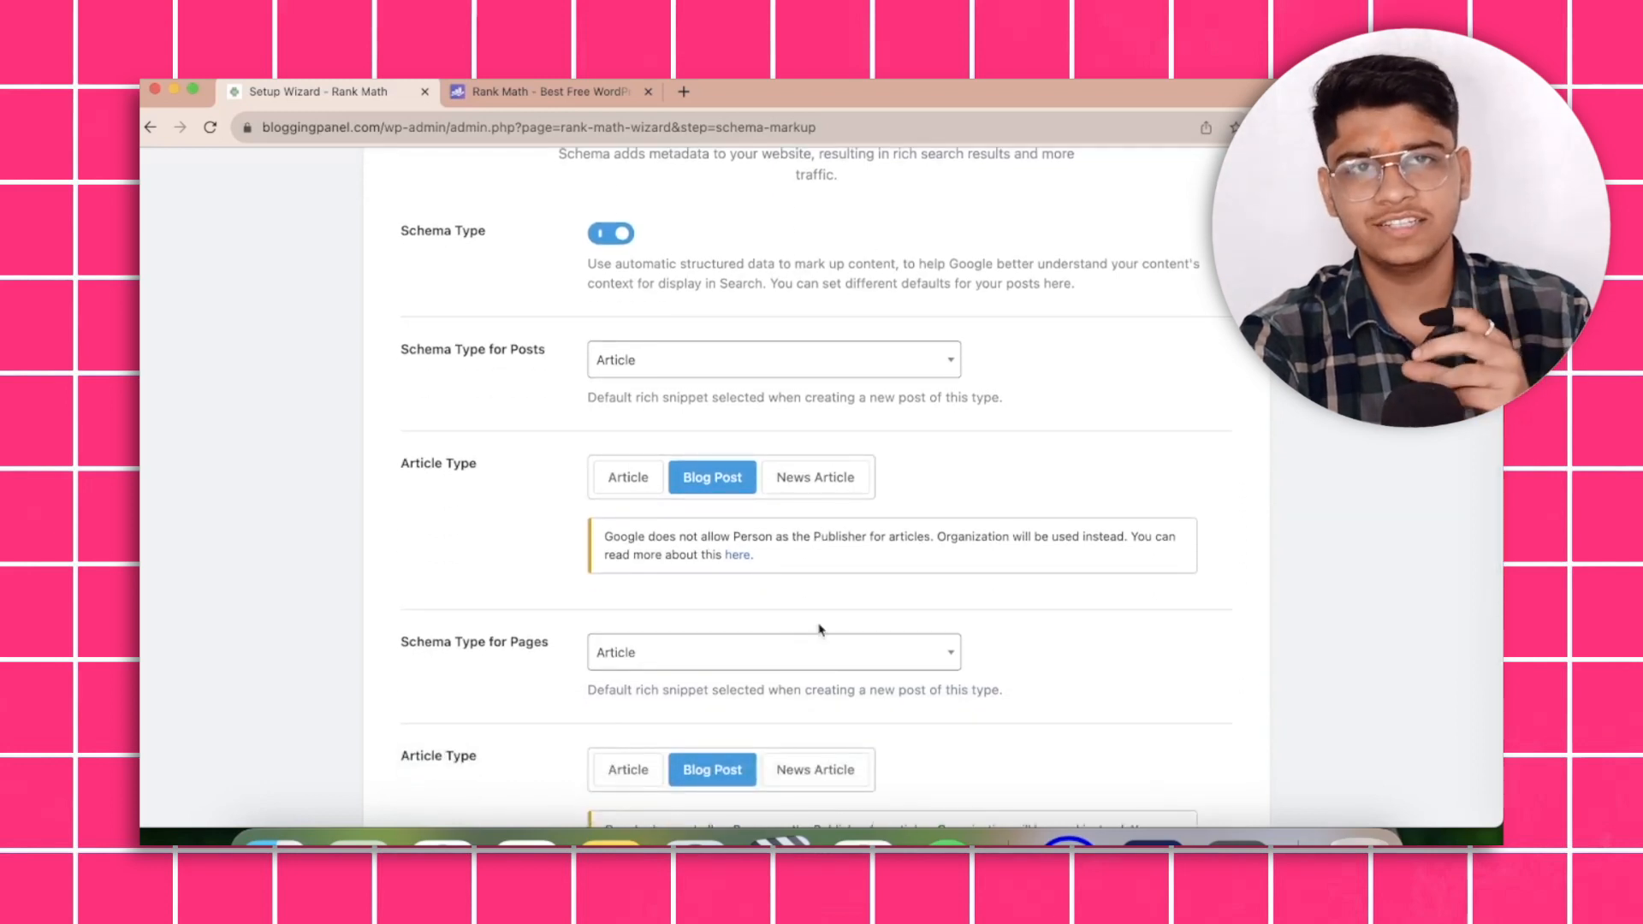
{"action": "scroll", "coordinate": [818, 630], "scroll_direction": "up", "scroll_amount": 1}
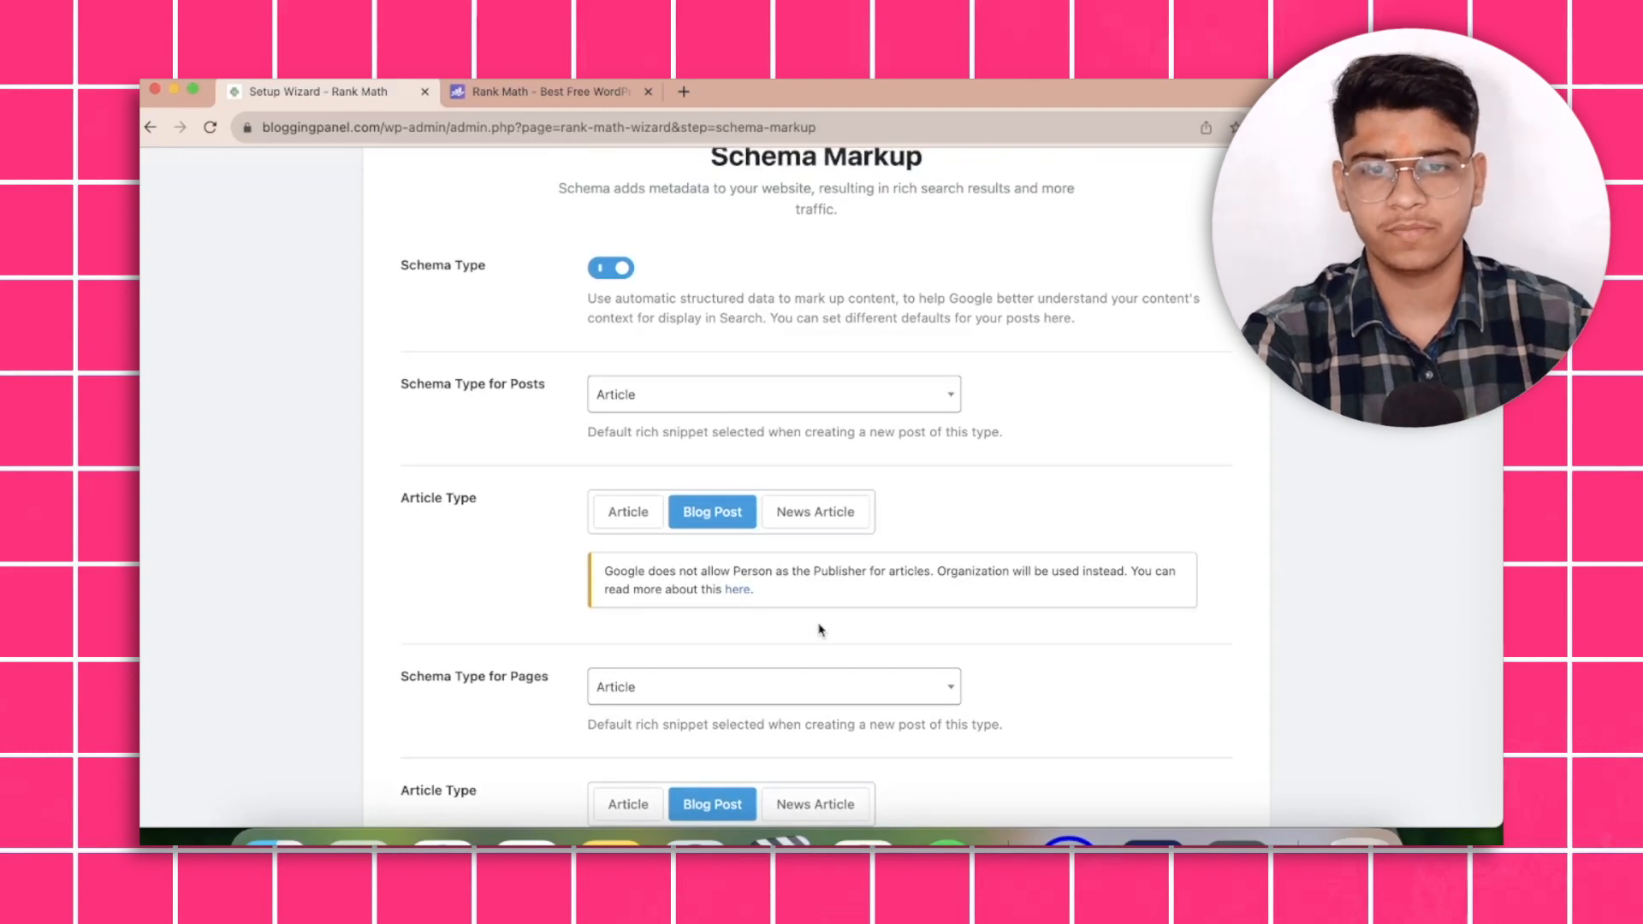
{"action": "scroll", "coordinate": [818, 630], "scroll_direction": "down", "scroll_amount": 1}
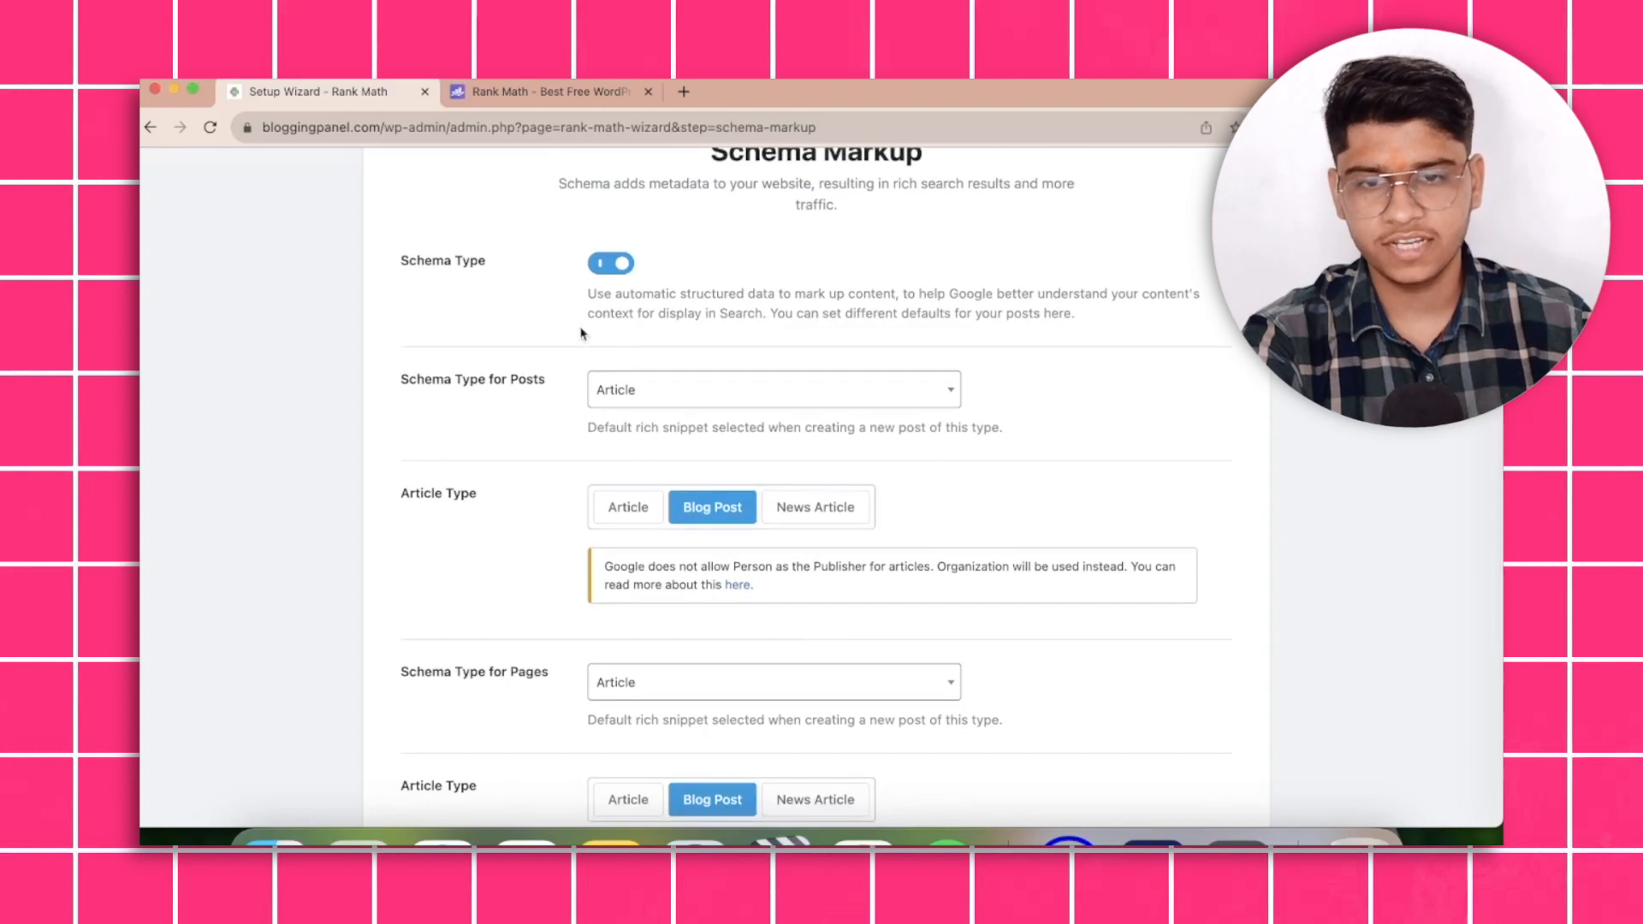
{"action": "scroll", "coordinate": [621, 440], "scroll_direction": "down", "scroll_amount": 2}
{"action": "left_click", "coordinate": [606, 319]}
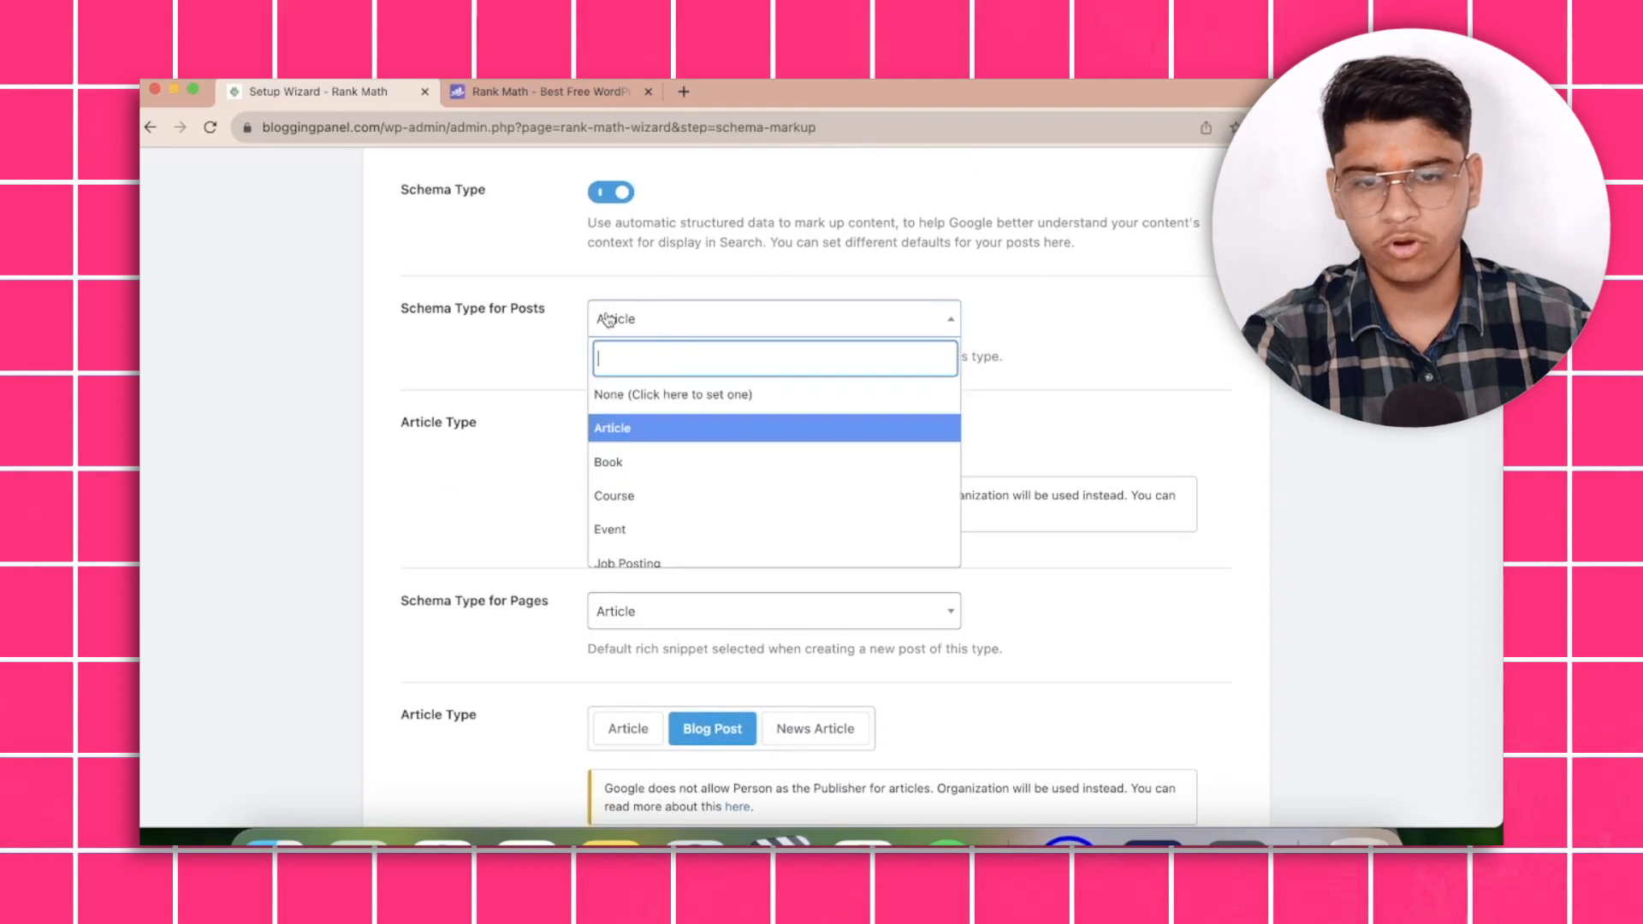
{"action": "left_click", "coordinate": [607, 320]}
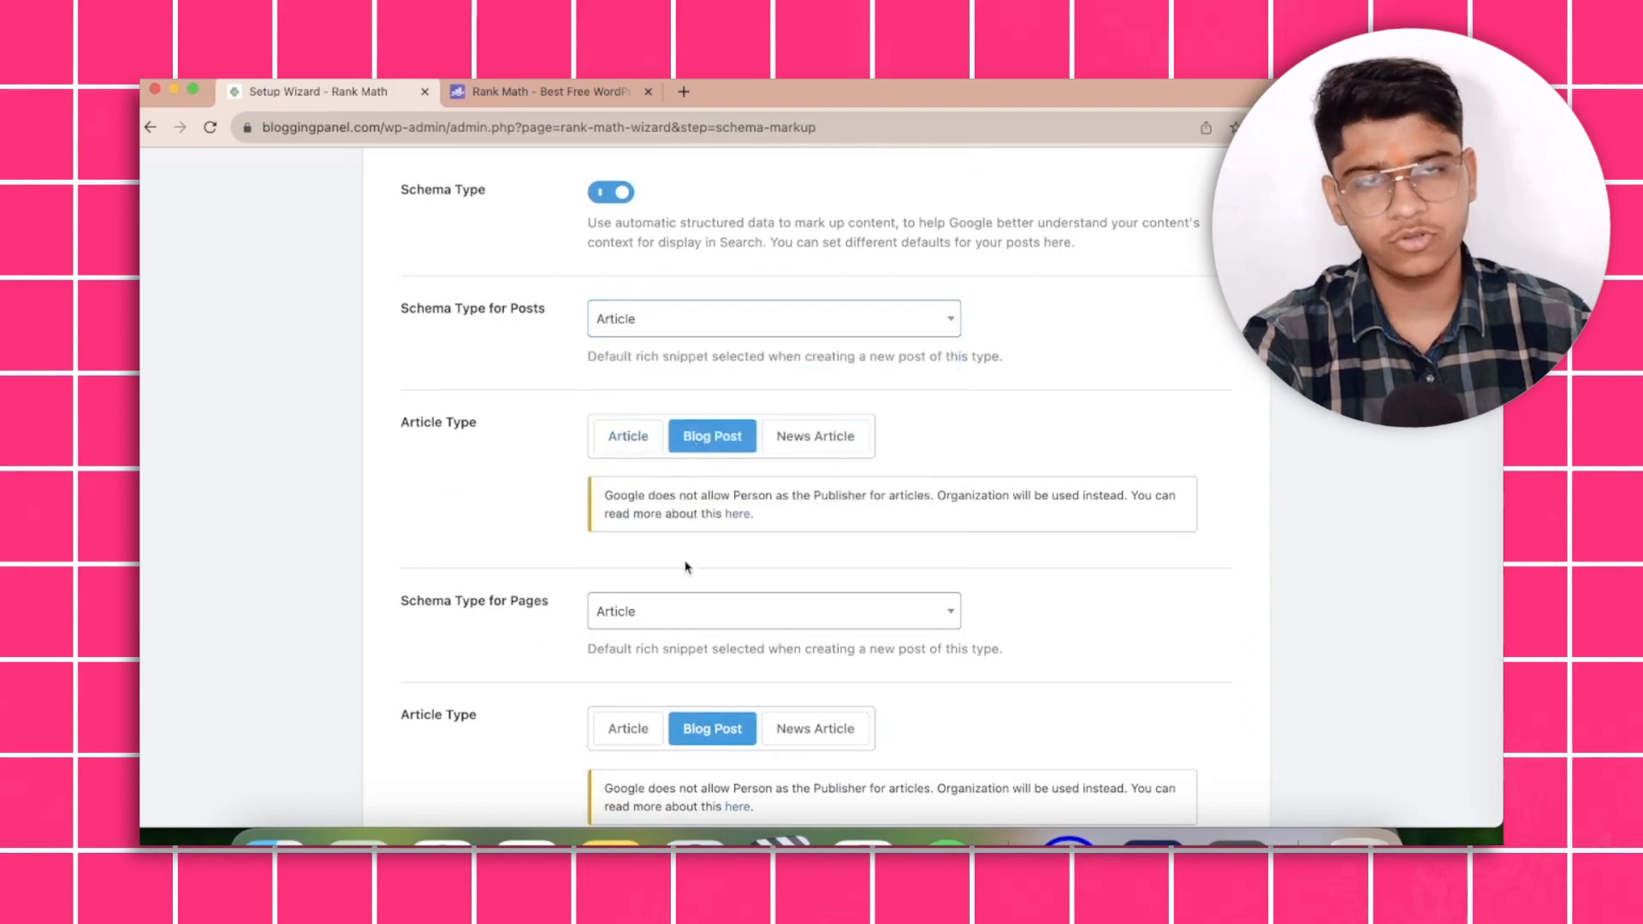
{"action": "scroll", "coordinate": [685, 566], "scroll_direction": "down", "scroll_amount": 4}
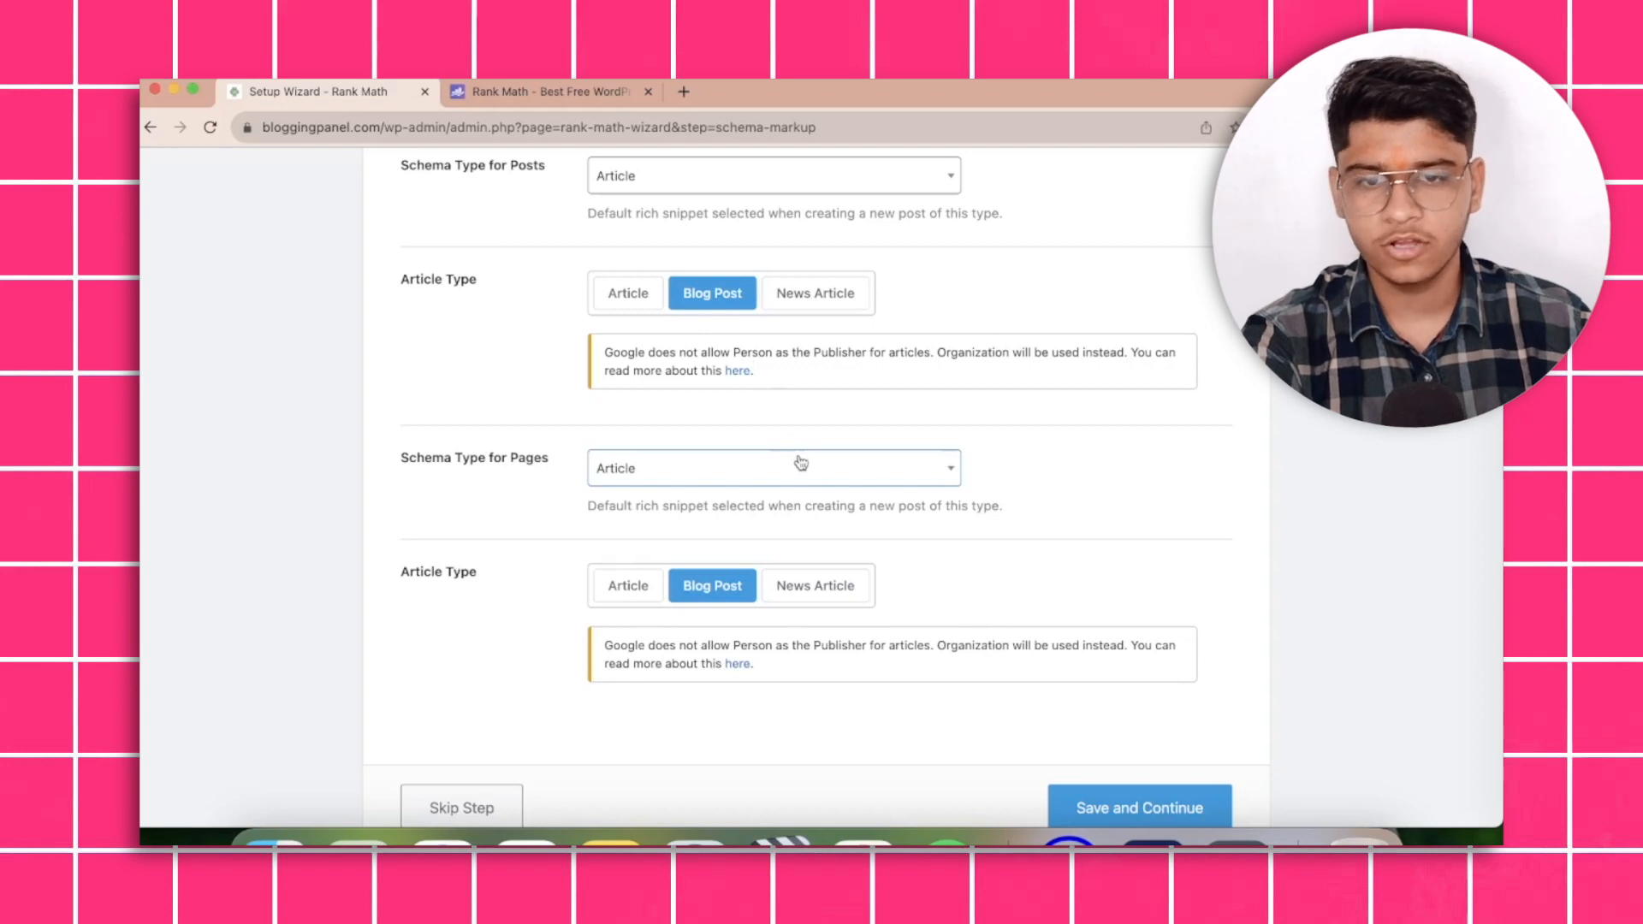
{"action": "scroll", "coordinate": [745, 591], "scroll_direction": "down", "scroll_amount": 2}
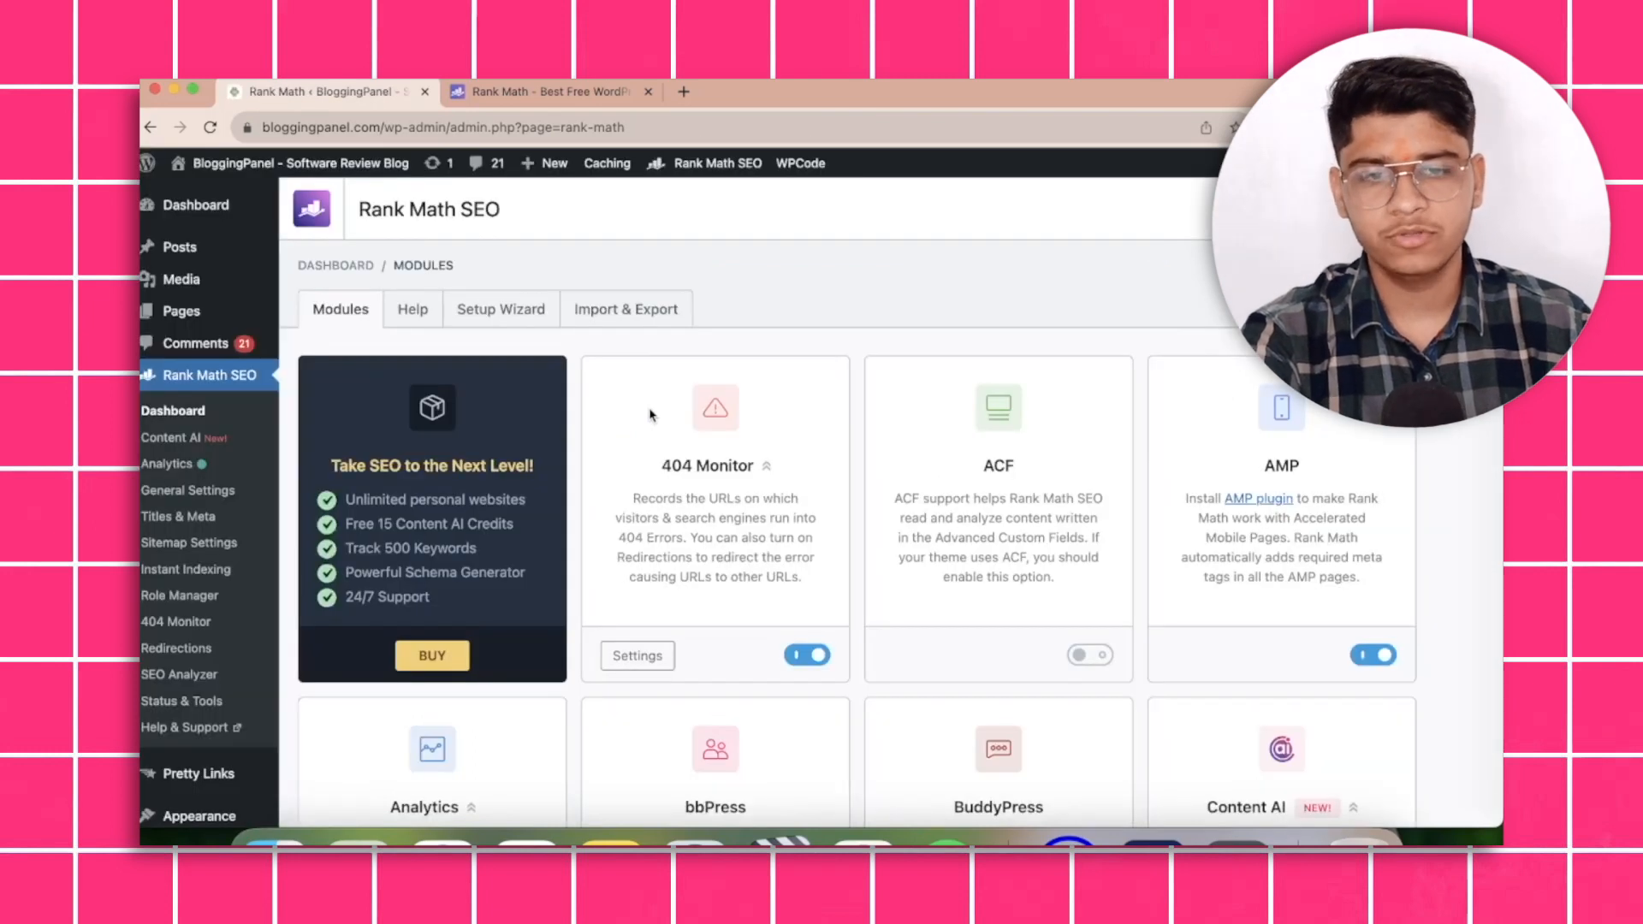
Review the available Rank Math modules, from 404 Monitor through WooCommerce, and check which ones are enabled.
{"action": "scroll", "coordinate": [650, 415], "scroll_direction": "down", "scroll_amount": 2}
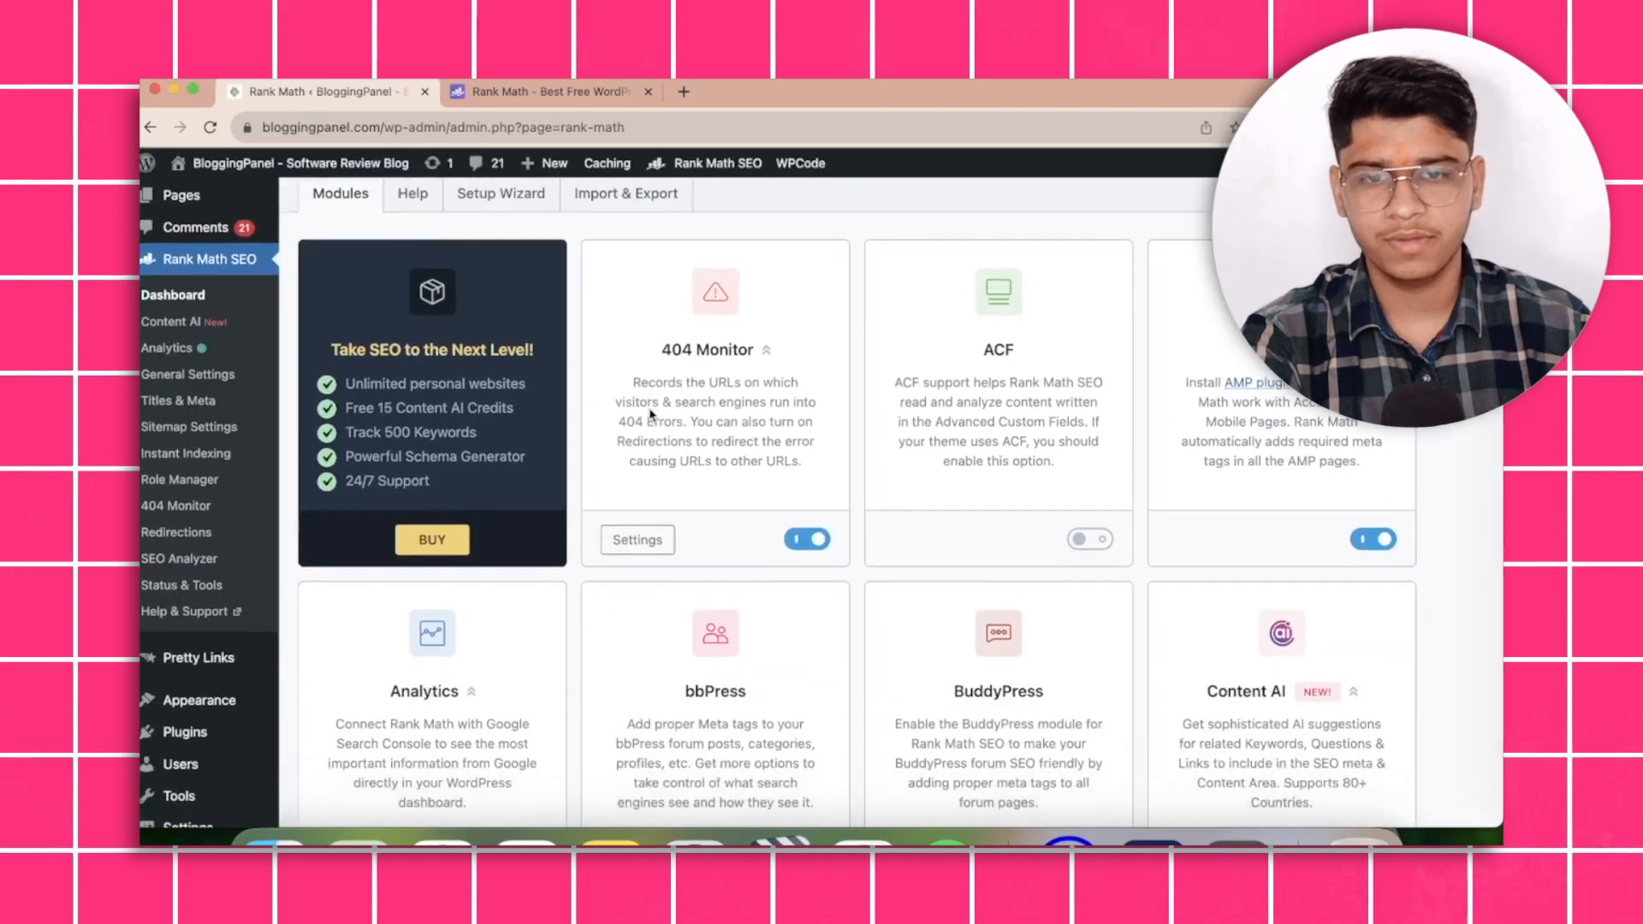
{"action": "scroll", "coordinate": [649, 415], "scroll_direction": "up", "scroll_amount": 1}
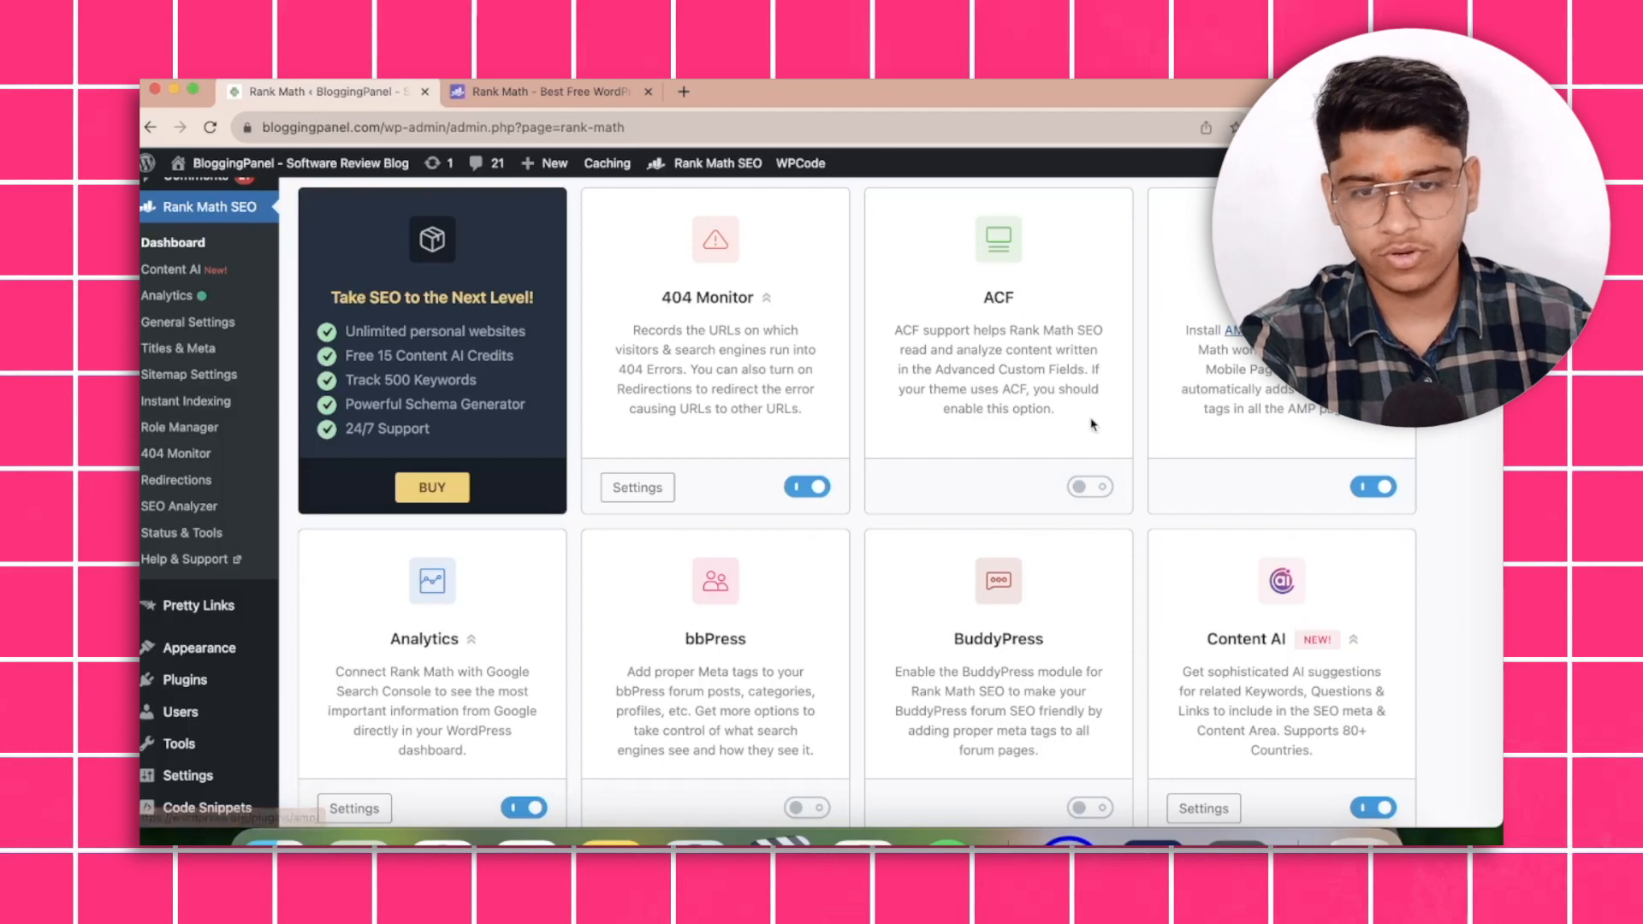
{"action": "scroll", "coordinate": [1094, 425], "scroll_direction": "down", "scroll_amount": 1}
{"action": "scroll", "coordinate": [784, 465], "scroll_direction": "down", "scroll_amount": 4}
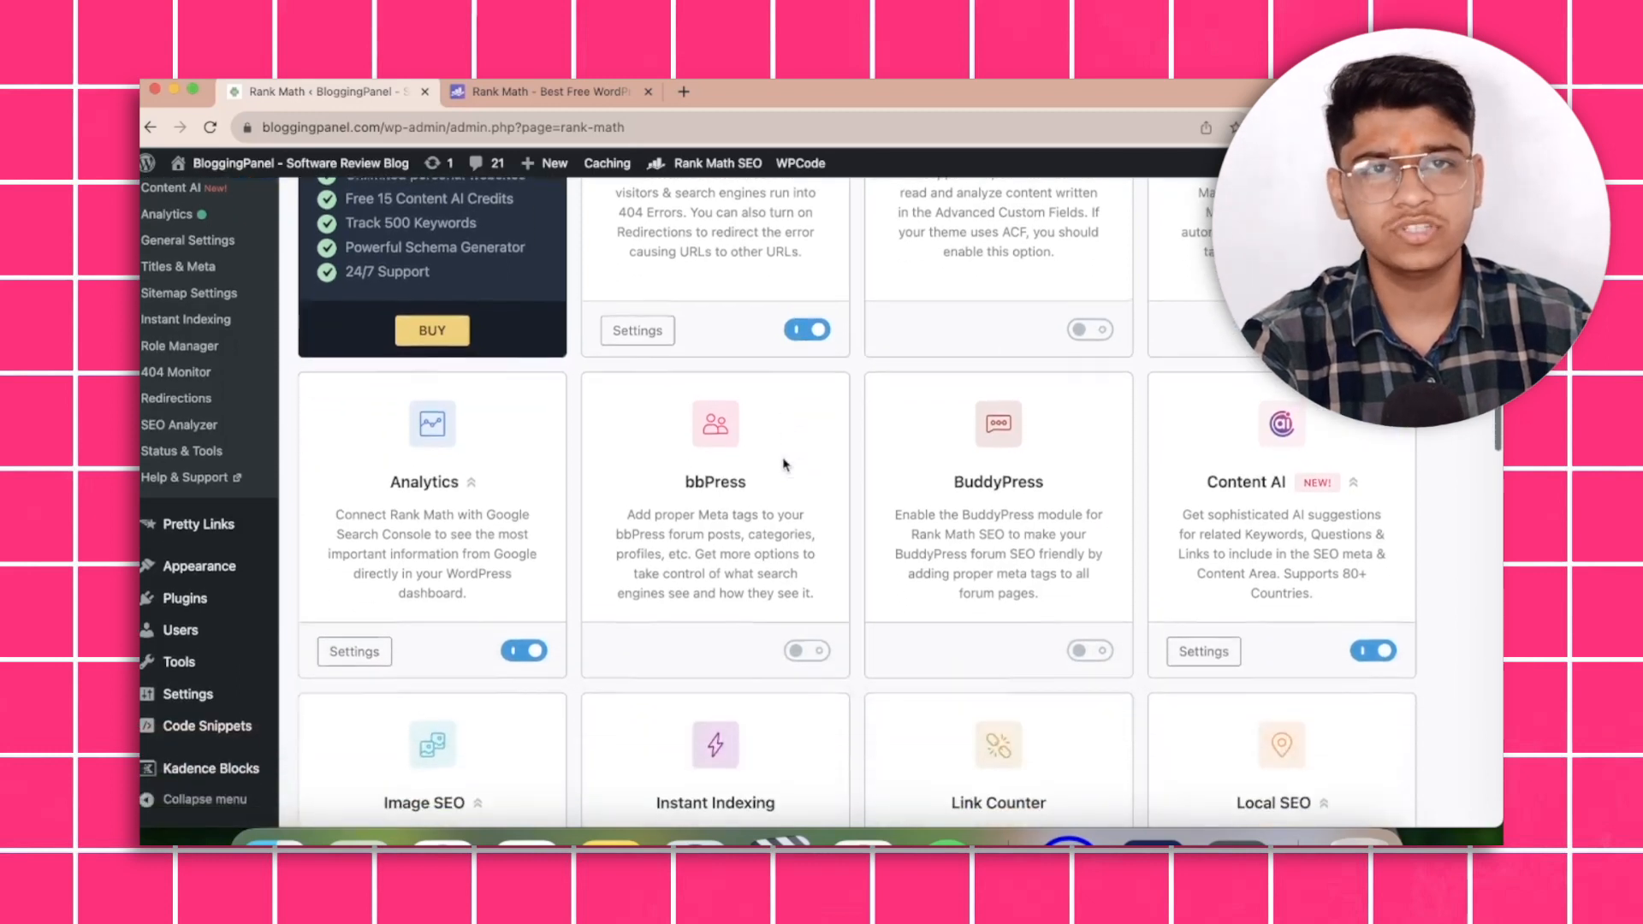
{"action": "scroll", "coordinate": [783, 458], "scroll_direction": "up", "scroll_amount": 2}
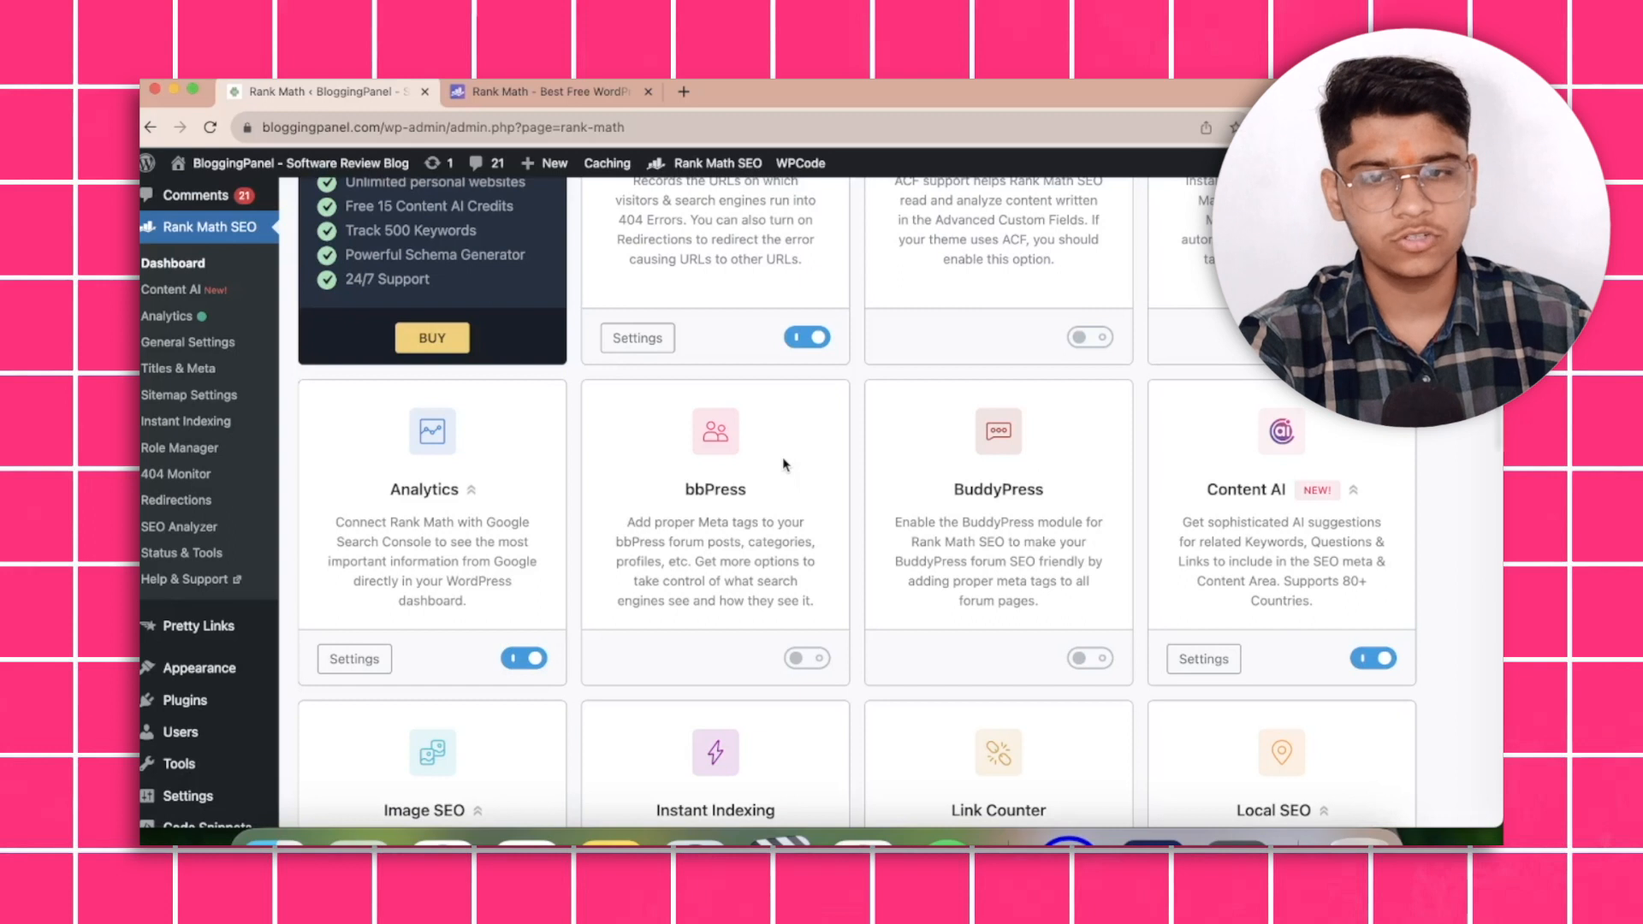
{"action": "scroll", "coordinate": [589, 535], "scroll_direction": "down", "scroll_amount": 4}
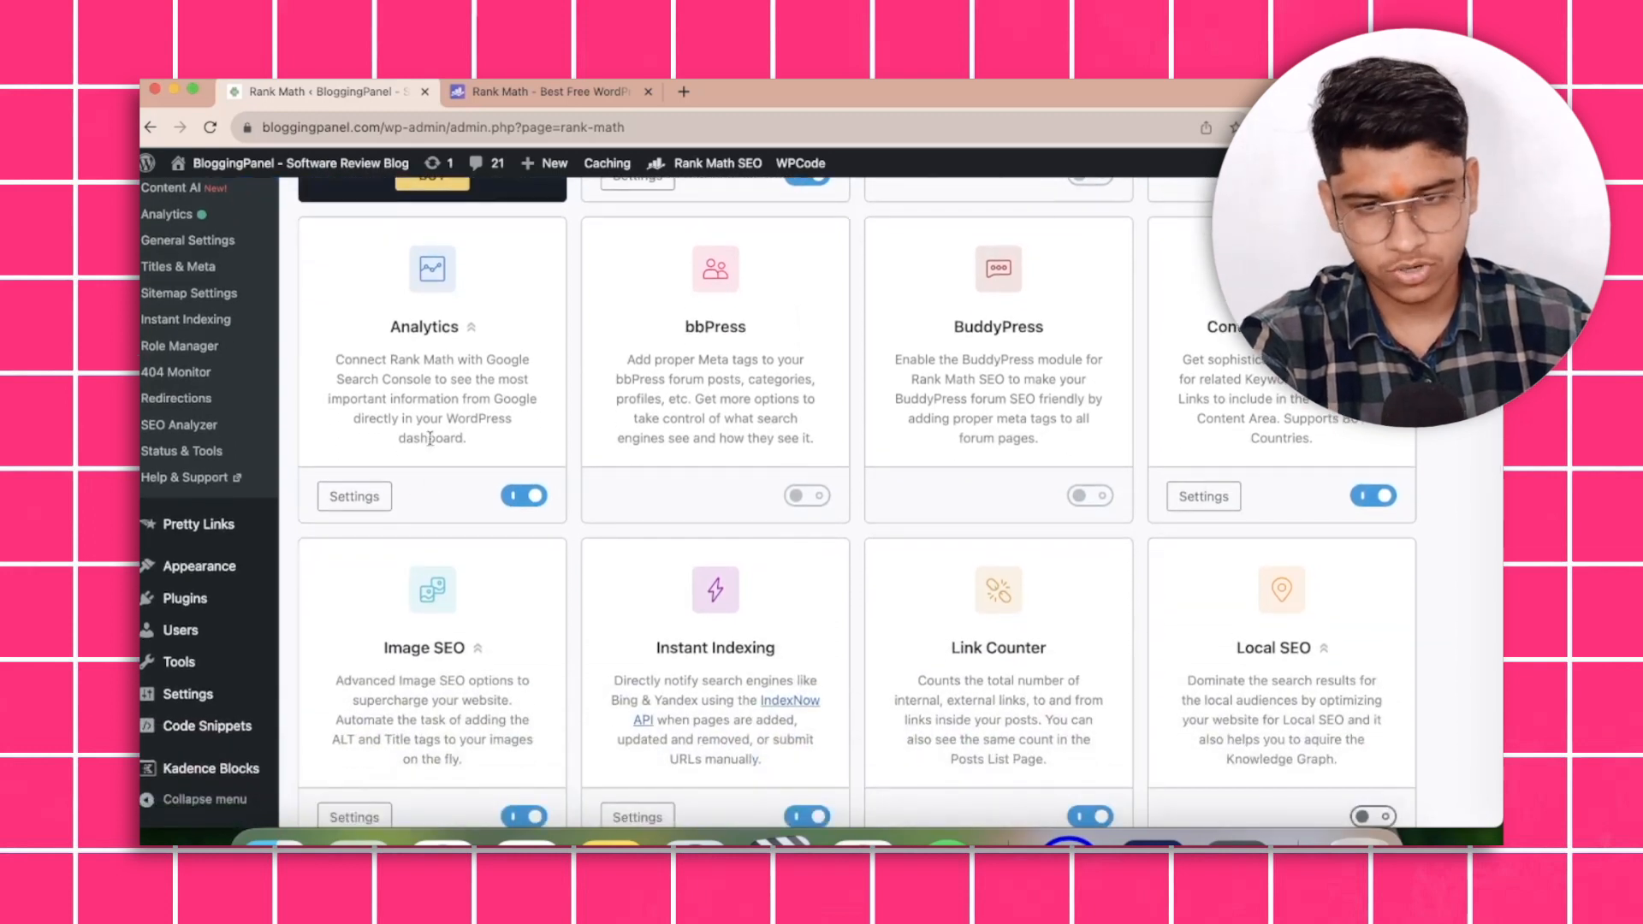
{"action": "scroll", "coordinate": [455, 637], "scroll_direction": "down", "scroll_amount": 2}
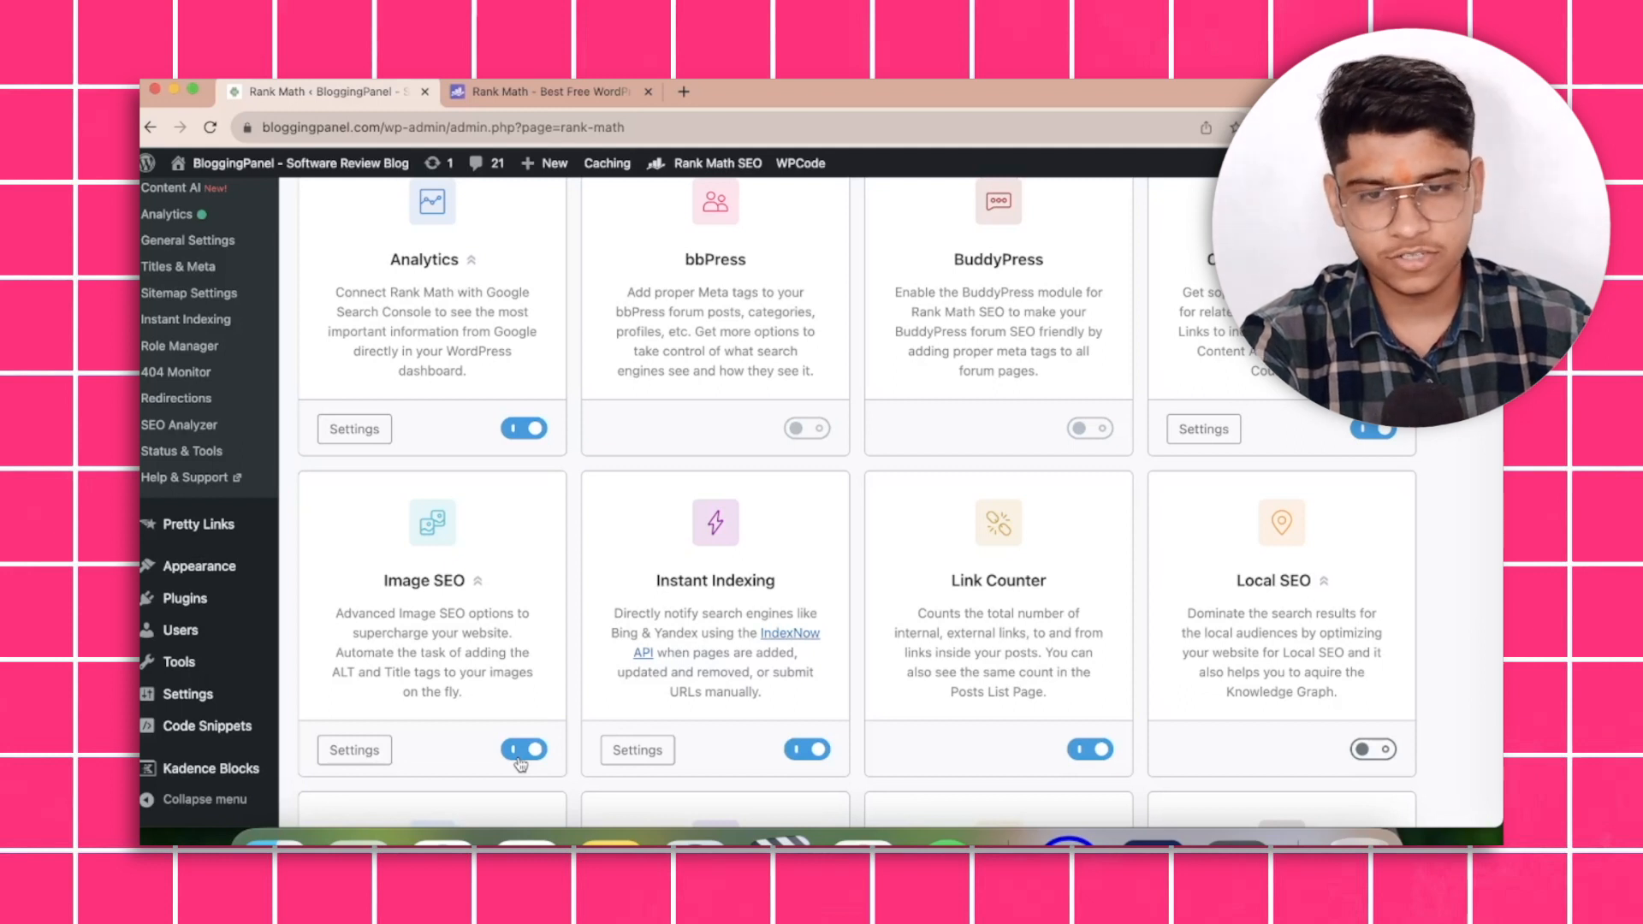
{"action": "scroll", "coordinate": [717, 640], "scroll_direction": "down", "scroll_amount": 2}
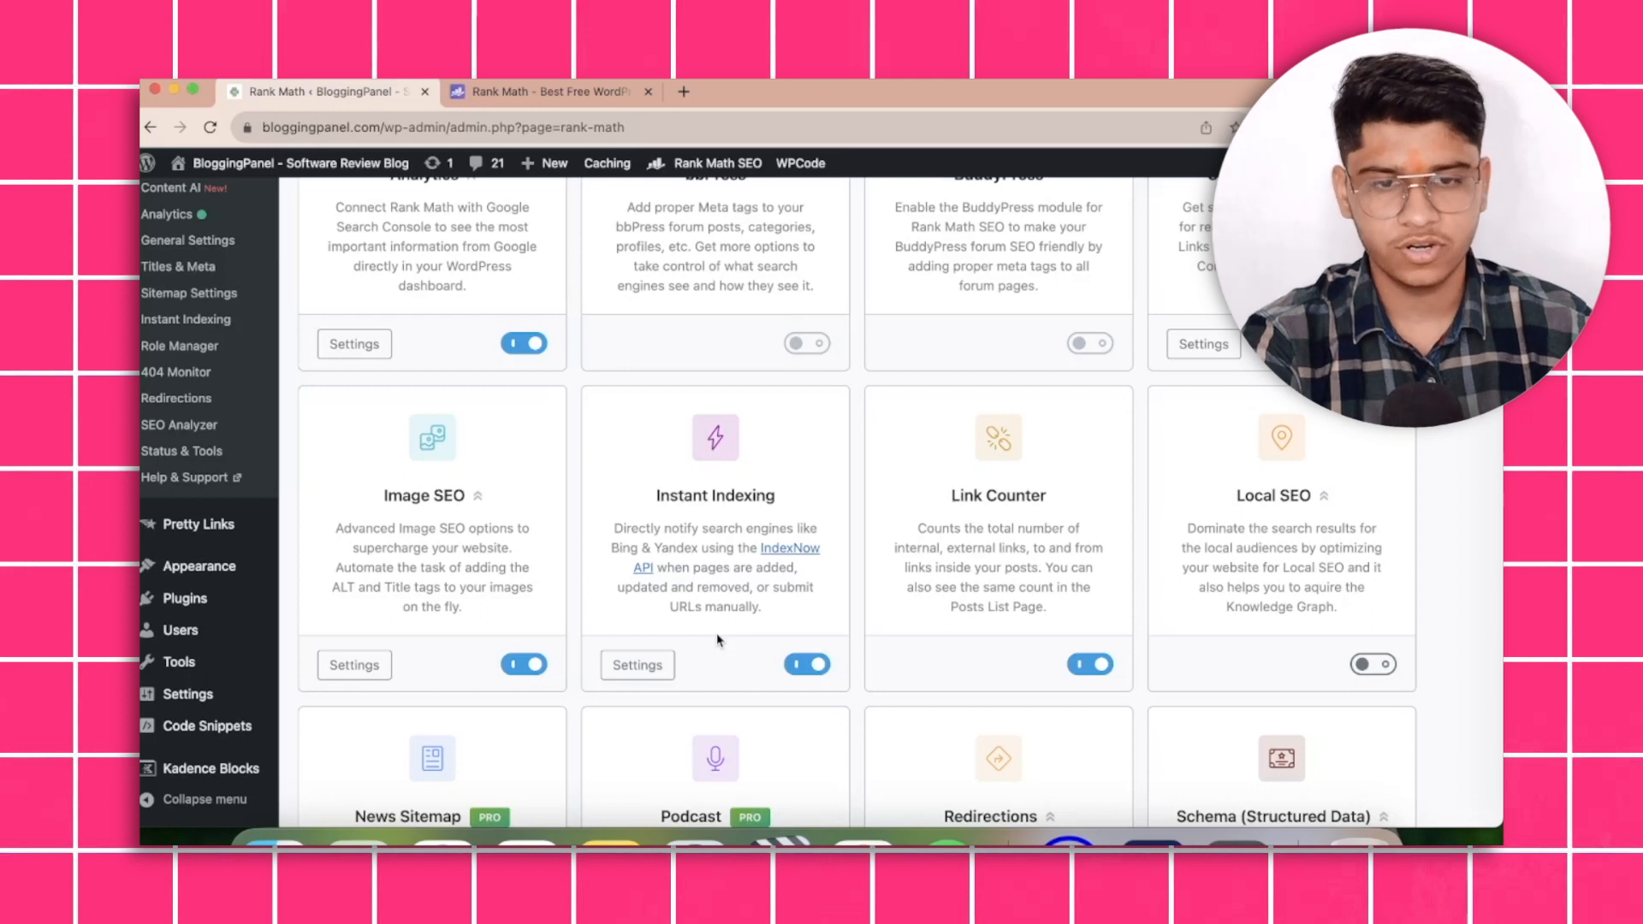
{"action": "scroll", "coordinate": [717, 640], "scroll_direction": "down", "scroll_amount": 5}
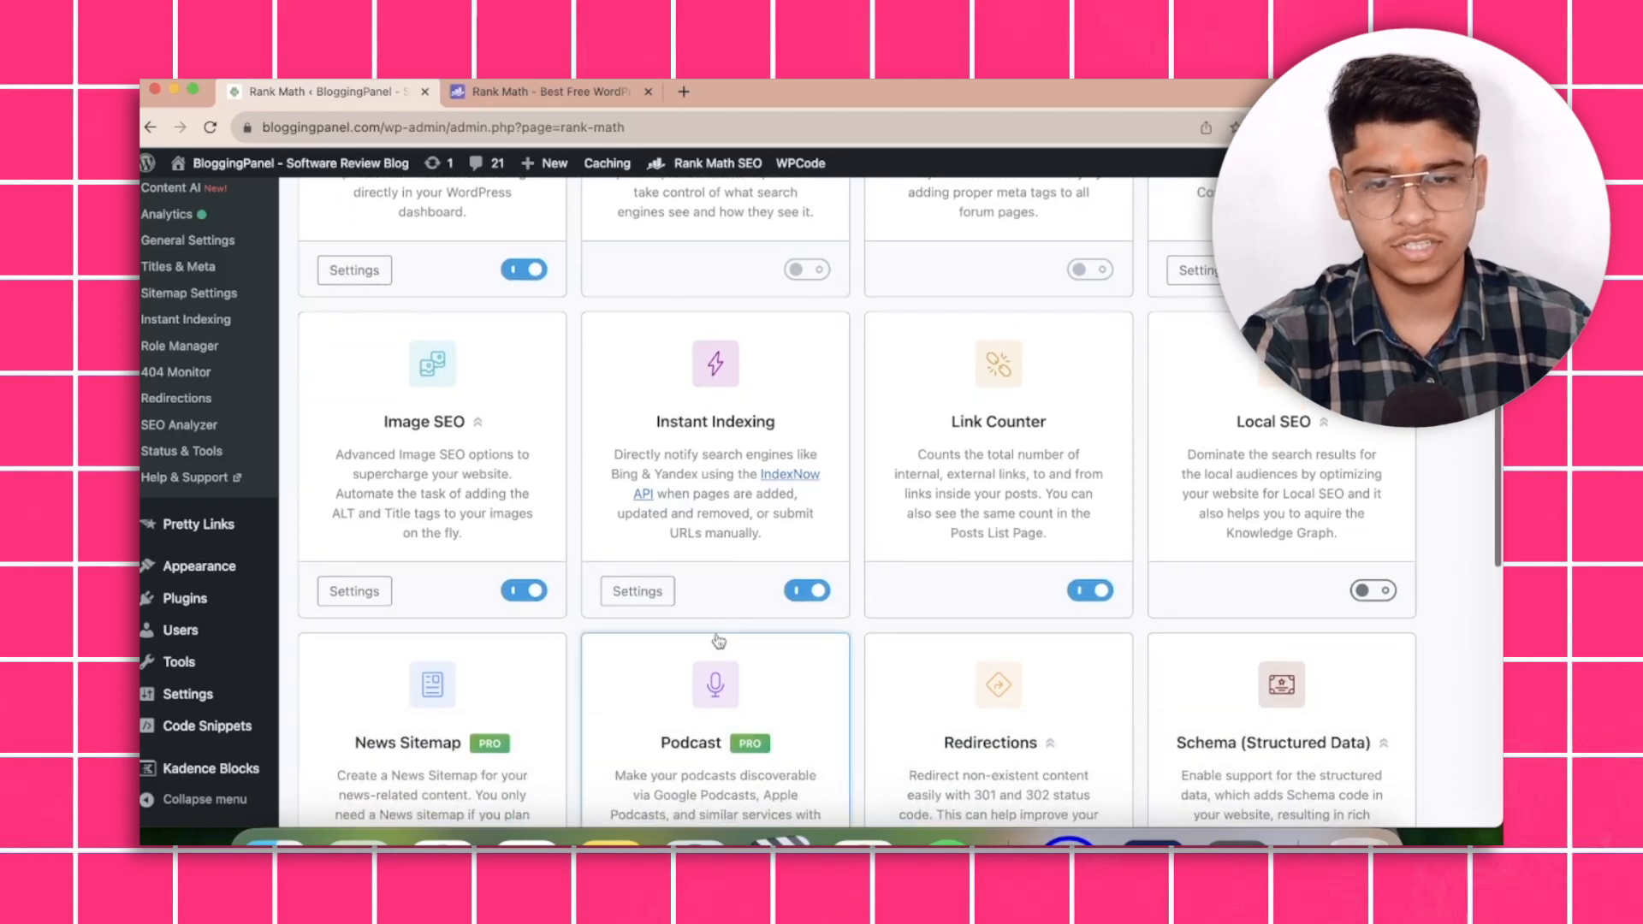
{"action": "scroll", "coordinate": [946, 537], "scroll_direction": "down", "scroll_amount": 5}
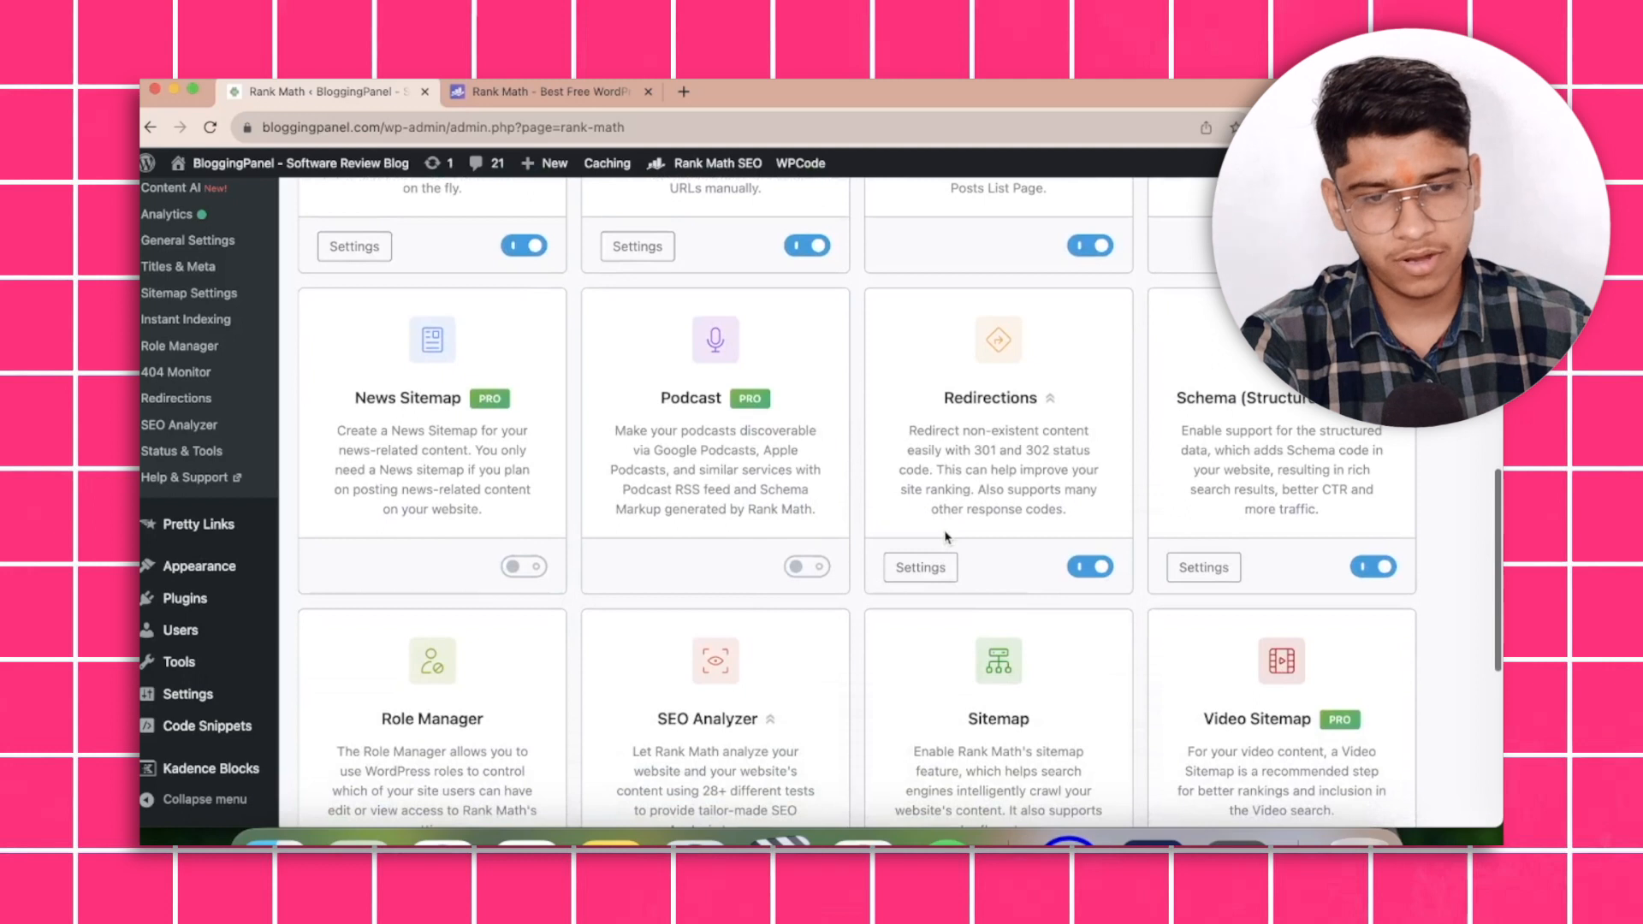
{"action": "scroll", "coordinate": [1173, 403], "scroll_direction": "down", "scroll_amount": 5}
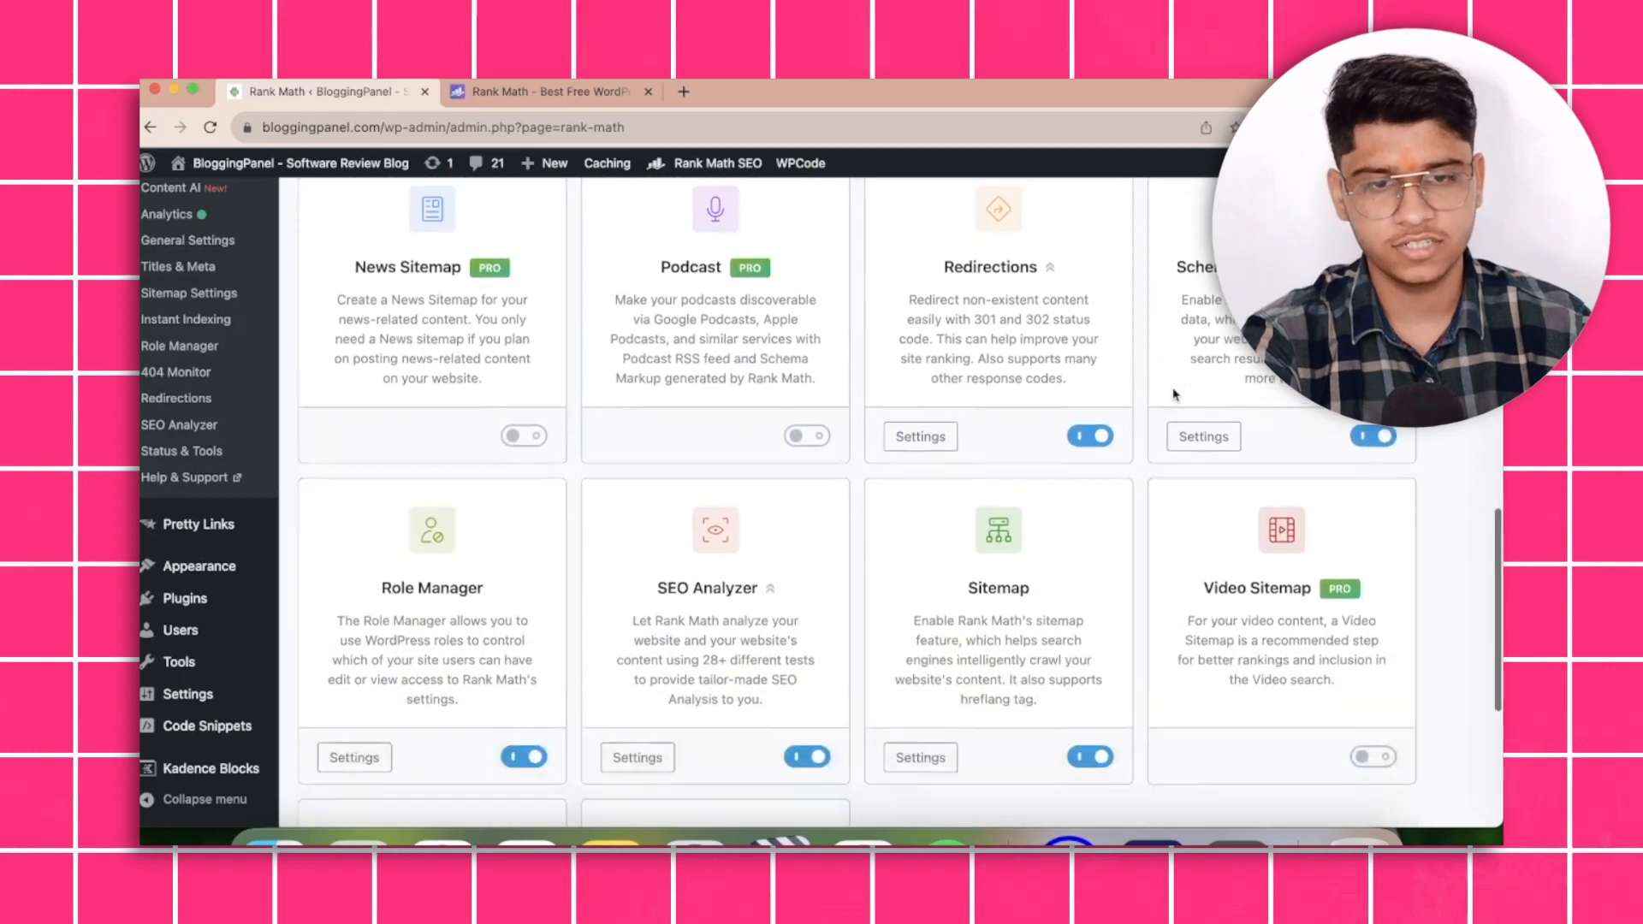
{"action": "scroll", "coordinate": [949, 548], "scroll_direction": "down", "scroll_amount": 5}
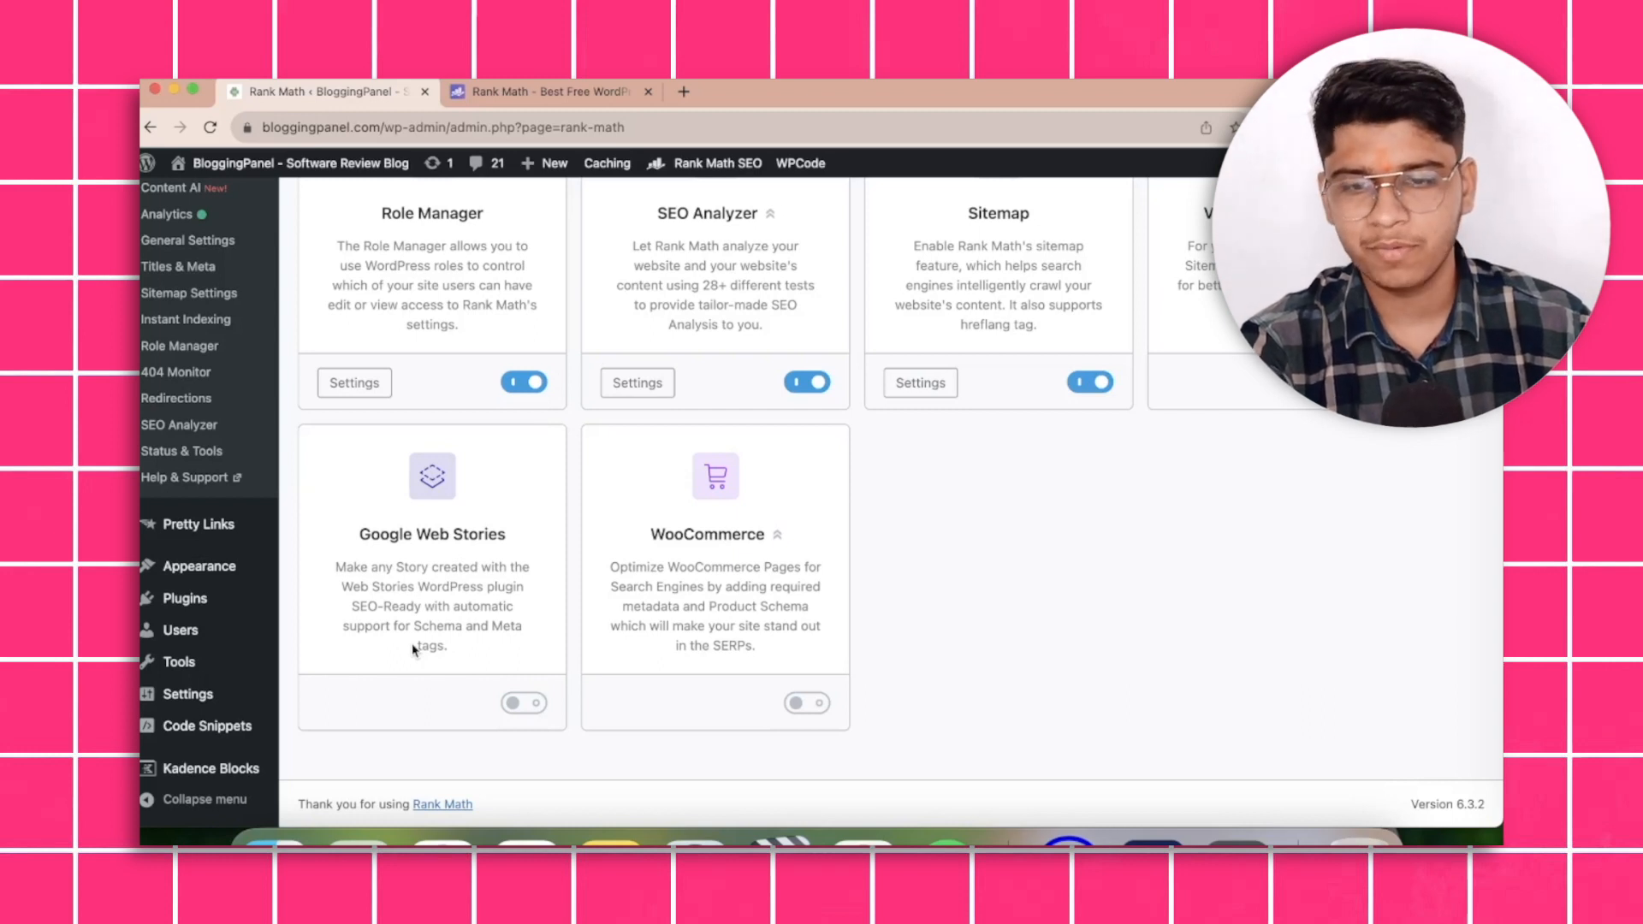
{"action": "scroll", "coordinate": [412, 651], "scroll_direction": "up", "scroll_amount": 15}
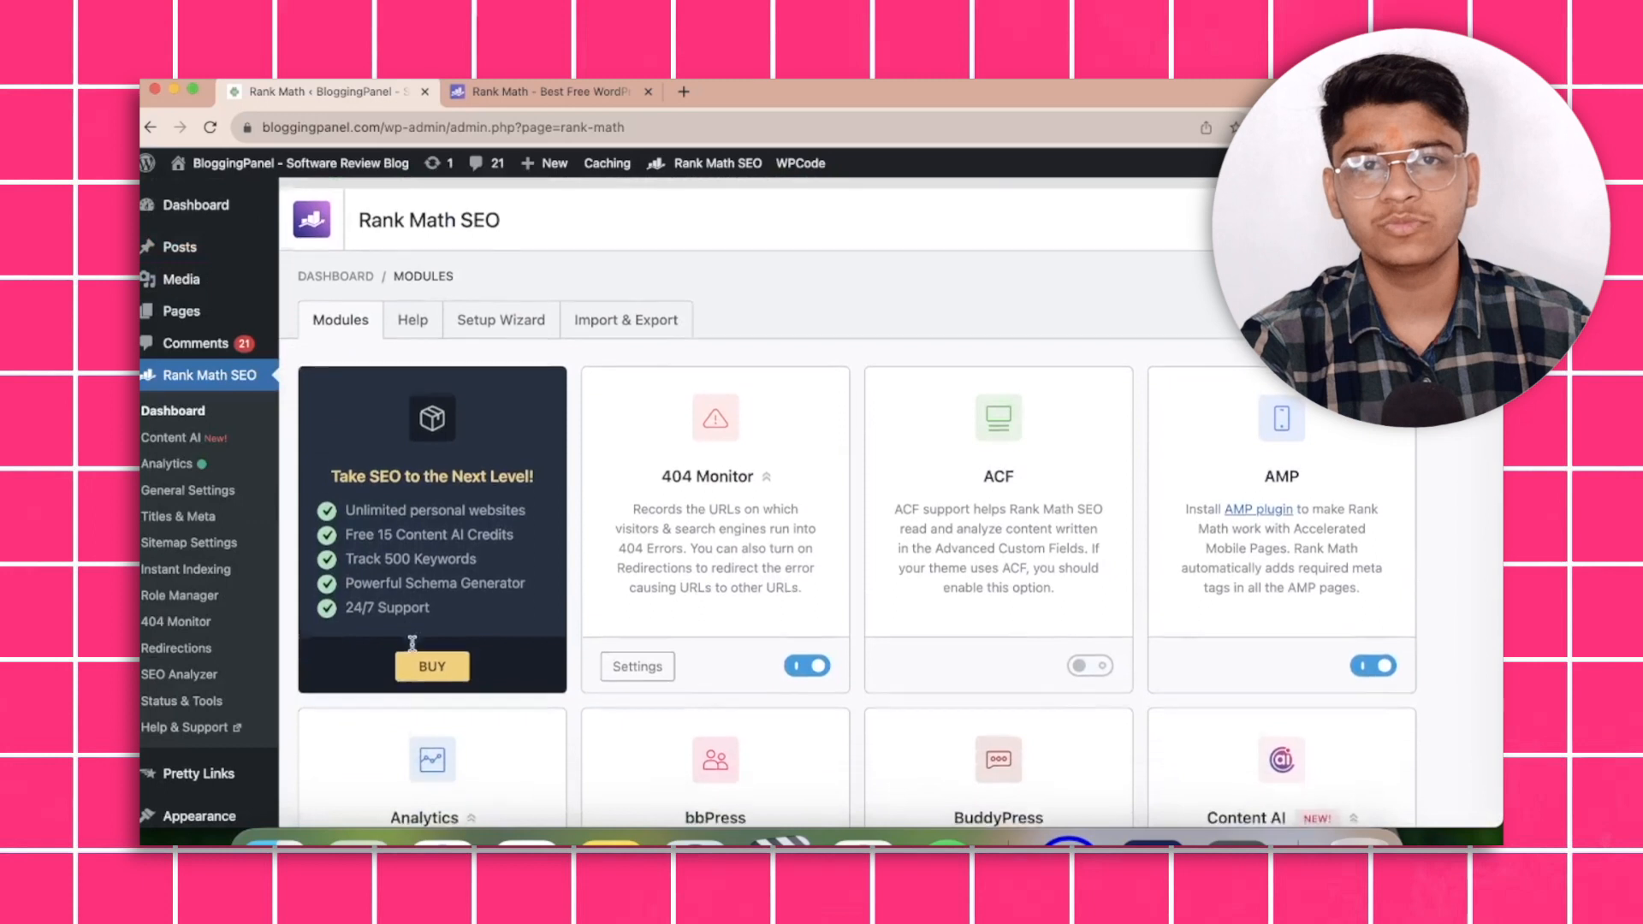
{"action": "scroll", "coordinate": [413, 650], "scroll_direction": "down", "scroll_amount": 2}
{"action": "scroll", "coordinate": [412, 652], "scroll_direction": "up", "scroll_amount": 2}
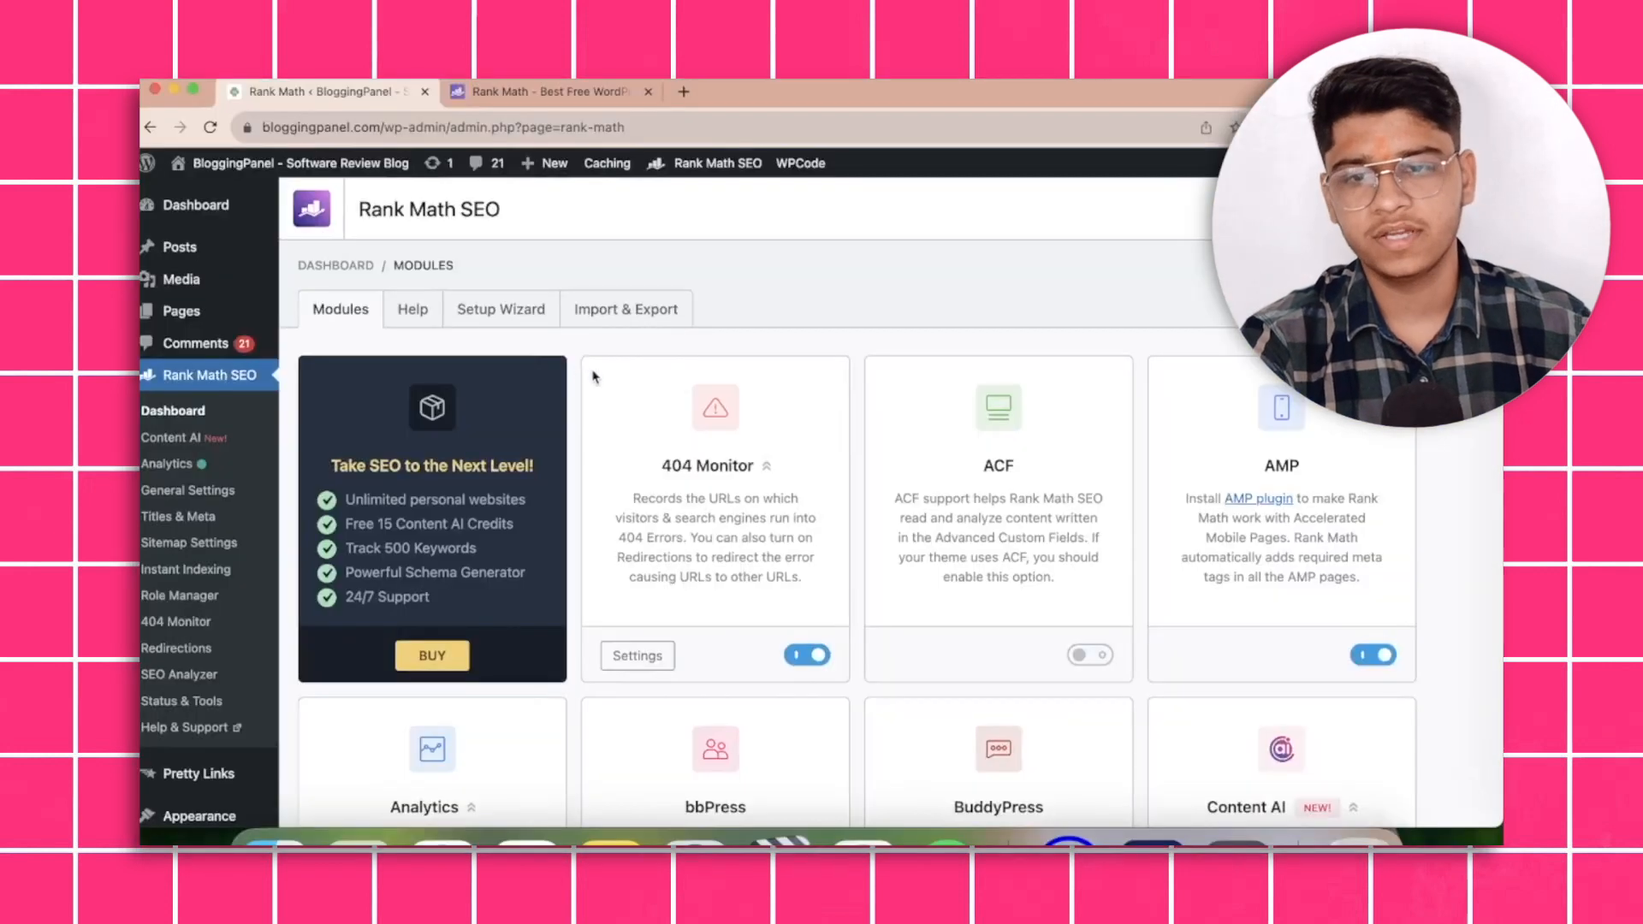
Open Rank Math's General Settings and look over the Links options, starting with Strip Category Base.
{"action": "scroll", "coordinate": [578, 370], "scroll_direction": "down", "scroll_amount": 2}
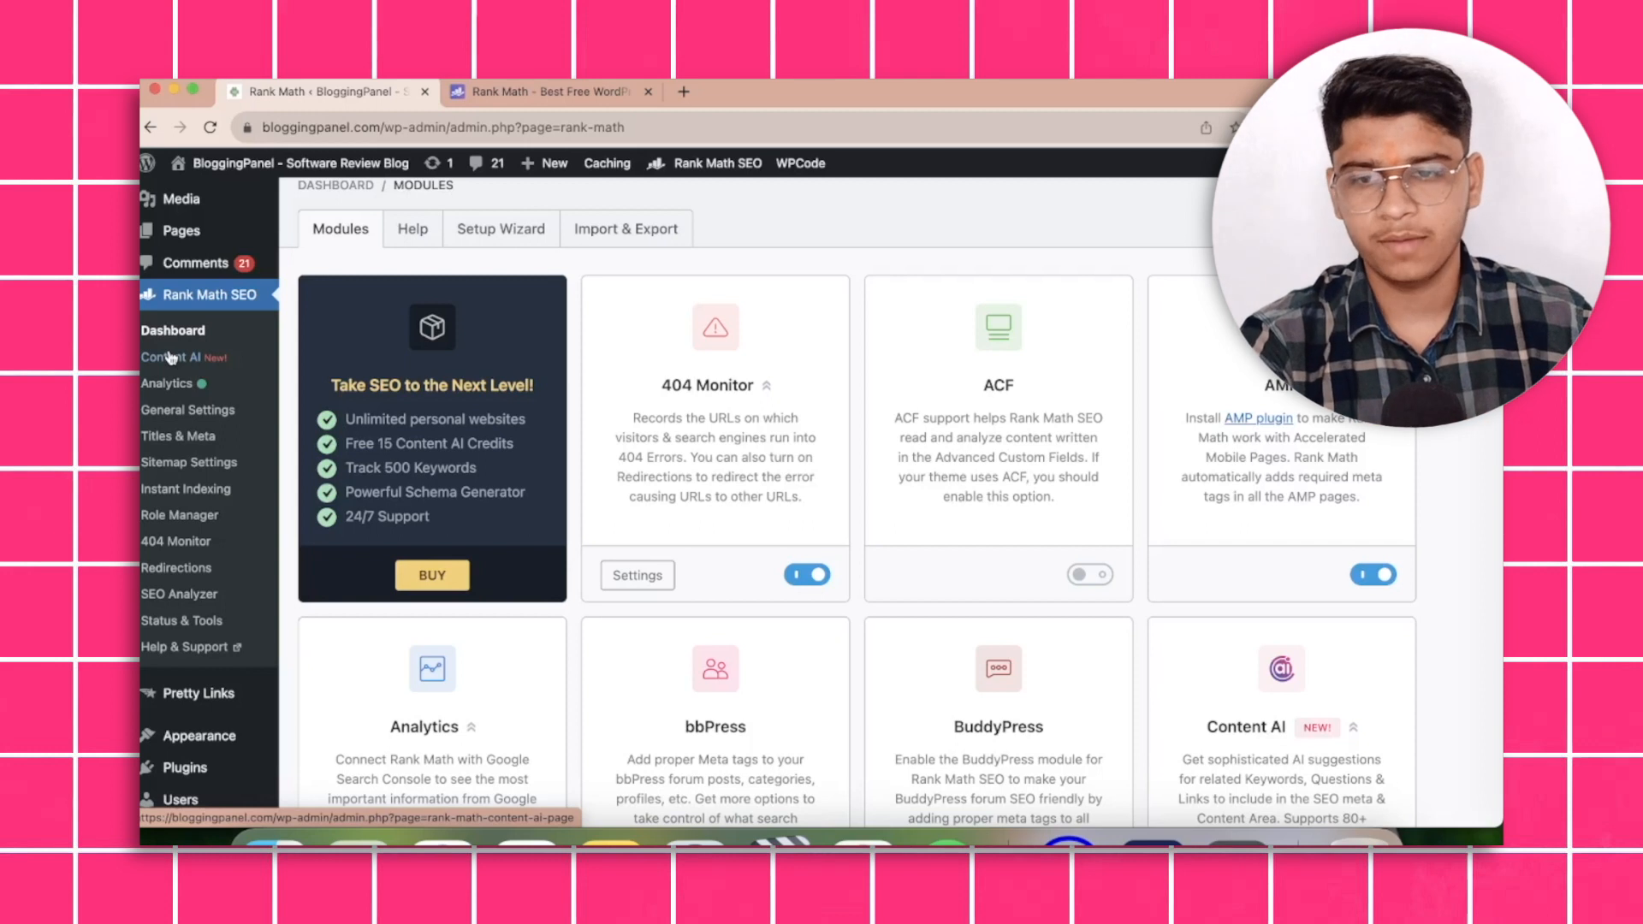
{"action": "left_click", "coordinate": [158, 413]}
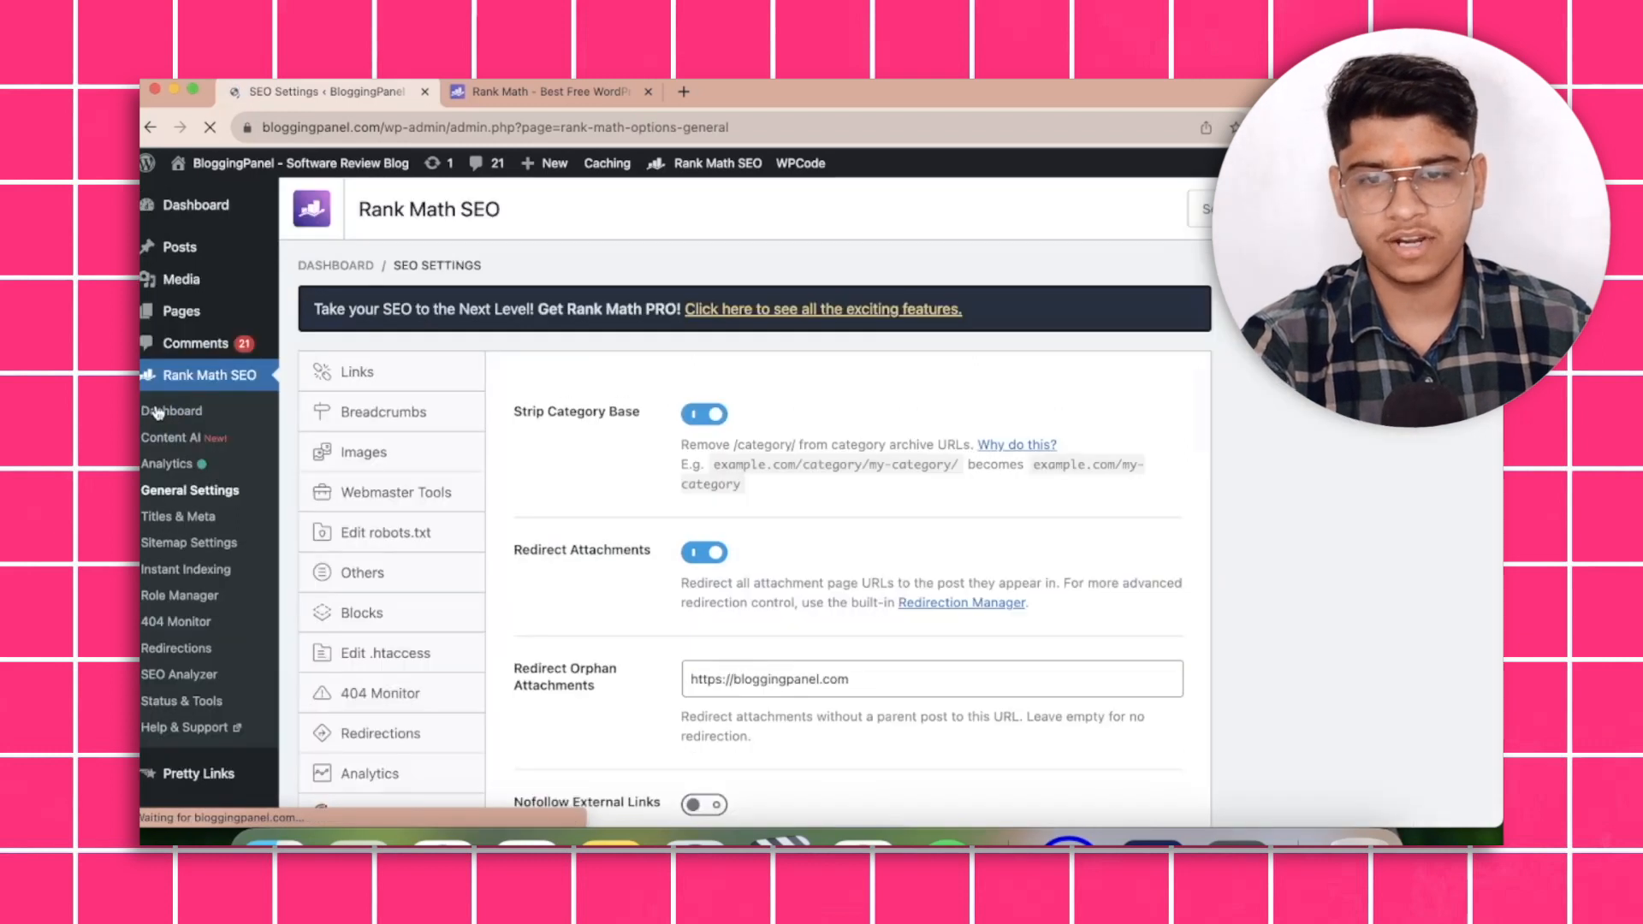
{"action": "scroll", "coordinate": [409, 410], "scroll_direction": "down", "scroll_amount": 3}
{"action": "scroll", "coordinate": [409, 410], "scroll_direction": "up", "scroll_amount": 3}
{"action": "scroll", "coordinate": [411, 411], "scroll_direction": "down", "scroll_amount": 2}
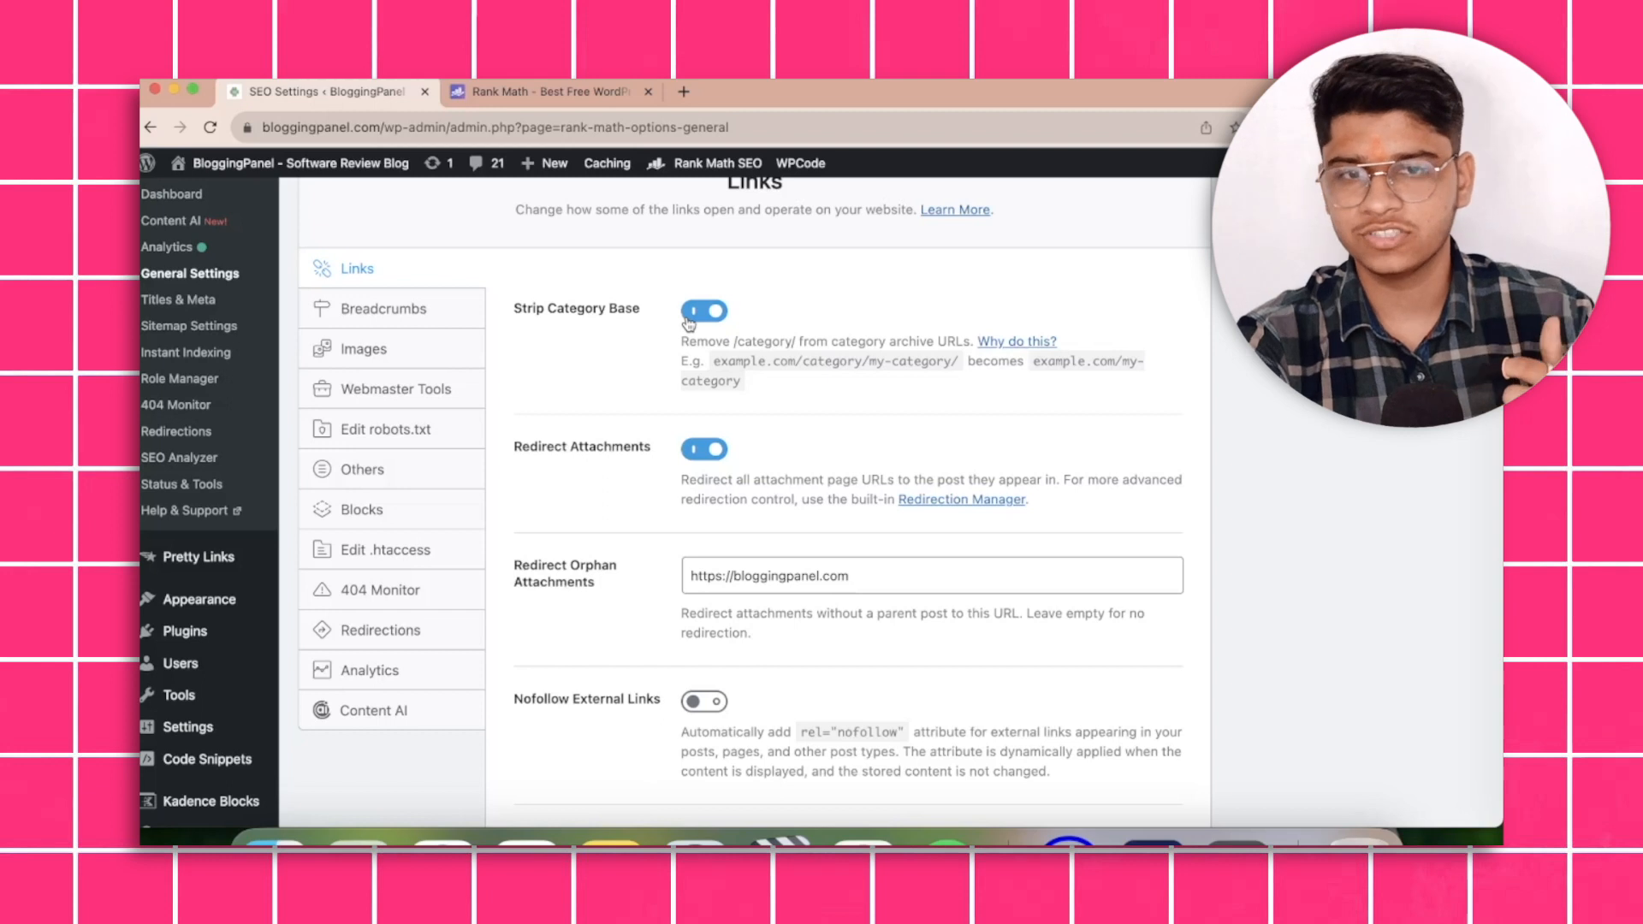
Search Google for "best blogging tips" in a new browser tab.
{"action": "left_click", "coordinate": [683, 92]}
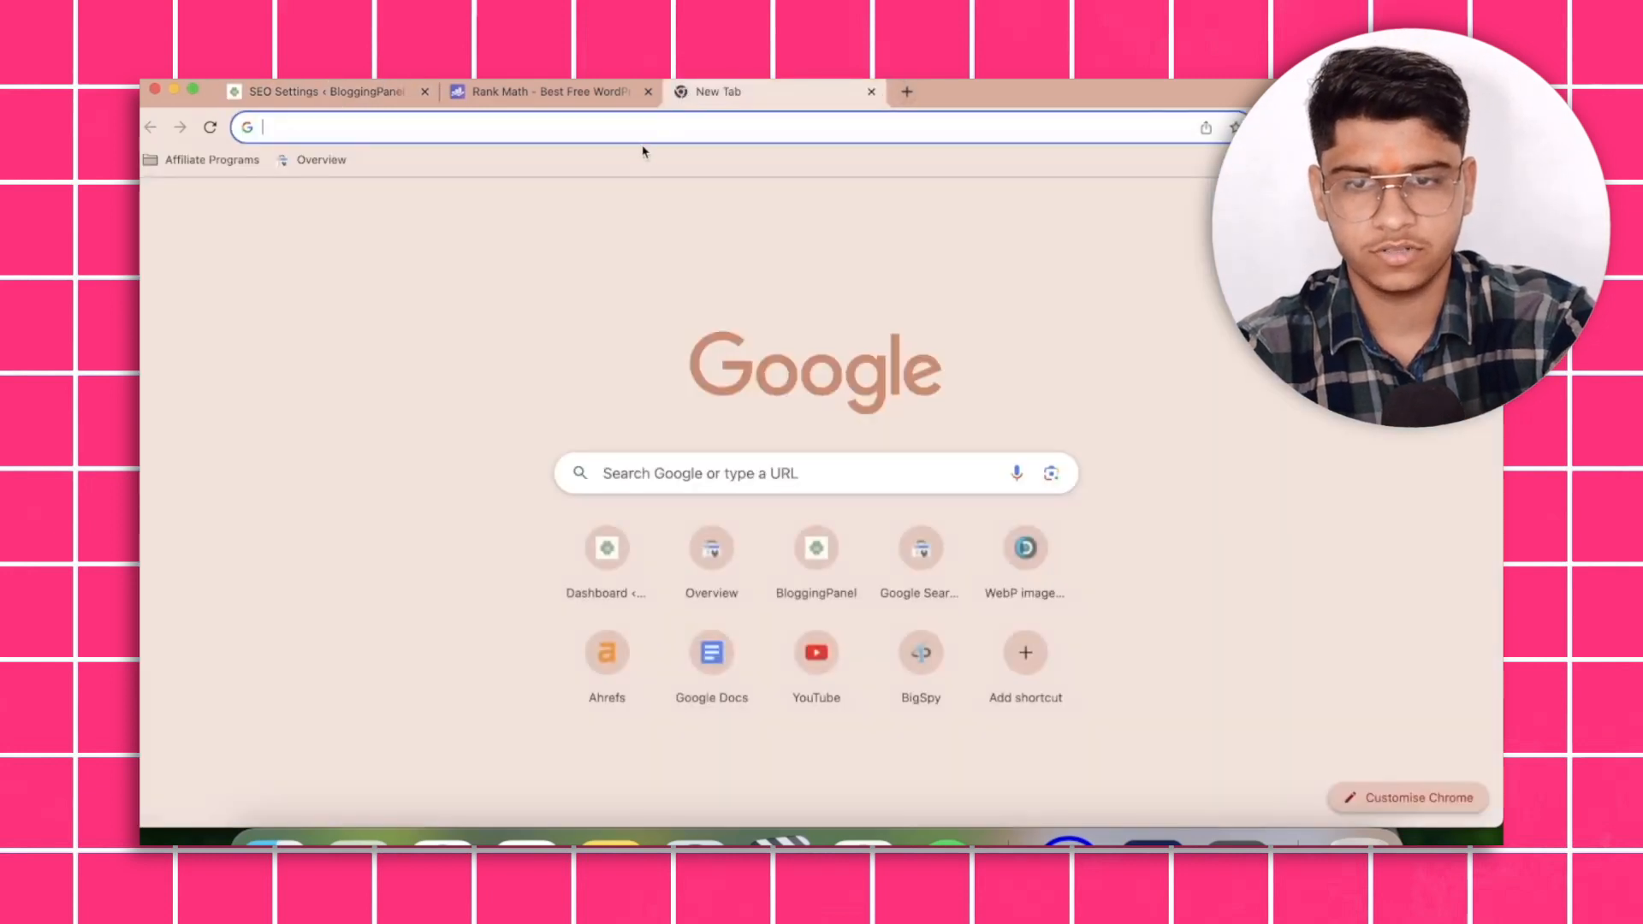
{"action": "type", "text": "best blo"}
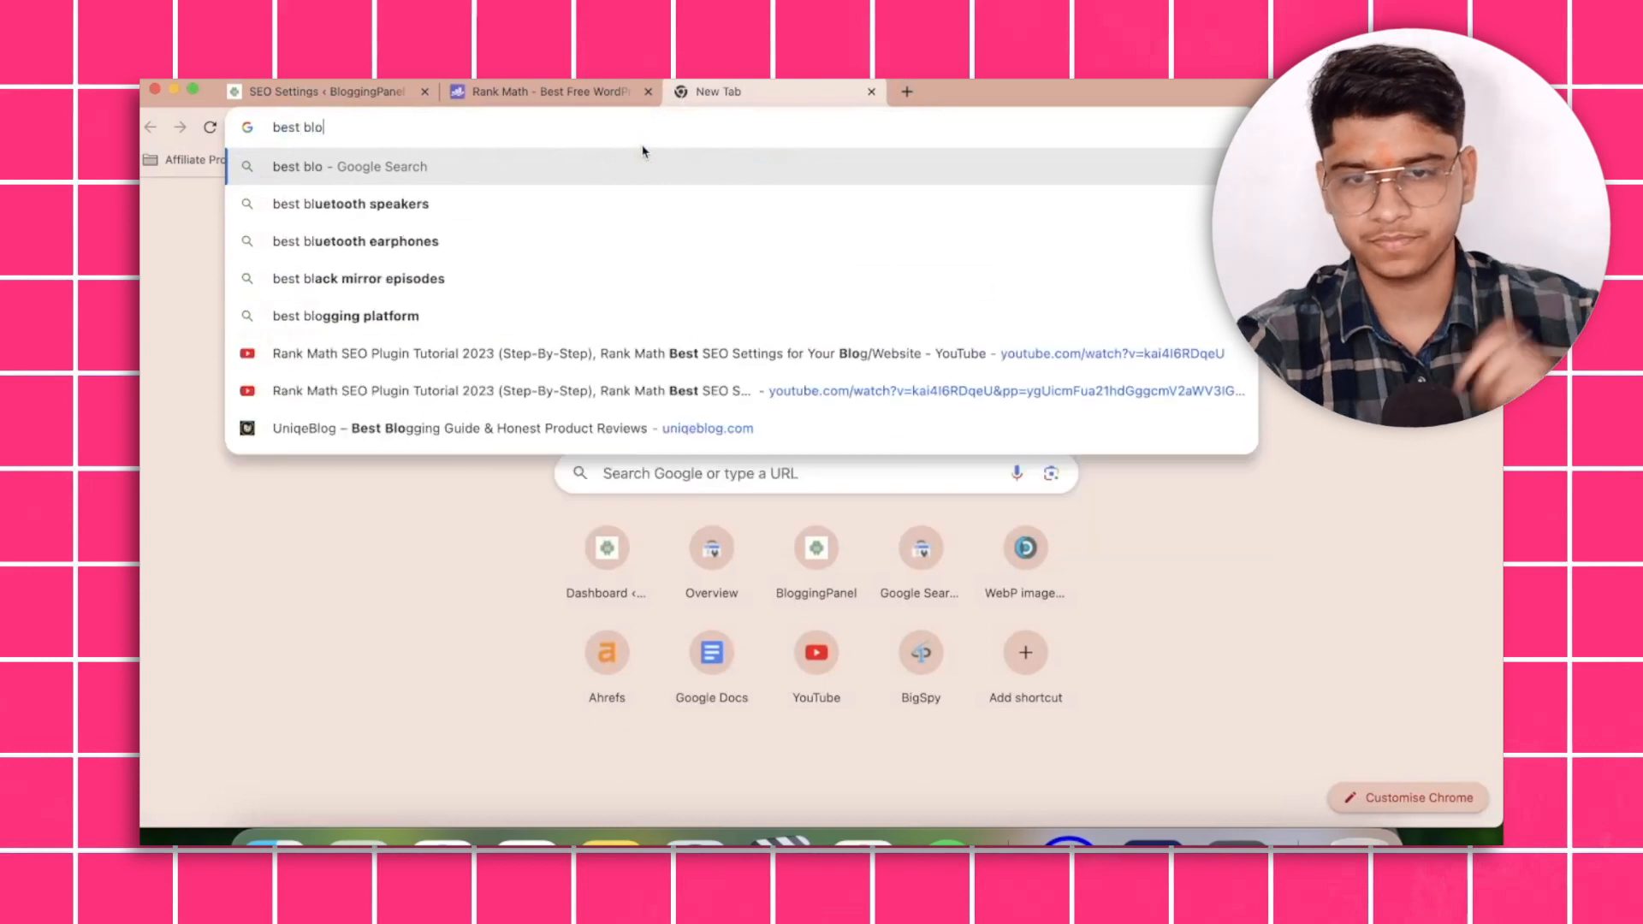
{"action": "type", "text": "gging tips"}
{"action": "key", "text": "Return"}
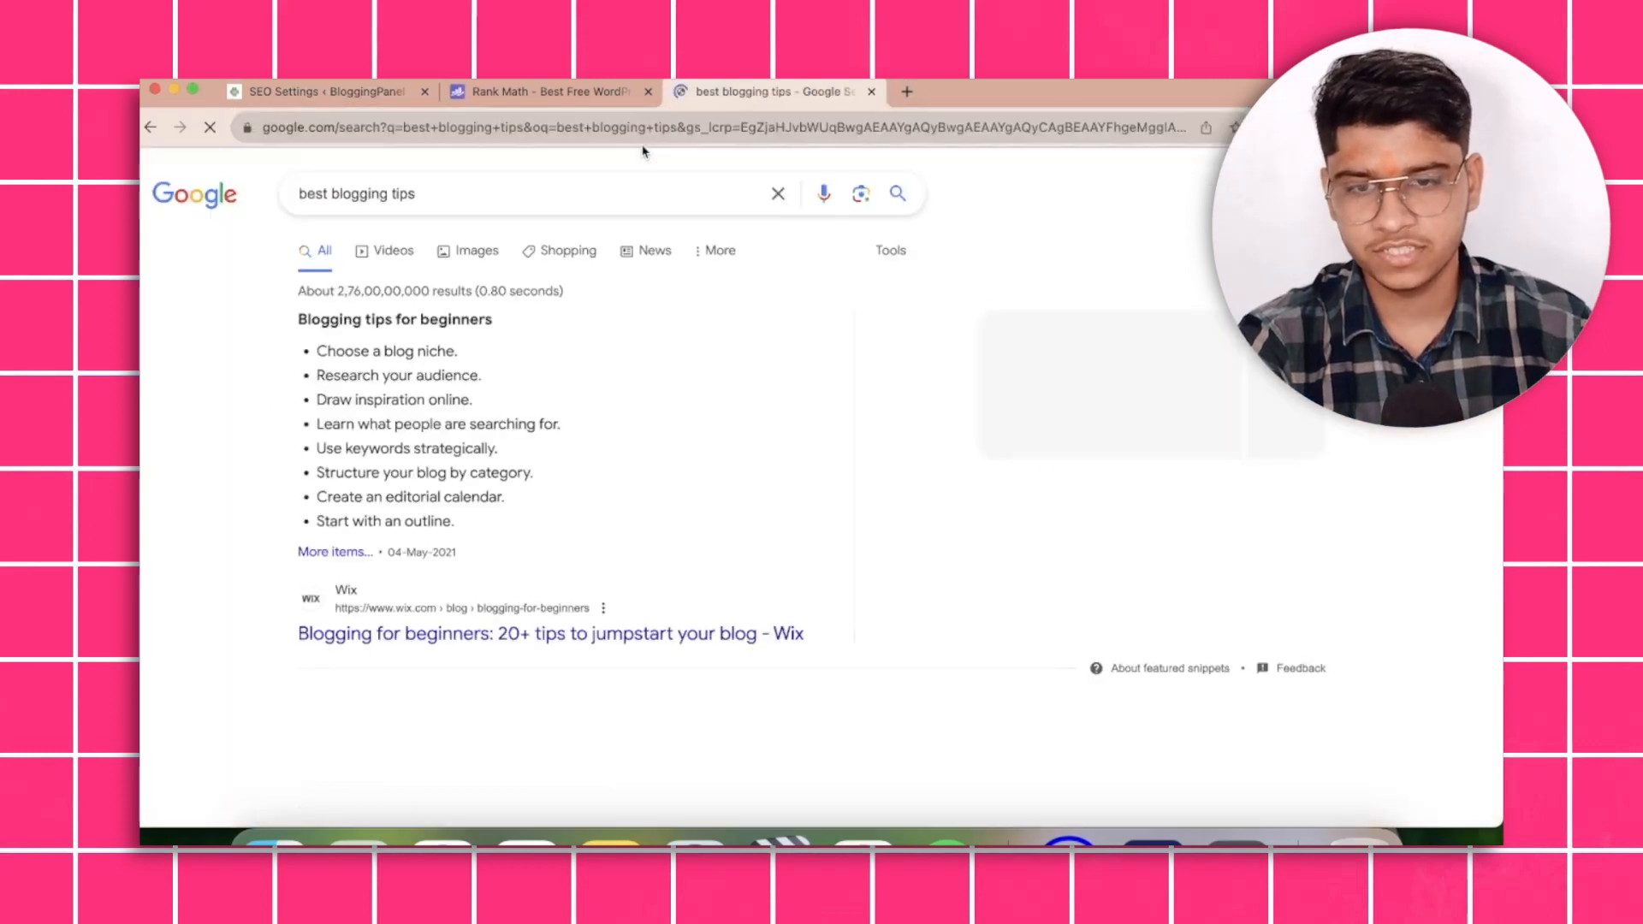
Examine the category parts in the search results' URLs and relate them to the Strip Category Base setting.
{"action": "scroll", "coordinate": [479, 514], "scroll_direction": "down", "scroll_amount": 3}
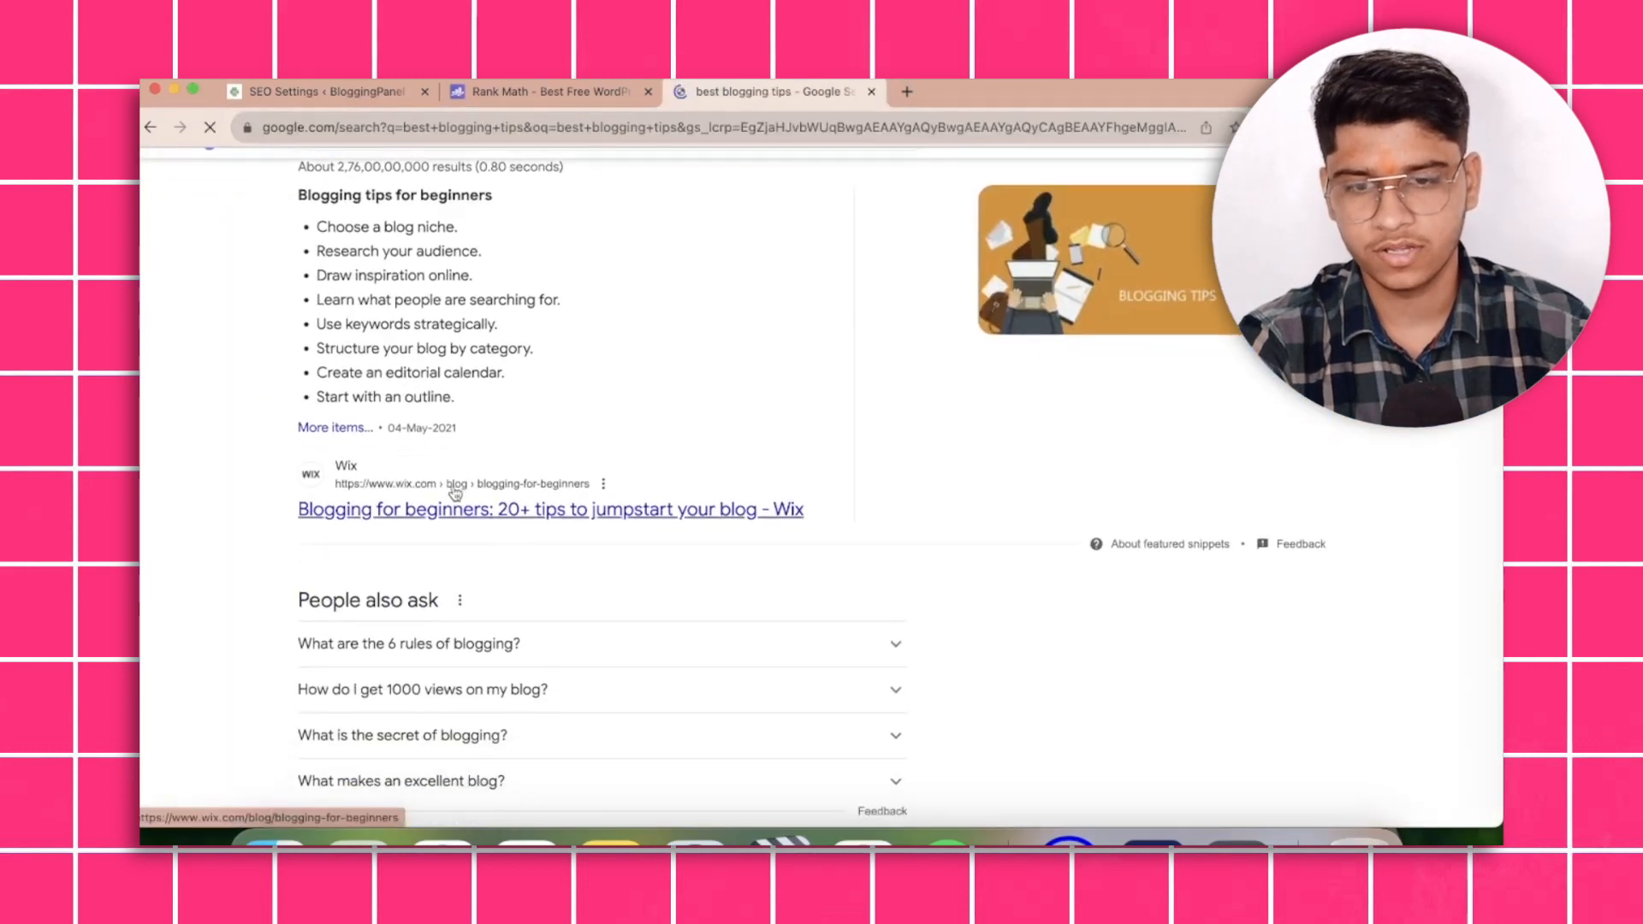
{"action": "scroll", "coordinate": [454, 496], "scroll_direction": "down", "scroll_amount": 5}
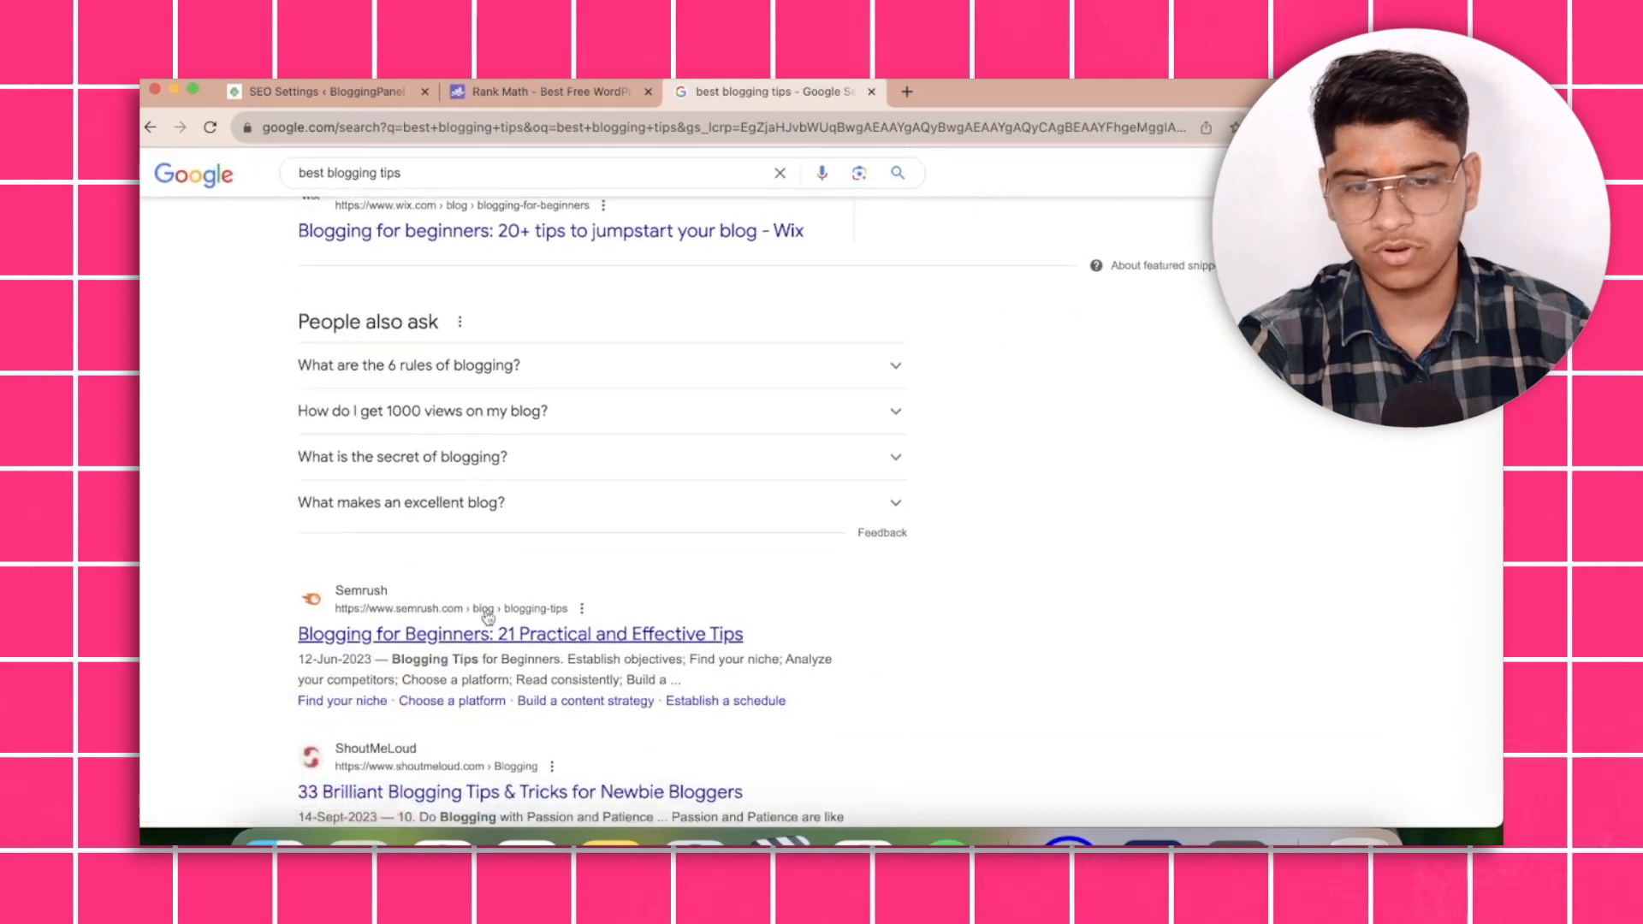
{"action": "scroll", "coordinate": [487, 618], "scroll_direction": "down", "scroll_amount": 5}
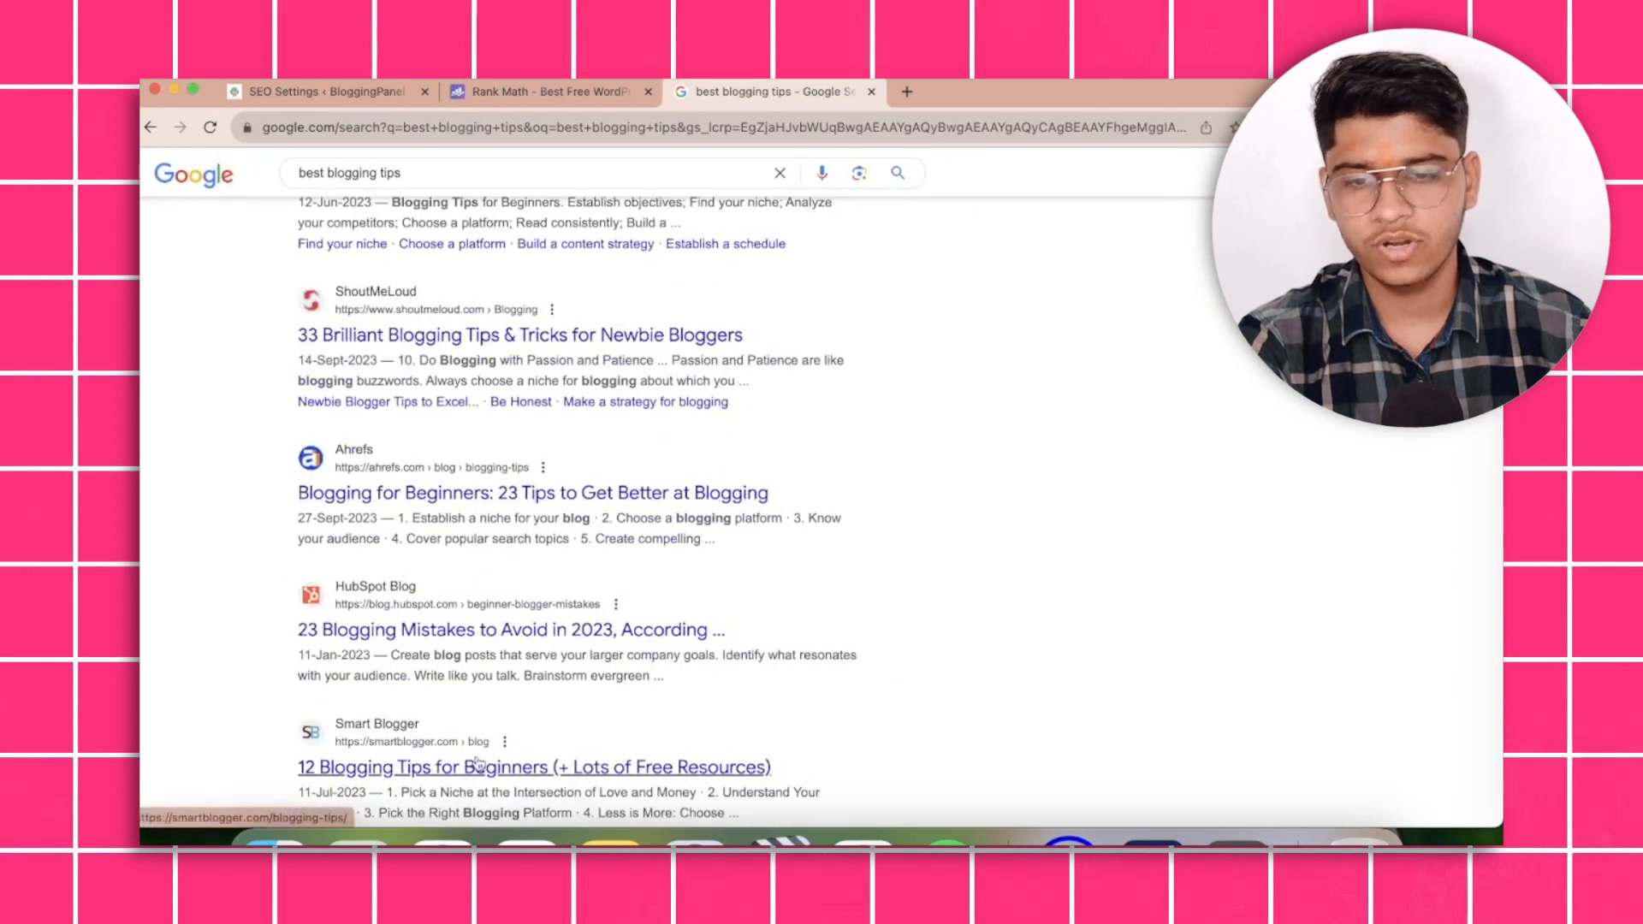
{"action": "scroll", "coordinate": [478, 764], "scroll_direction": "down", "scroll_amount": 6}
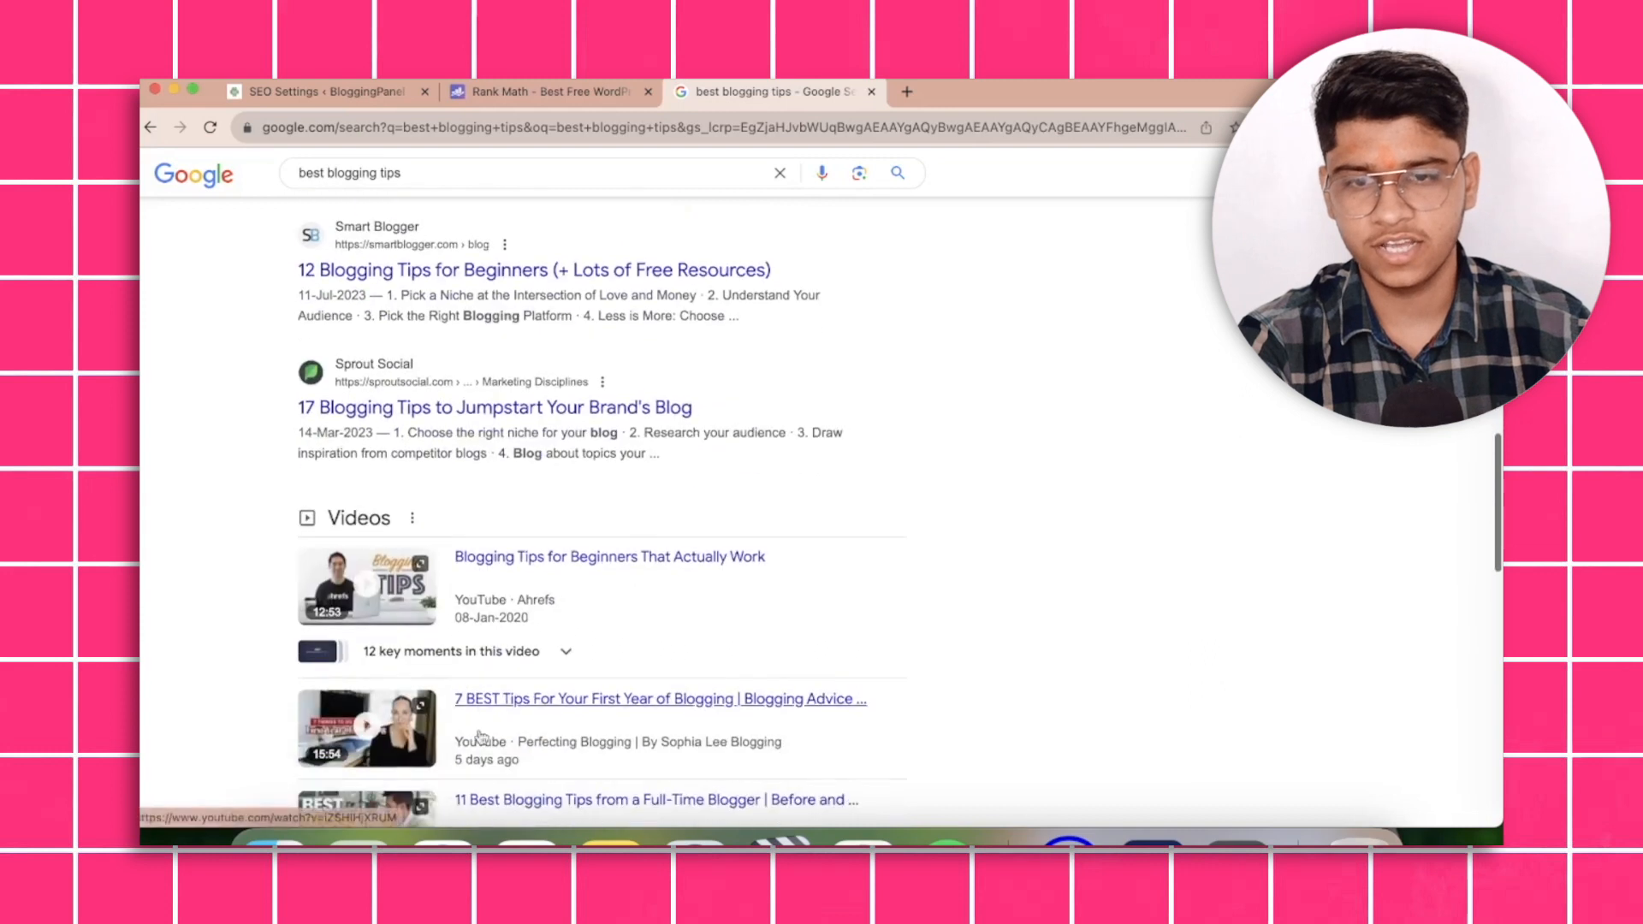
{"action": "scroll", "coordinate": [480, 736], "scroll_direction": "up", "scroll_amount": 3}
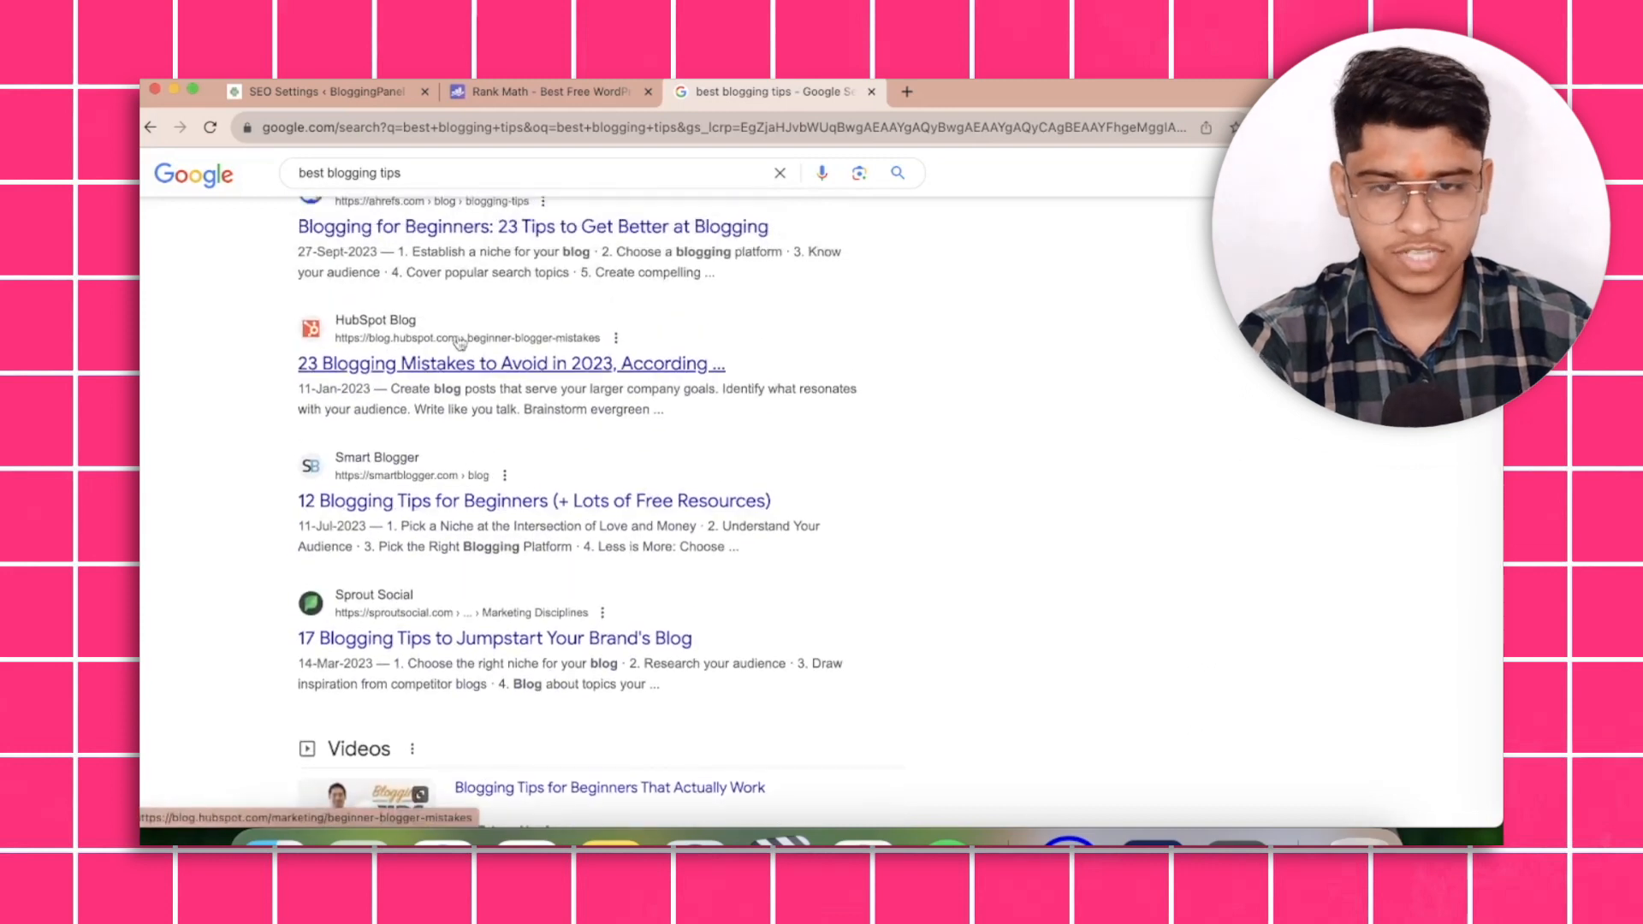
{"action": "left_click", "coordinate": [329, 93]}
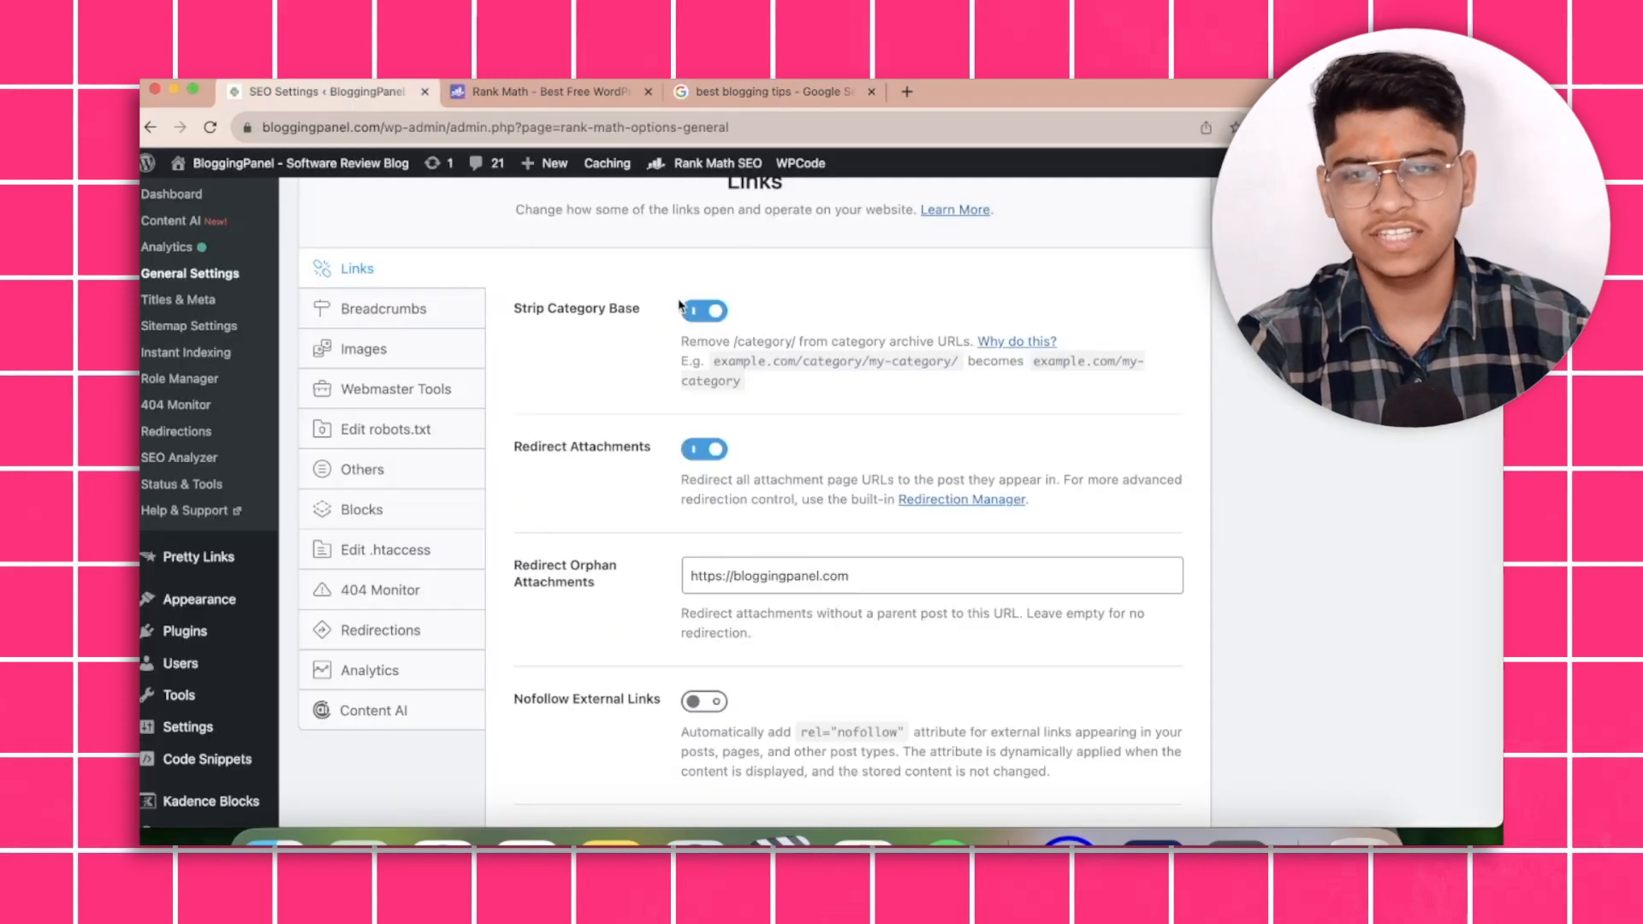
{"action": "left_click", "coordinate": [706, 91]}
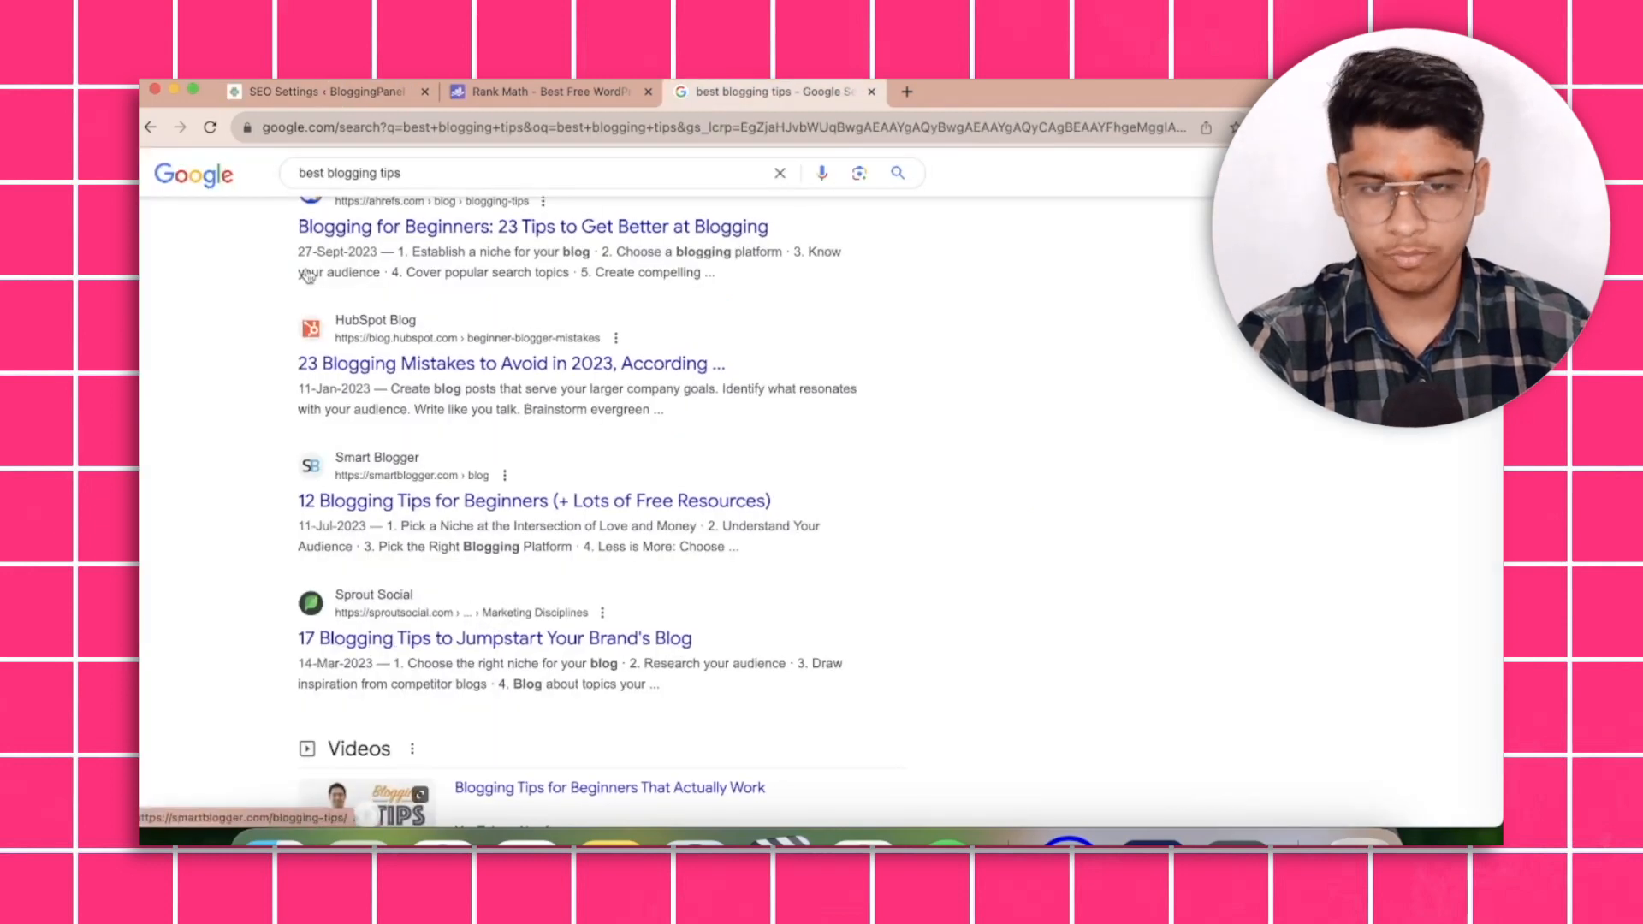
{"action": "left_click", "coordinate": [284, 92]}
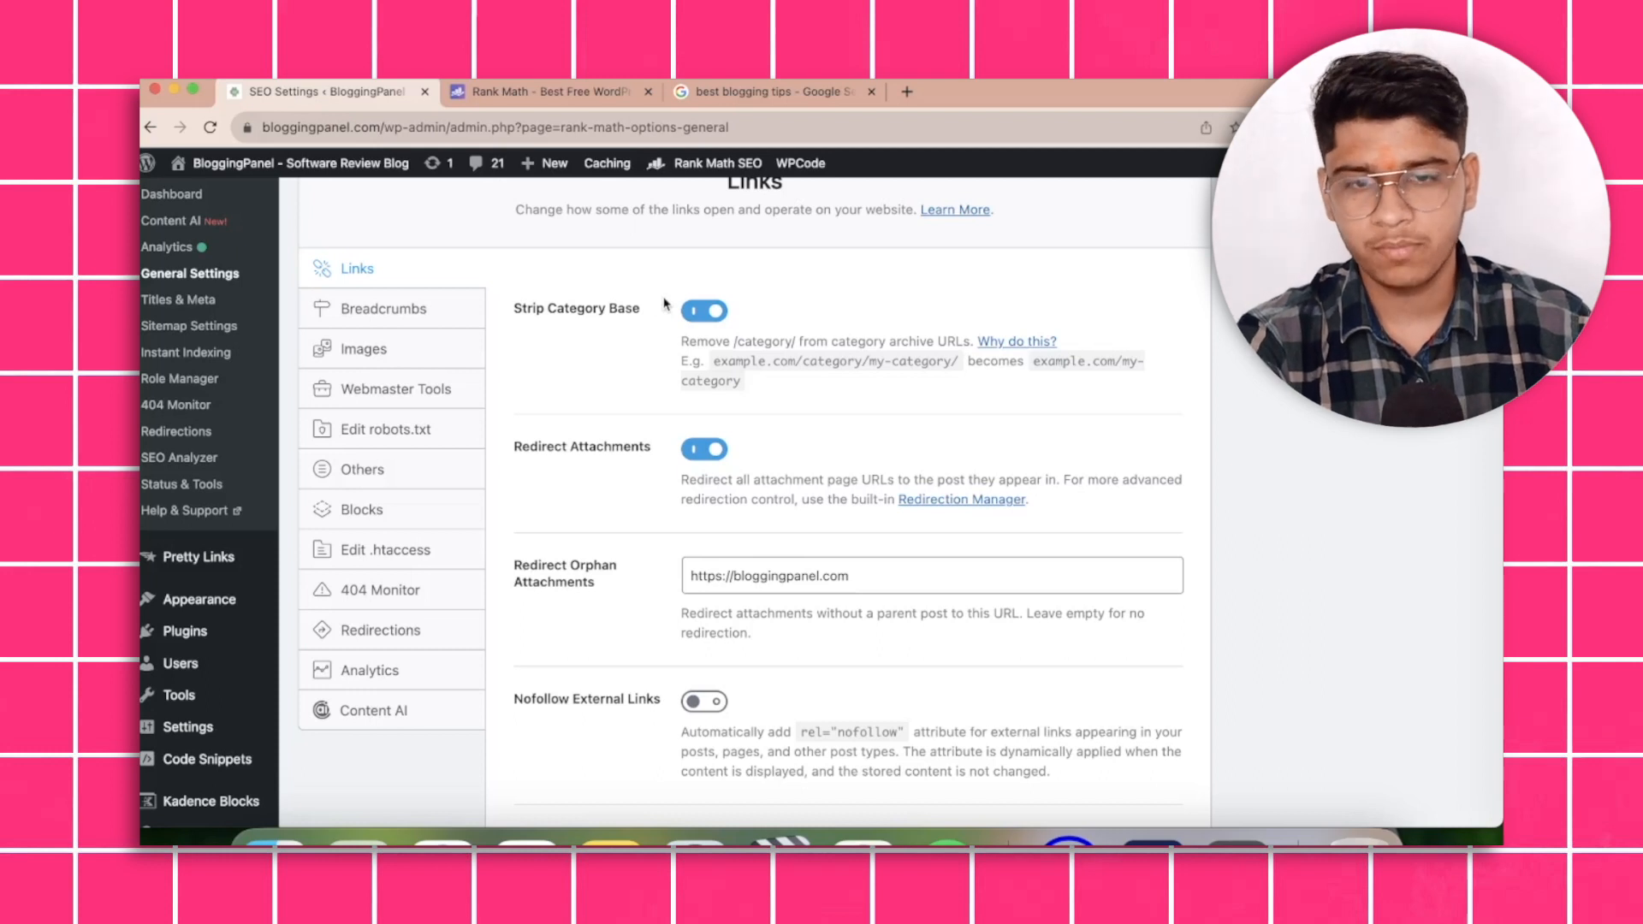
Keep category base stripping, attachment redirects and new-tab external links on, keep both nofollow options off, and save the link settings.
{"action": "scroll", "coordinate": [664, 303], "scroll_direction": "down", "scroll_amount": 1}
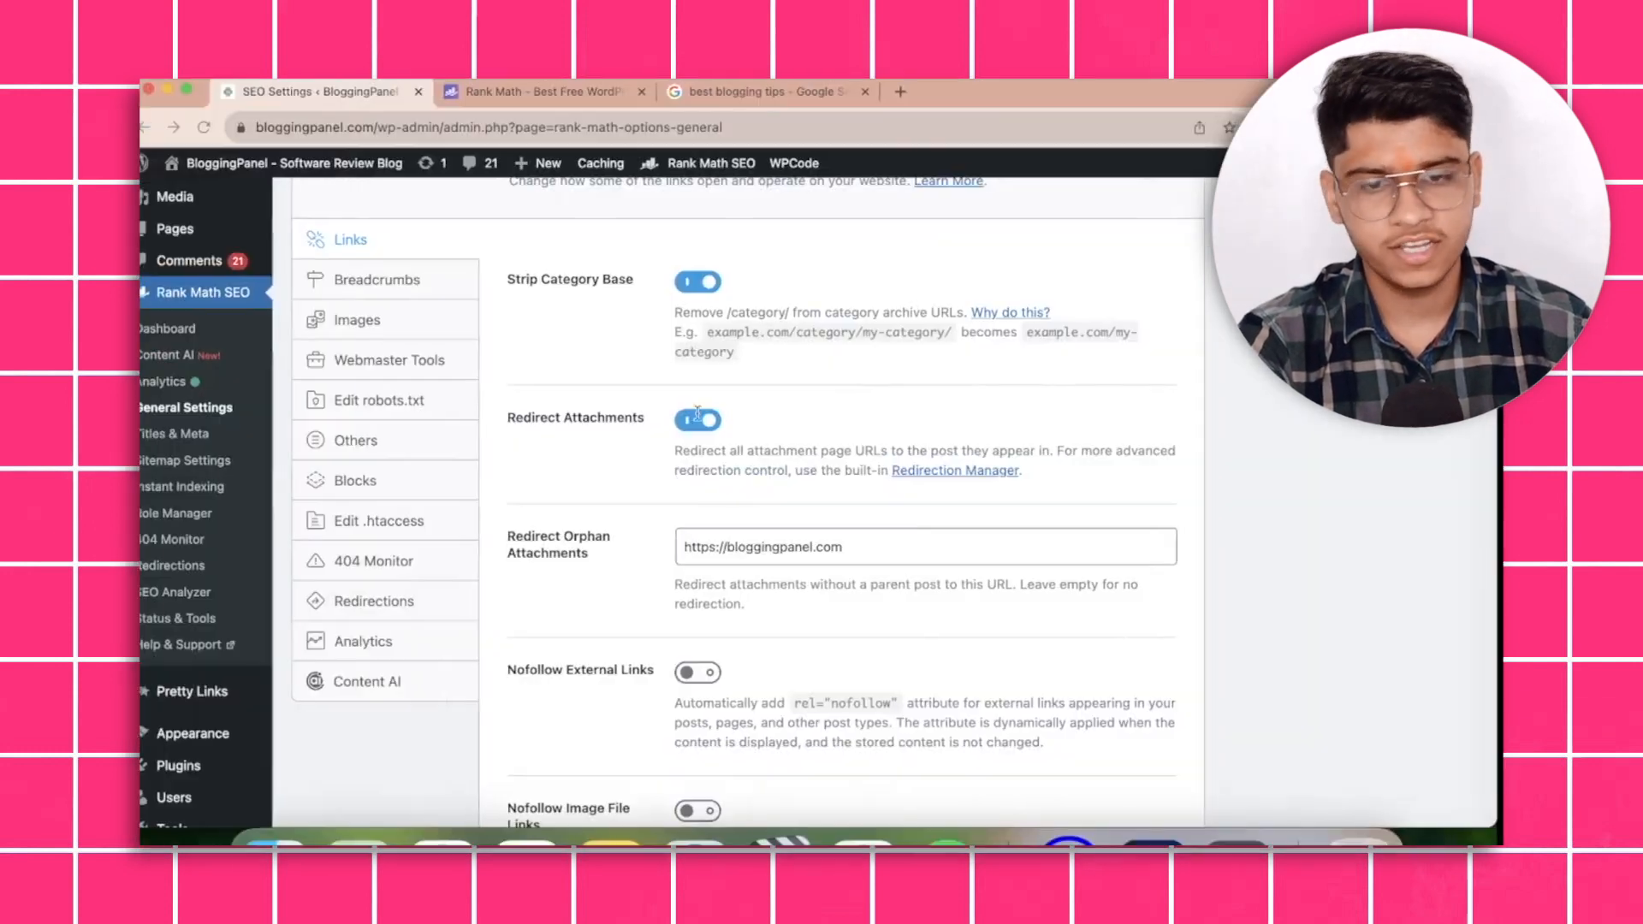
{"action": "scroll", "coordinate": [685, 512], "scroll_direction": "down", "scroll_amount": 3}
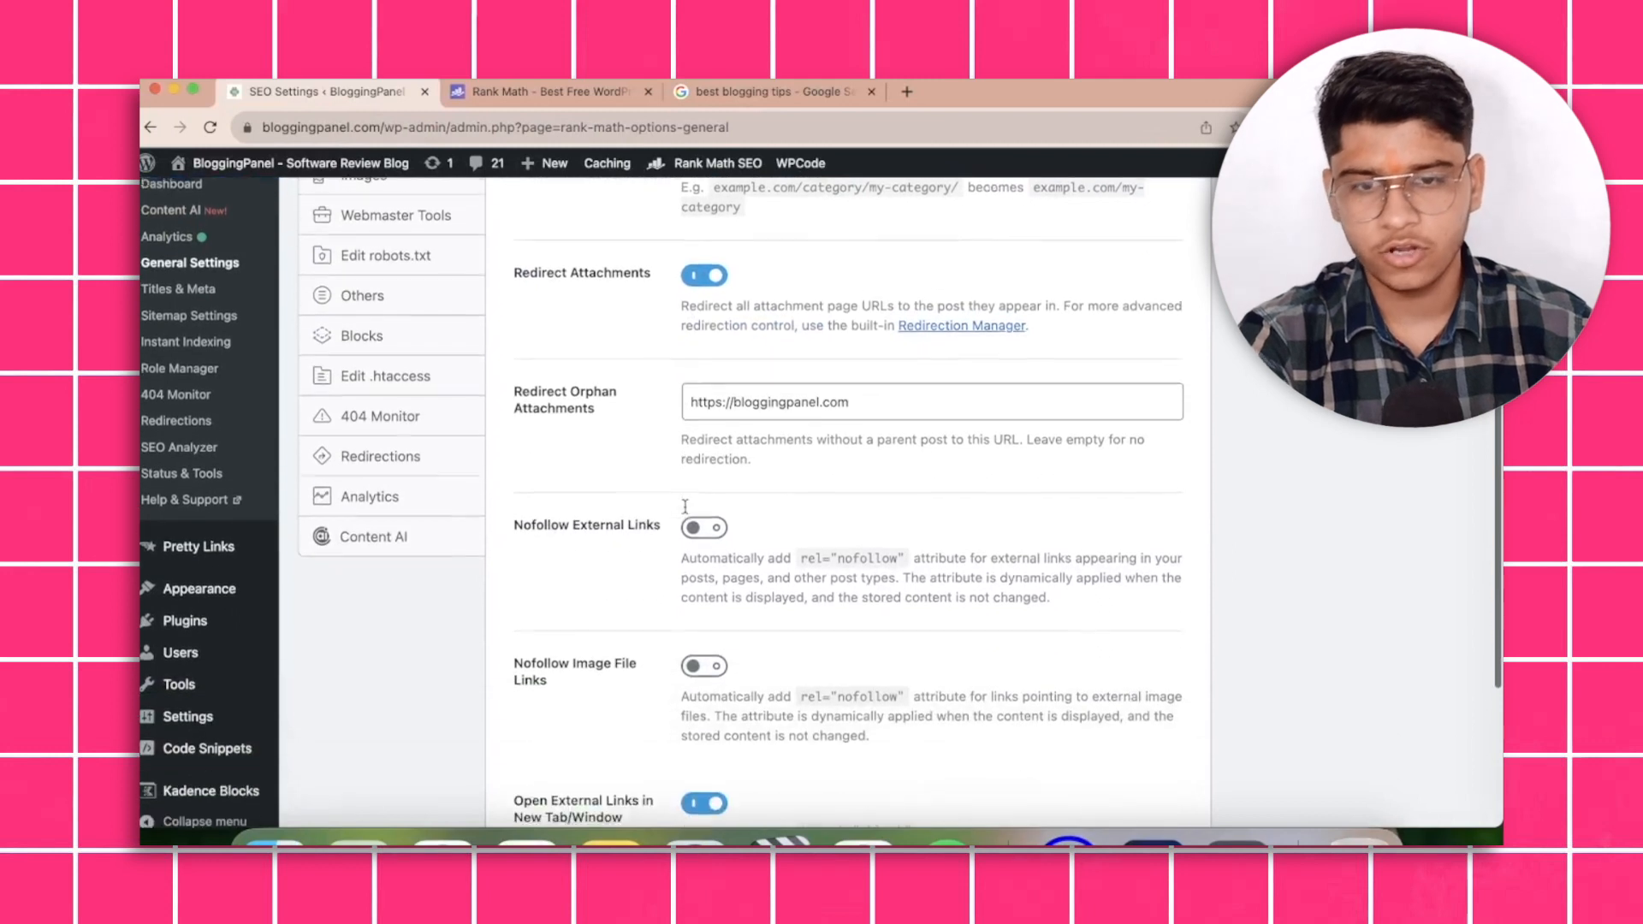
{"action": "scroll", "coordinate": [685, 511], "scroll_direction": "down", "scroll_amount": 3}
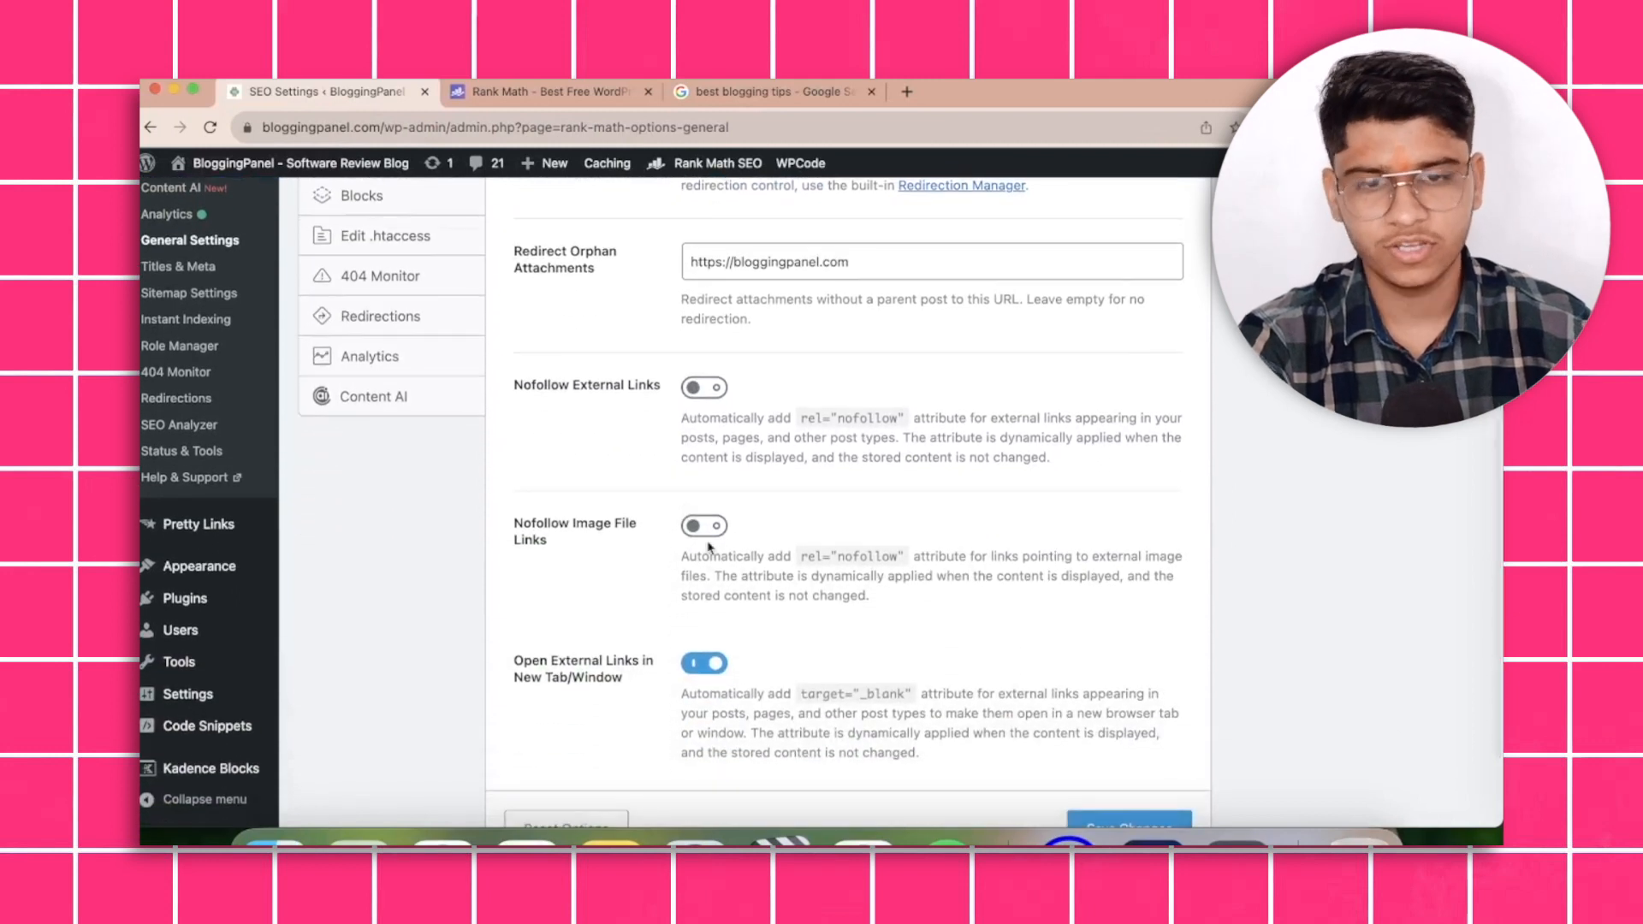
{"action": "scroll", "coordinate": [703, 535], "scroll_direction": "down", "scroll_amount": 1}
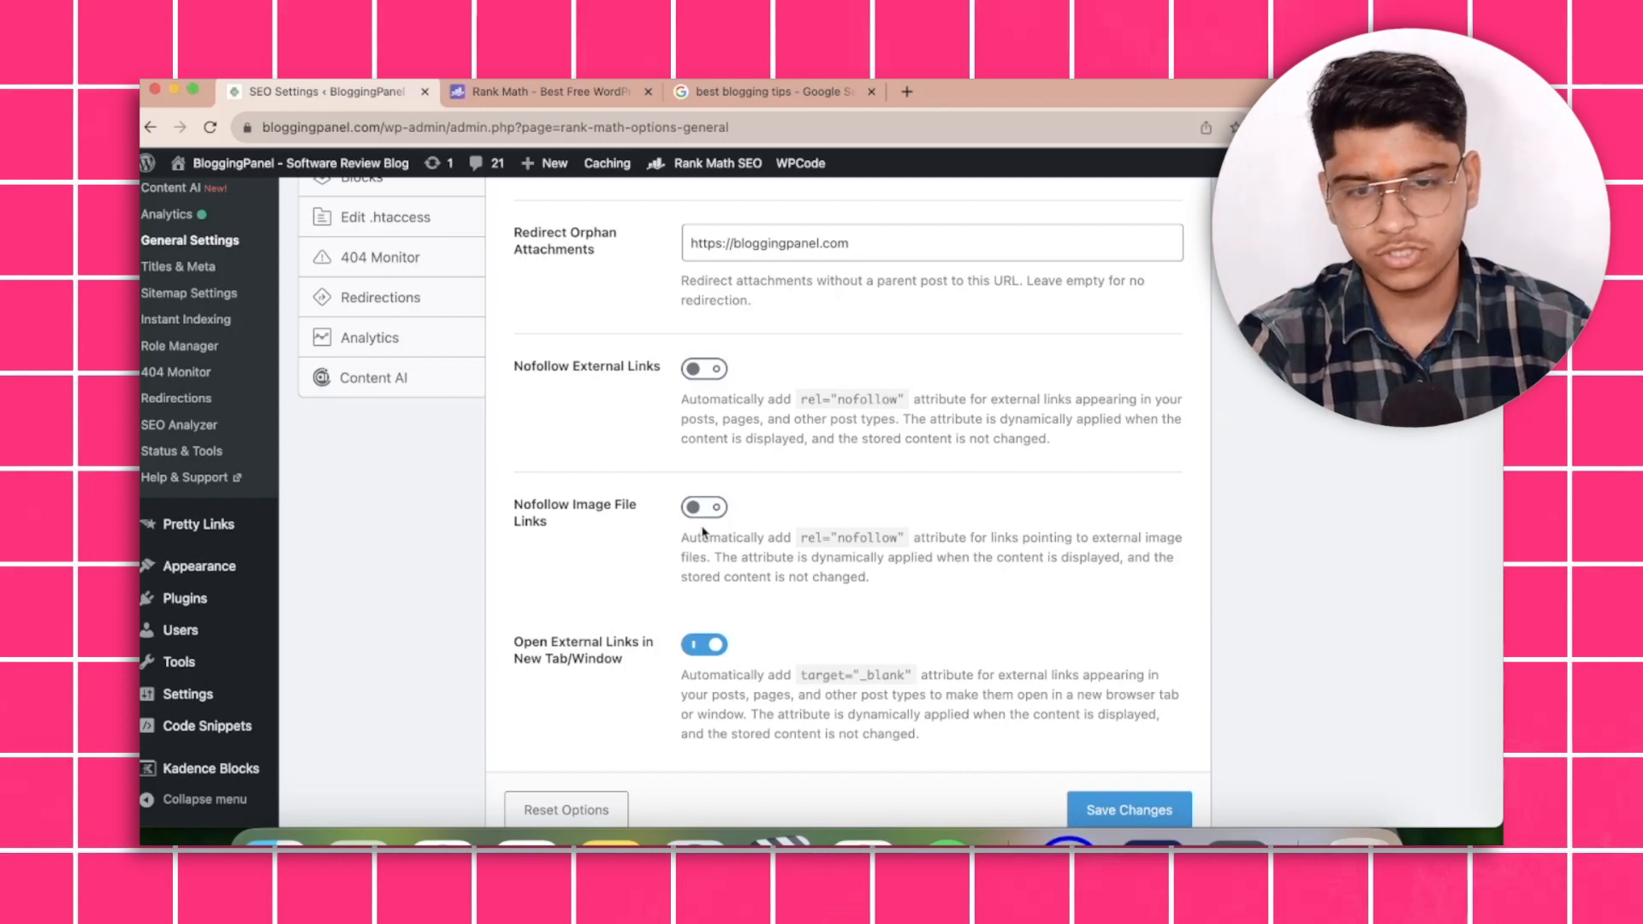
{"action": "scroll", "coordinate": [702, 532], "scroll_direction": "down", "scroll_amount": 2}
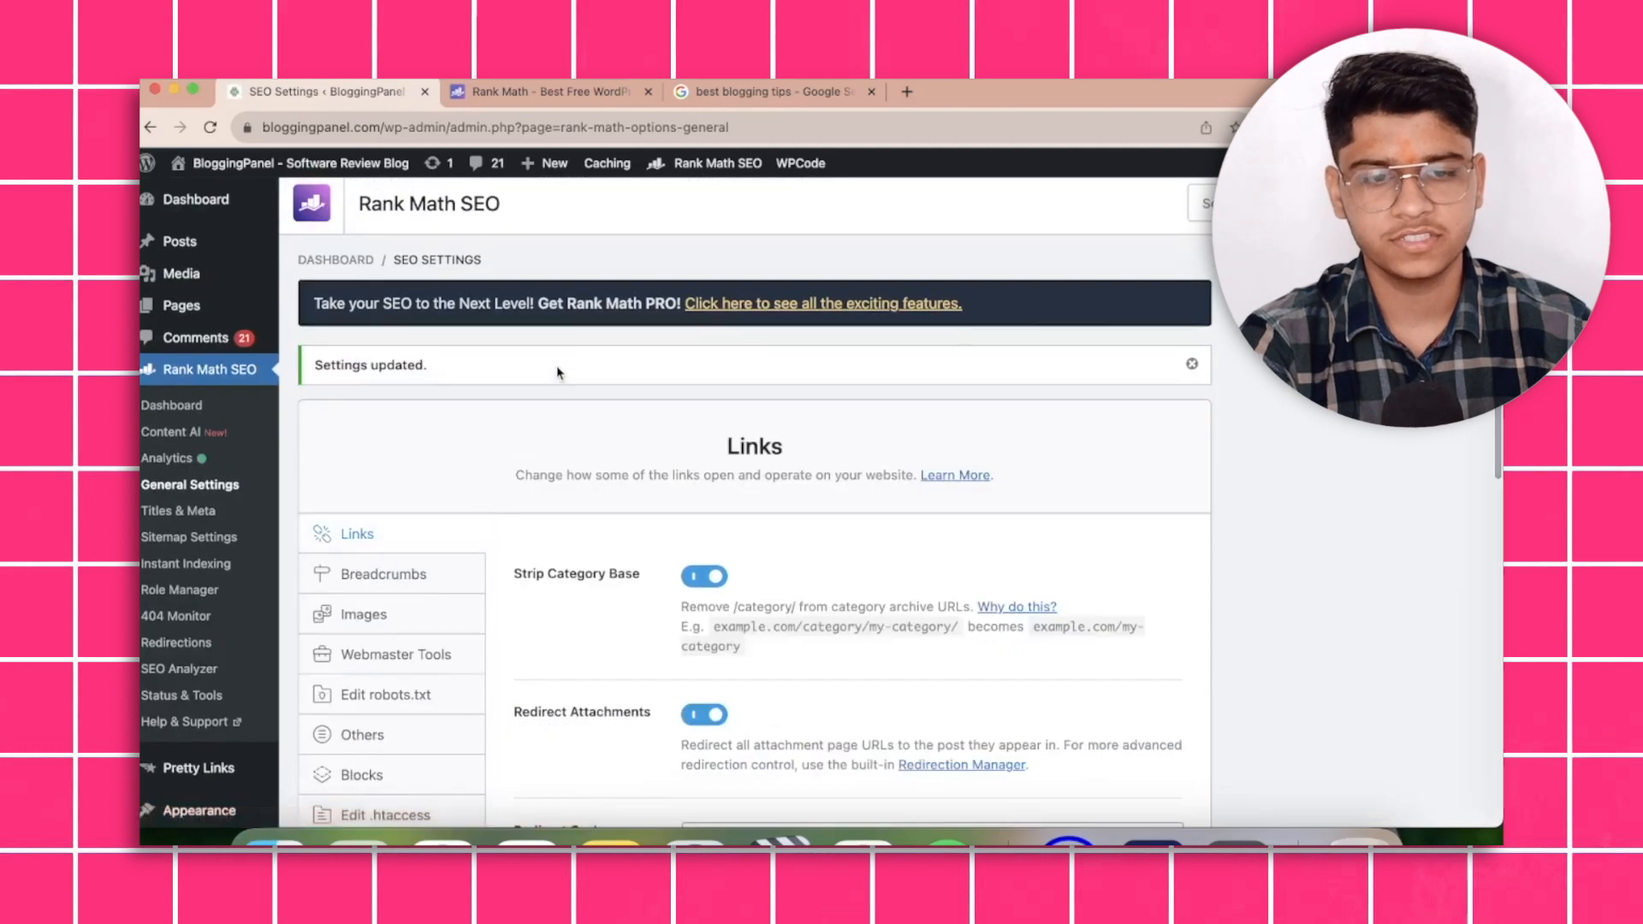
{"action": "scroll", "coordinate": [758, 513], "scroll_direction": "down", "scroll_amount": 8}
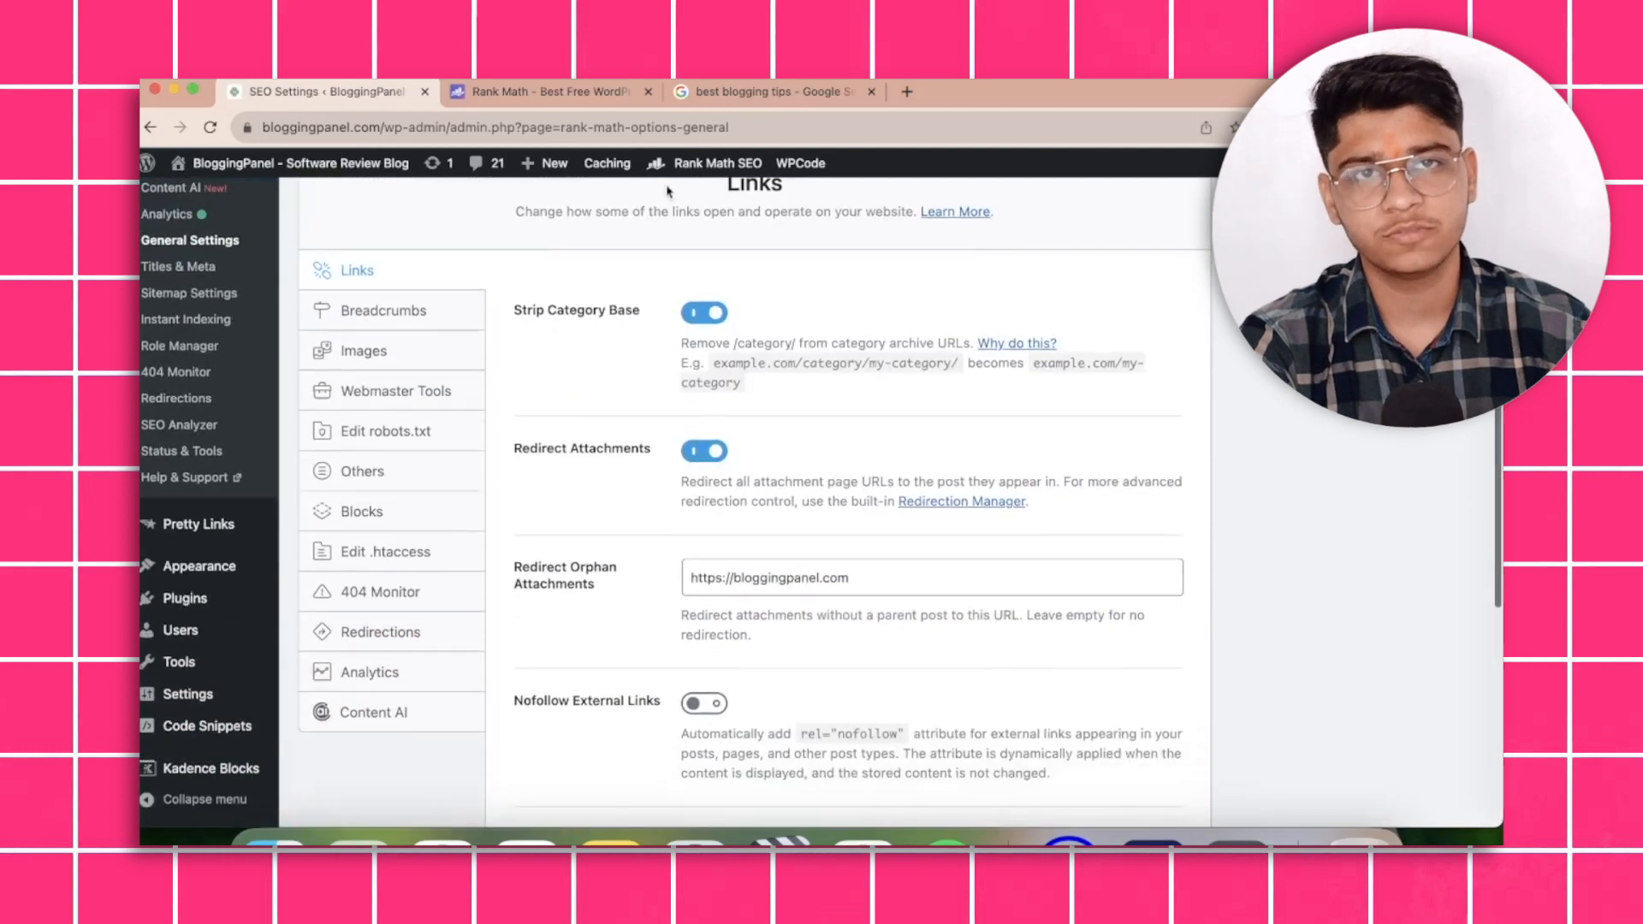
{"action": "scroll", "coordinate": [757, 513], "scroll_direction": "down", "scroll_amount": 3}
{"action": "left_click", "coordinate": [1136, 700]}
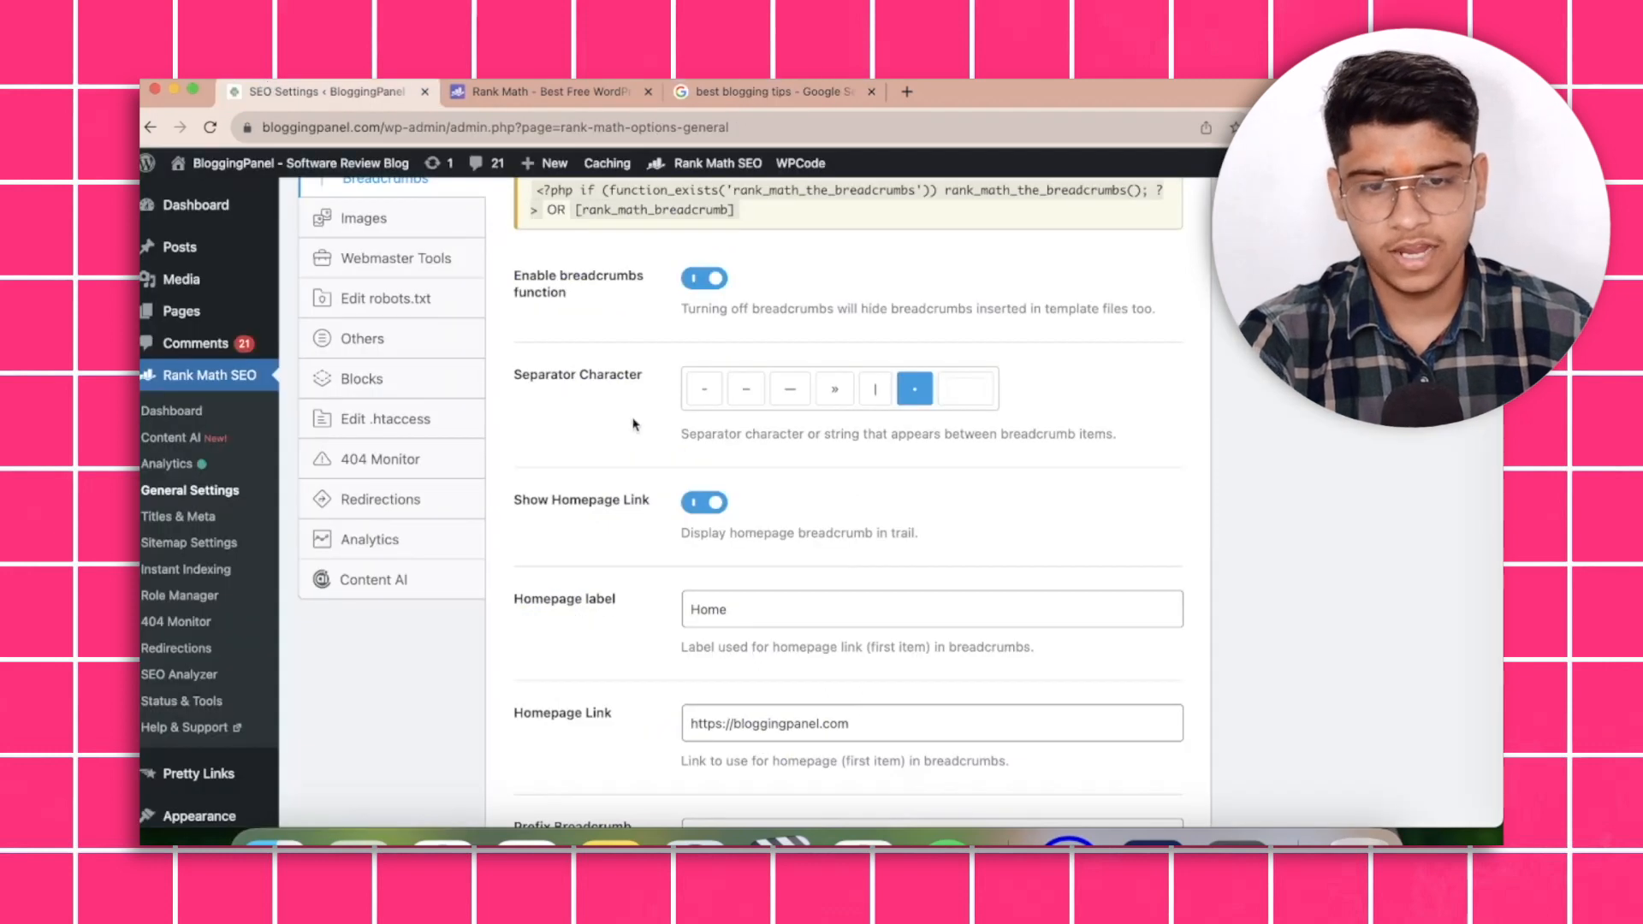
Keep breadcrumbs, the homepage link and Show Category(s) on, leave Hide Post Title and Hide Taxonomy Name off, and save the breadcrumb settings.
{"action": "scroll", "coordinate": [634, 425], "scroll_direction": "down", "scroll_amount": 2}
{"action": "scroll", "coordinate": [635, 425], "scroll_direction": "down", "scroll_amount": 6}
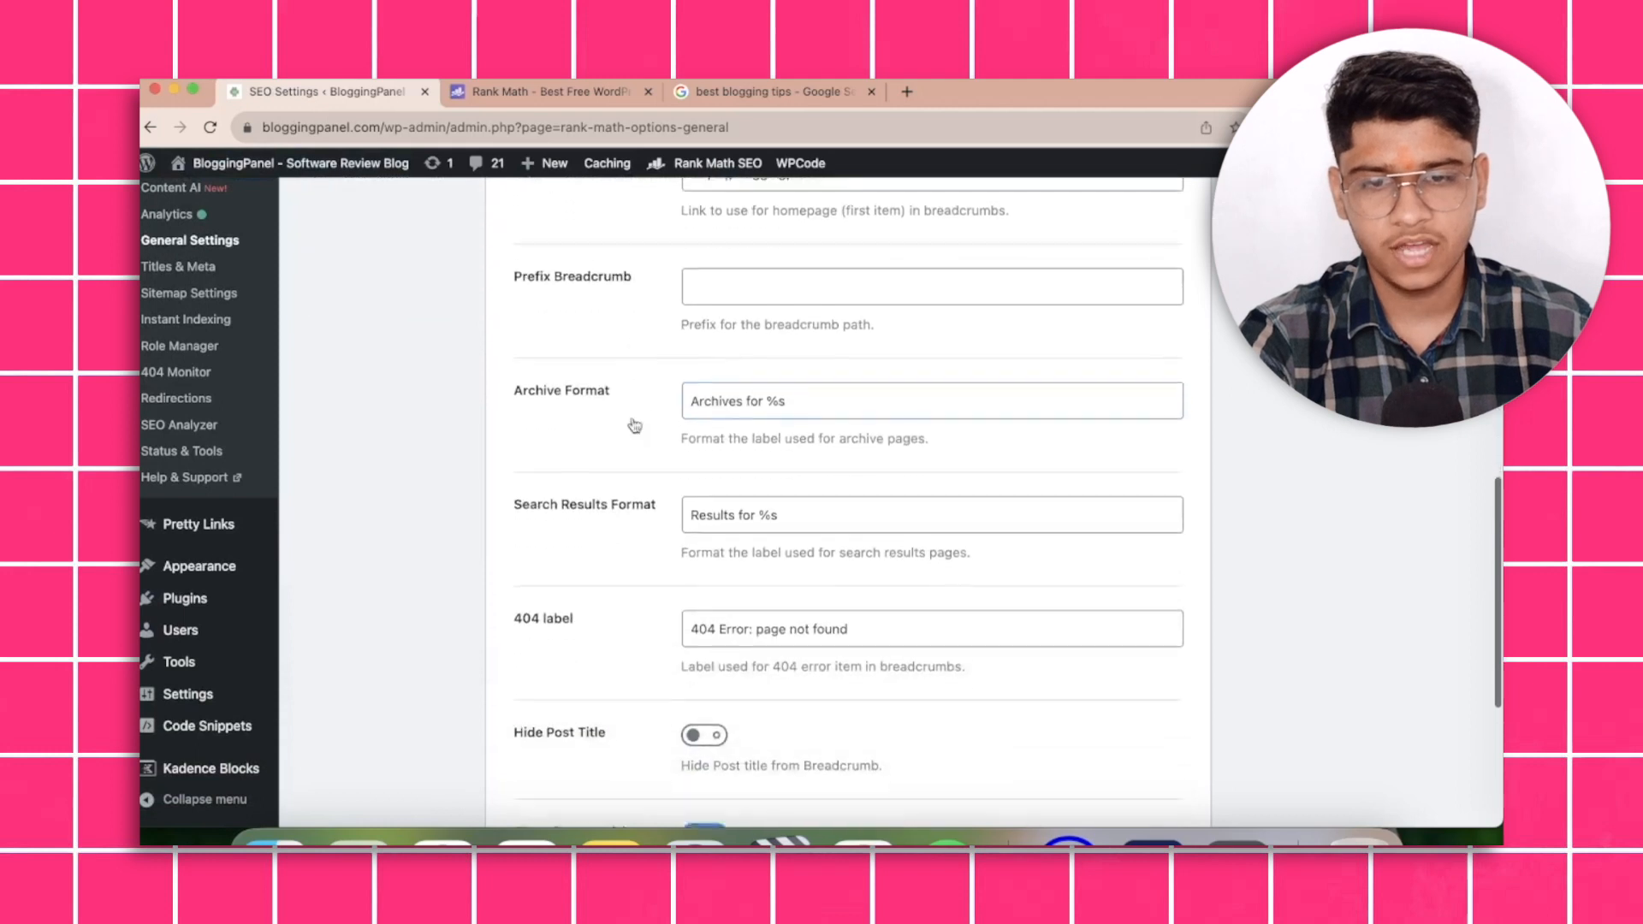
{"action": "scroll", "coordinate": [634, 425], "scroll_direction": "down", "scroll_amount": 1}
{"action": "scroll", "coordinate": [634, 425], "scroll_direction": "down", "scroll_amount": 1}
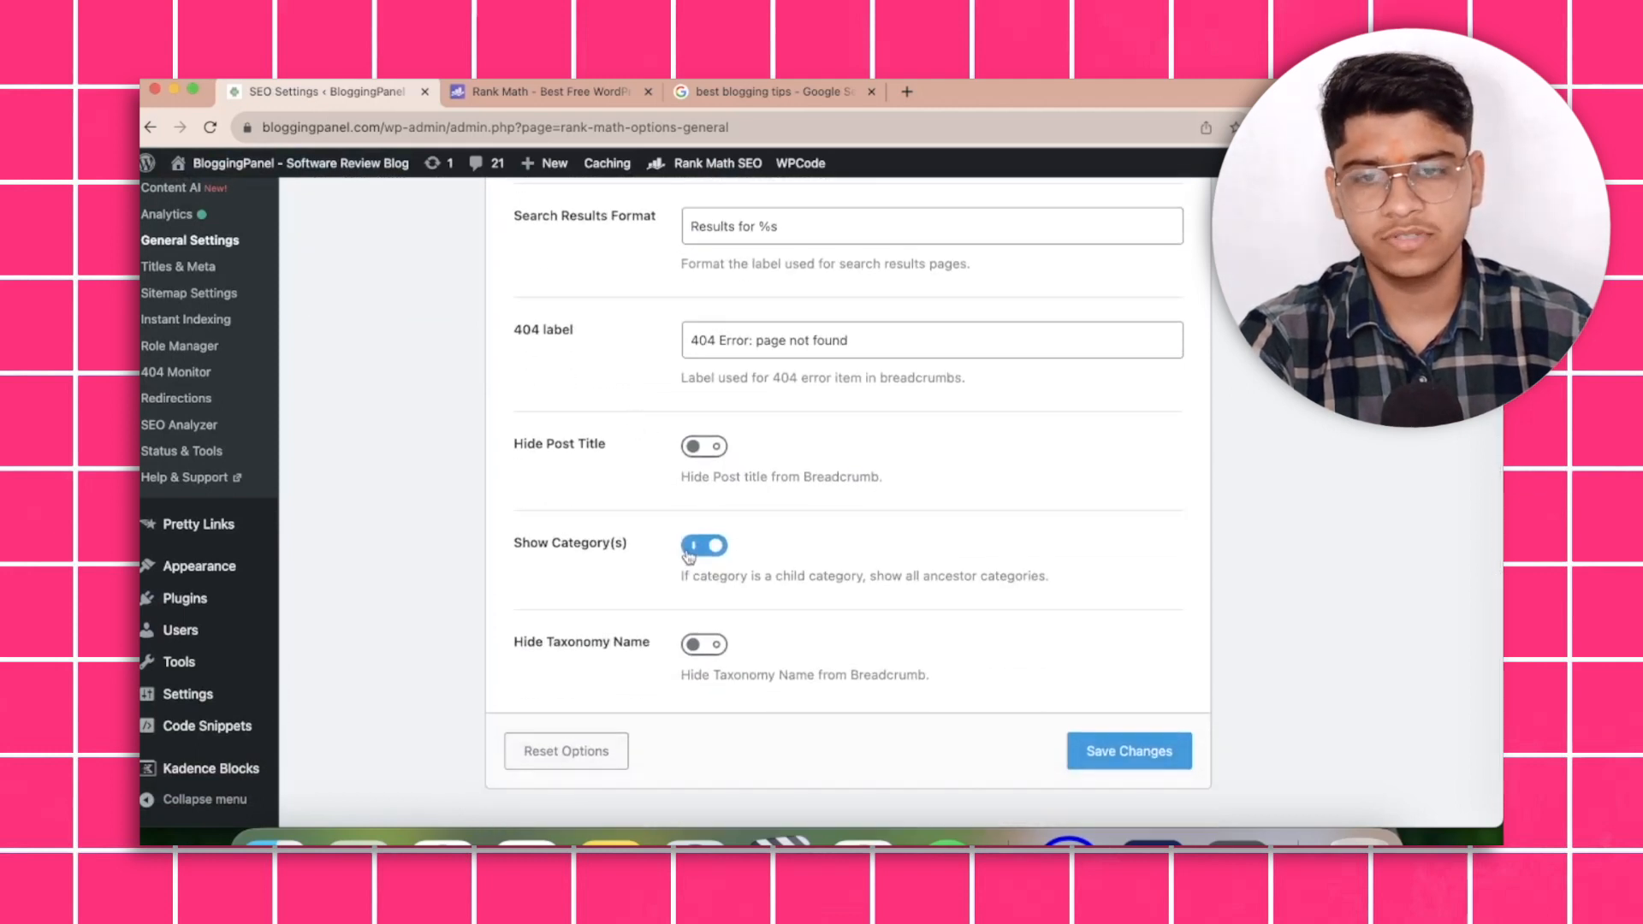
{"action": "left_click", "coordinate": [1132, 753]}
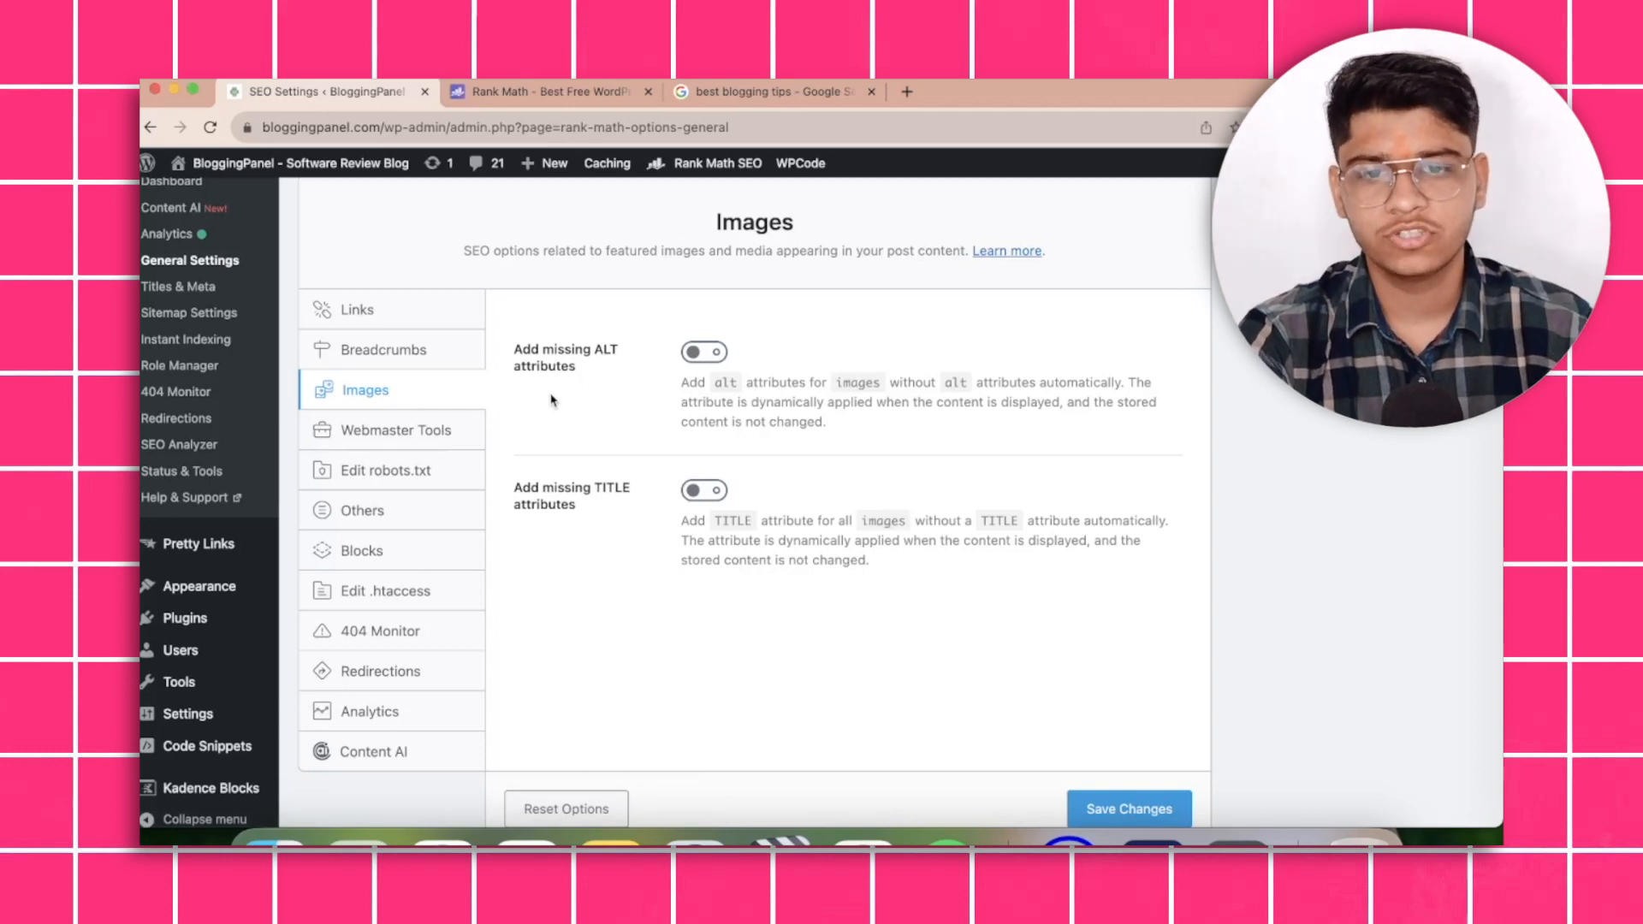
Open the Webmaster Tools settings and look over the verification fields, from Google Search Console down to Custom Webmaster Tags.
{"action": "left_click", "coordinate": [316, 437]}
{"action": "scroll", "coordinate": [408, 444], "scroll_direction": "down", "scroll_amount": 2}
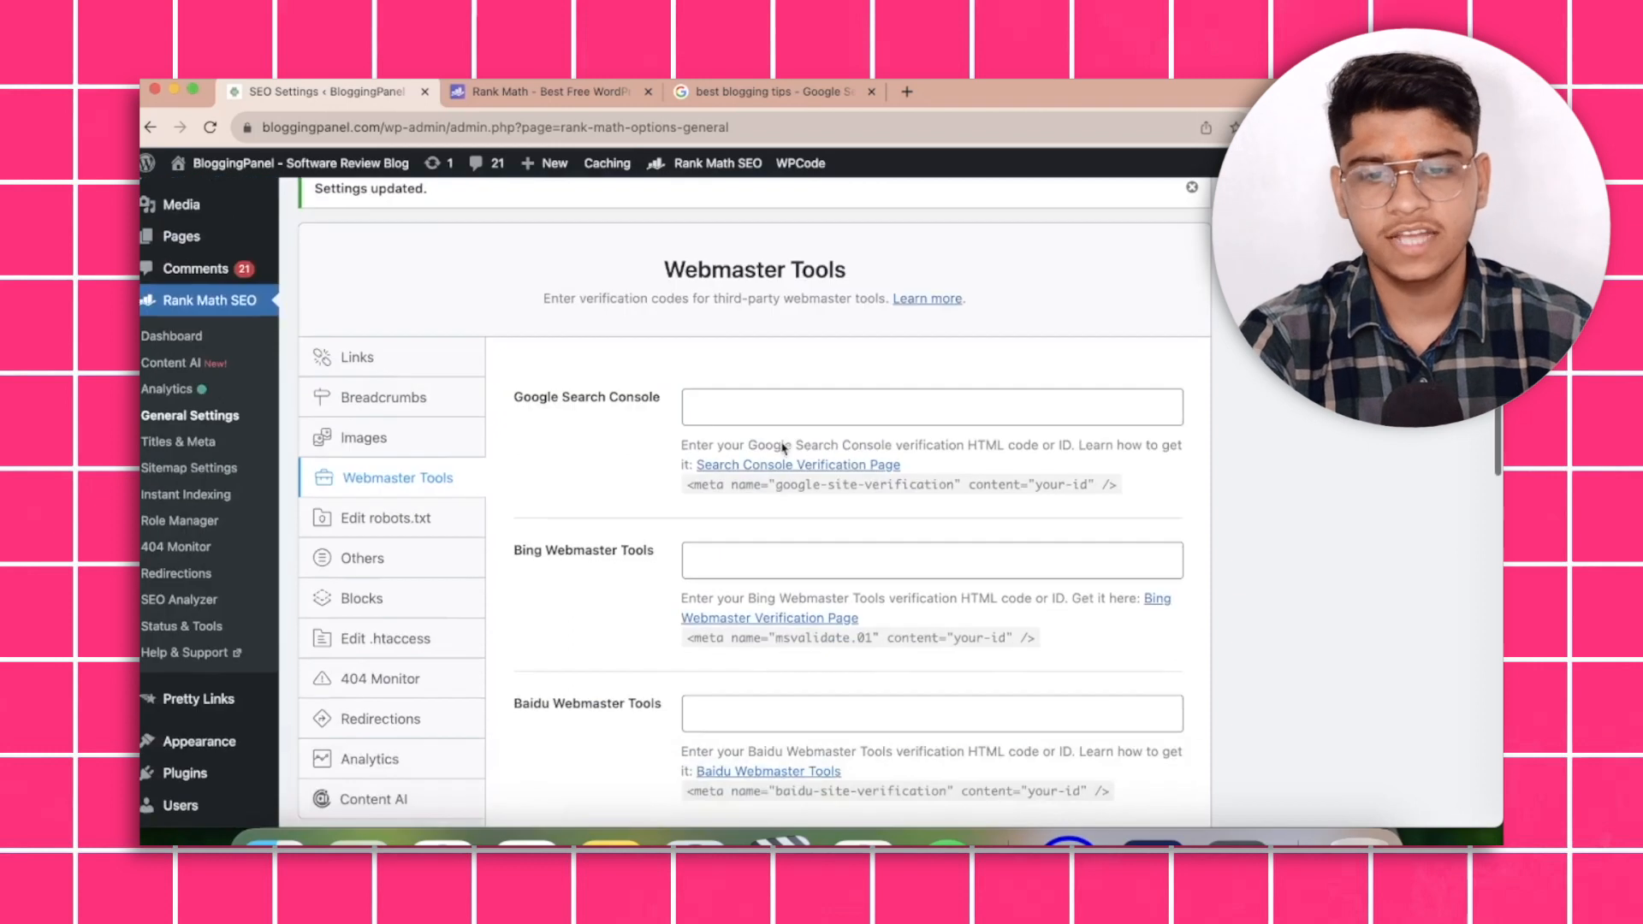
{"action": "scroll", "coordinate": [780, 441], "scroll_direction": "down", "scroll_amount": 10}
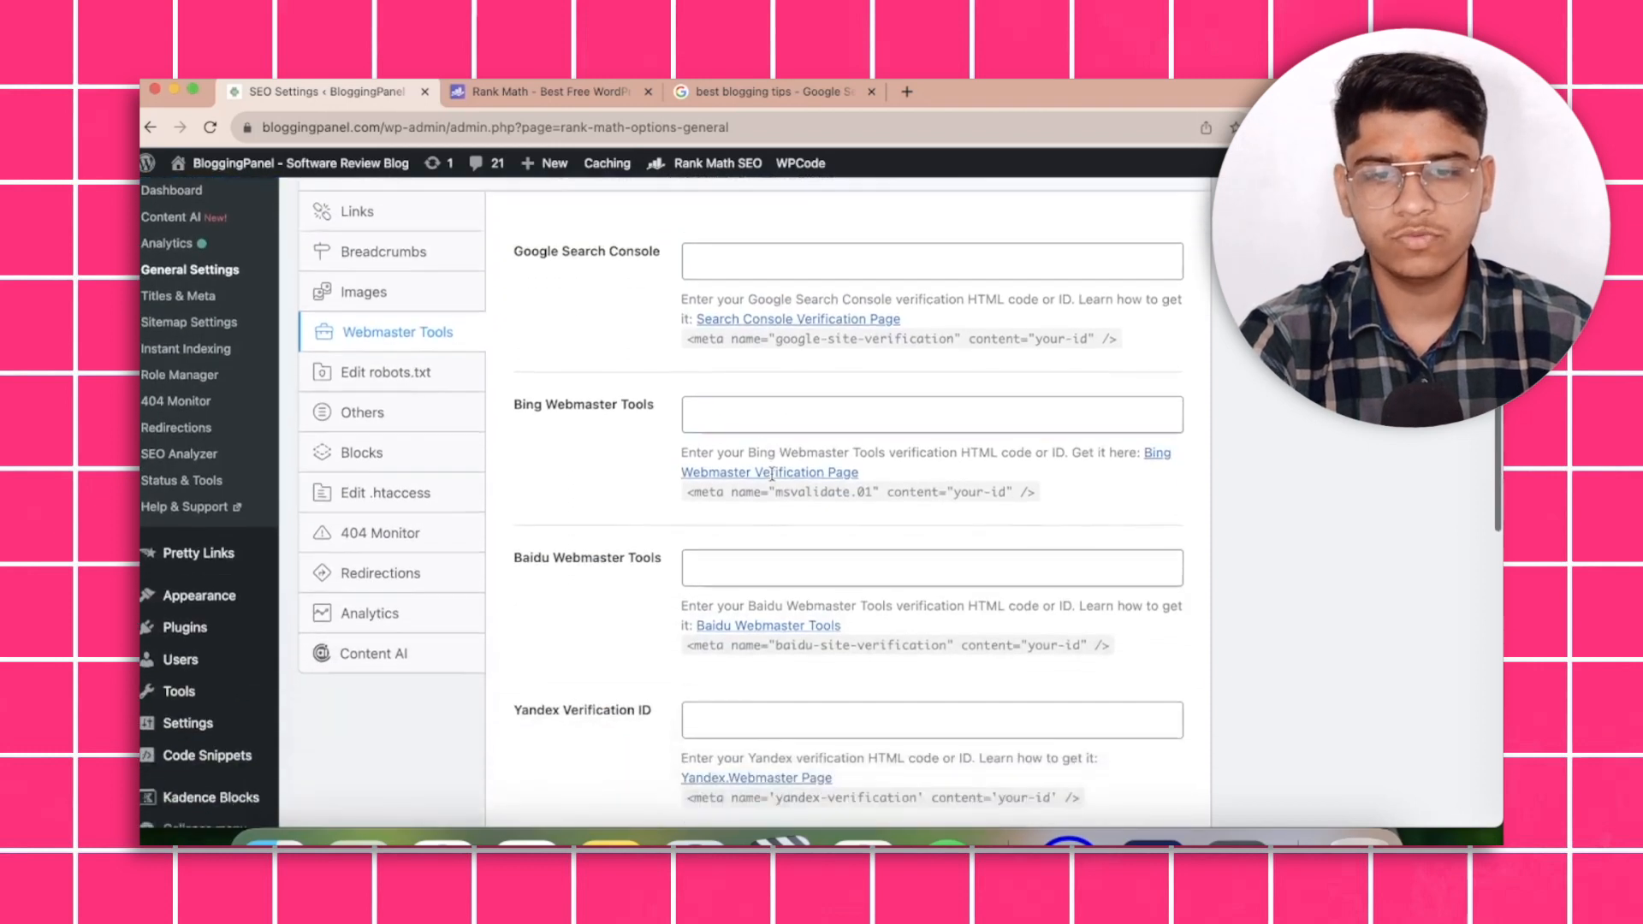
{"action": "scroll", "coordinate": [773, 481], "scroll_direction": "down", "scroll_amount": 7}
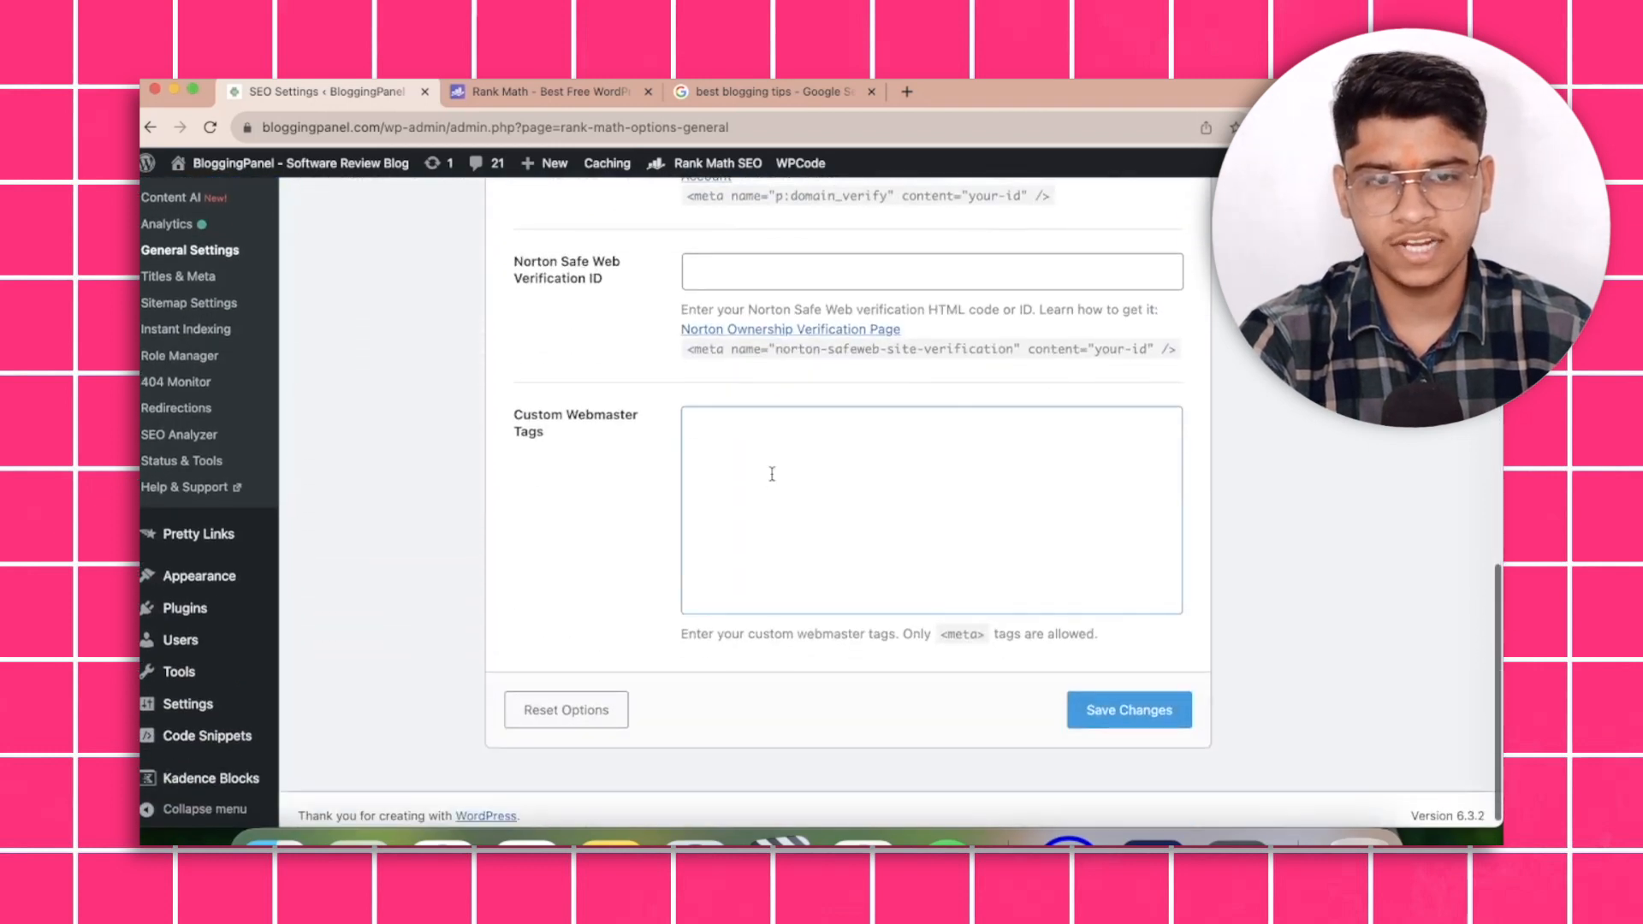
{"action": "scroll", "coordinate": [759, 438], "scroll_direction": "up", "scroll_amount": 14}
{"action": "left_click", "coordinate": [725, 306]}
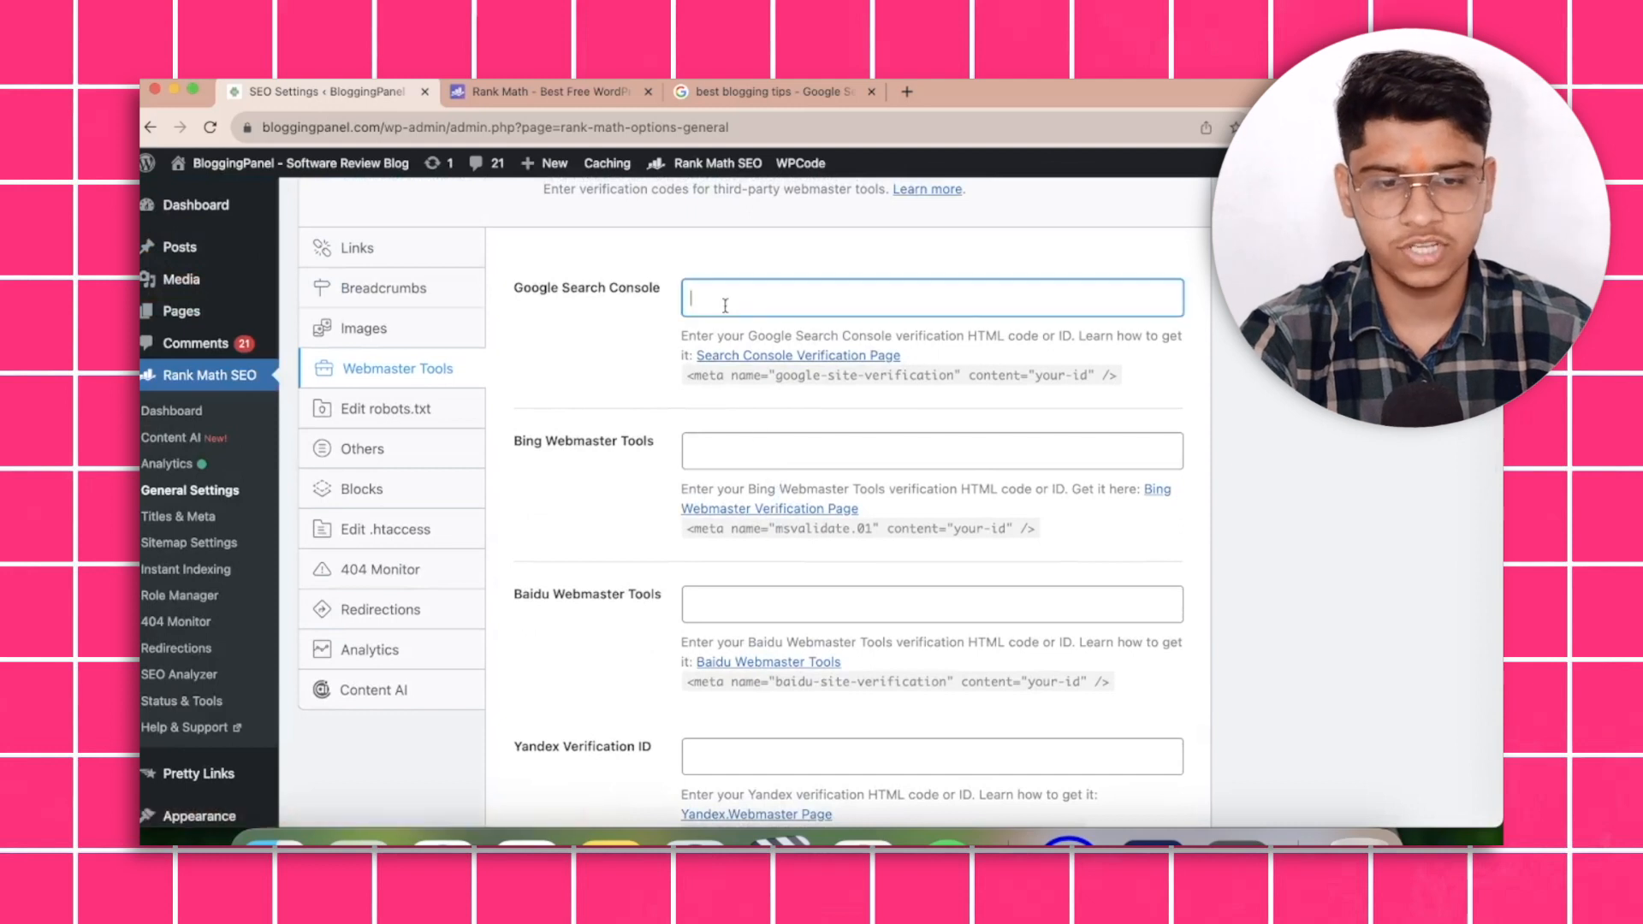
{"action": "scroll", "coordinate": [835, 385], "scroll_direction": "down", "scroll_amount": 15}
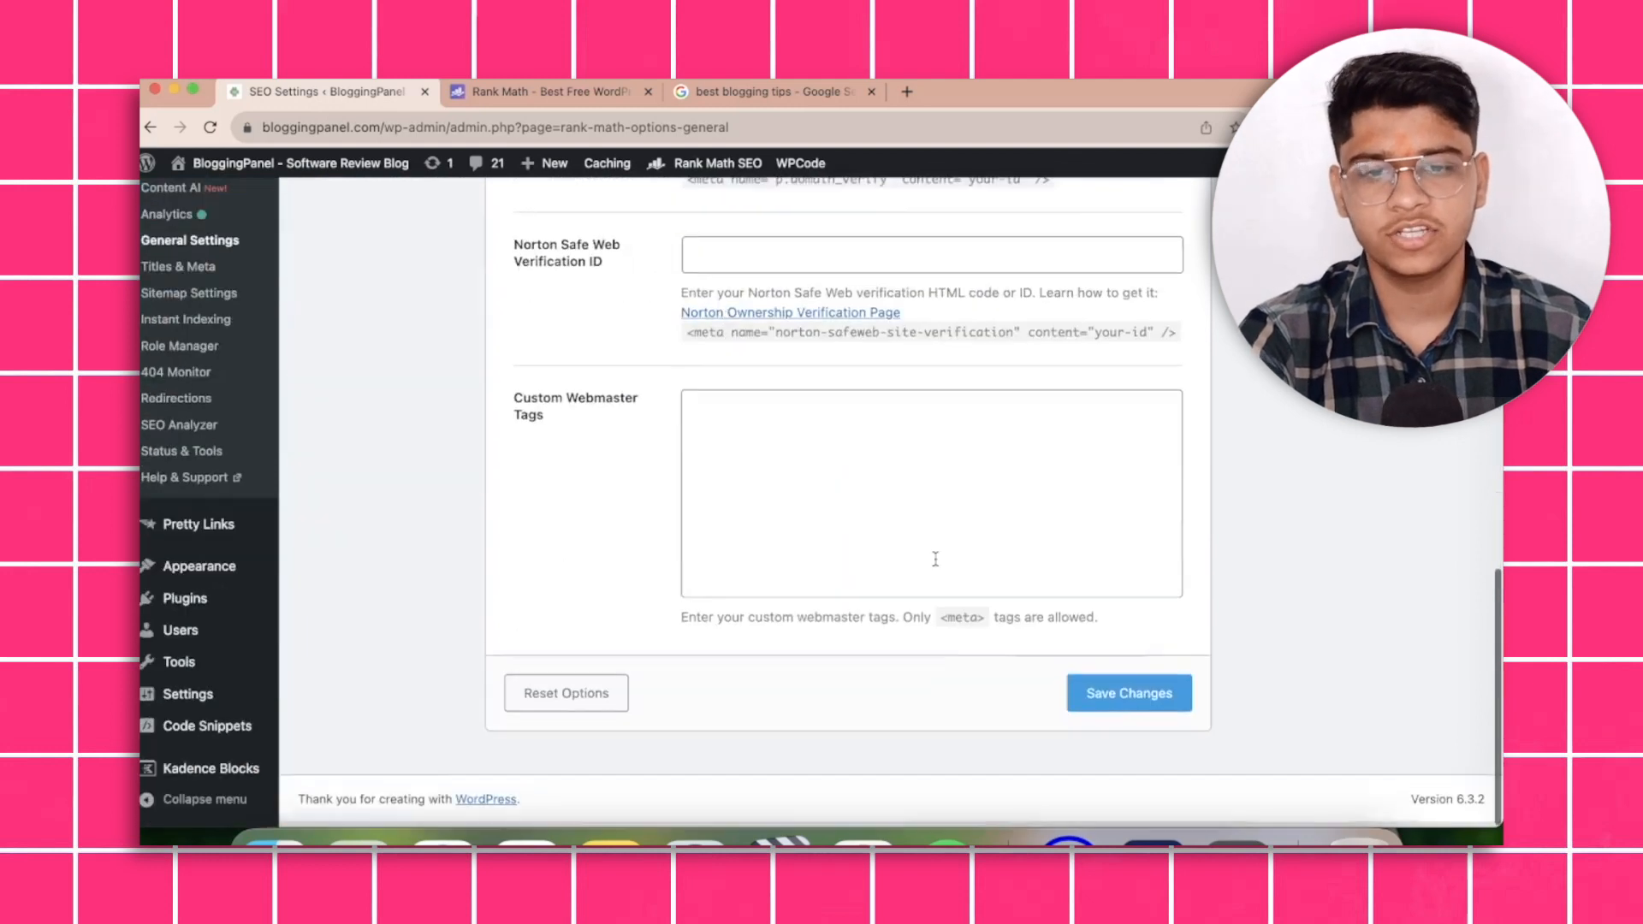
{"action": "scroll", "coordinate": [777, 519], "scroll_direction": "up", "scroll_amount": 15}
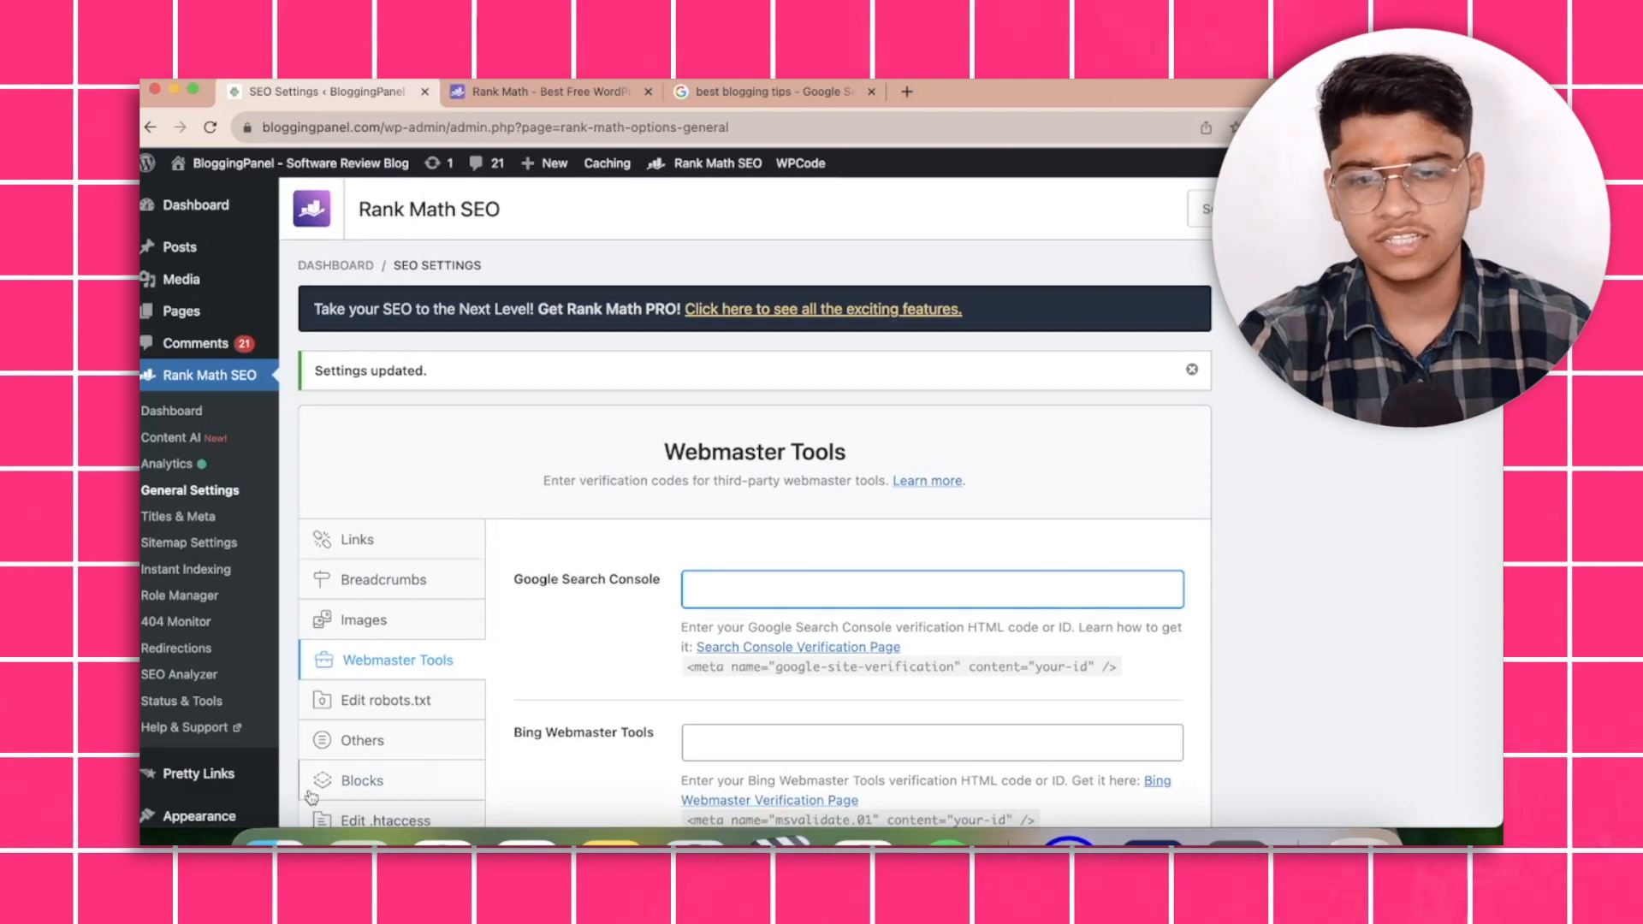
Open the robots.txt editor in the general settings and look over its sitemap line and Disallow rules.
{"action": "scroll", "coordinate": [757, 471], "scroll_direction": "down", "scroll_amount": 3}
{"action": "left_click", "coordinate": [409, 603]}
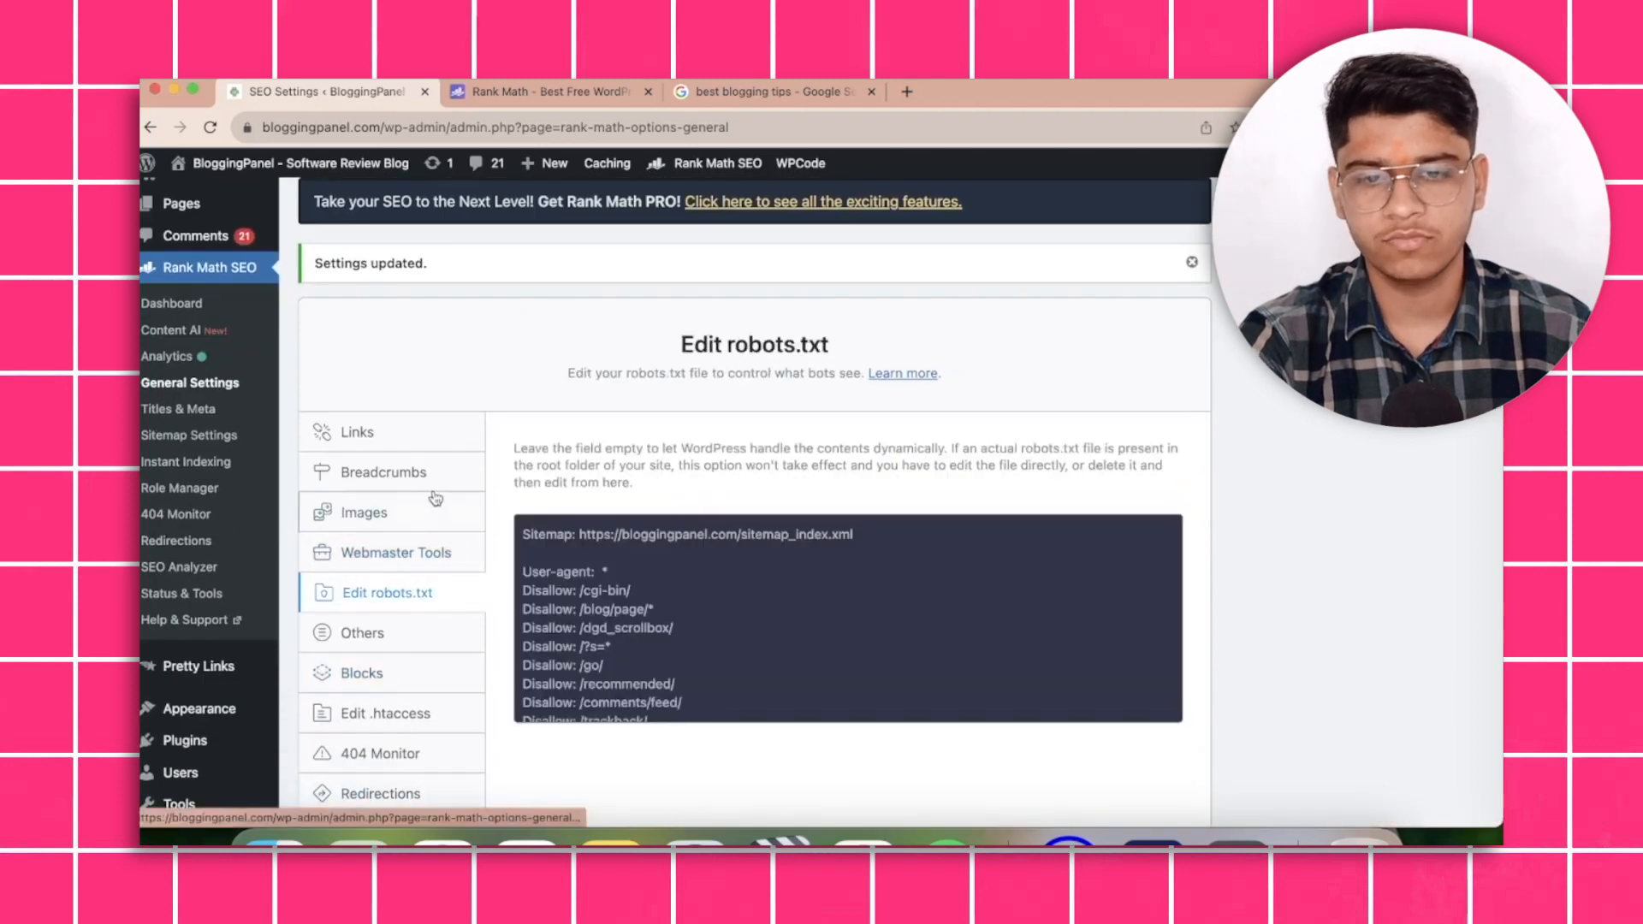
{"action": "scroll", "coordinate": [445, 616], "scroll_direction": "down", "scroll_amount": 1}
{"action": "scroll", "coordinate": [560, 609], "scroll_direction": "down", "scroll_amount": 5}
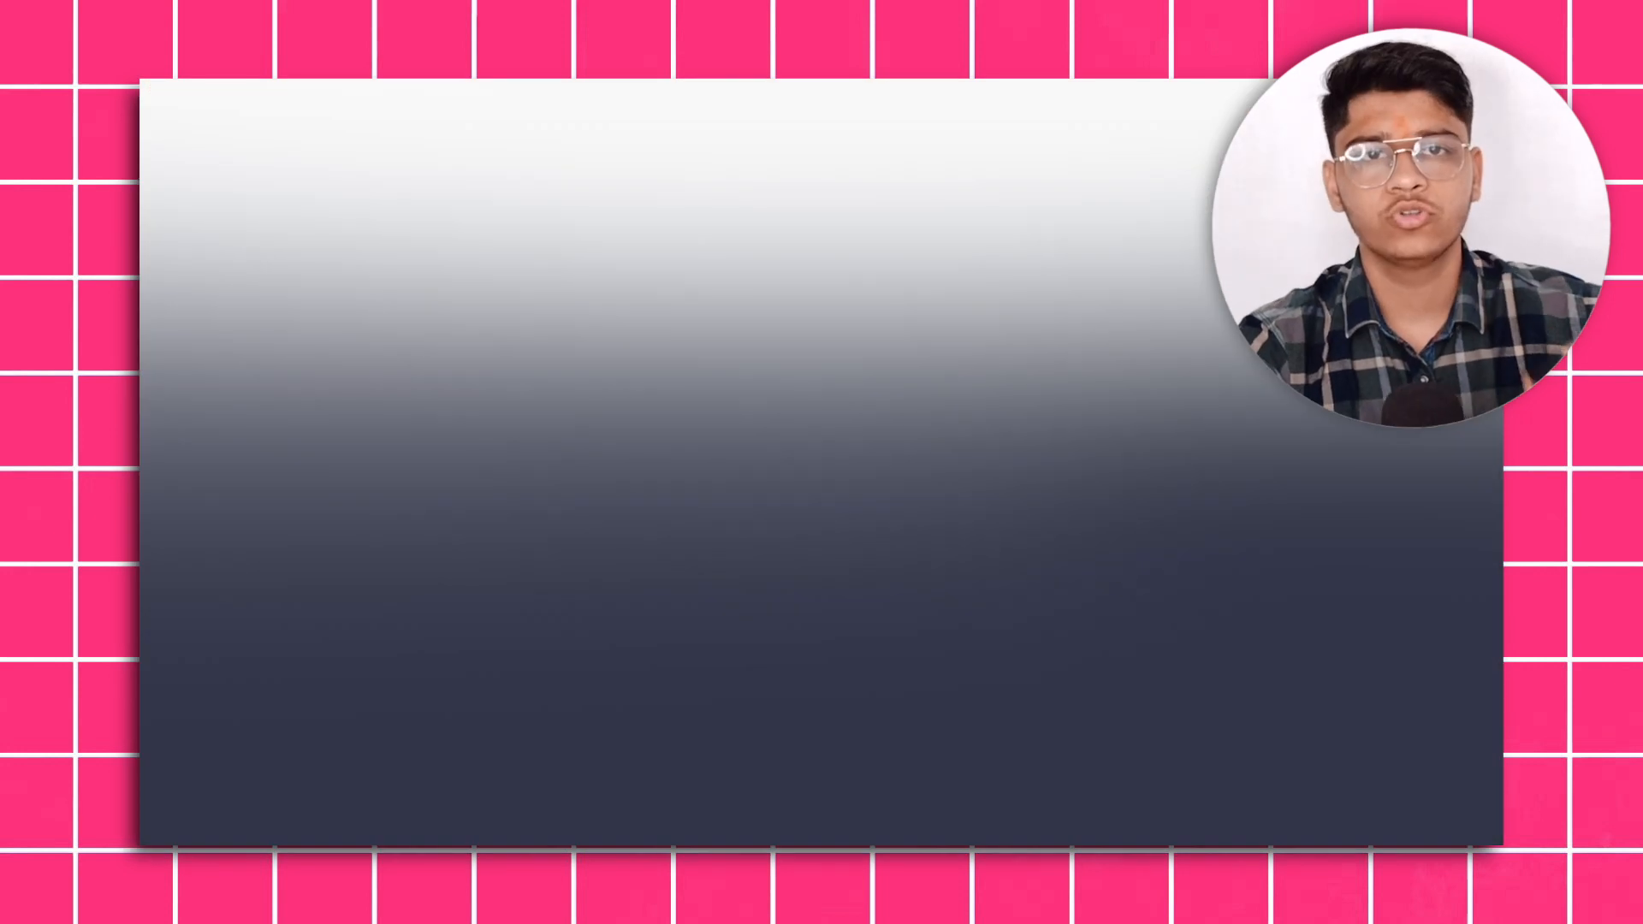
{"action": "left_click", "coordinate": [733, 101]}
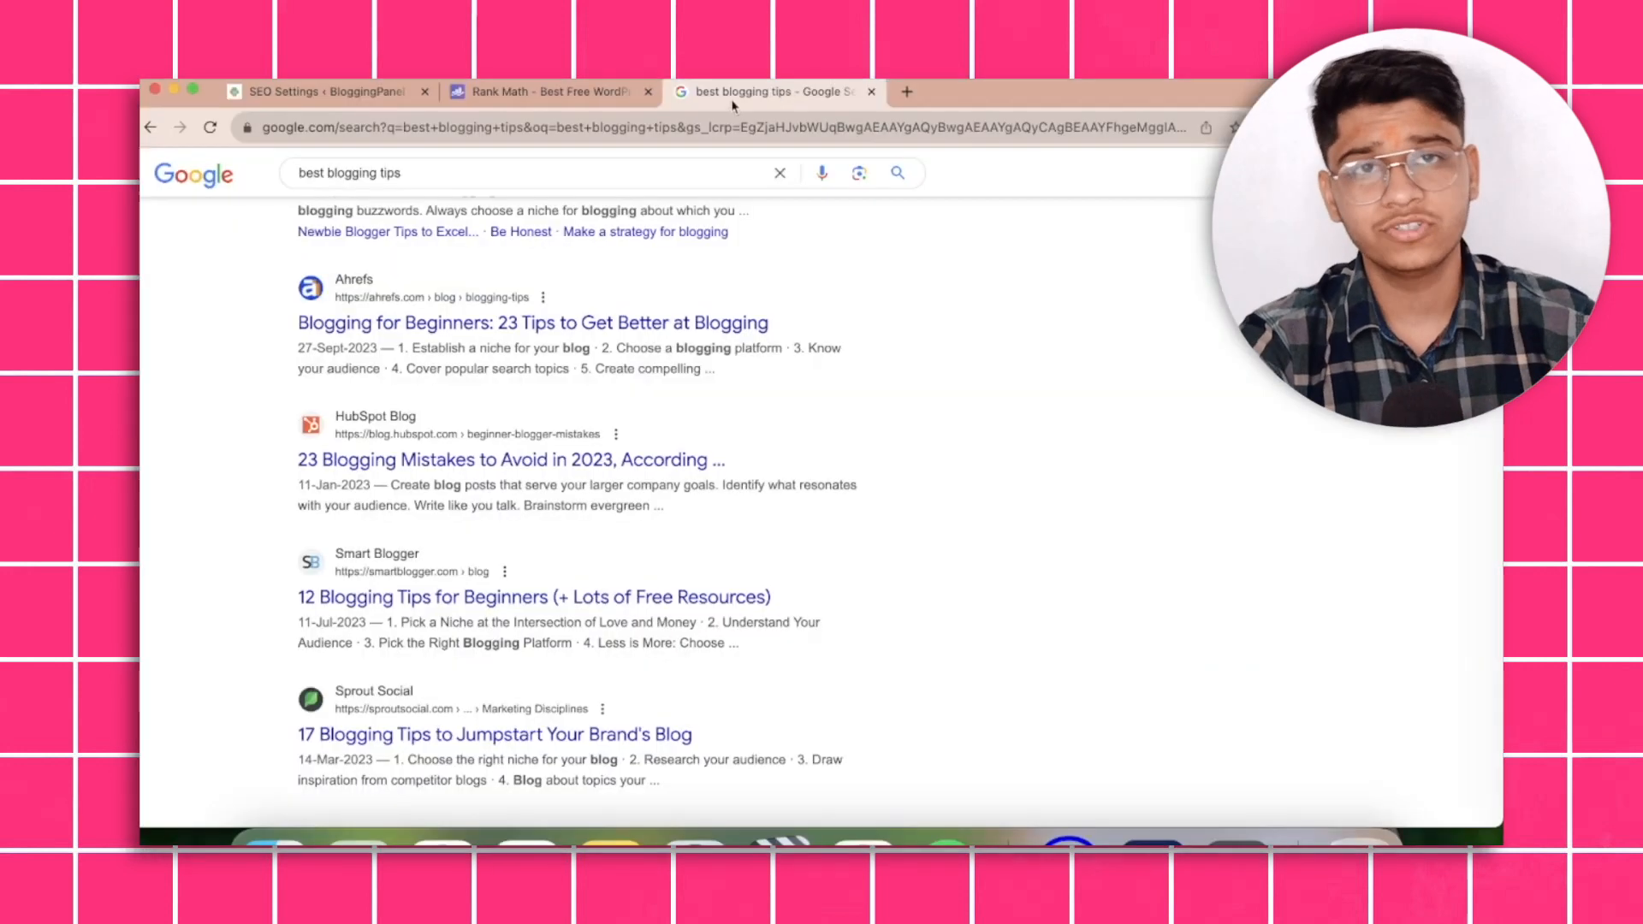
{"action": "left_click", "coordinate": [906, 91]}
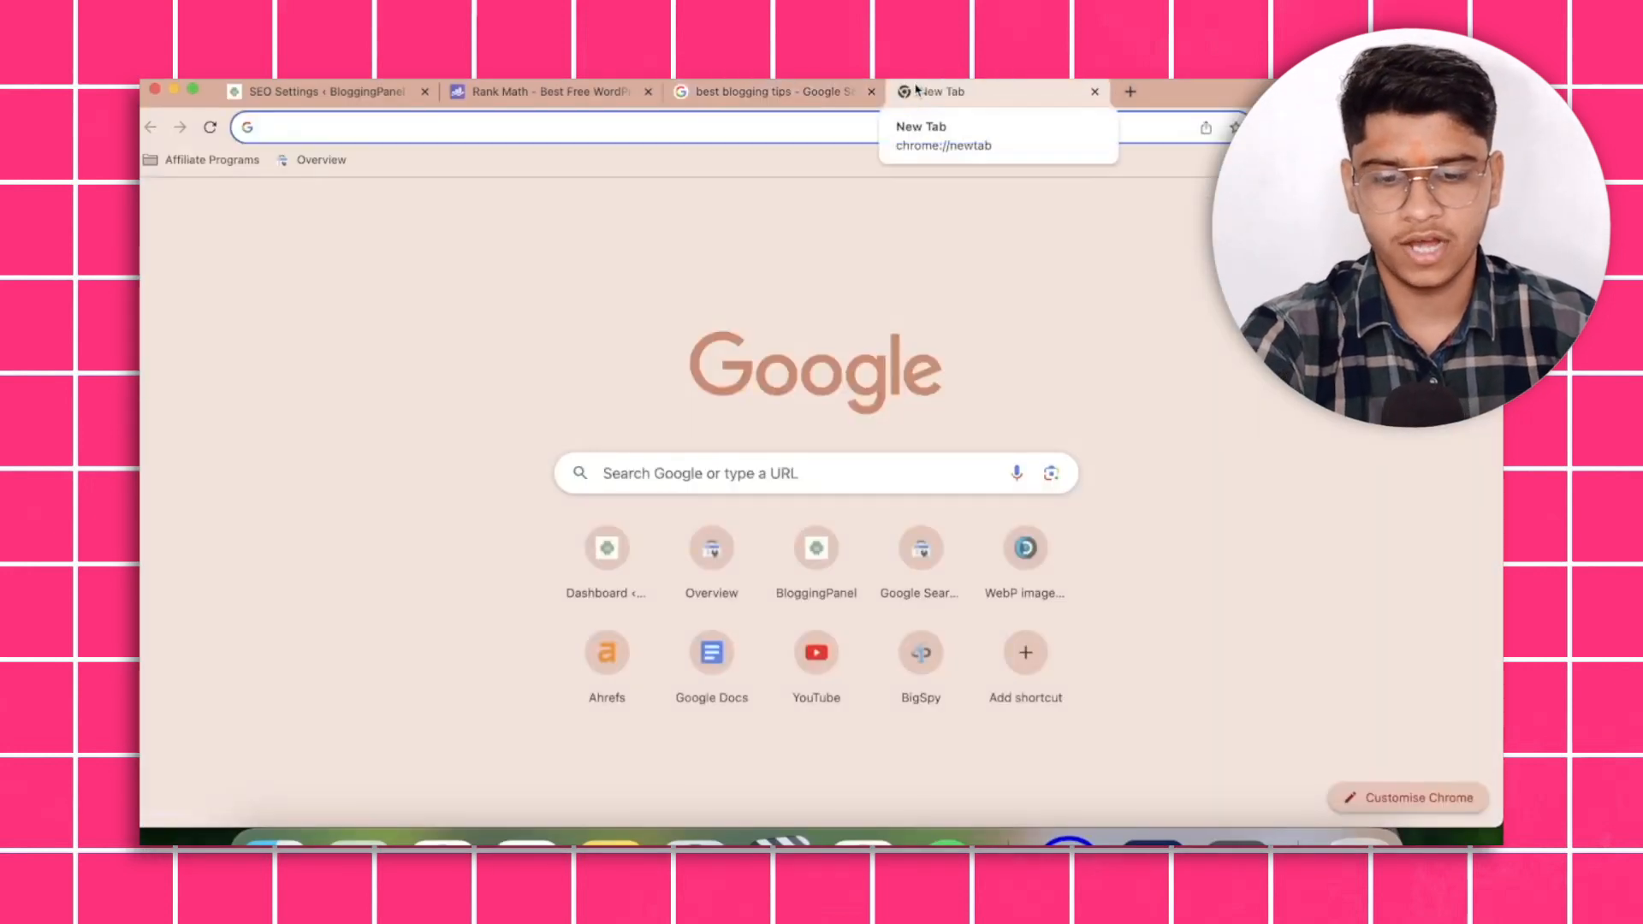
{"action": "left_click", "coordinate": [836, 126]}
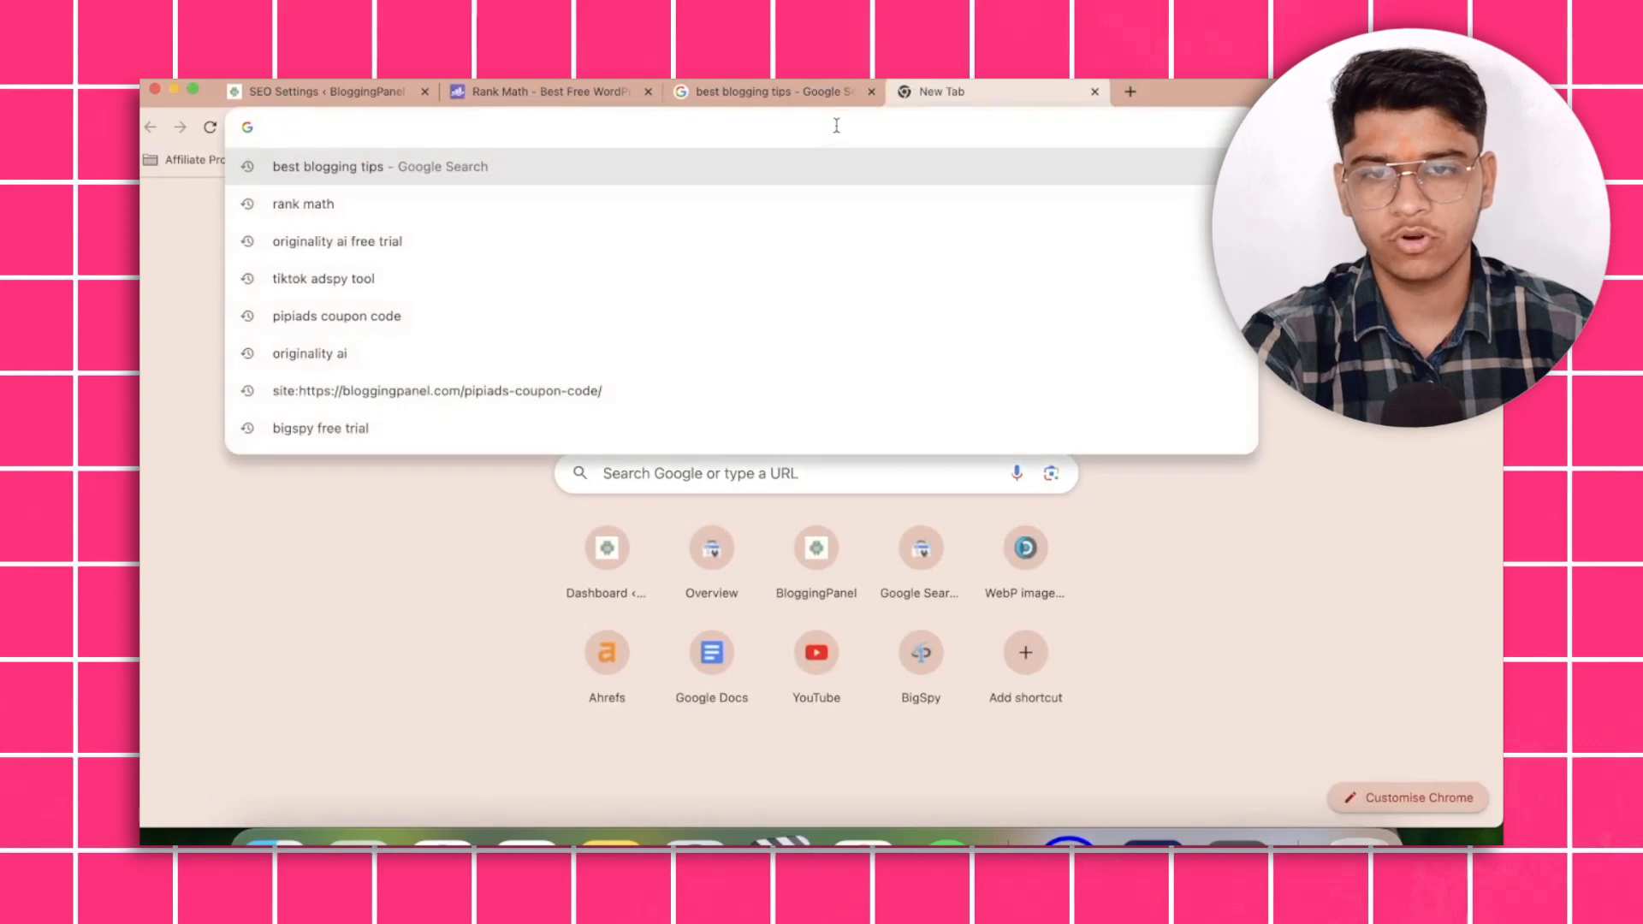
{"action": "type", "text": "https://uniqeblog.com/sitemap_index.xml"}
{"action": "left_click_drag", "start_coordinate": [412, 128], "coordinate": [607, 116]}
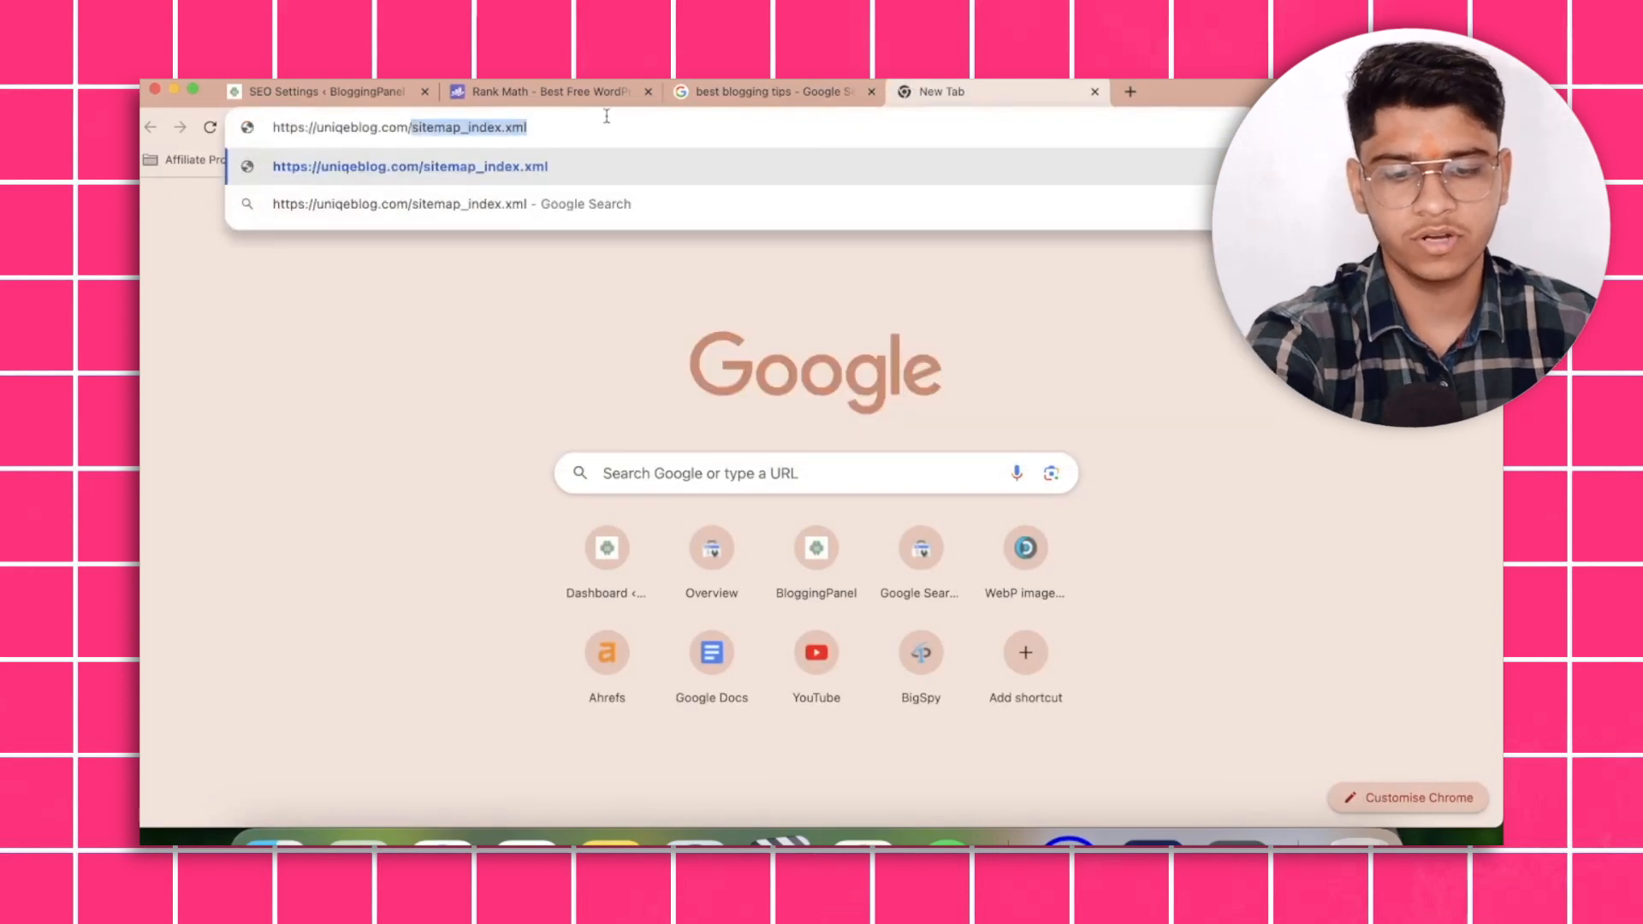
{"action": "type", "text": "robo"}
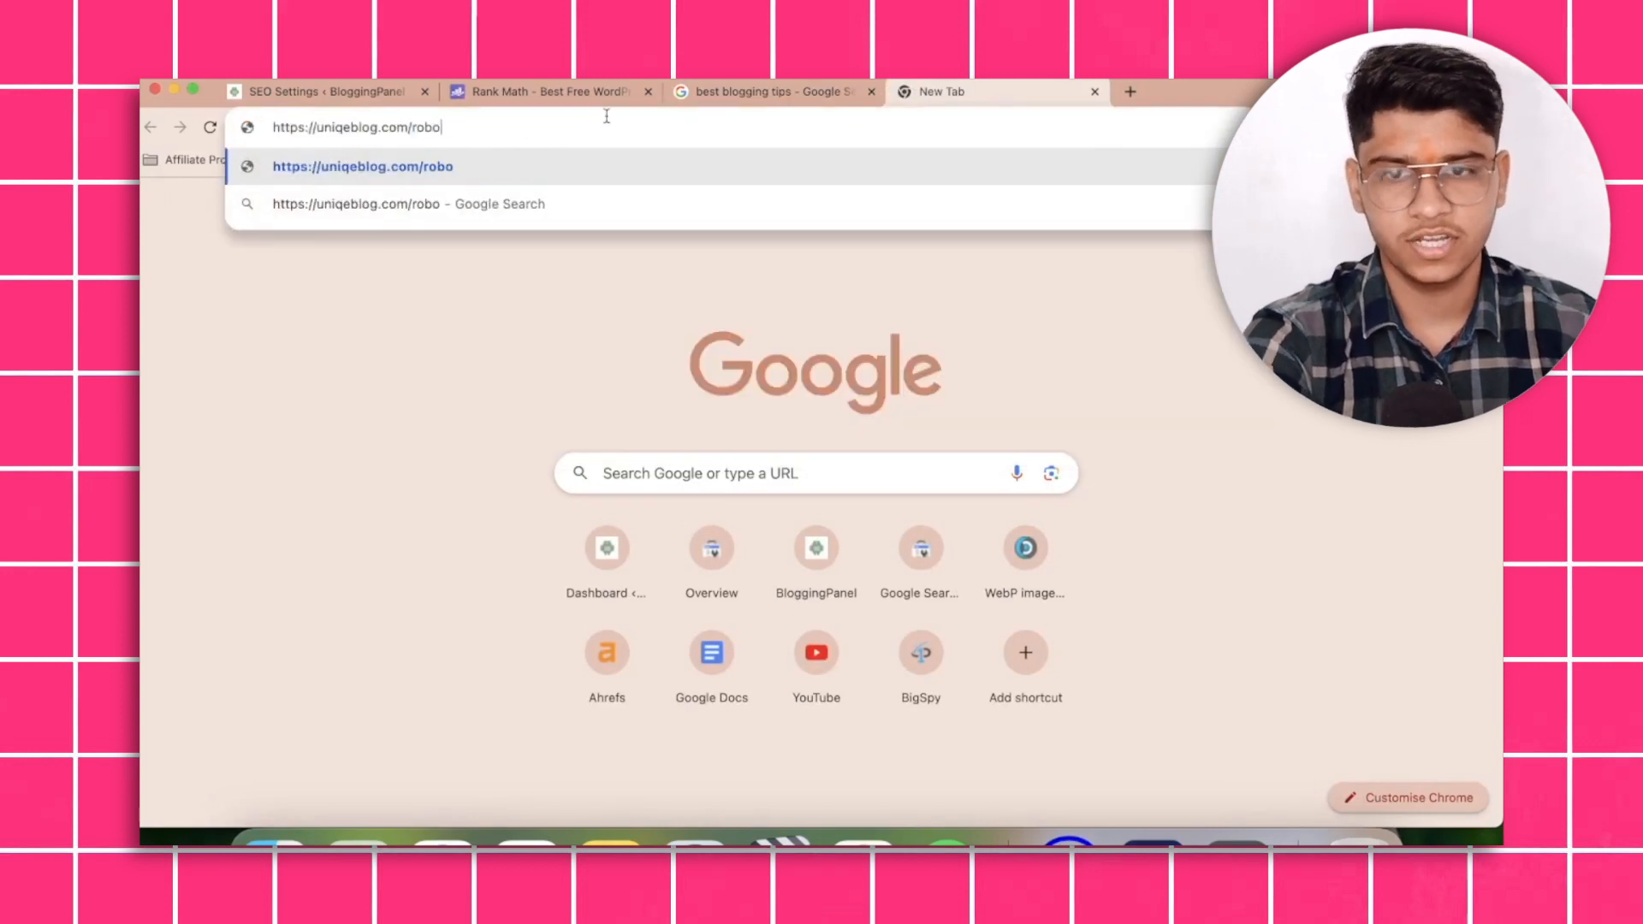
{"action": "type", "text": "ts.tx"}
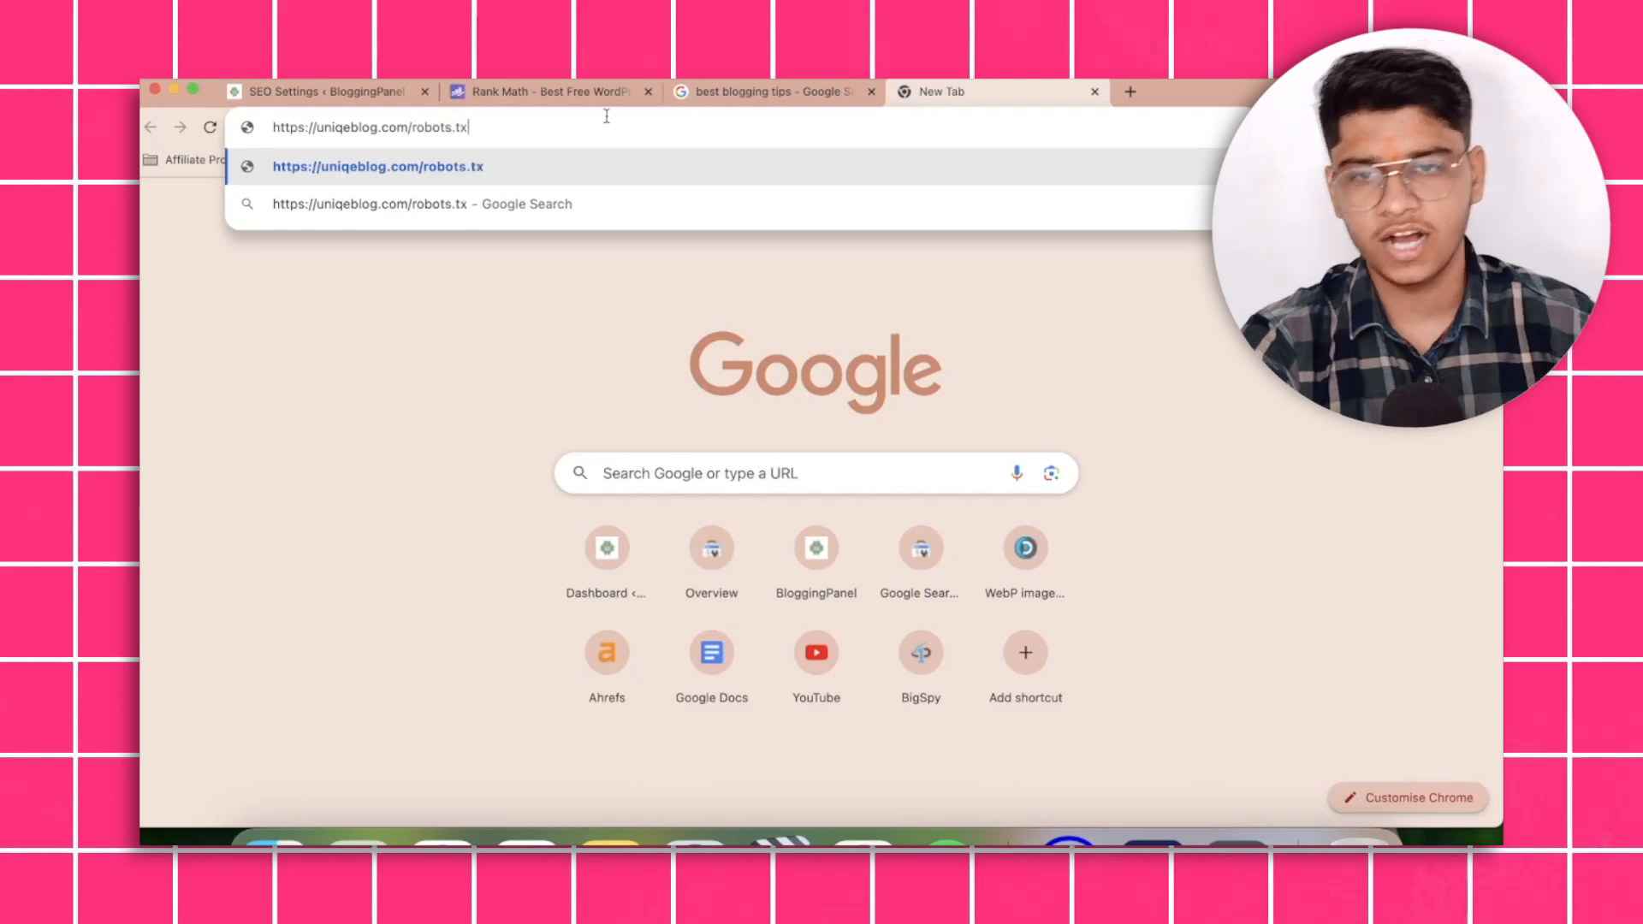
{"action": "type", "text": "t"}
{"action": "key", "text": "Return"}
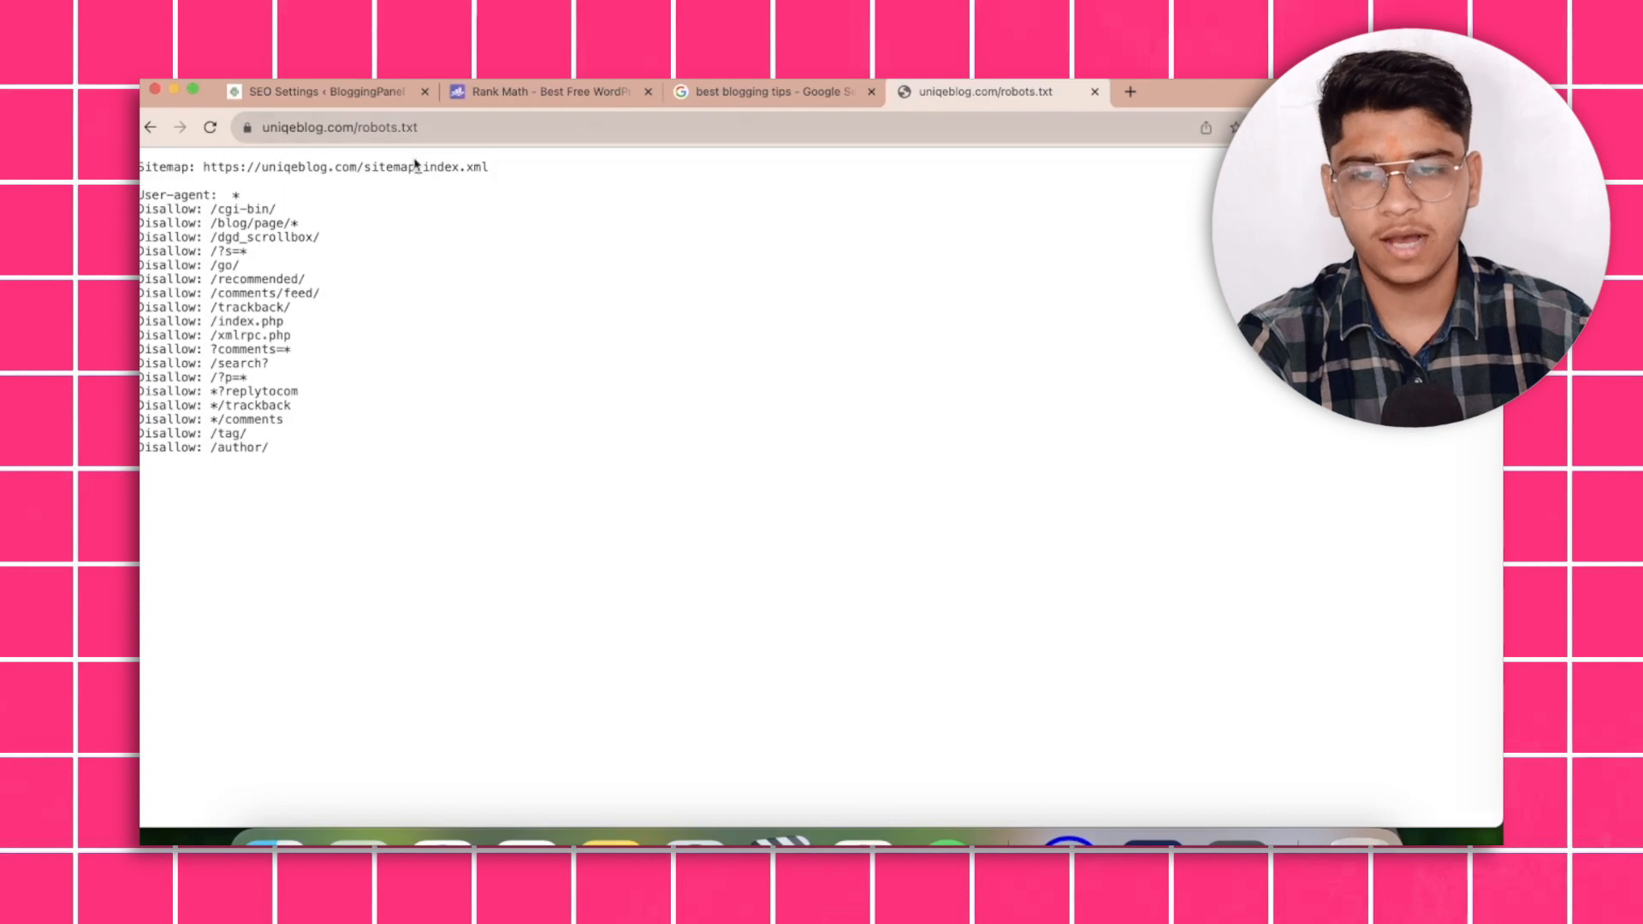
Examine the sitemap line, the User-agent line and the Disallow rules in uniqeblog.com's robots.txt.
{"action": "left_click_drag", "start_coordinate": [275, 451], "coordinate": [139, 195]}
{"action": "left_click", "coordinate": [142, 196]}
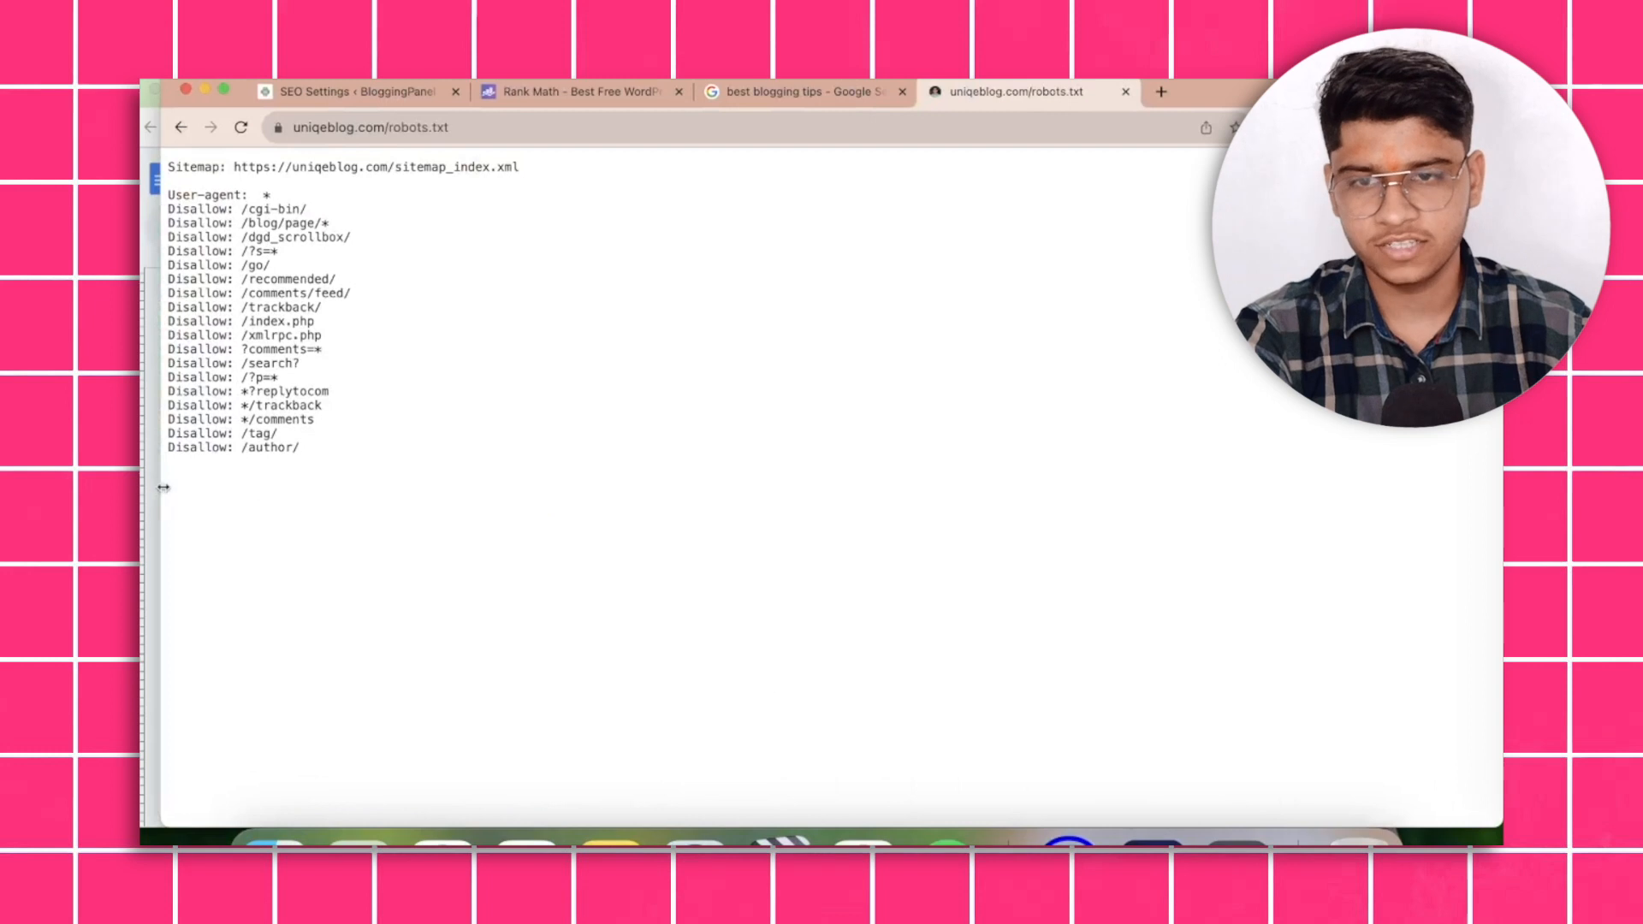
{"action": "left_click_drag", "start_coordinate": [163, 487], "coordinate": [132, 487]}
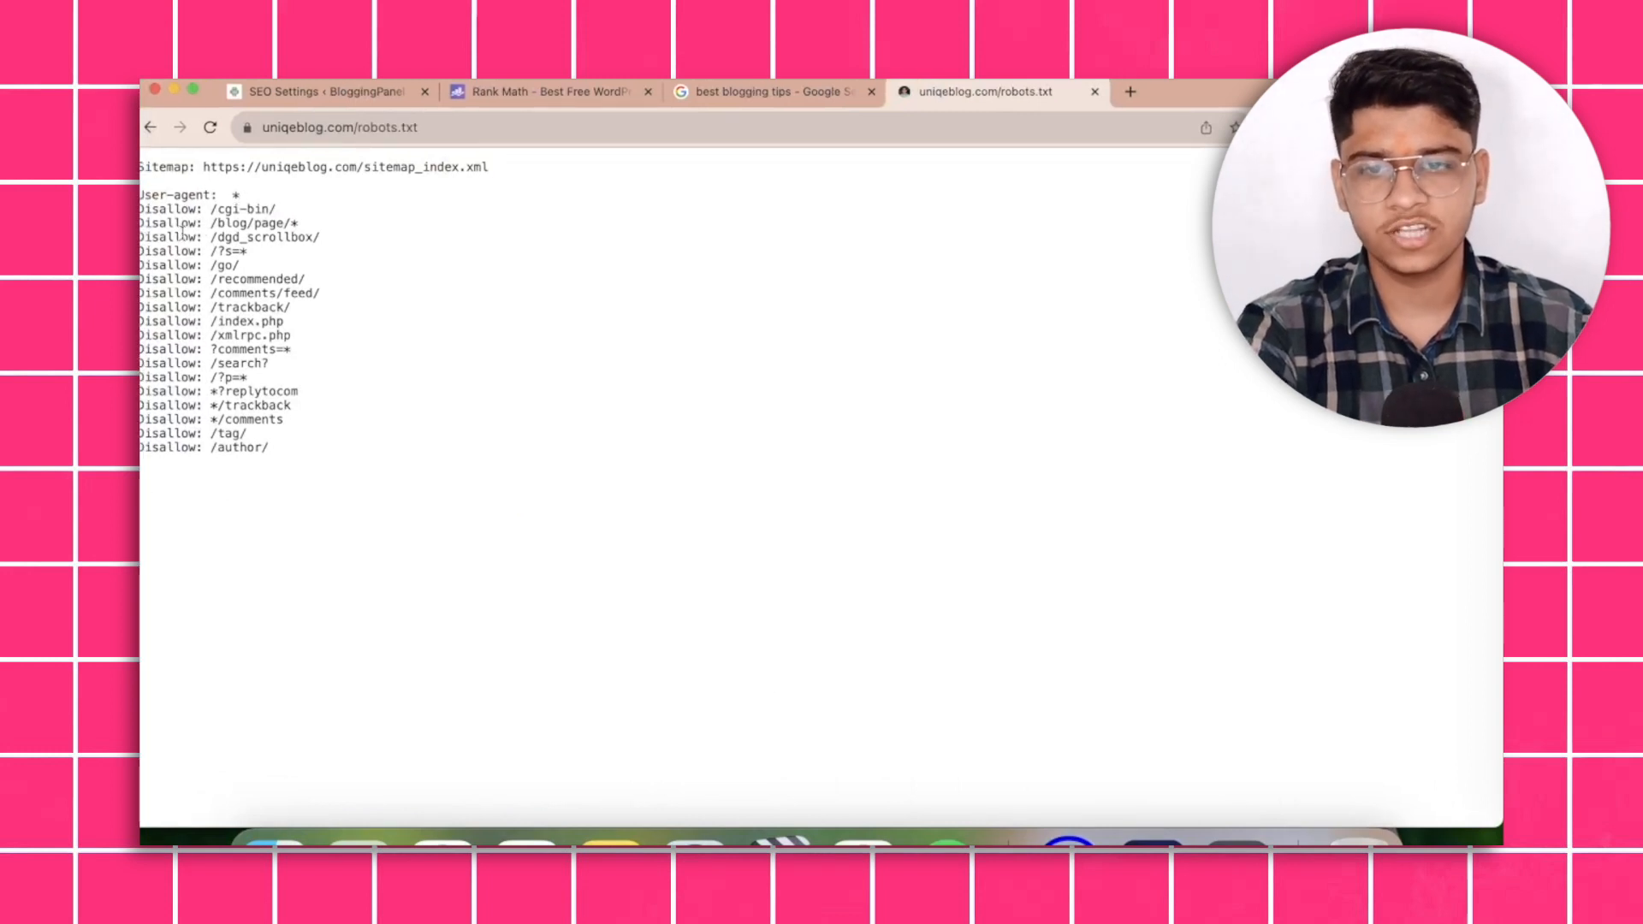
{"action": "left_click_drag", "start_coordinate": [141, 209], "coordinate": [176, 198]}
{"action": "left_click", "coordinate": [182, 214]}
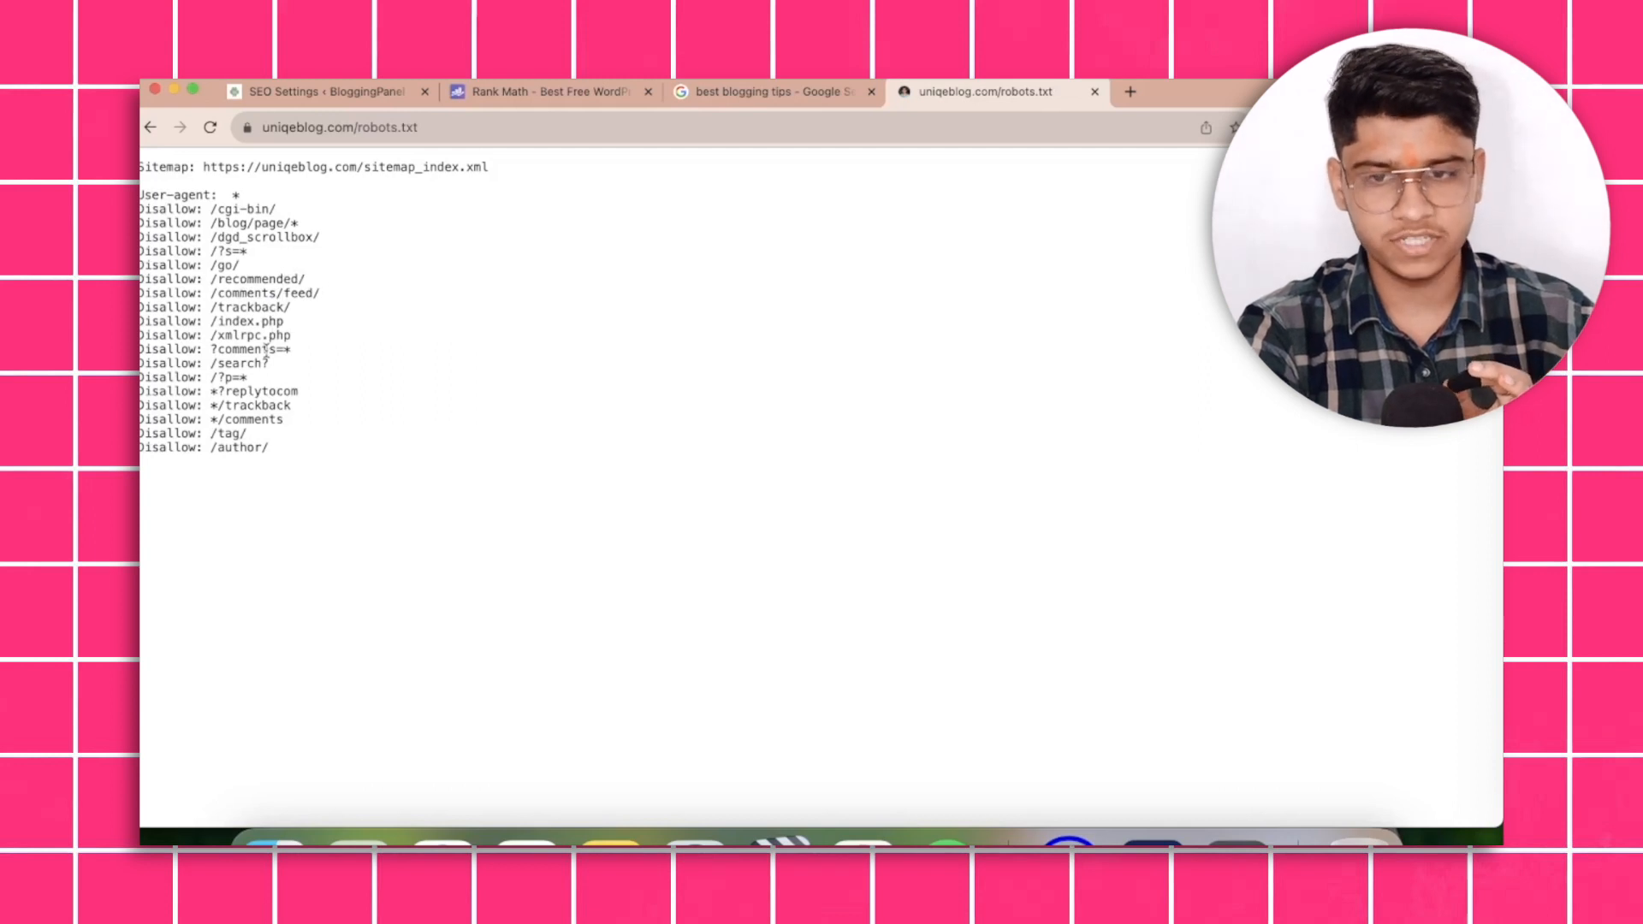
{"action": "left_click_drag", "start_coordinate": [274, 459], "coordinate": [216, 421]}
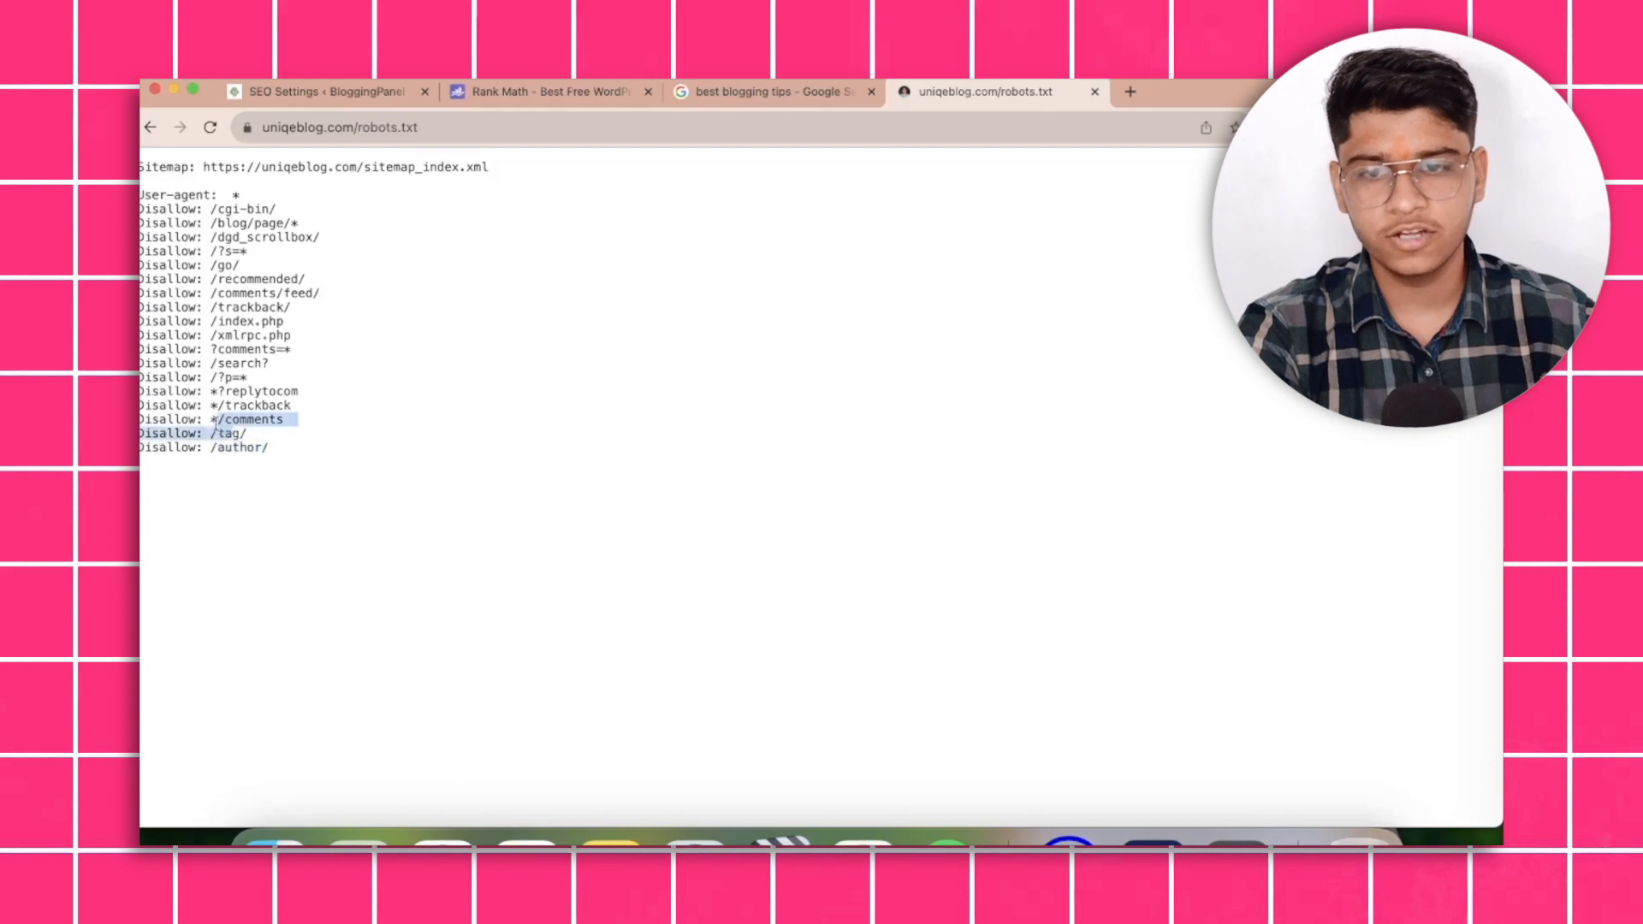
{"action": "left_click", "coordinate": [278, 418]}
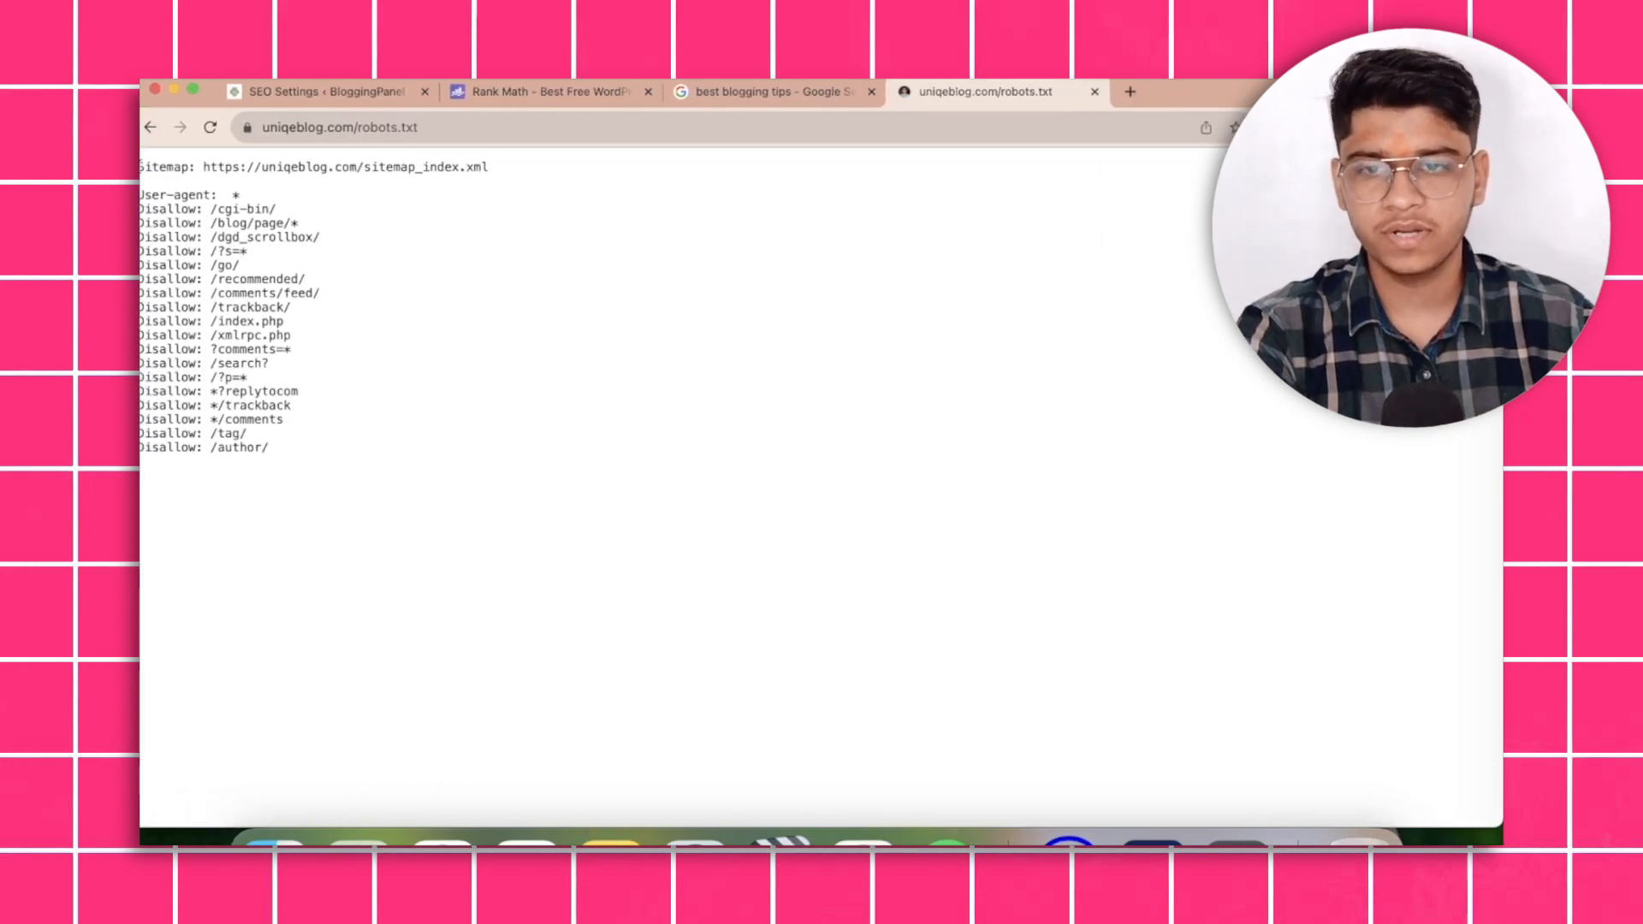
{"action": "left_click_drag", "start_coordinate": [140, 162], "coordinate": [286, 366]}
{"action": "left_click", "coordinate": [286, 366]}
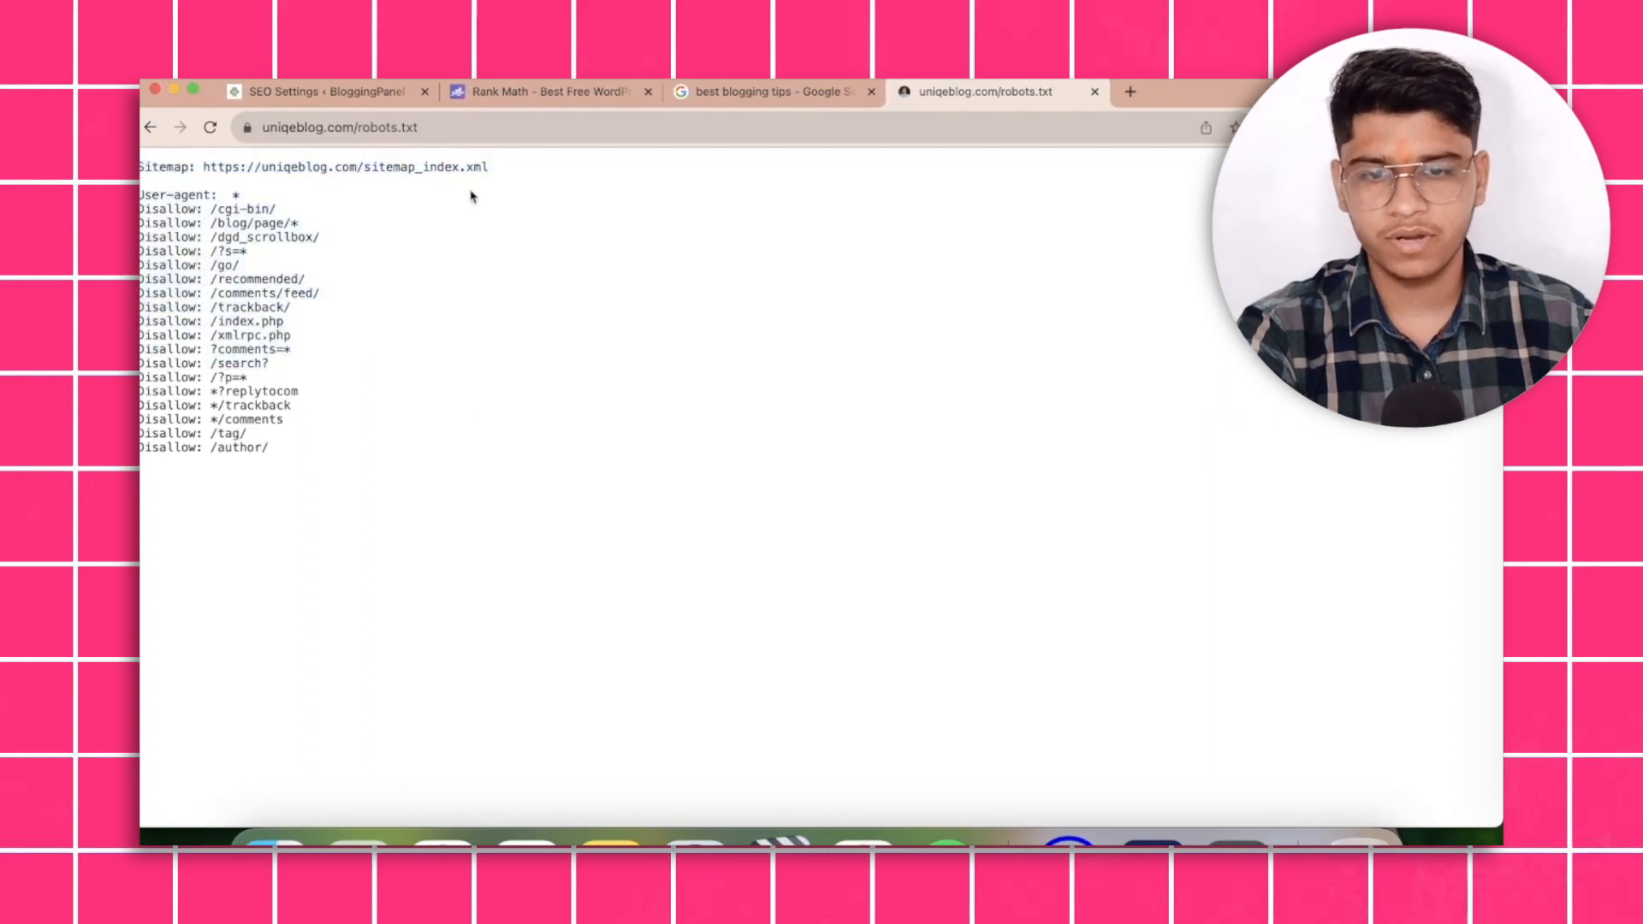
Return to Rank Math's robots.txt editor and check its rules and the blog's own sitemap URL.
{"action": "left_click", "coordinate": [286, 90]}
{"action": "scroll", "coordinate": [543, 449], "scroll_direction": "down", "scroll_amount": 10}
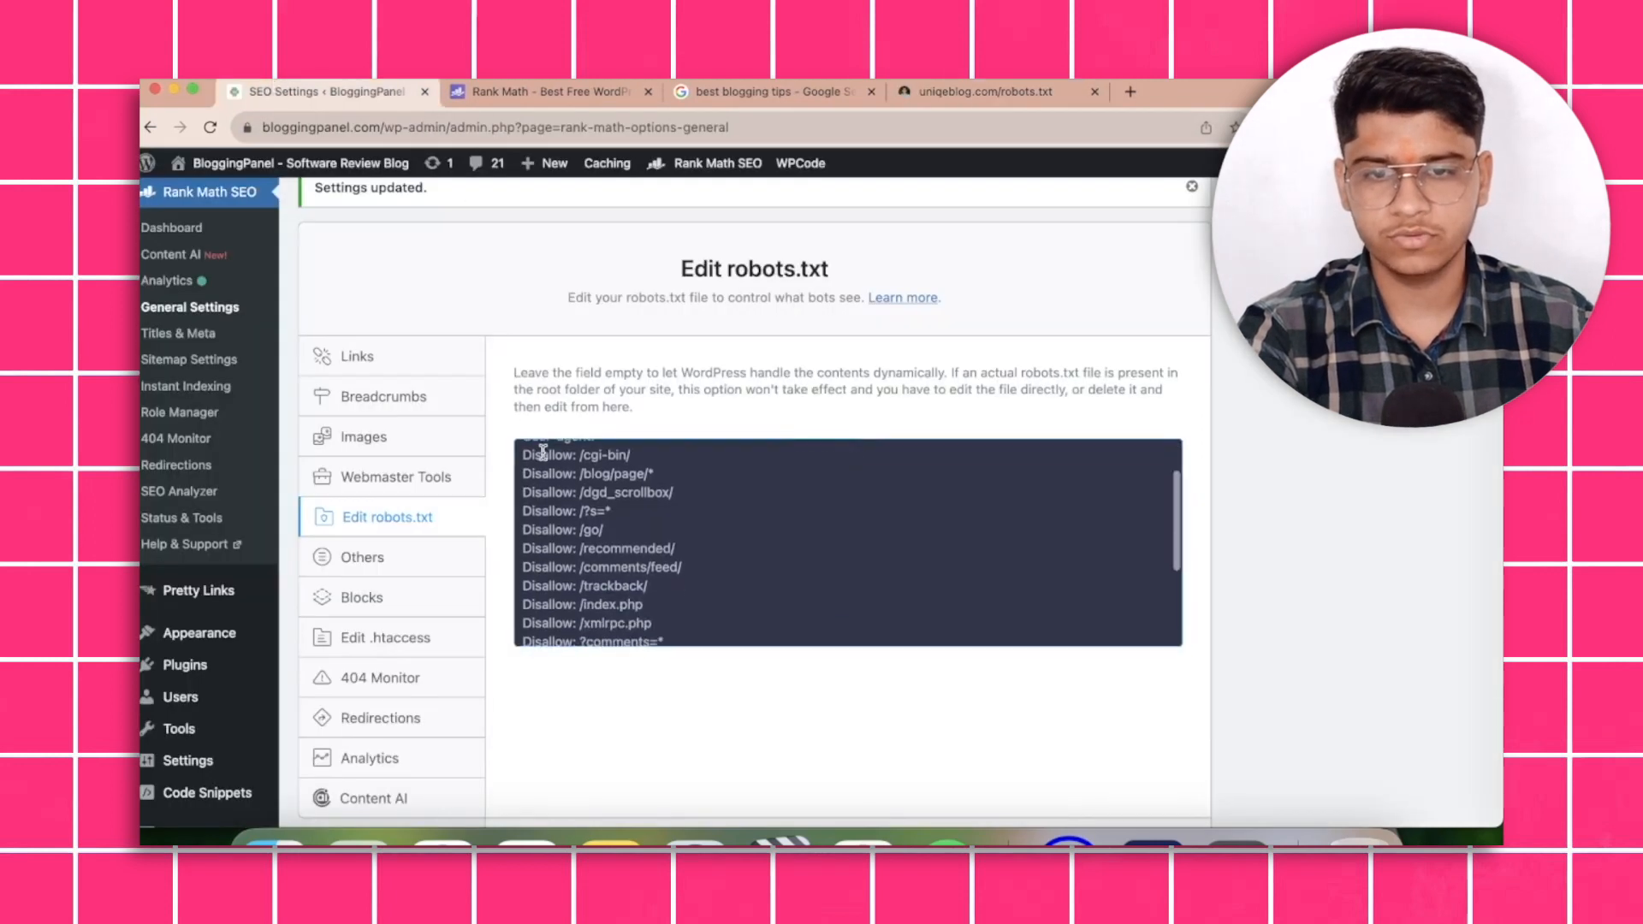
{"action": "scroll", "coordinate": [542, 452], "scroll_direction": "up", "scroll_amount": 3}
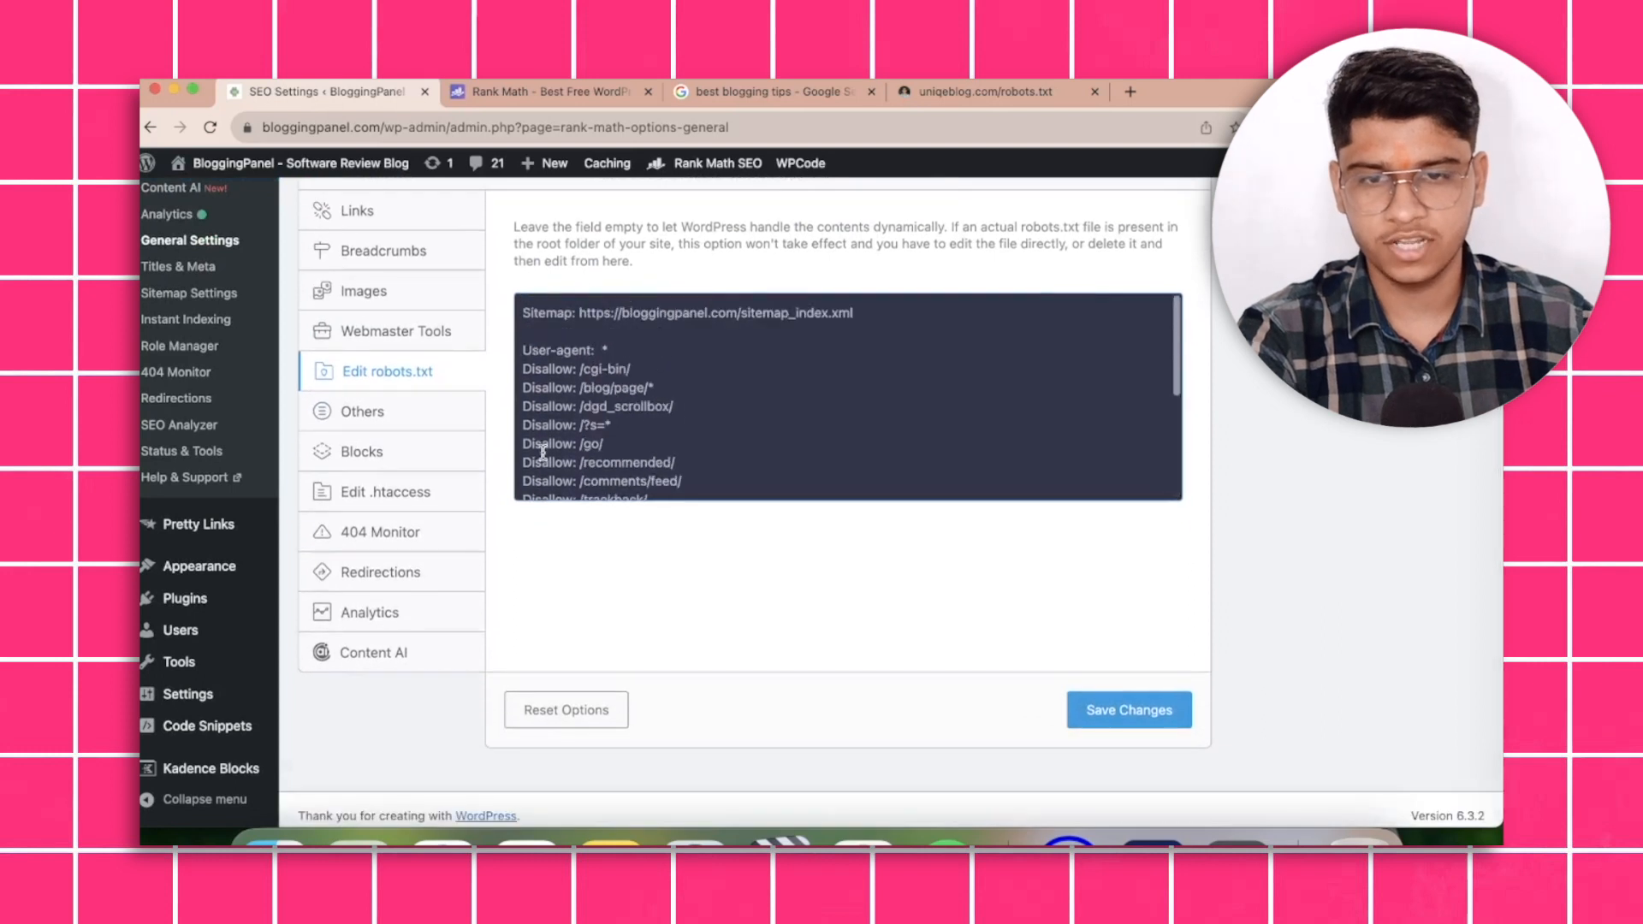
{"action": "left_click_drag", "start_coordinate": [586, 343], "coordinate": [861, 339]}
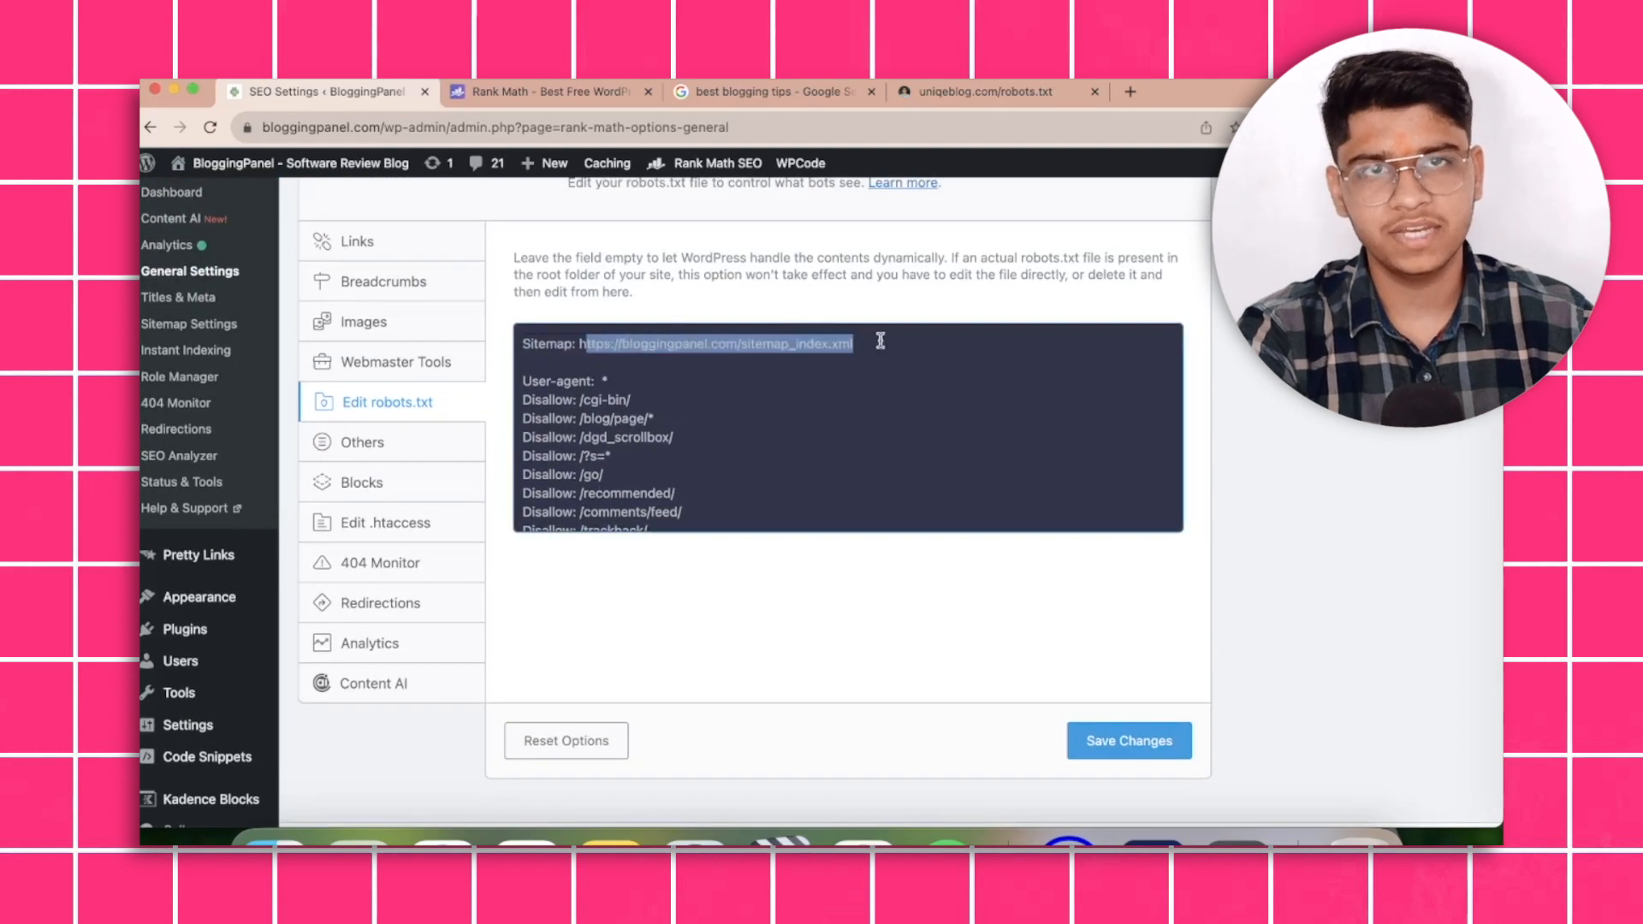
{"action": "left_click", "coordinate": [861, 339]}
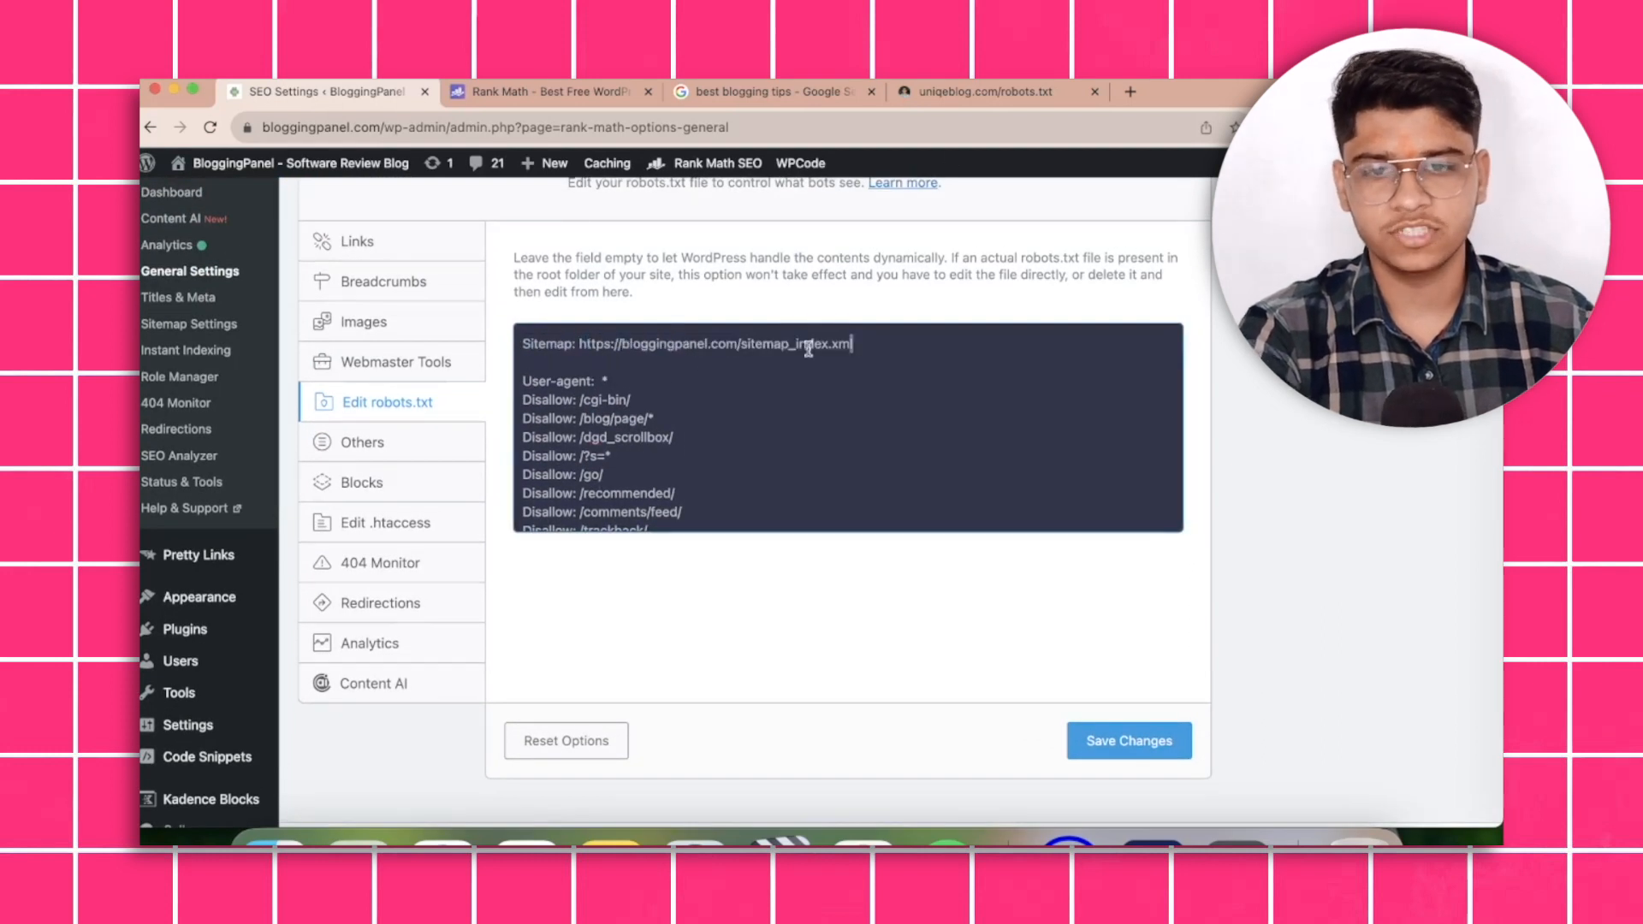
Look over the Others and Blocks settings, including the Table of Contents options, and the .htaccess editor.
{"action": "left_click", "coordinate": [364, 442]}
{"action": "left_click", "coordinate": [383, 503]}
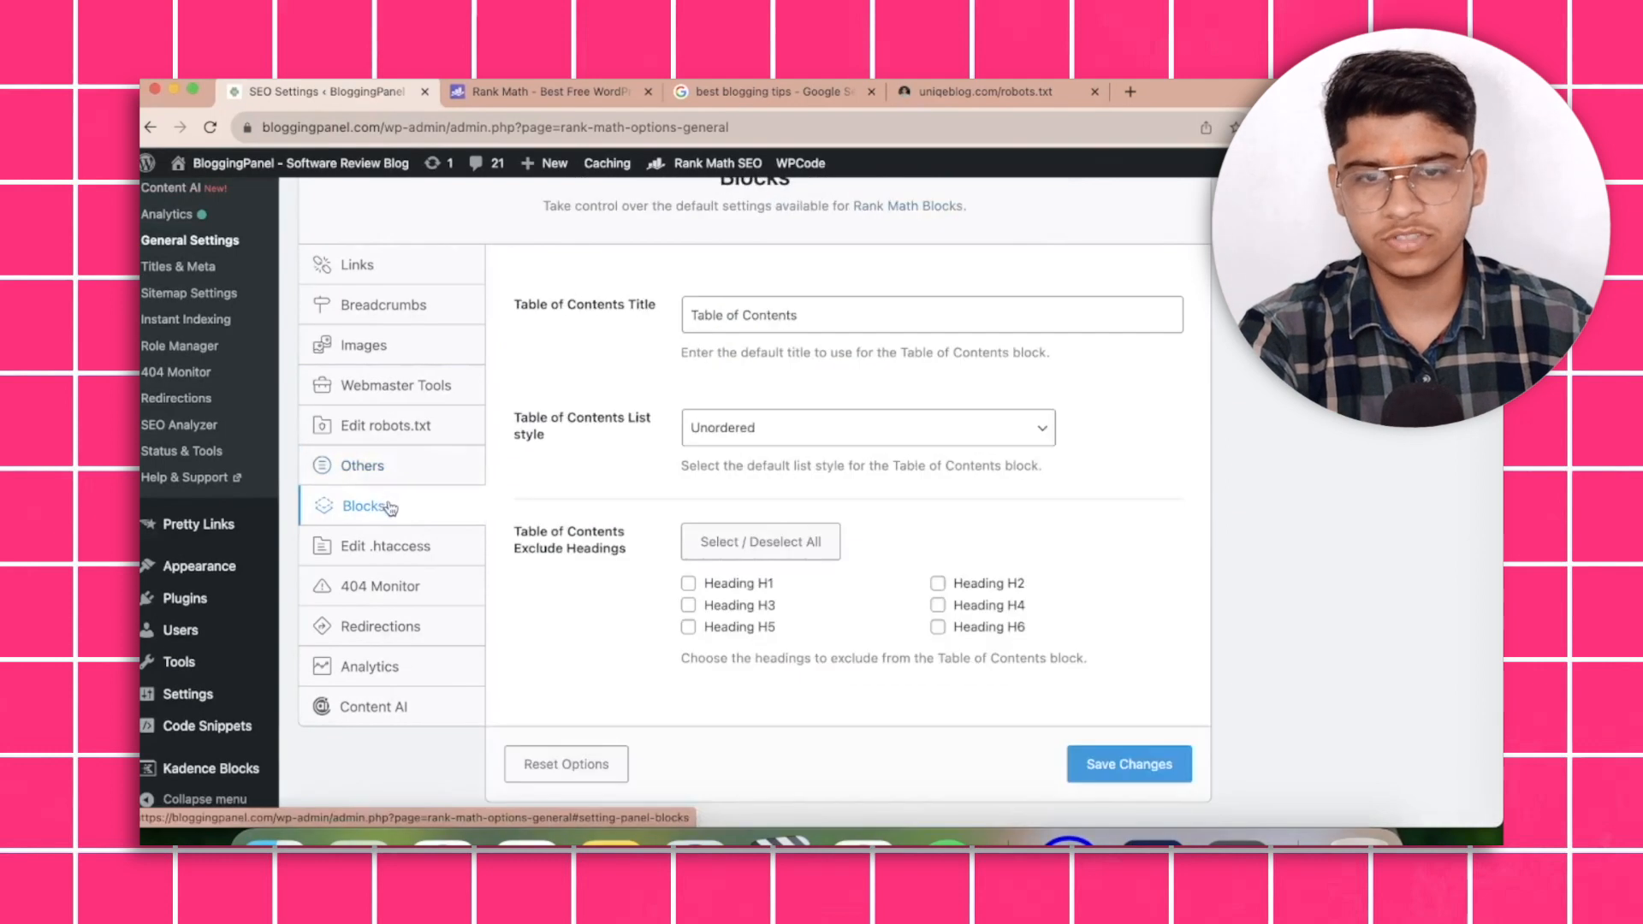
{"action": "left_click", "coordinate": [377, 469]}
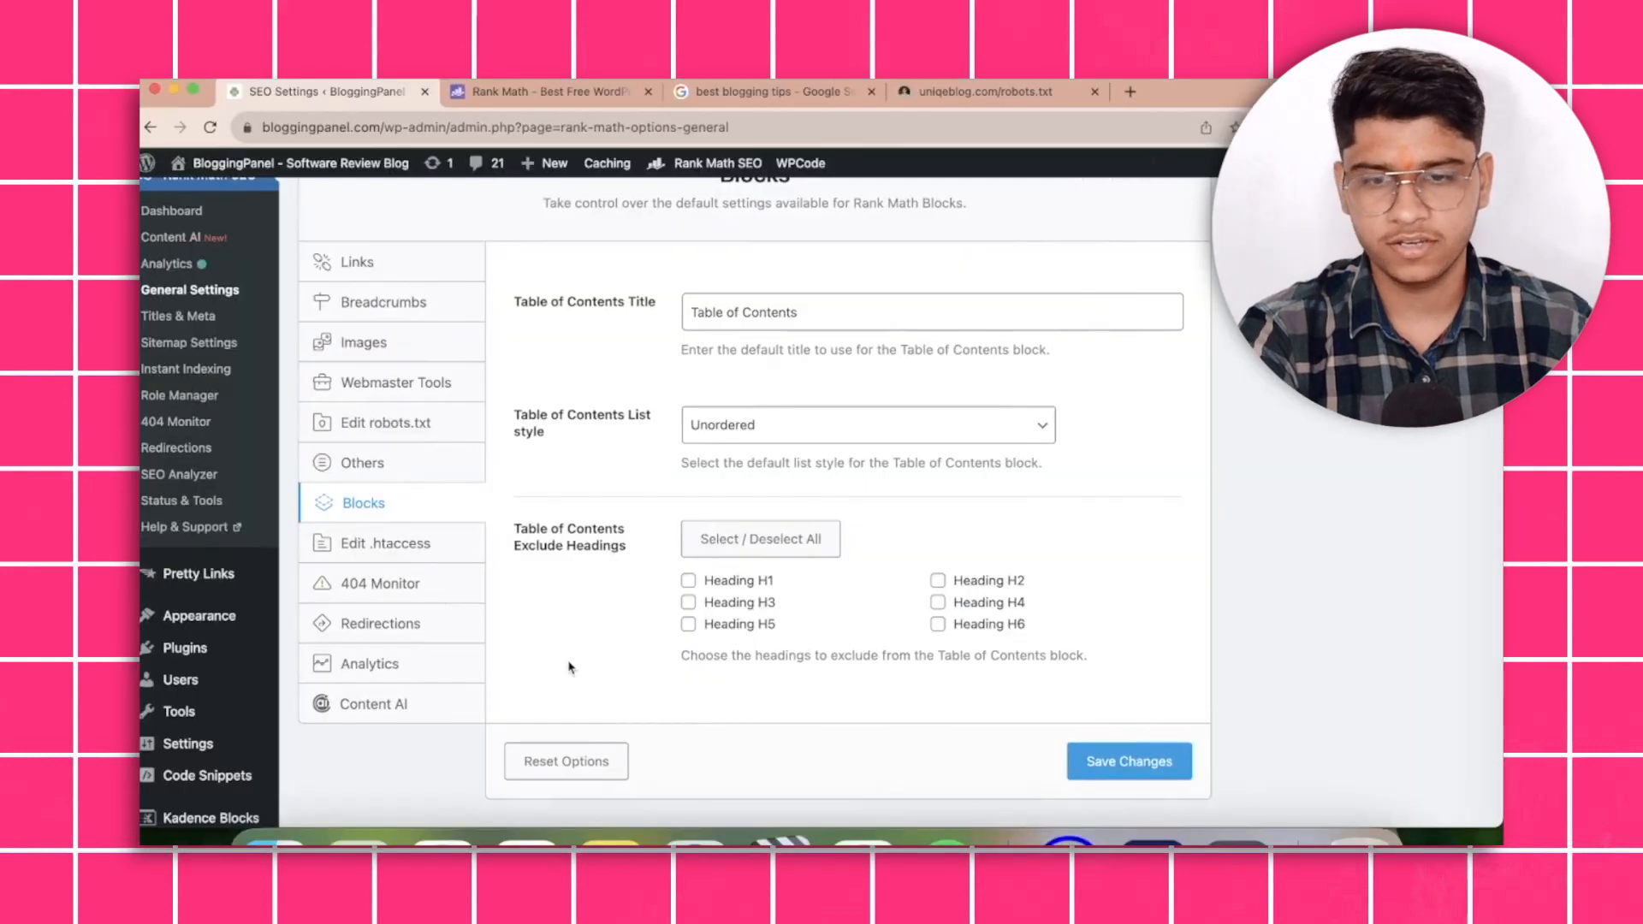
{"action": "left_click", "coordinate": [350, 546]}
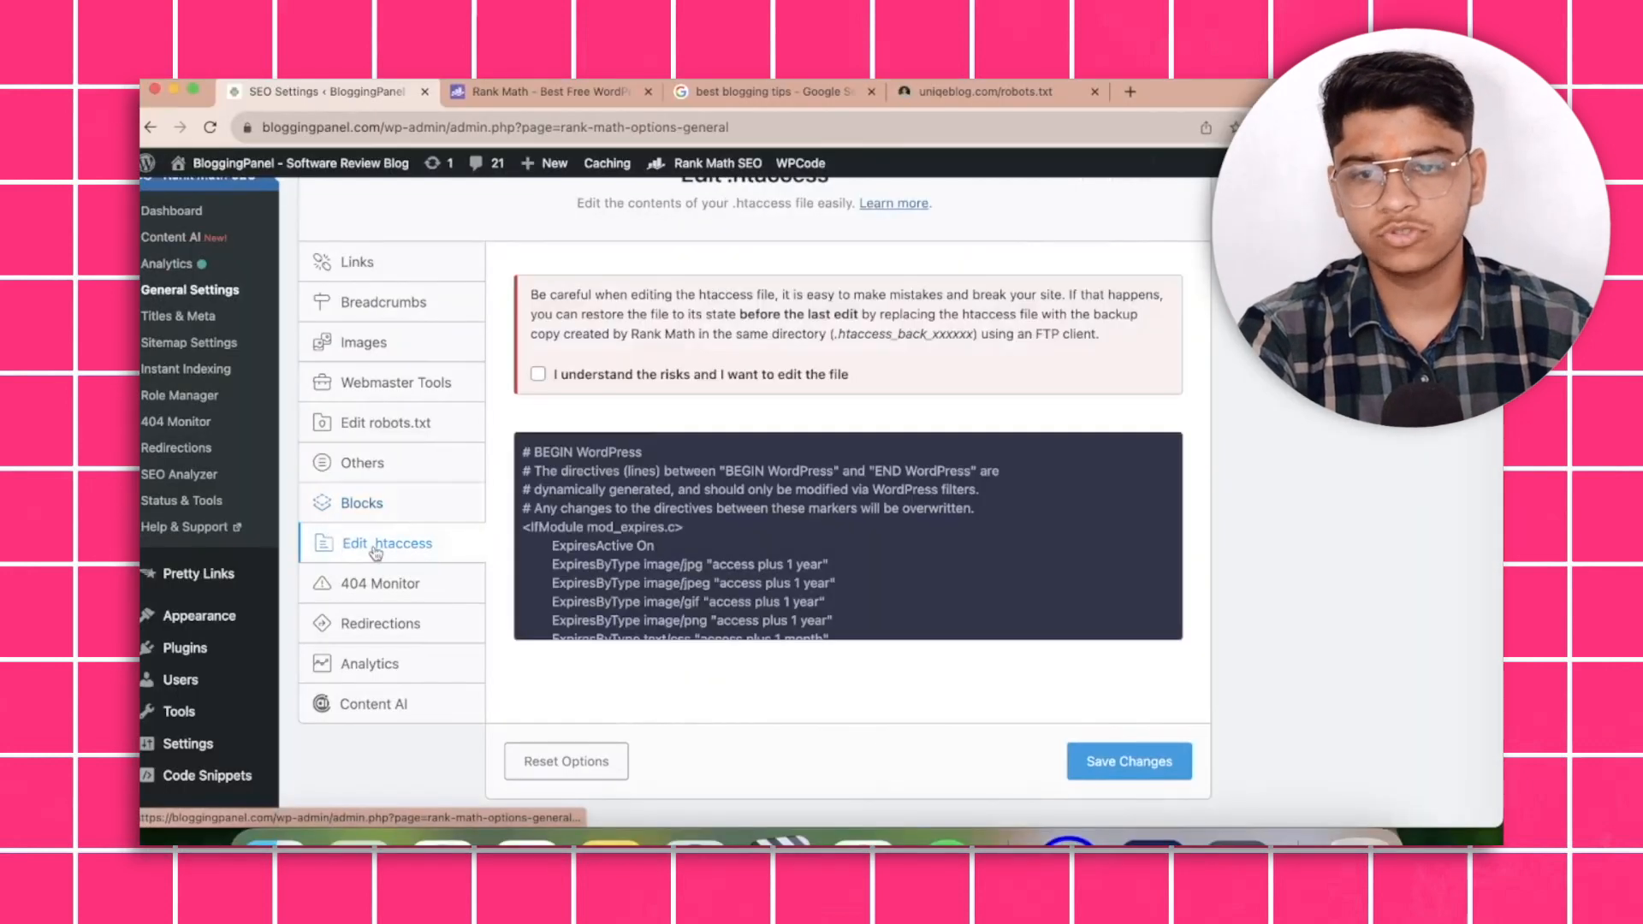
Open the 404 Monitor settings and review the mode, log limit, excluded paths and Ignore Query Parameters options.
{"action": "left_click", "coordinate": [400, 598]}
{"action": "scroll", "coordinate": [400, 602], "scroll_direction": "down", "scroll_amount": 1}
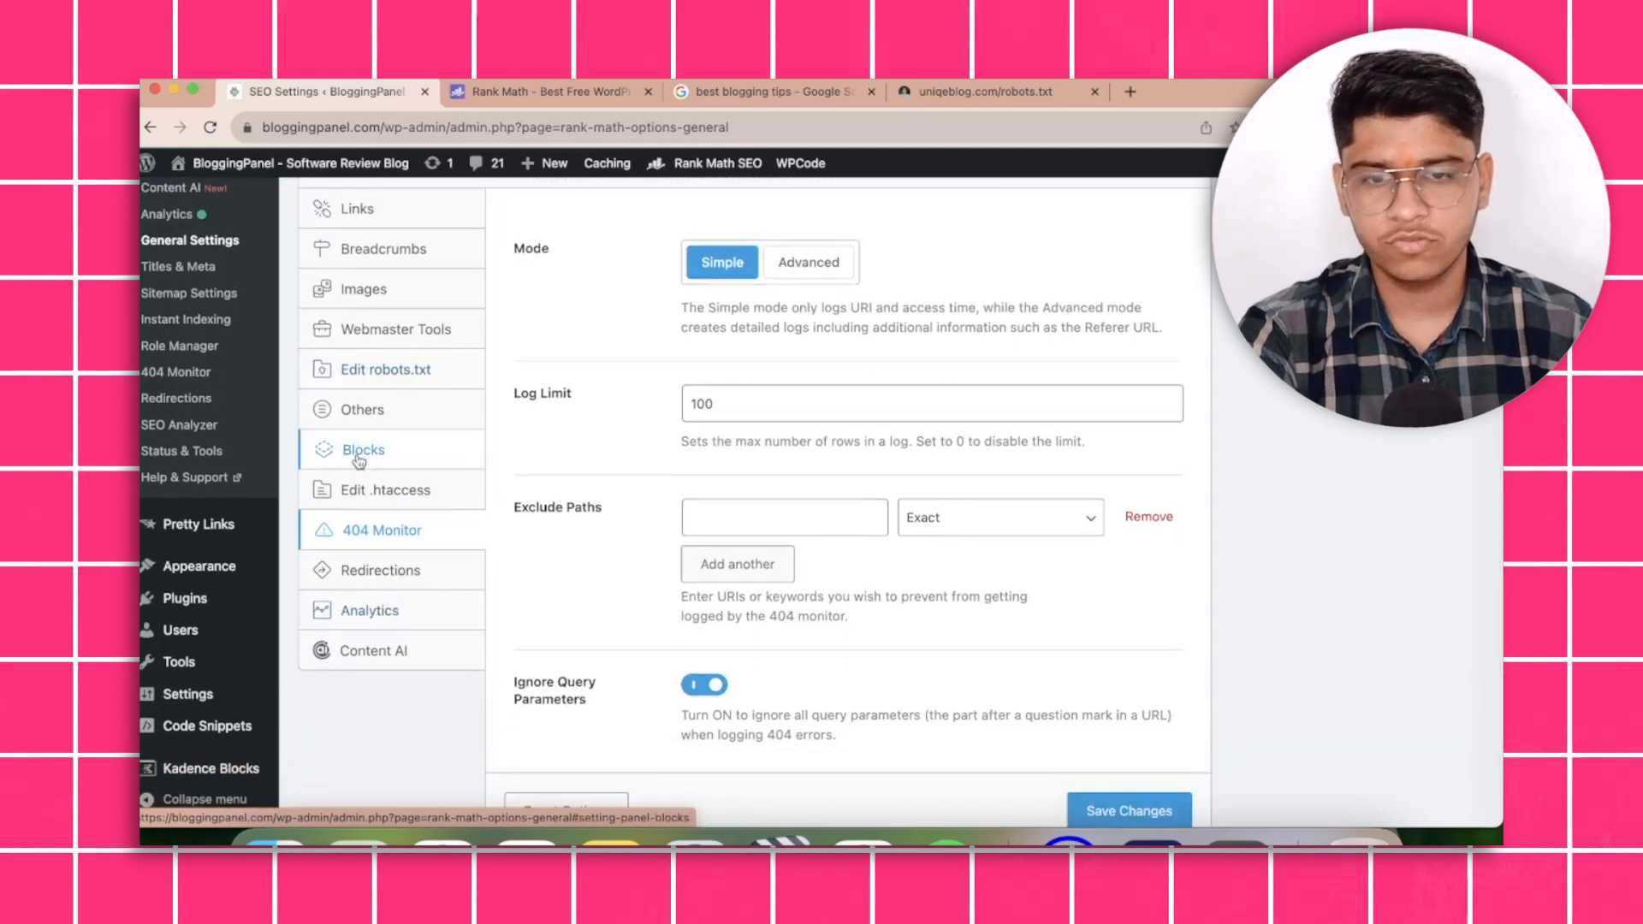
{"action": "scroll", "coordinate": [405, 505], "scroll_direction": "up", "scroll_amount": 1}
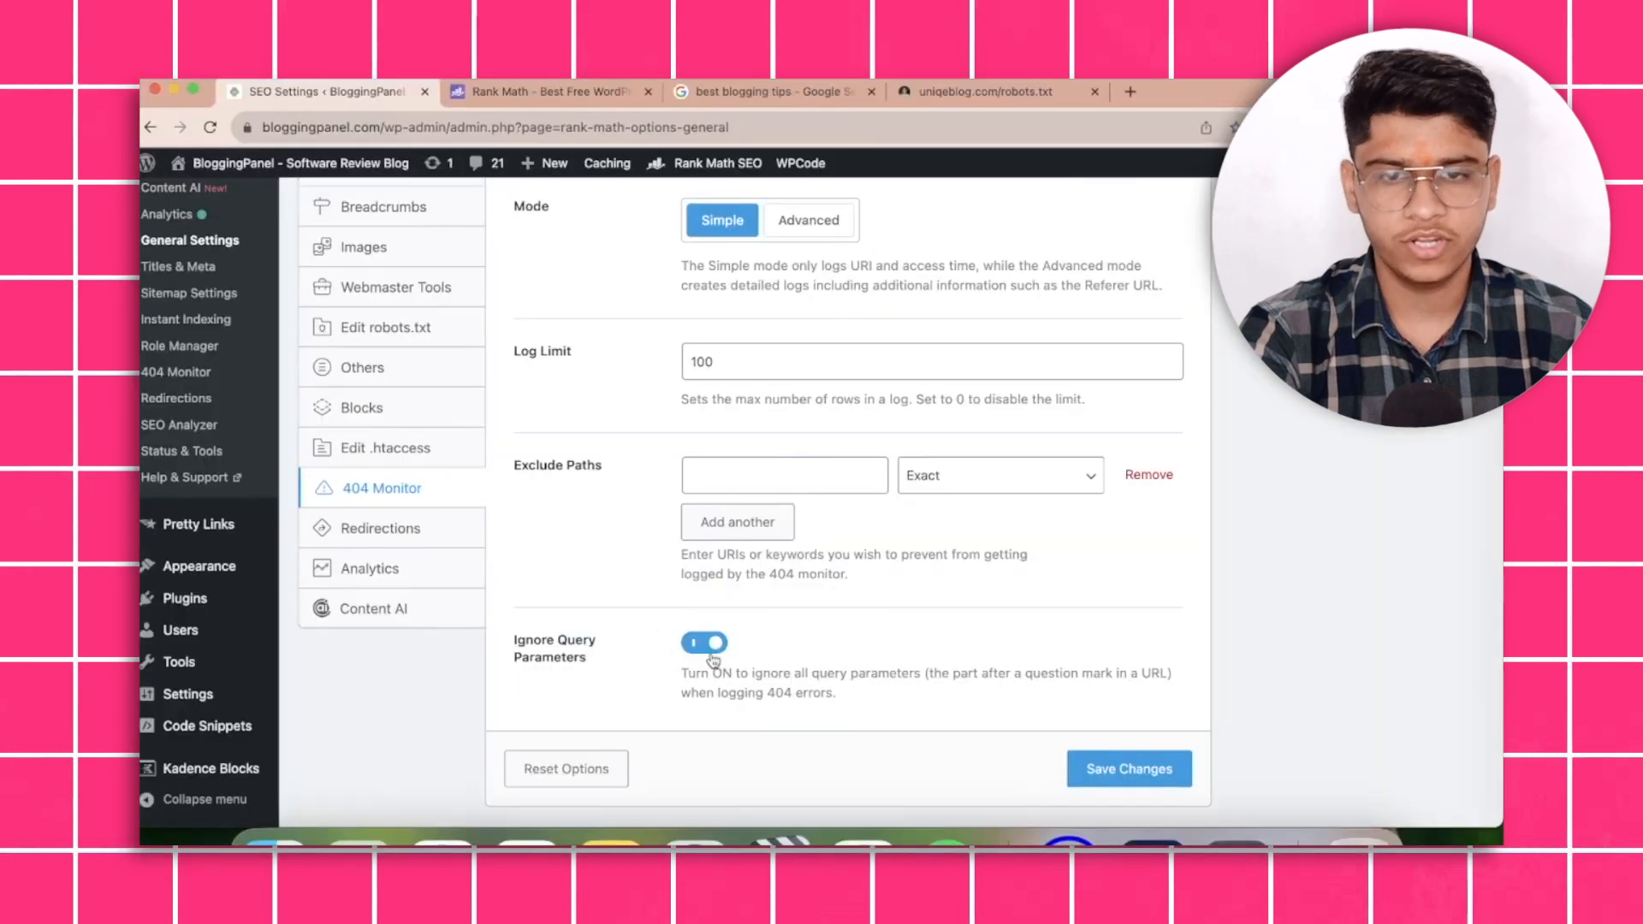
{"action": "scroll", "coordinate": [719, 668], "scroll_direction": "up", "scroll_amount": 1}
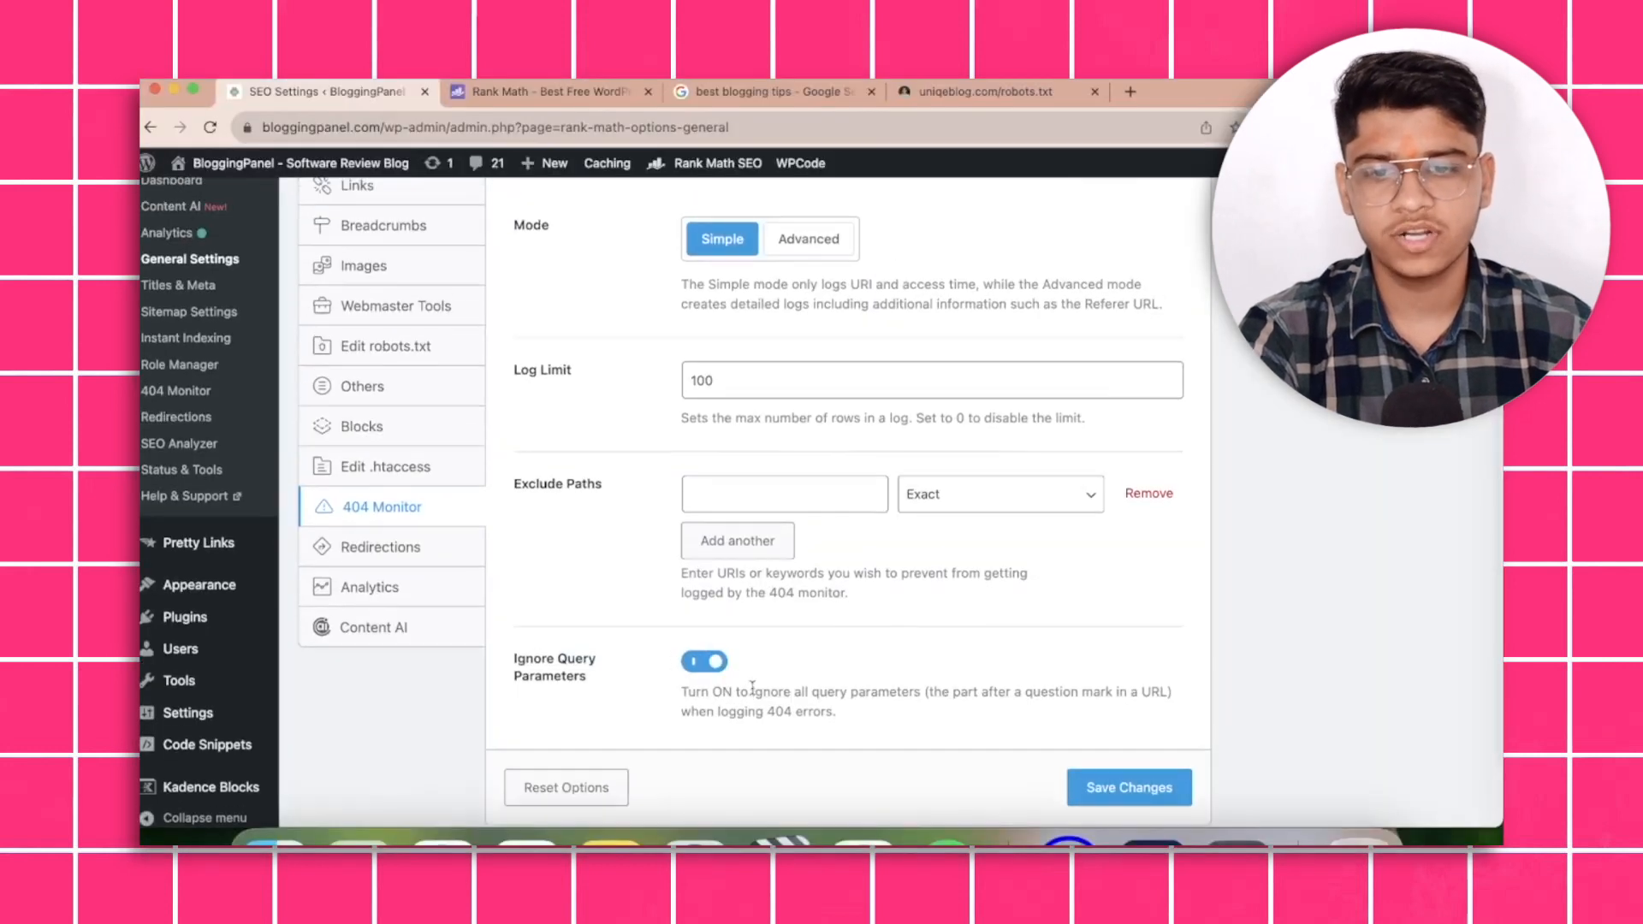
{"action": "scroll", "coordinate": [612, 352], "scroll_direction": "up", "scroll_amount": 2}
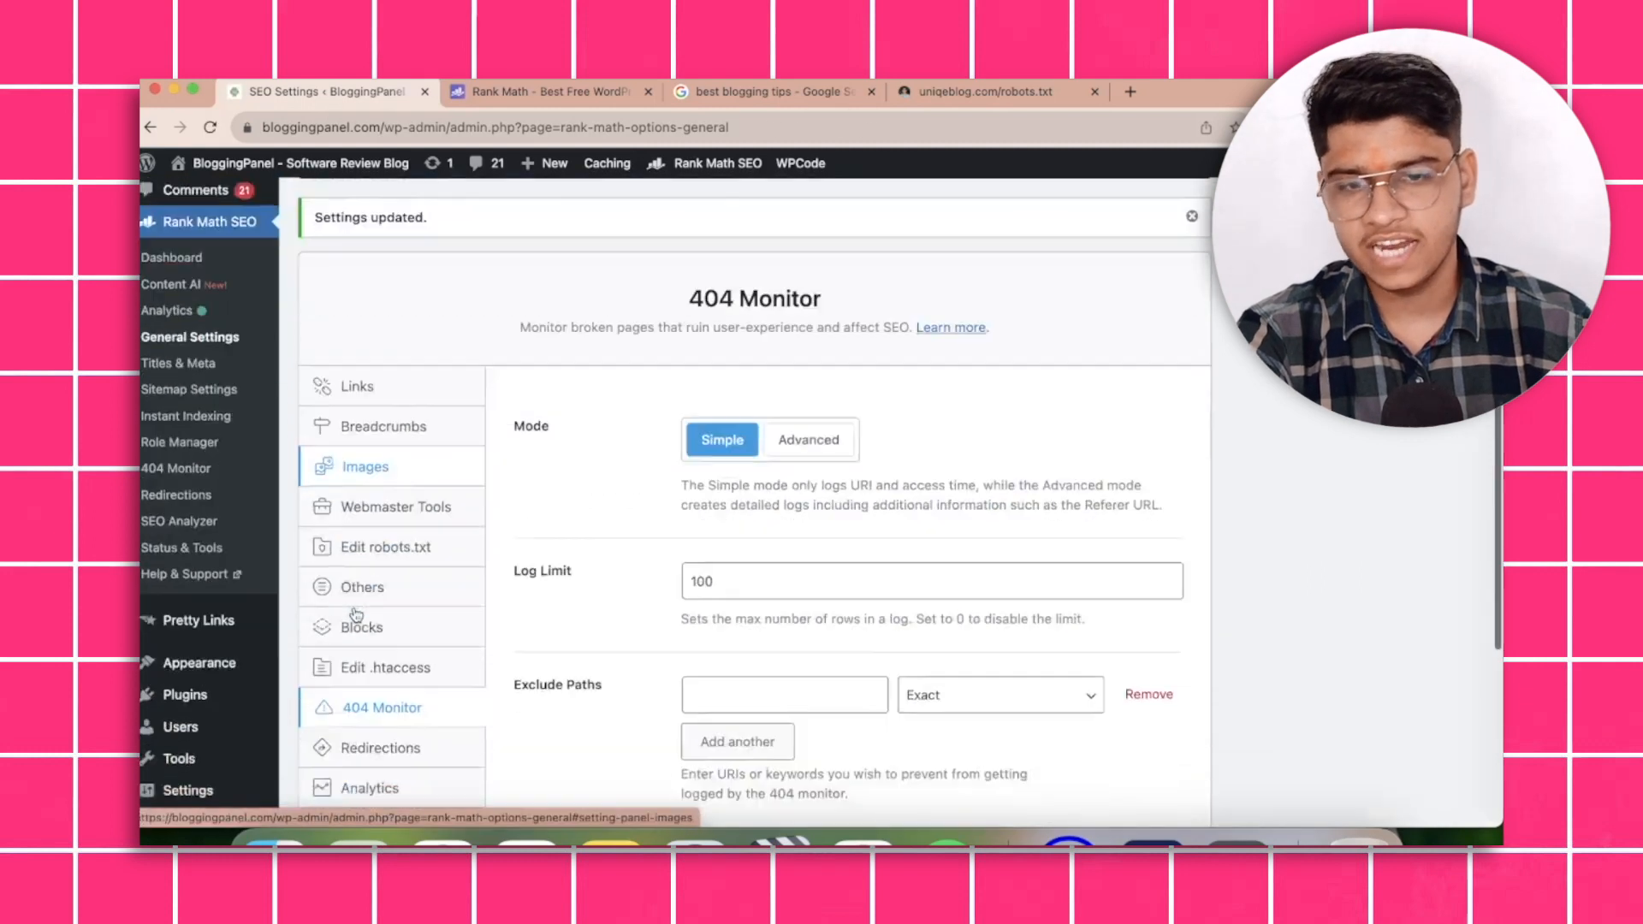
Open the Redirections settings, try the homepage fallback, set Fallback Behavior back to Default 404, and save the changes.
{"action": "scroll", "coordinate": [856, 557], "scroll_direction": "down", "scroll_amount": 3}
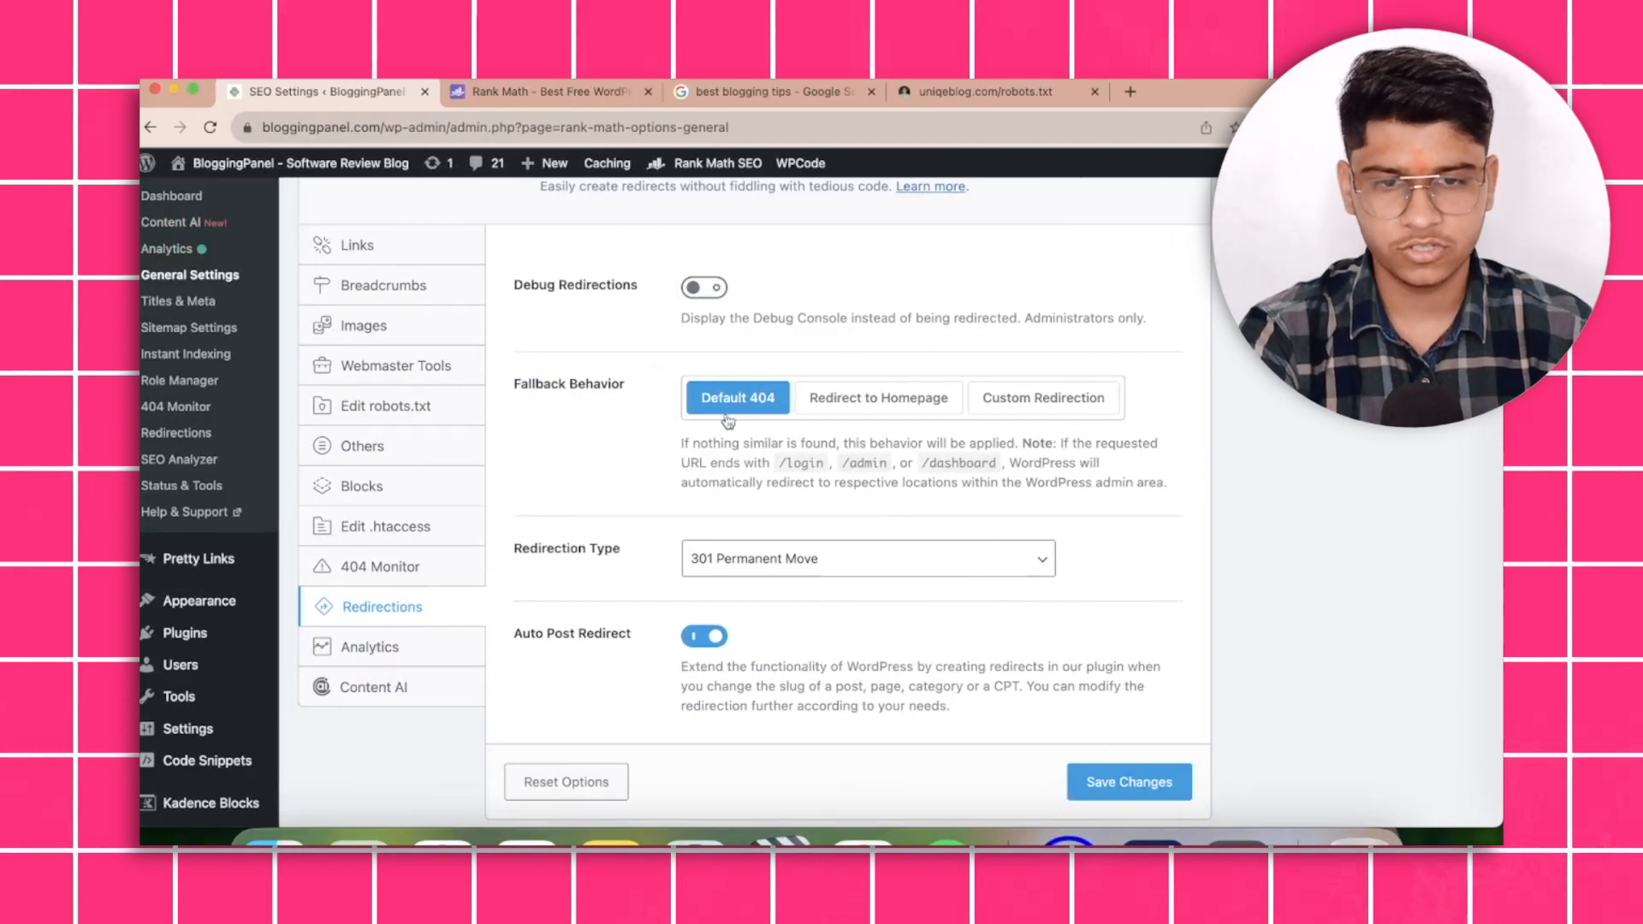
{"action": "left_click", "coordinate": [837, 412]}
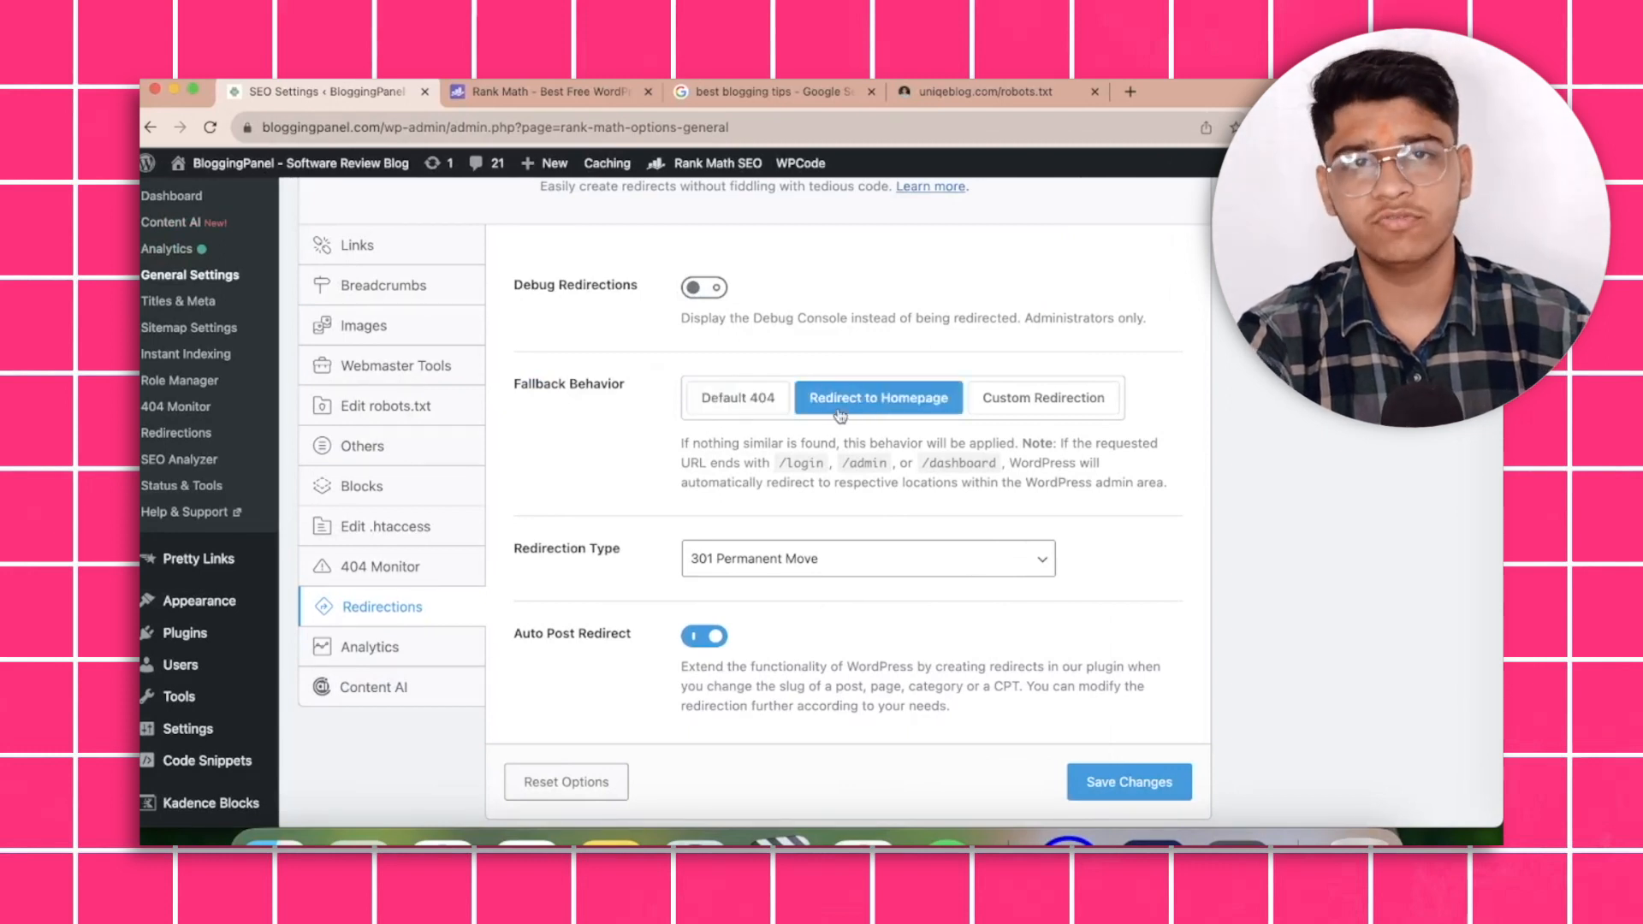
{"action": "left_click", "coordinate": [755, 401]}
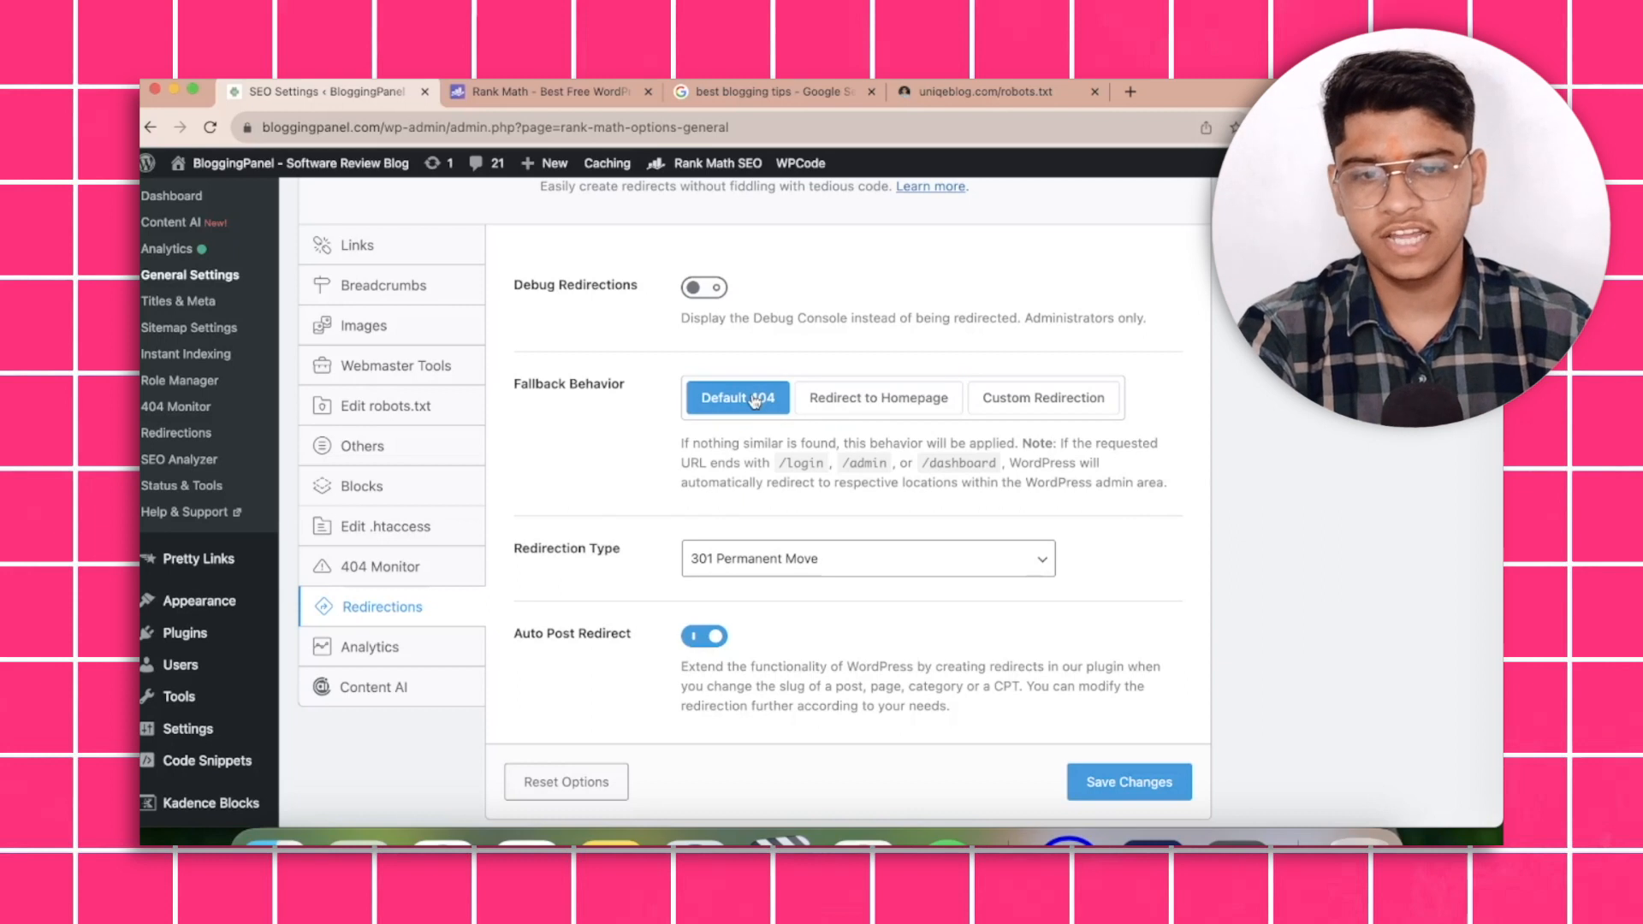
{"action": "scroll", "coordinate": [599, 560], "scroll_direction": "down", "scroll_amount": 2}
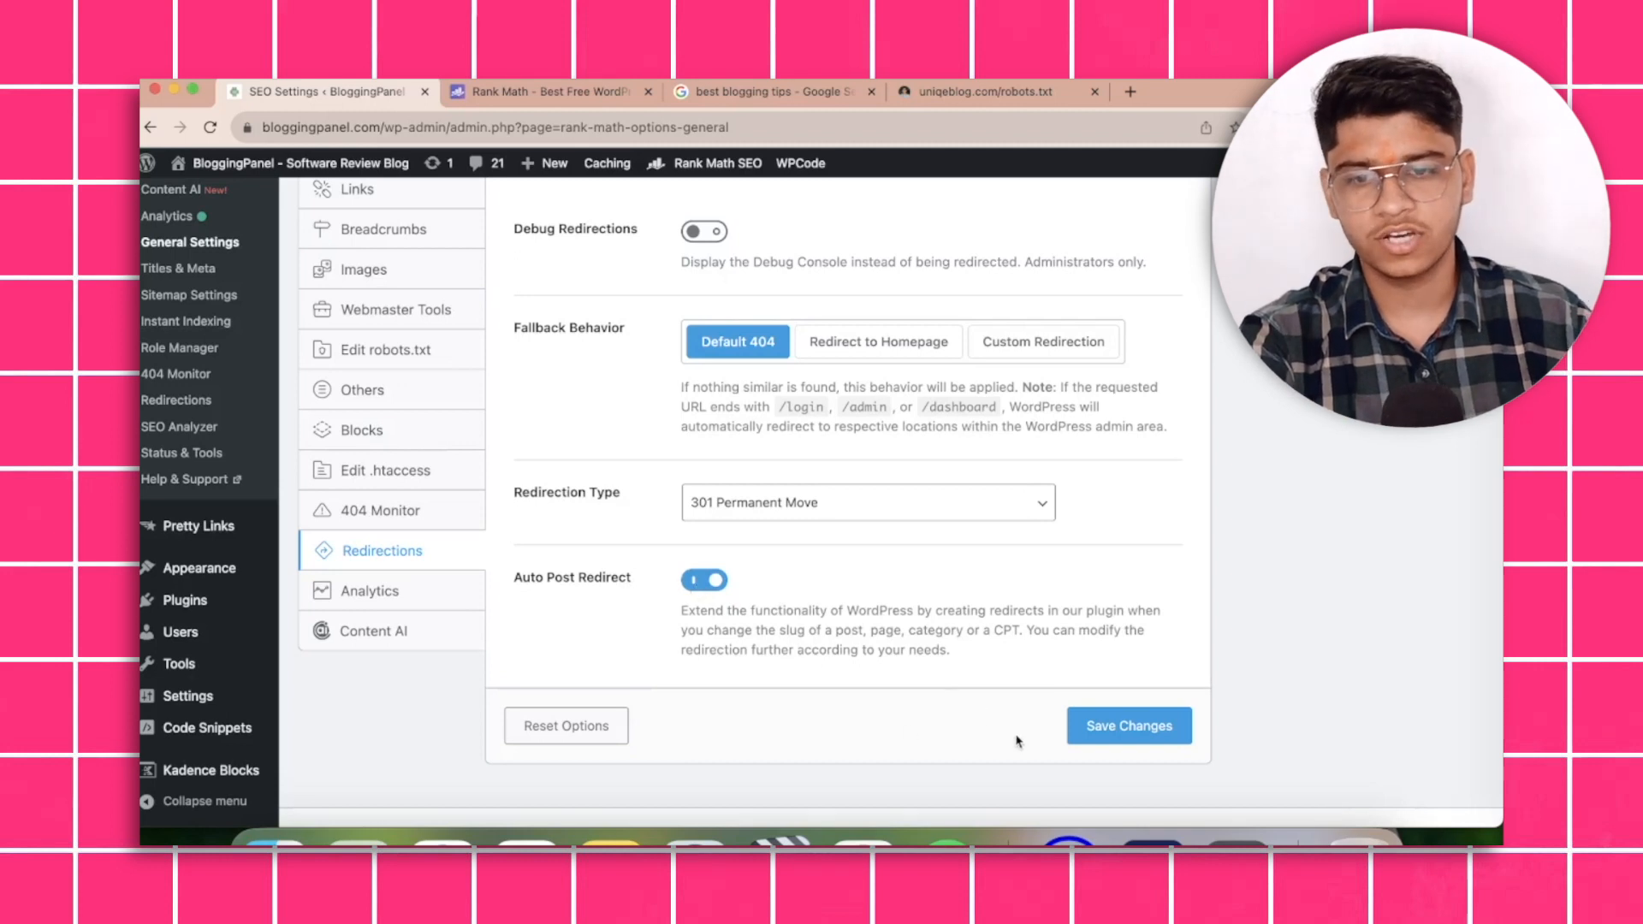
{"action": "left_click", "coordinate": [1156, 735]}
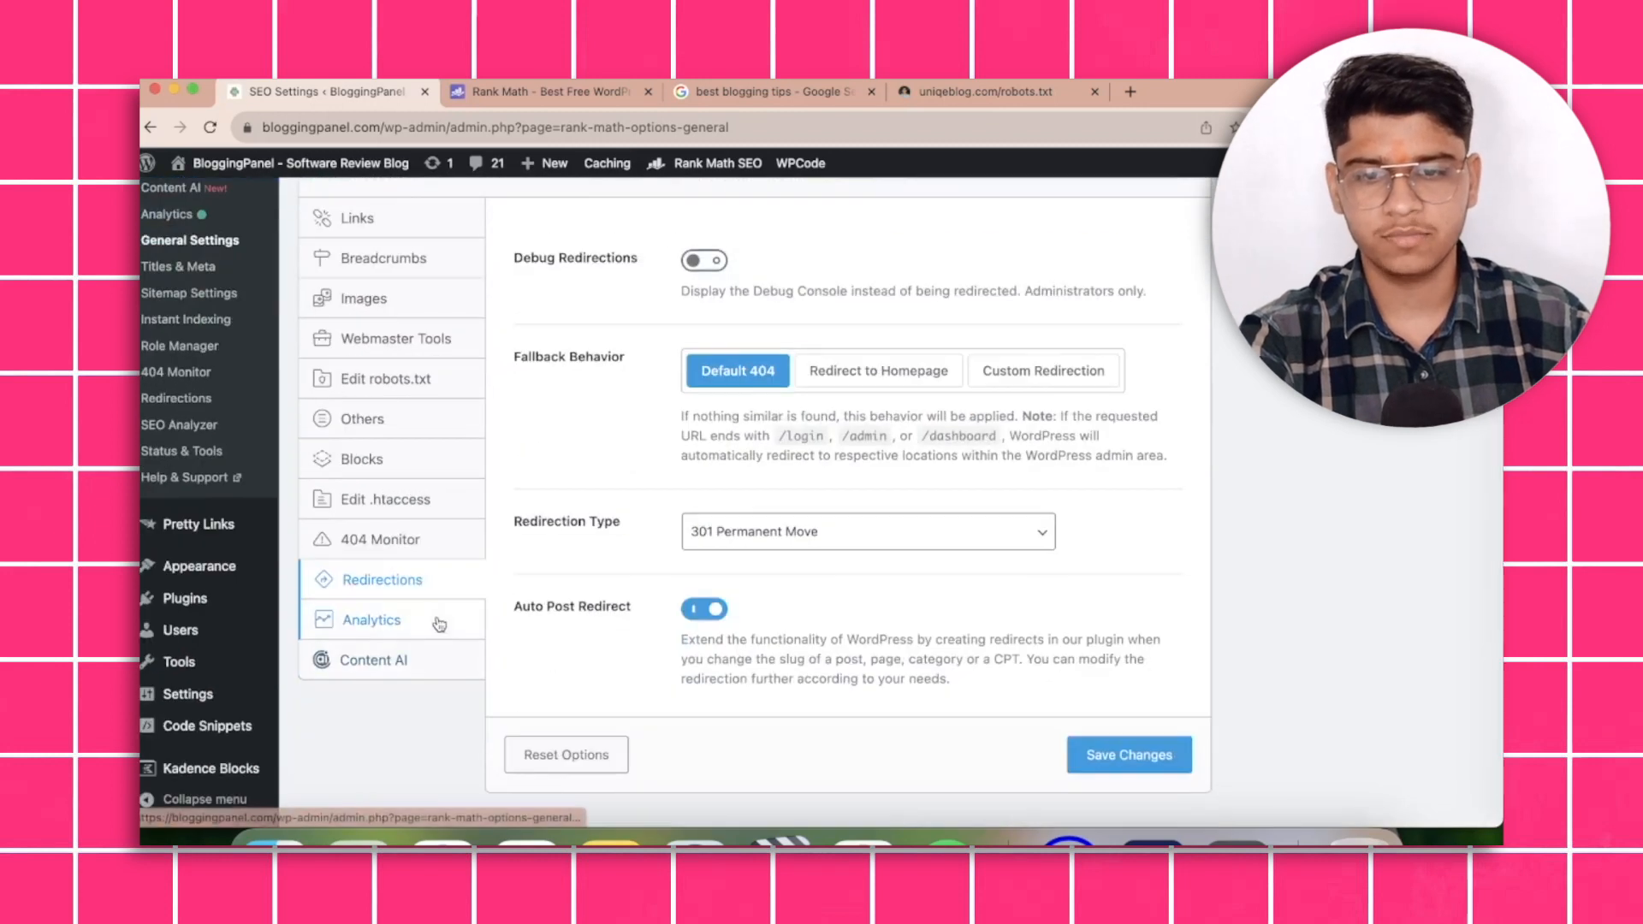
Look over the Analytics settings for Search Console and Google Analytics, and the Content AI default options.
{"action": "left_click", "coordinate": [445, 620]}
{"action": "scroll", "coordinate": [482, 659], "scroll_direction": "down", "scroll_amount": 2}
{"action": "scroll", "coordinate": [484, 657], "scroll_direction": "up", "scroll_amount": 1}
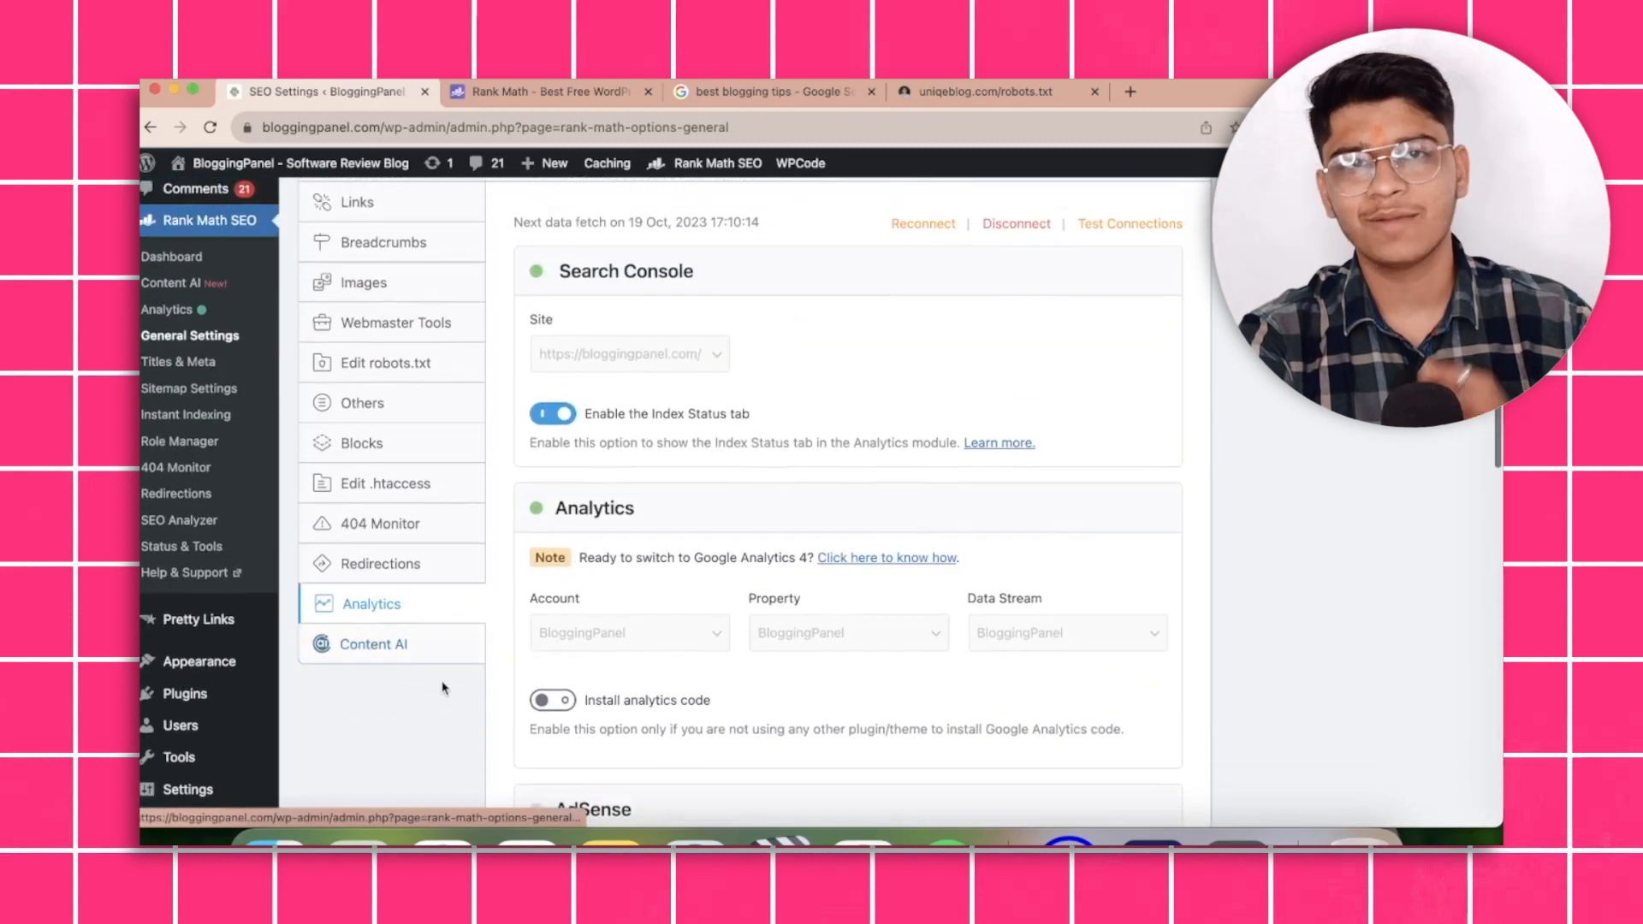
{"action": "left_click", "coordinate": [432, 651]}
{"action": "scroll", "coordinate": [428, 599], "scroll_direction": "up", "scroll_amount": 2}
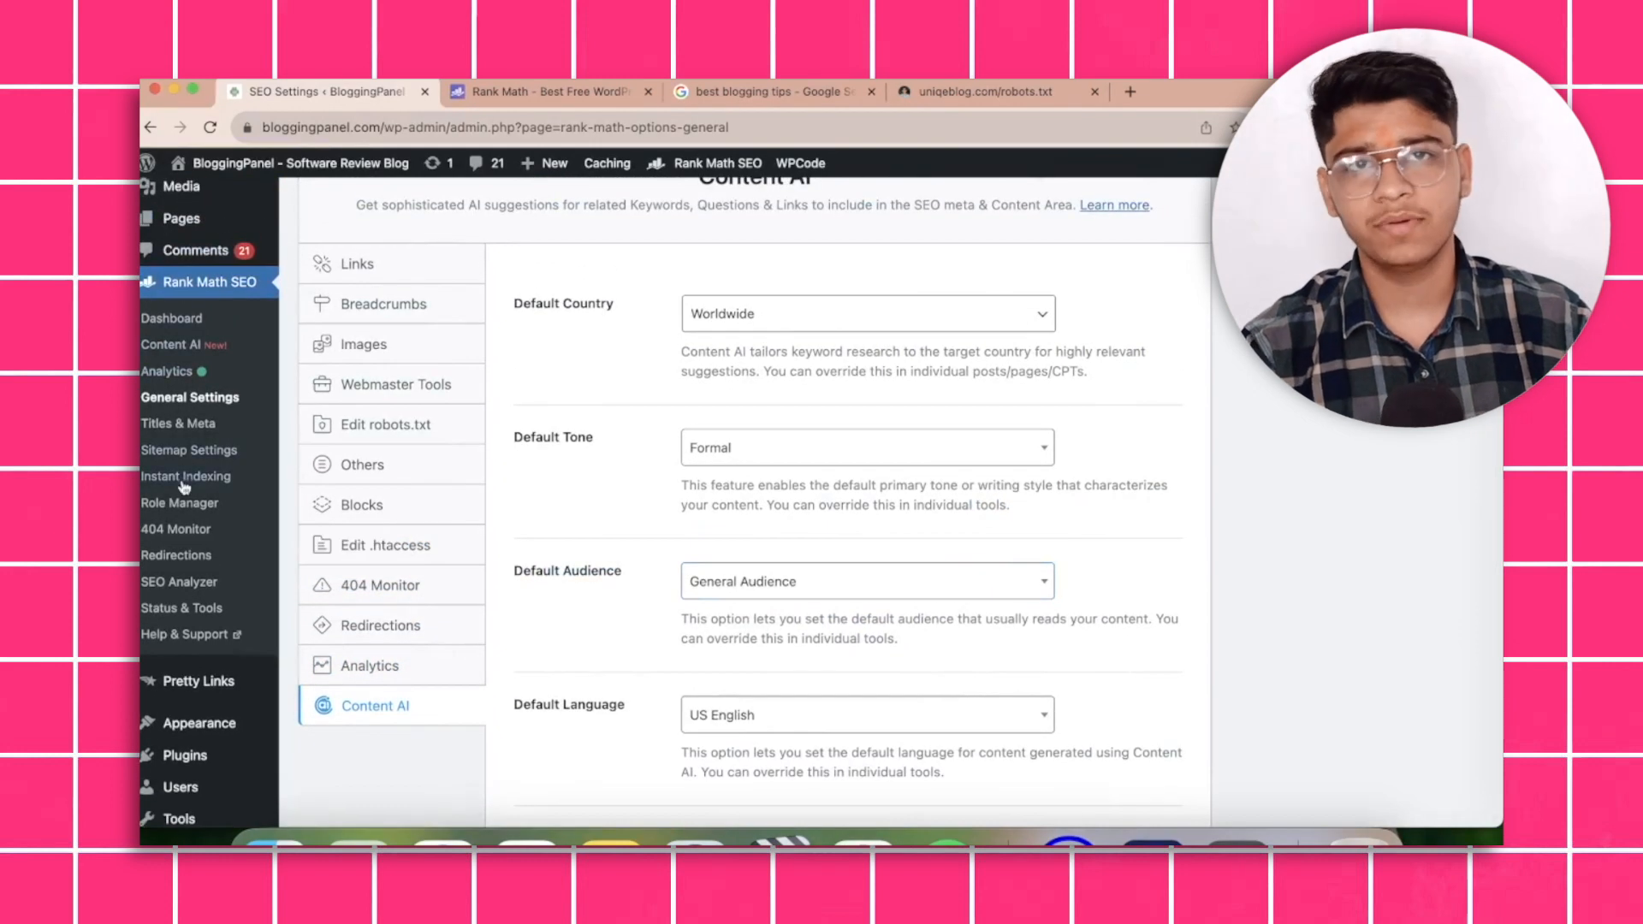
Open the Titles & Meta settings and review Global Meta's Robots Meta, Advanced Robots Meta and empty-archive noindex options.
{"action": "left_click", "coordinate": [183, 432]}
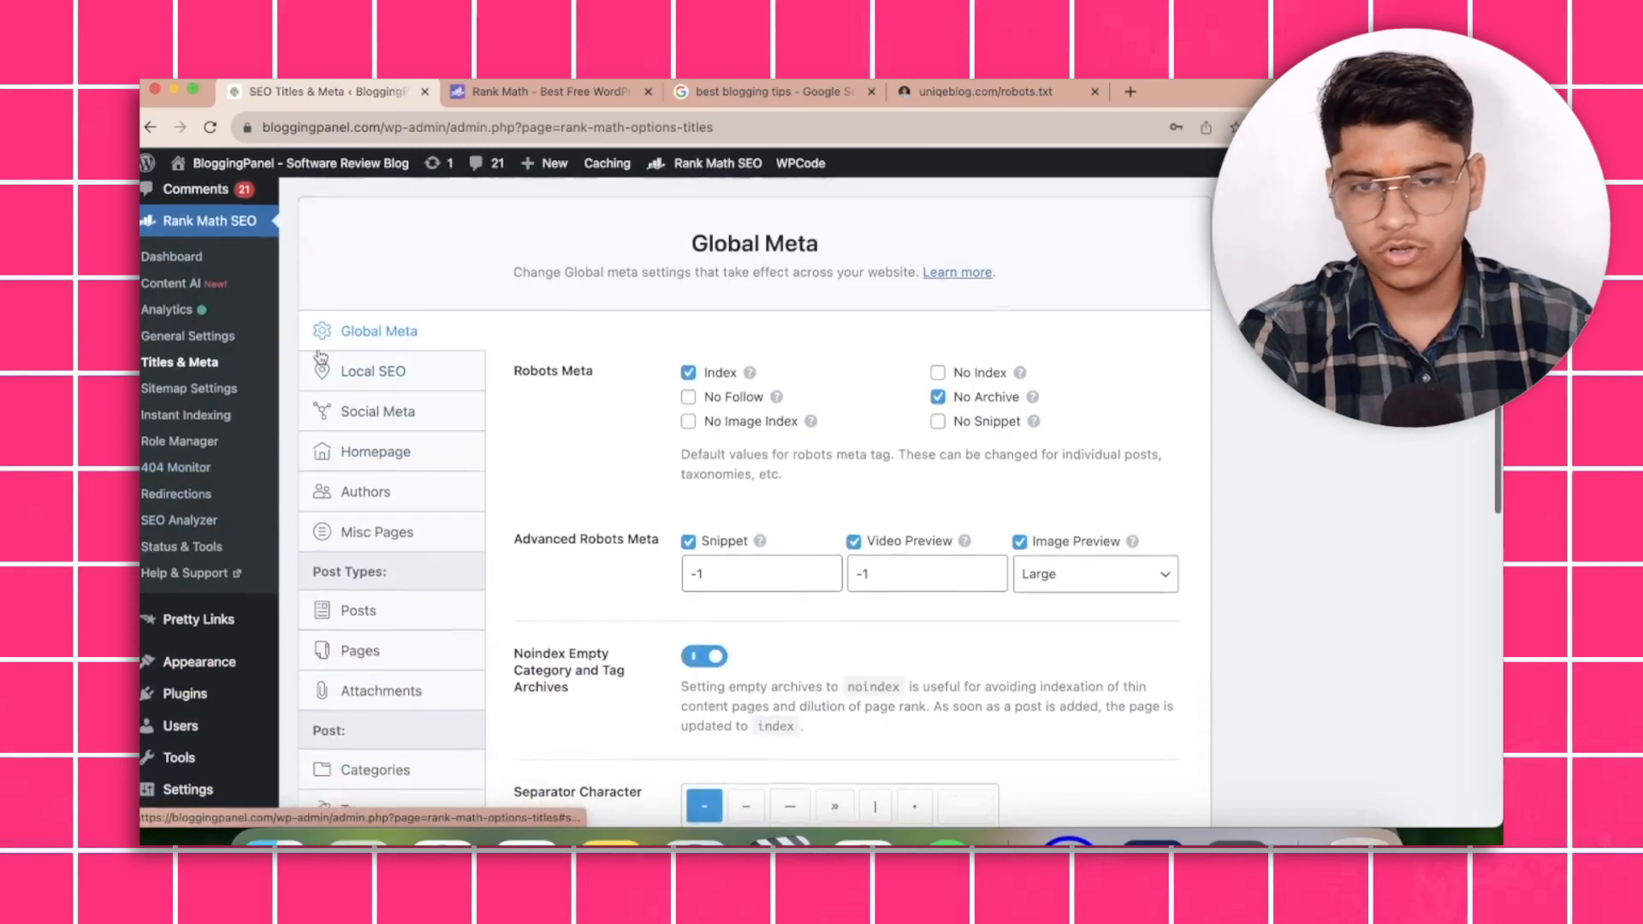
{"action": "scroll", "coordinate": [322, 356], "scroll_direction": "down", "scroll_amount": 1}
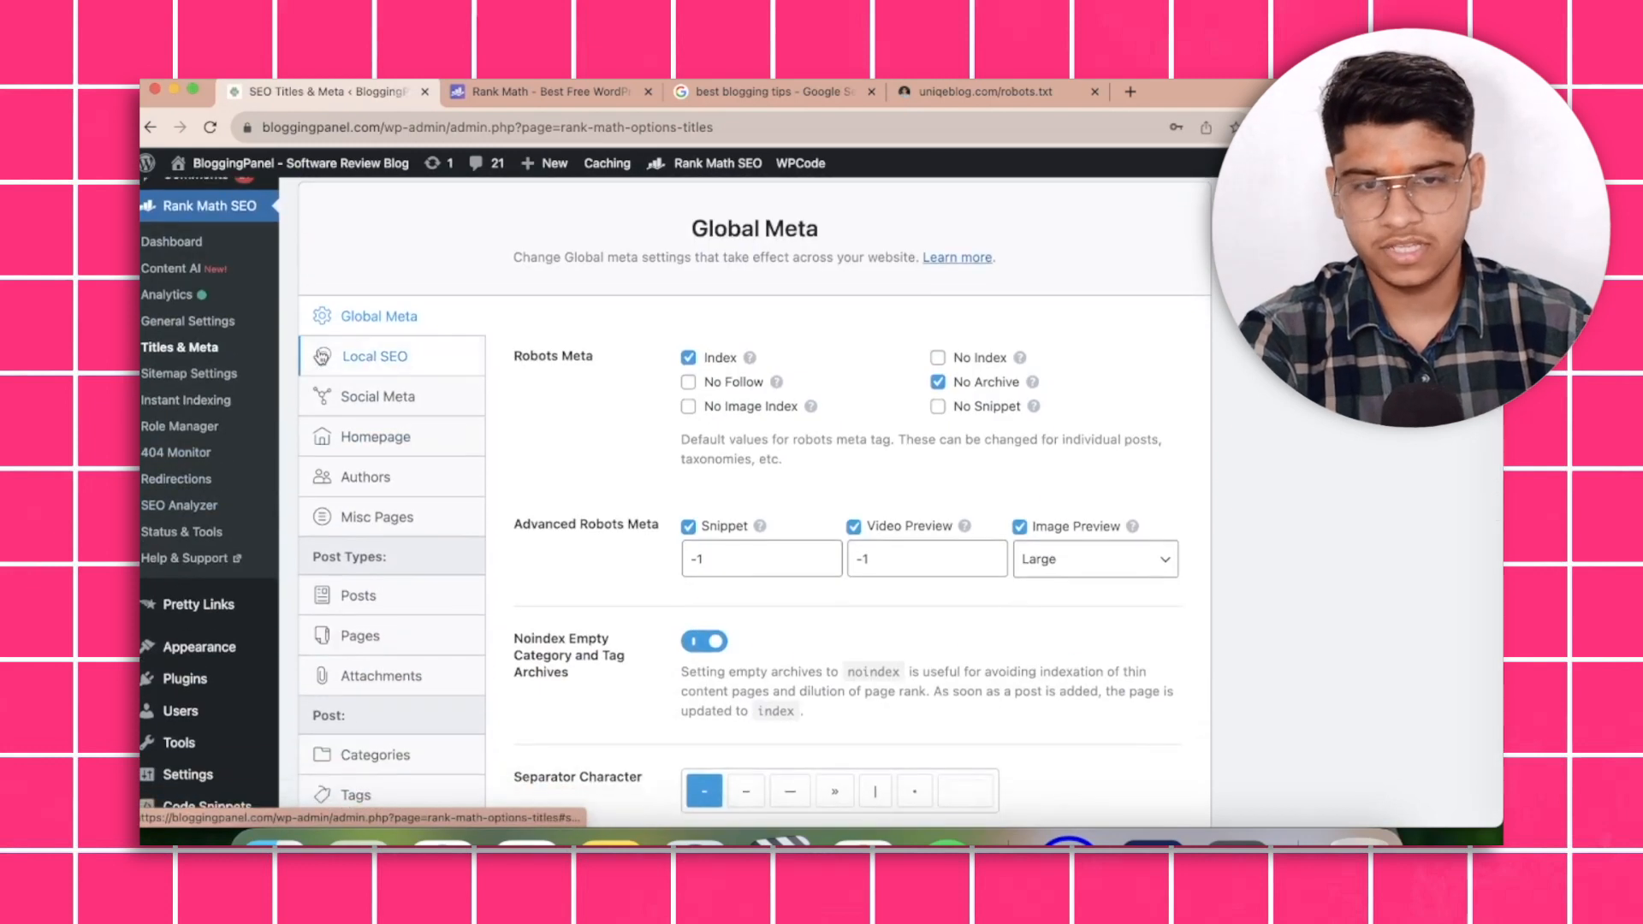
{"action": "scroll", "coordinate": [467, 319], "scroll_direction": "down", "scroll_amount": 2}
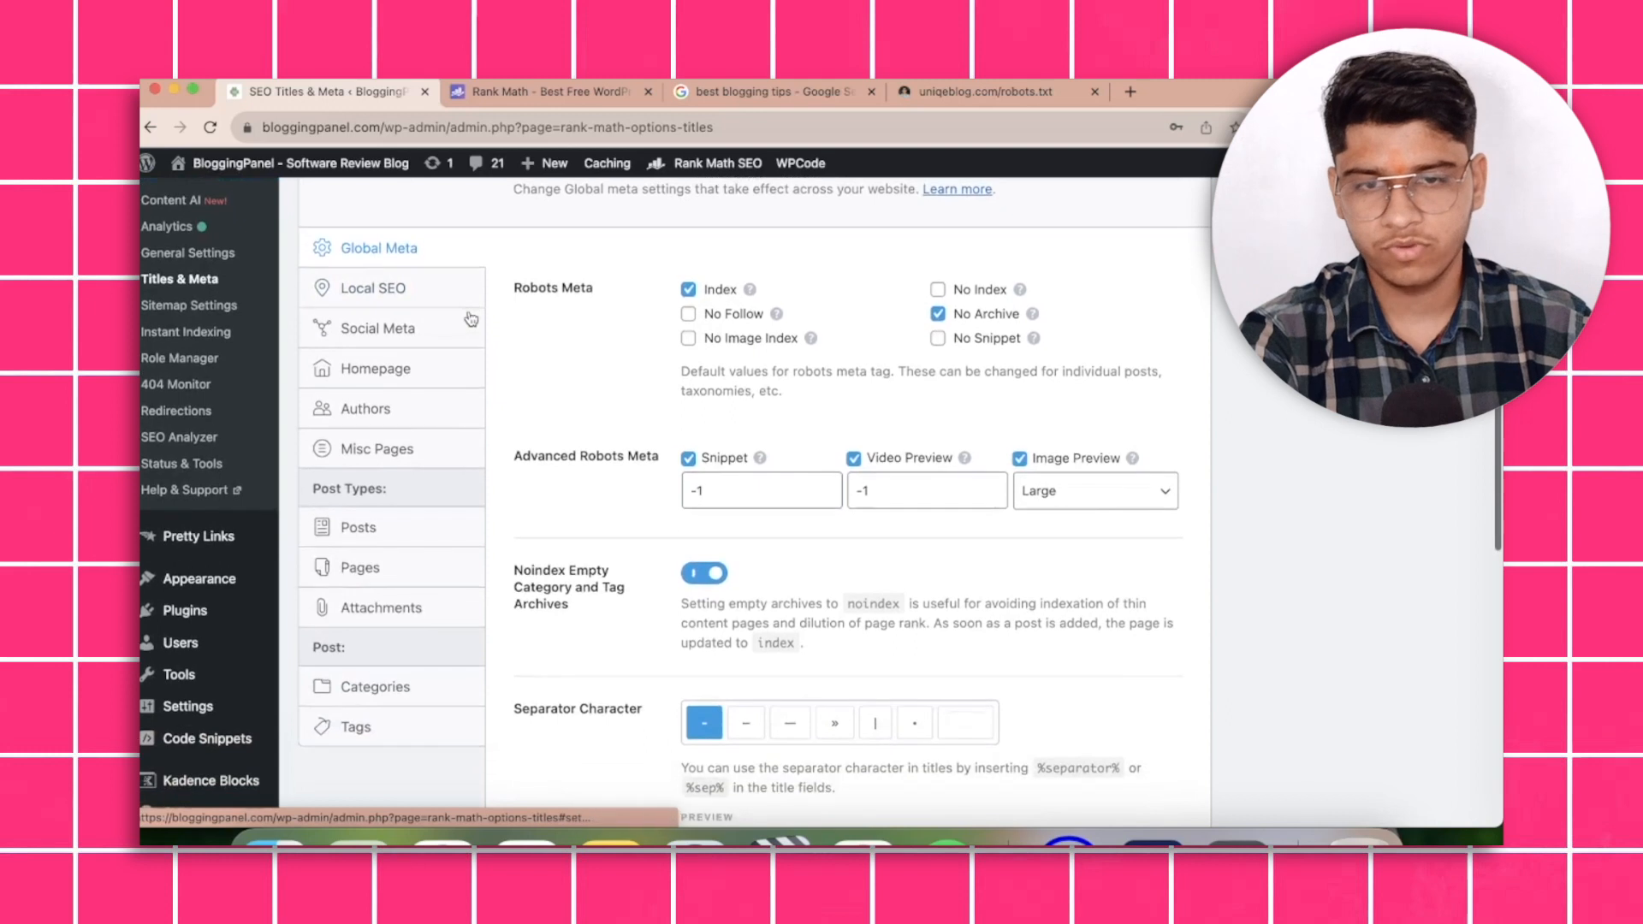
{"action": "left_click", "coordinate": [687, 291]}
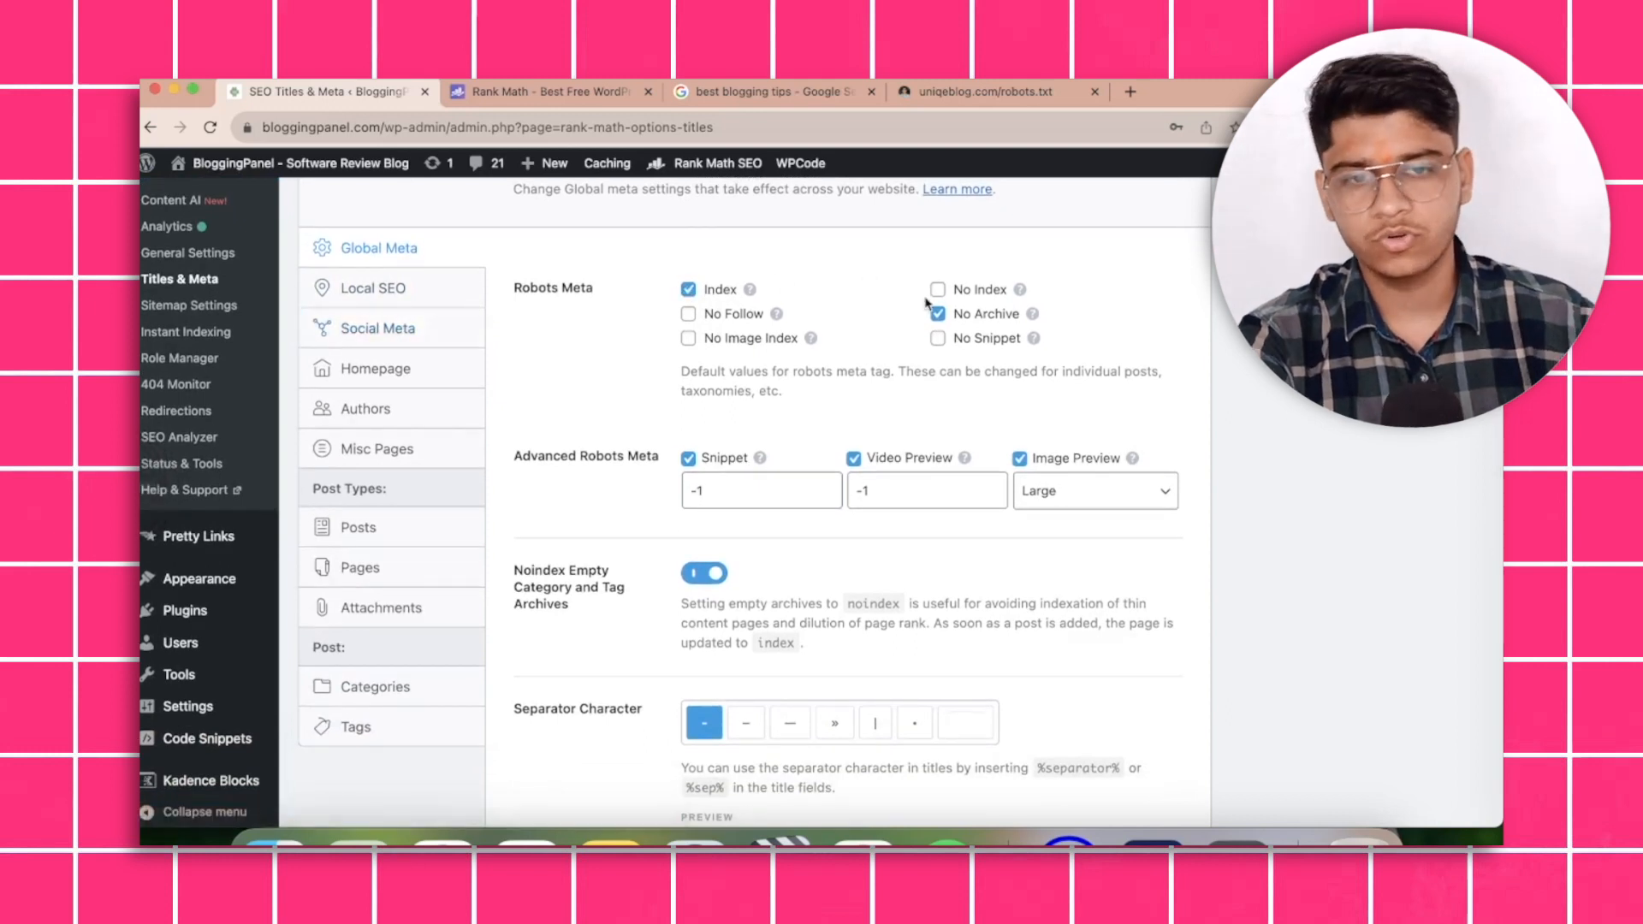
{"action": "scroll", "coordinate": [920, 291], "scroll_direction": "up", "scroll_amount": 1}
{"action": "scroll", "coordinate": [927, 302], "scroll_direction": "down", "scroll_amount": 1}
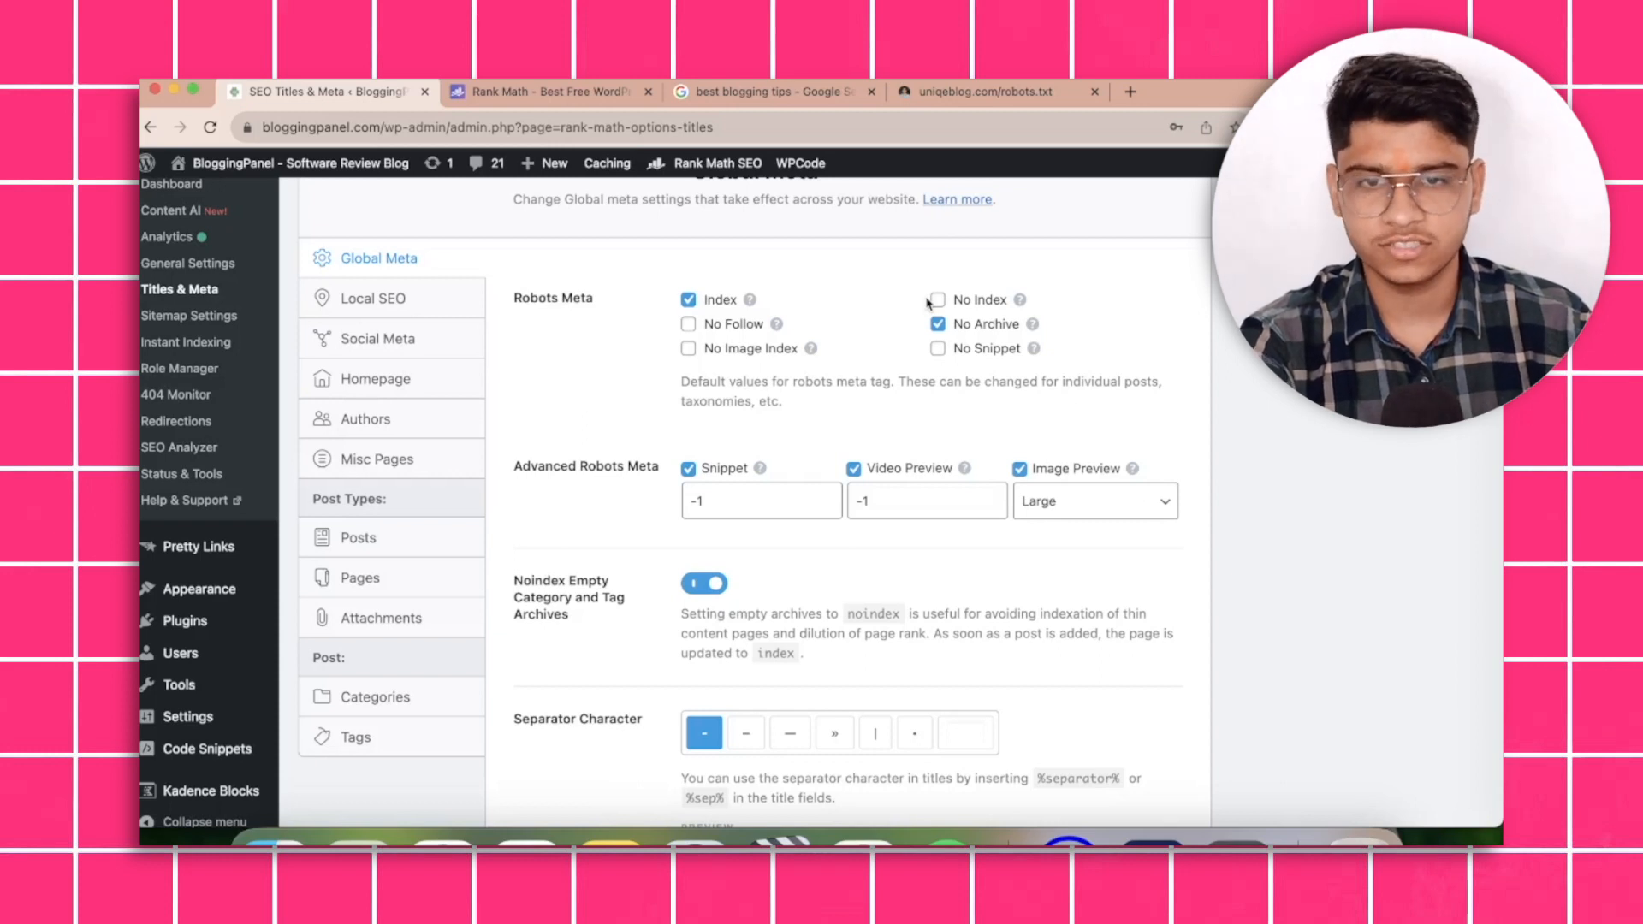
{"action": "scroll", "coordinate": [927, 301], "scroll_direction": "up", "scroll_amount": 2}
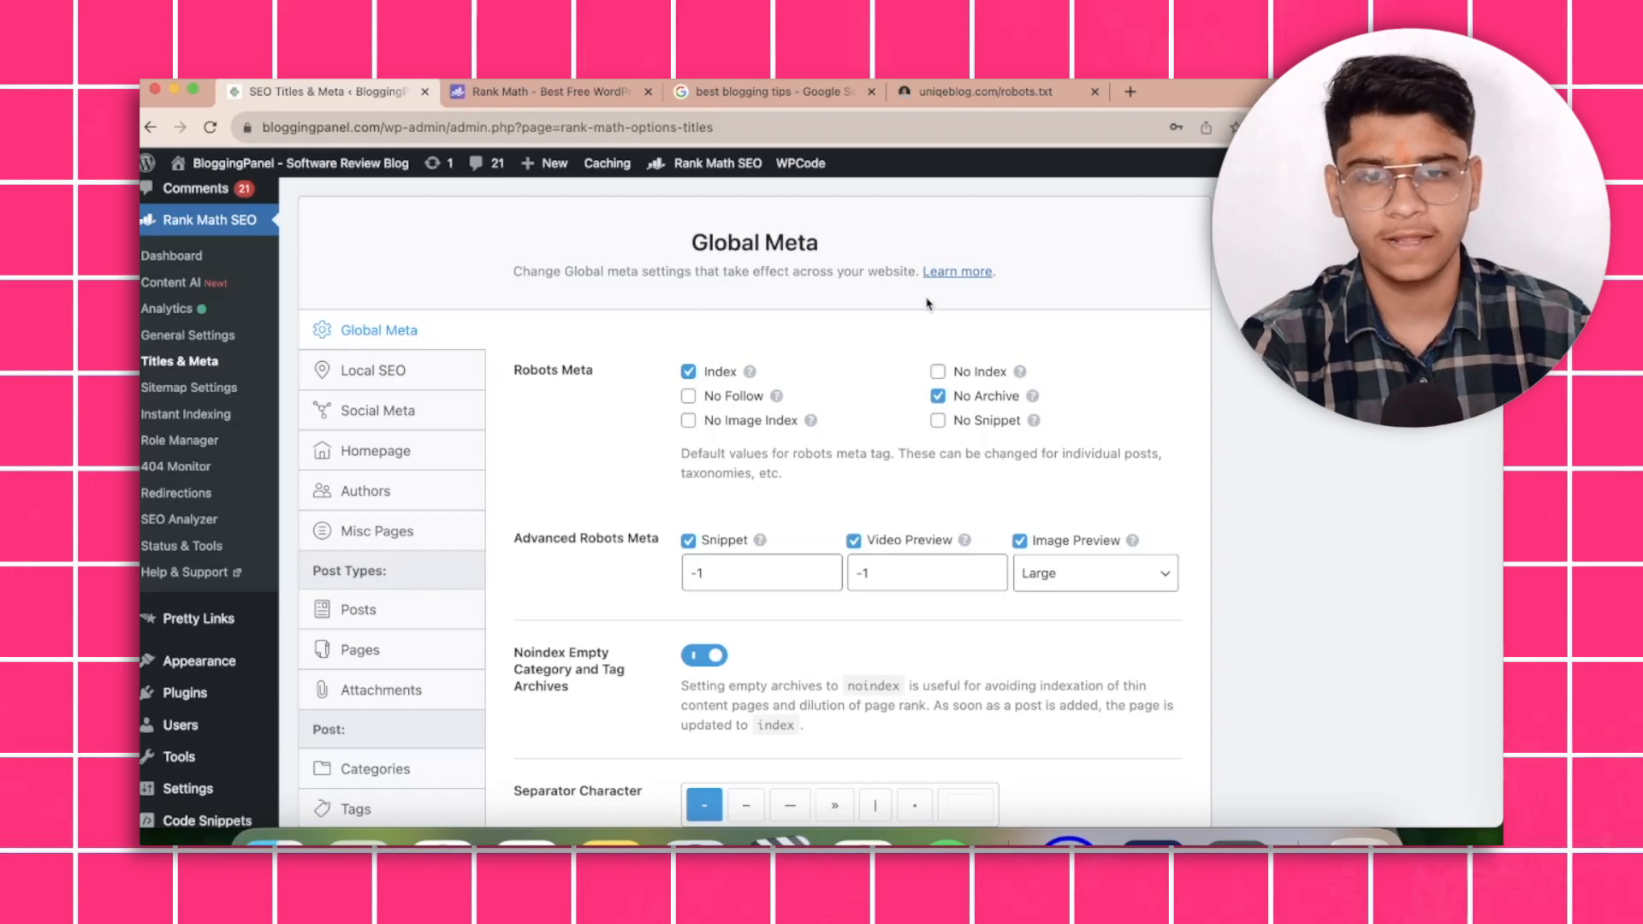
{"action": "scroll", "coordinate": [927, 304], "scroll_direction": "down", "scroll_amount": 3}
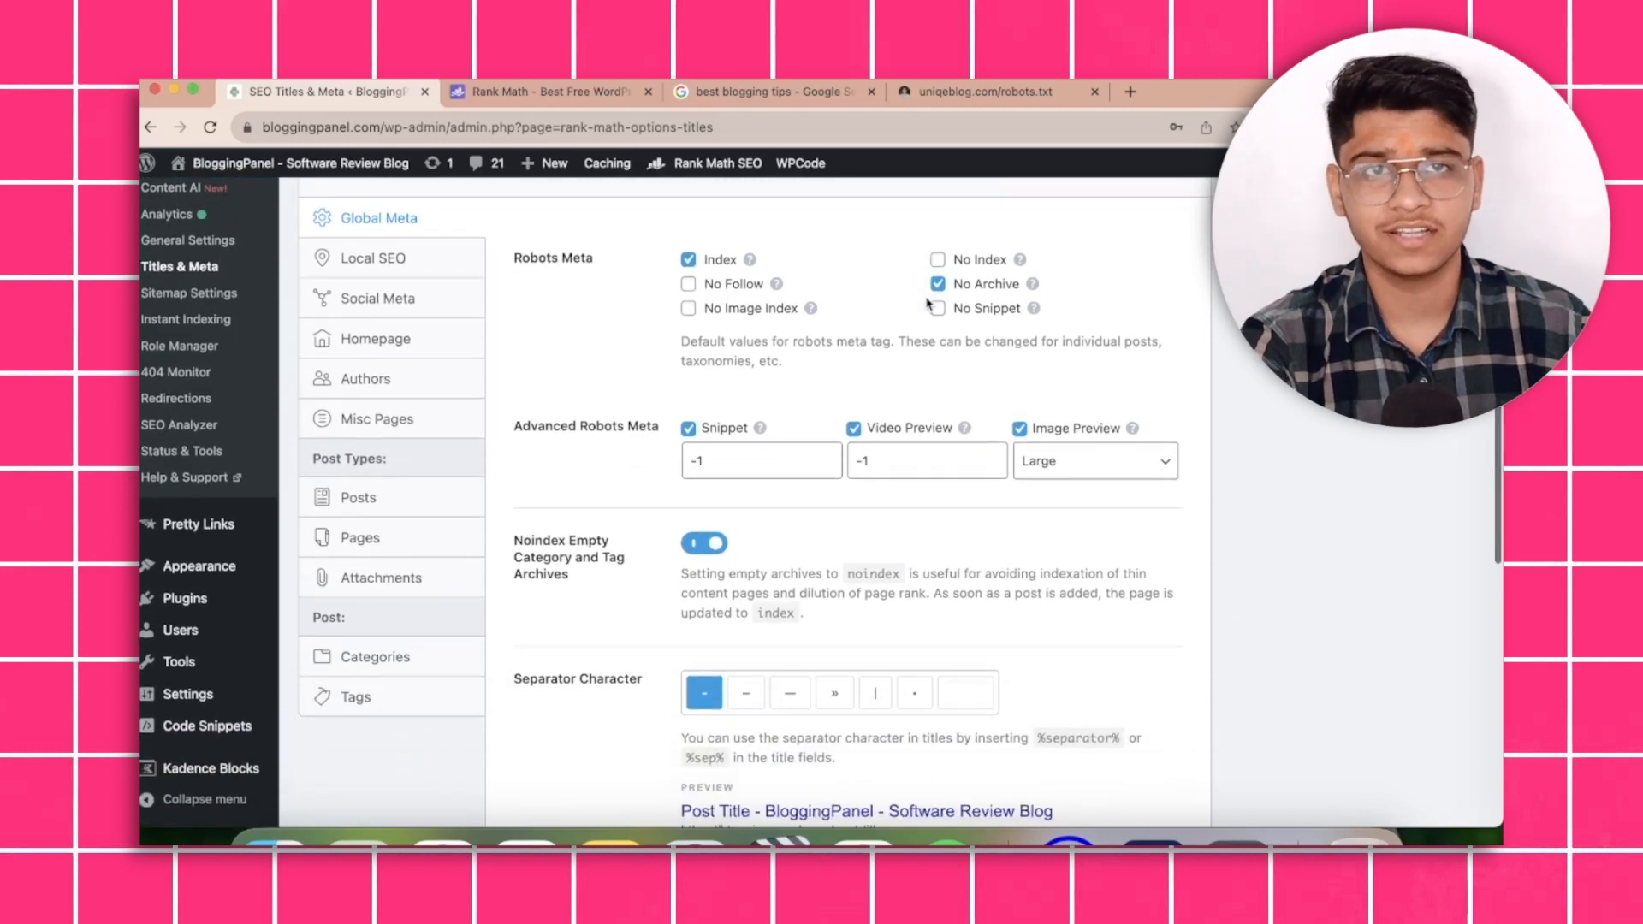
{"action": "scroll", "coordinate": [927, 303], "scroll_direction": "up", "scroll_amount": 1}
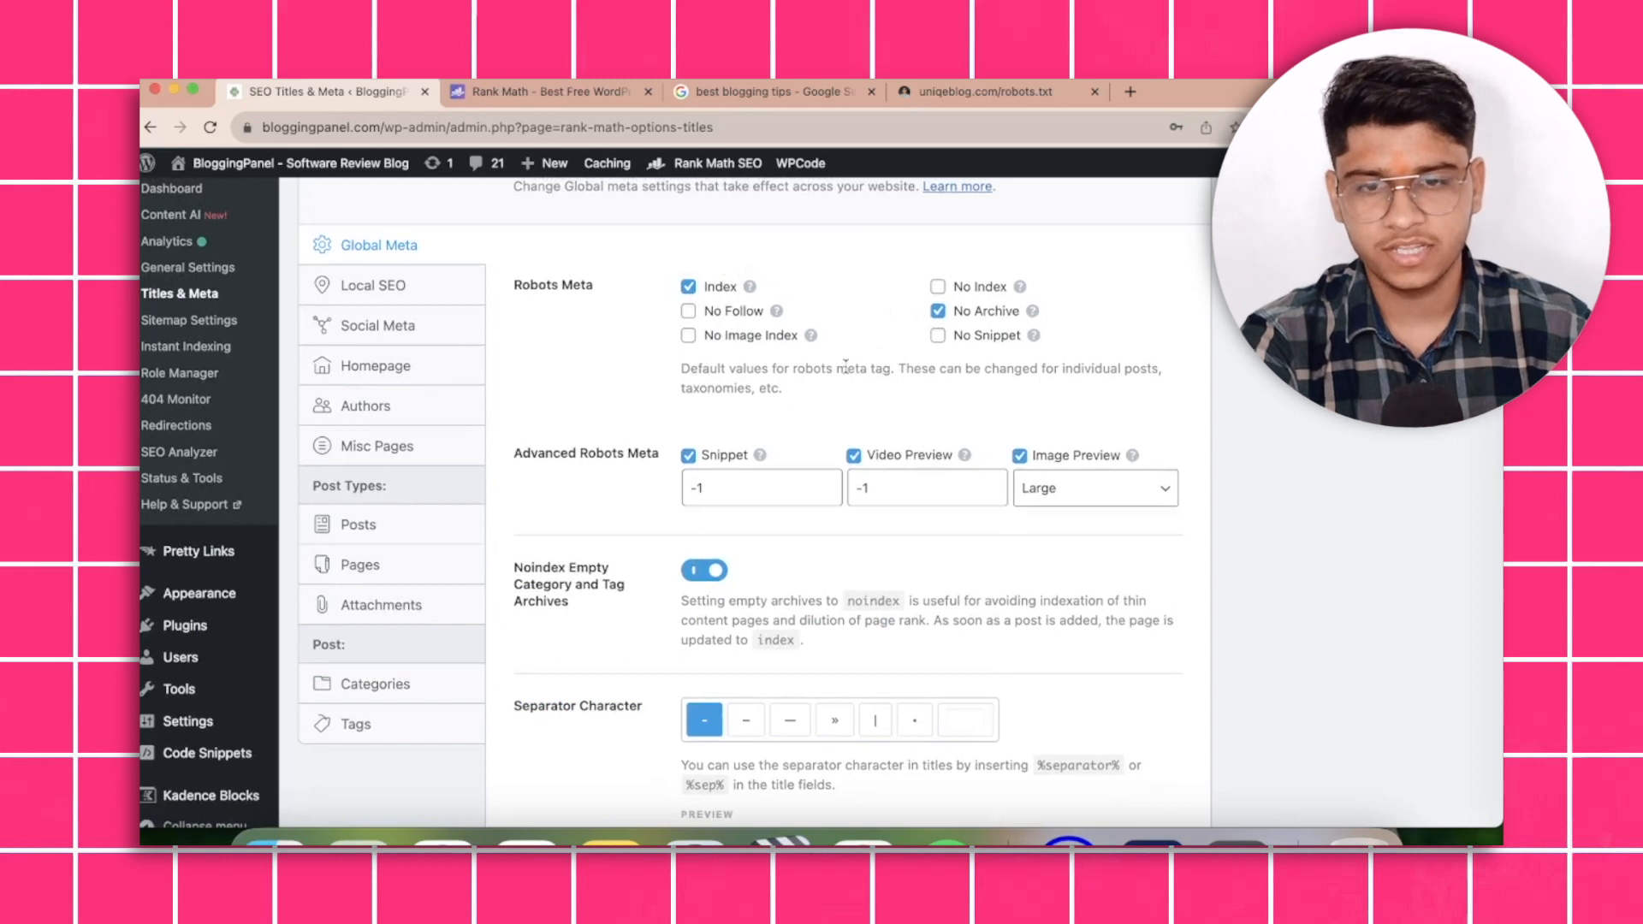
{"action": "scroll", "coordinate": [951, 500], "scroll_direction": "down", "scroll_amount": 3}
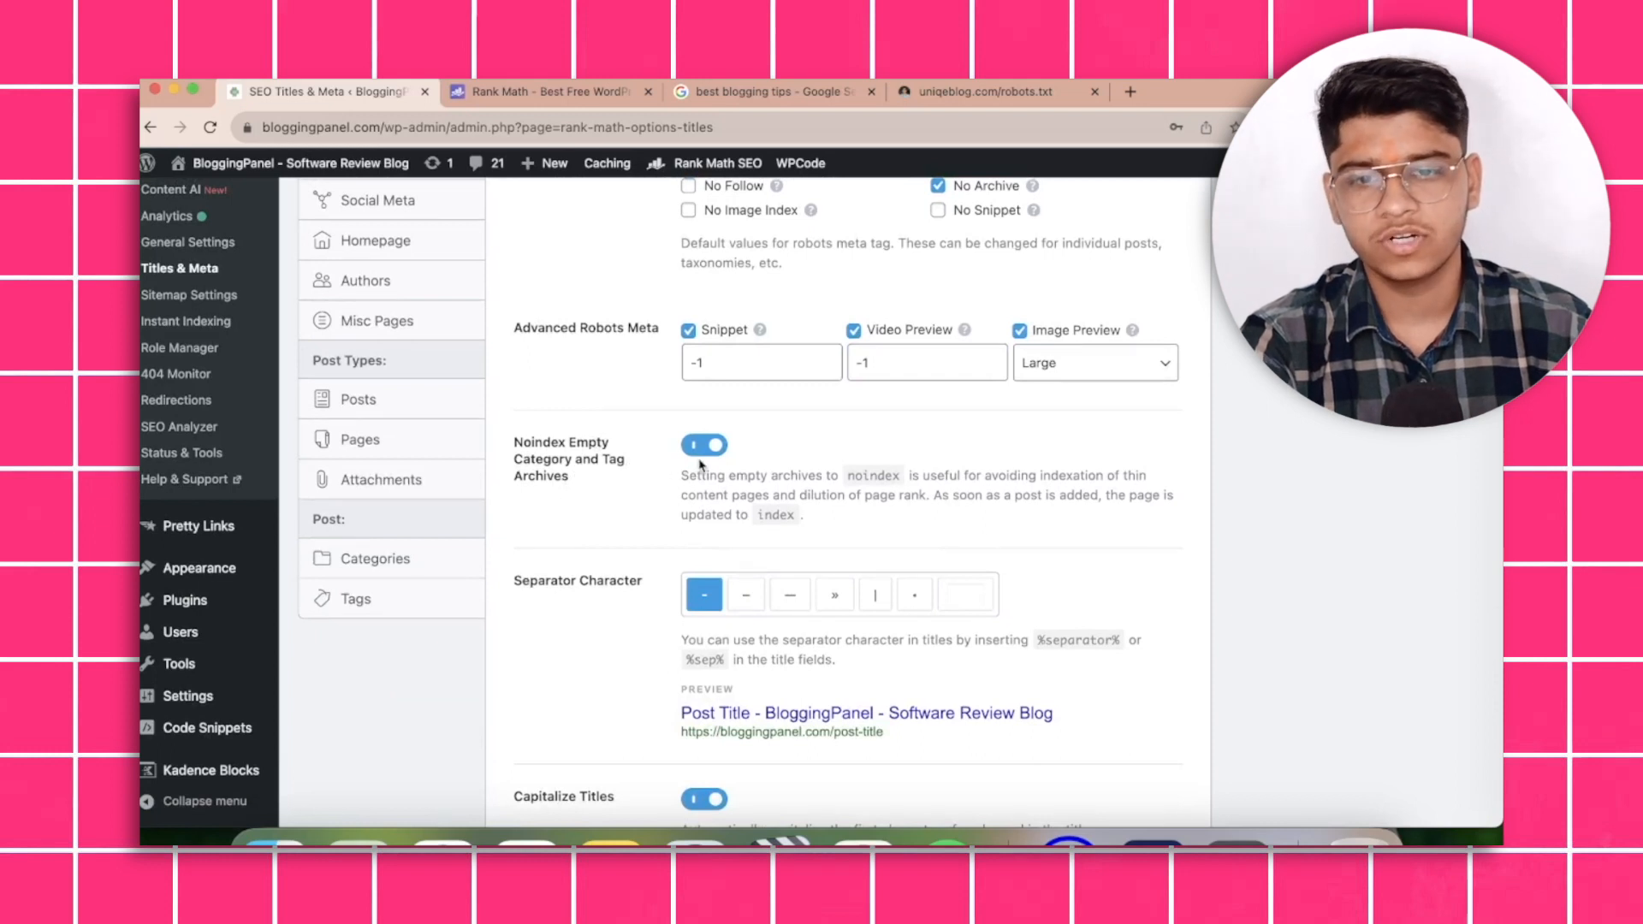
{"action": "scroll", "coordinate": [692, 528], "scroll_direction": "up", "scroll_amount": 1}
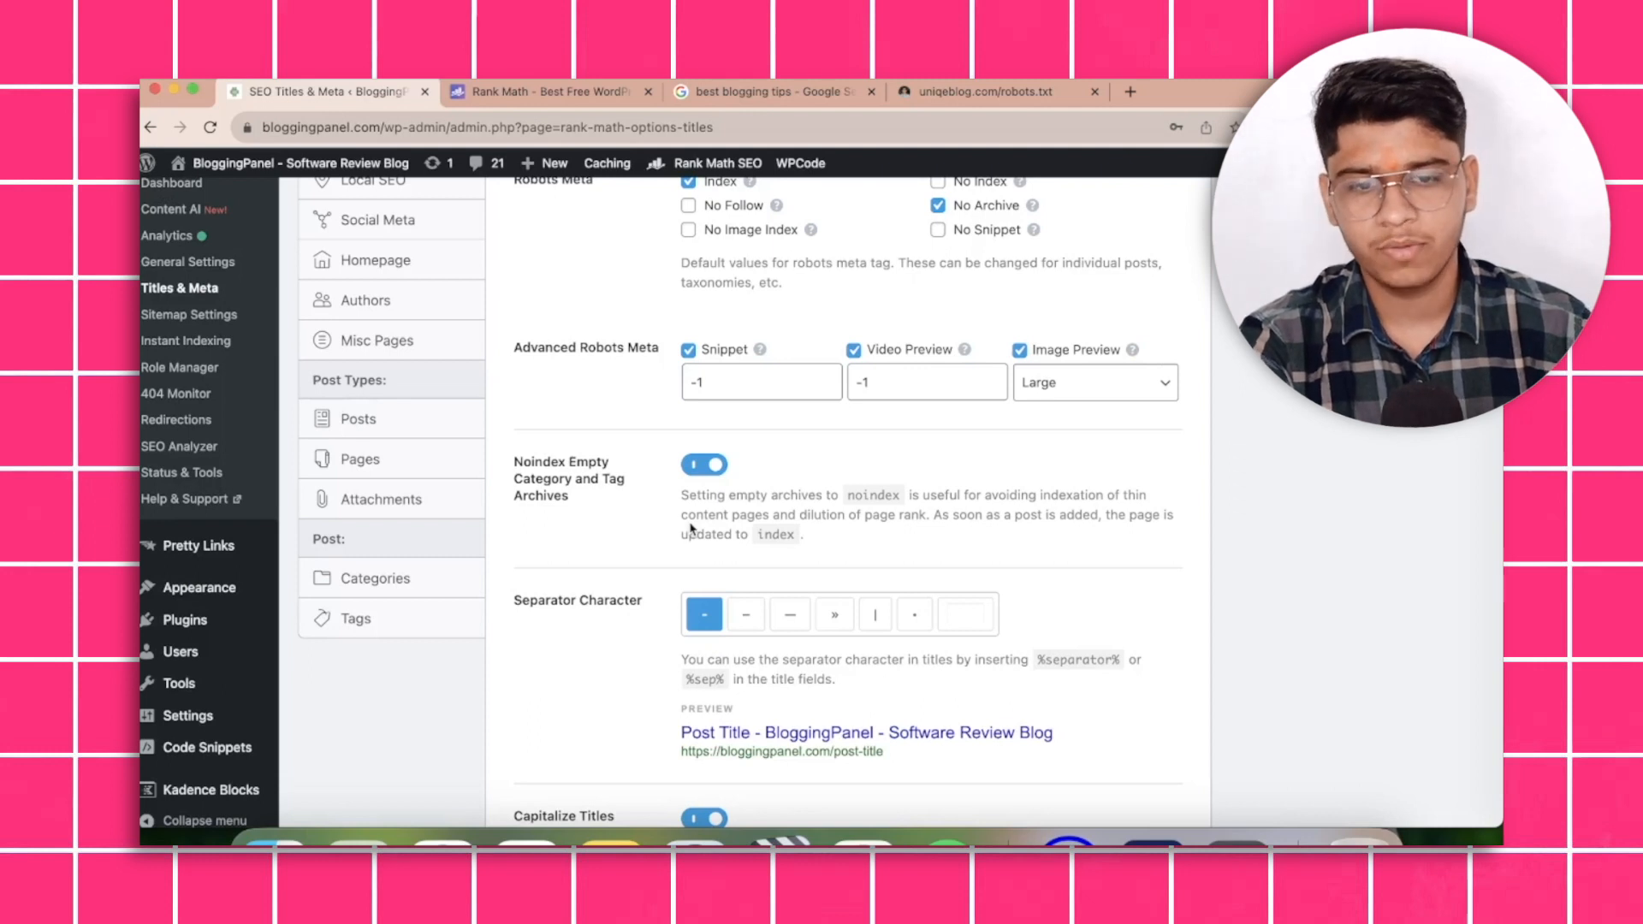
Try different separator characters for the titles in Global Meta and choose the bullet (•).
{"action": "scroll", "coordinate": [691, 529], "scroll_direction": "down", "scroll_amount": 4}
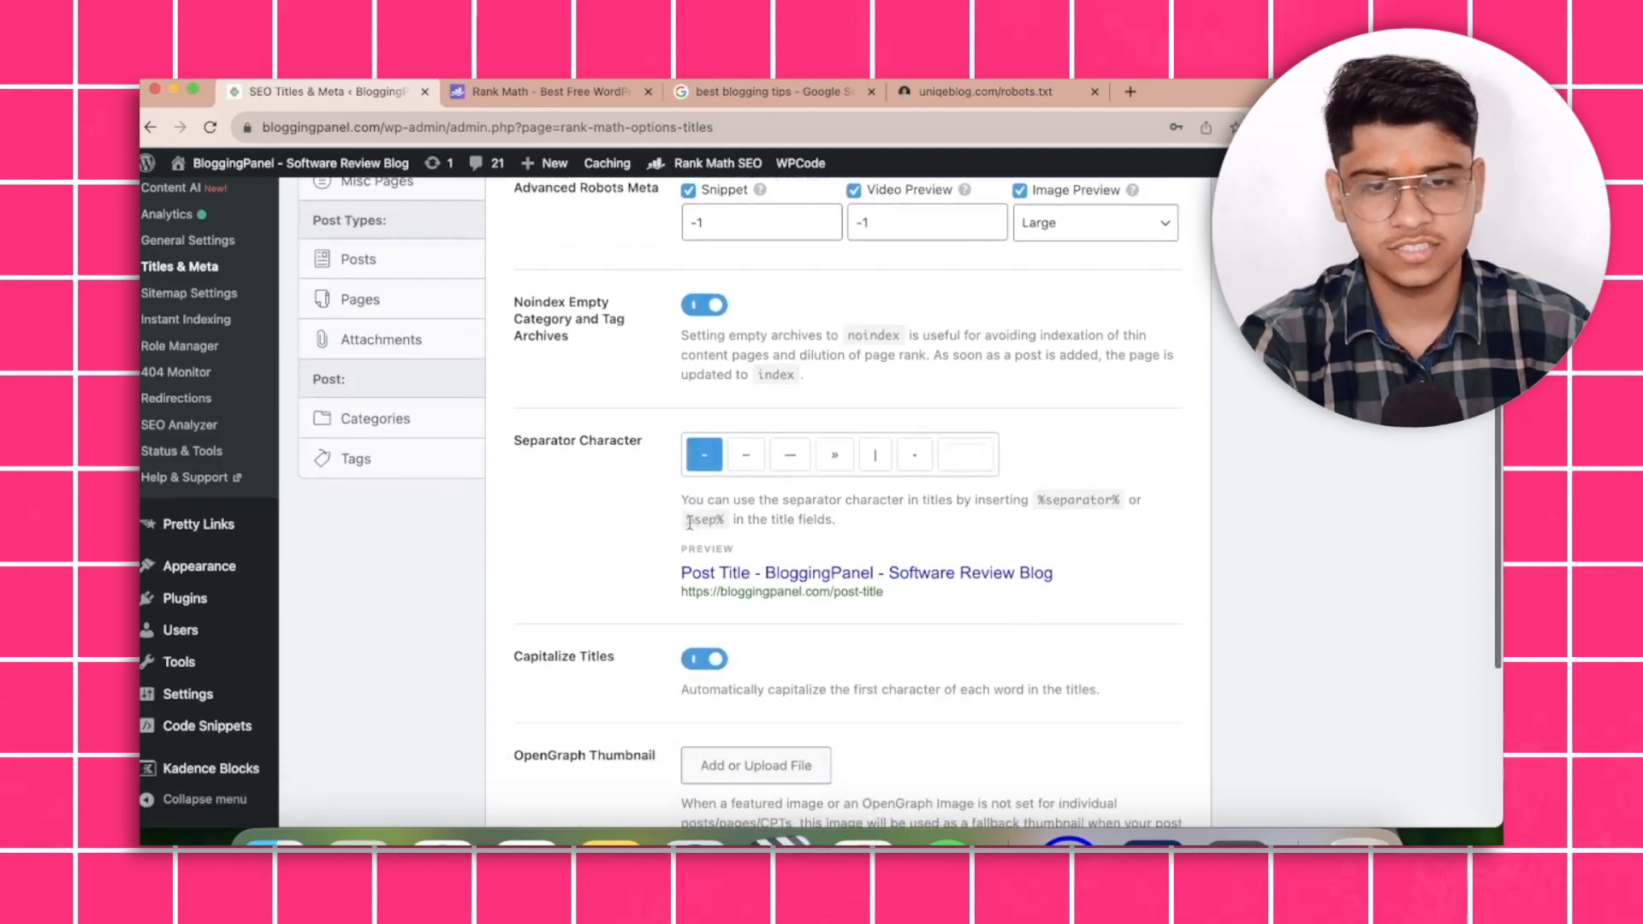
{"action": "scroll", "coordinate": [766, 480], "scroll_direction": "down", "scroll_amount": 1}
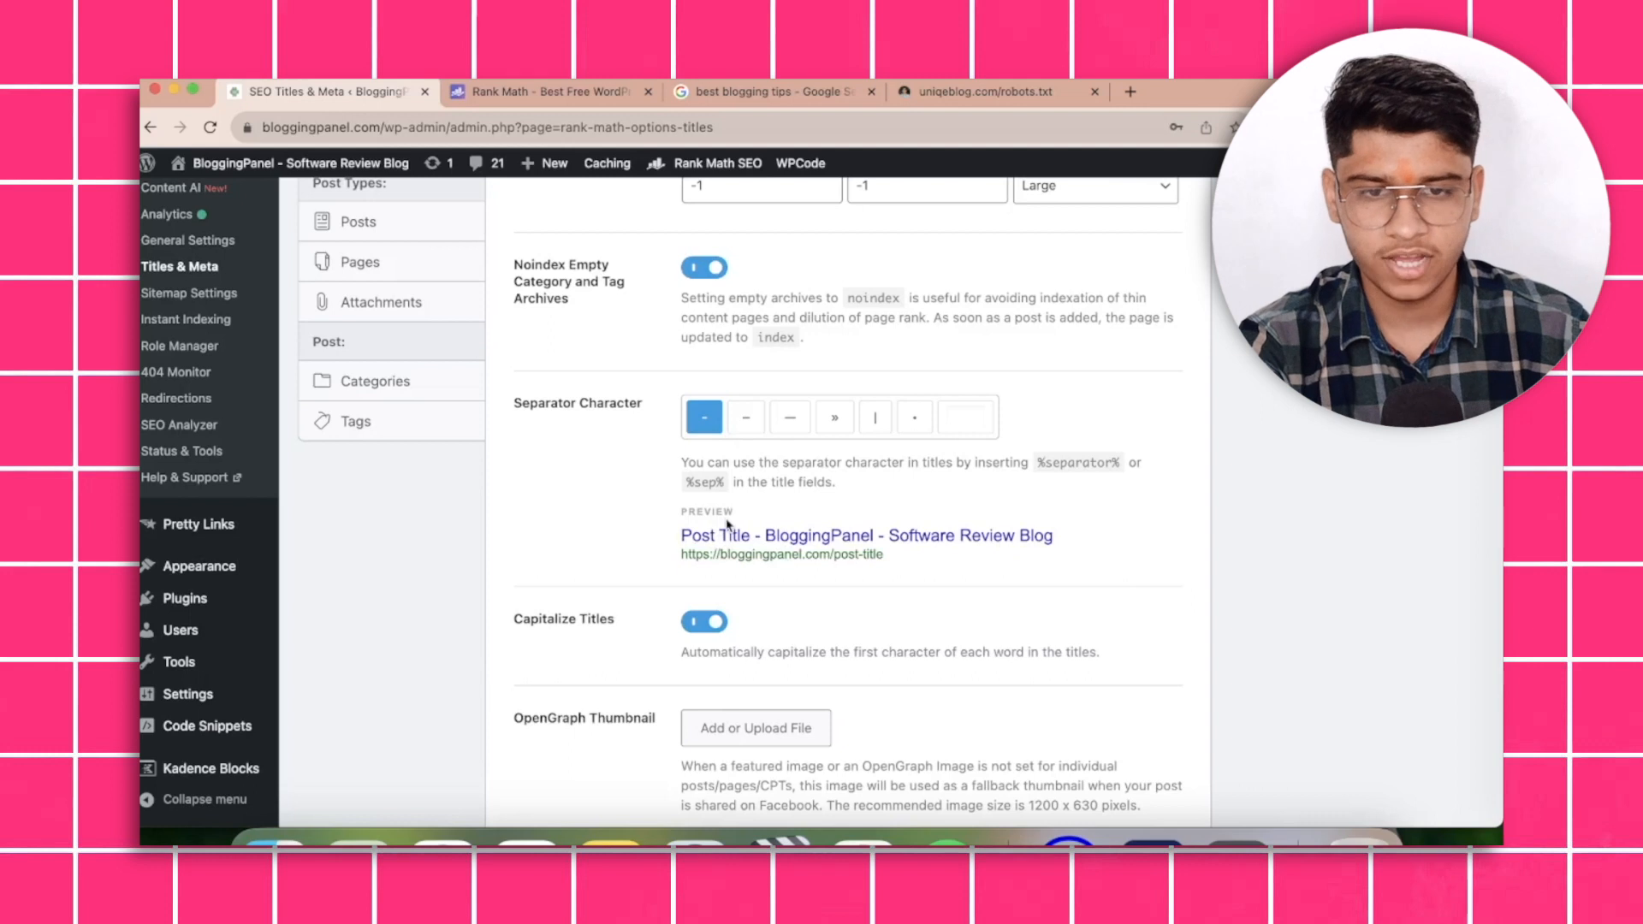
{"action": "scroll", "coordinate": [728, 524], "scroll_direction": "down", "scroll_amount": 1}
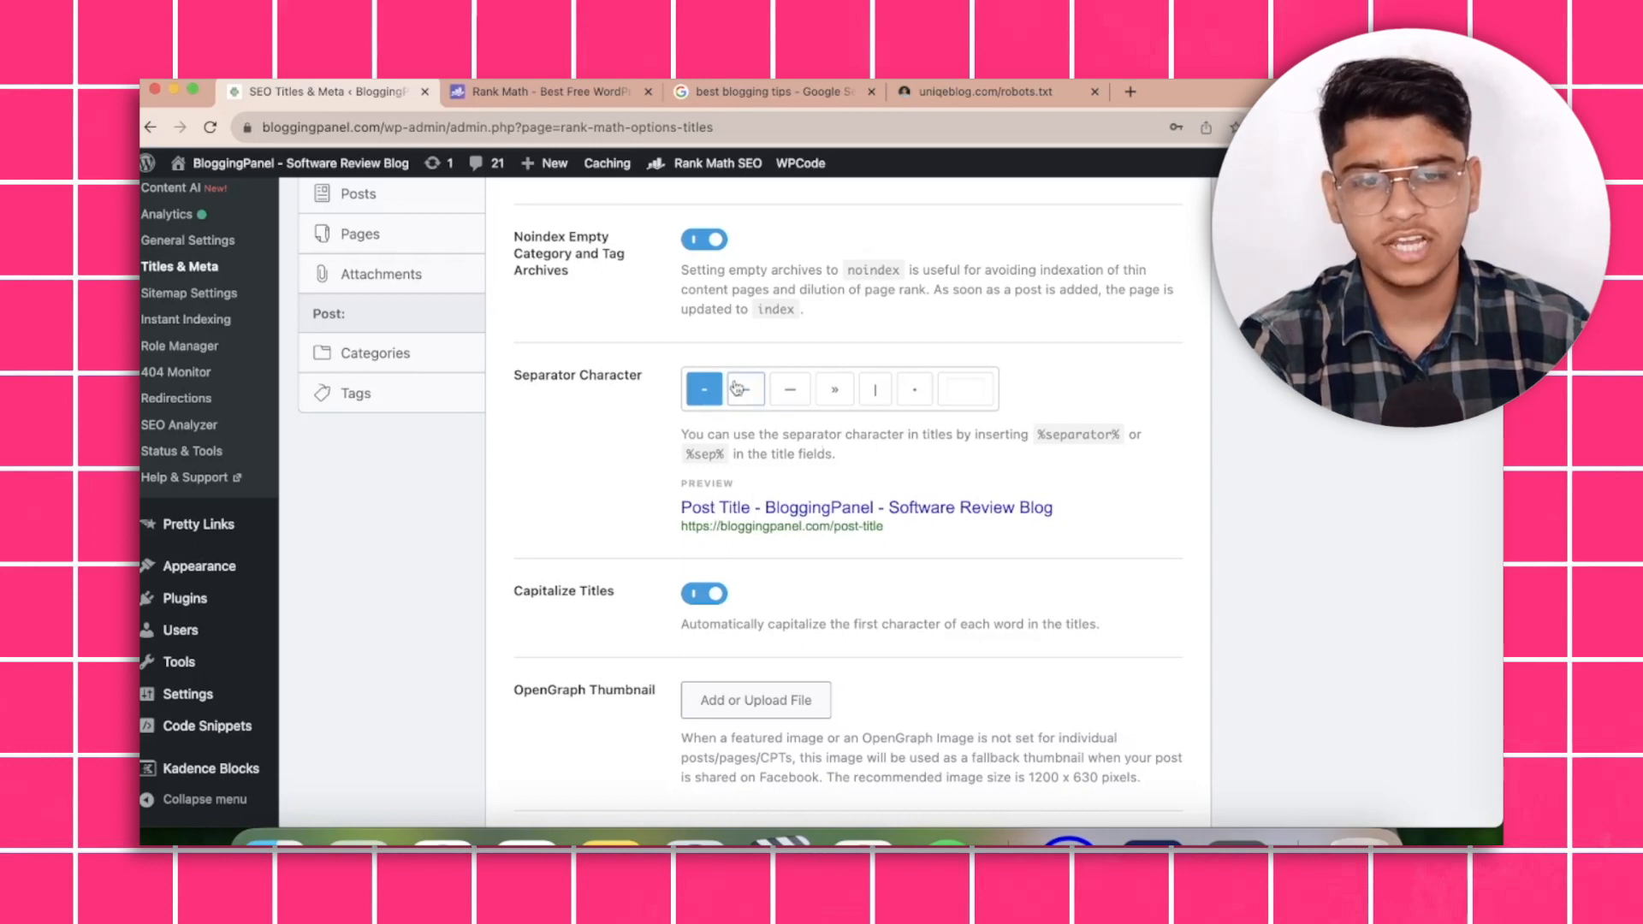
{"action": "left_click", "coordinate": [741, 392]}
{"action": "left_click", "coordinate": [902, 398]}
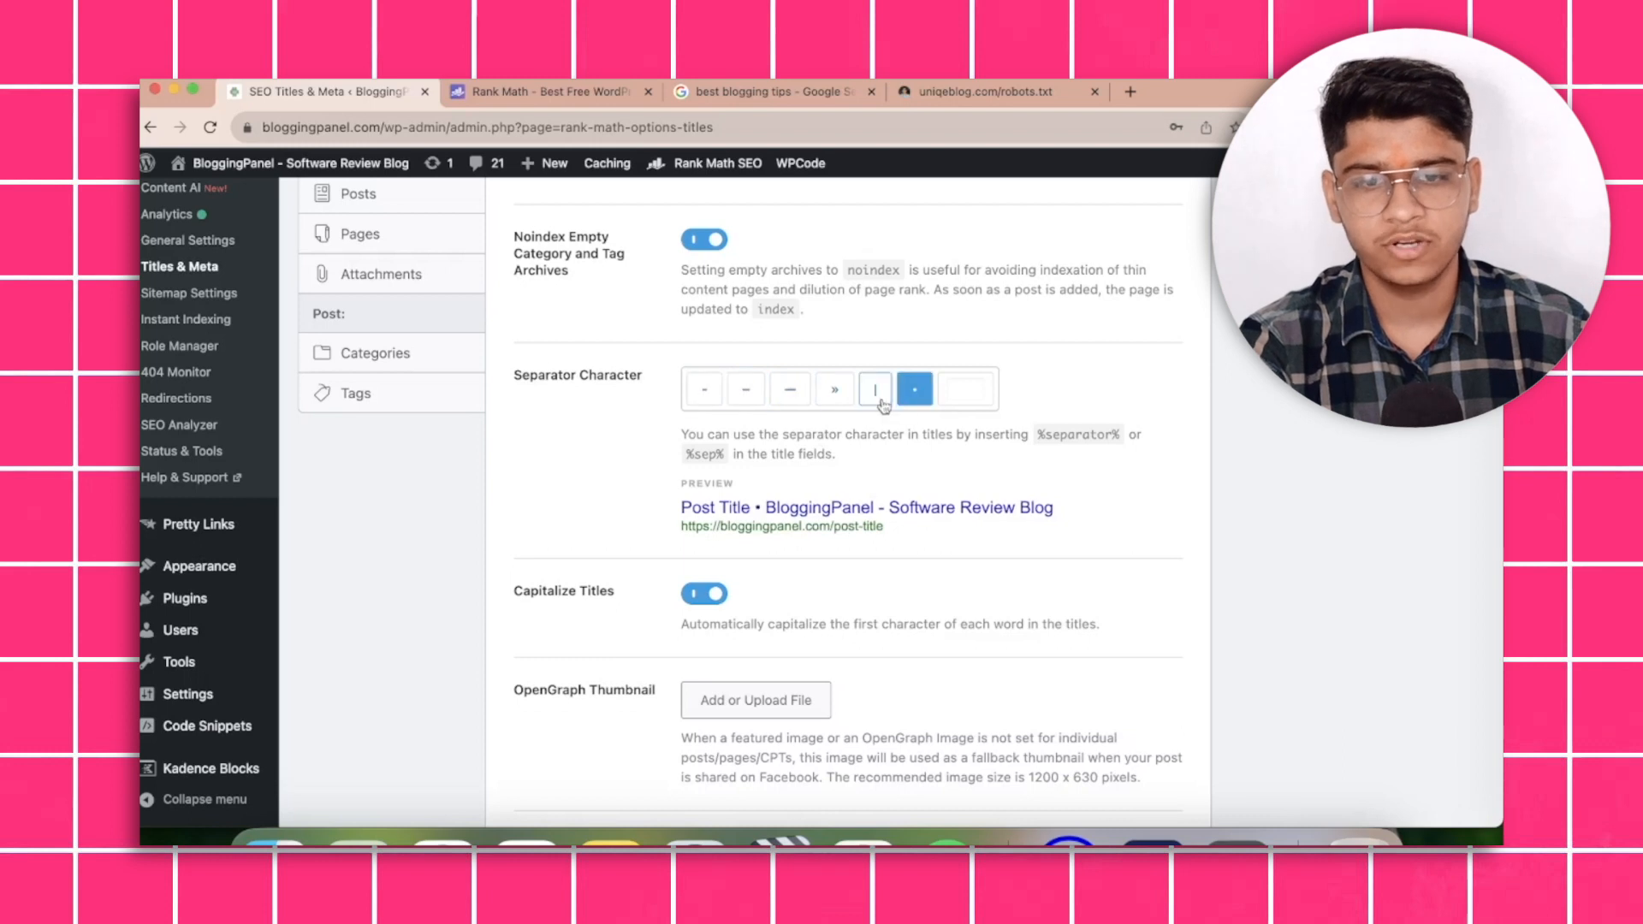
{"action": "left_click", "coordinate": [876, 401]}
{"action": "left_click", "coordinate": [910, 392]}
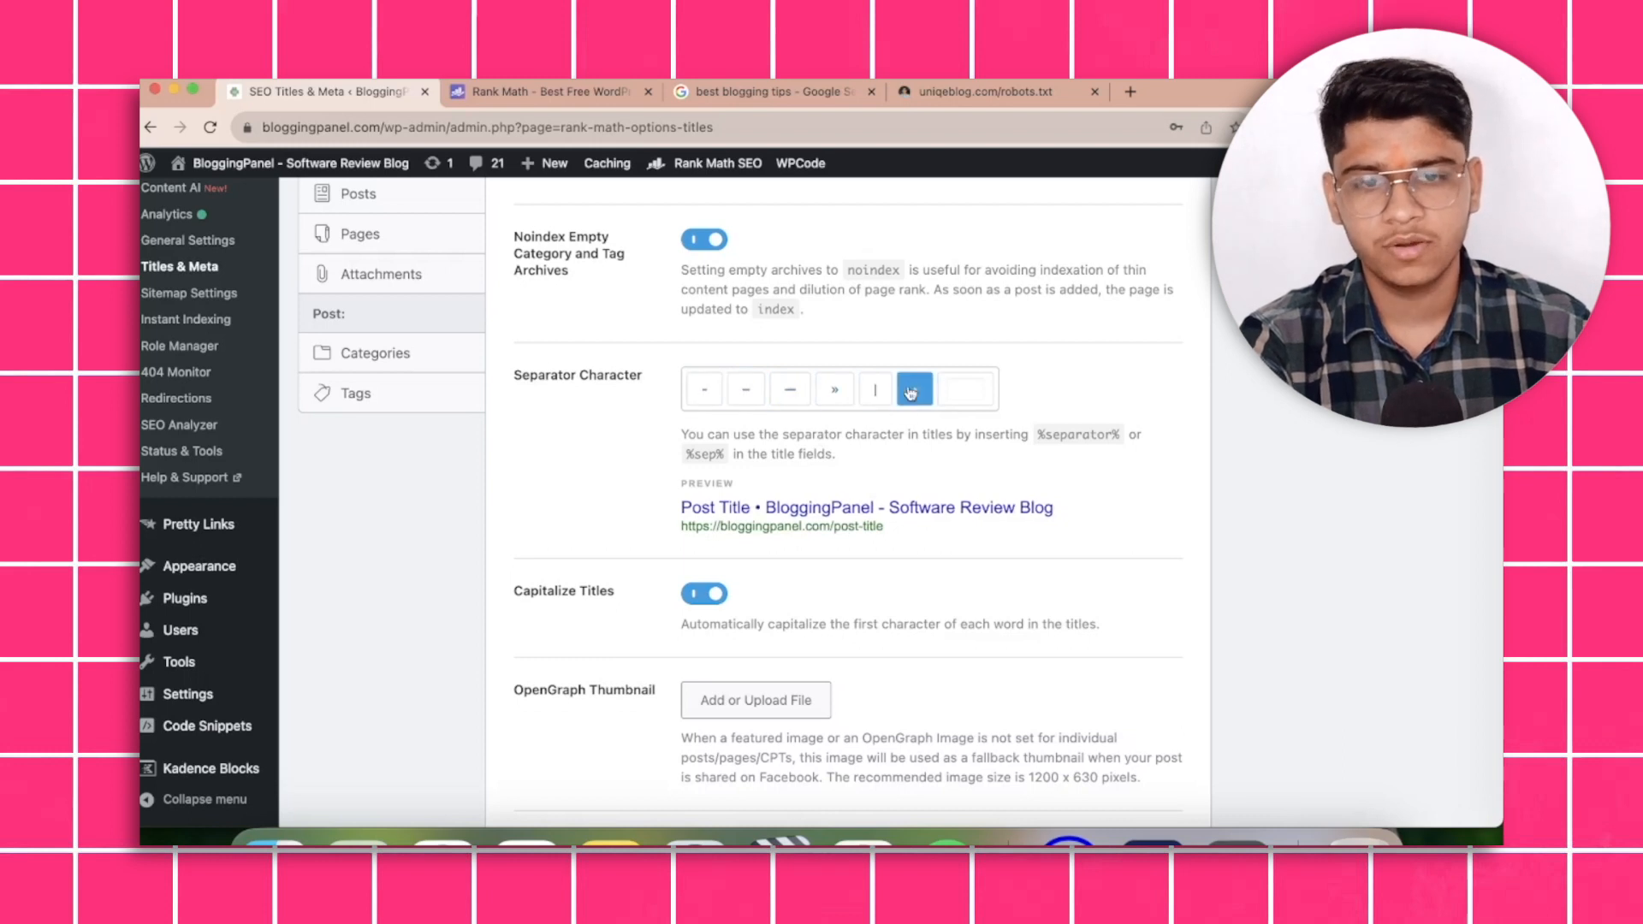
Check the Capitalize Titles, OpenGraph Thumbnail and Twitter Card Type options, and save the Global Meta settings.
{"action": "scroll", "coordinate": [522, 475], "scroll_direction": "down", "scroll_amount": 4}
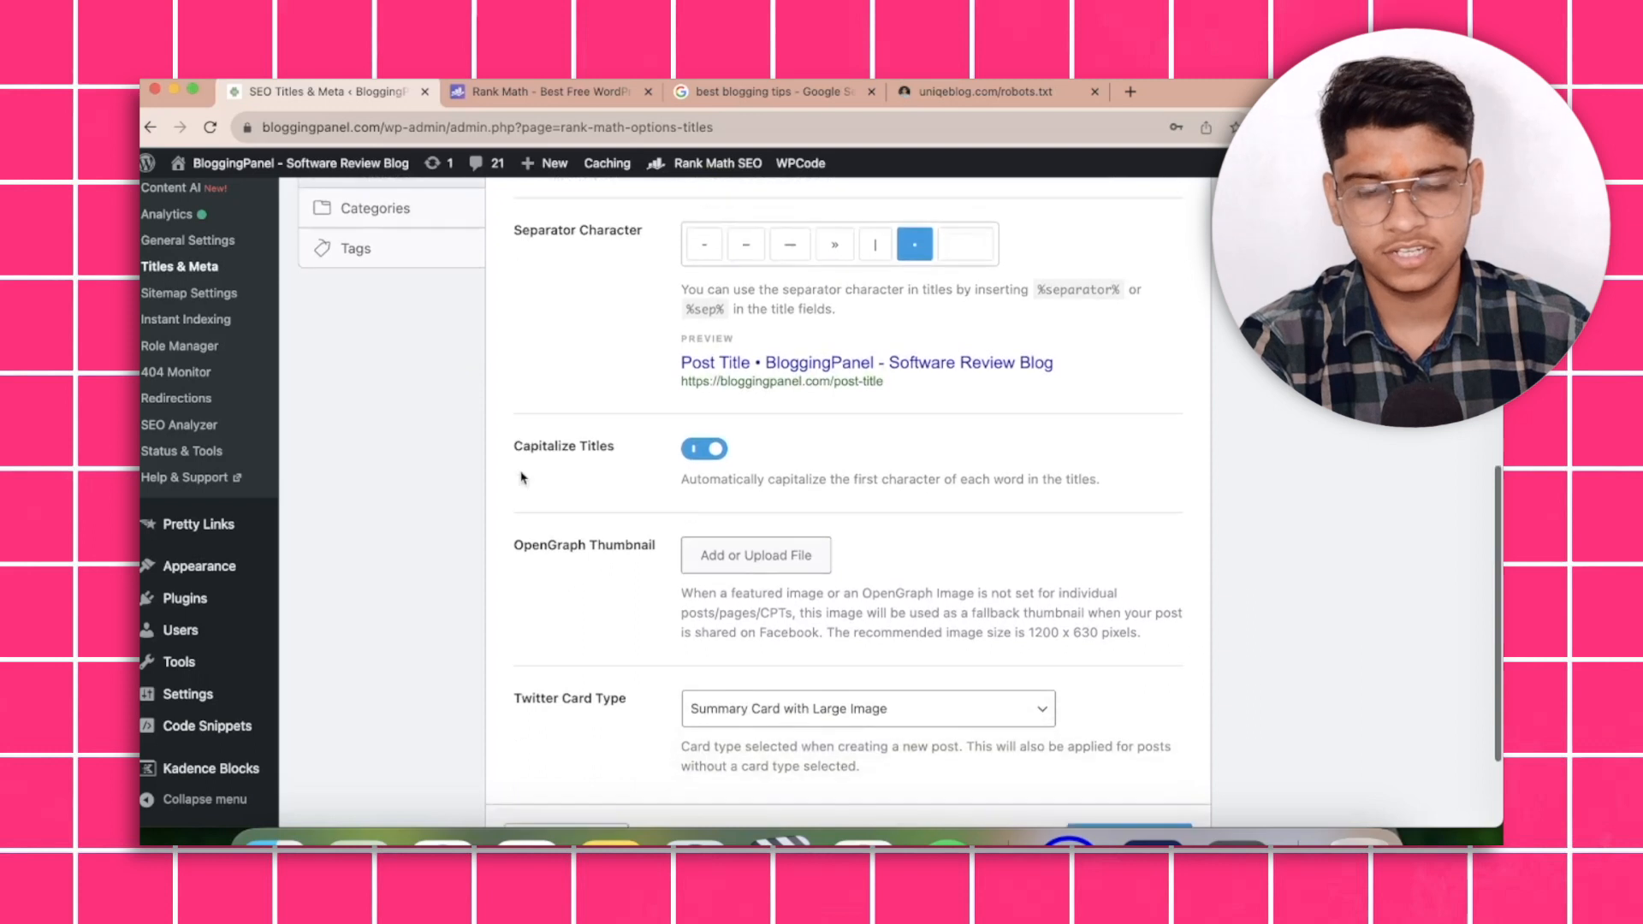
{"action": "scroll", "coordinate": [522, 475], "scroll_direction": "down", "scroll_amount": 1}
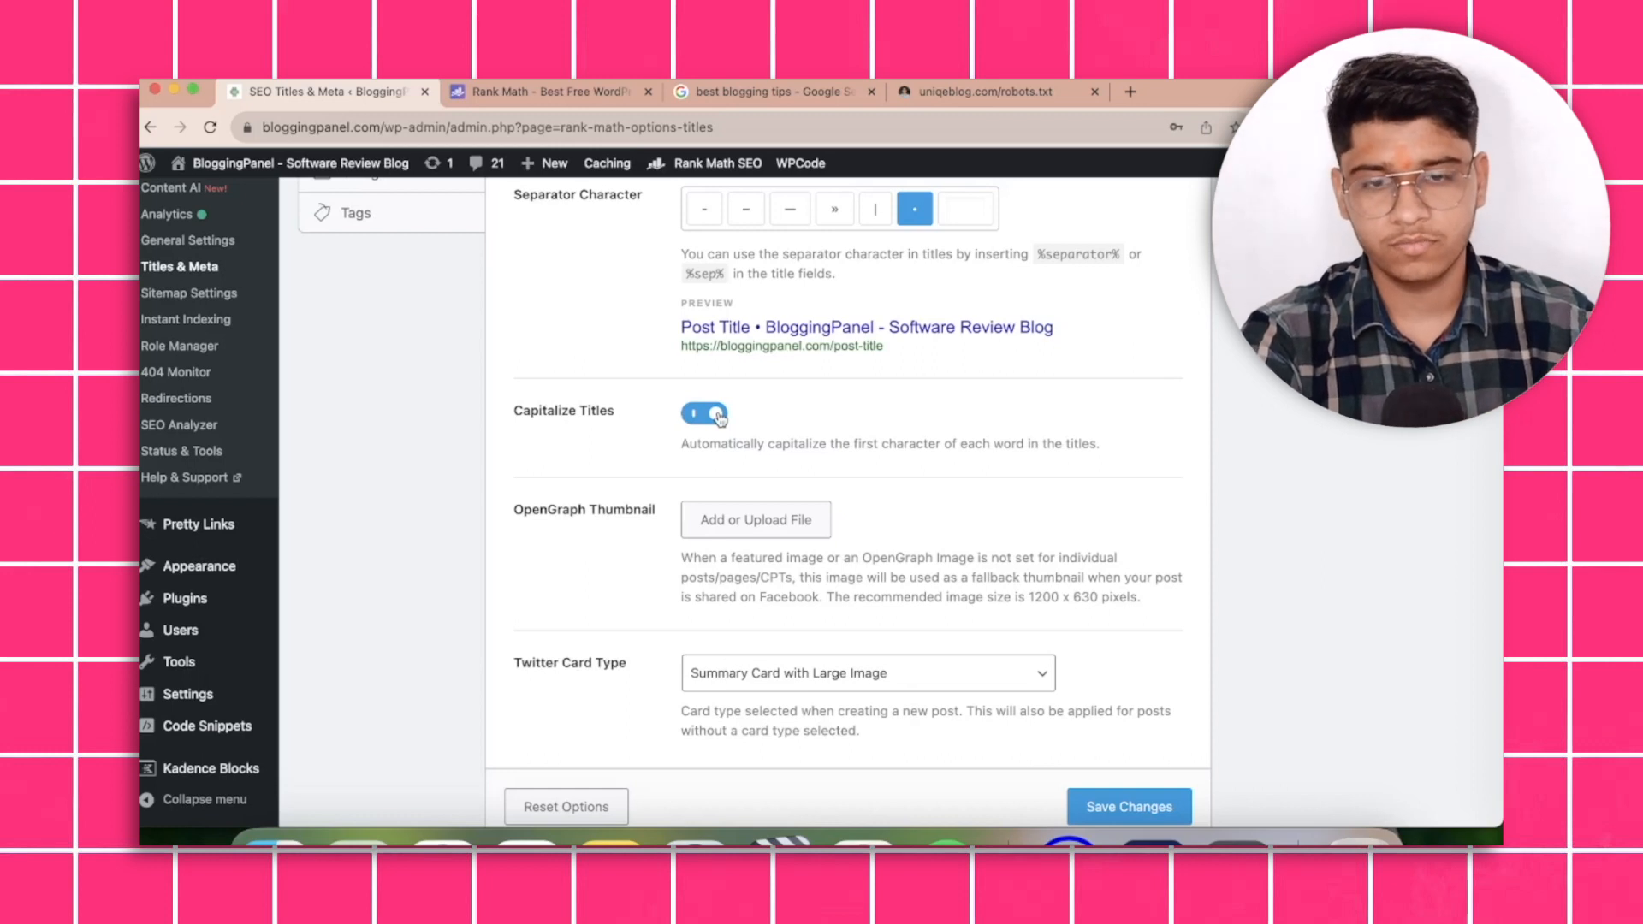
{"action": "scroll", "coordinate": [719, 420], "scroll_direction": "down", "scroll_amount": 1}
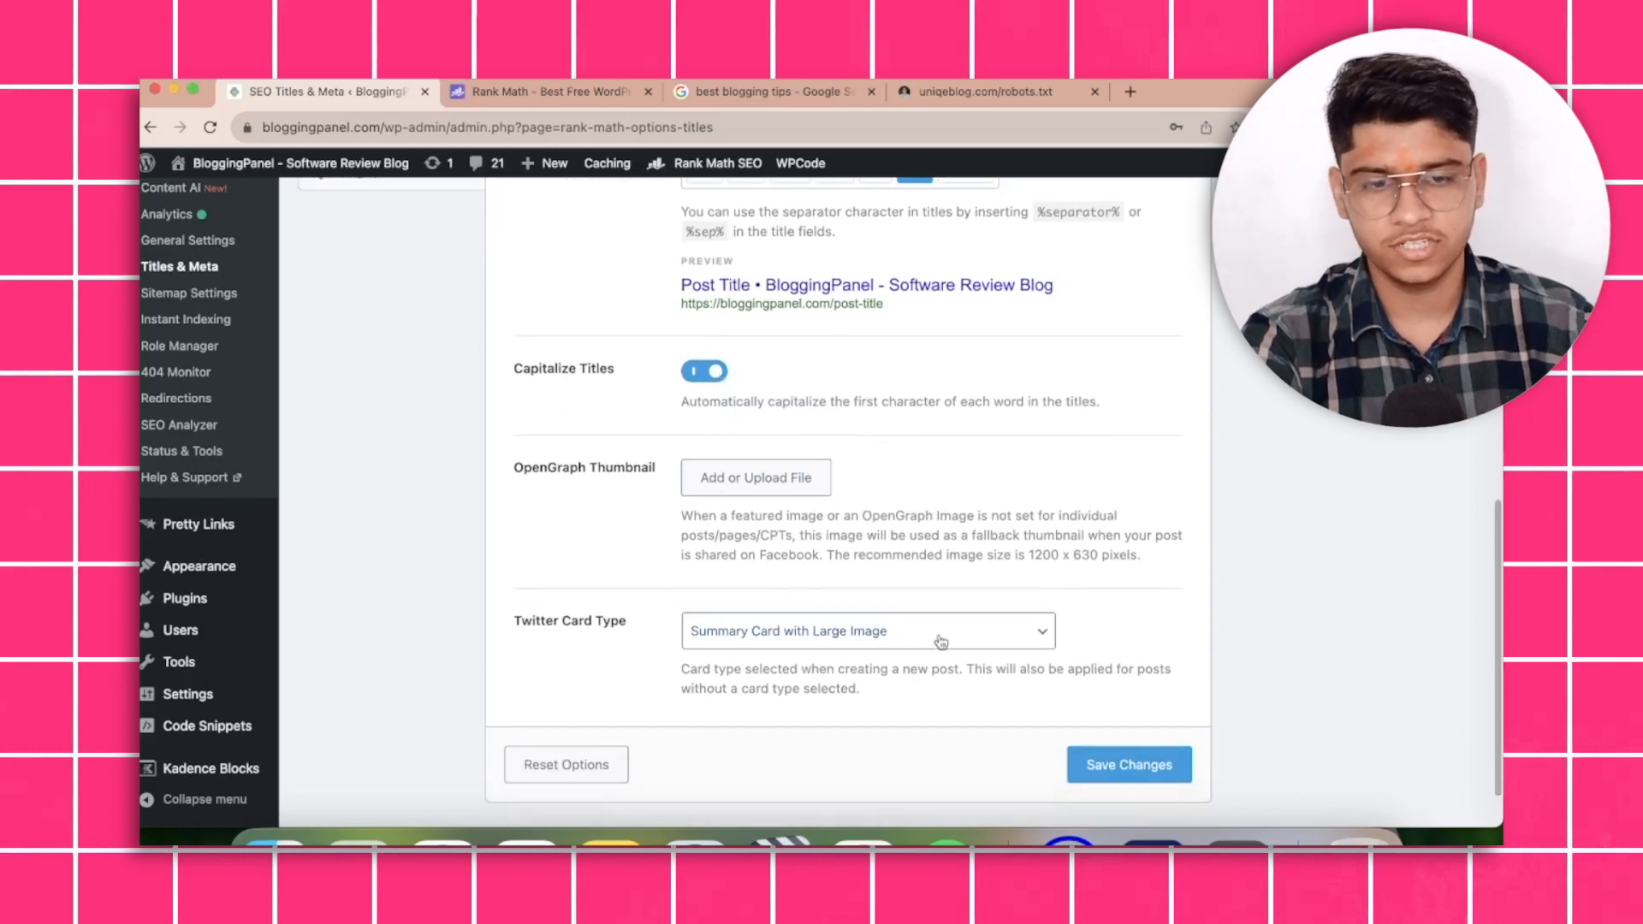
{"action": "left_click", "coordinate": [1129, 759]}
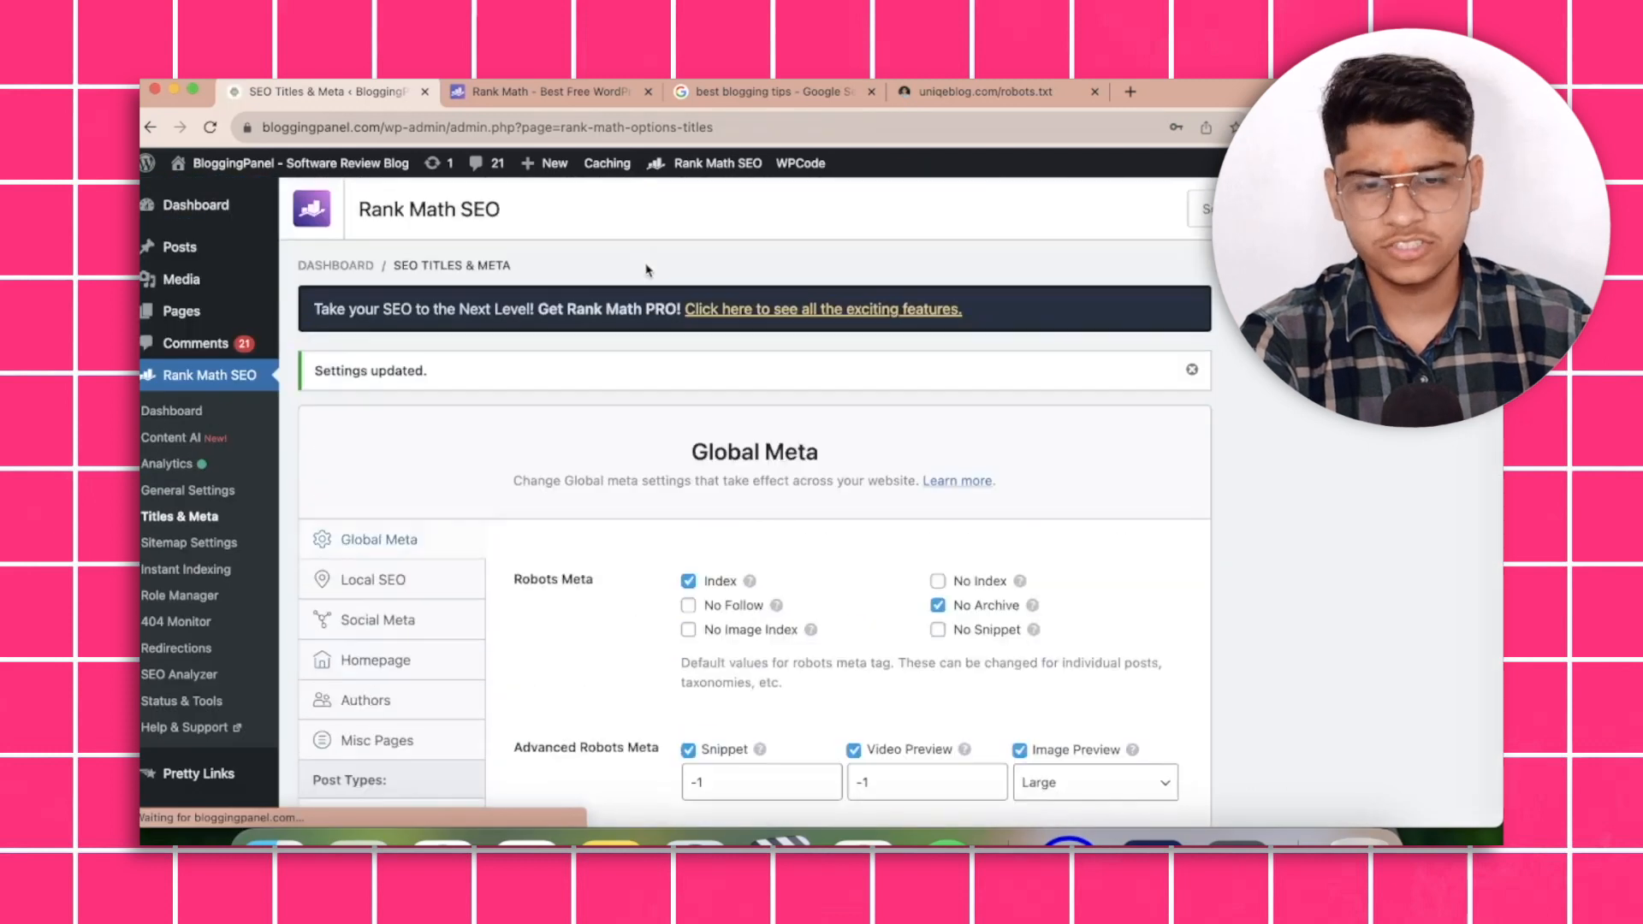
Open the Local SEO settings and review the person or company, website name and logo options.
{"action": "left_click", "coordinate": [448, 586]}
{"action": "scroll", "coordinate": [449, 585], "scroll_direction": "down", "scroll_amount": 5}
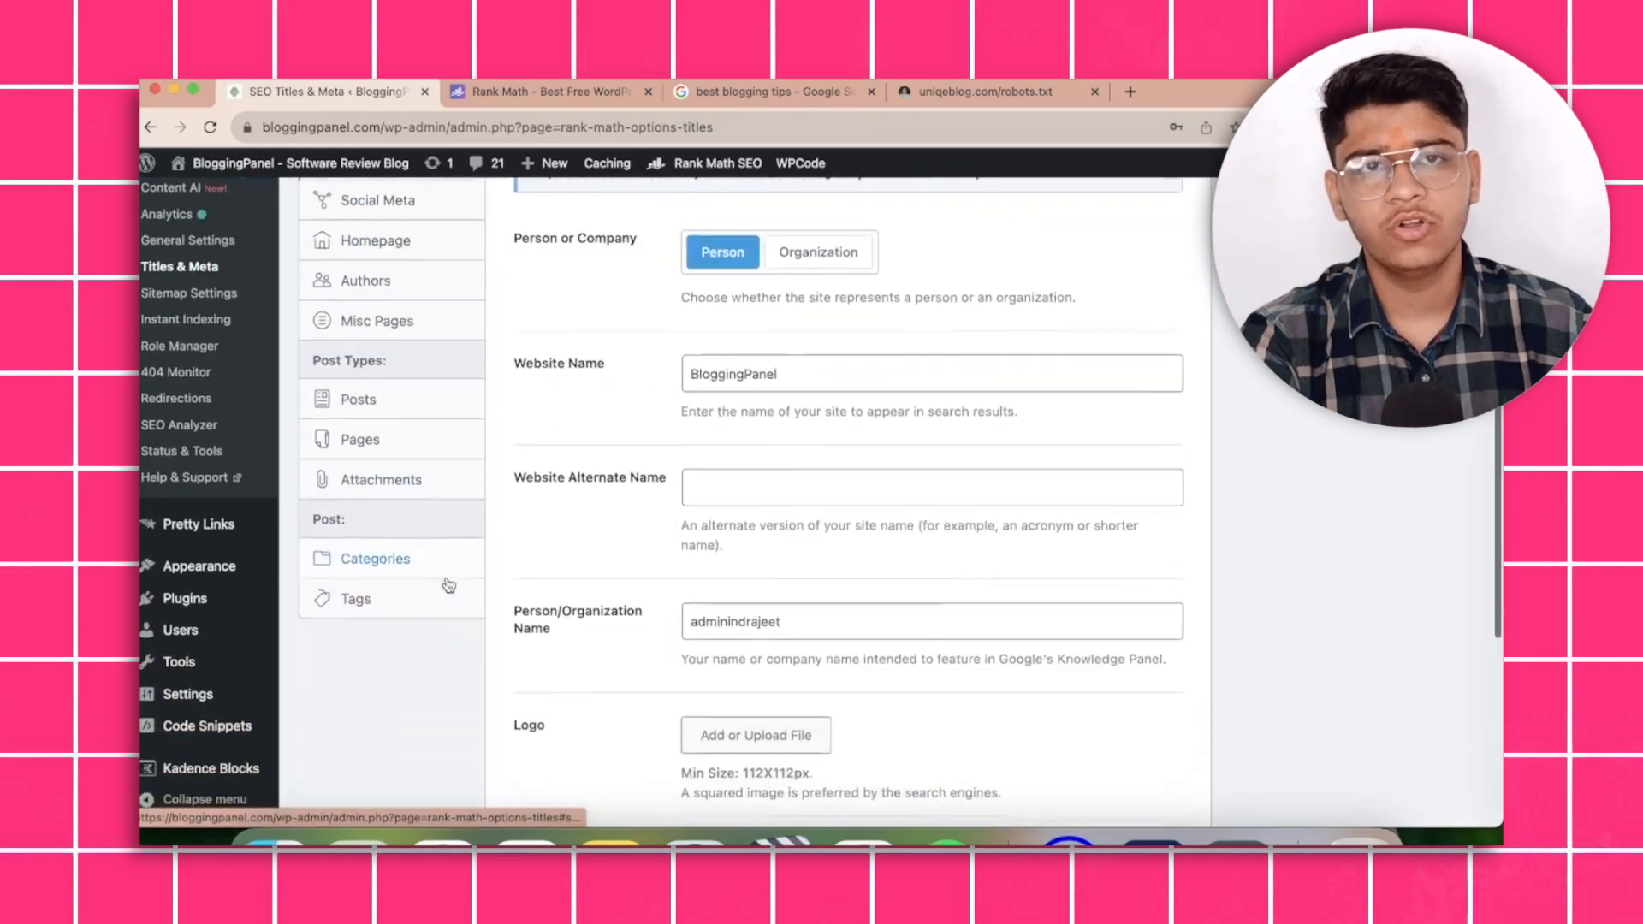
{"action": "scroll", "coordinate": [448, 586], "scroll_direction": "up", "scroll_amount": 2}
{"action": "scroll", "coordinate": [448, 585], "scroll_direction": "up", "scroll_amount": 1}
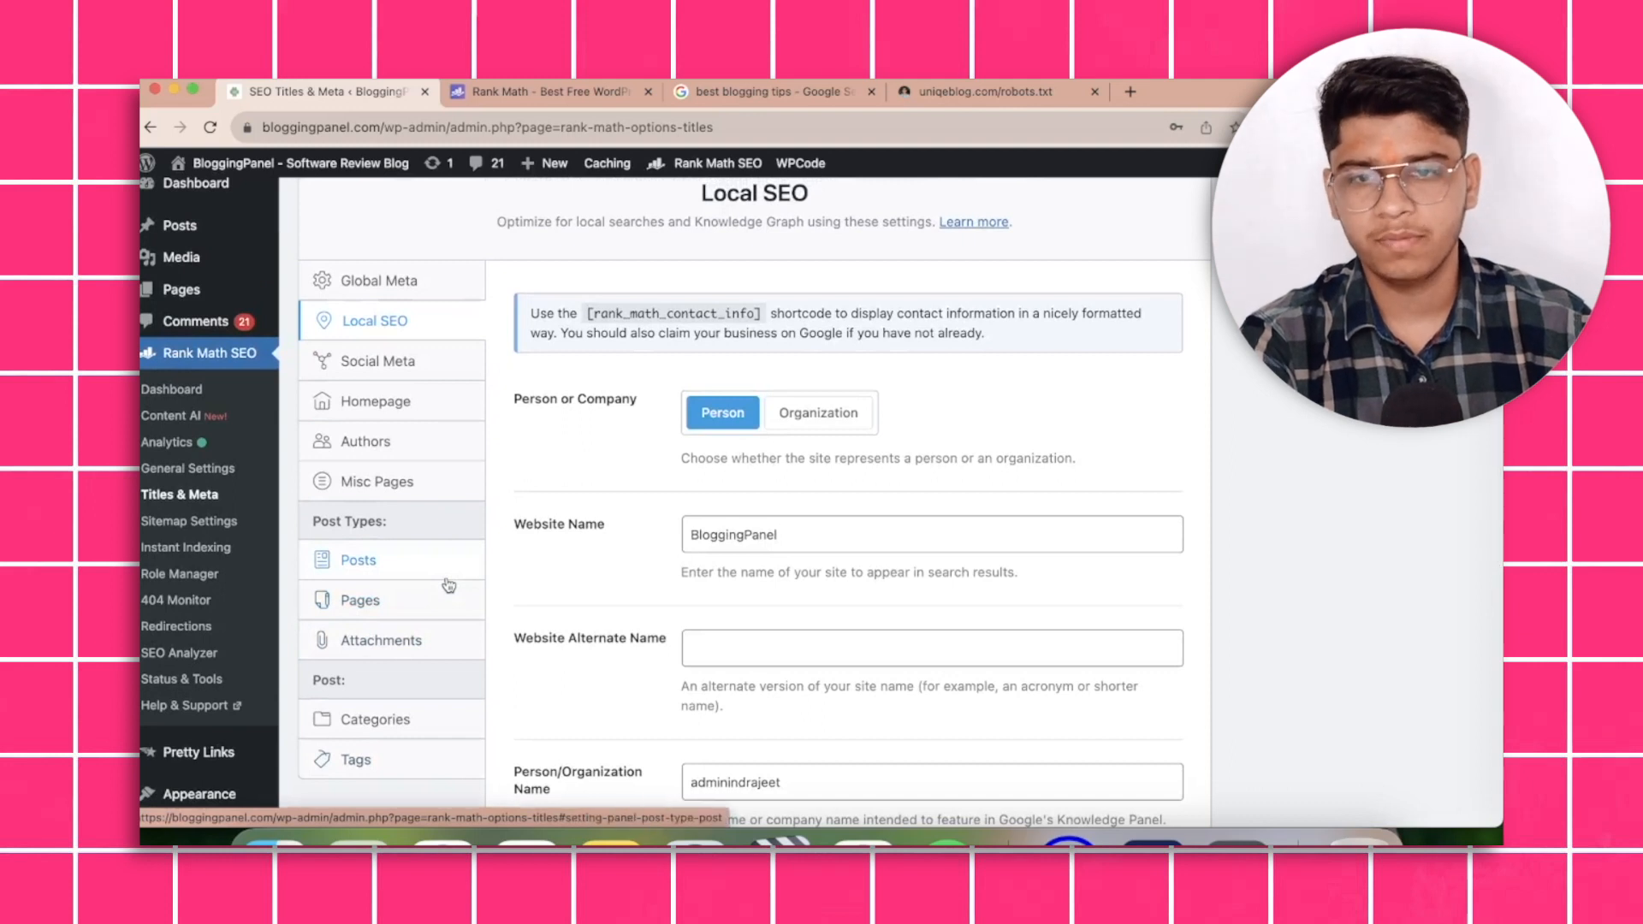
{"action": "scroll", "coordinate": [449, 586], "scroll_direction": "down", "scroll_amount": 1}
Open the Social Meta settings and look over the Facebook page, authorship, admin and app fields.
{"action": "left_click", "coordinate": [338, 311]}
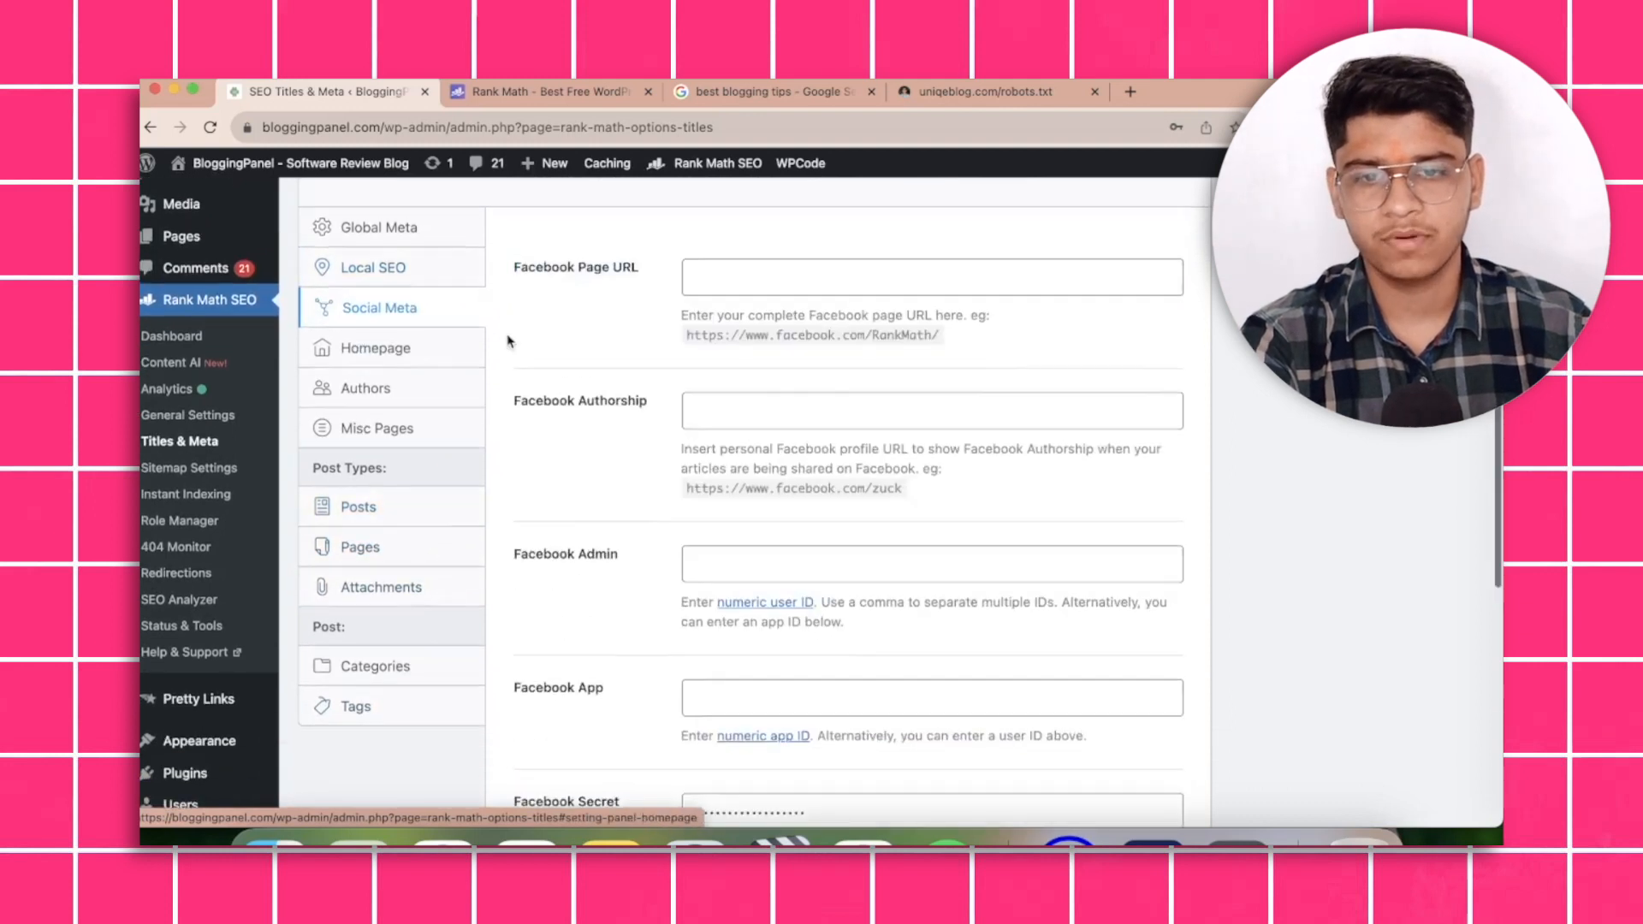
{"action": "scroll", "coordinate": [507, 341], "scroll_direction": "down", "scroll_amount": 5}
{"action": "scroll", "coordinate": [507, 342], "scroll_direction": "up", "scroll_amount": 5}
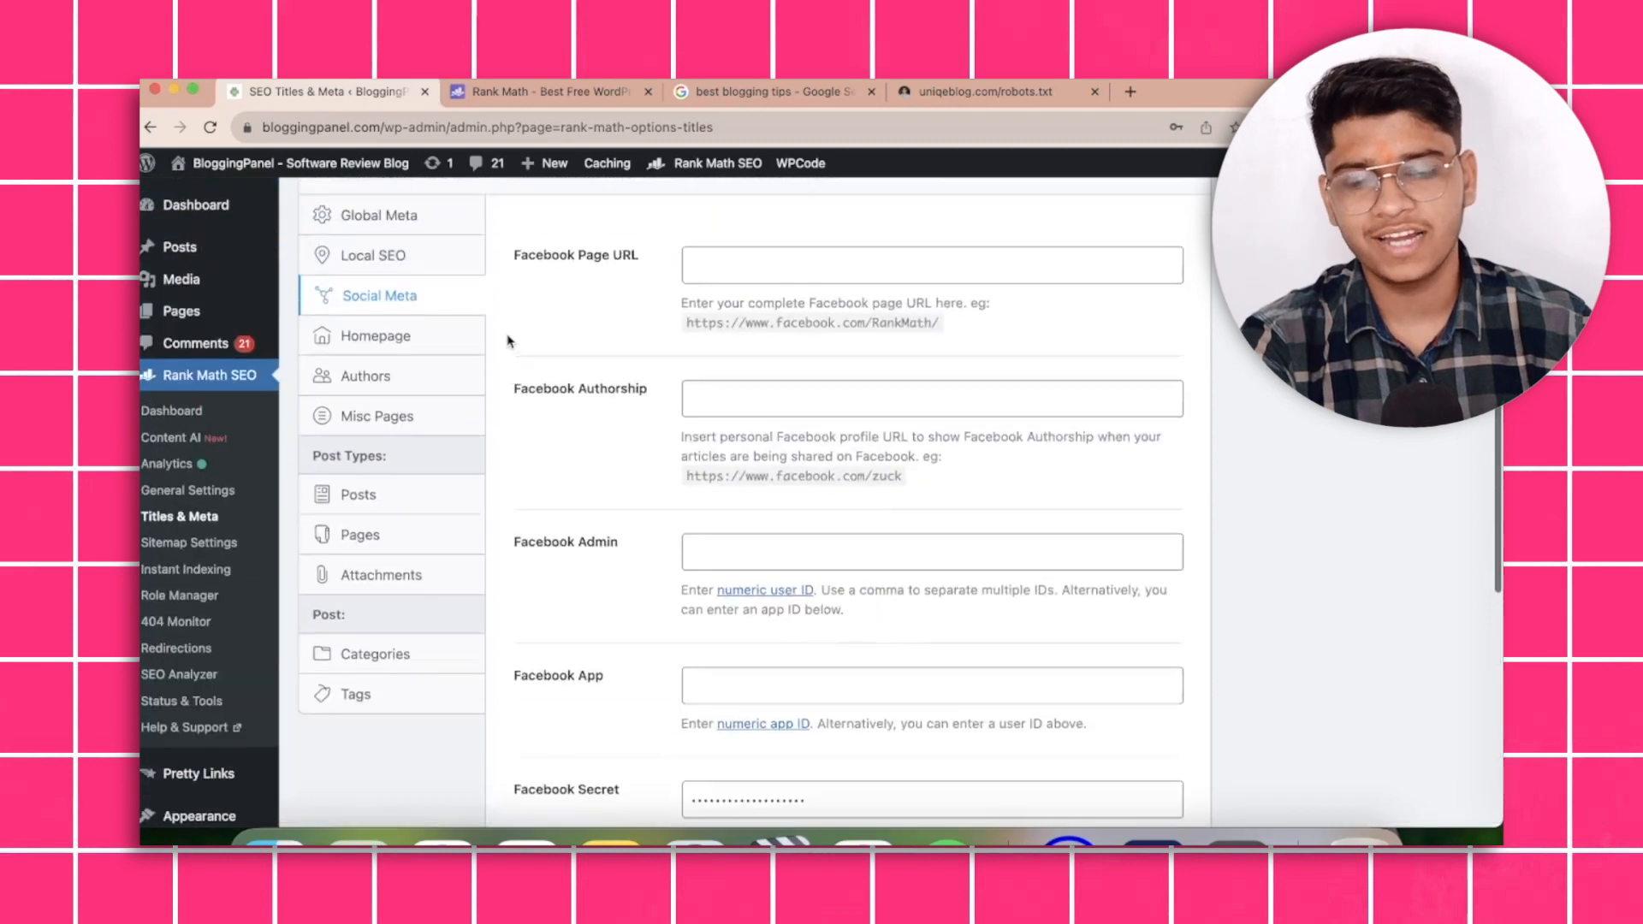
{"action": "scroll", "coordinate": [507, 341], "scroll_direction": "up", "scroll_amount": 2}
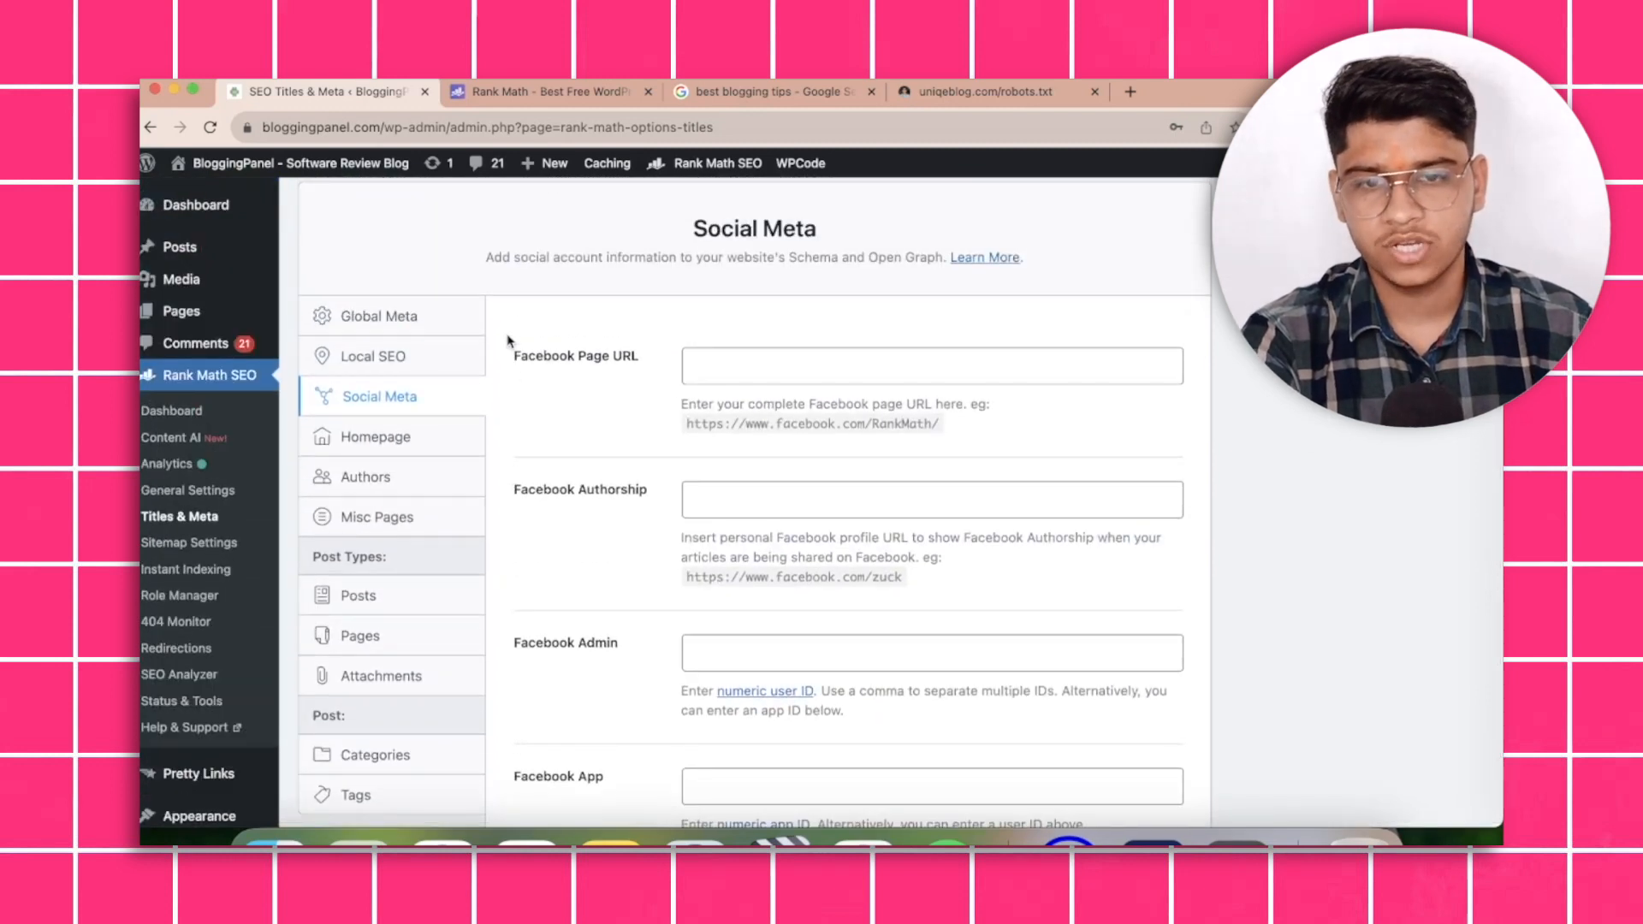
Open the Homepage settings and remove the %page% and %sitedesc% variables from the Homepage Title, keeping %sitename% %sep%.
{"action": "left_click", "coordinate": [435, 426]}
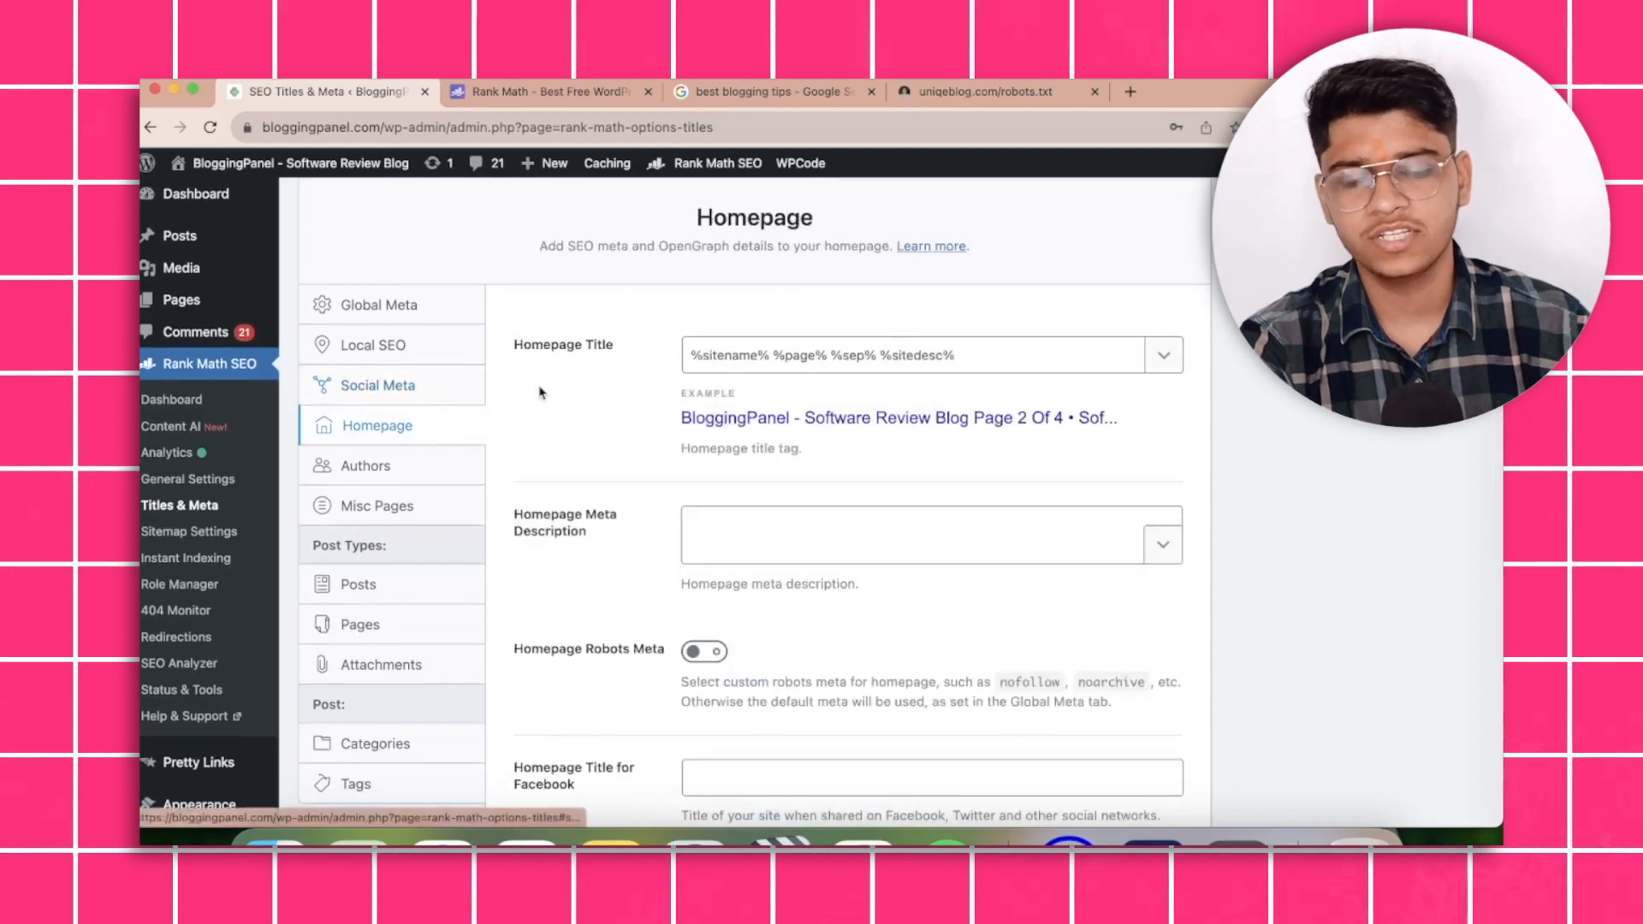
{"action": "scroll", "coordinate": [539, 392], "scroll_direction": "down", "scroll_amount": 1}
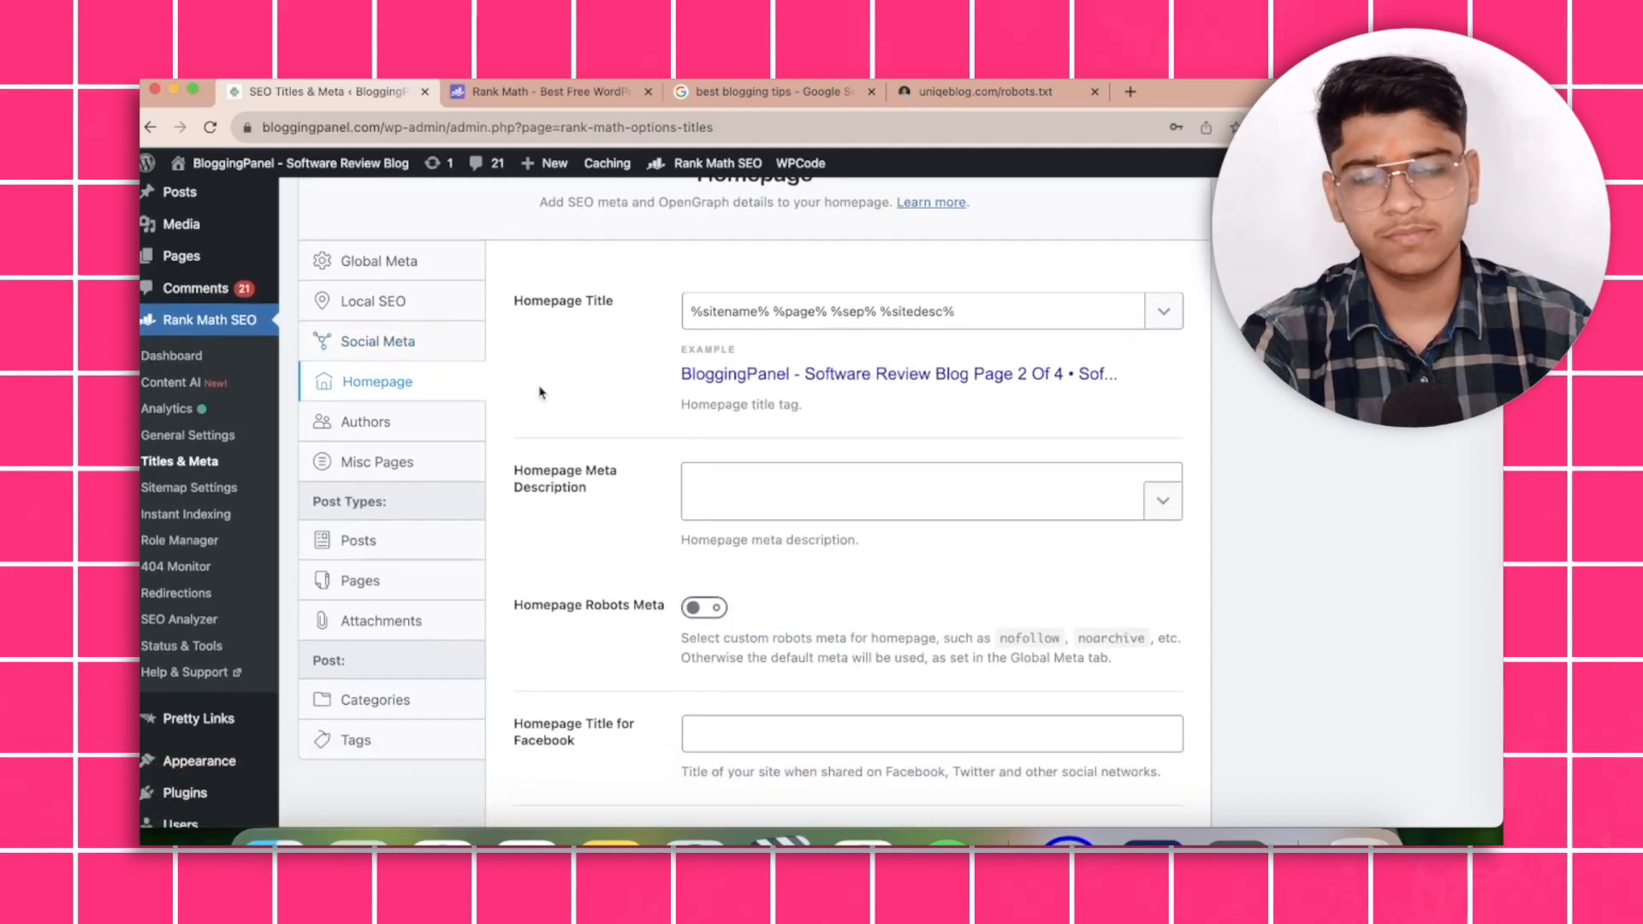
{"action": "triple_click", "coordinate": [703, 307]}
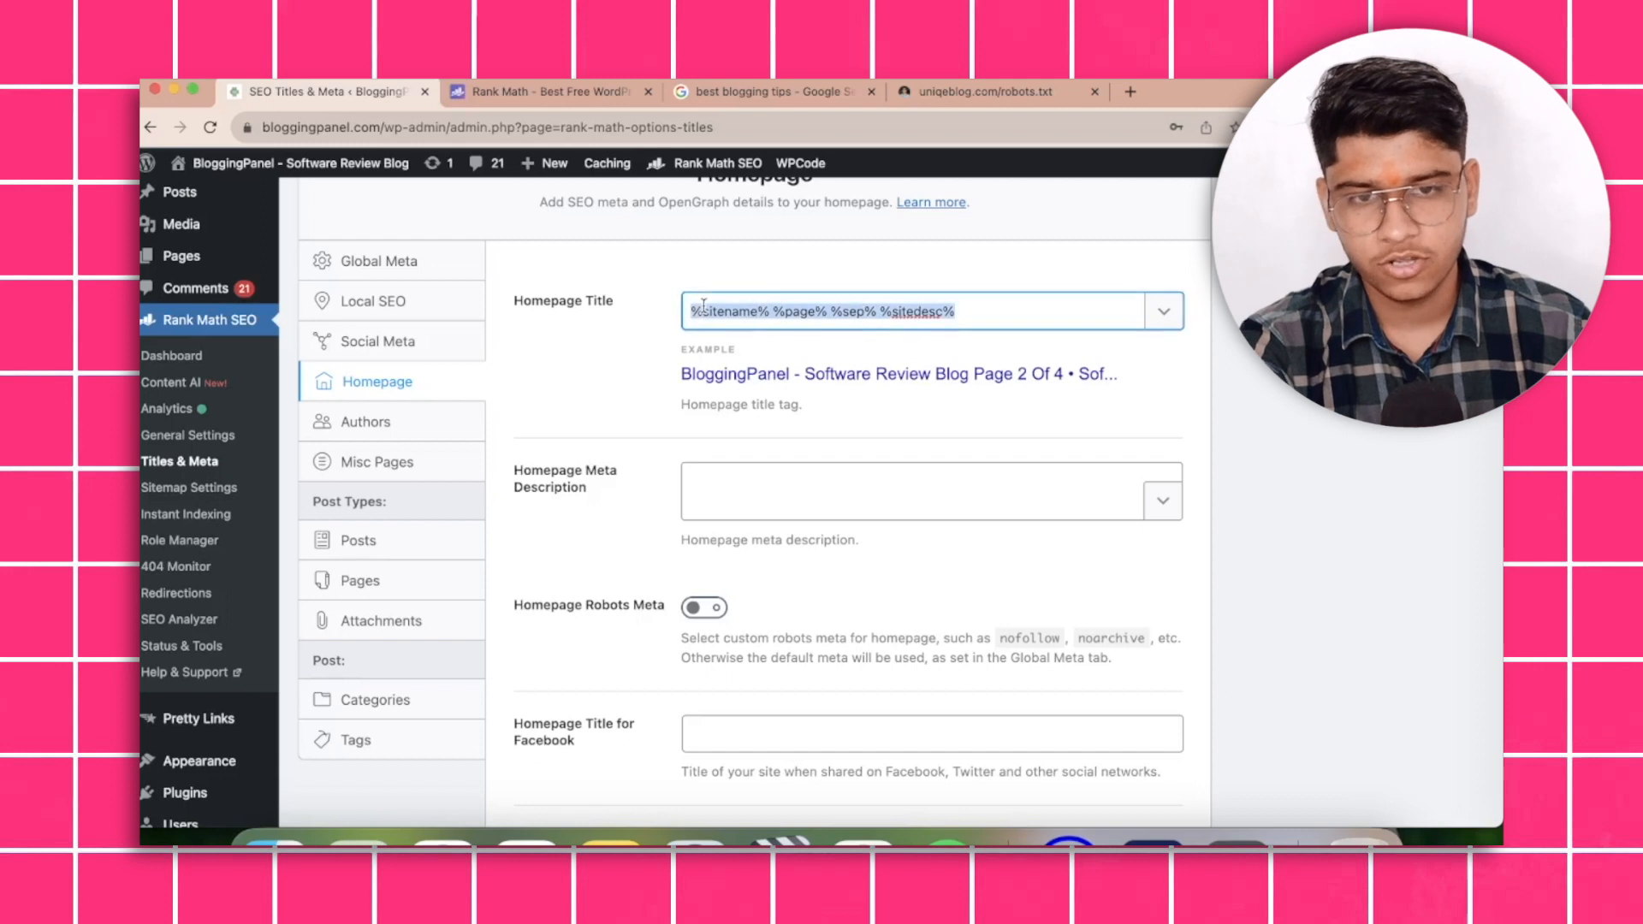
{"action": "left_click", "coordinate": [759, 308]}
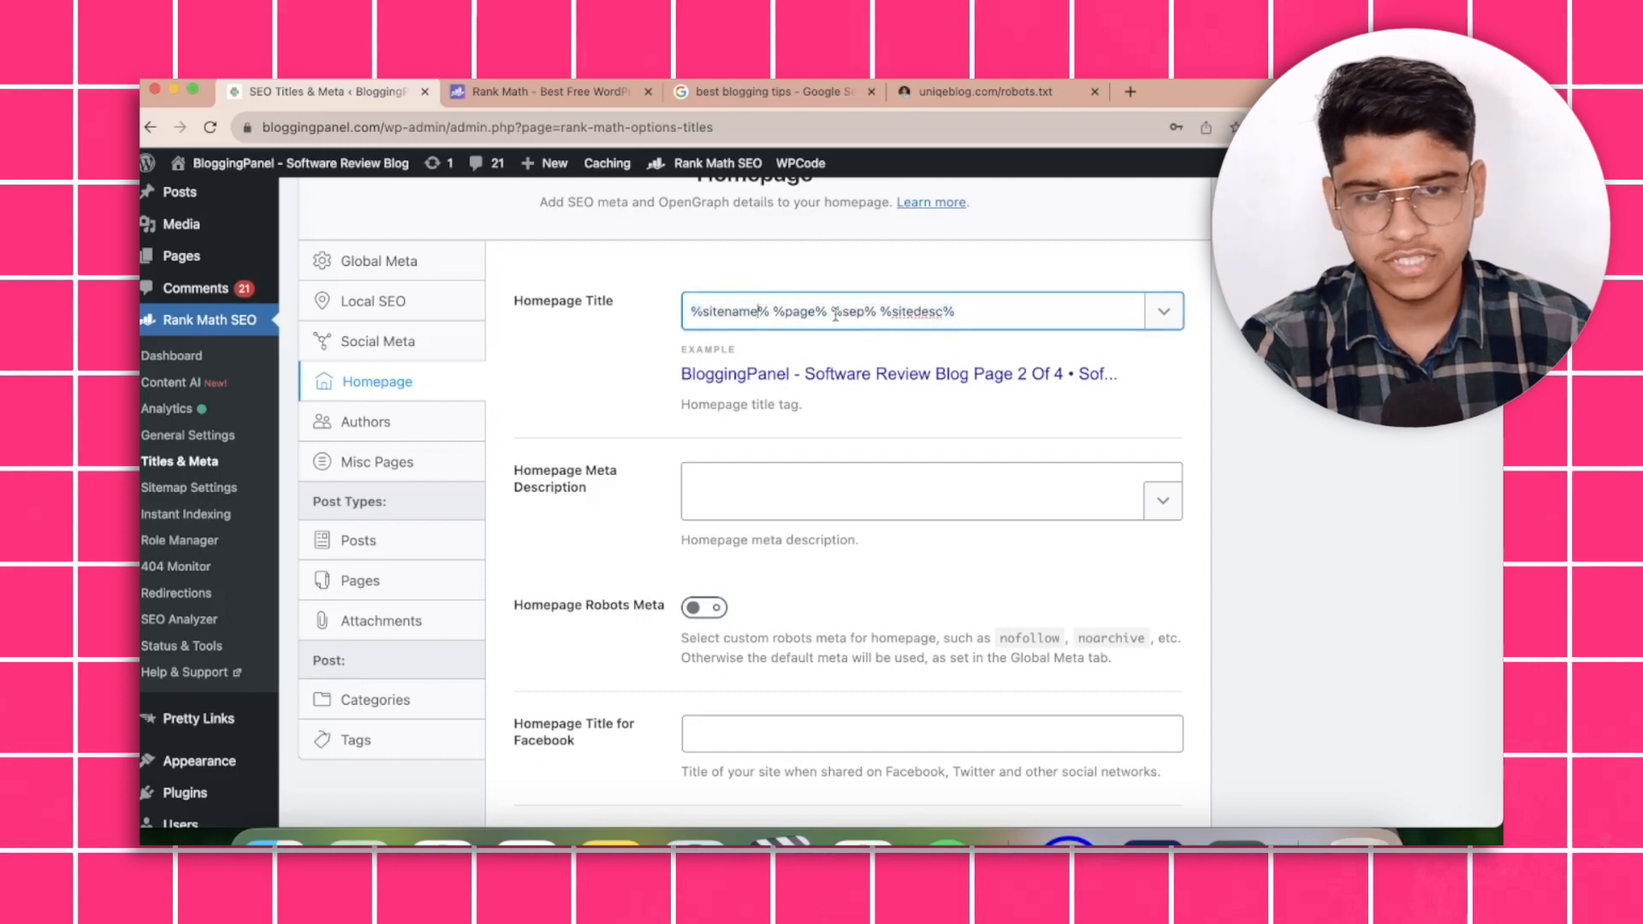
{"action": "scroll", "coordinate": [801, 316], "scroll_direction": "up", "scroll_amount": 1}
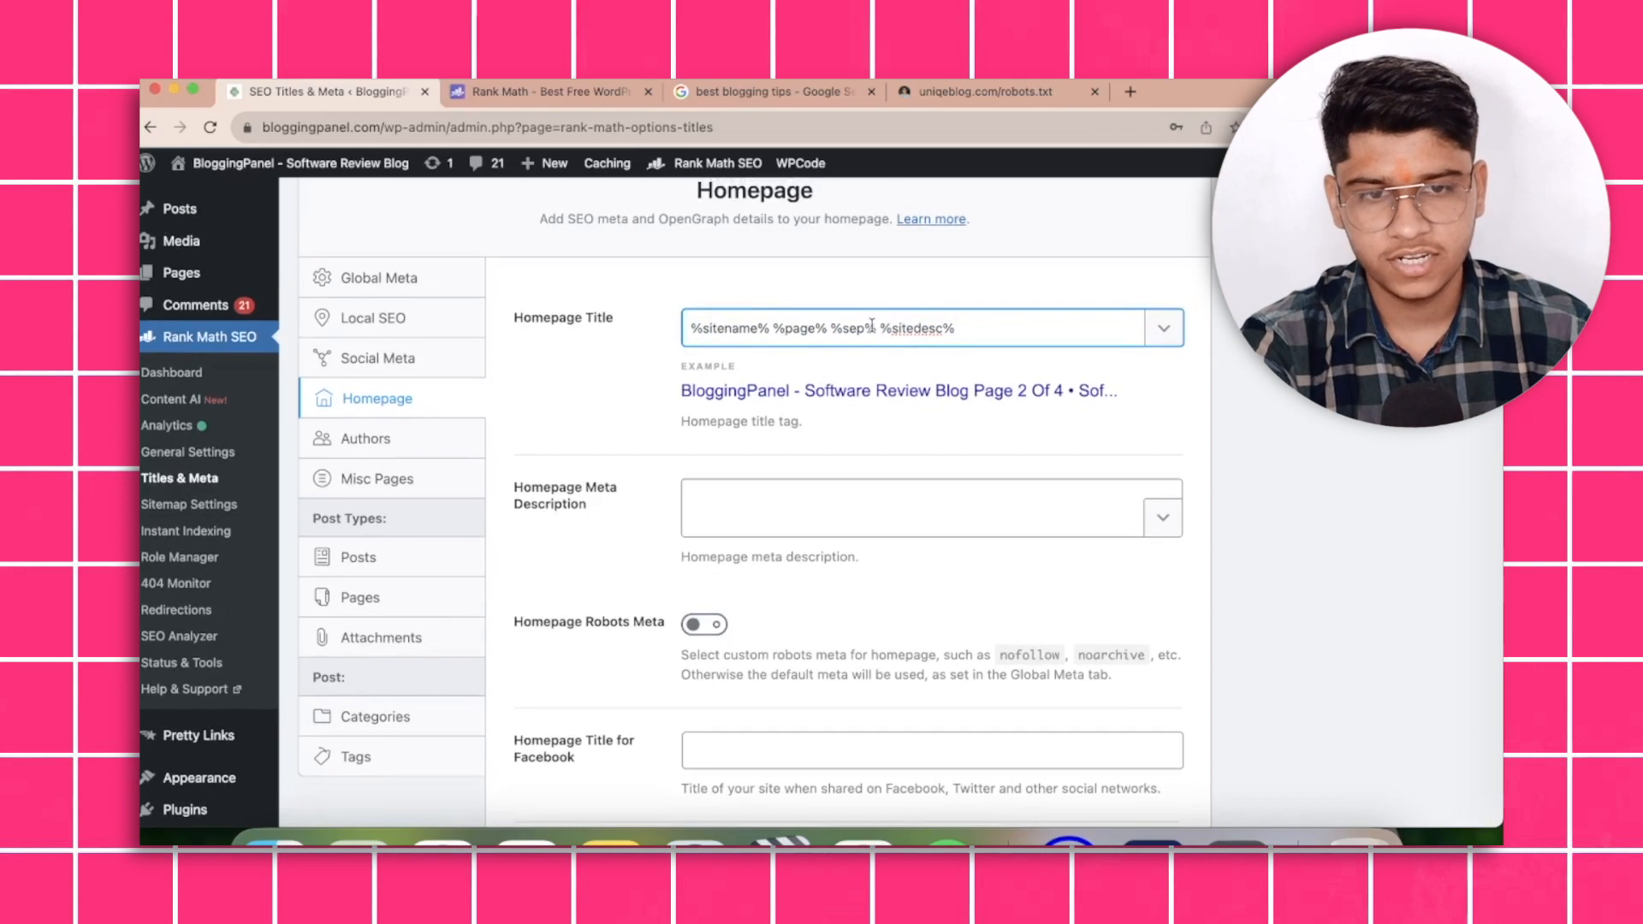
{"action": "left_click_drag", "start_coordinate": [881, 329], "coordinate": [968, 324]}
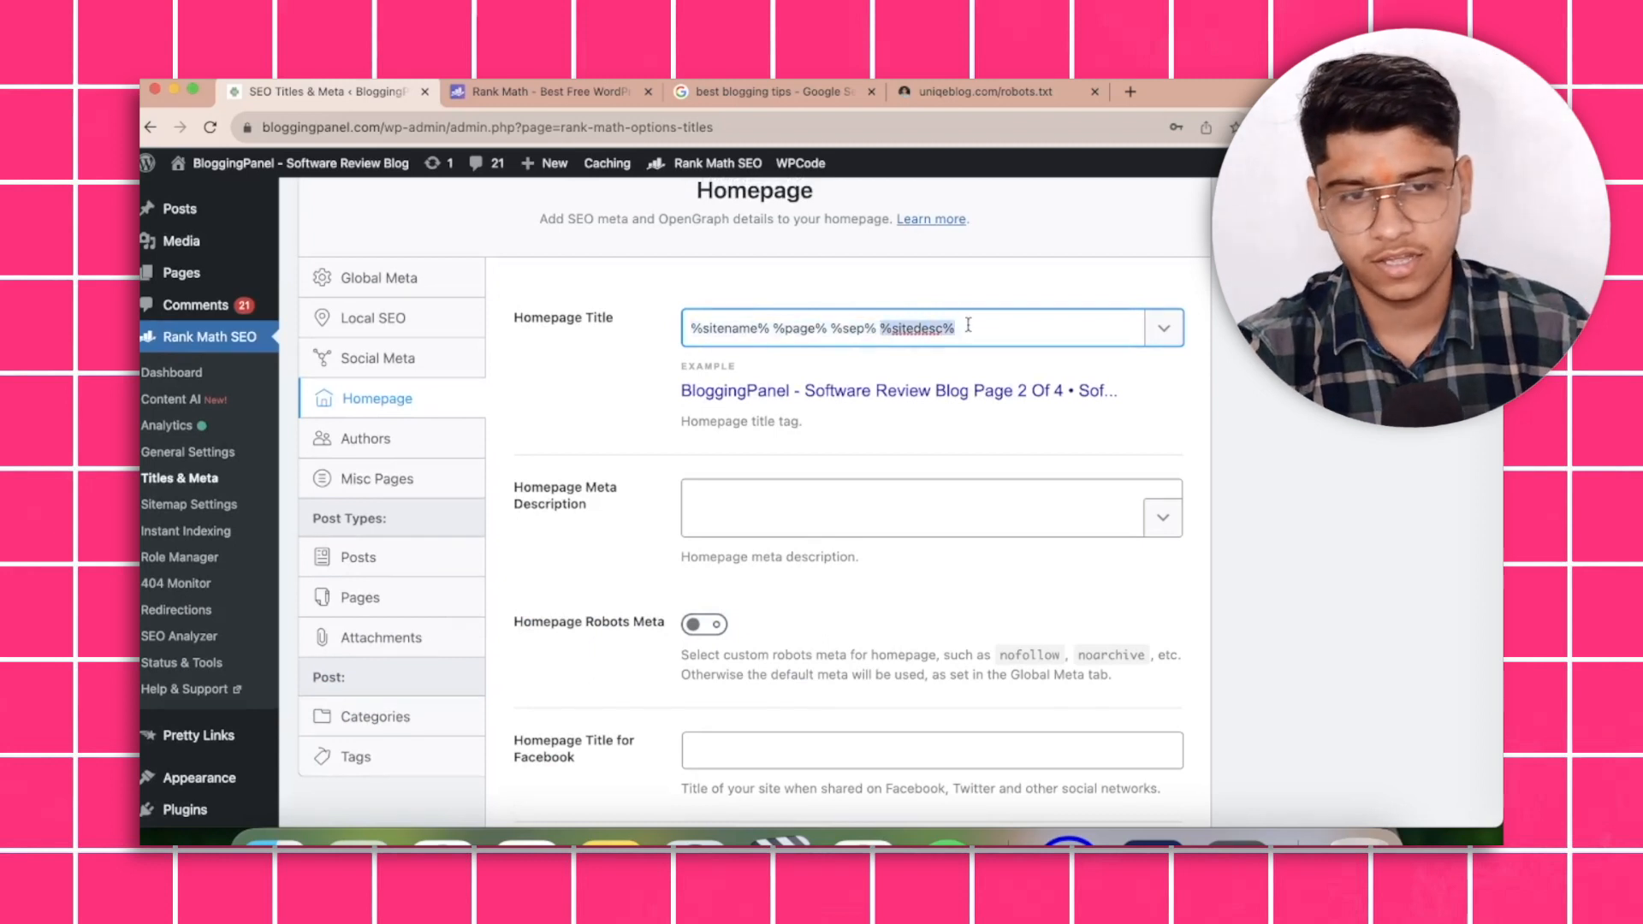
{"action": "key", "text": "BackSpace"}
{"action": "left_click_drag", "start_coordinate": [880, 328], "coordinate": [866, 327]}
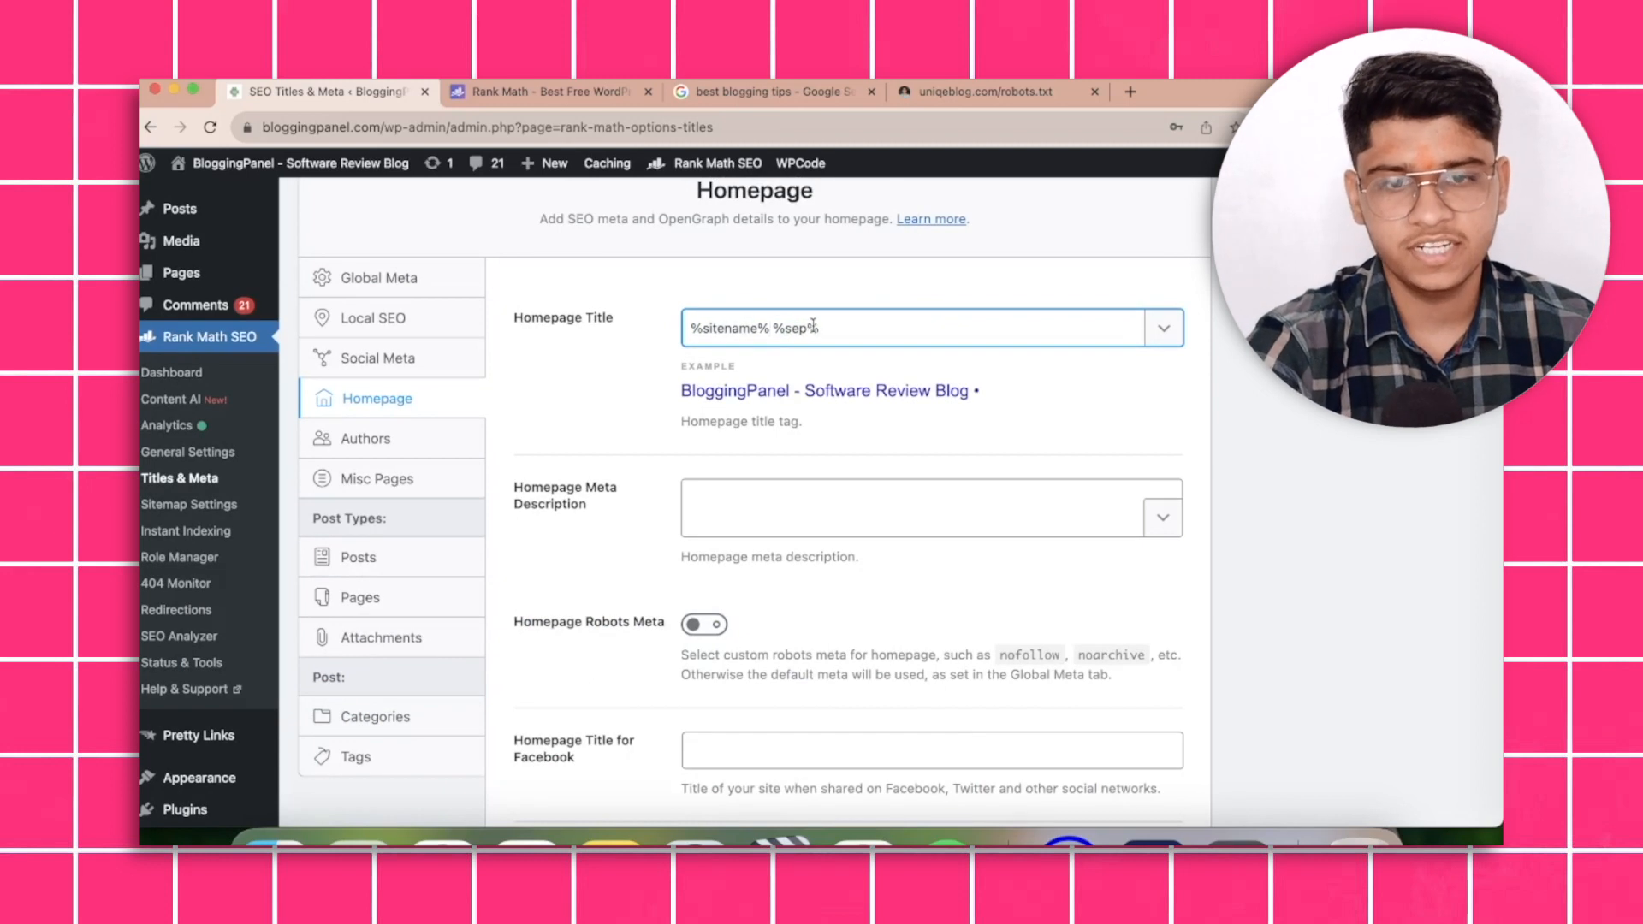
Add "Best Blogging & SEO Tips" after %sep% in the Homepage Title.
{"action": "left_click", "coordinate": [829, 326]}
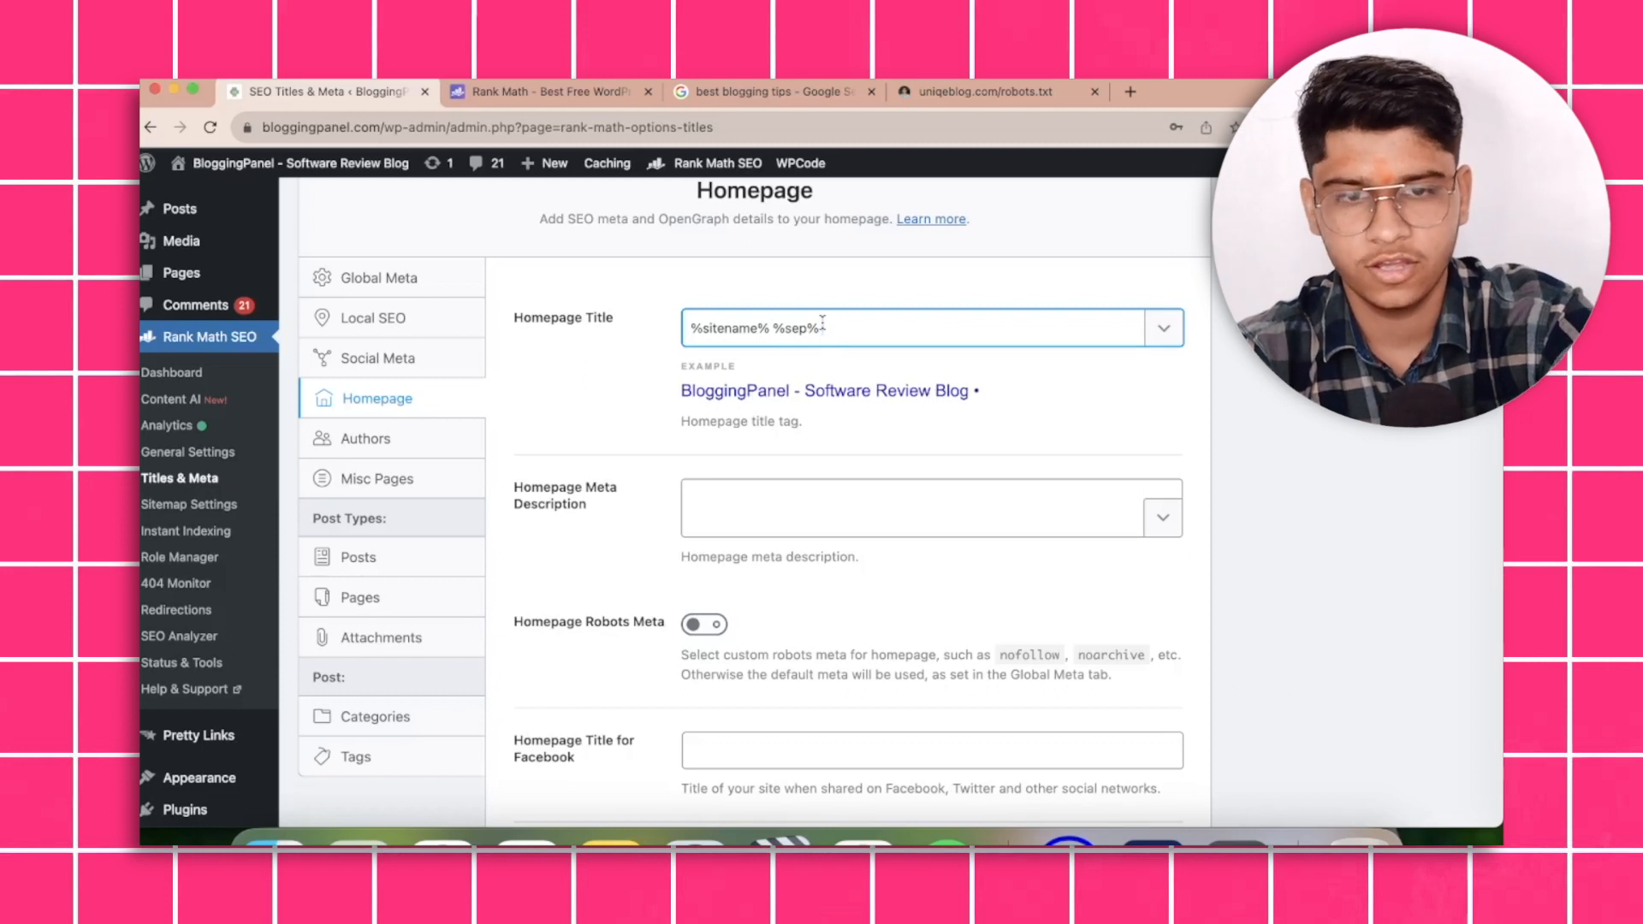
{"action": "type", "text": "BestB"}
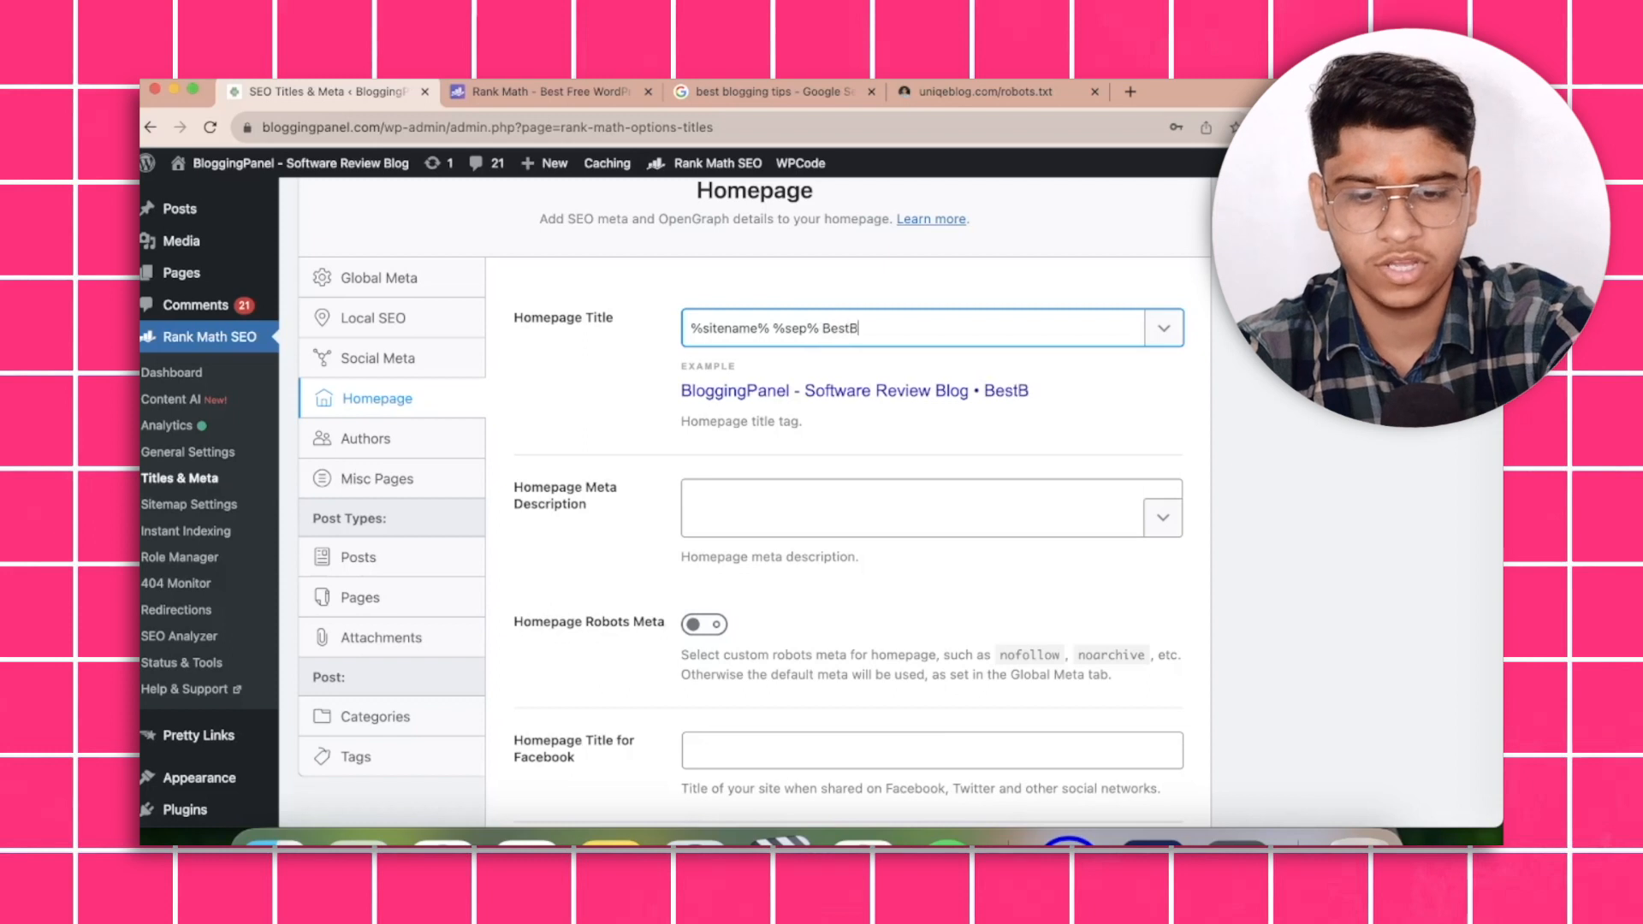
{"action": "key", "text": "BackSpace"}
{"action": "type", "text": "Bloggi"}
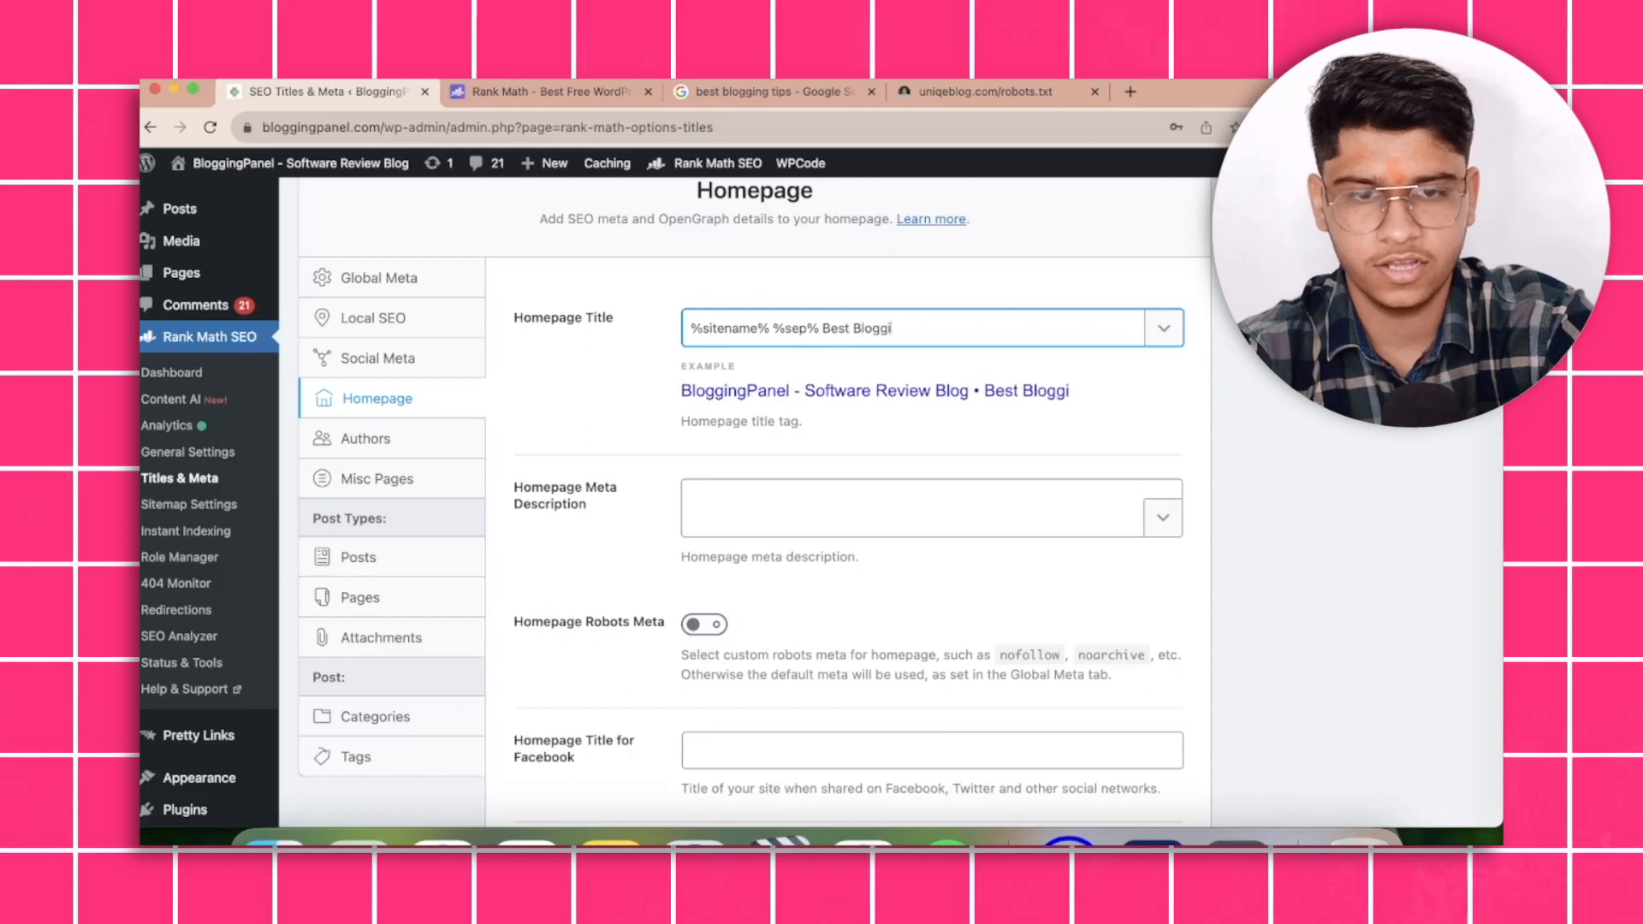
{"action": "type", "text": "ng & S"}
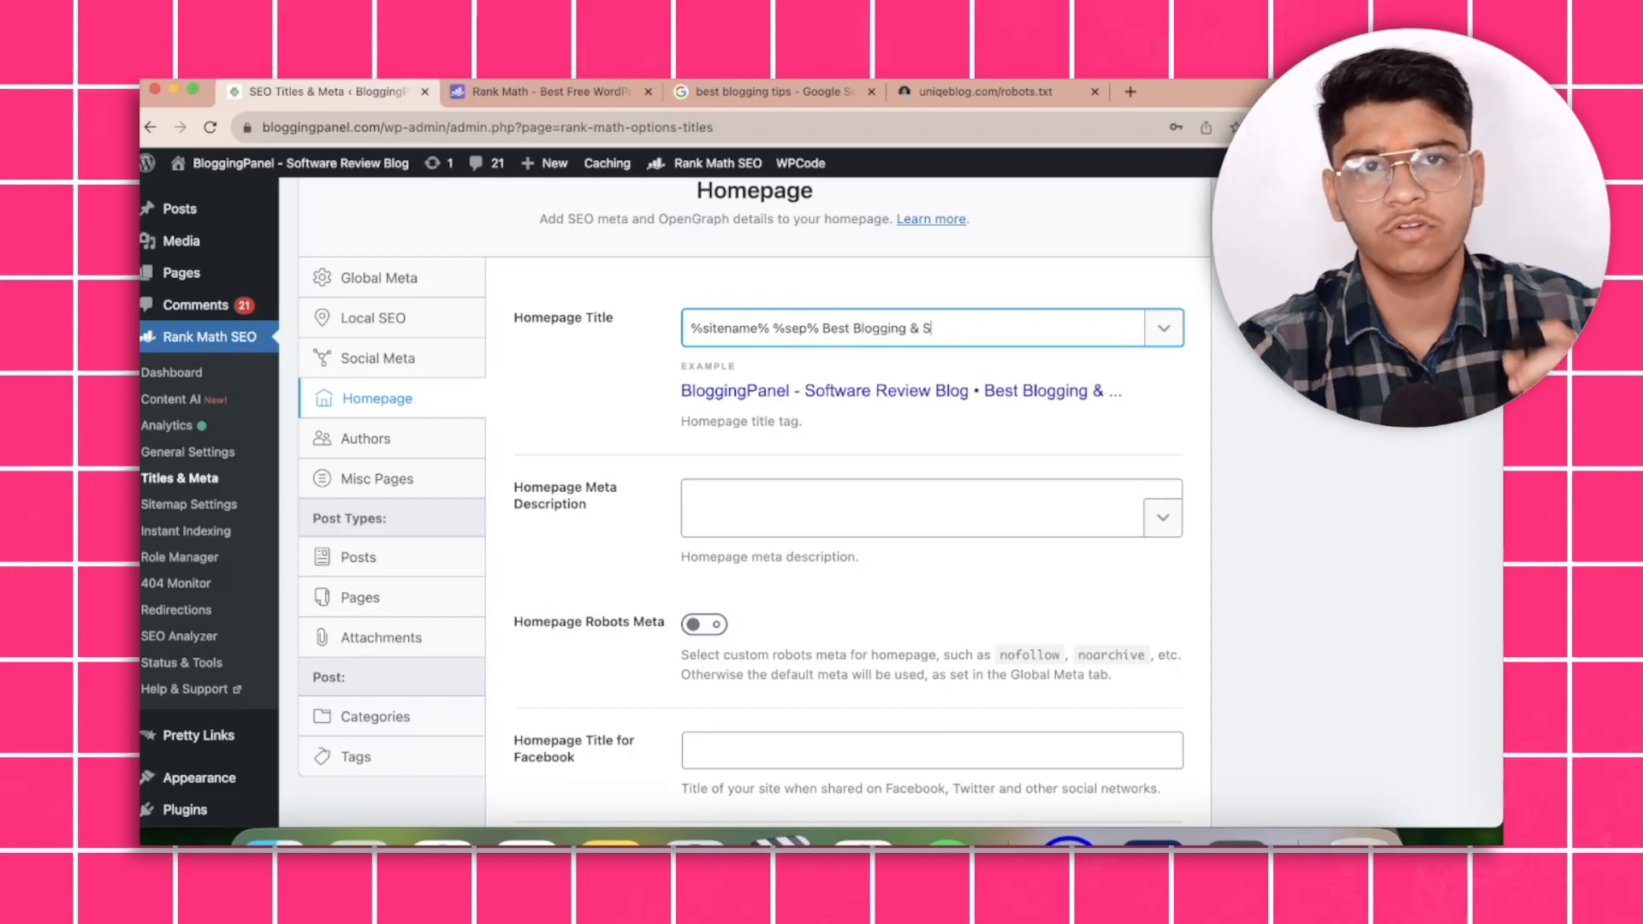
{"action": "type", "text": "EO Tips"}
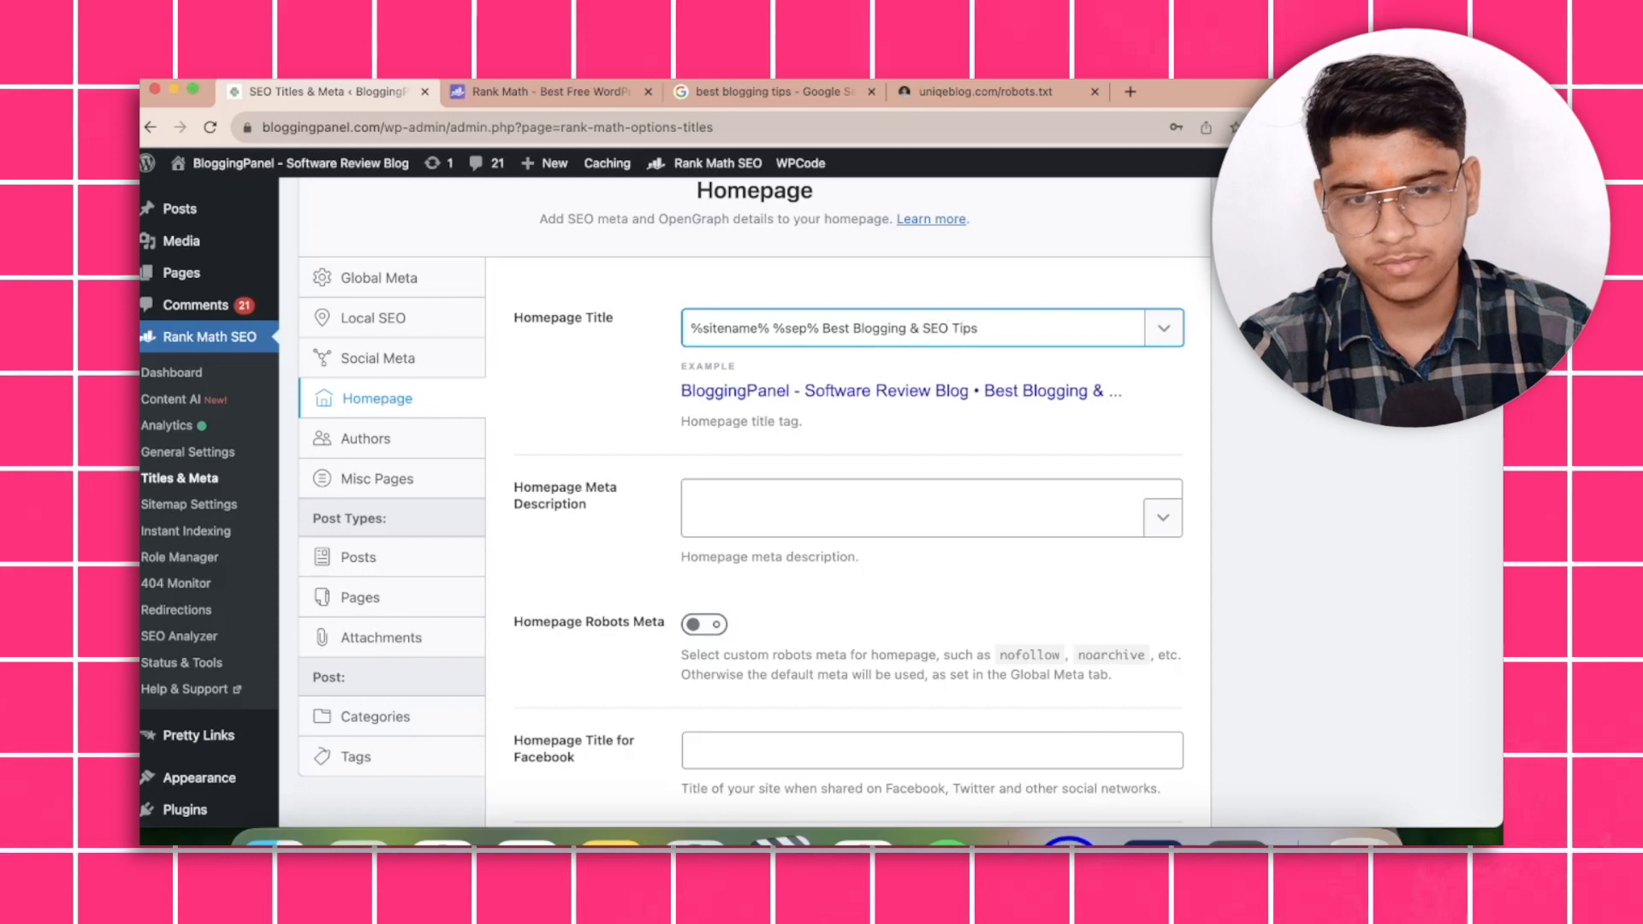
Search Google for uniqeblog in a new tab to examine its homepage title and meta description in the results.
{"action": "scroll", "coordinate": [799, 480], "scroll_direction": "down", "scroll_amount": 2}
{"action": "left_click", "coordinate": [799, 433]}
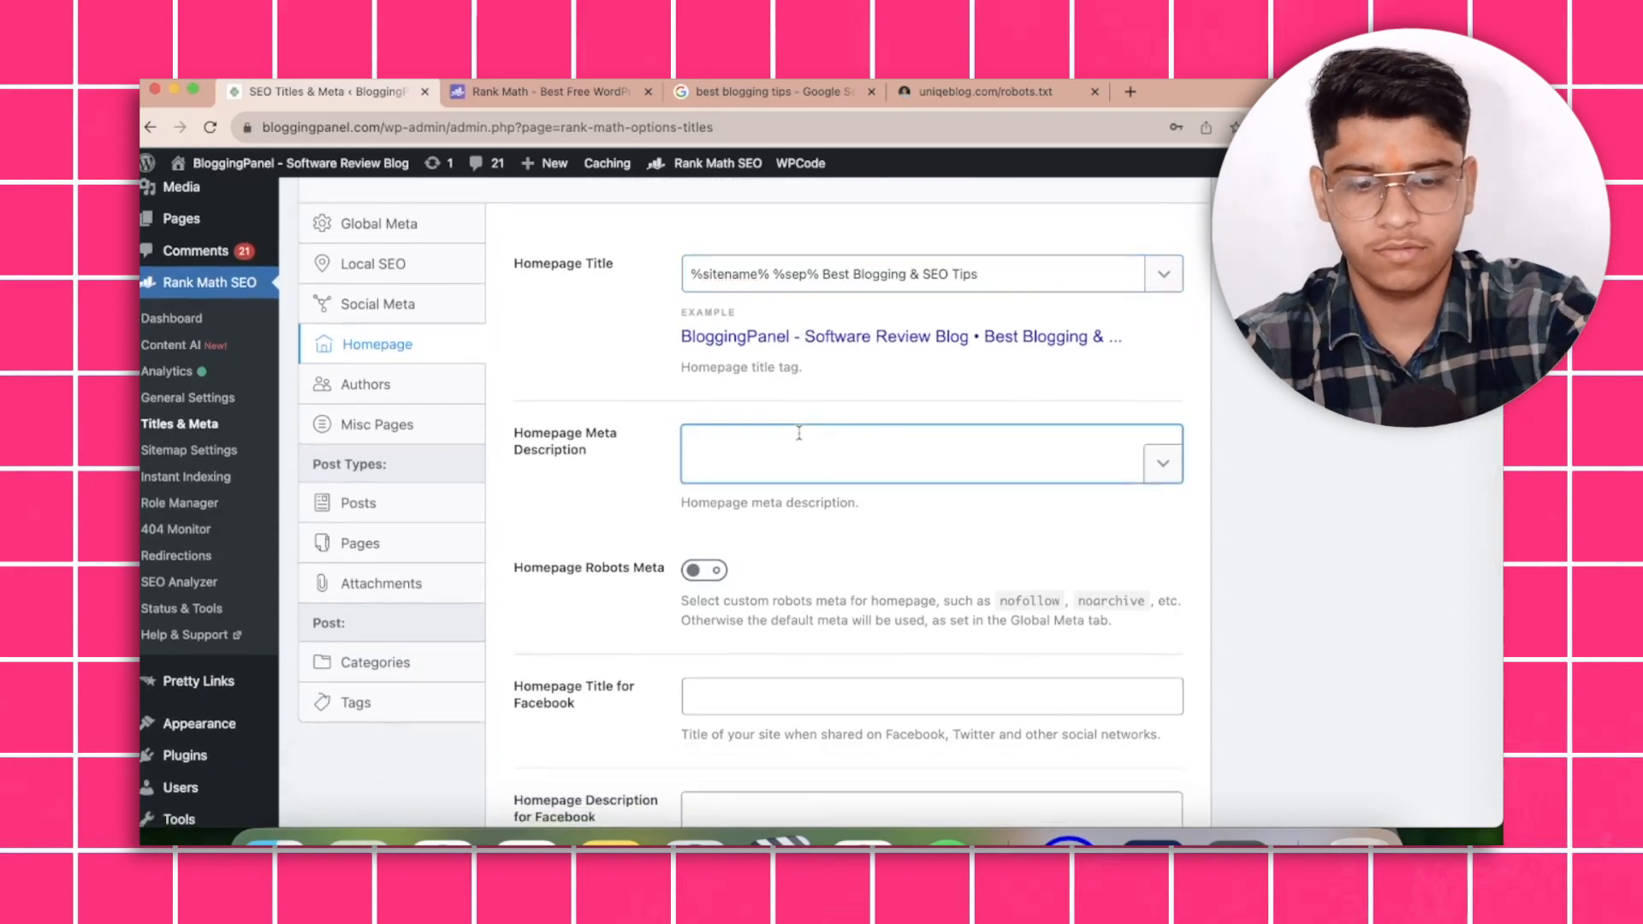
{"action": "left_click", "coordinate": [1130, 92]}
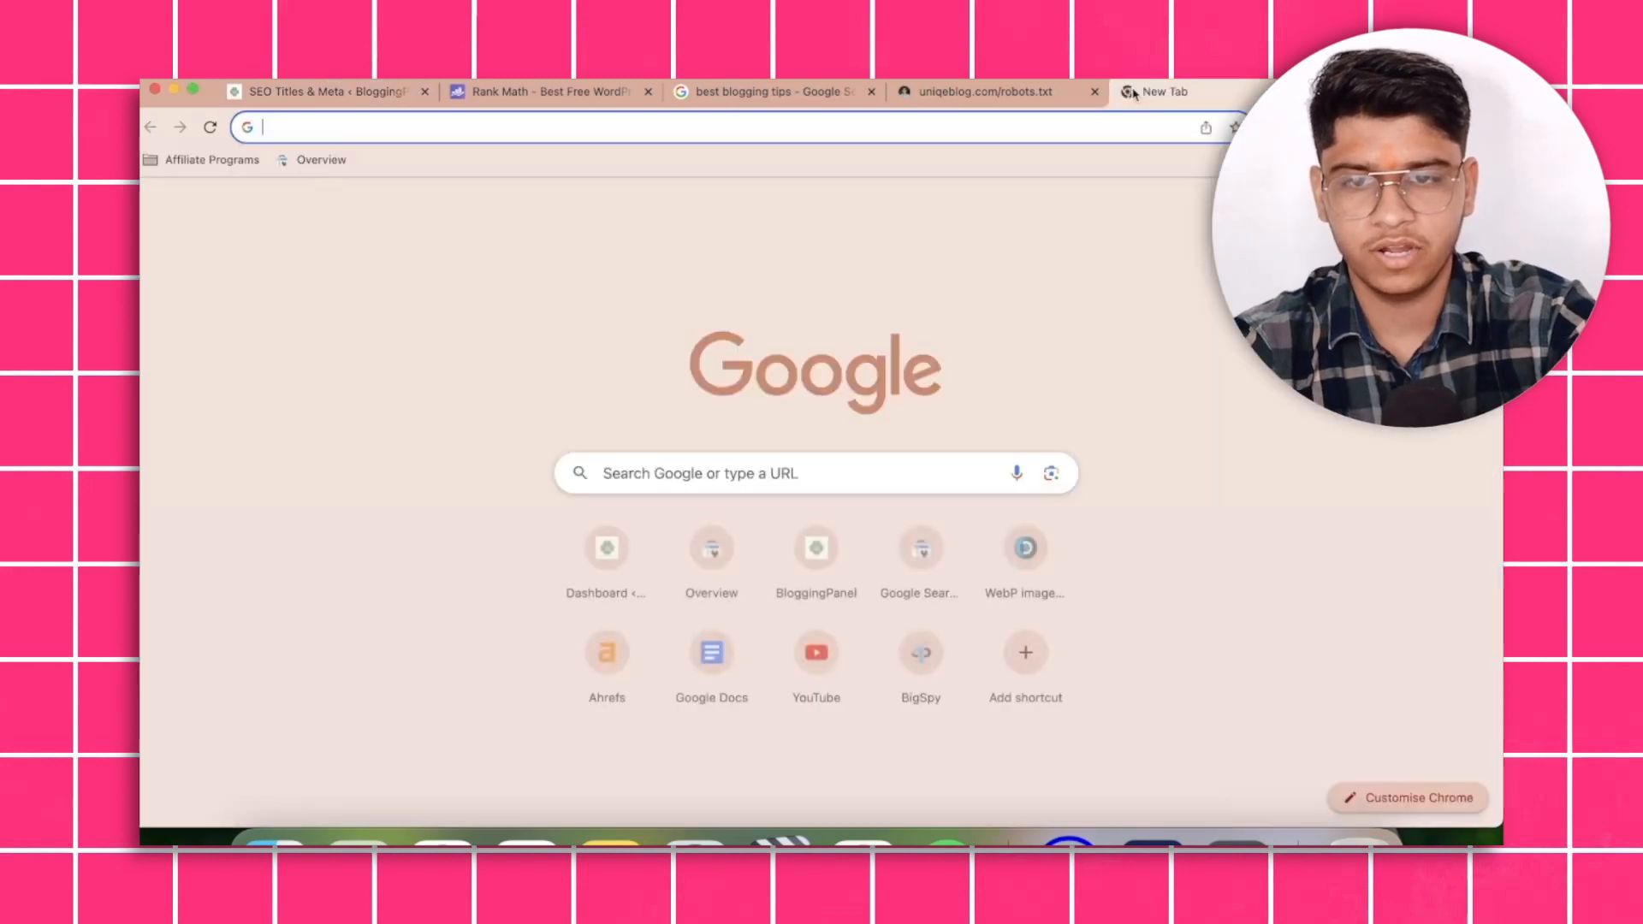
{"action": "type", "text": "uniqeb"}
{"action": "left_click", "coordinate": [829, 236]}
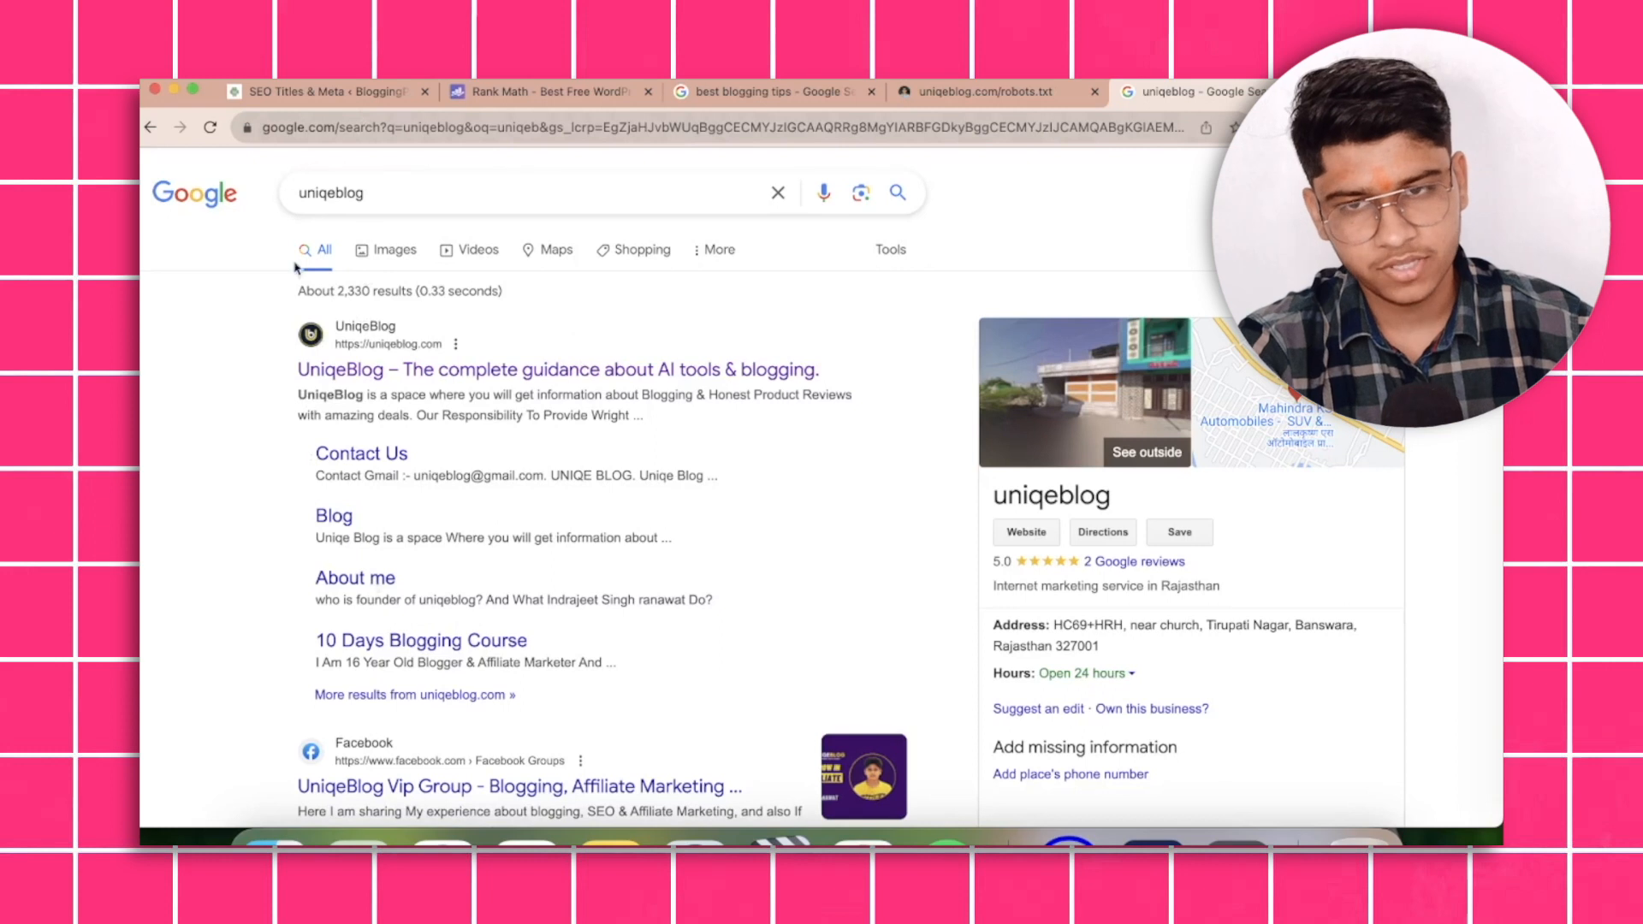
Open the UniqeBlog website from the search results and look through its homepage content.
{"action": "left_click", "coordinate": [341, 96]}
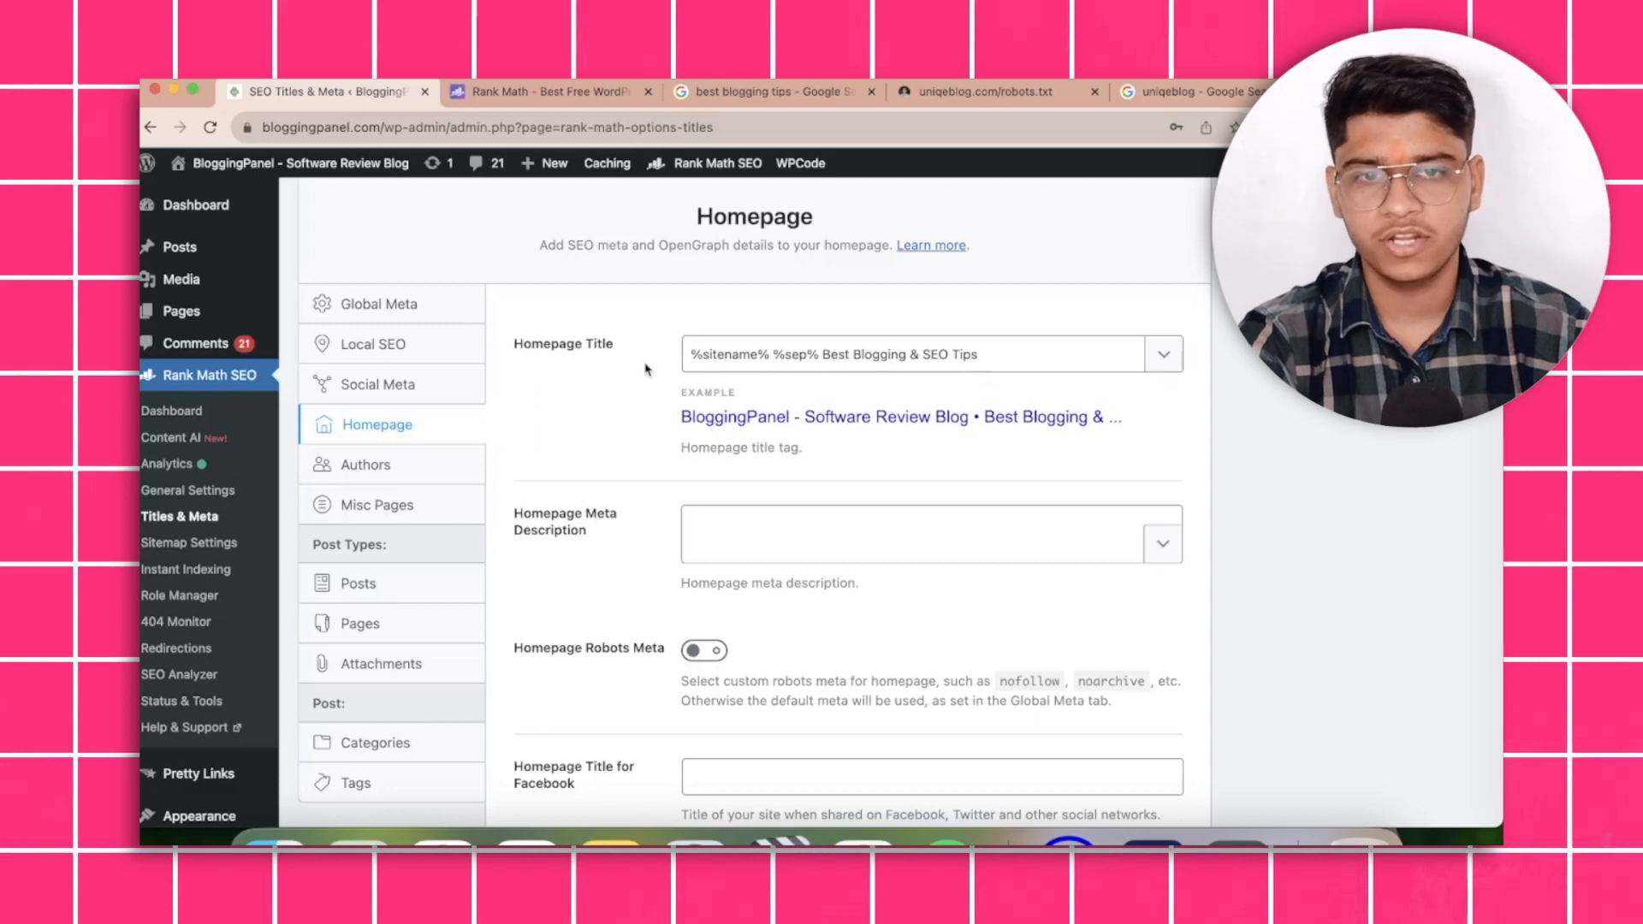
{"action": "left_click", "coordinate": [907, 94]}
{"action": "left_click", "coordinate": [1185, 92]}
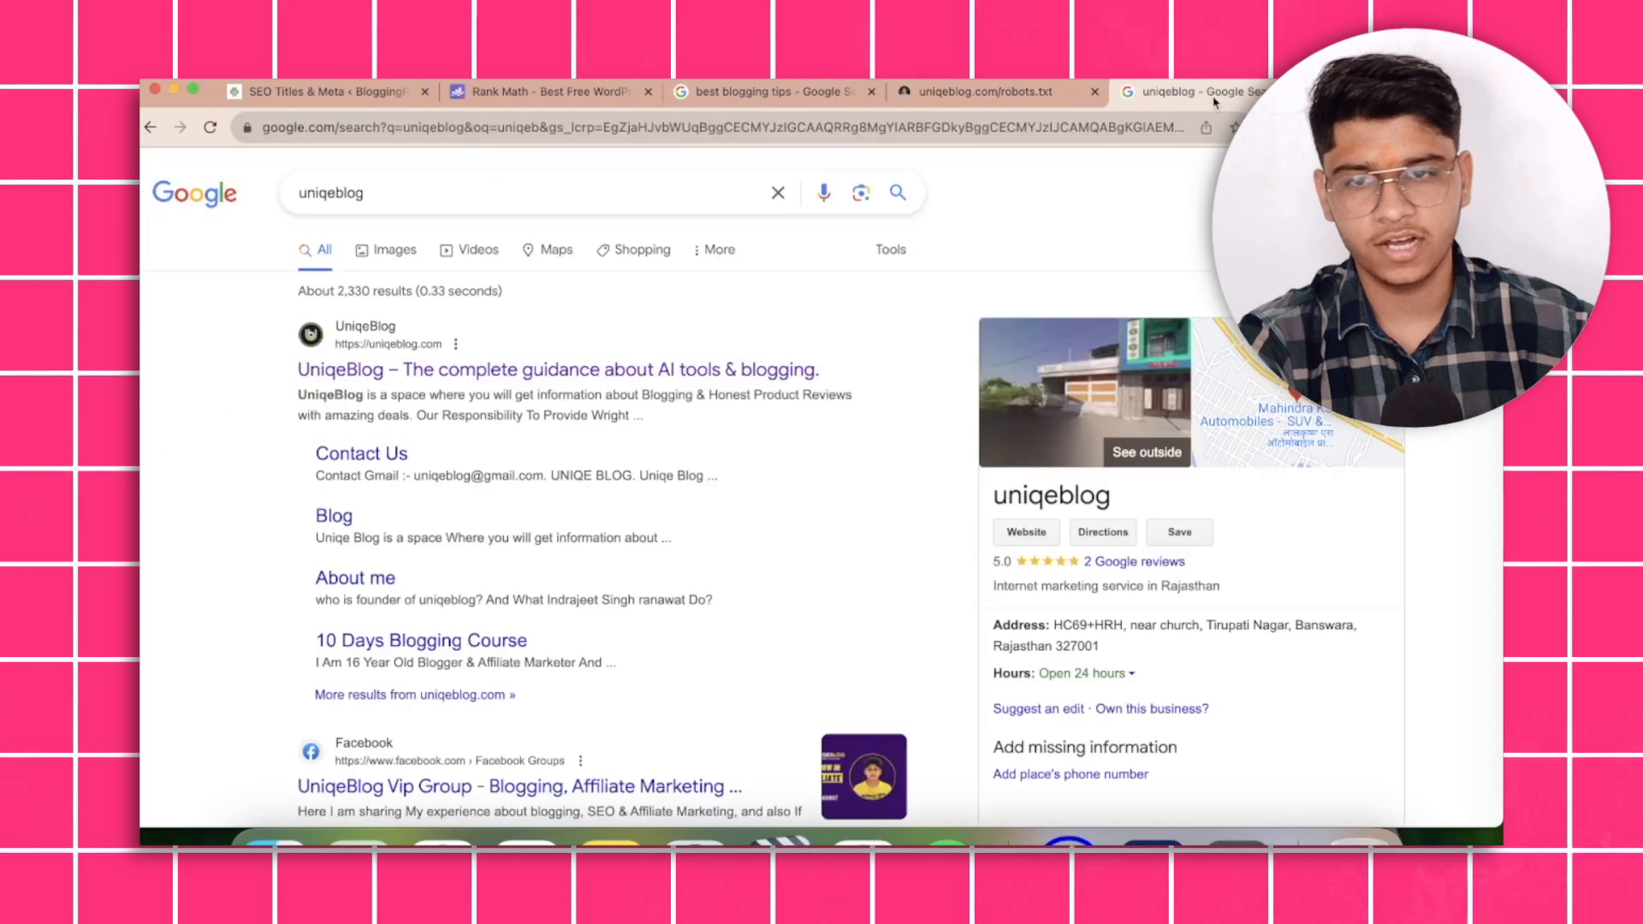
{"action": "left_click", "coordinate": [610, 377]}
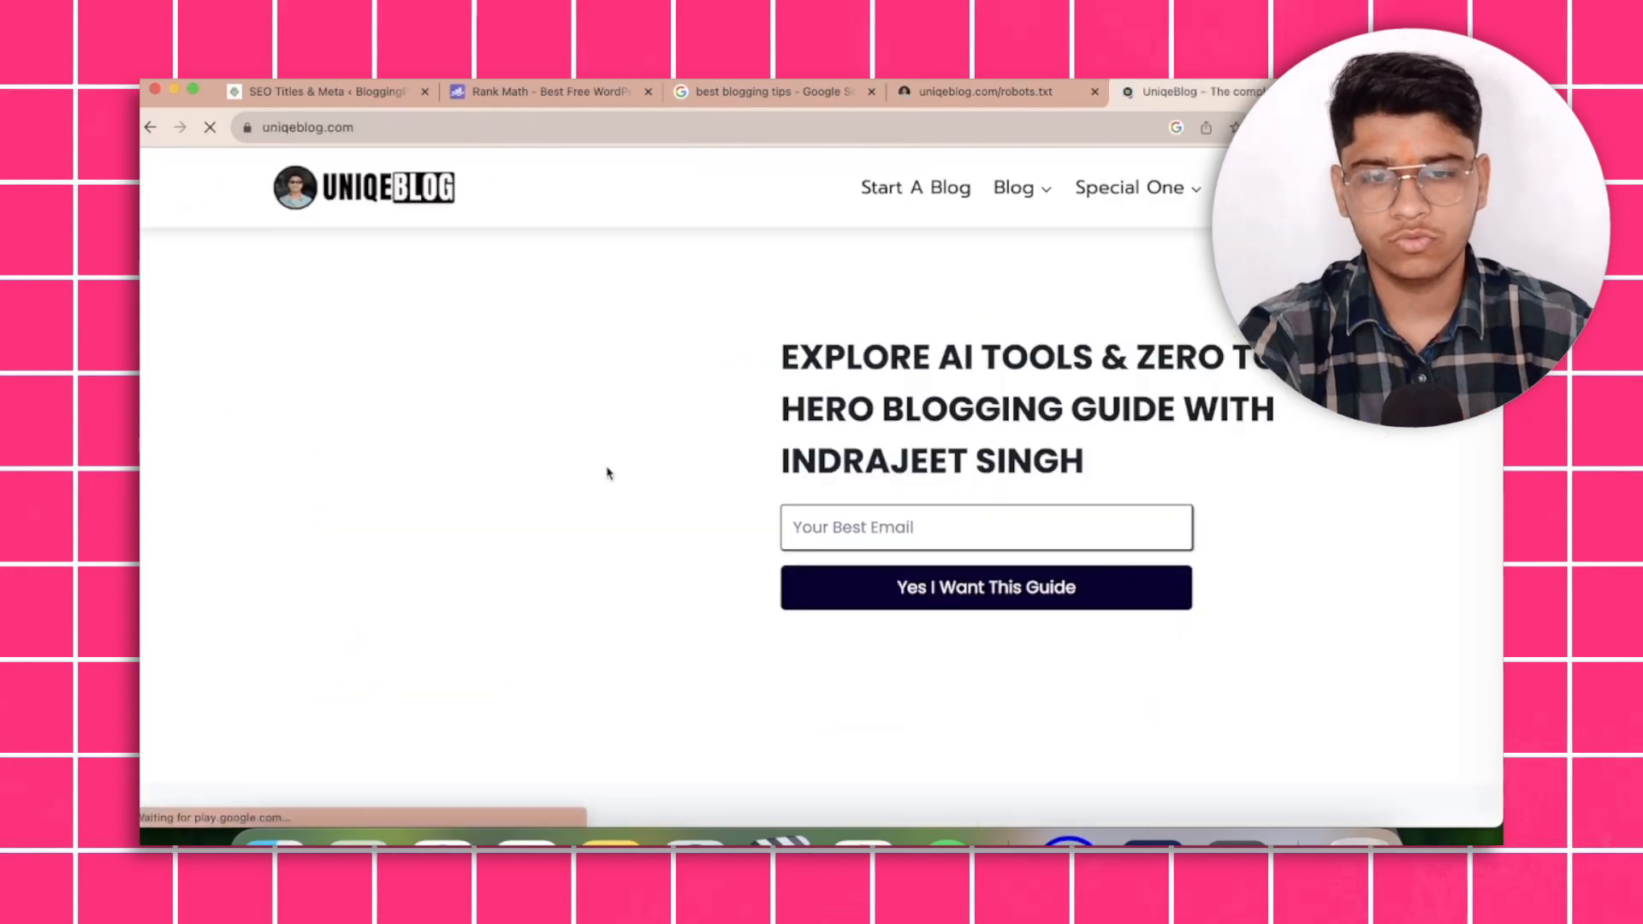
{"action": "scroll", "coordinate": [608, 471], "scroll_direction": "down", "scroll_amount": 3}
{"action": "scroll", "coordinate": [608, 471], "scroll_direction": "down", "scroll_amount": 15}
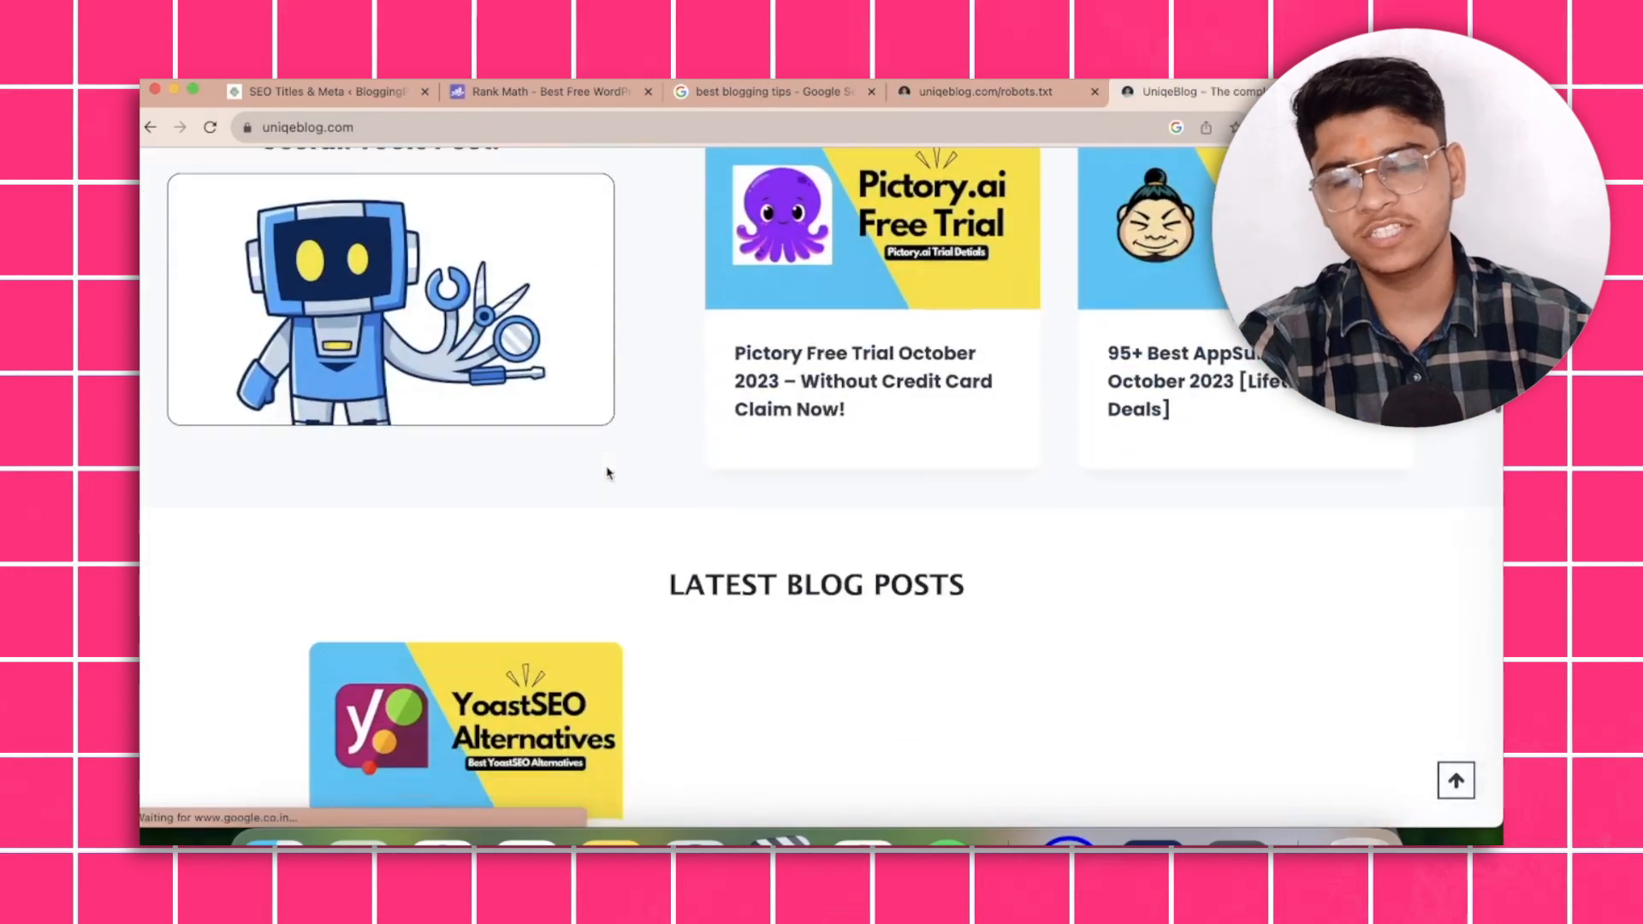
Return to the Titles & Meta settings and review the Authors options: author archives, author base, robots meta and archive title.
{"action": "left_click", "coordinate": [313, 94]}
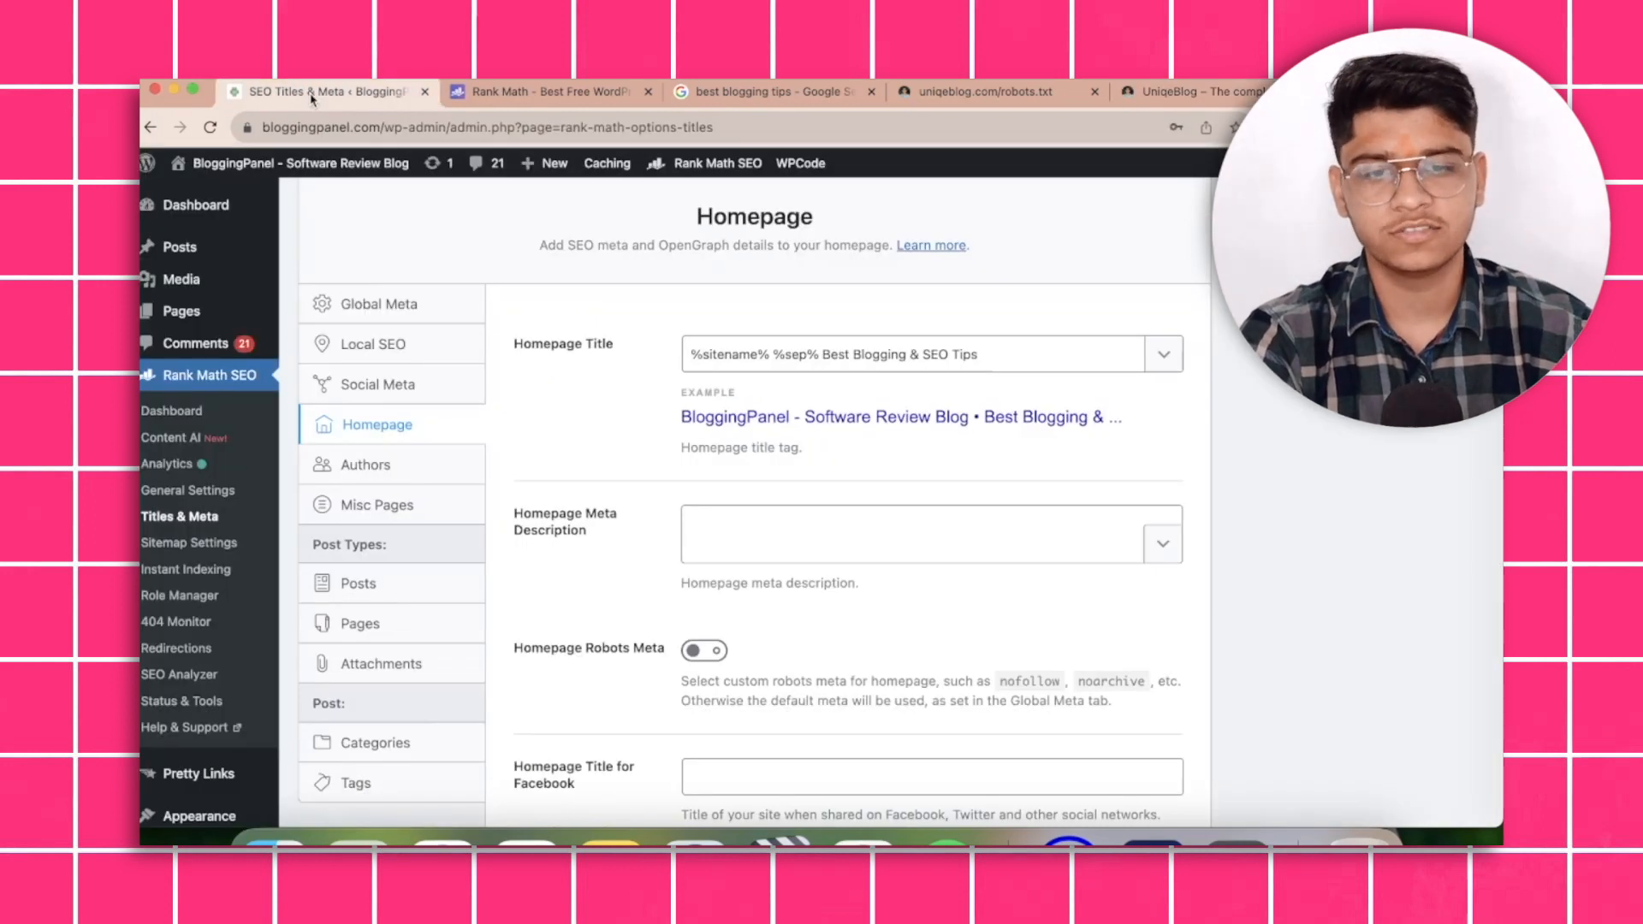
{"action": "scroll", "coordinate": [313, 436], "scroll_direction": "down", "scroll_amount": 1}
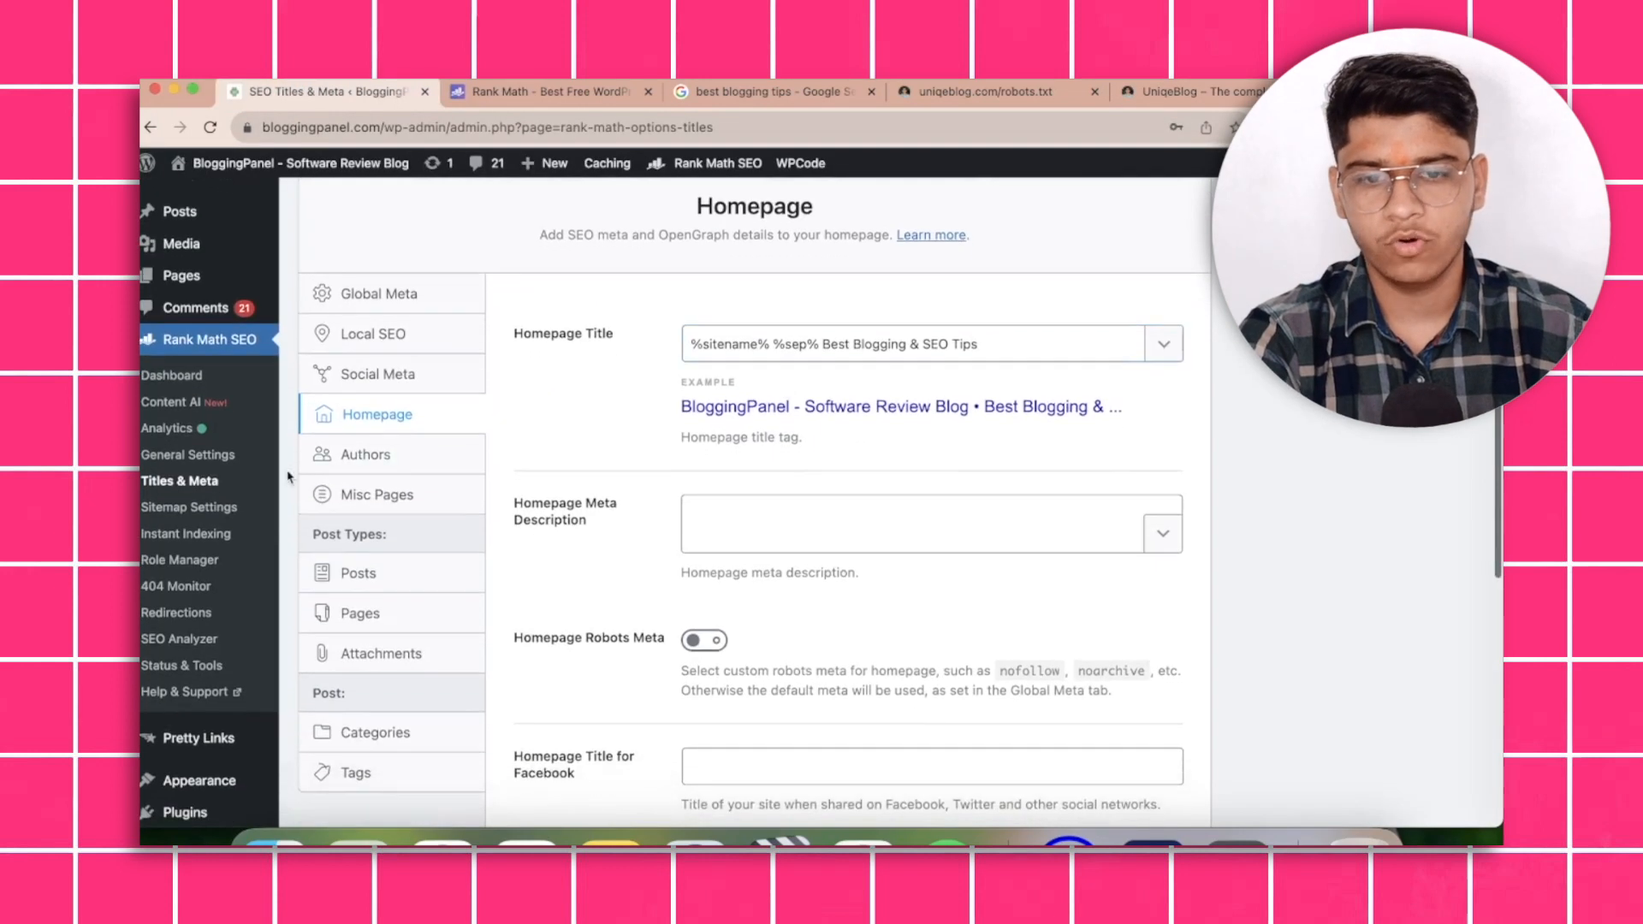
{"action": "left_click", "coordinate": [313, 438]}
{"action": "scroll", "coordinate": [577, 483], "scroll_direction": "down", "scroll_amount": 3}
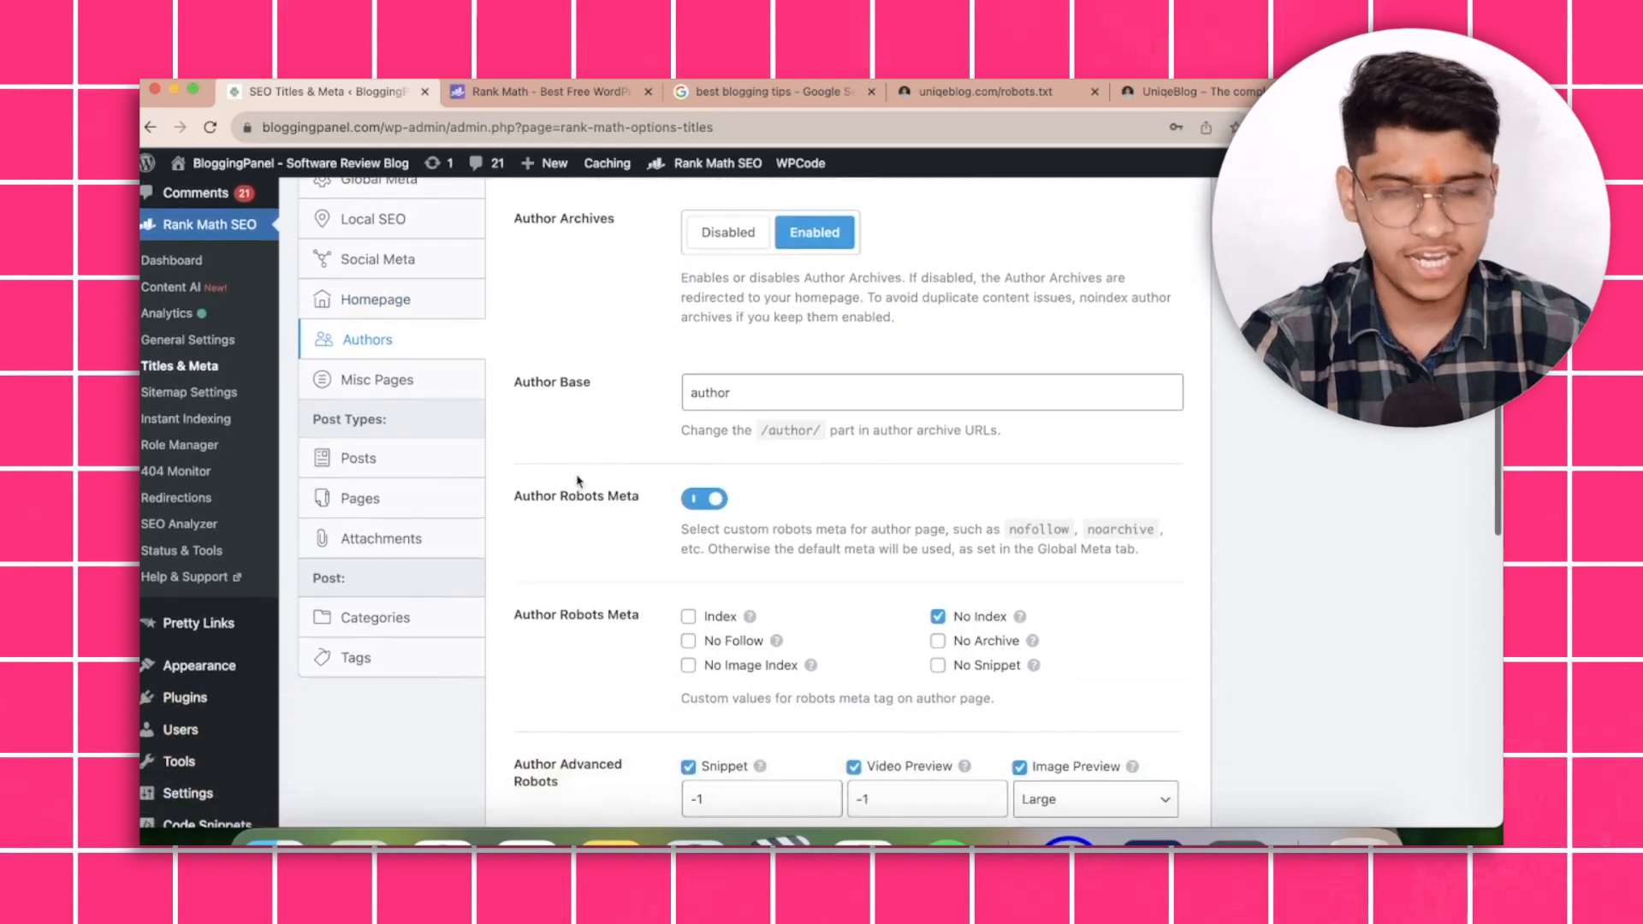
{"action": "scroll", "coordinate": [578, 481], "scroll_direction": "up", "scroll_amount": 2}
{"action": "scroll", "coordinate": [578, 481], "scroll_direction": "down", "scroll_amount": 1}
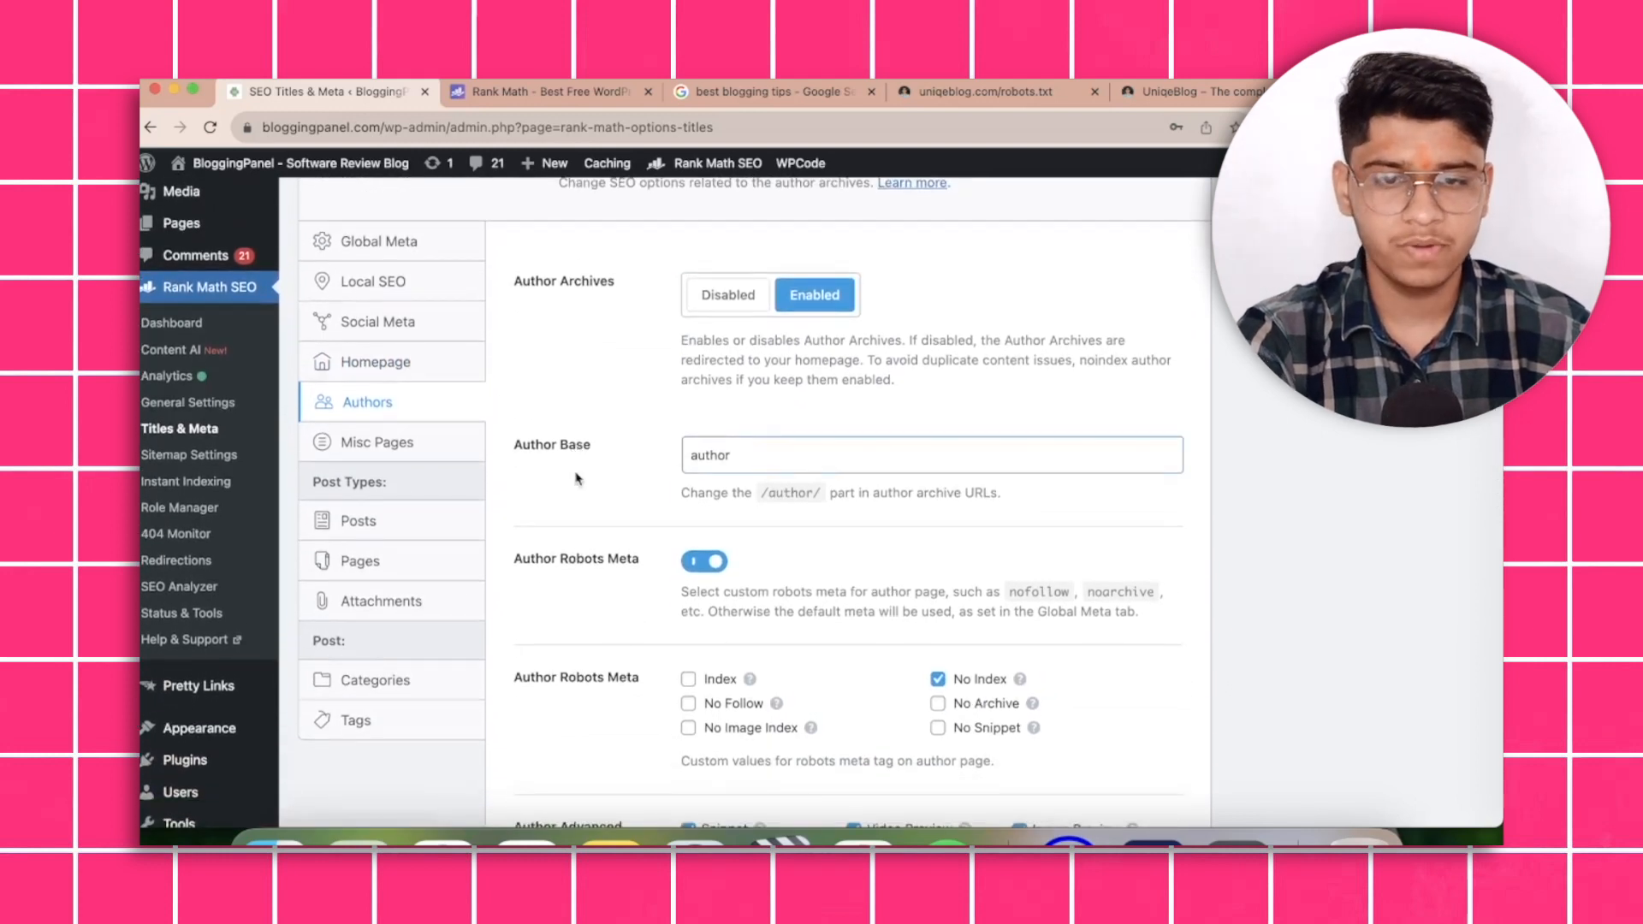
{"action": "scroll", "coordinate": [576, 478], "scroll_direction": "down", "scroll_amount": 2}
{"action": "scroll", "coordinate": [576, 479], "scroll_direction": "down", "scroll_amount": 3}
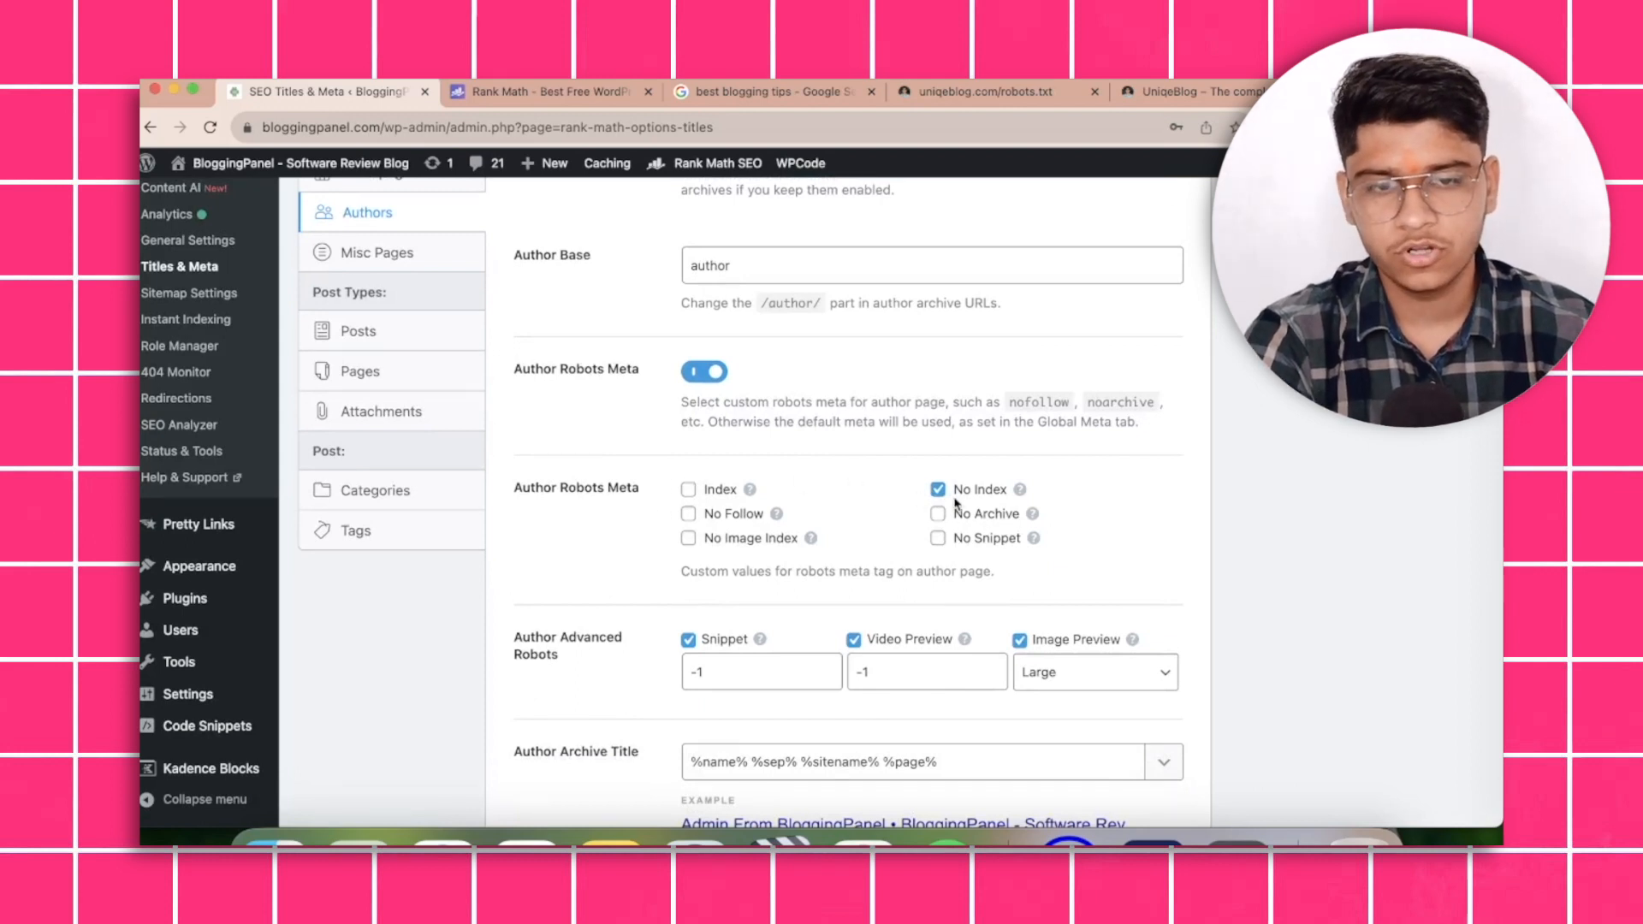
{"action": "scroll", "coordinate": [956, 504], "scroll_direction": "down", "scroll_amount": 3}
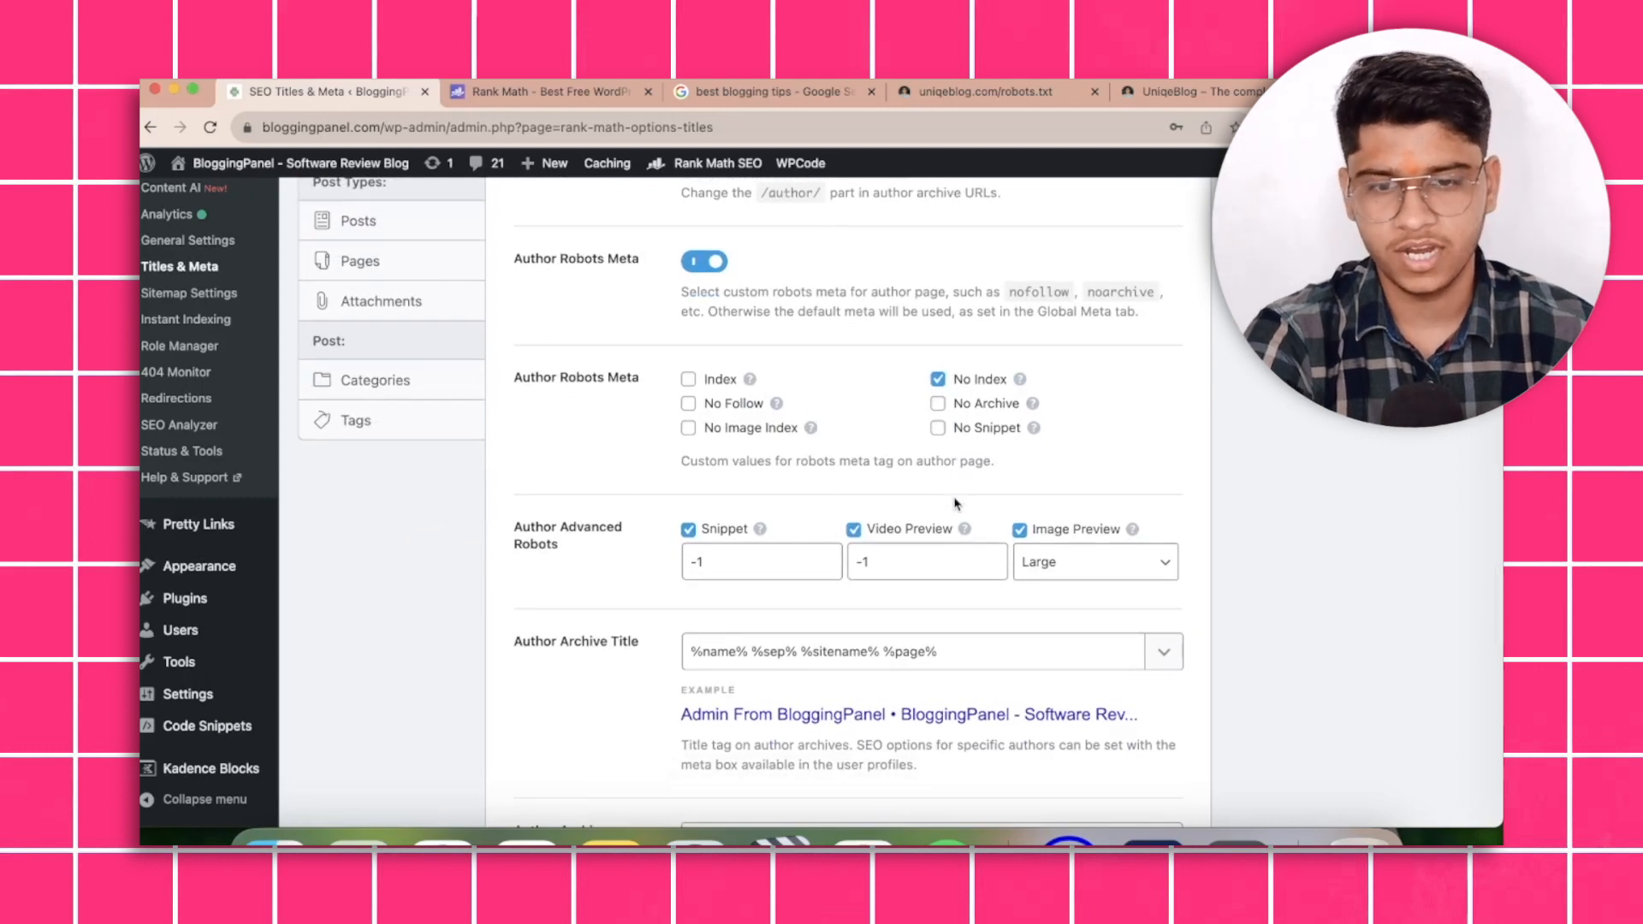
Open the Misc Pages settings, check the date archives, 404 title, search results title and noindex options, and save the changes.
{"action": "scroll", "coordinate": [956, 503], "scroll_direction": "down", "scroll_amount": 6}
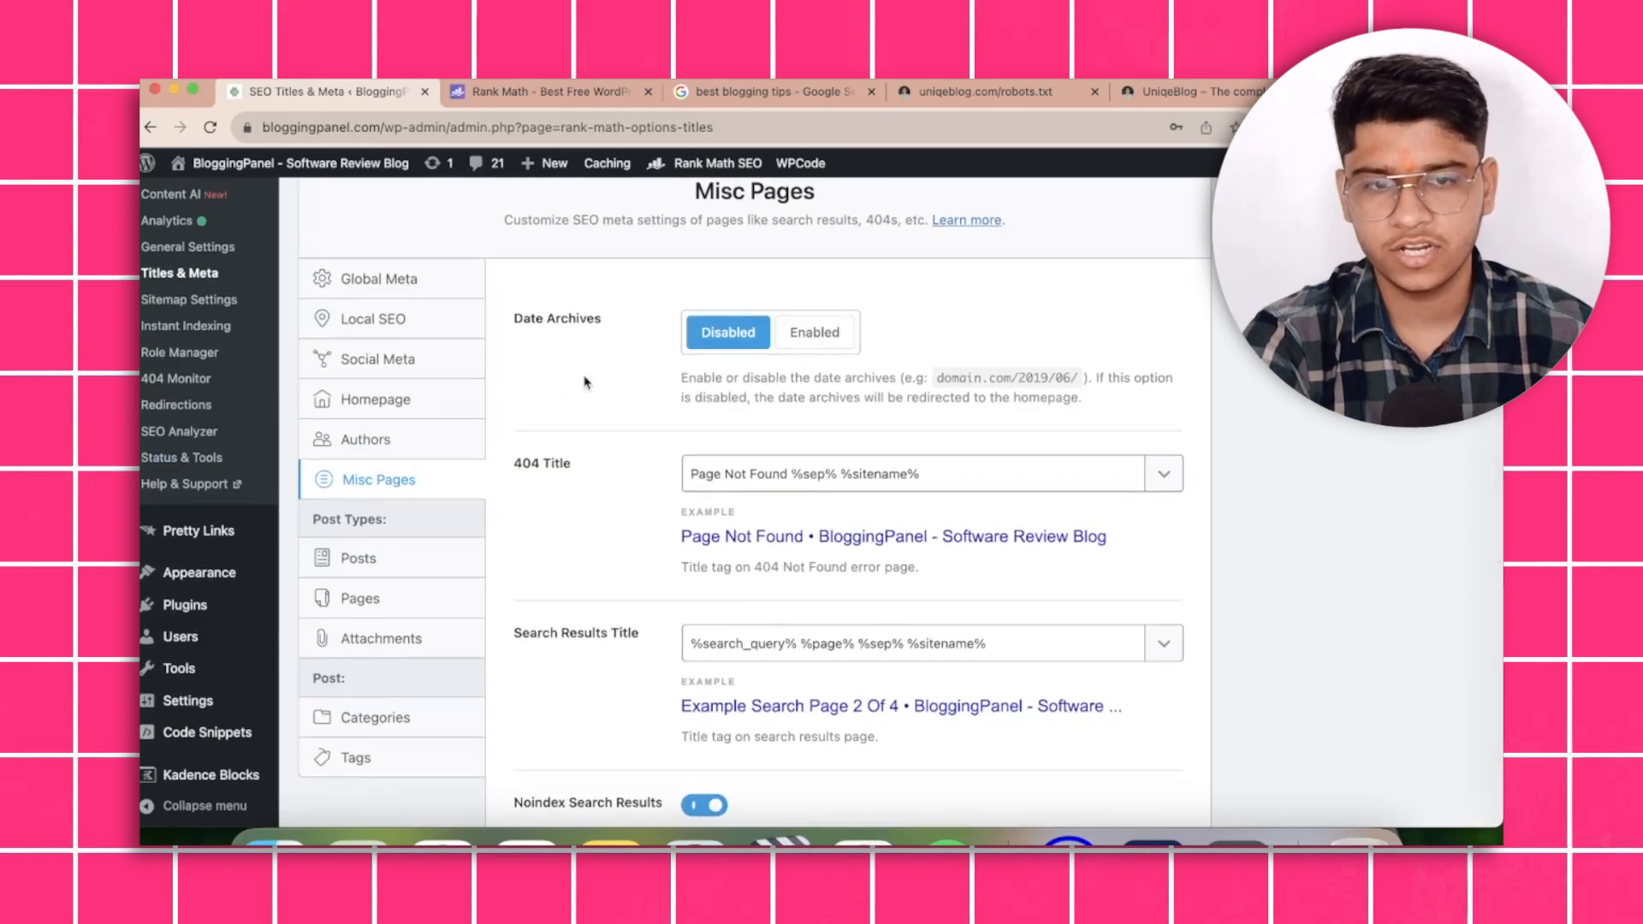
{"action": "scroll", "coordinate": [565, 368], "scroll_direction": "up", "scroll_amount": 1}
{"action": "left_click_drag", "start_coordinate": [547, 337], "coordinate": [609, 336]}
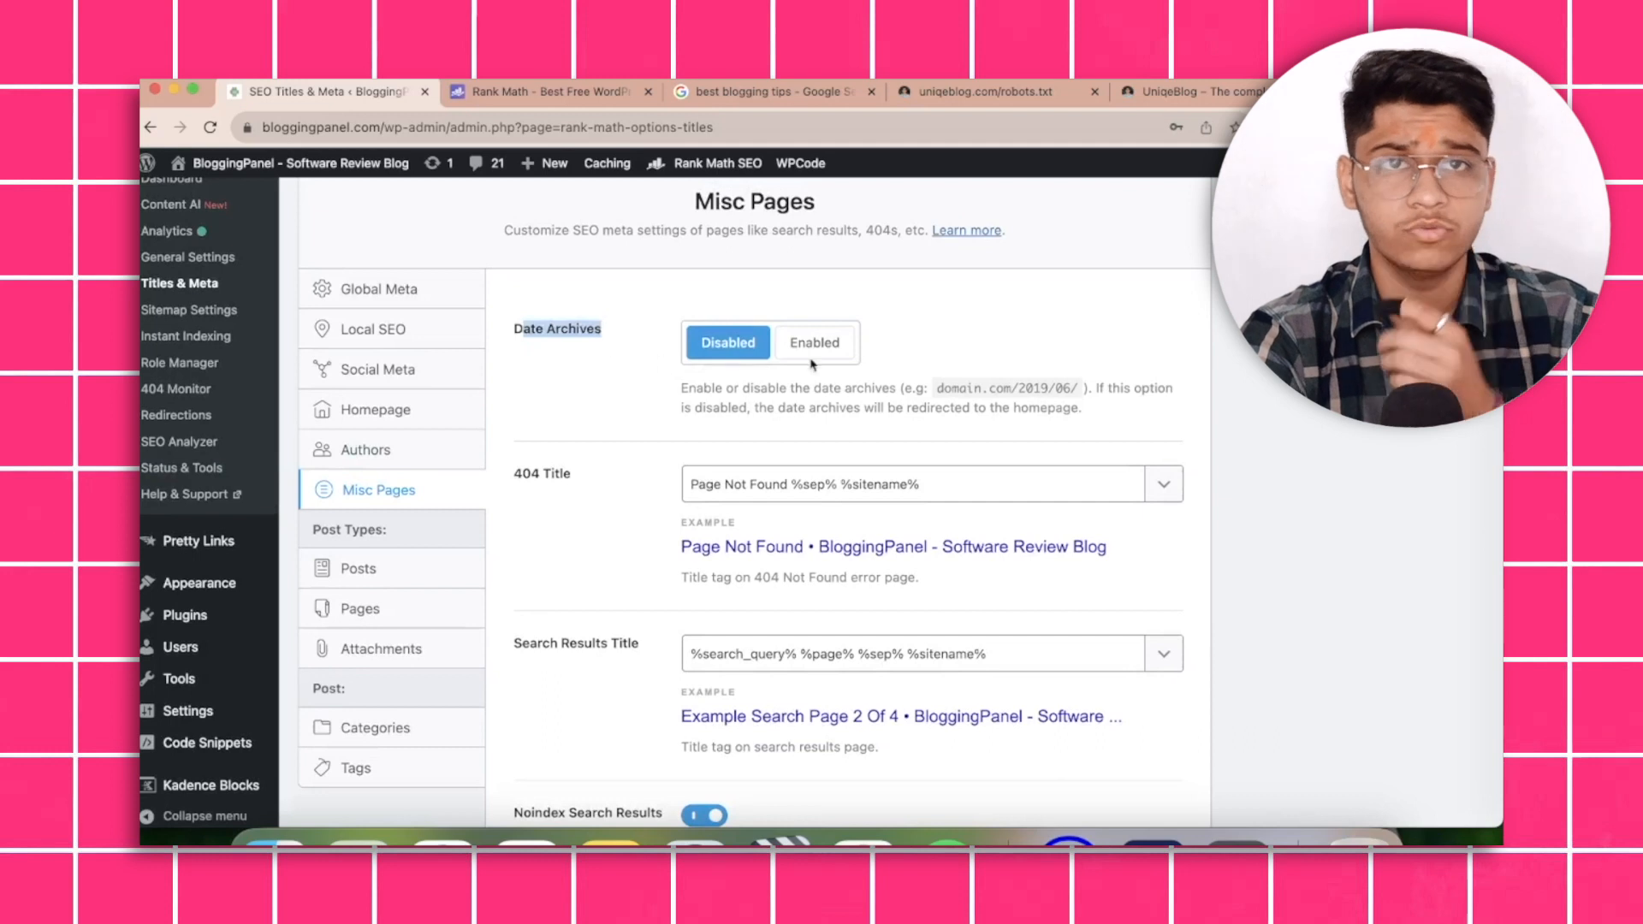
{"action": "left_click", "coordinate": [981, 366]}
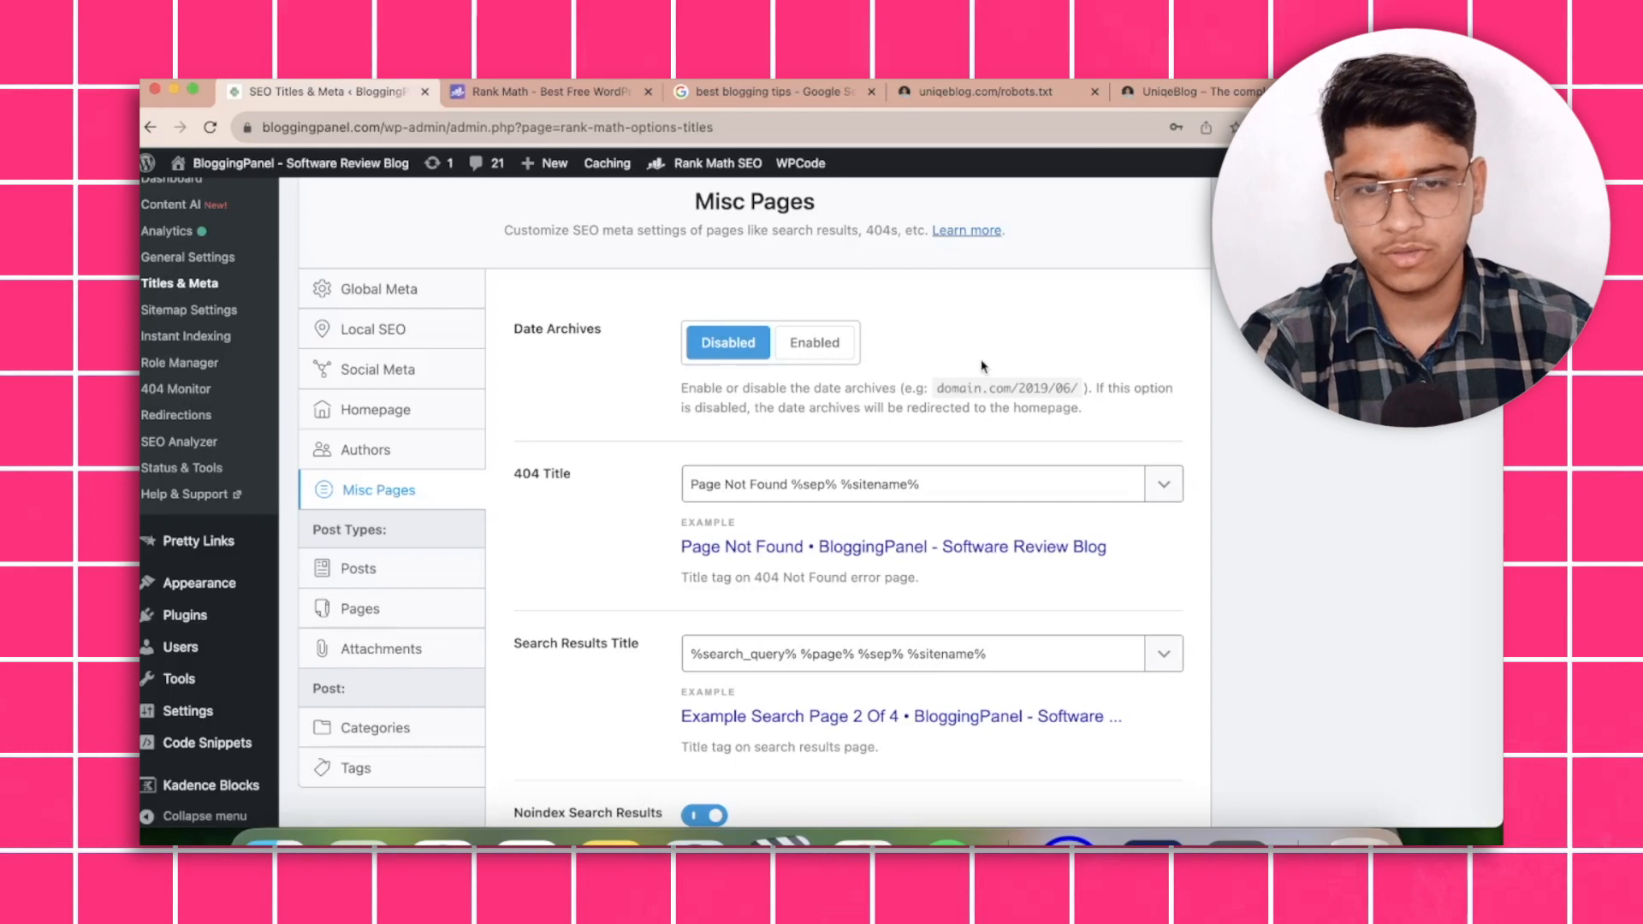
{"action": "scroll", "coordinate": [768, 570], "scroll_direction": "down", "scroll_amount": 2}
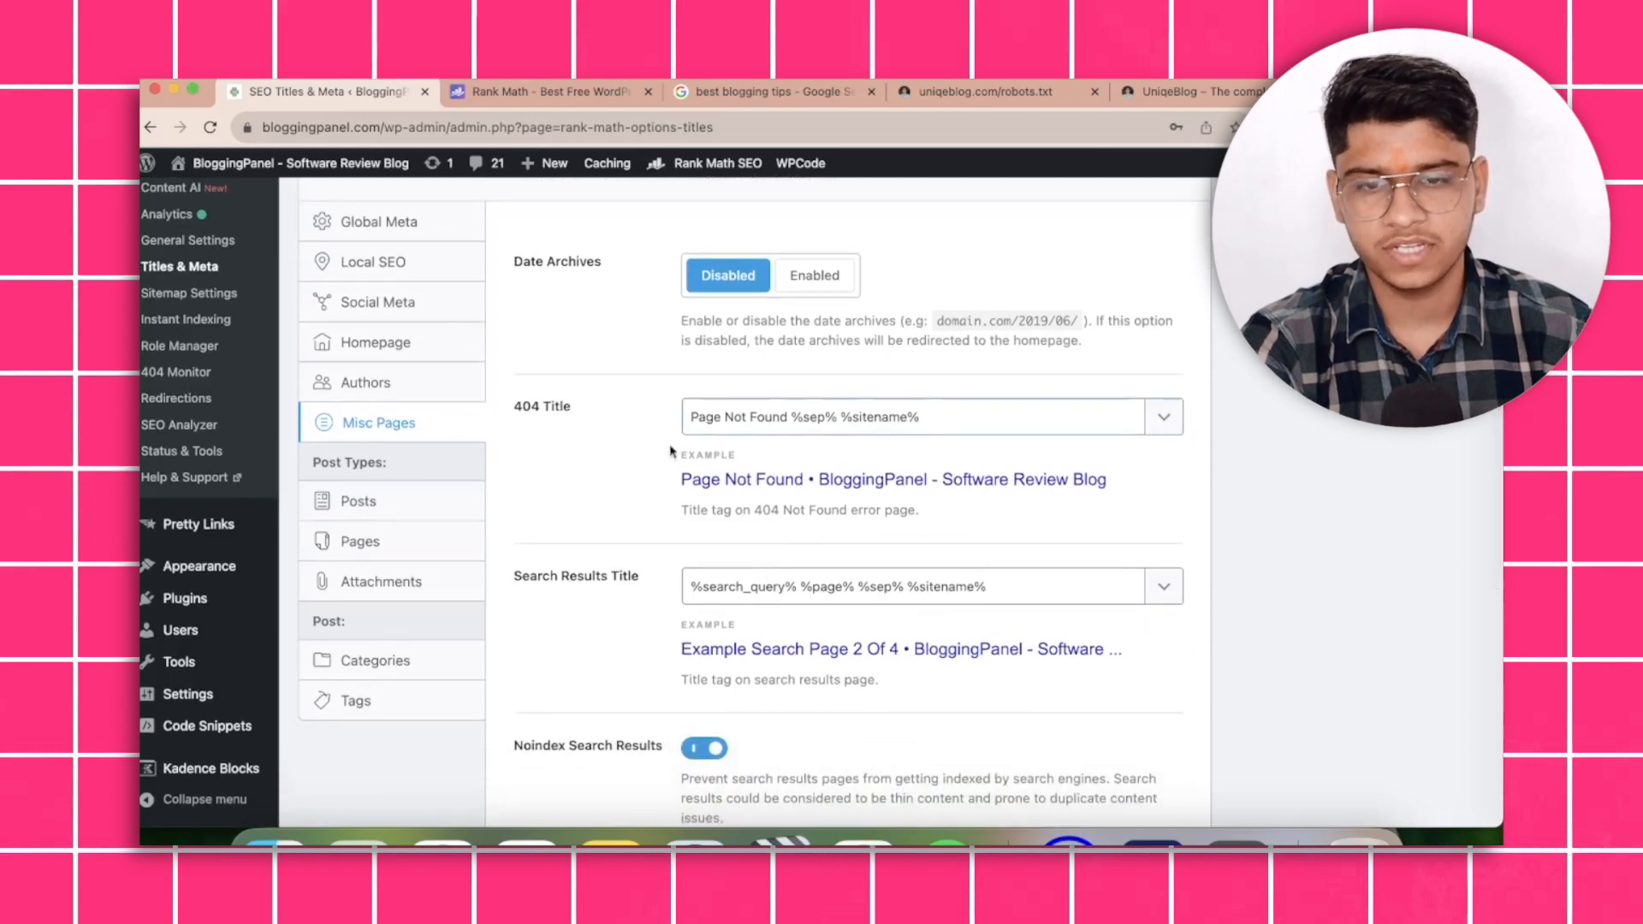
{"action": "scroll", "coordinate": [769, 557], "scroll_direction": "down", "scroll_amount": 3}
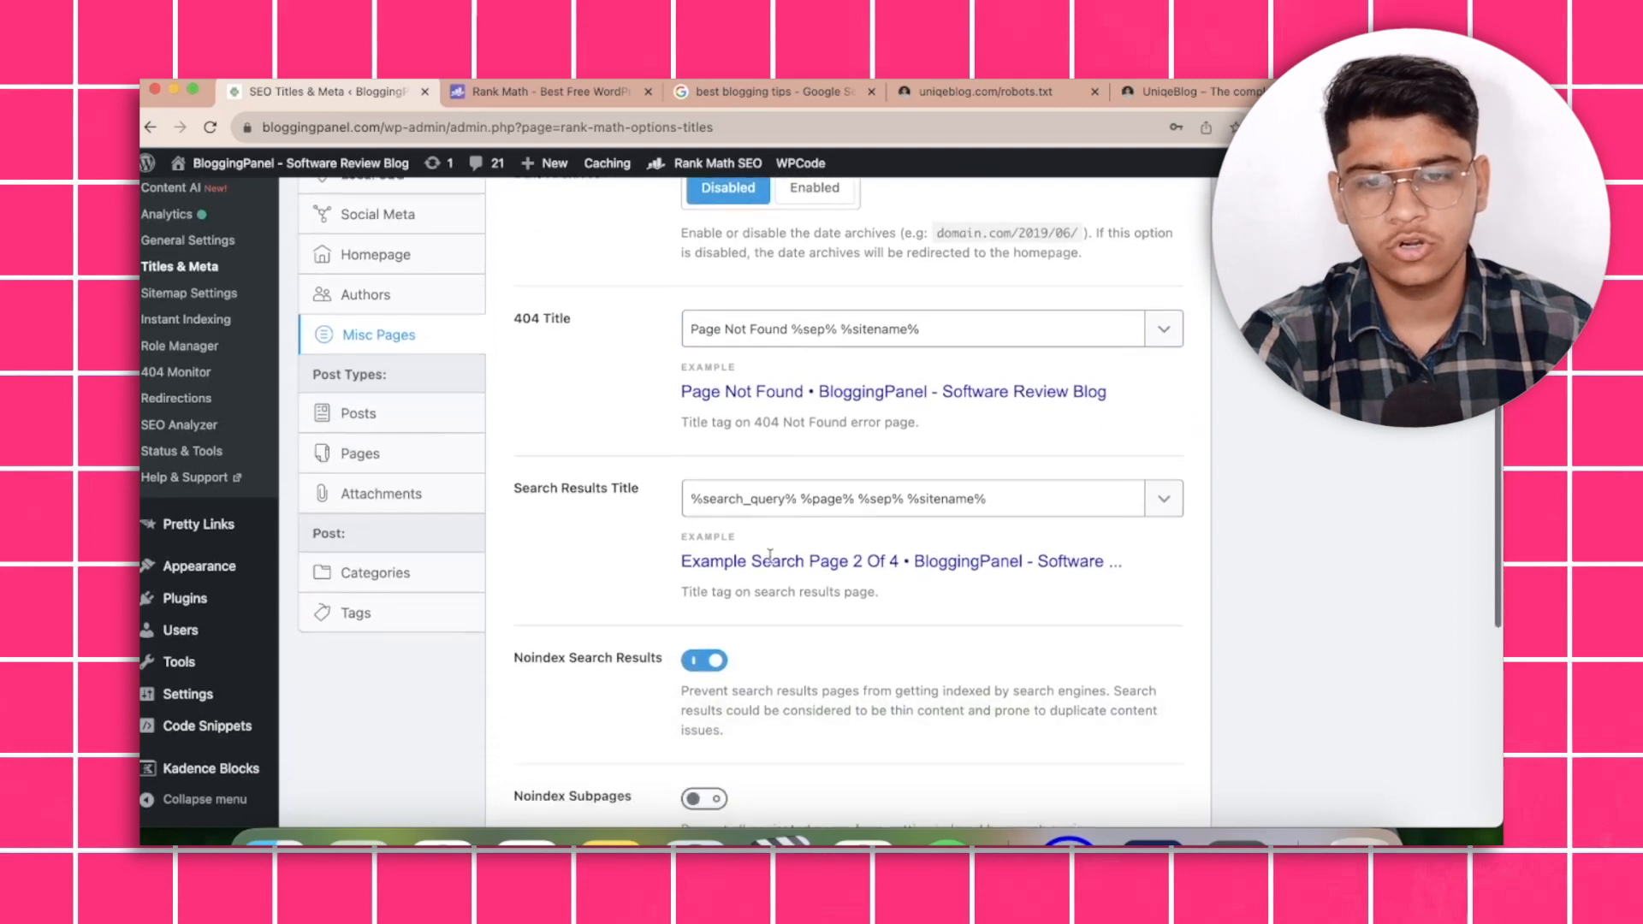
{"action": "scroll", "coordinate": [769, 557], "scroll_direction": "down", "scroll_amount": 2}
{"action": "scroll", "coordinate": [769, 557], "scroll_direction": "down", "scroll_amount": 2}
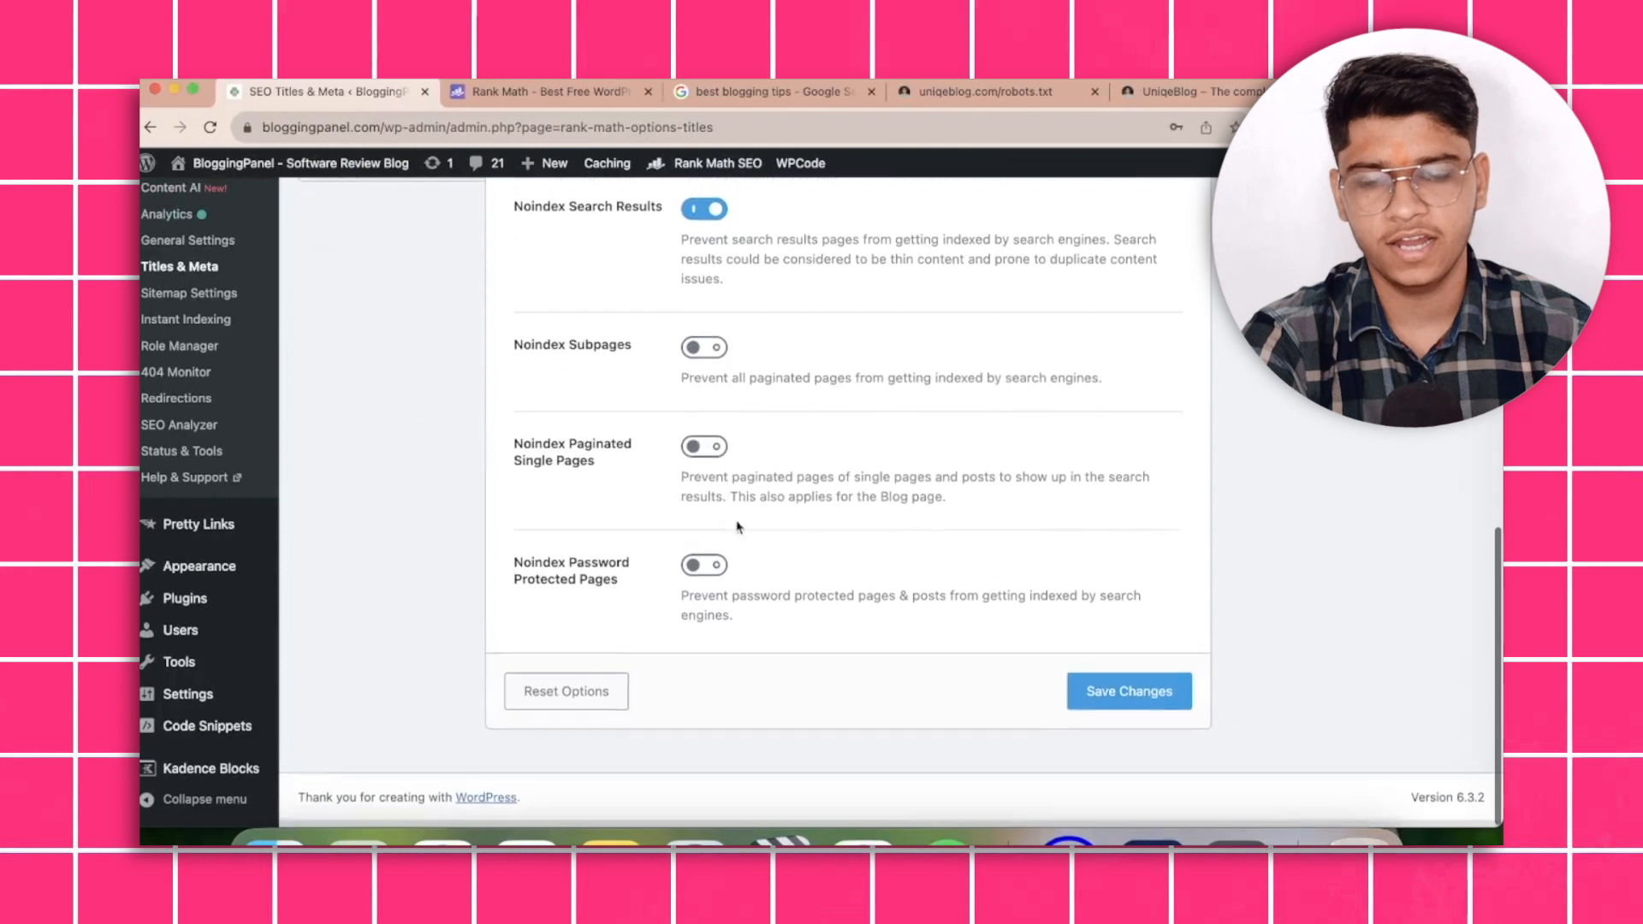
{"action": "left_click", "coordinate": [1138, 695]}
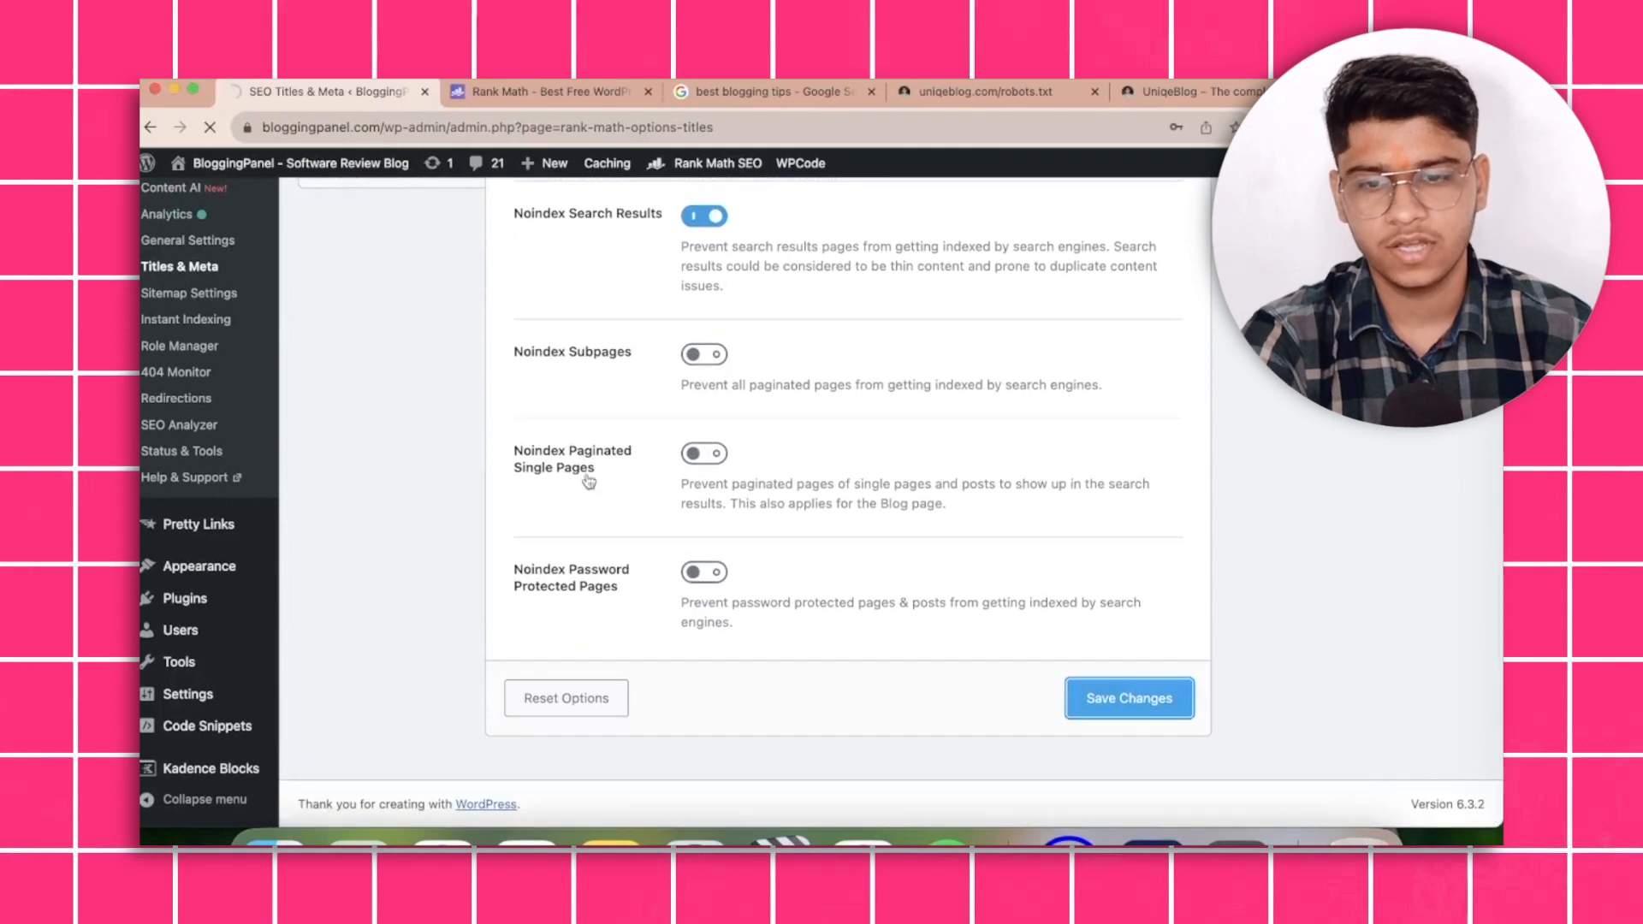
Open the Posts settings under Post Types in Titles & Meta.
{"action": "scroll", "coordinate": [586, 471], "scroll_direction": "down", "scroll_amount": 5}
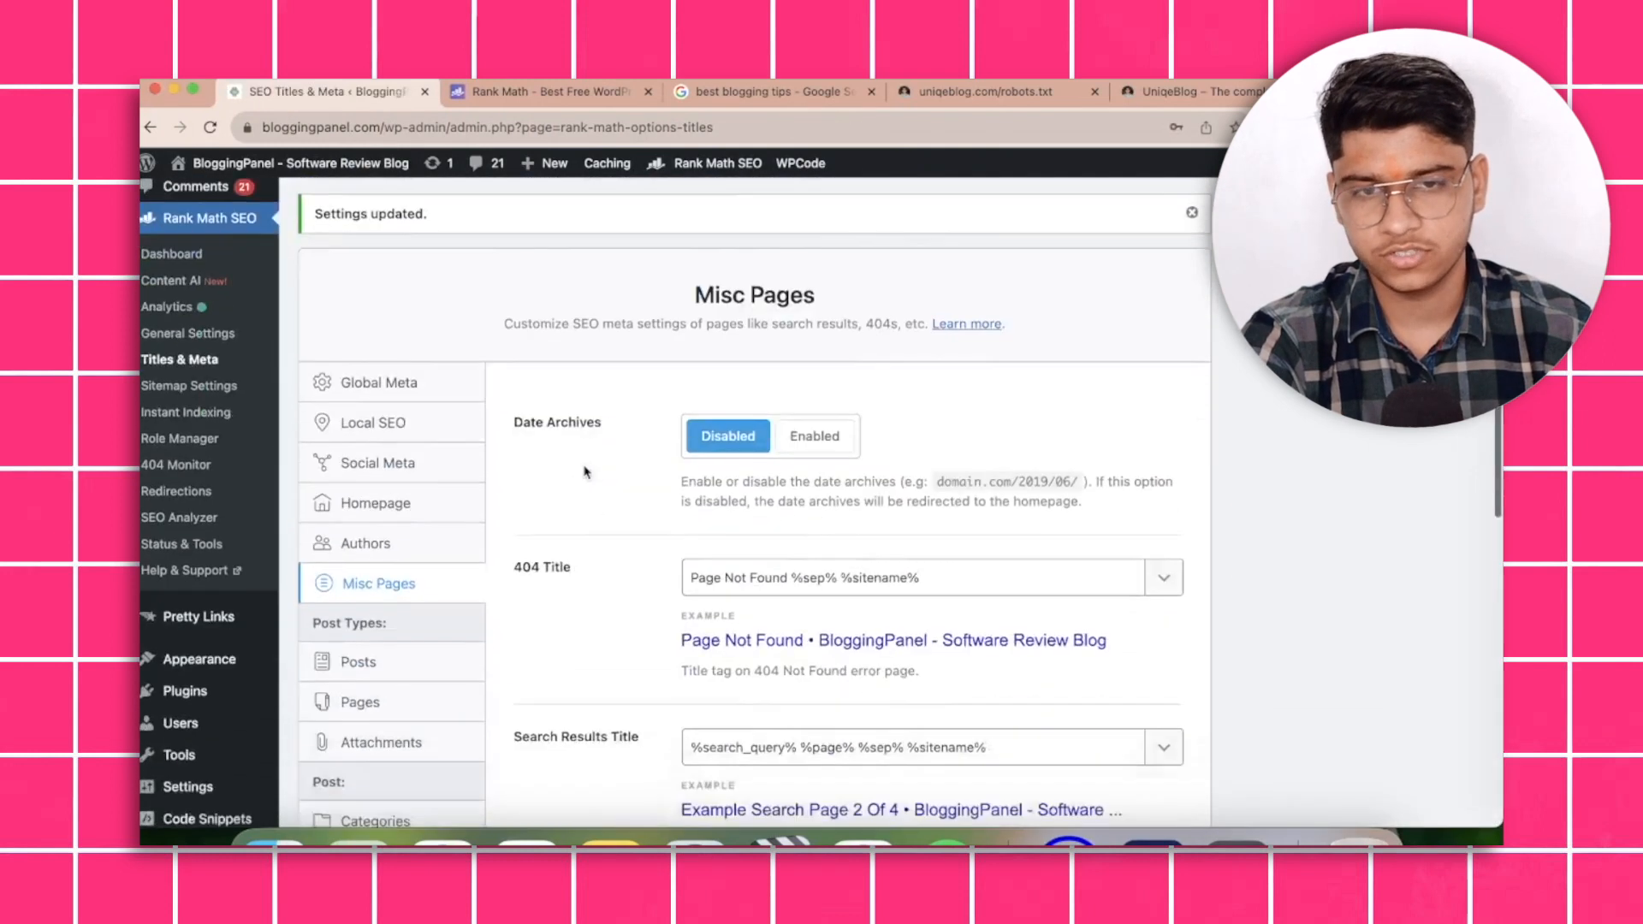
{"action": "left_click", "coordinate": [313, 471]}
{"action": "scroll", "coordinate": [466, 451], "scroll_direction": "up", "scroll_amount": 2}
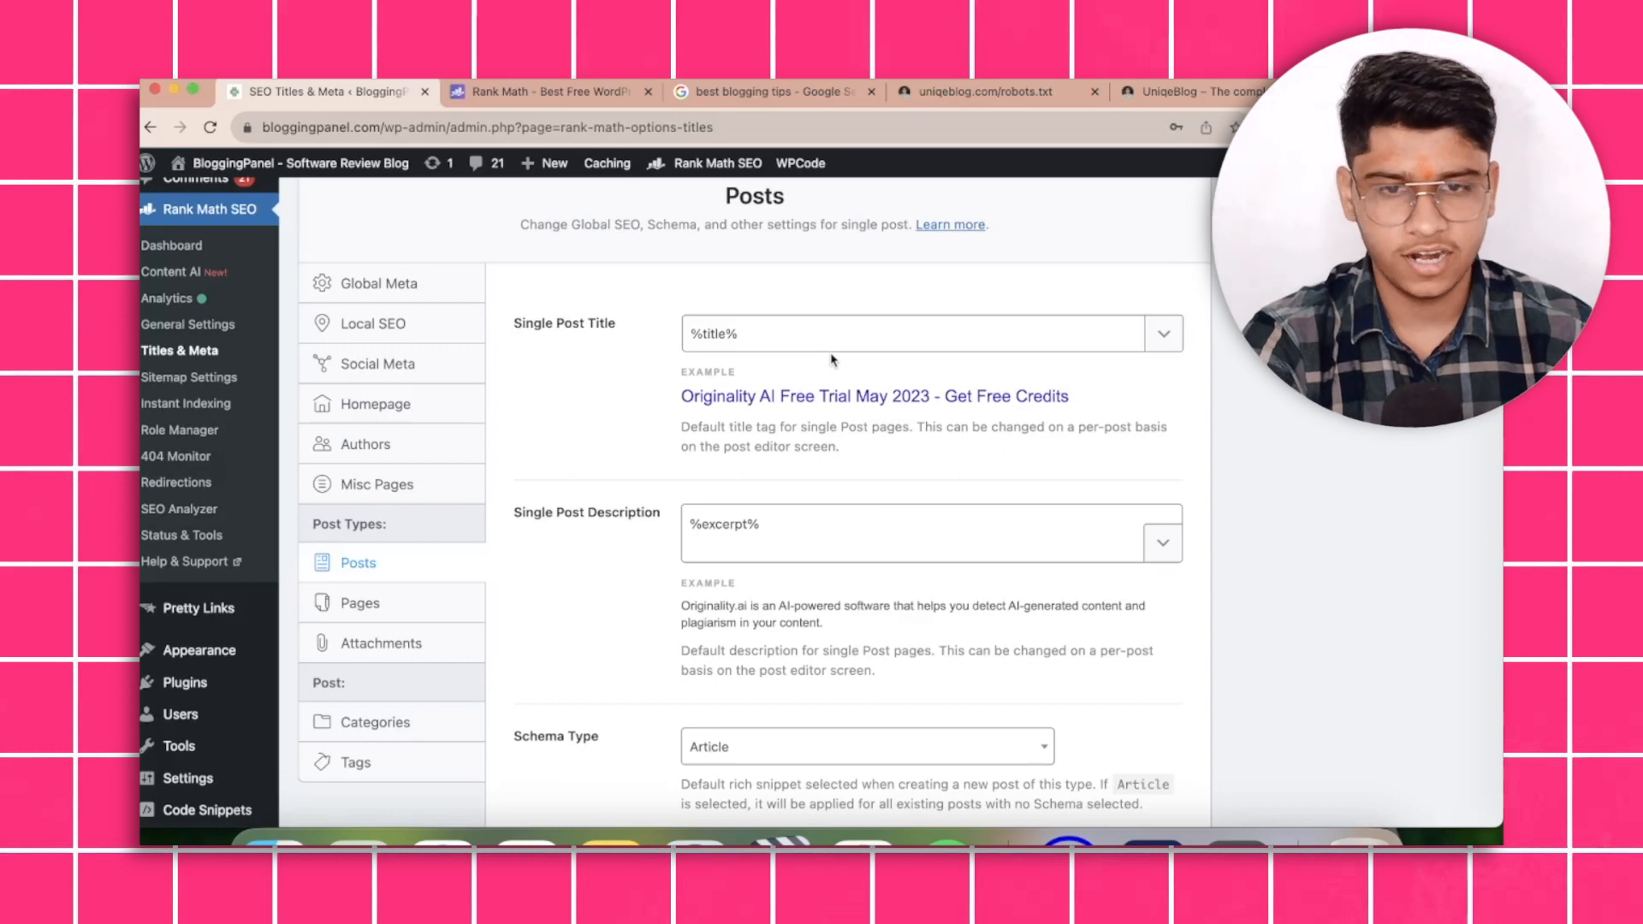
Add the separator and site title variables to the Single Post Title so it reads %title% %sep% %sitename%.
{"action": "left_click", "coordinate": [854, 334]}
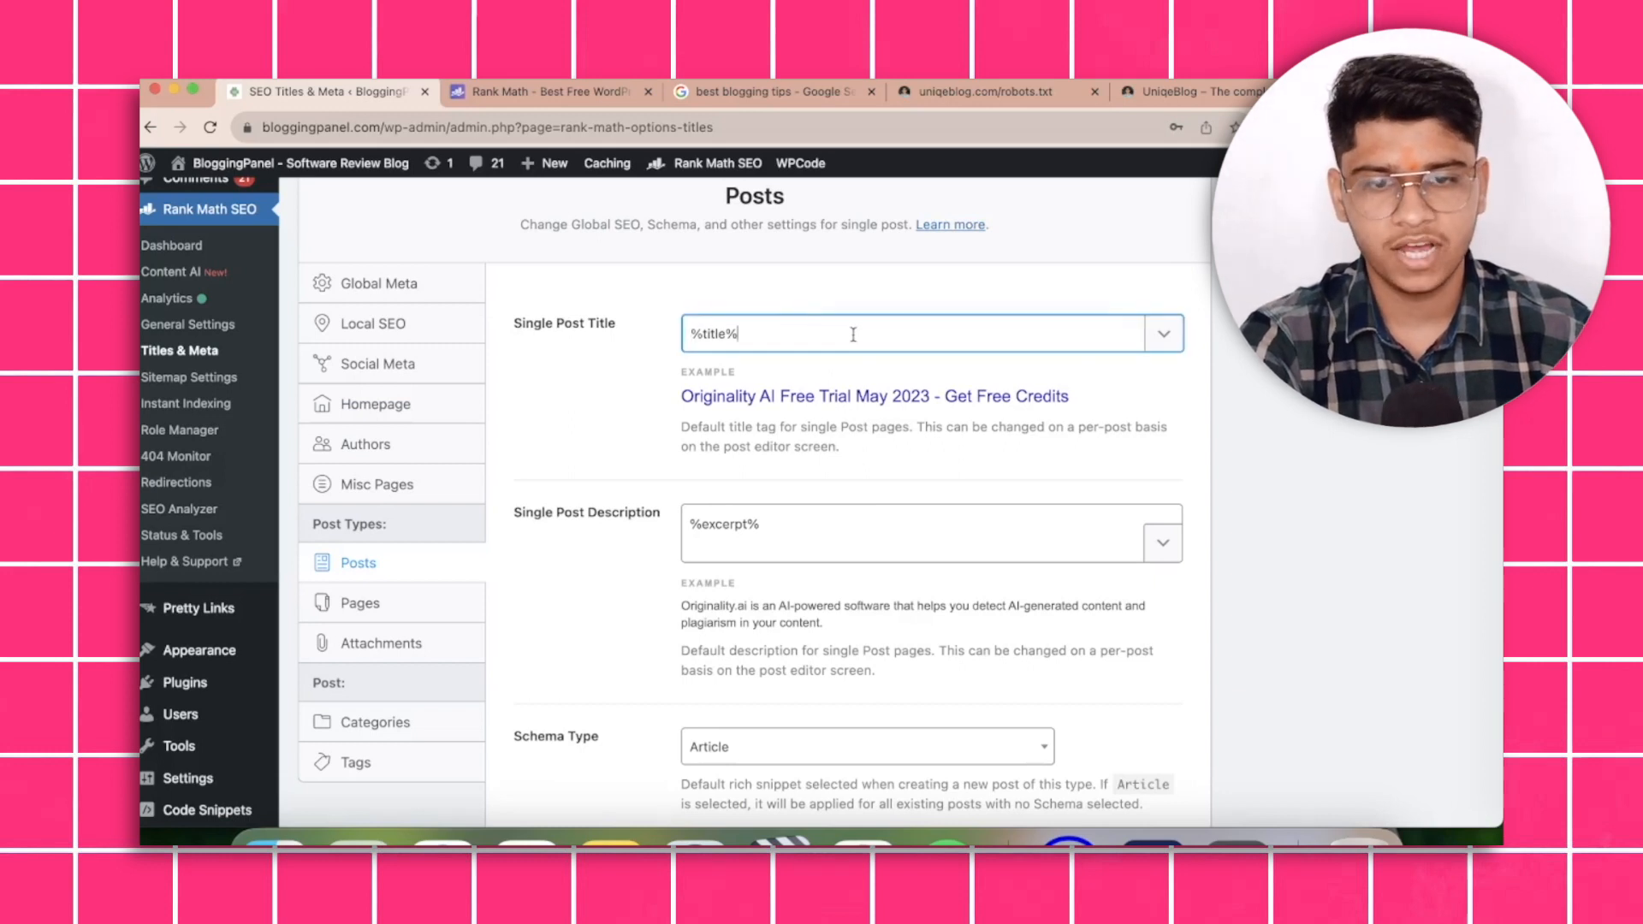
{"action": "left_click", "coordinate": [1162, 334]}
{"action": "left_click", "coordinate": [900, 452]}
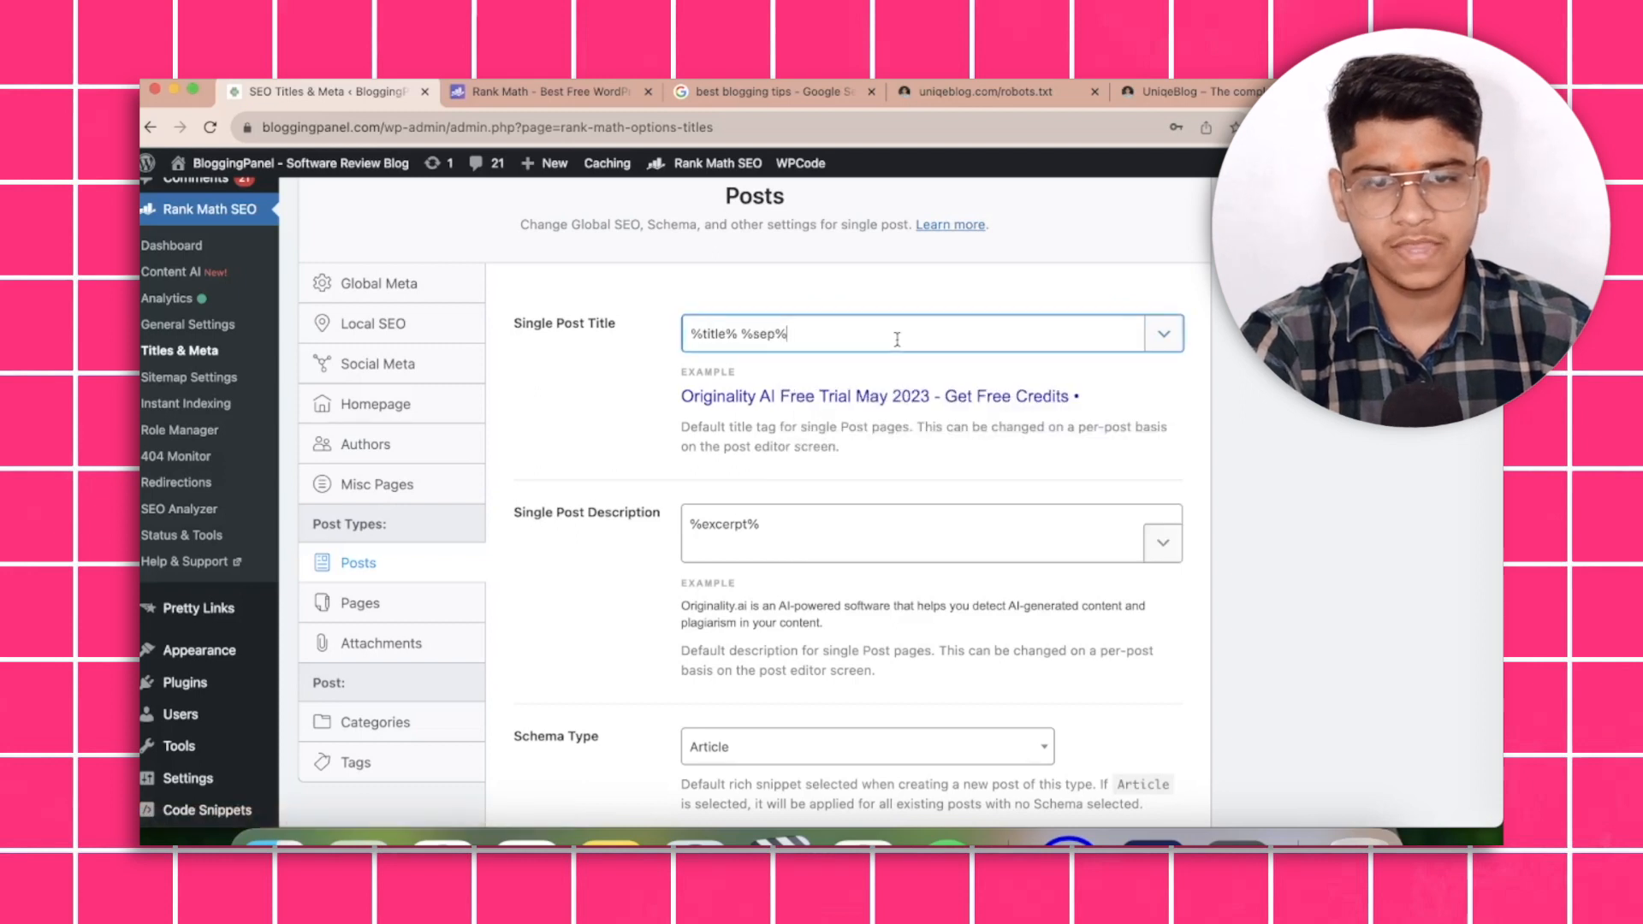
{"action": "left_click", "coordinate": [1166, 334]}
{"action": "scroll", "coordinate": [847, 514], "scroll_direction": "down", "scroll_amount": 5}
{"action": "scroll", "coordinate": [847, 515], "scroll_direction": "down", "scroll_amount": 1}
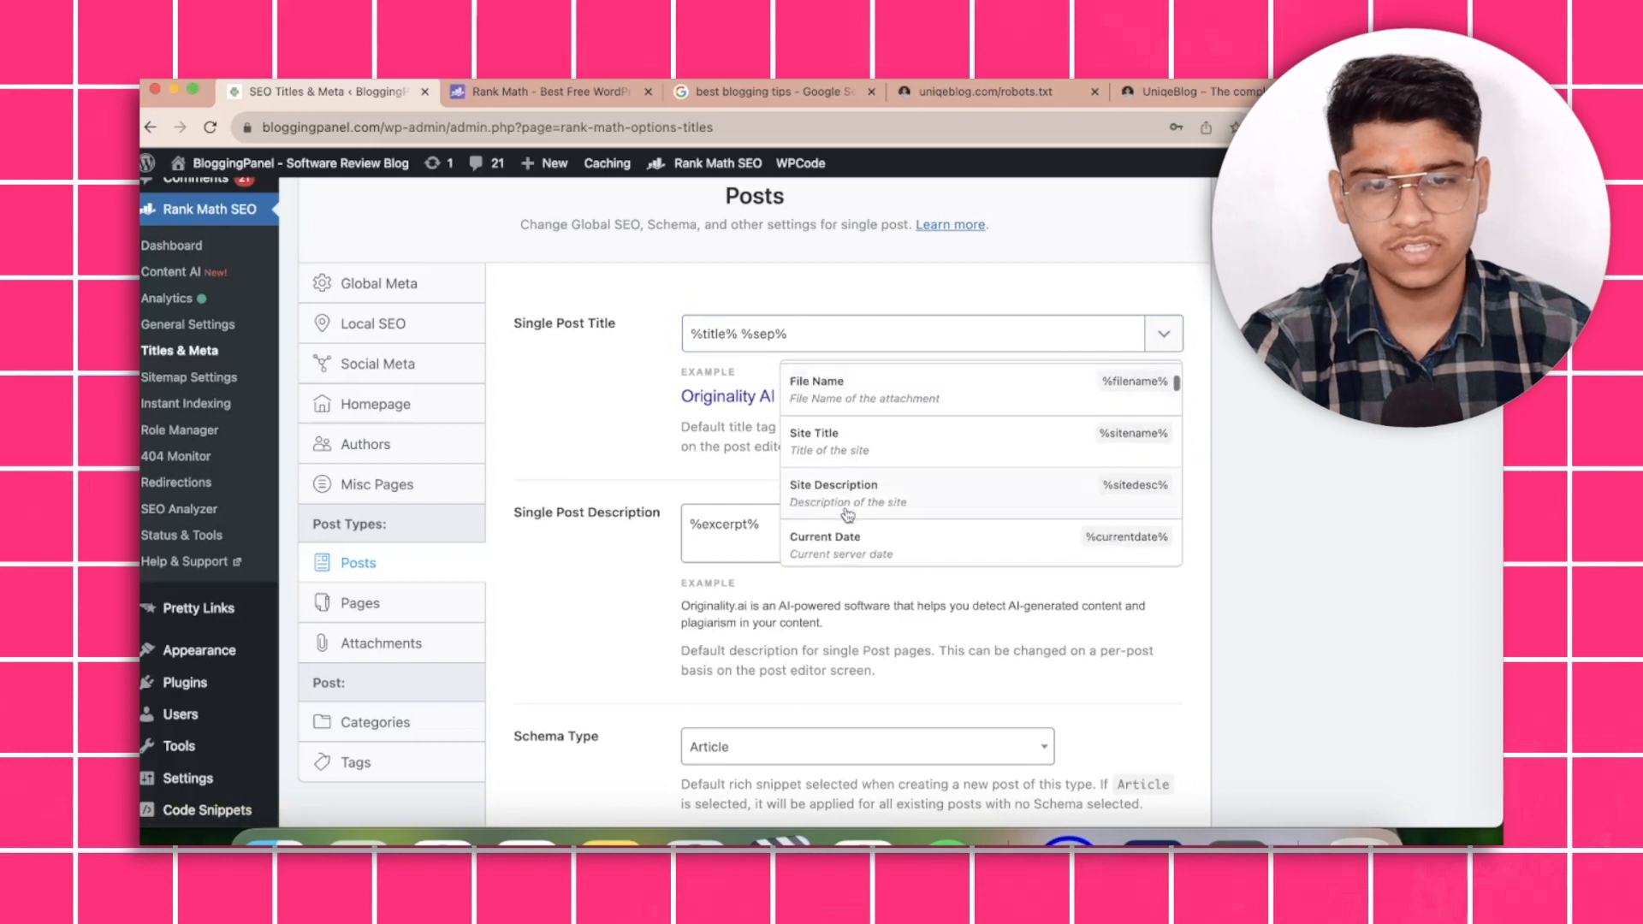
{"action": "scroll", "coordinate": [852, 539], "scroll_direction": "down", "scroll_amount": 2}
{"action": "scroll", "coordinate": [847, 543], "scroll_direction": "down", "scroll_amount": 1}
{"action": "scroll", "coordinate": [850, 542], "scroll_direction": "up", "scroll_amount": 5}
{"action": "scroll", "coordinate": [860, 441], "scroll_direction": "up", "scroll_amount": 1}
{"action": "scroll", "coordinate": [861, 441], "scroll_direction": "down", "scroll_amount": 3}
{"action": "left_click", "coordinate": [858, 429]}
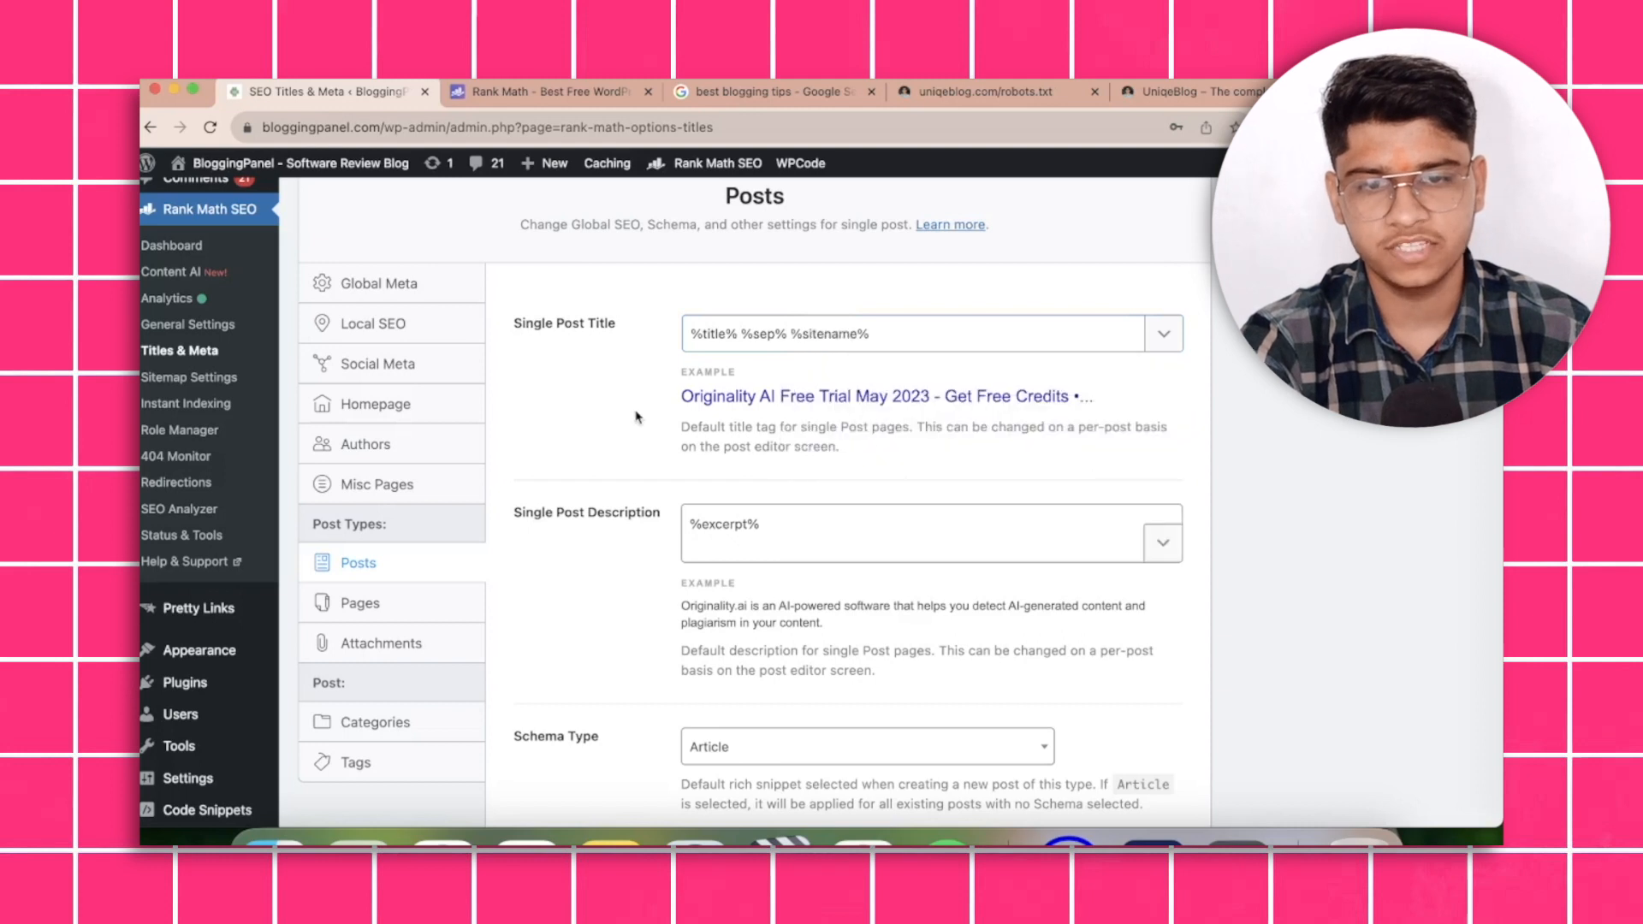
Replace the site title variable in the Single Post Title with BloggingPanel and remove the %sep% separator.
{"action": "left_click", "coordinate": [861, 333]}
{"action": "left_click_drag", "start_coordinate": [888, 333], "coordinate": [788, 328]}
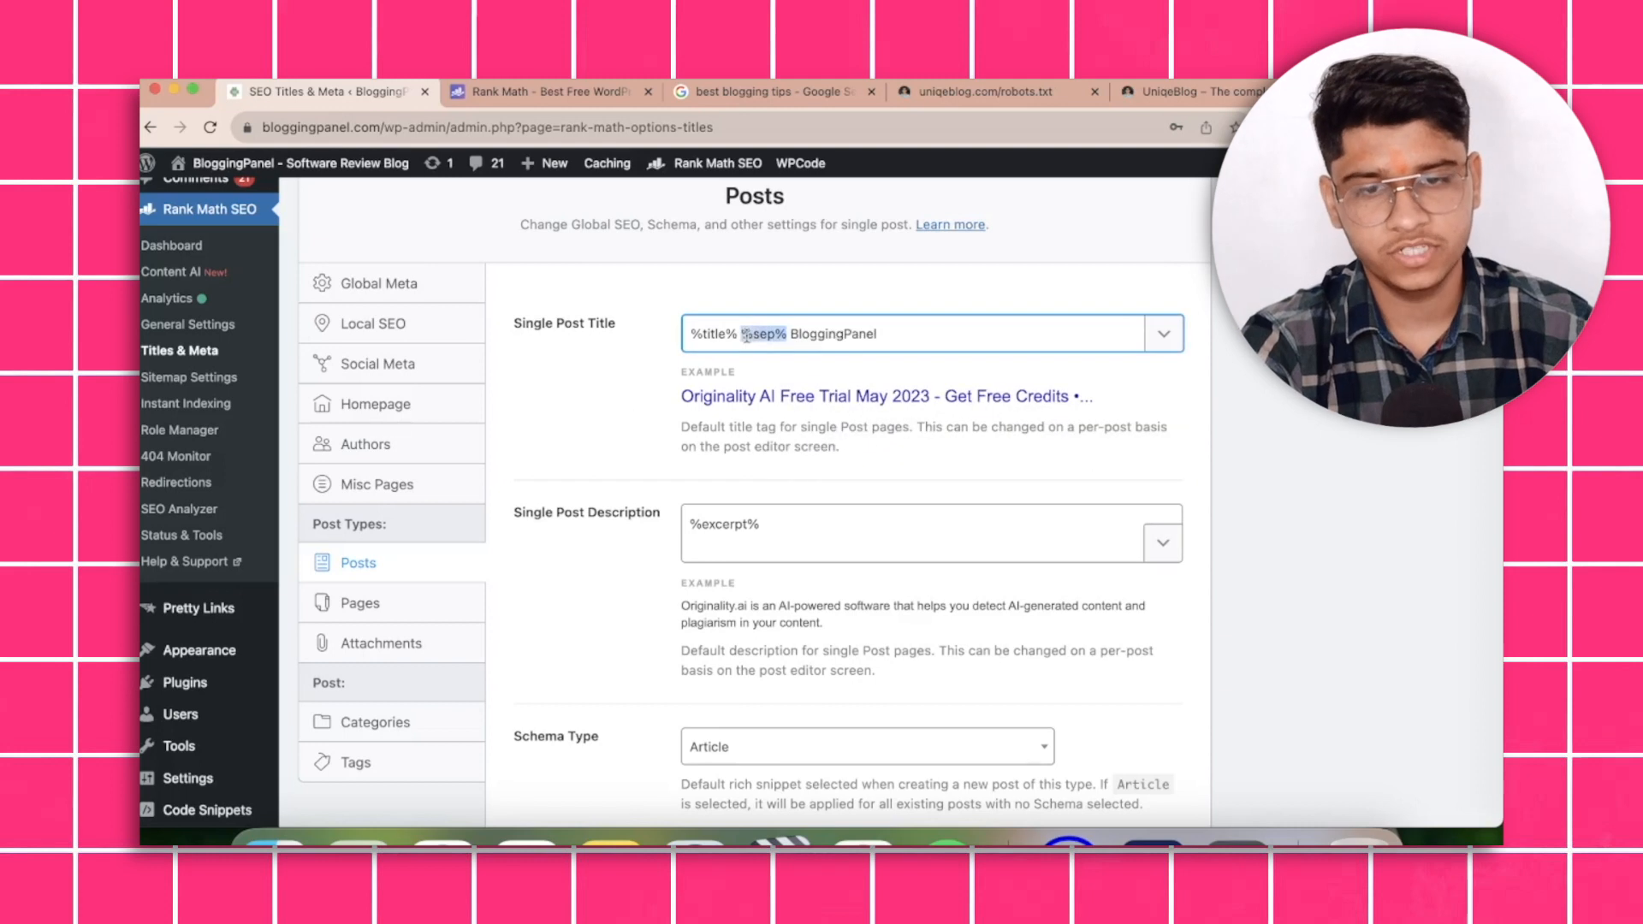
{"action": "key", "text": "BackSpace"}
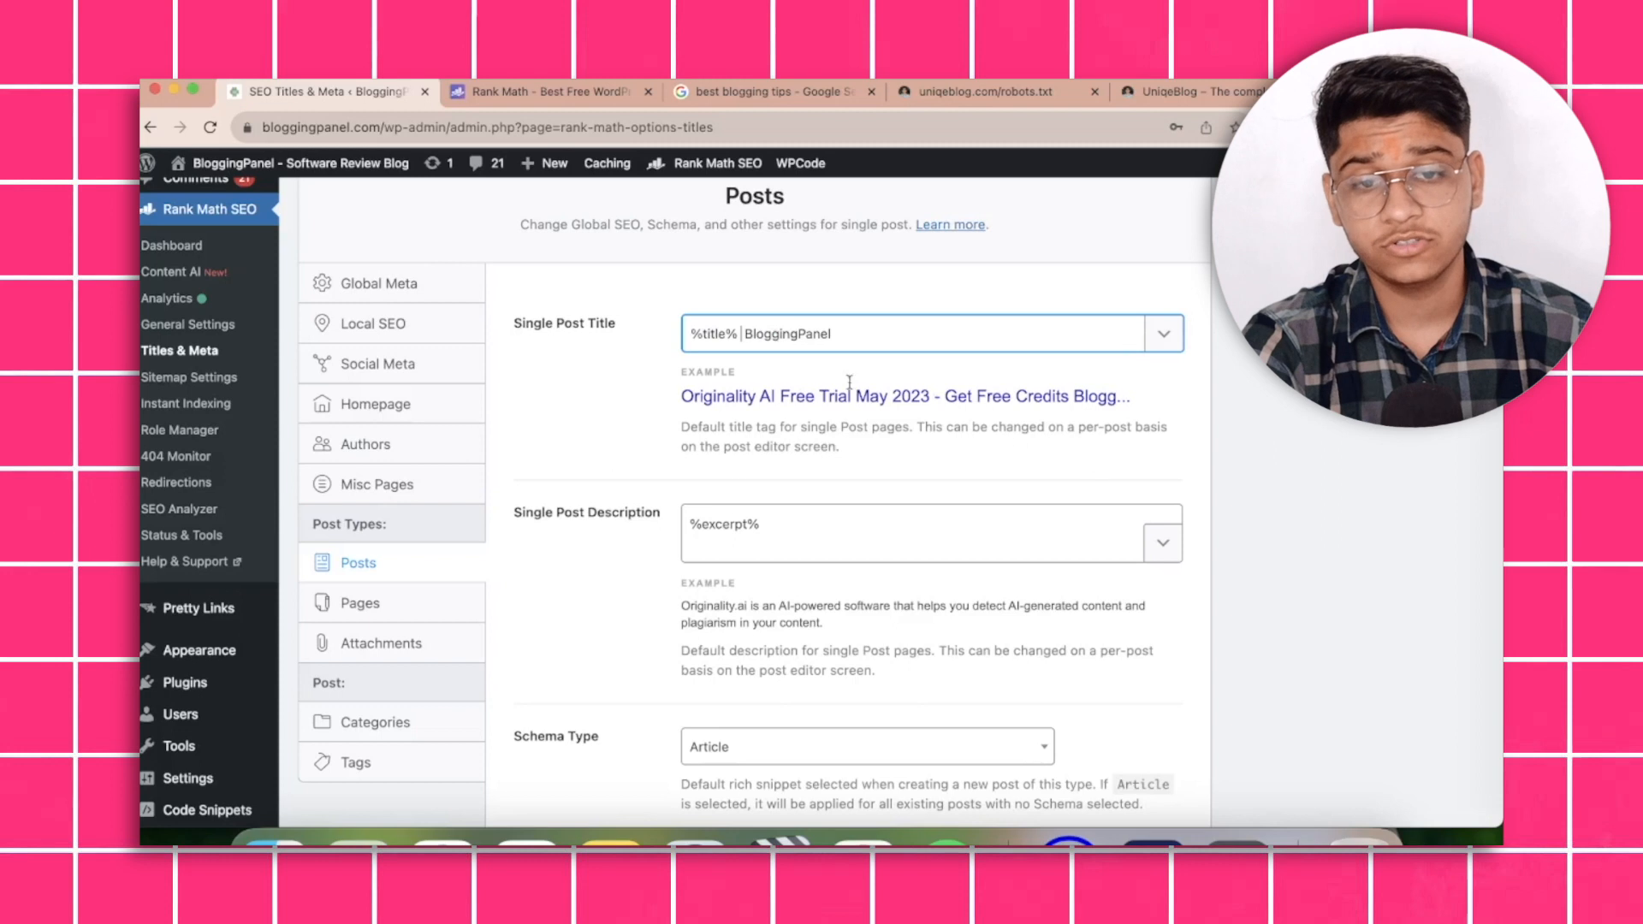
Review the post description, schema type, headline, article type and Post Robots Meta options in the Posts settings.
{"action": "scroll", "coordinate": [749, 447], "scroll_direction": "down", "scroll_amount": 2}
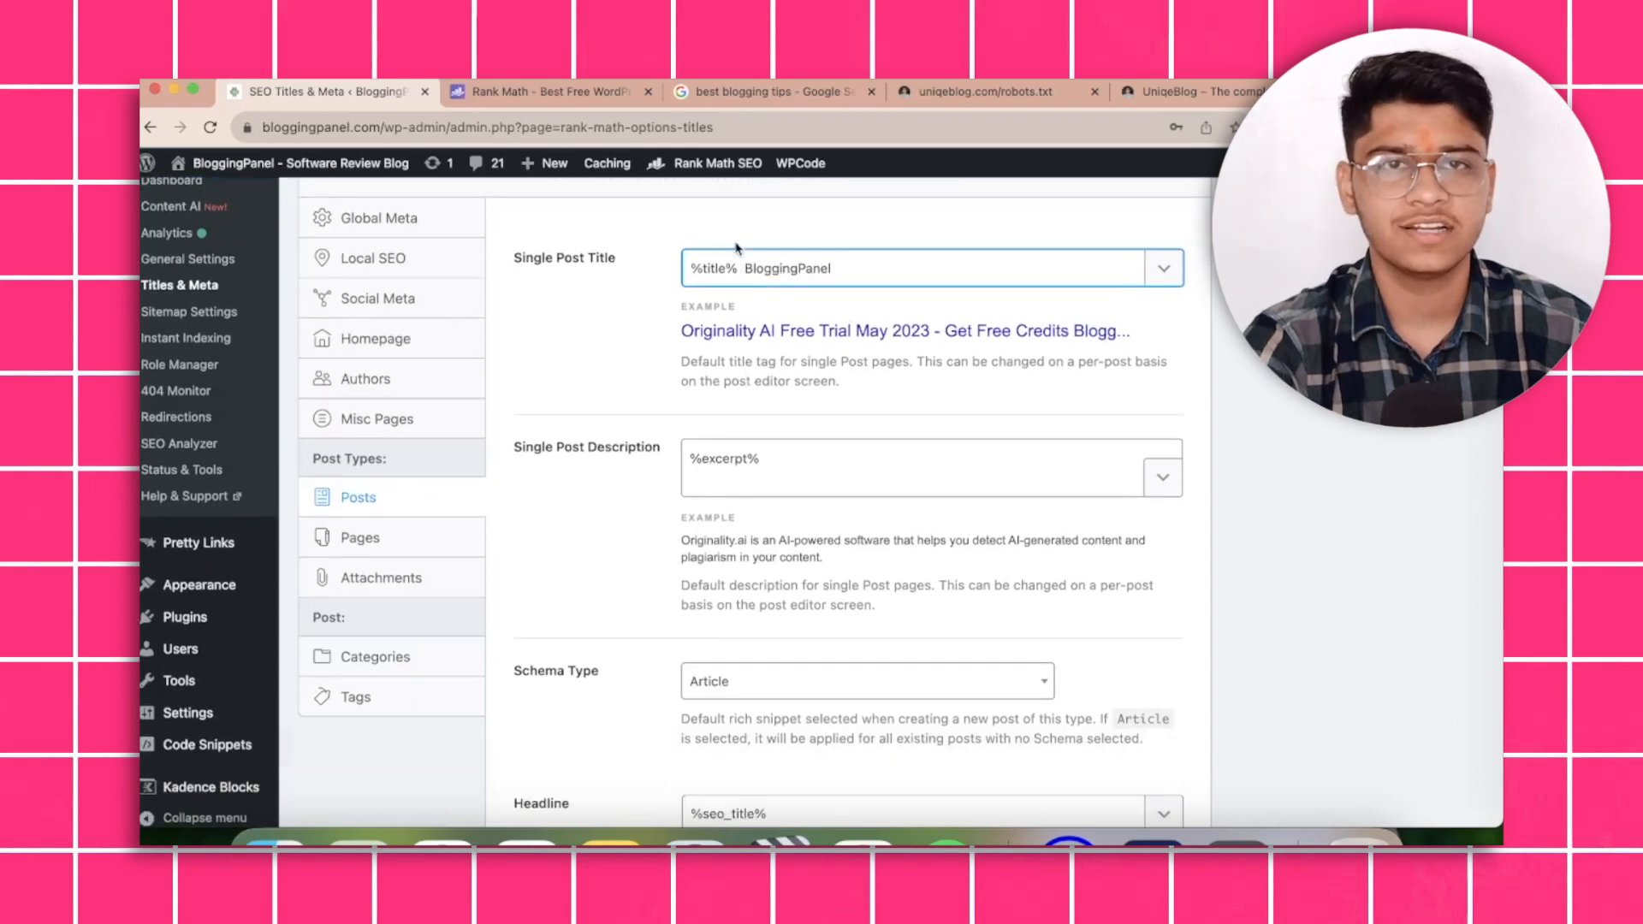
{"action": "scroll", "coordinate": [734, 243], "scroll_direction": "down", "scroll_amount": 2}
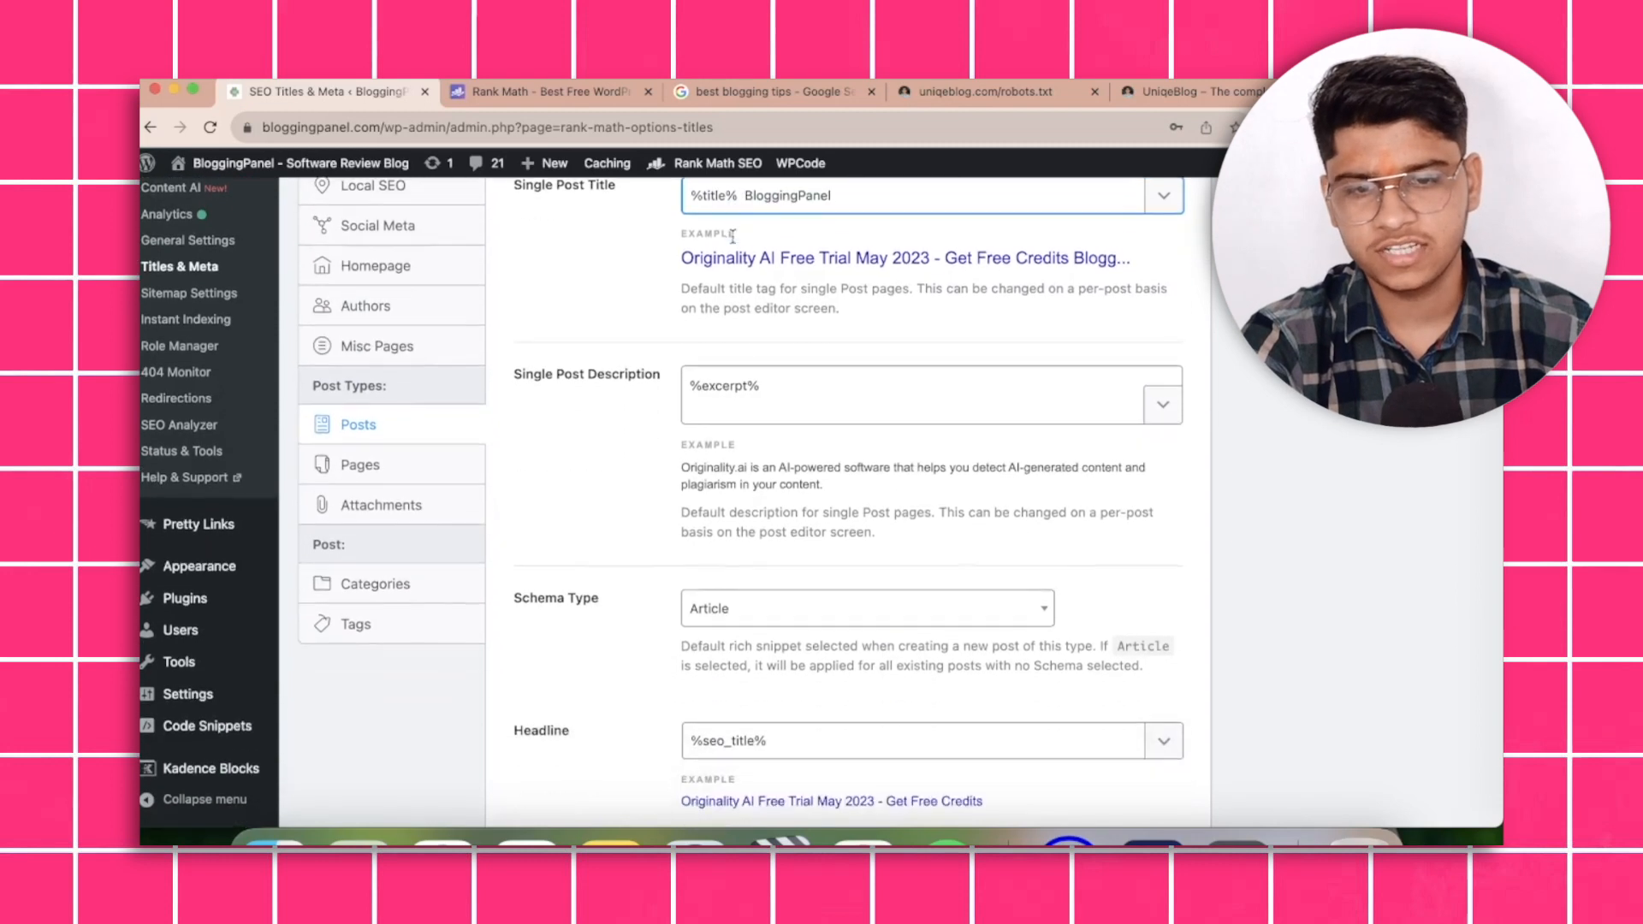
{"action": "scroll", "coordinate": [581, 407], "scroll_direction": "down", "scroll_amount": 3}
{"action": "scroll", "coordinate": [581, 408], "scroll_direction": "down", "scroll_amount": 10}
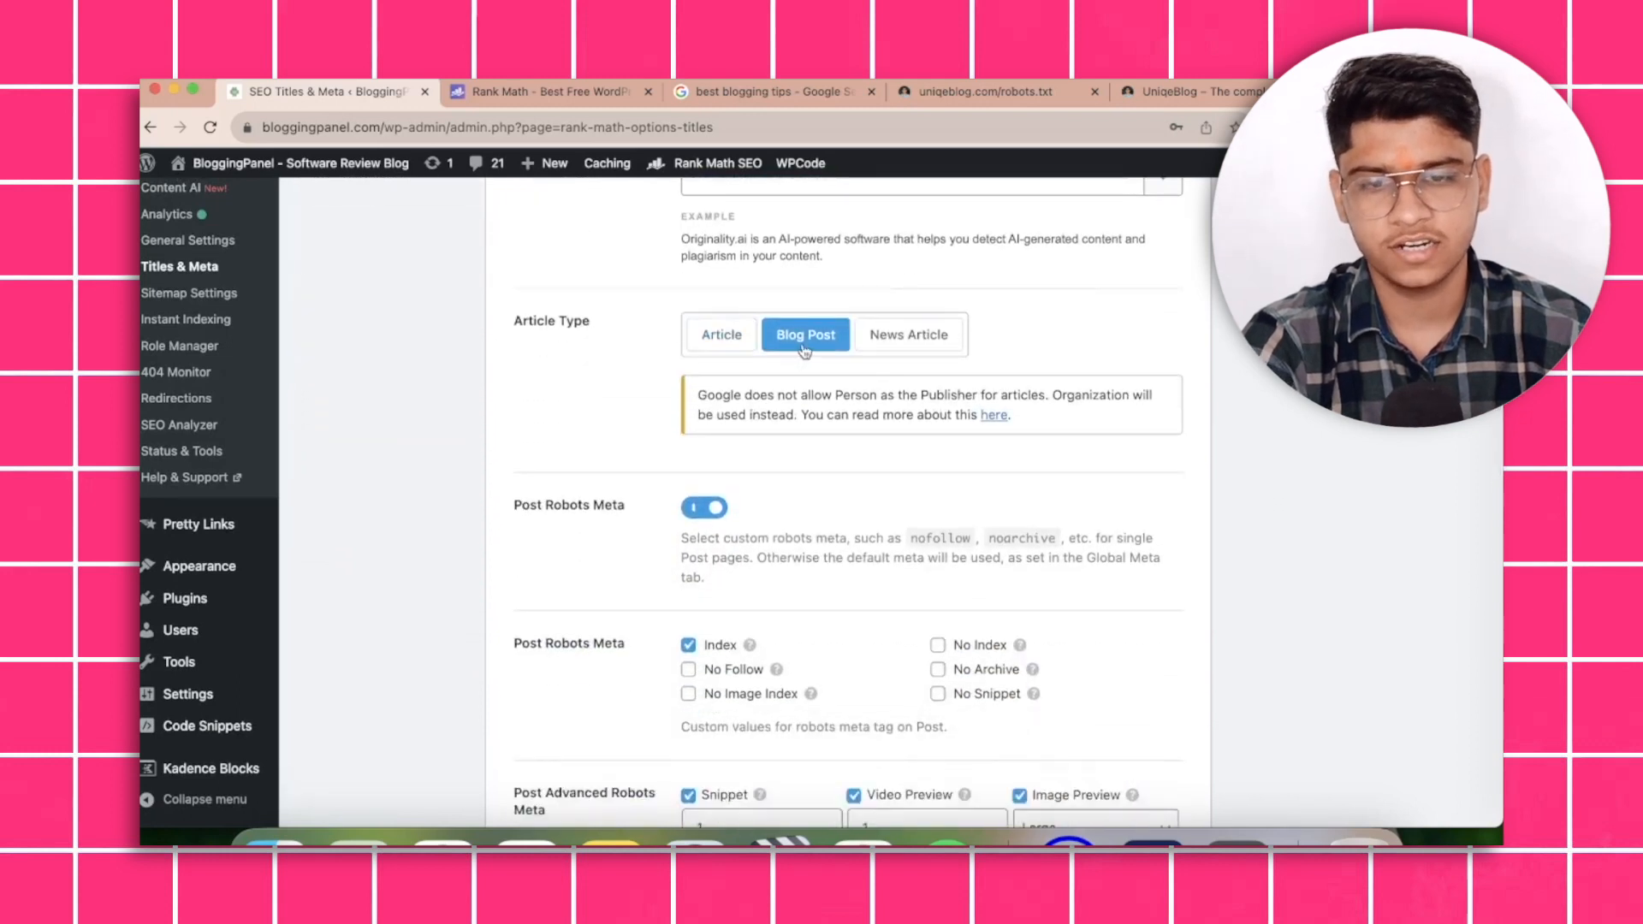
{"action": "scroll", "coordinate": [798, 420], "scroll_direction": "down", "scroll_amount": 4}
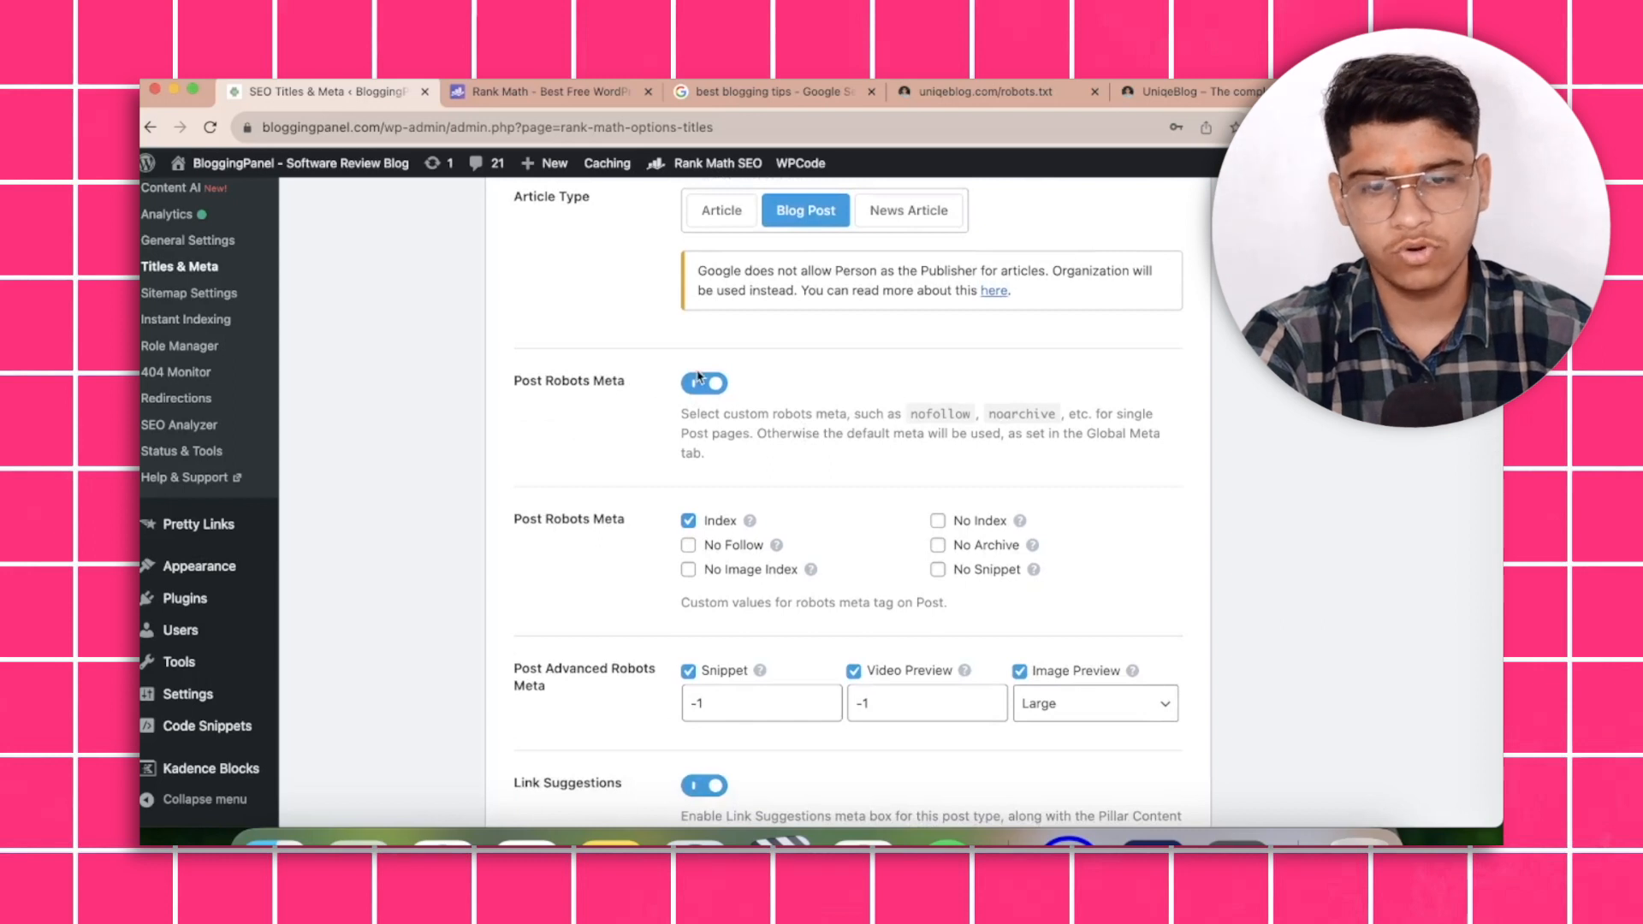
{"action": "left_click", "coordinate": [699, 385]}
{"action": "left_click", "coordinate": [699, 385]}
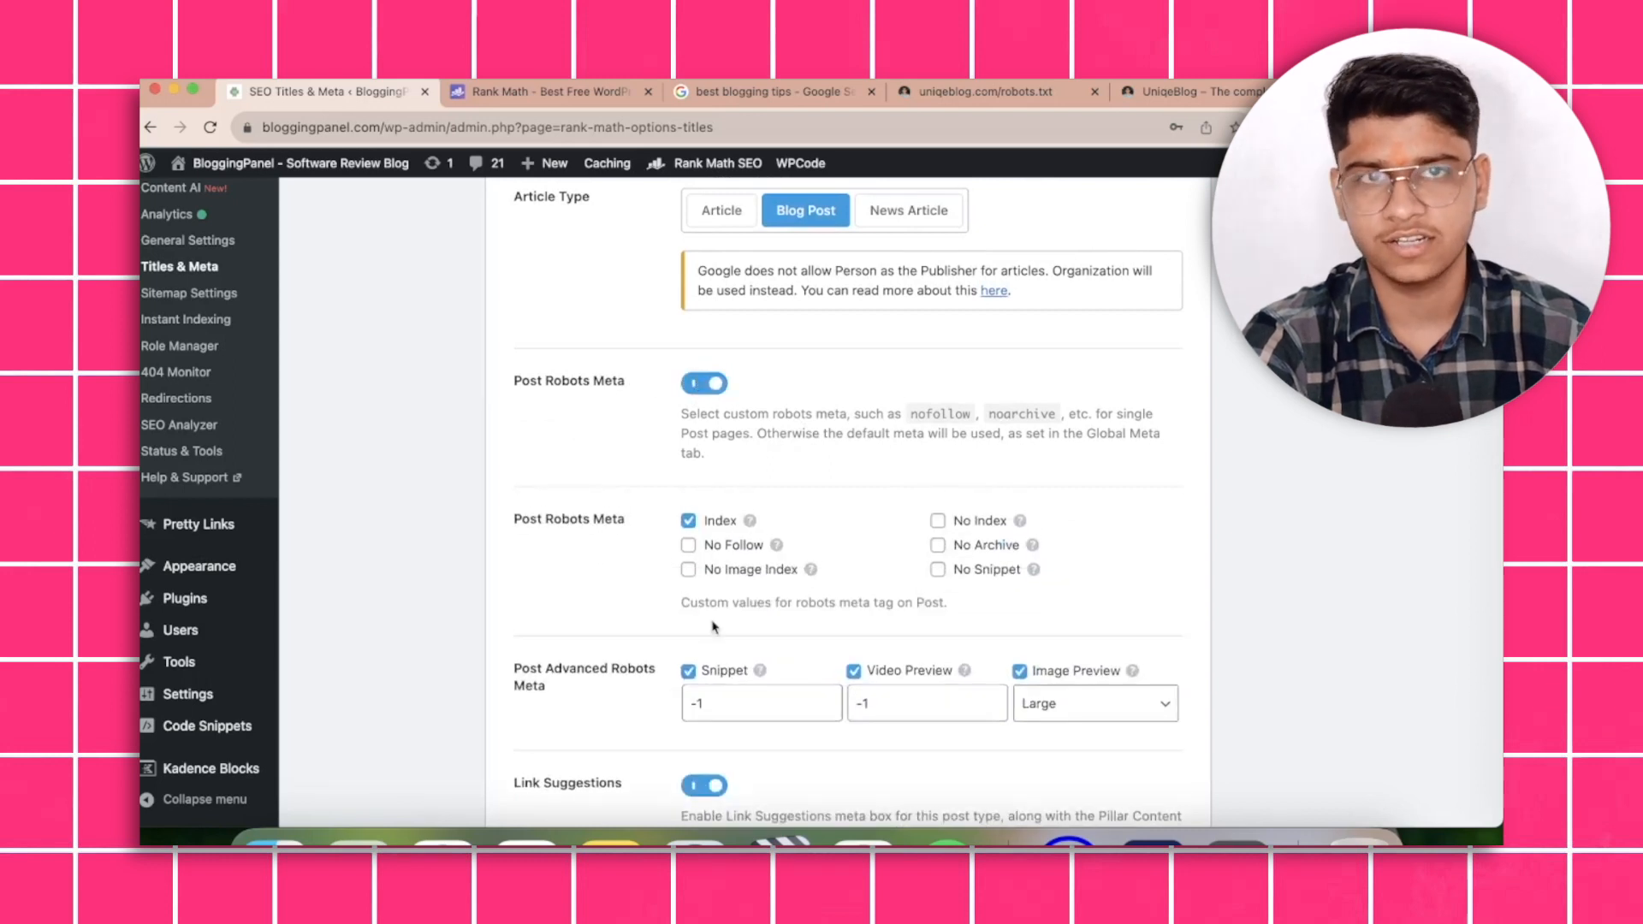
Check the advanced robots meta, link suggestions, primary taxonomy, Slack sharing and bulk editing options for posts, and save the changes.
{"action": "scroll", "coordinate": [717, 631], "scroll_direction": "down", "scroll_amount": 3}
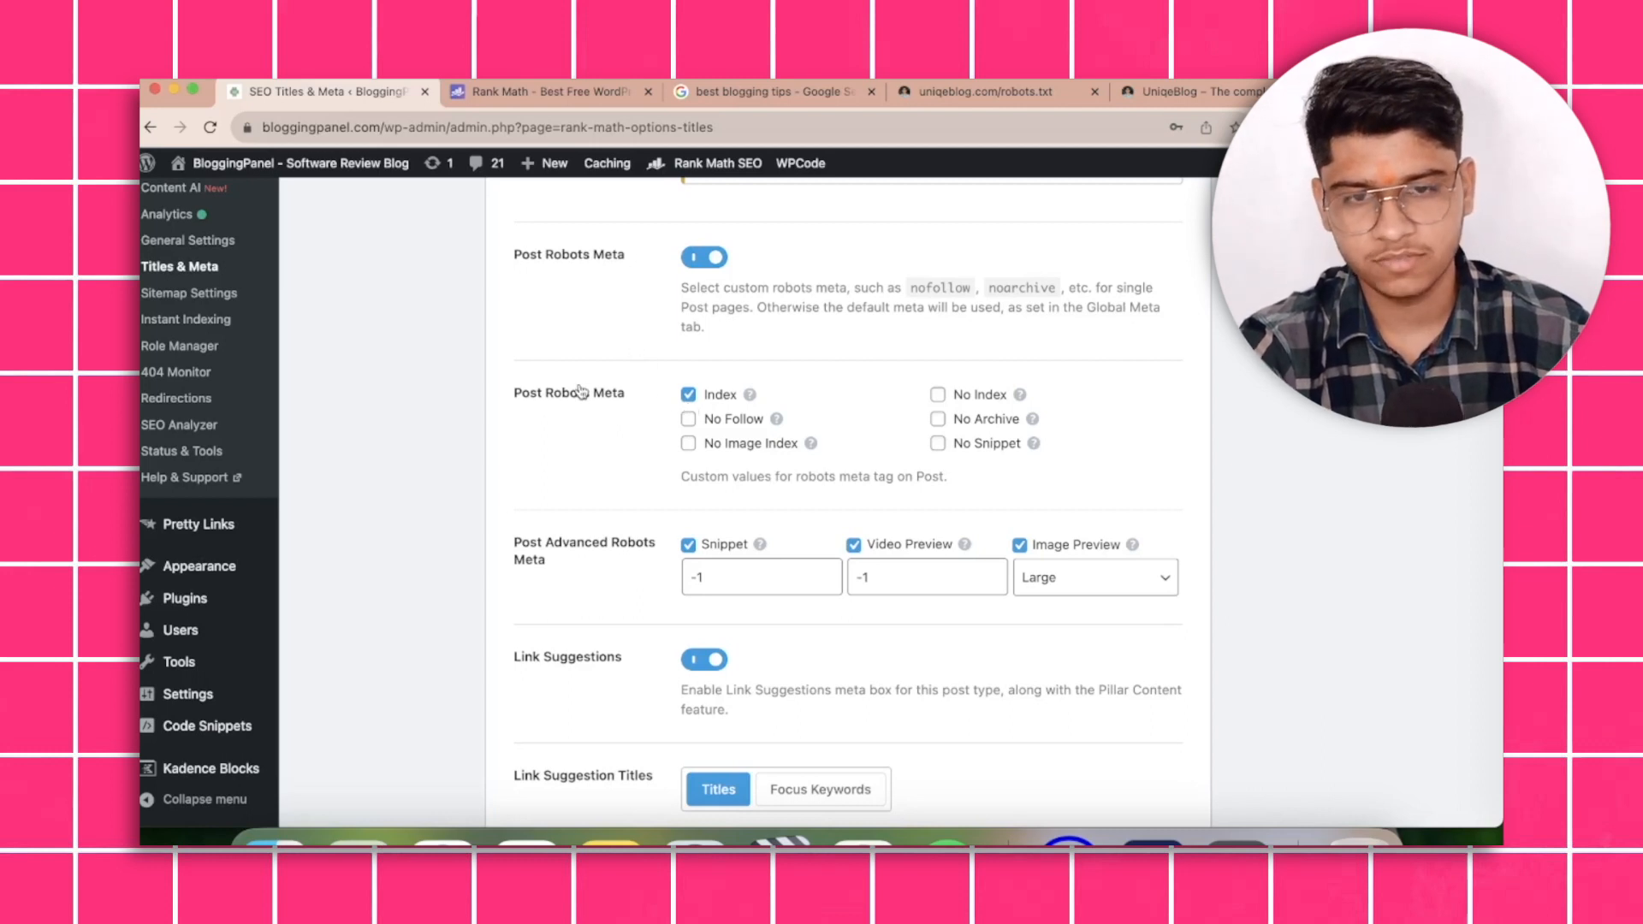
{"action": "scroll", "coordinate": [753, 516], "scroll_direction": "down", "scroll_amount": 2}
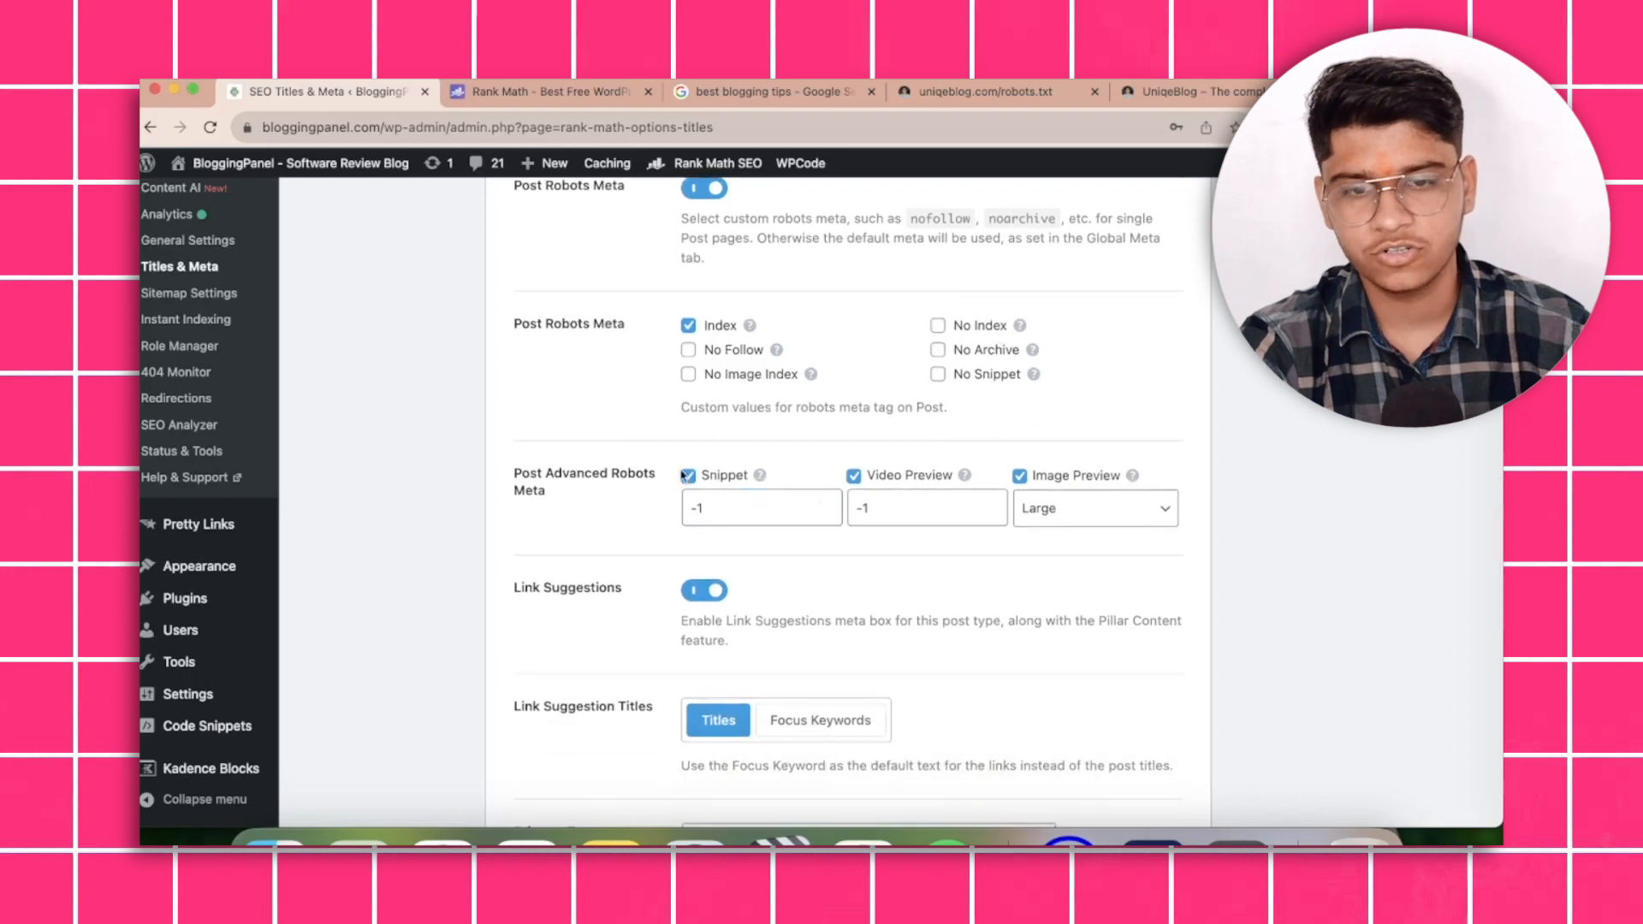
{"action": "scroll", "coordinate": [715, 488], "scroll_direction": "down", "scroll_amount": 2}
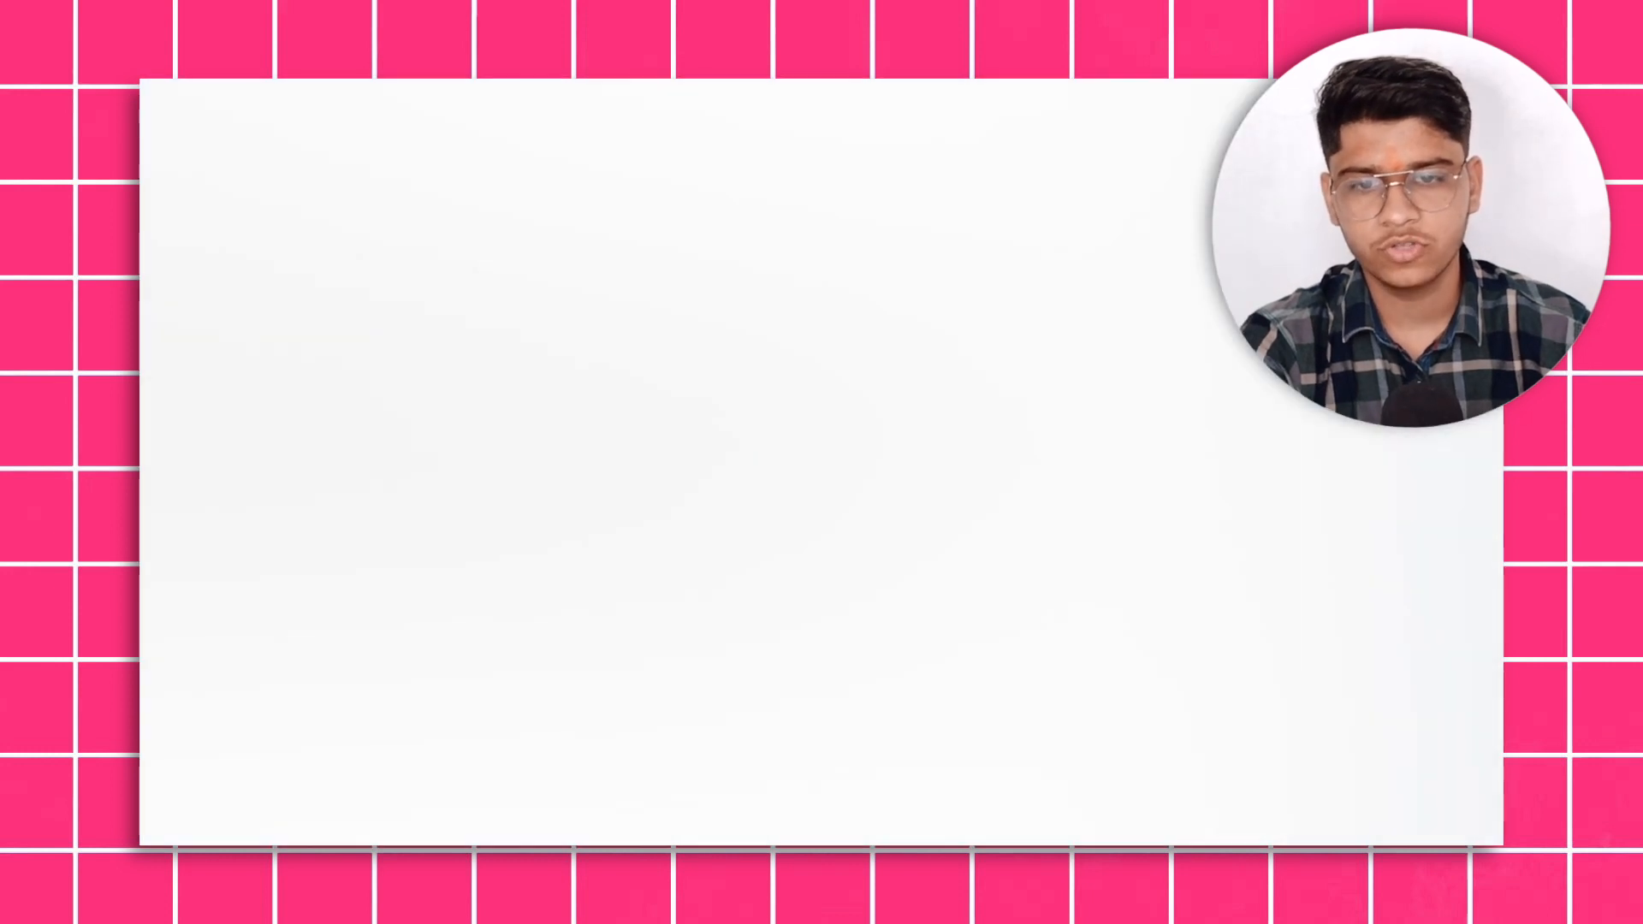
{"action": "scroll", "coordinate": [625, 568], "scroll_direction": "down", "scroll_amount": 5}
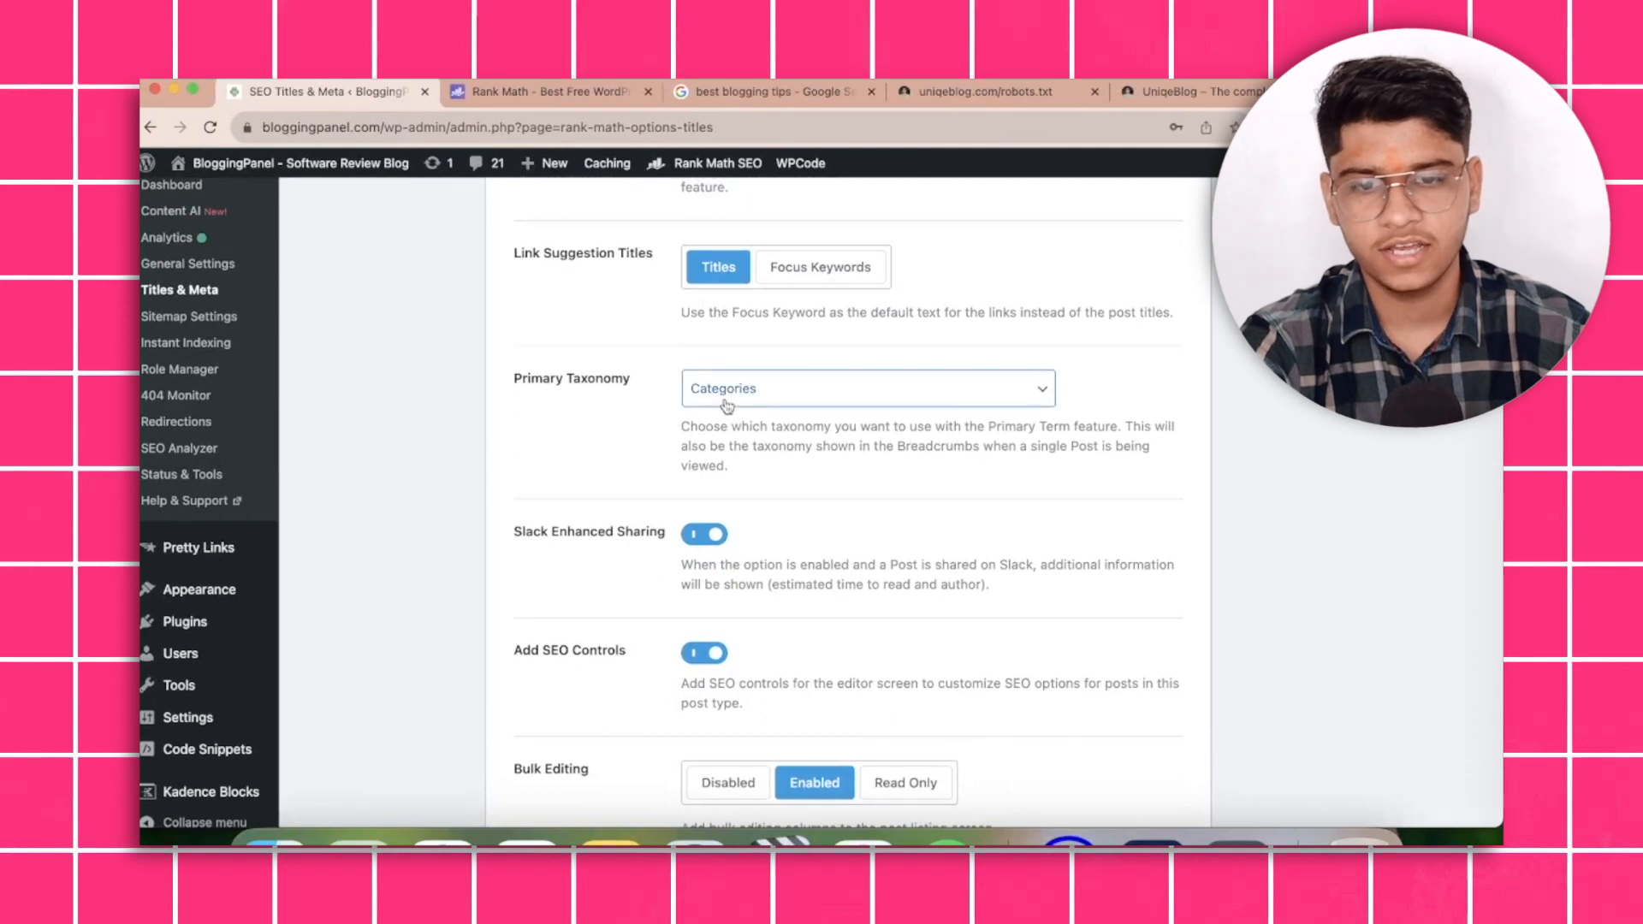
{"action": "scroll", "coordinate": [726, 405], "scroll_direction": "down", "scroll_amount": 2}
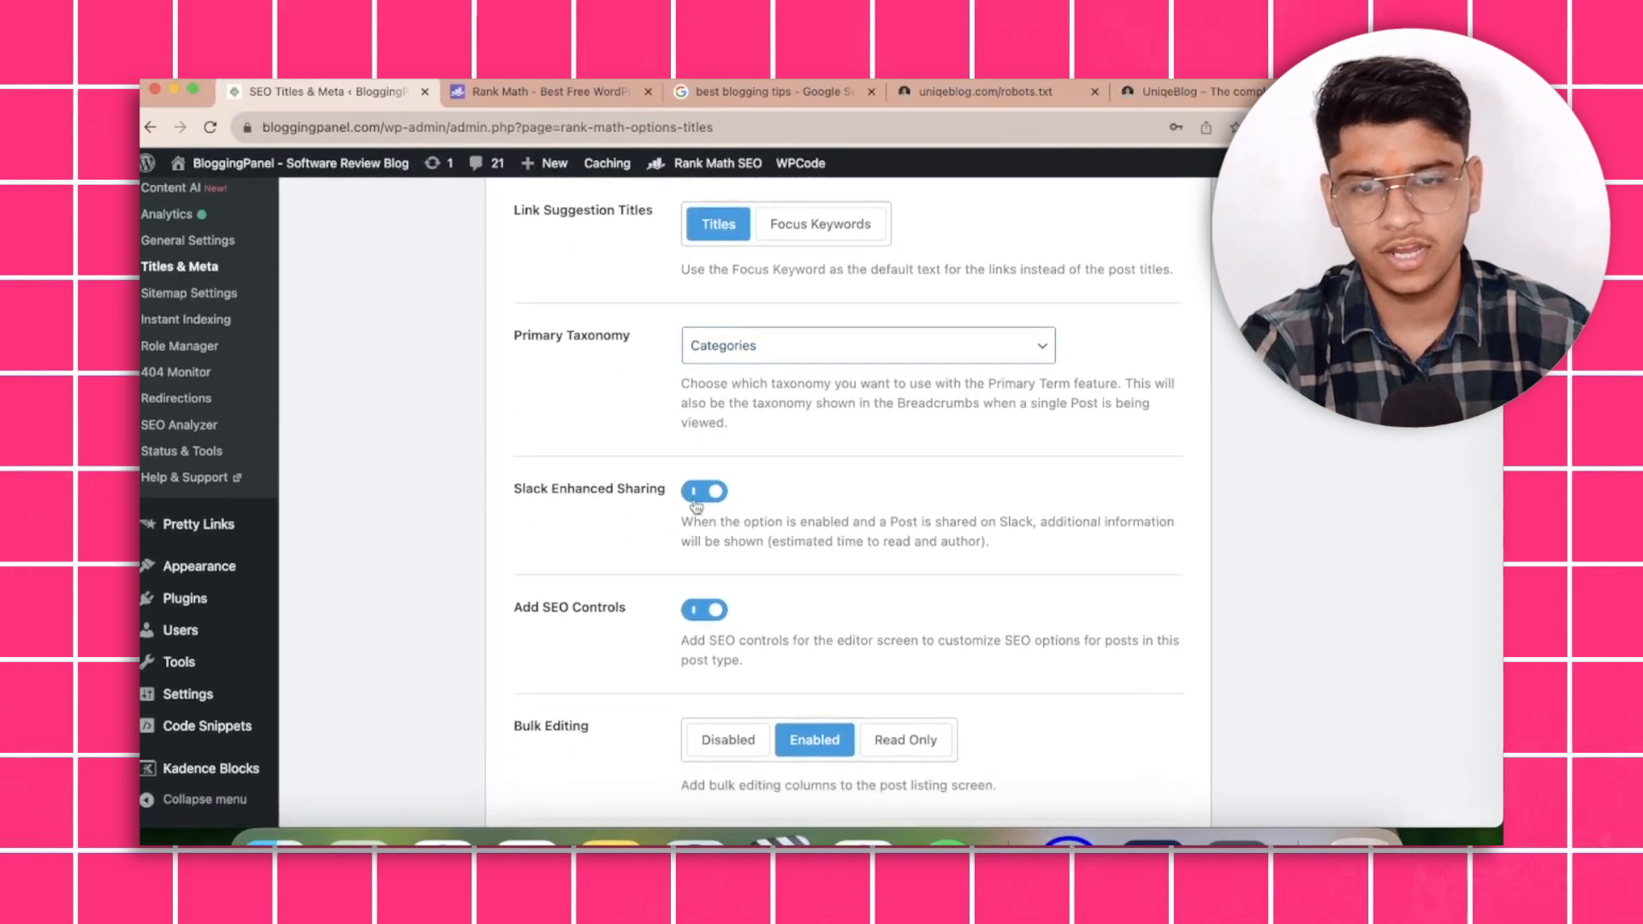
{"action": "scroll", "coordinate": [693, 624], "scroll_direction": "down", "scroll_amount": 5}
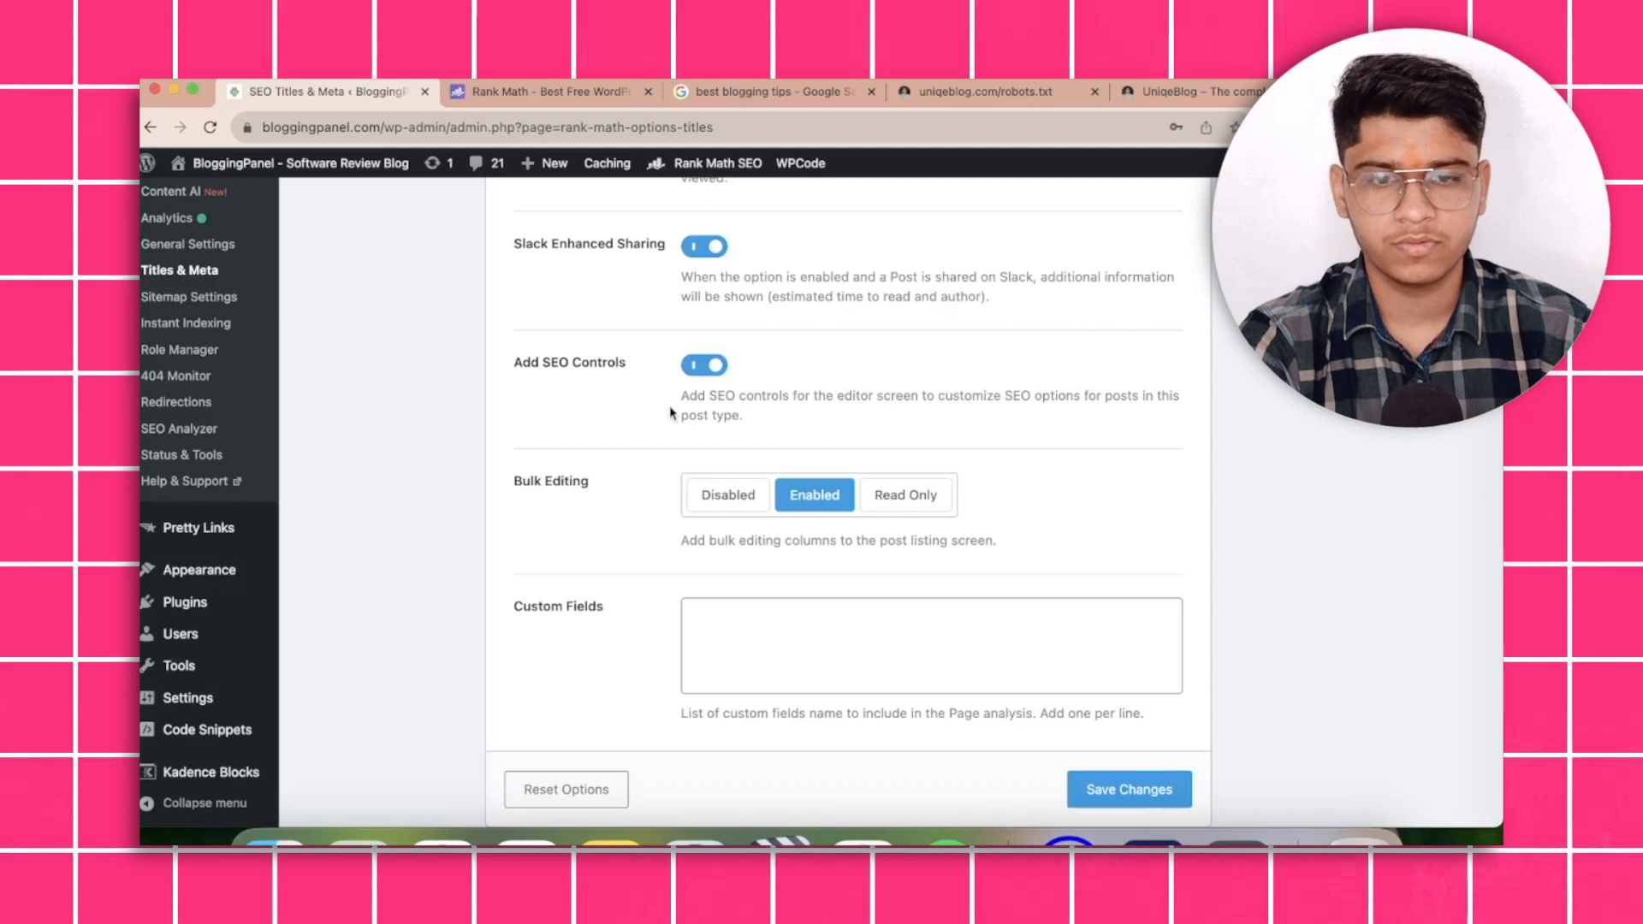
{"action": "scroll", "coordinate": [672, 414], "scroll_direction": "down", "scroll_amount": 1}
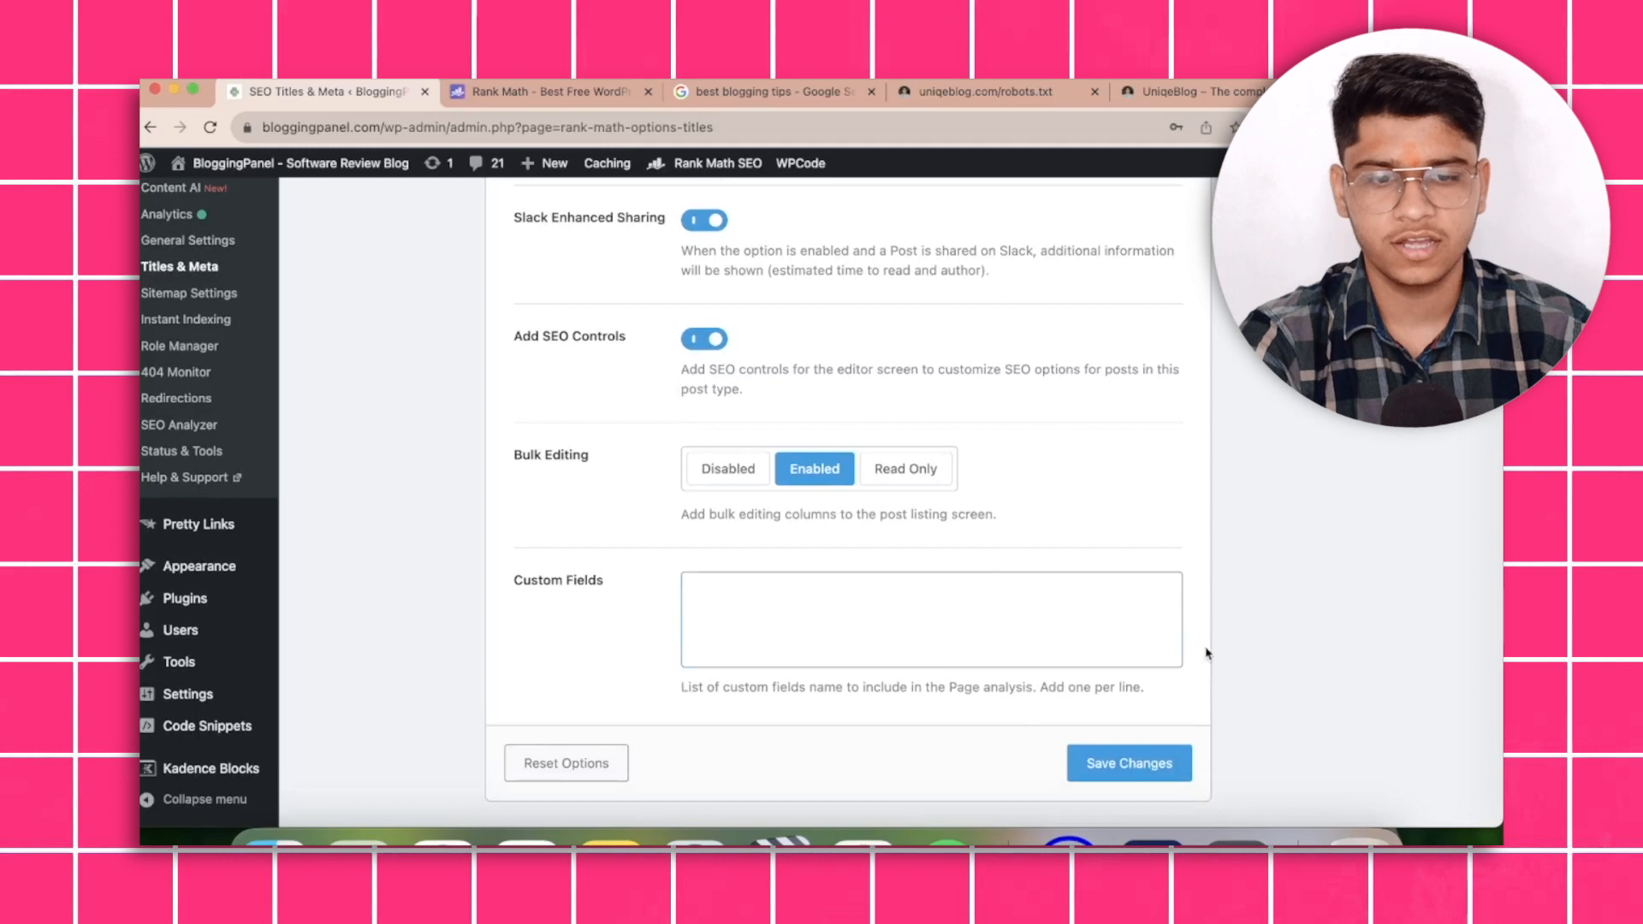
{"action": "left_click", "coordinate": [1128, 763]}
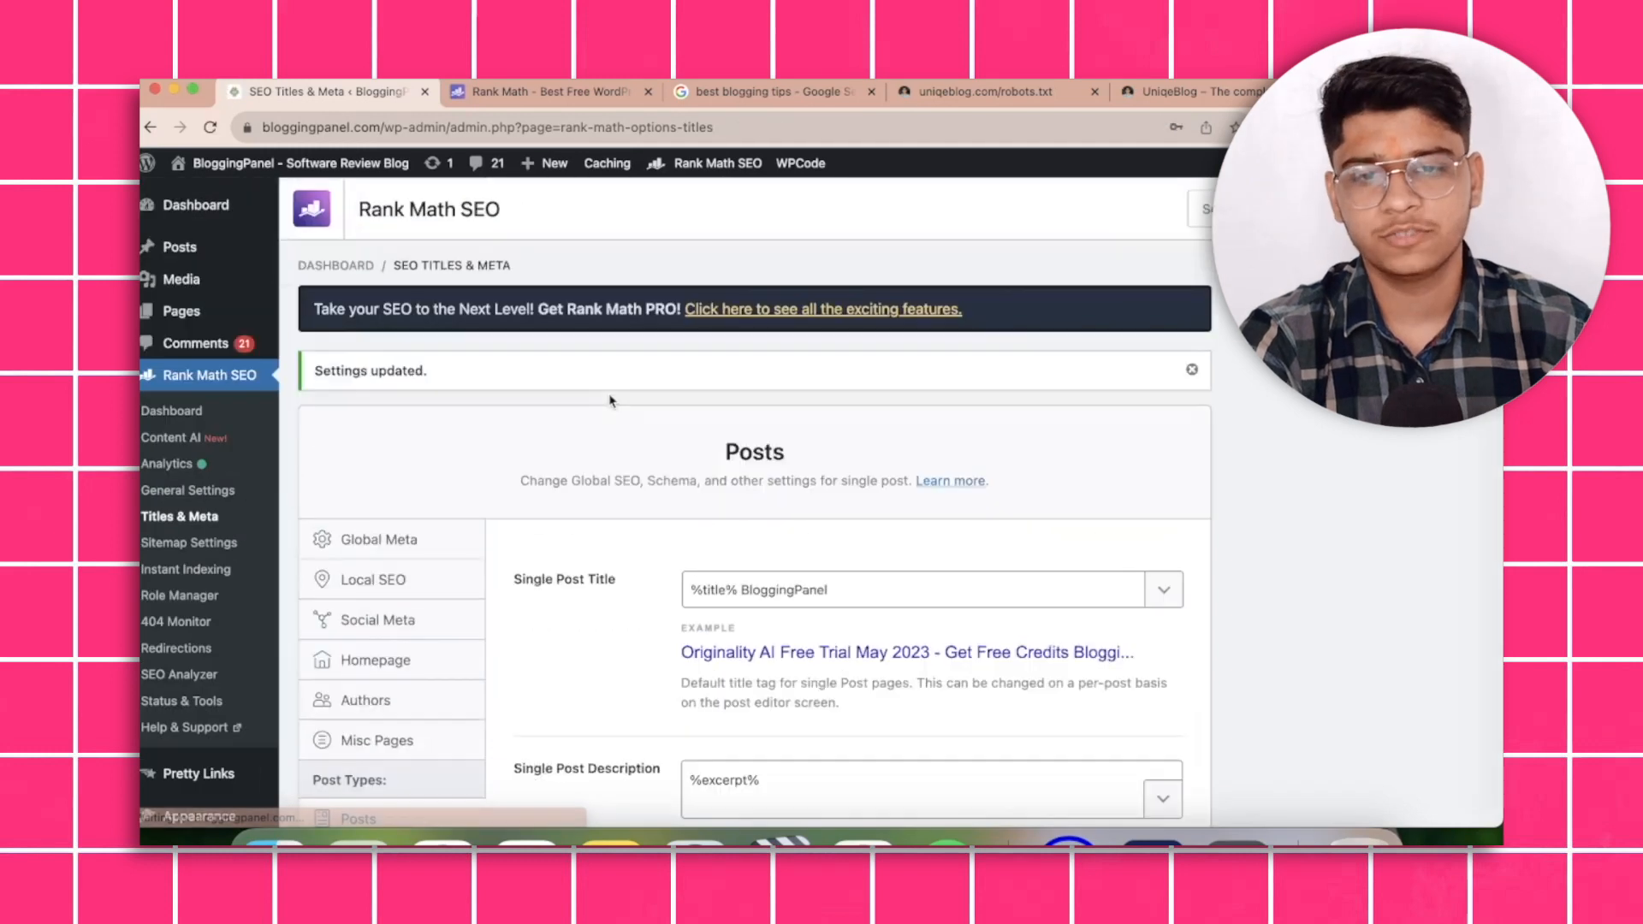
Open the Pages settings and shorten the Single Page Title to %title%, removing the separator and site name variables.
{"action": "scroll", "coordinate": [607, 398], "scroll_direction": "down", "scroll_amount": 3}
{"action": "scroll", "coordinate": [610, 400], "scroll_direction": "down", "scroll_amount": 3}
{"action": "left_click", "coordinate": [385, 568]}
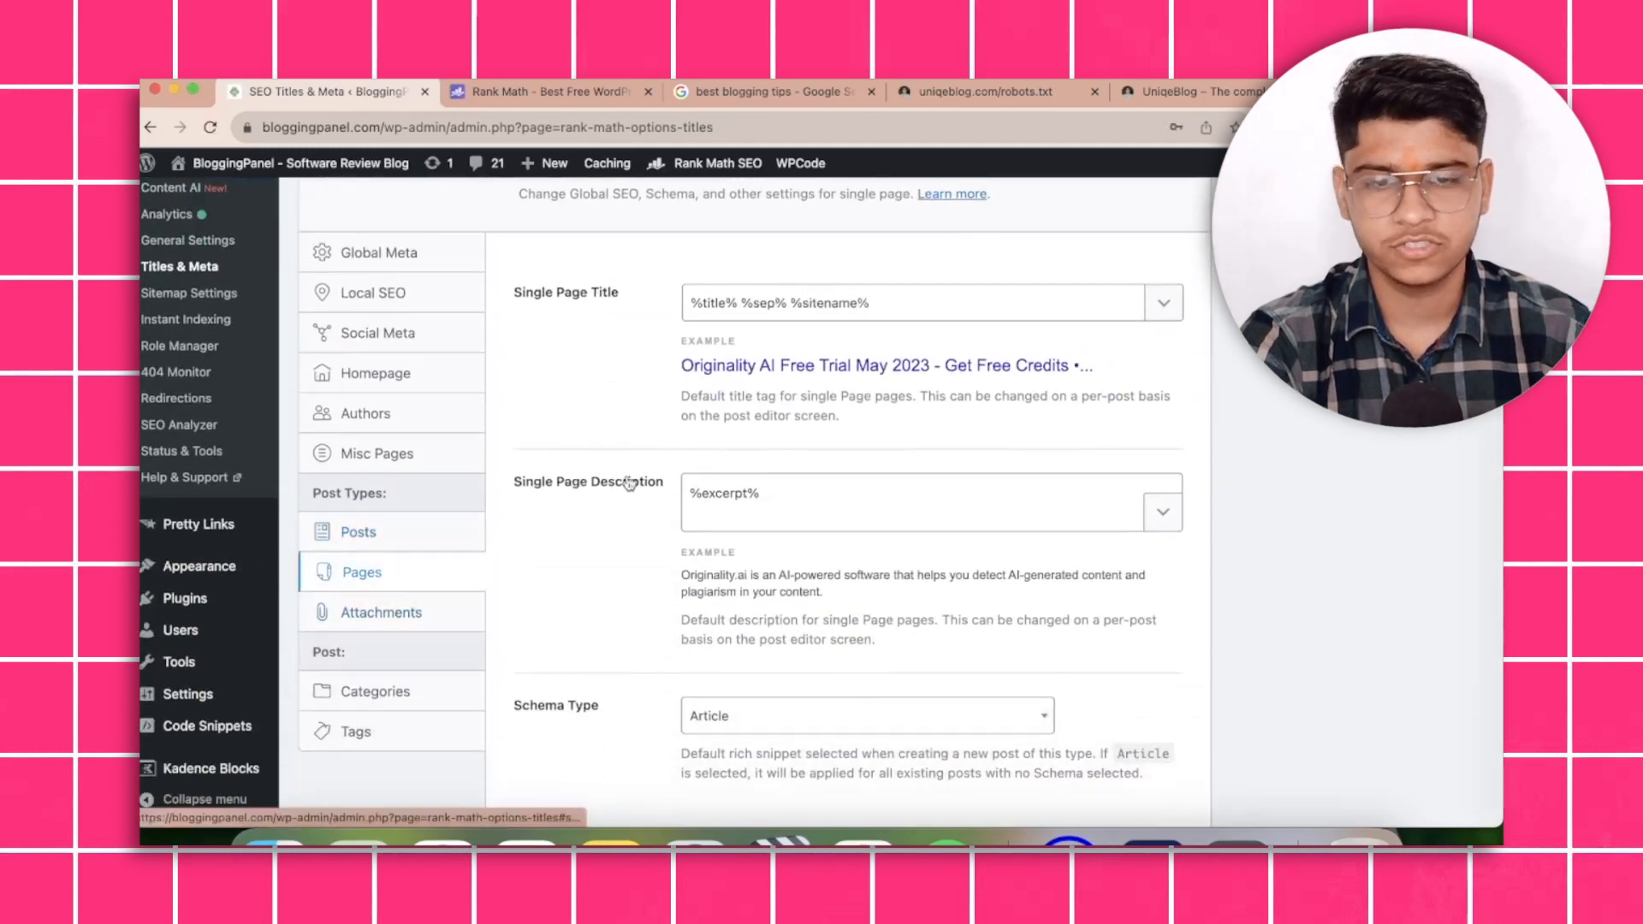
{"action": "scroll", "coordinate": [616, 467], "scroll_direction": "up", "scroll_amount": 1}
{"action": "scroll", "coordinate": [608, 460], "scroll_direction": "down", "scroll_amount": 1}
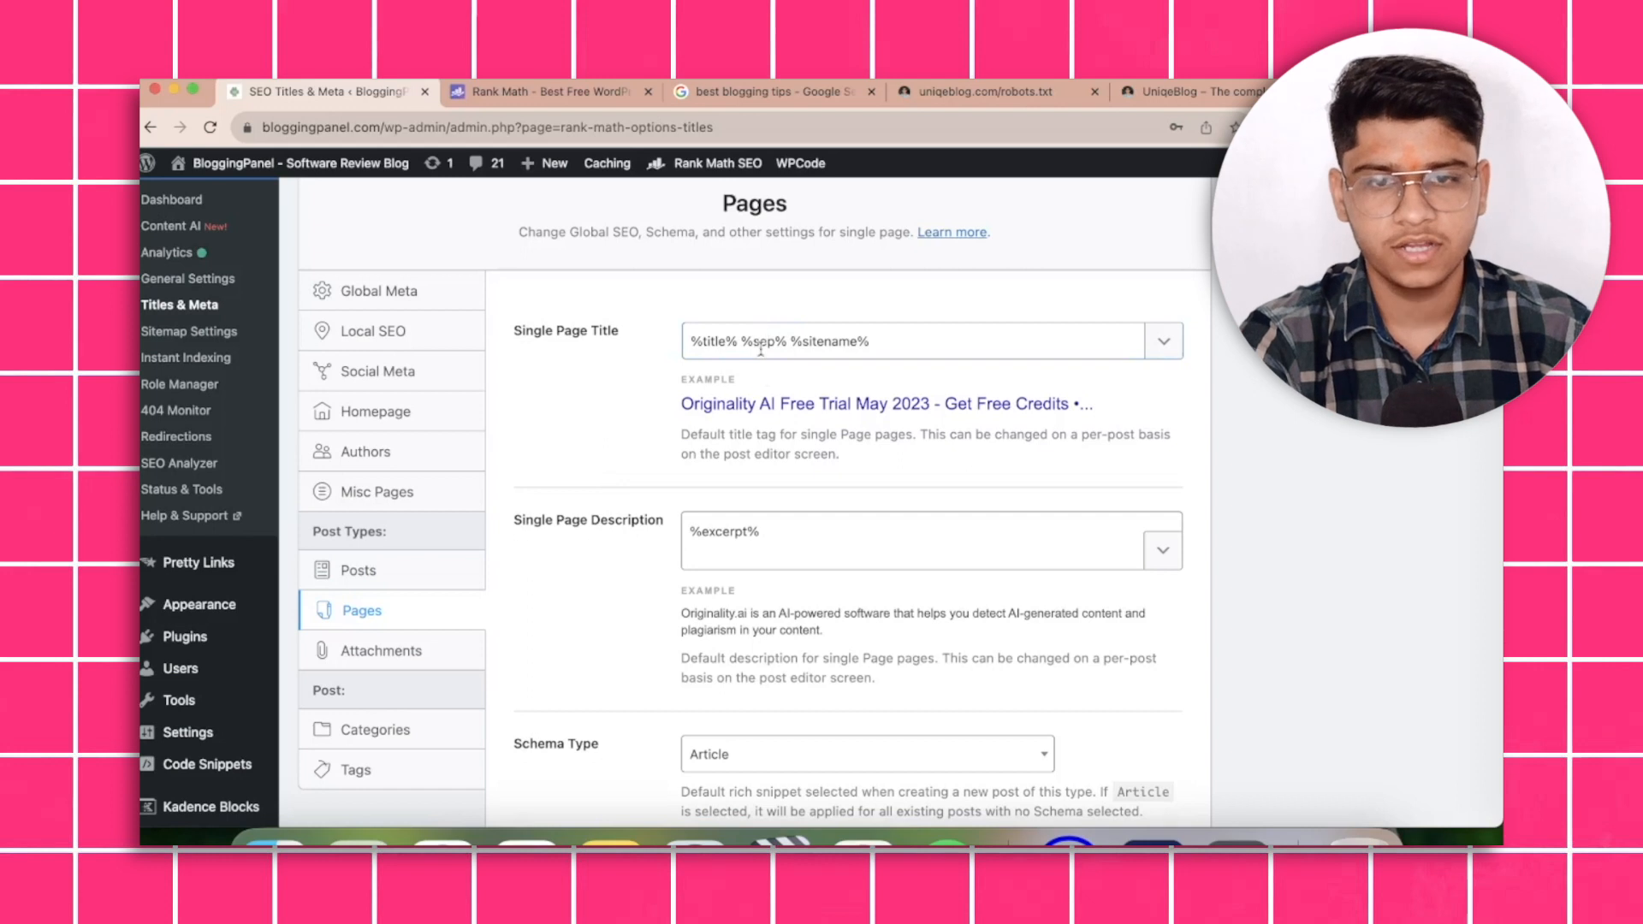
{"action": "scroll", "coordinate": [753, 342], "scroll_direction": "down", "scroll_amount": 4}
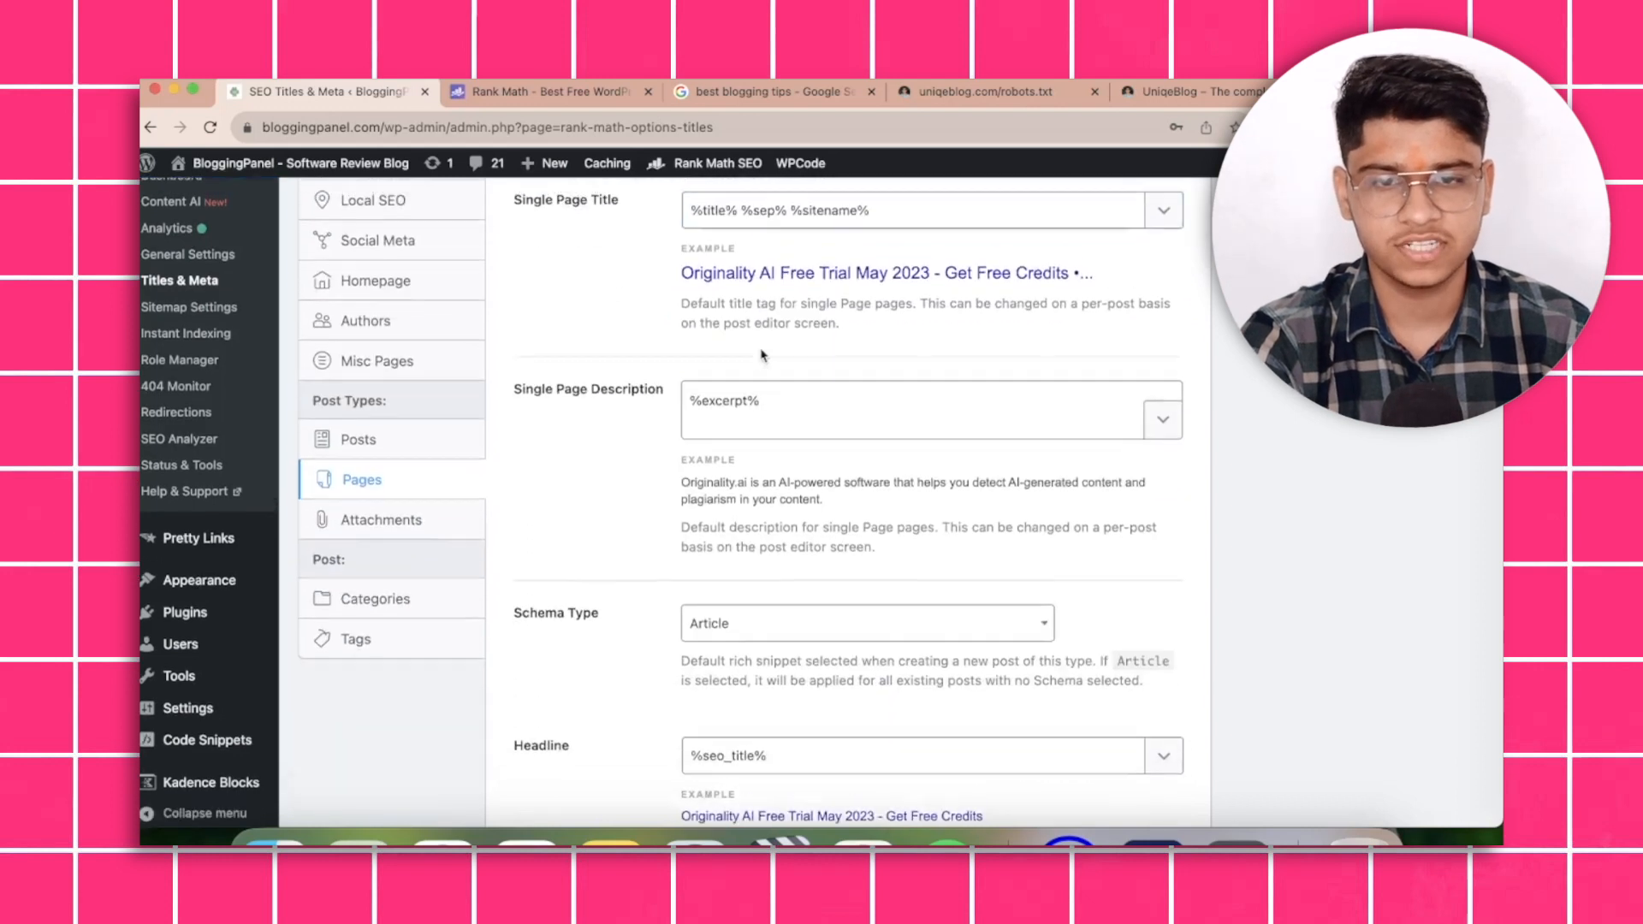
{"action": "scroll", "coordinate": [711, 308], "scroll_direction": "up", "scroll_amount": 2}
{"action": "scroll", "coordinate": [707, 298], "scroll_direction": "up", "scroll_amount": 2}
{"action": "left_click", "coordinate": [735, 359]}
{"action": "left_click_drag", "start_coordinate": [874, 357], "coordinate": [693, 356]}
{"action": "left_click", "coordinate": [888, 352]}
{"action": "scroll", "coordinate": [770, 349], "scroll_direction": "down", "scroll_amount": 3}
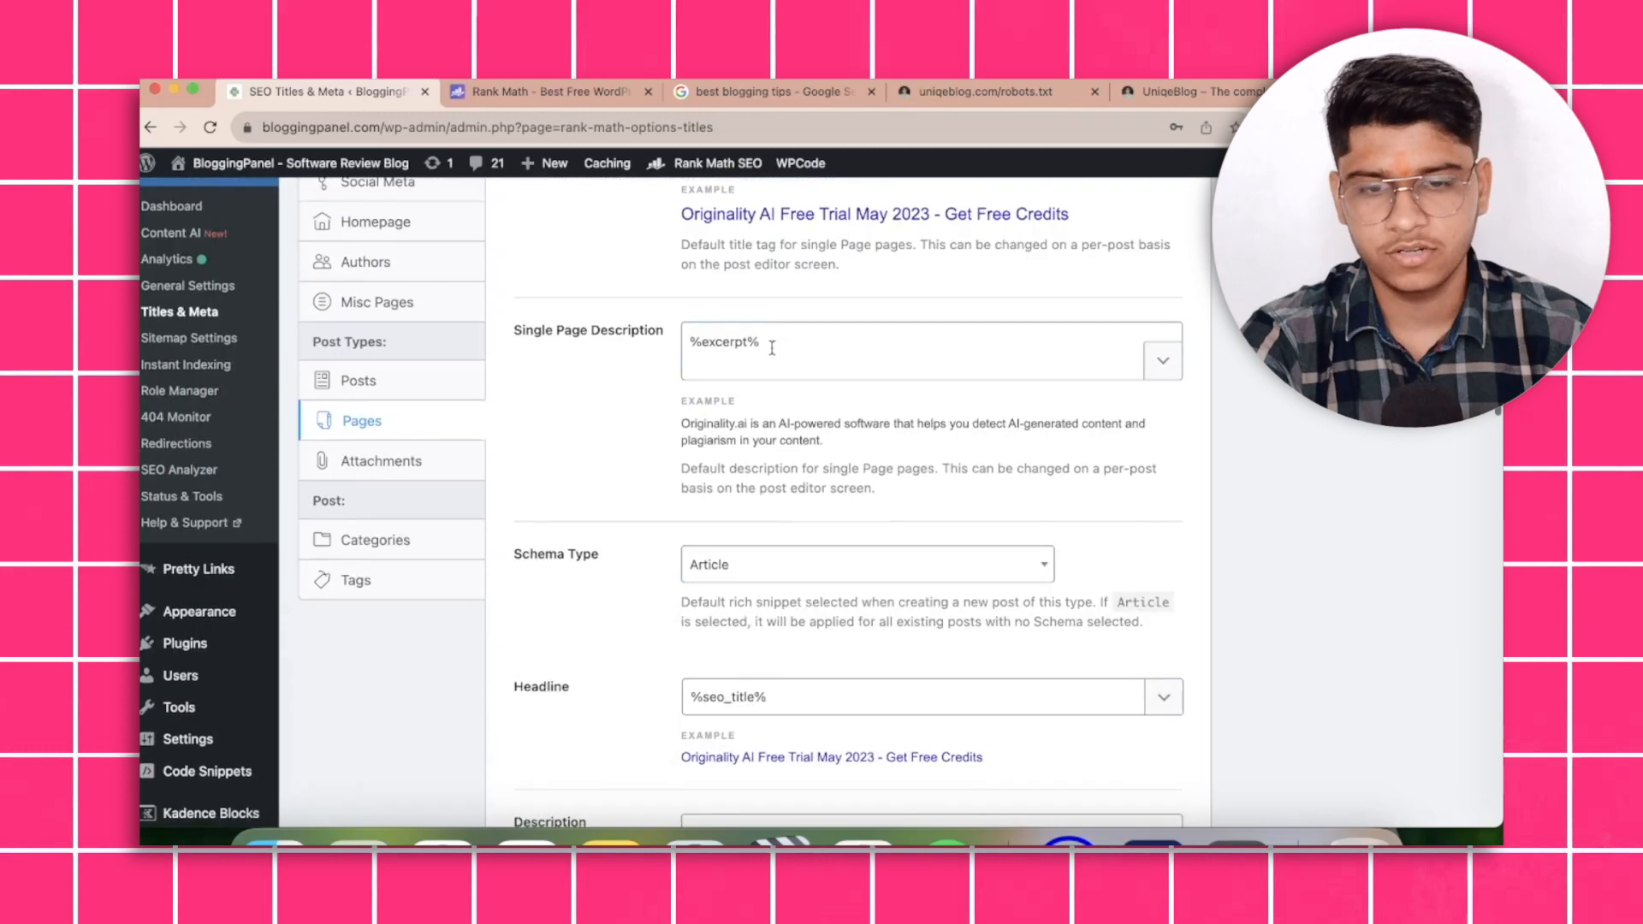
Review the schema type, article type, Page Robots Meta, link suggestions and SEO controls options in the Pages settings.
{"action": "scroll", "coordinate": [772, 348], "scroll_direction": "down", "scroll_amount": 9}
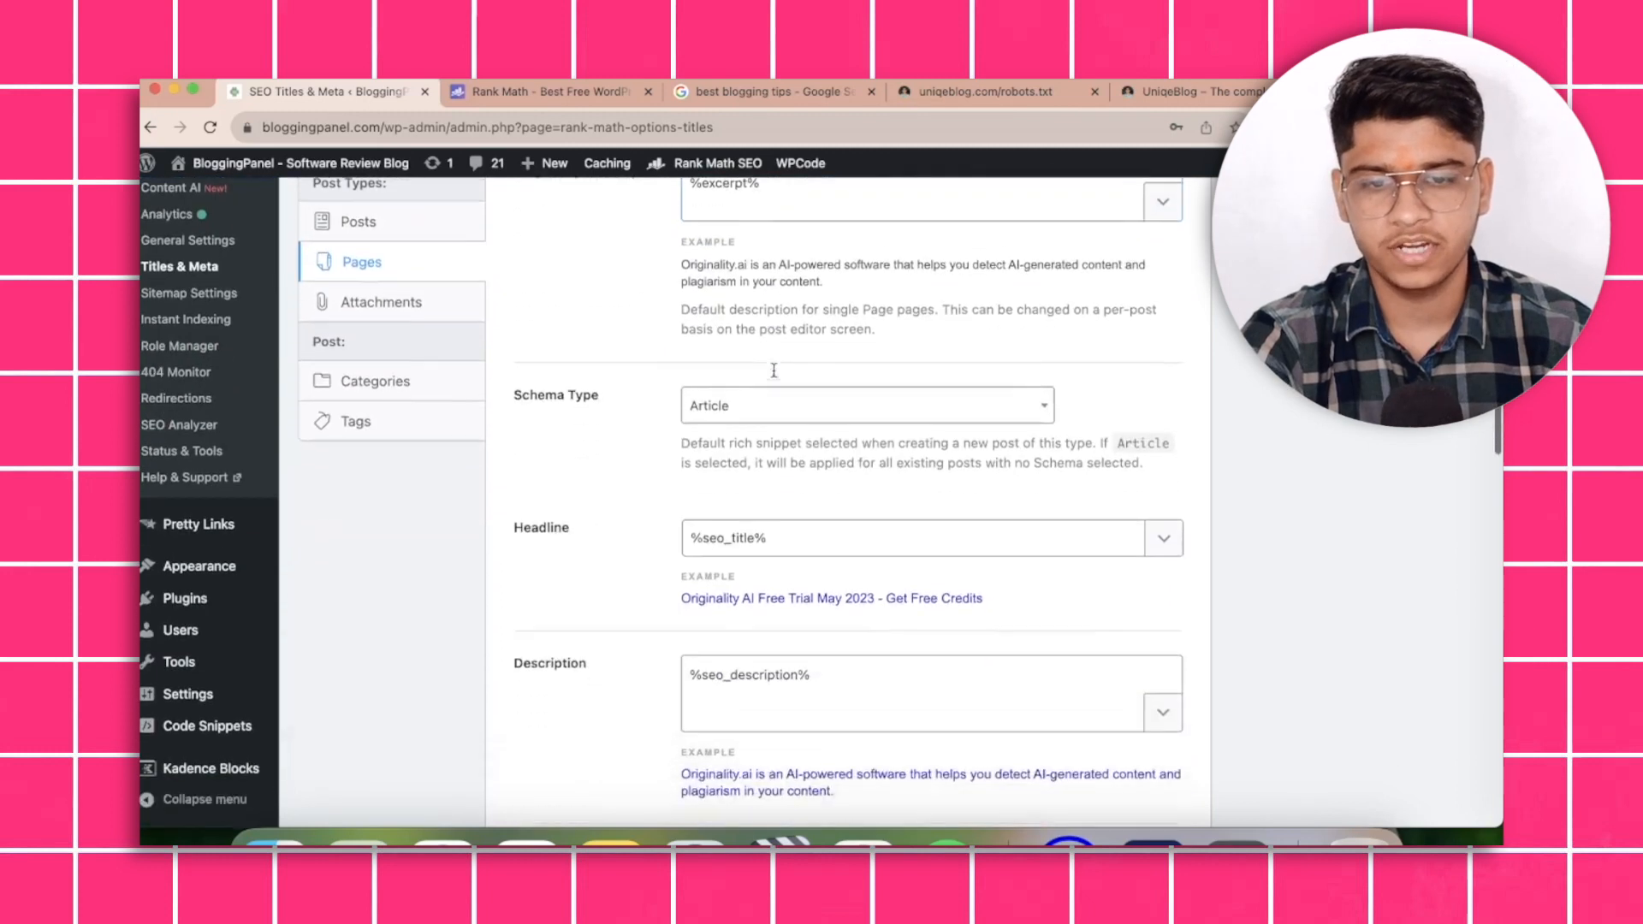
{"action": "scroll", "coordinate": [778, 398], "scroll_direction": "down", "scroll_amount": 2}
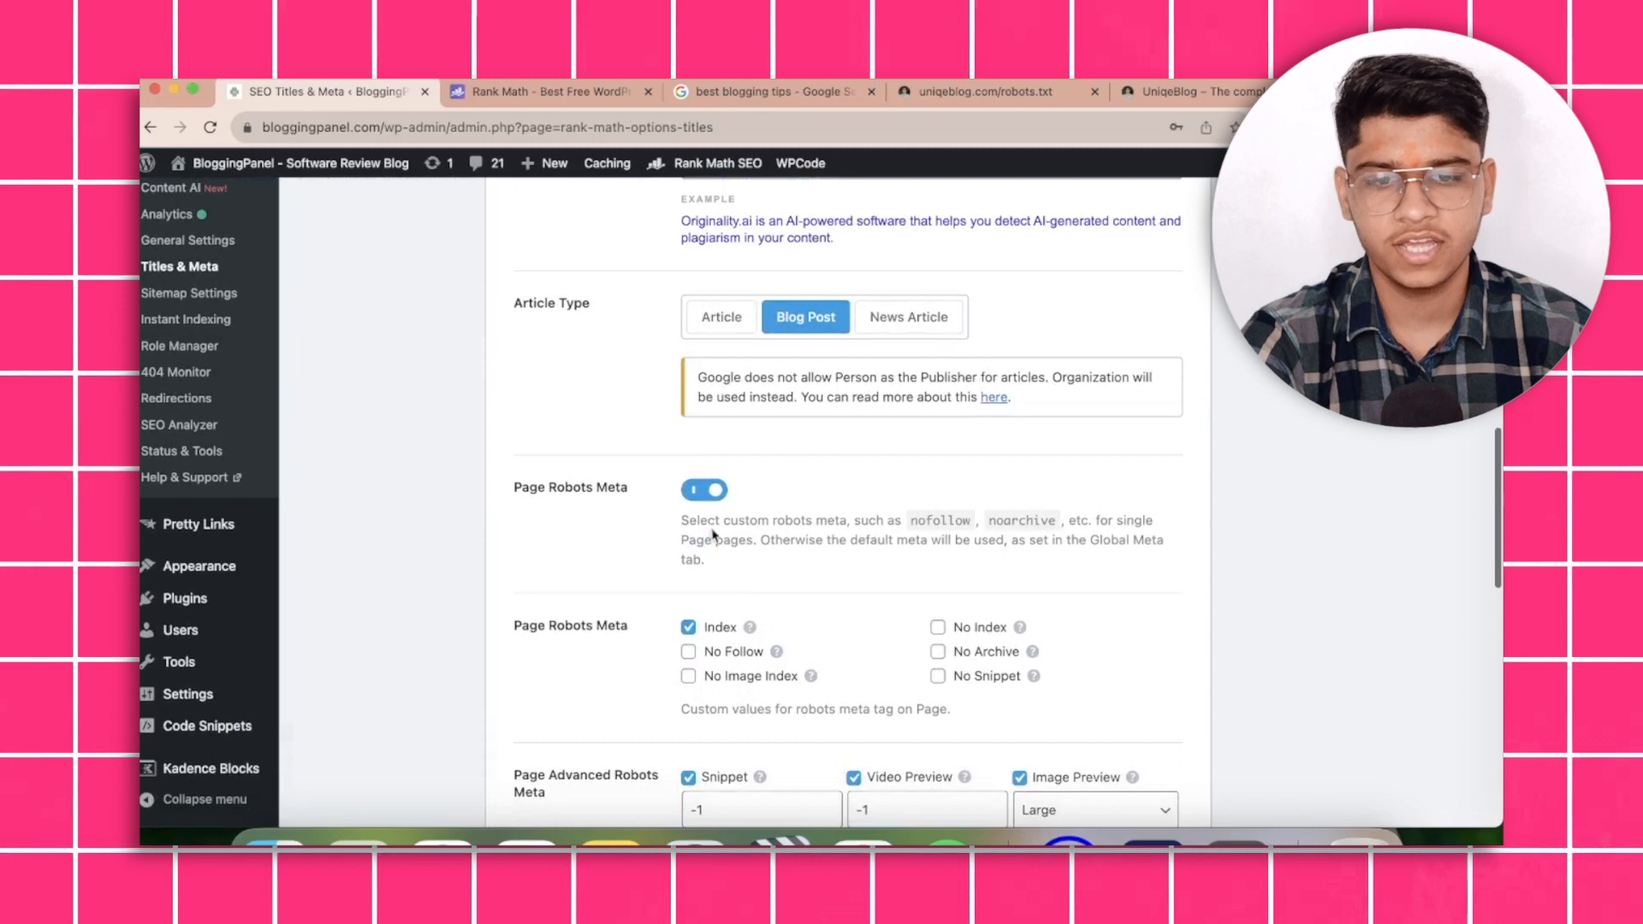
{"action": "left_click", "coordinate": [699, 493]}
{"action": "left_click", "coordinate": [698, 493]}
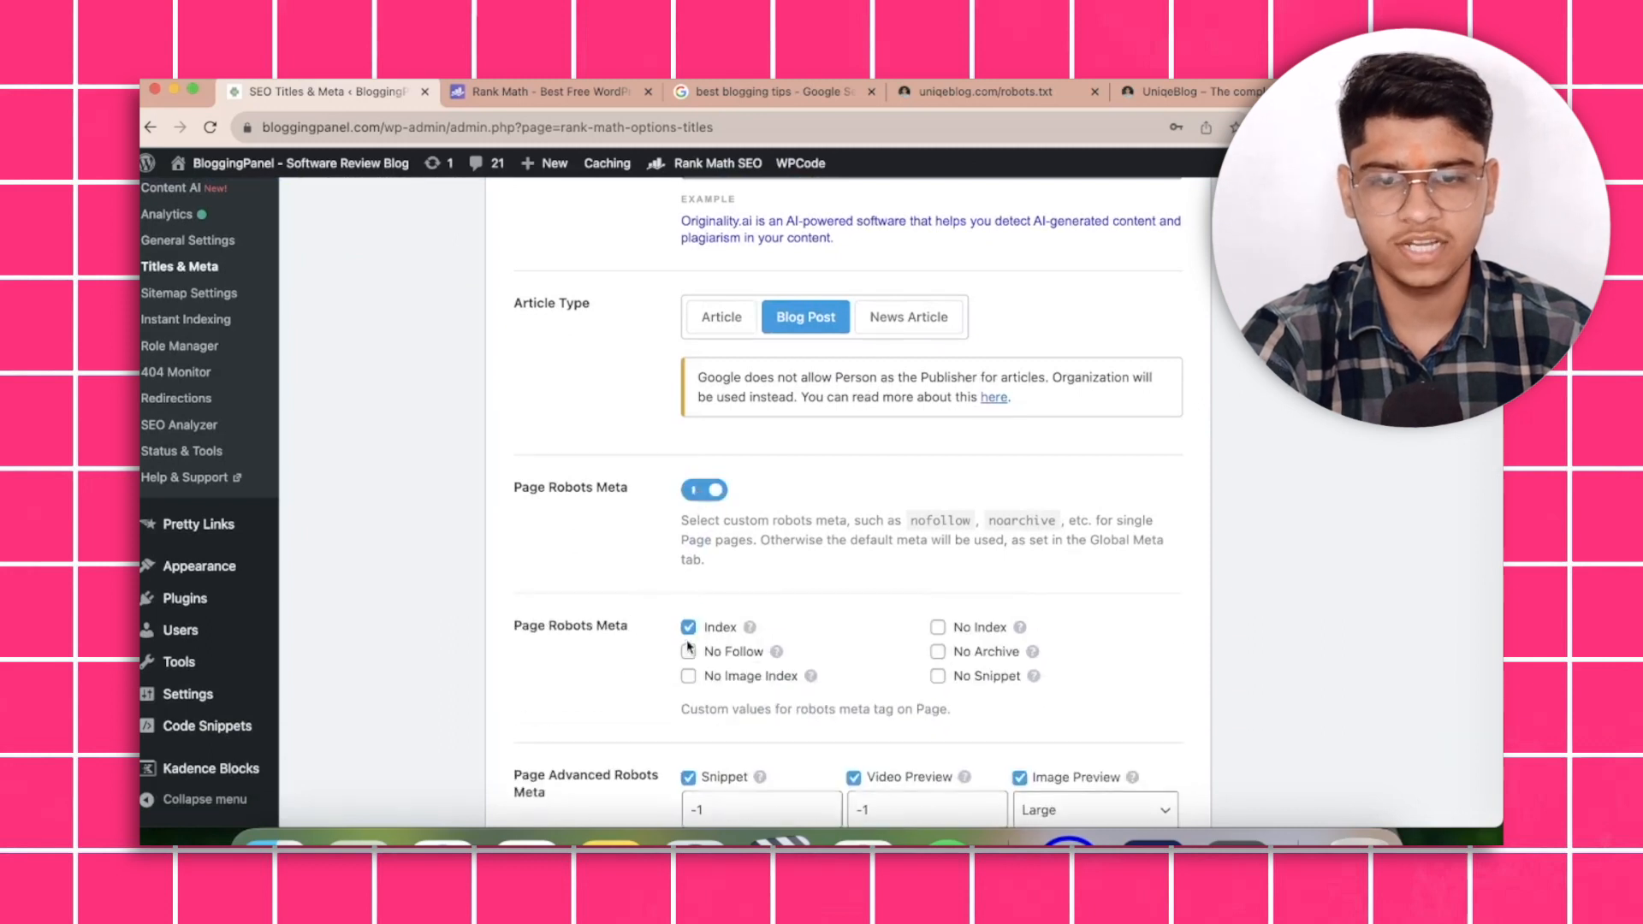
{"action": "scroll", "coordinate": [793, 409], "scroll_direction": "up", "scroll_amount": 1}
{"action": "scroll", "coordinate": [793, 409], "scroll_direction": "down", "scroll_amount": 9}
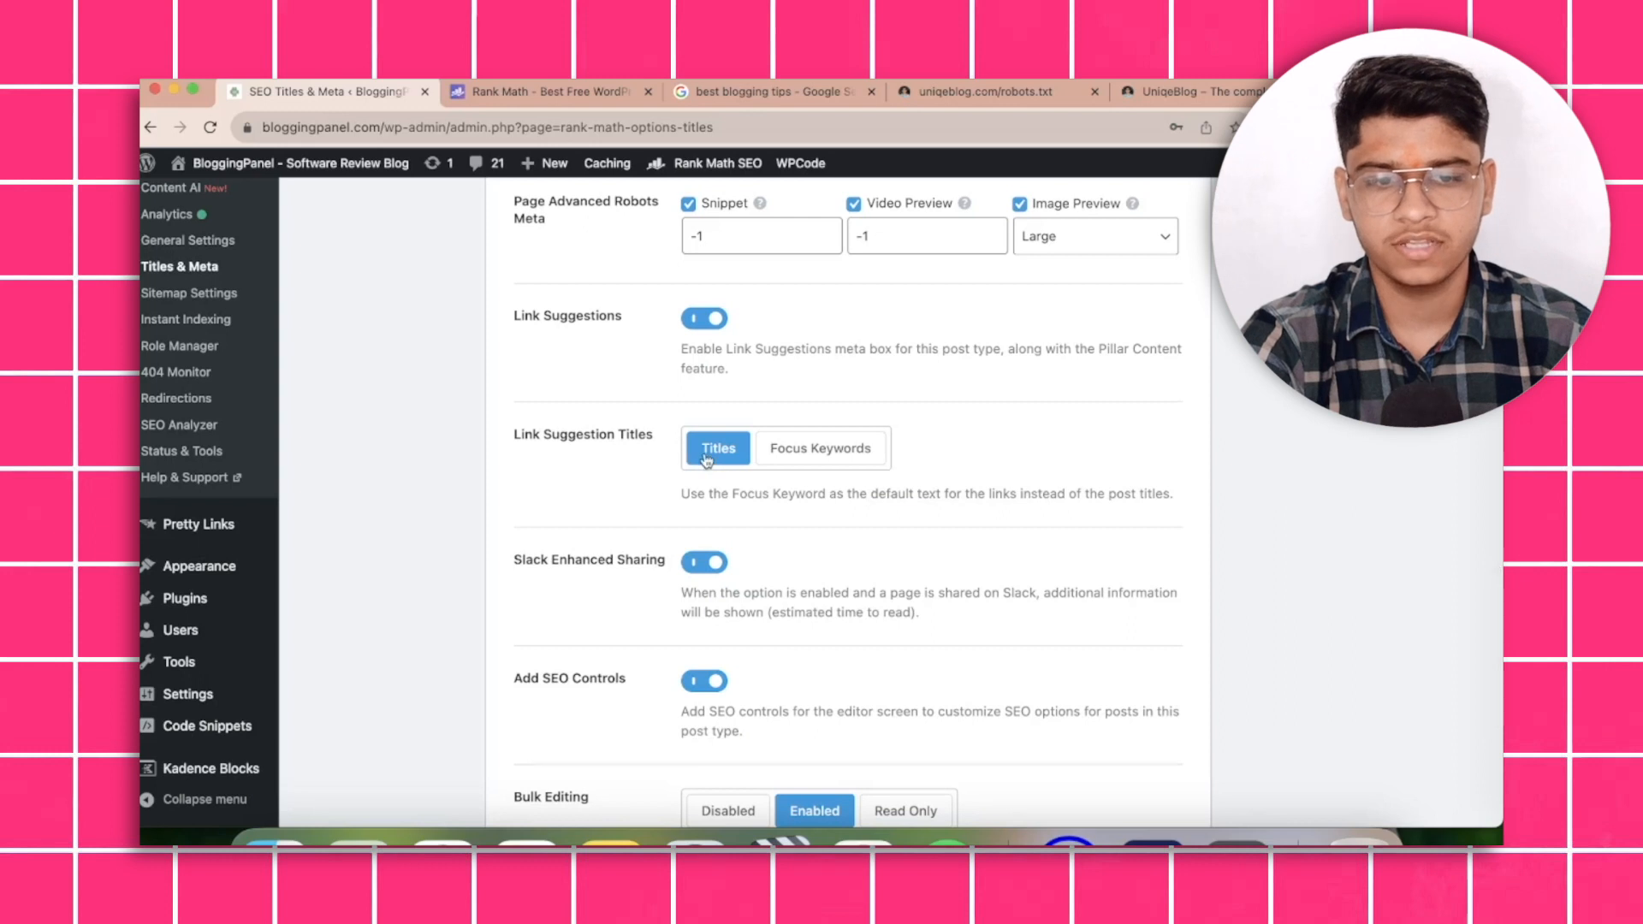
{"action": "scroll", "coordinate": [753, 522], "scroll_direction": "down", "scroll_amount": 3}
{"action": "scroll", "coordinate": [517, 488], "scroll_direction": "up", "scroll_amount": 15}
{"action": "scroll", "coordinate": [523, 488], "scroll_direction": "down", "scroll_amount": 6}
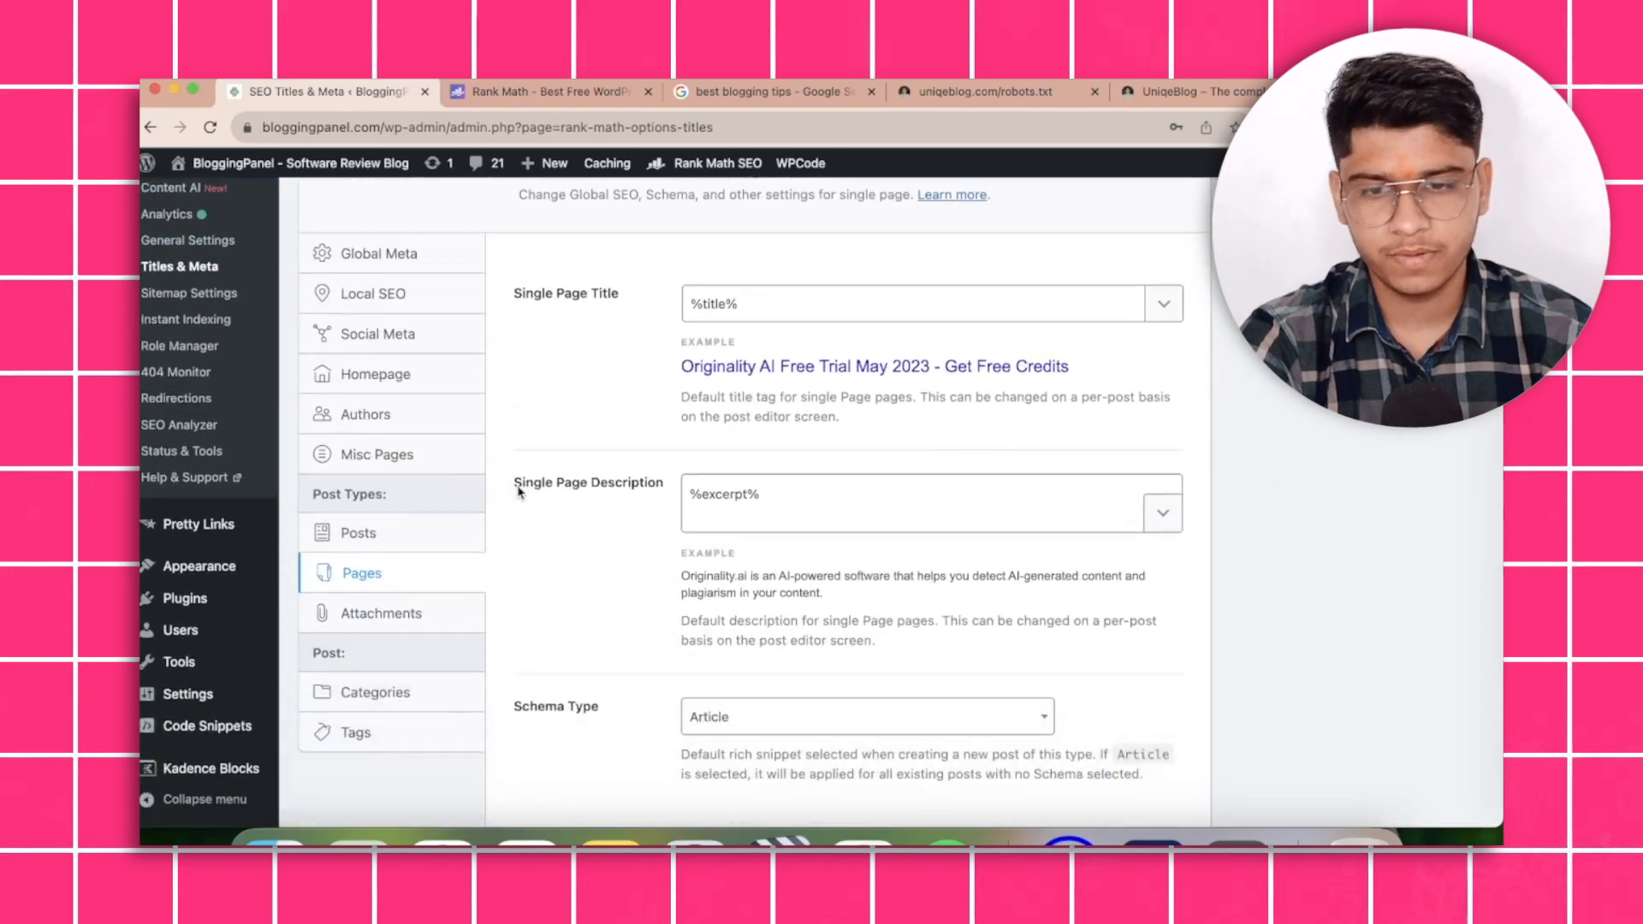
Review the Attachments and Categories settings in Titles & Meta, including the category archive robots meta, Slack sharing and SEO controls options.
{"action": "left_click", "coordinate": [396, 629]}
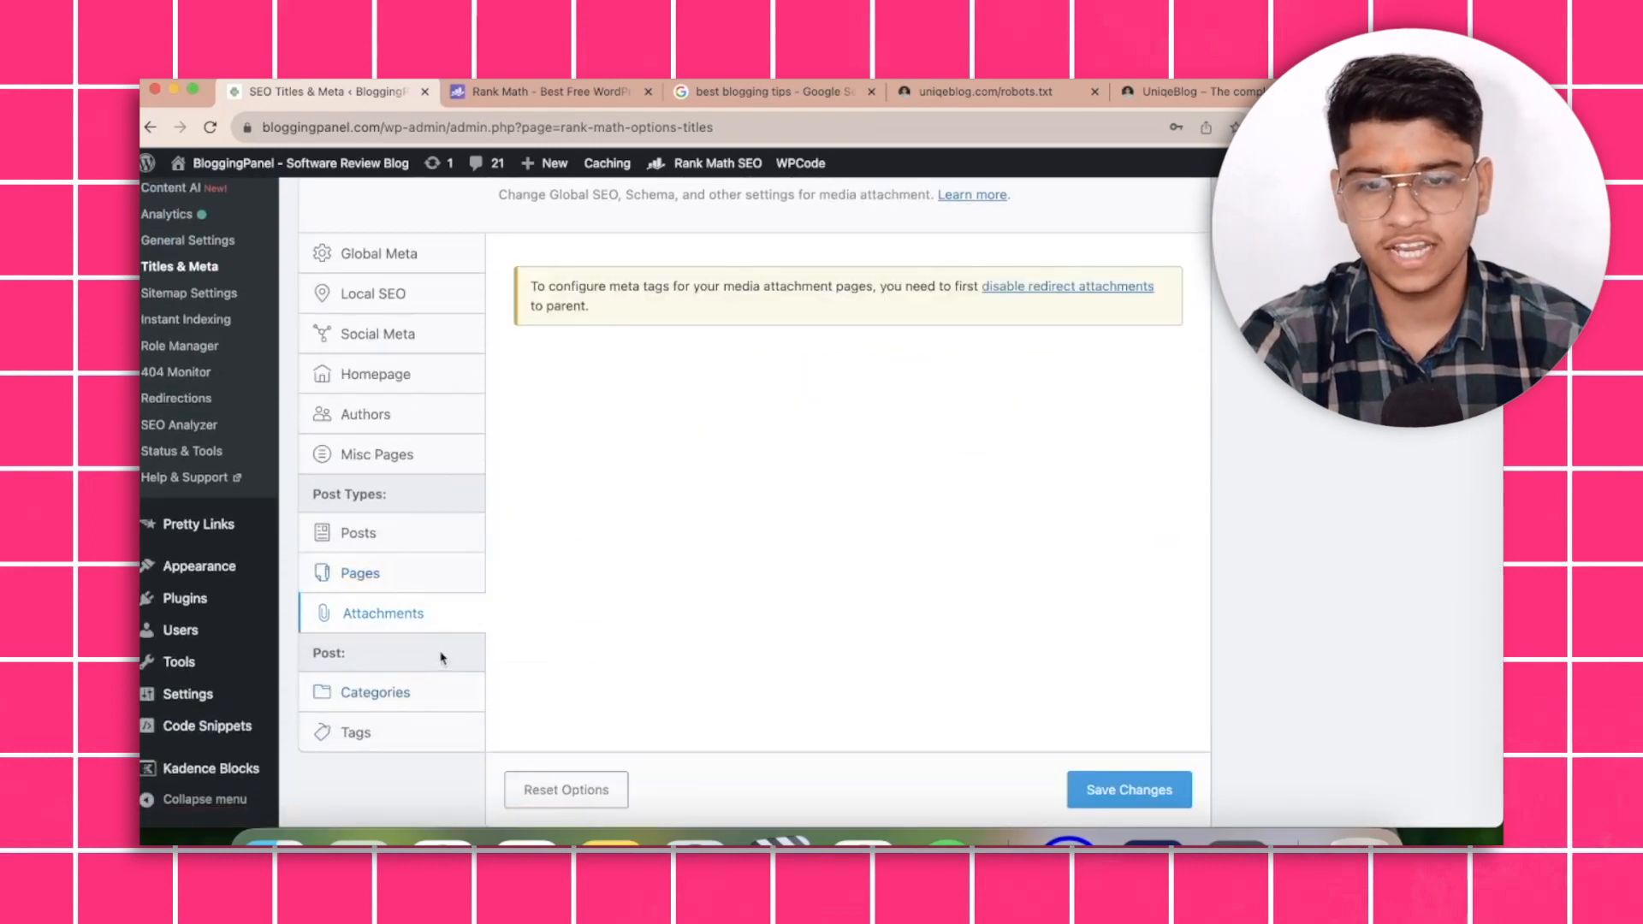
{"action": "left_click", "coordinate": [457, 693]}
{"action": "scroll", "coordinate": [502, 563], "scroll_direction": "down", "scroll_amount": 3}
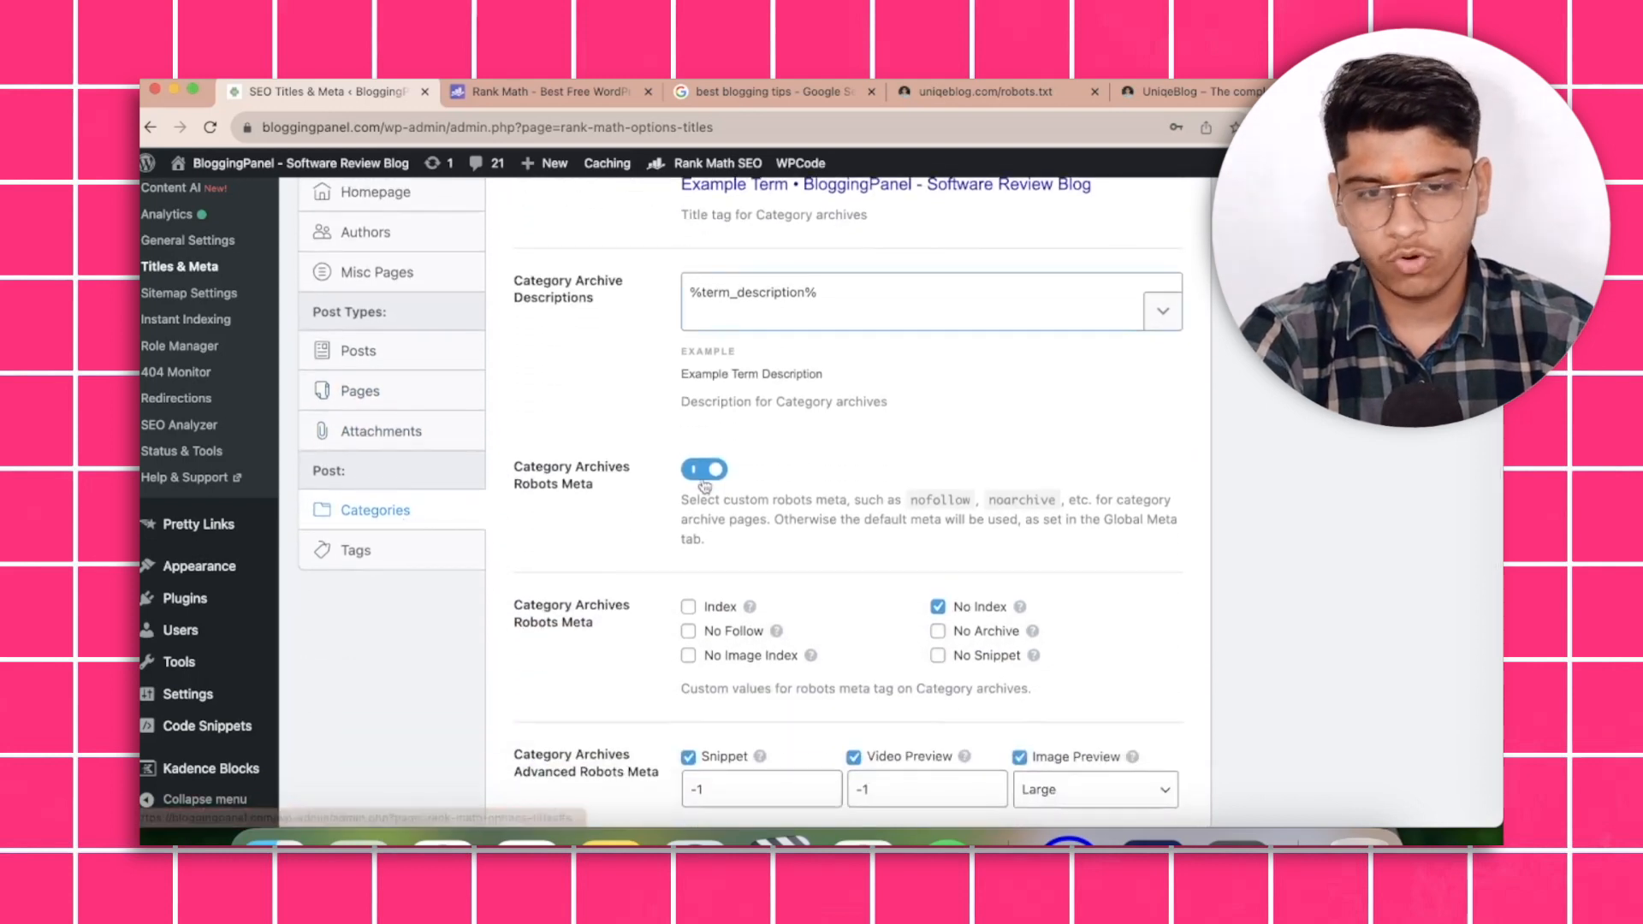
{"action": "scroll", "coordinate": [699, 477], "scroll_direction": "down", "scroll_amount": 1}
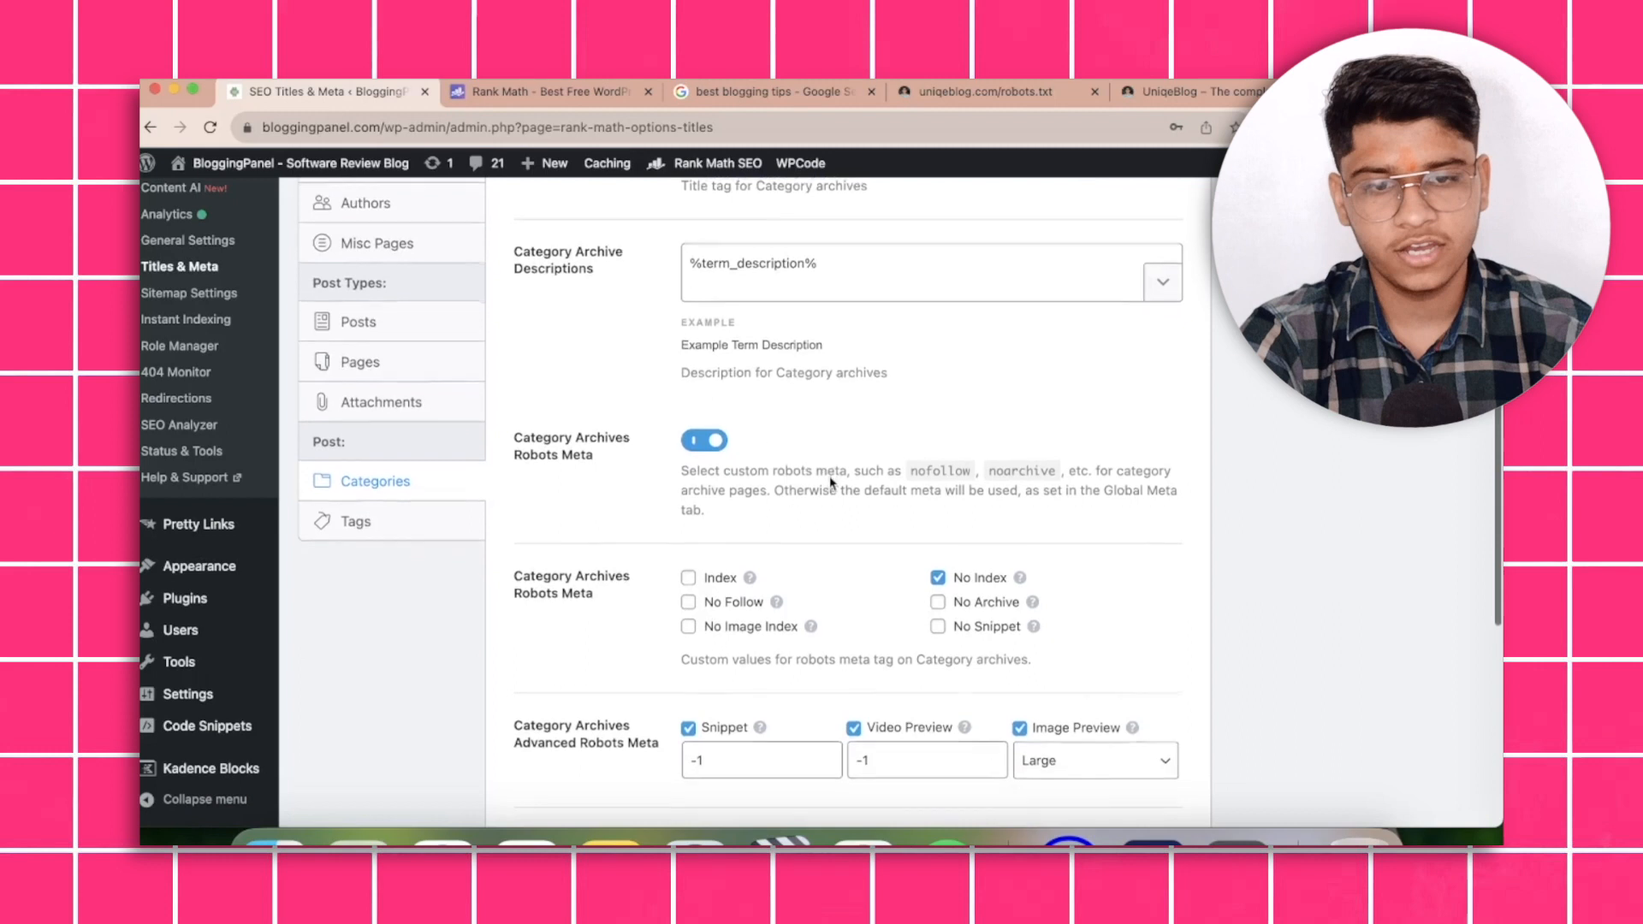
{"action": "double_click", "coordinate": [704, 442]}
{"action": "scroll", "coordinate": [960, 514], "scroll_direction": "down", "scroll_amount": 1}
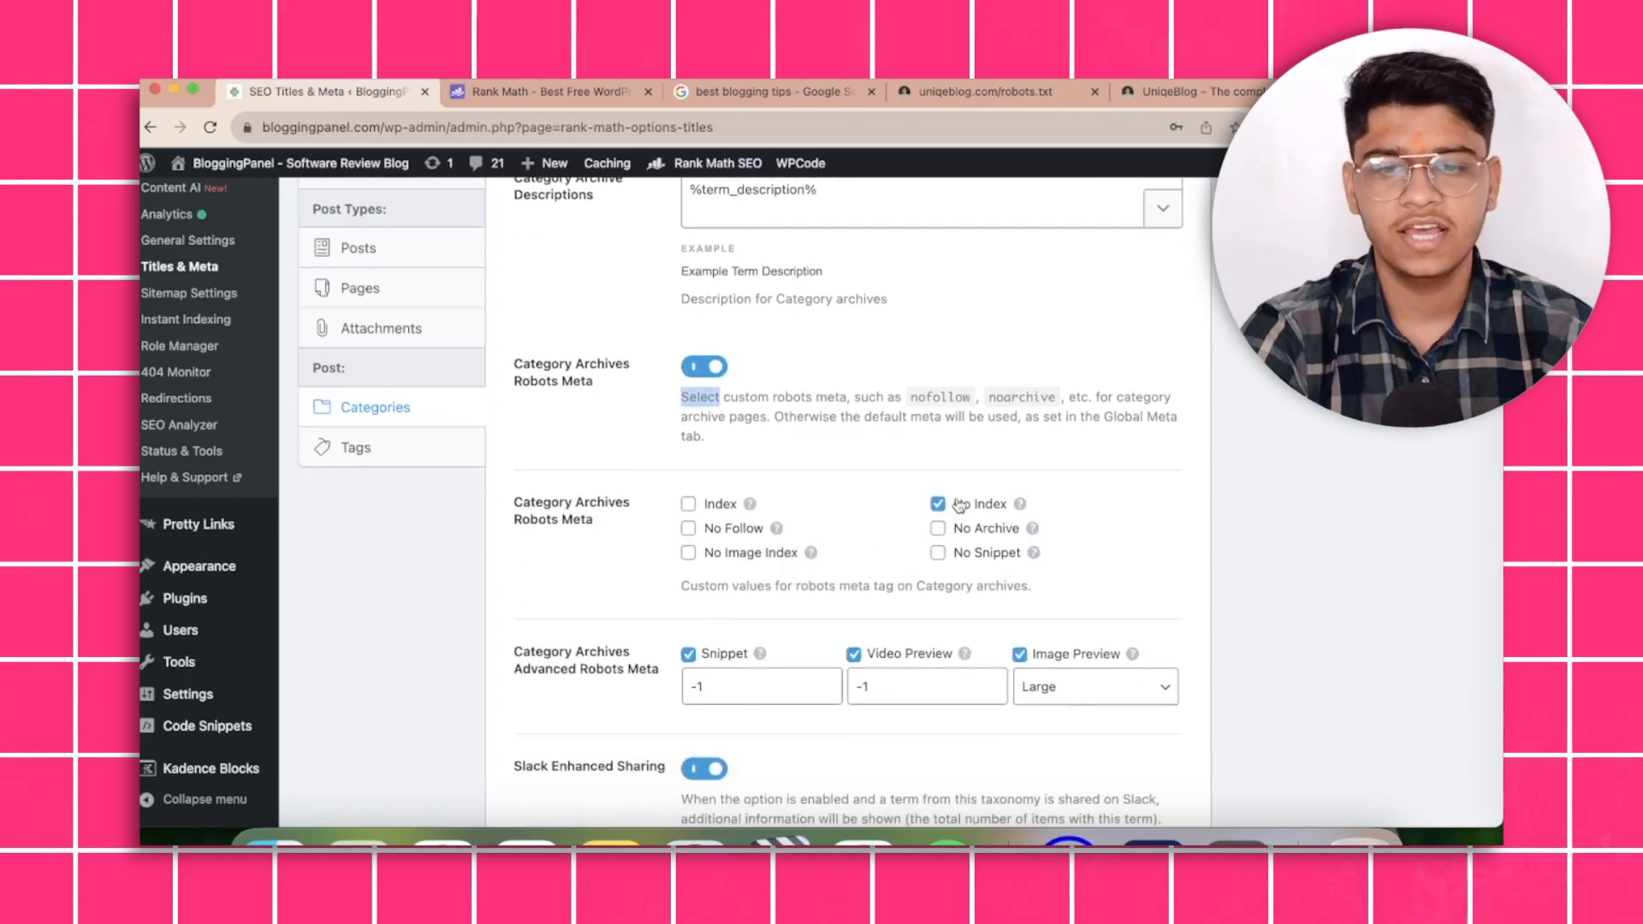
{"action": "scroll", "coordinate": [959, 505], "scroll_direction": "down", "scroll_amount": 5}
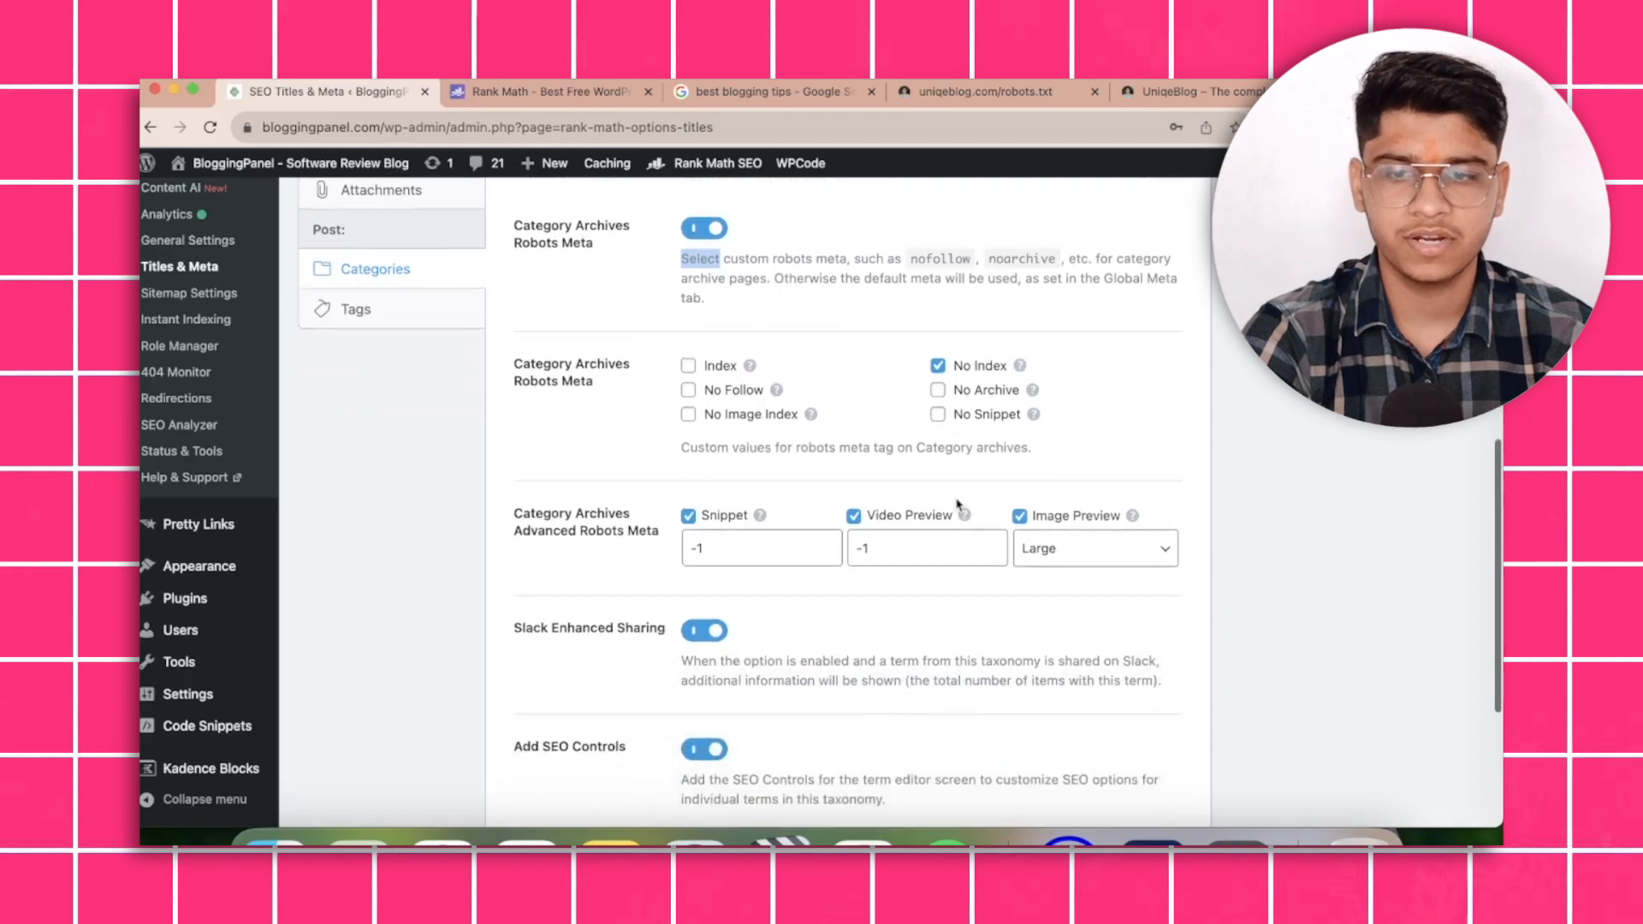
Open the Tags settings, check the tag archive robots meta options and save the changes.
{"action": "scroll", "coordinate": [363, 425], "scroll_direction": "up", "scroll_amount": 4}
{"action": "left_click", "coordinate": [356, 391]}
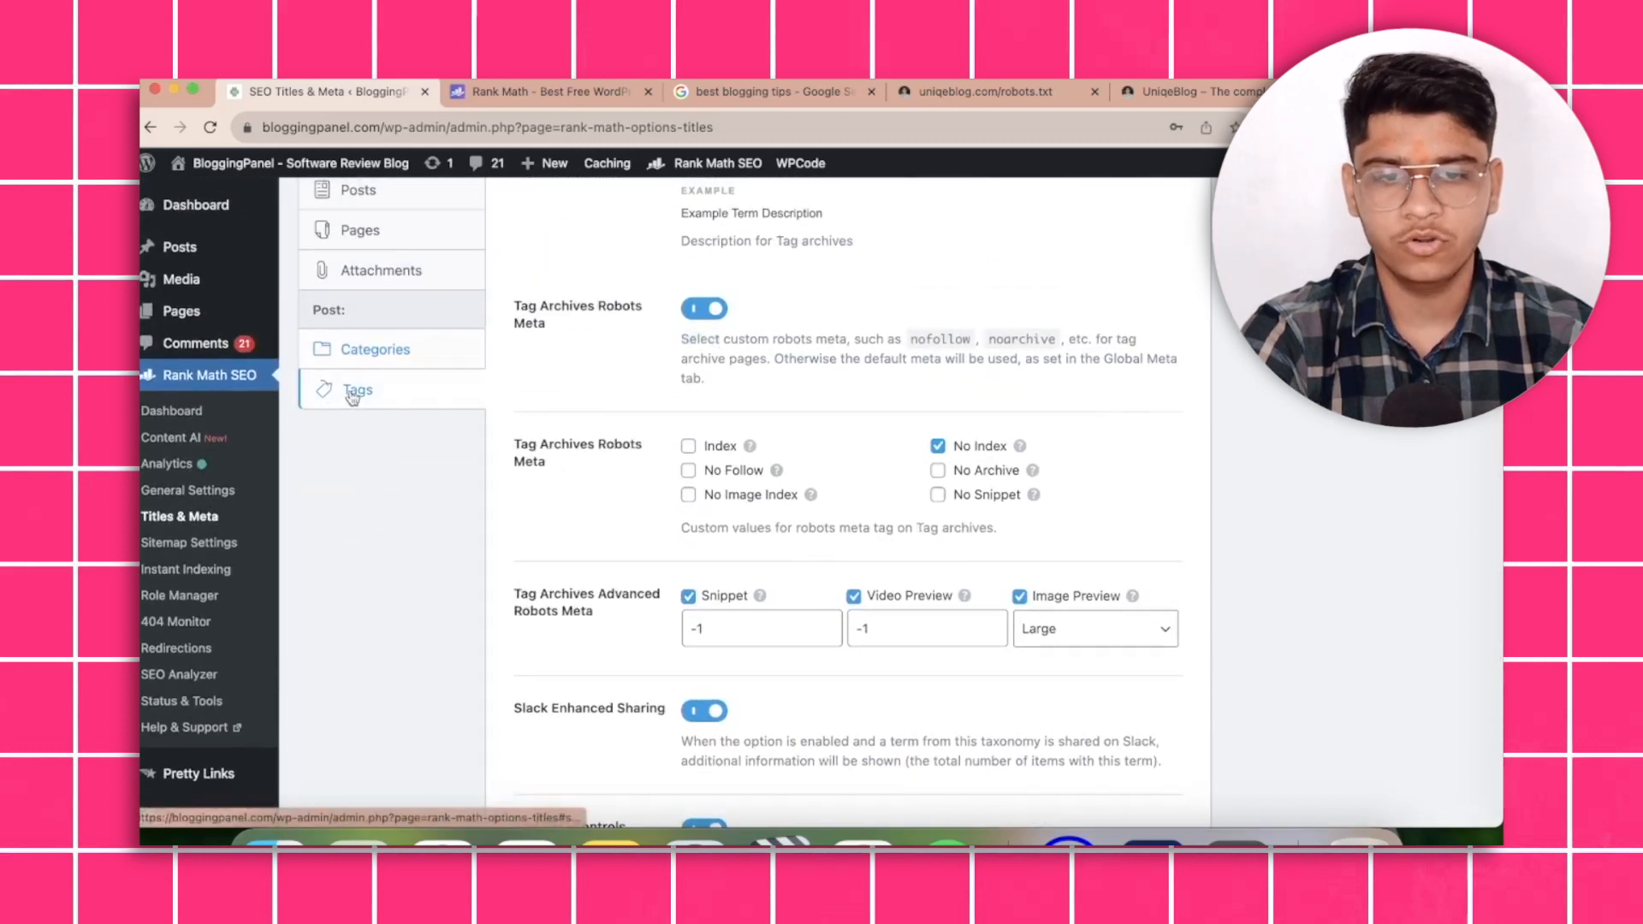
{"action": "scroll", "coordinate": [689, 411], "scroll_direction": "up", "scroll_amount": 2}
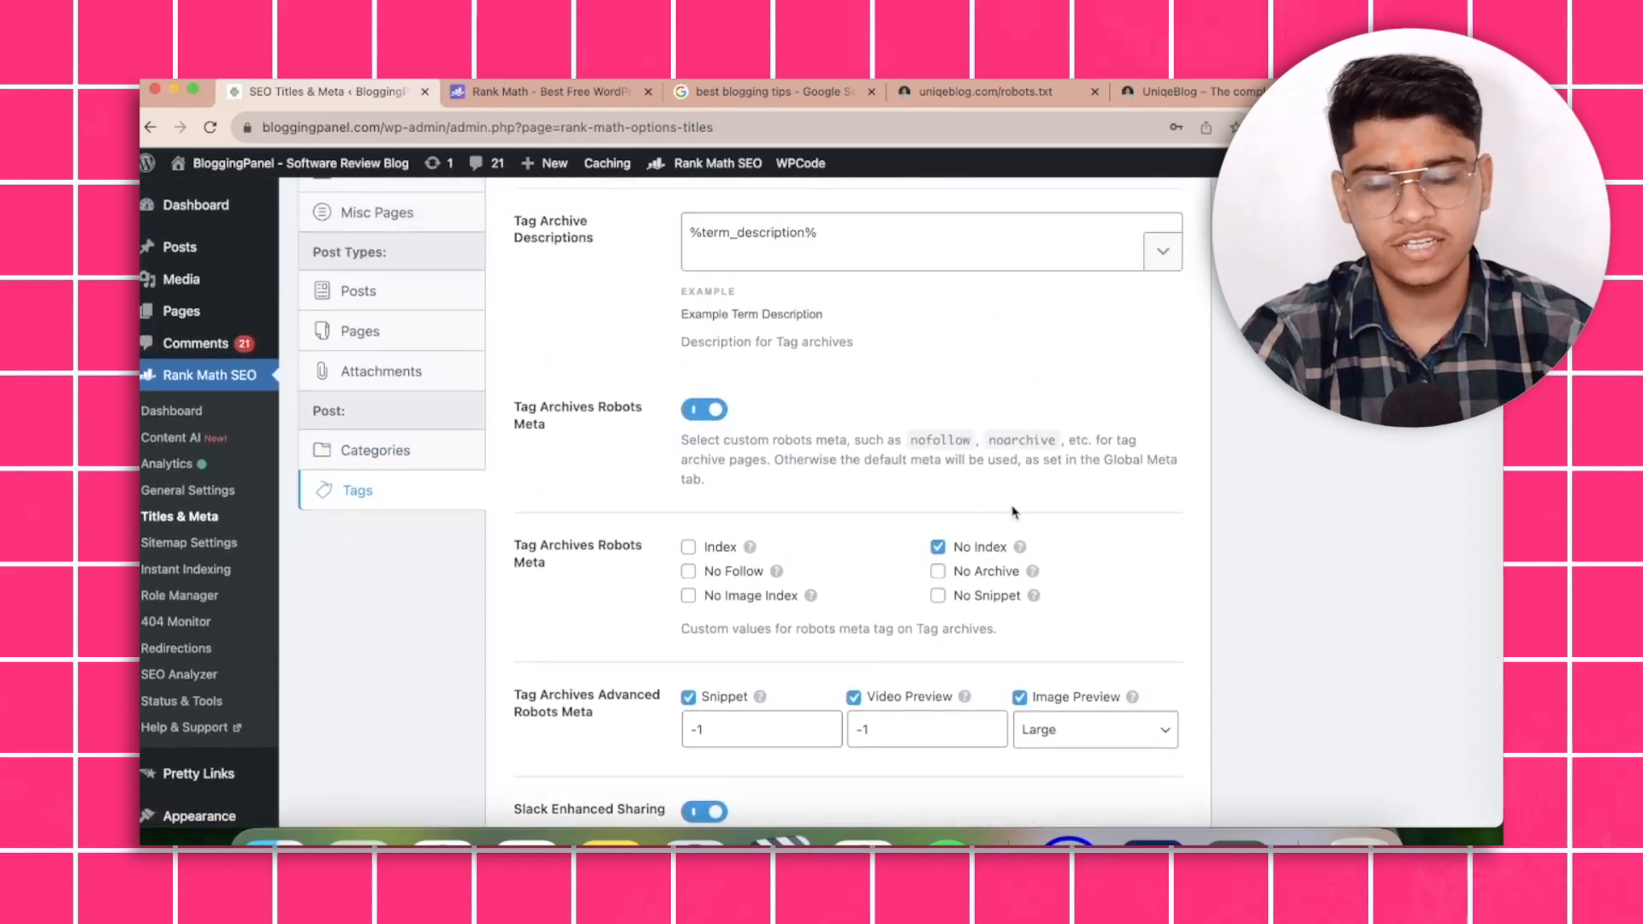
{"action": "scroll", "coordinate": [953, 634], "scroll_direction": "down", "scroll_amount": 5}
{"action": "left_click", "coordinate": [1142, 759]}
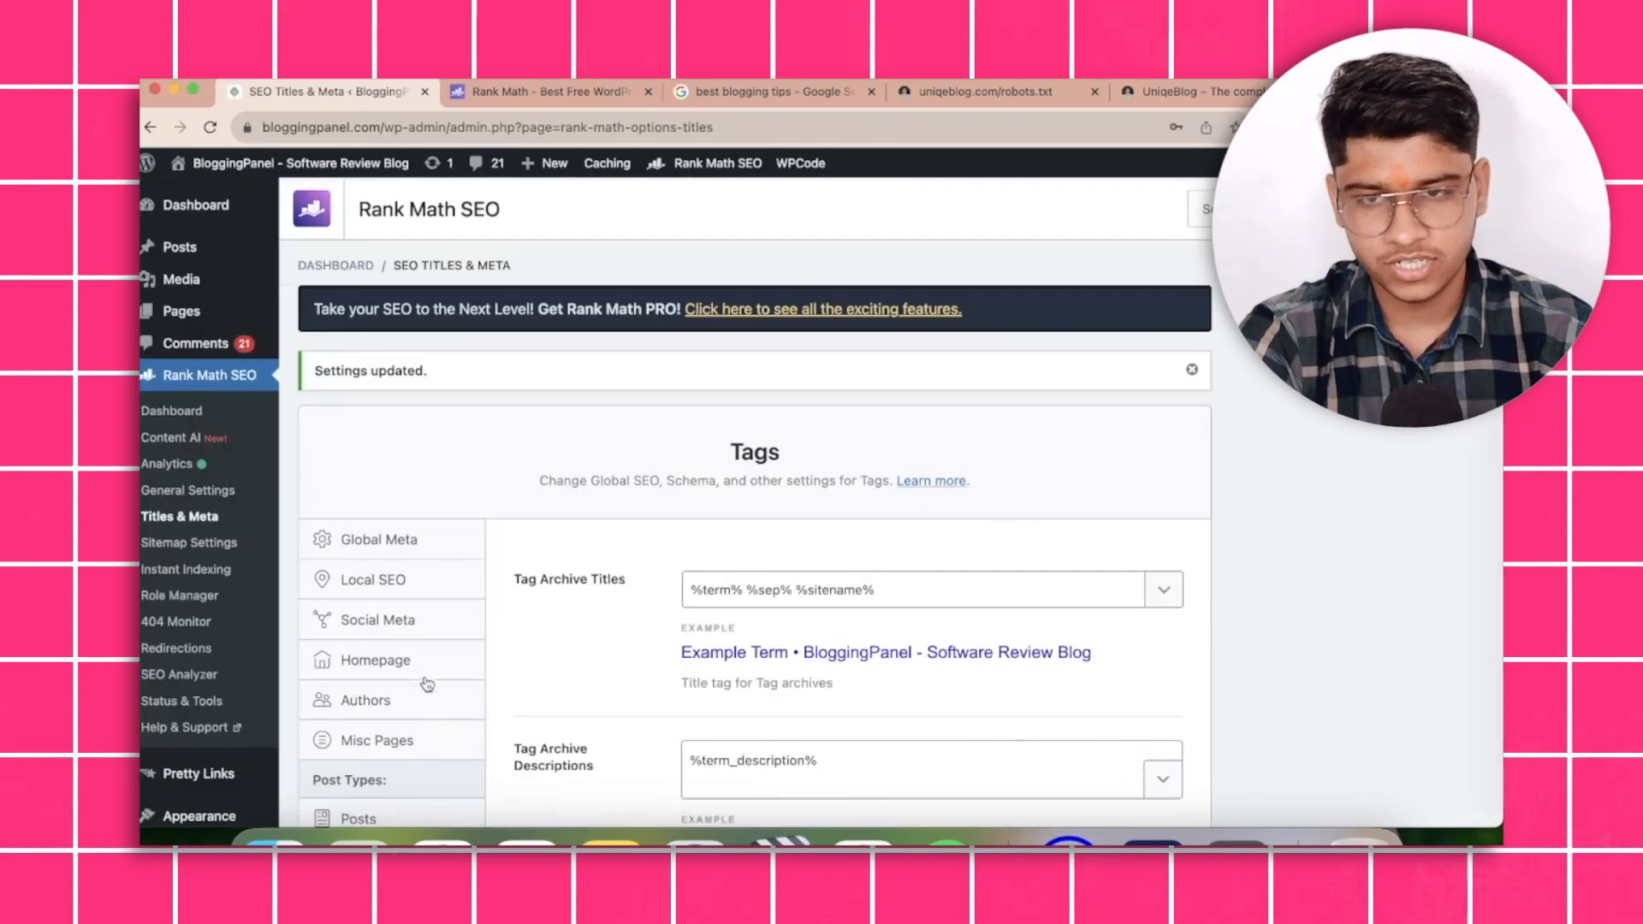
Open the Sitemap Settings and examine the links per sitemap option alongside uniqeblog.com's XML sitemap index and post sitemap.
{"action": "left_click", "coordinate": [199, 547]}
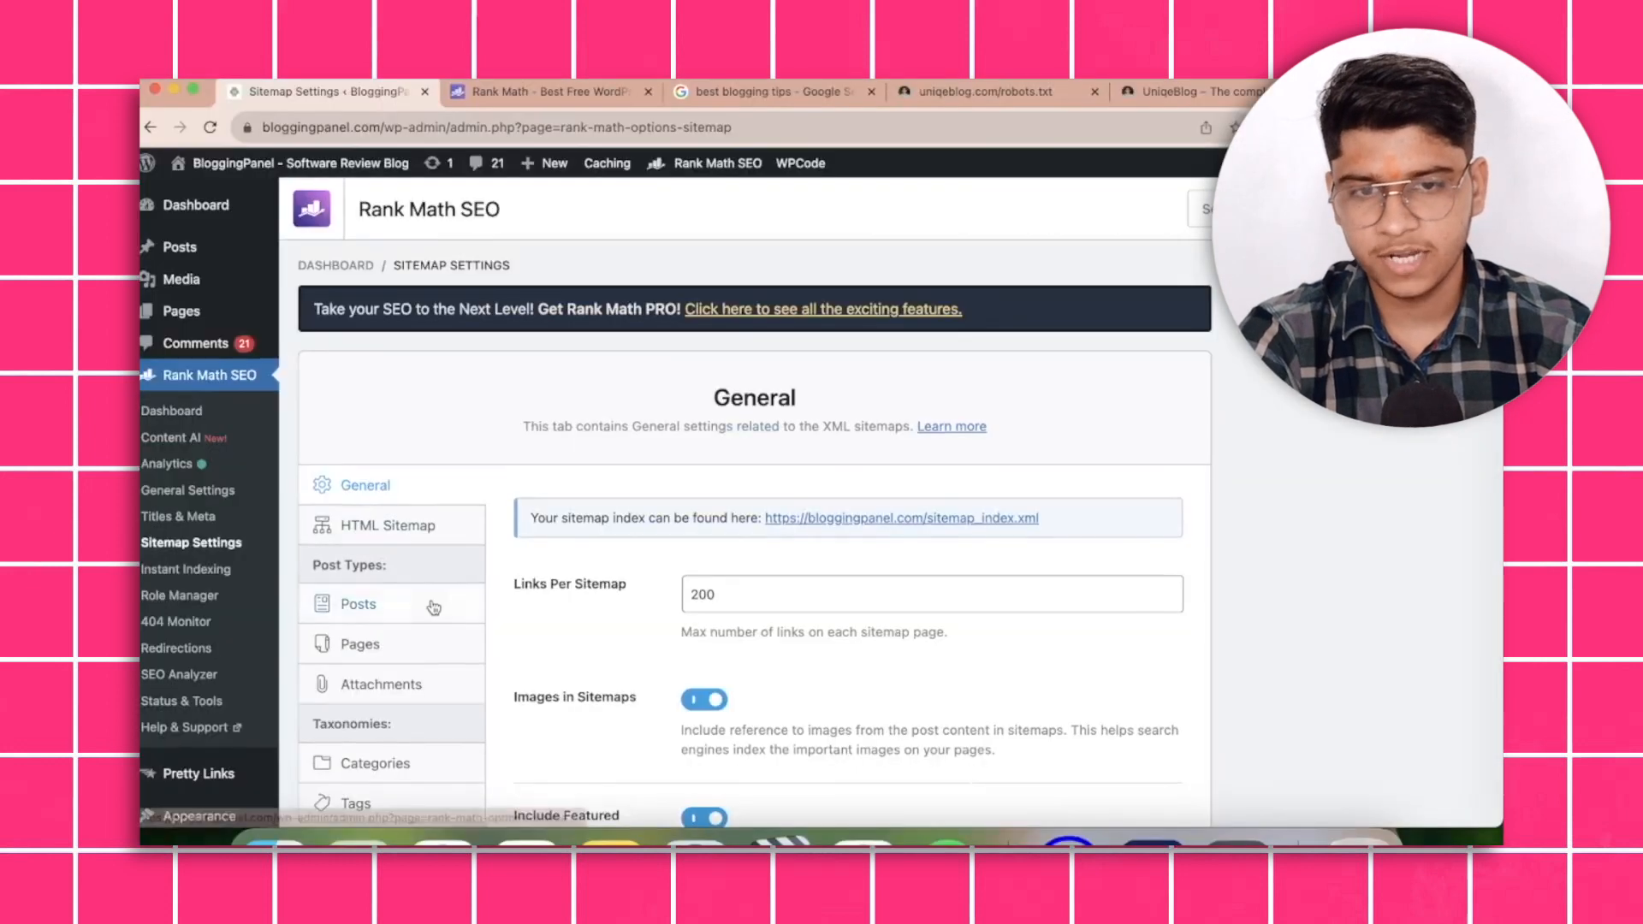
{"action": "scroll", "coordinate": [431, 606], "scroll_direction": "down", "scroll_amount": 5}
{"action": "left_click", "coordinate": [699, 375]}
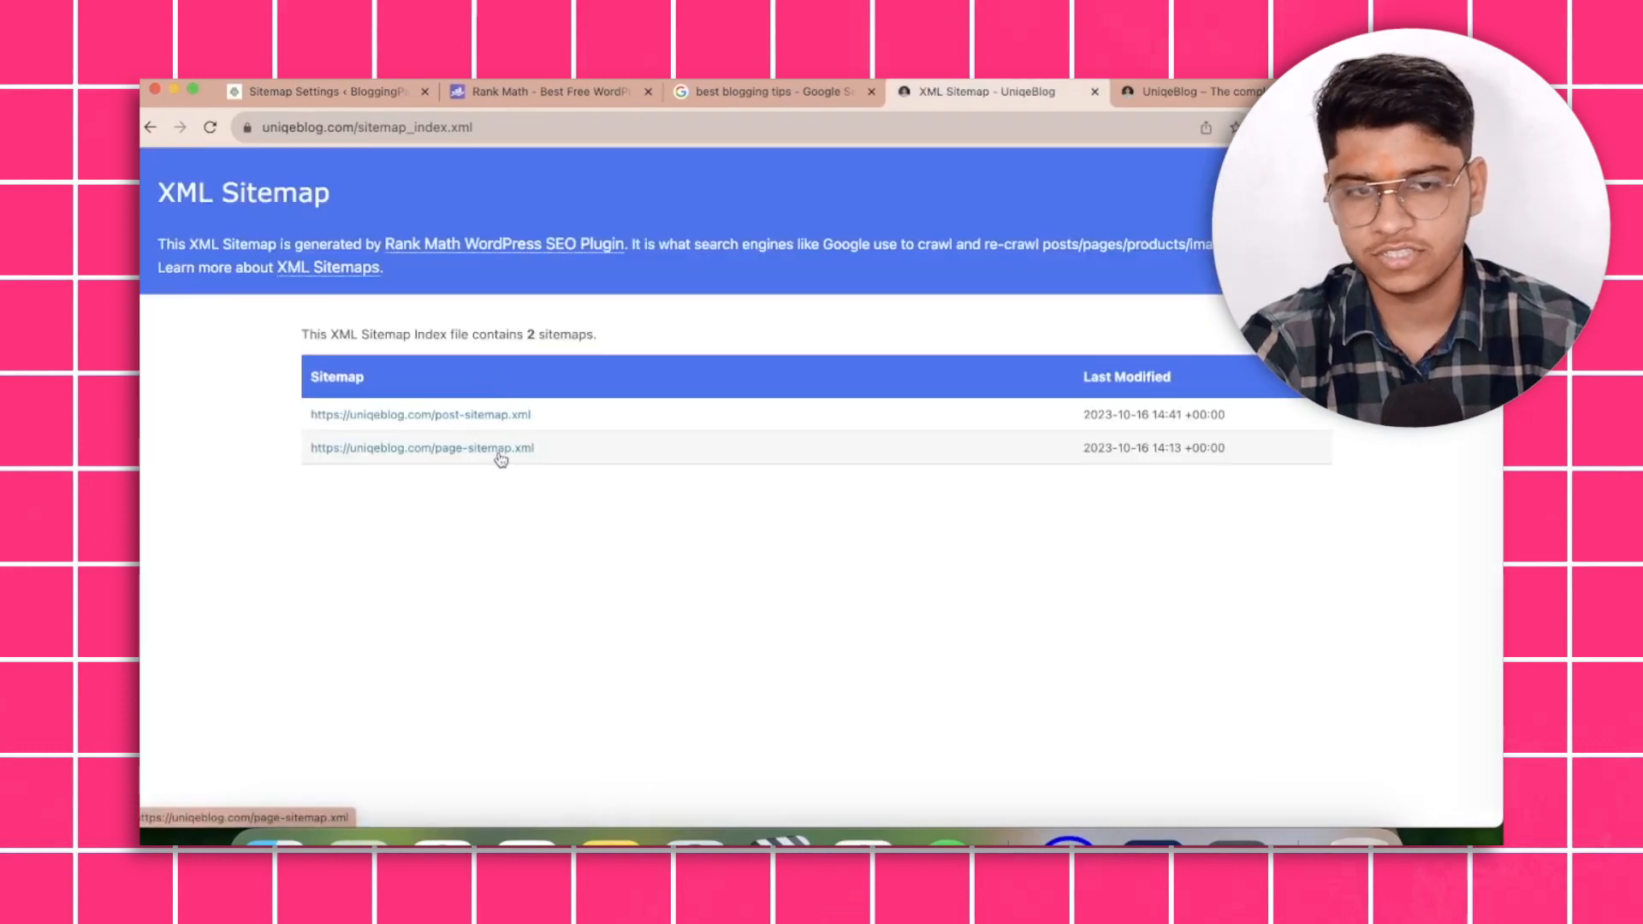
{"action": "left_click", "coordinate": [472, 414]}
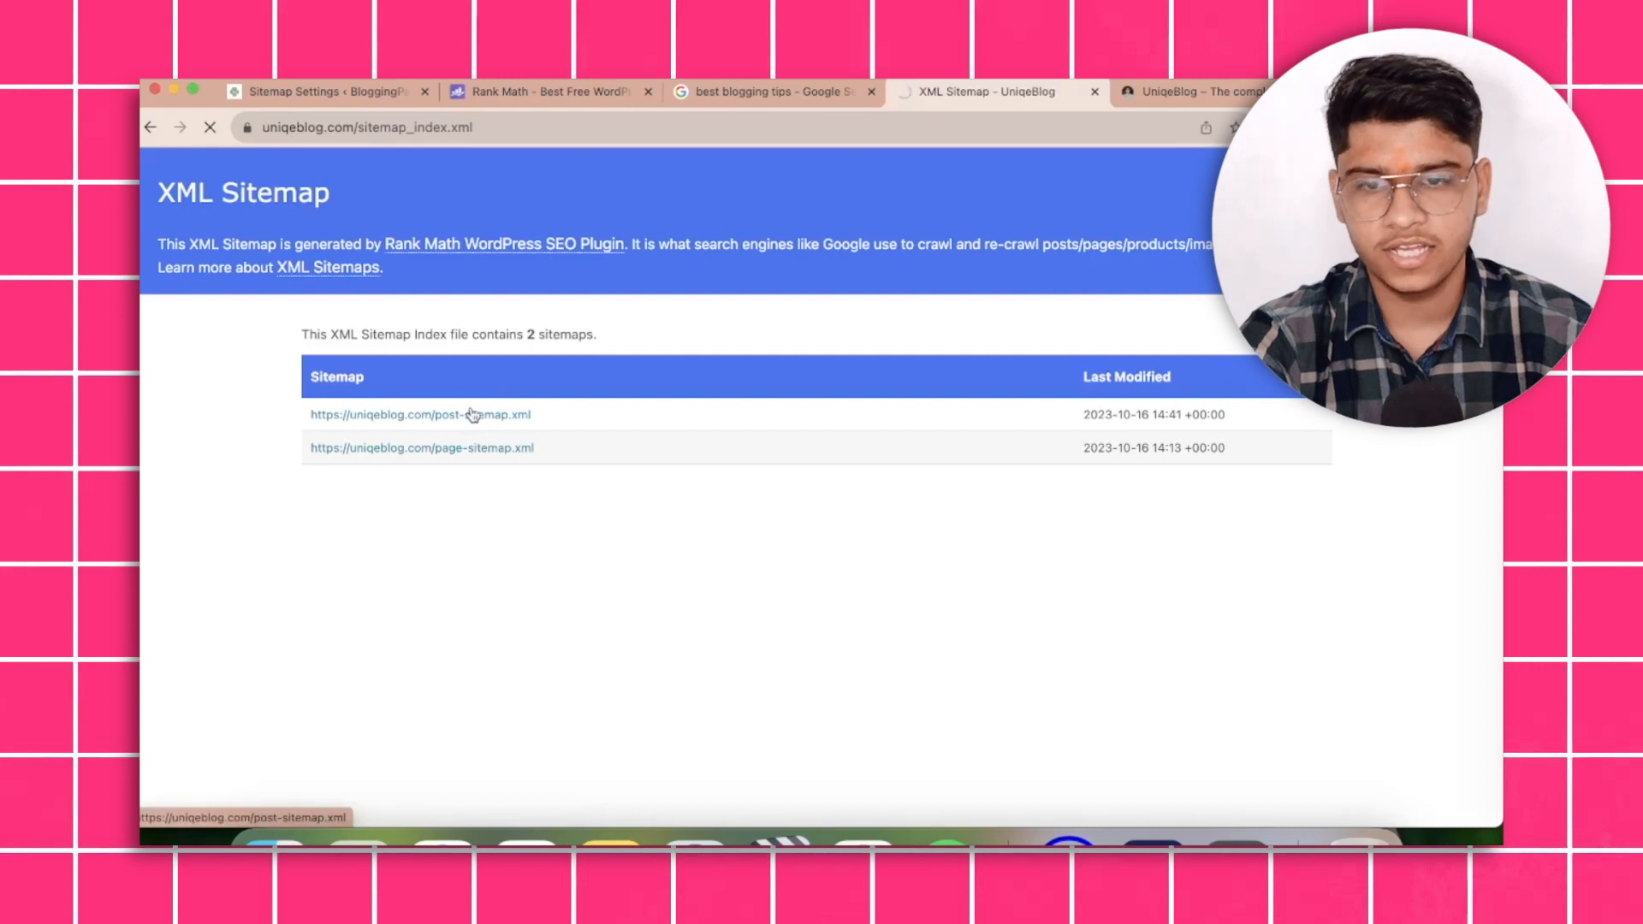
{"action": "scroll", "coordinate": [472, 414], "scroll_direction": "down", "scroll_amount": 1}
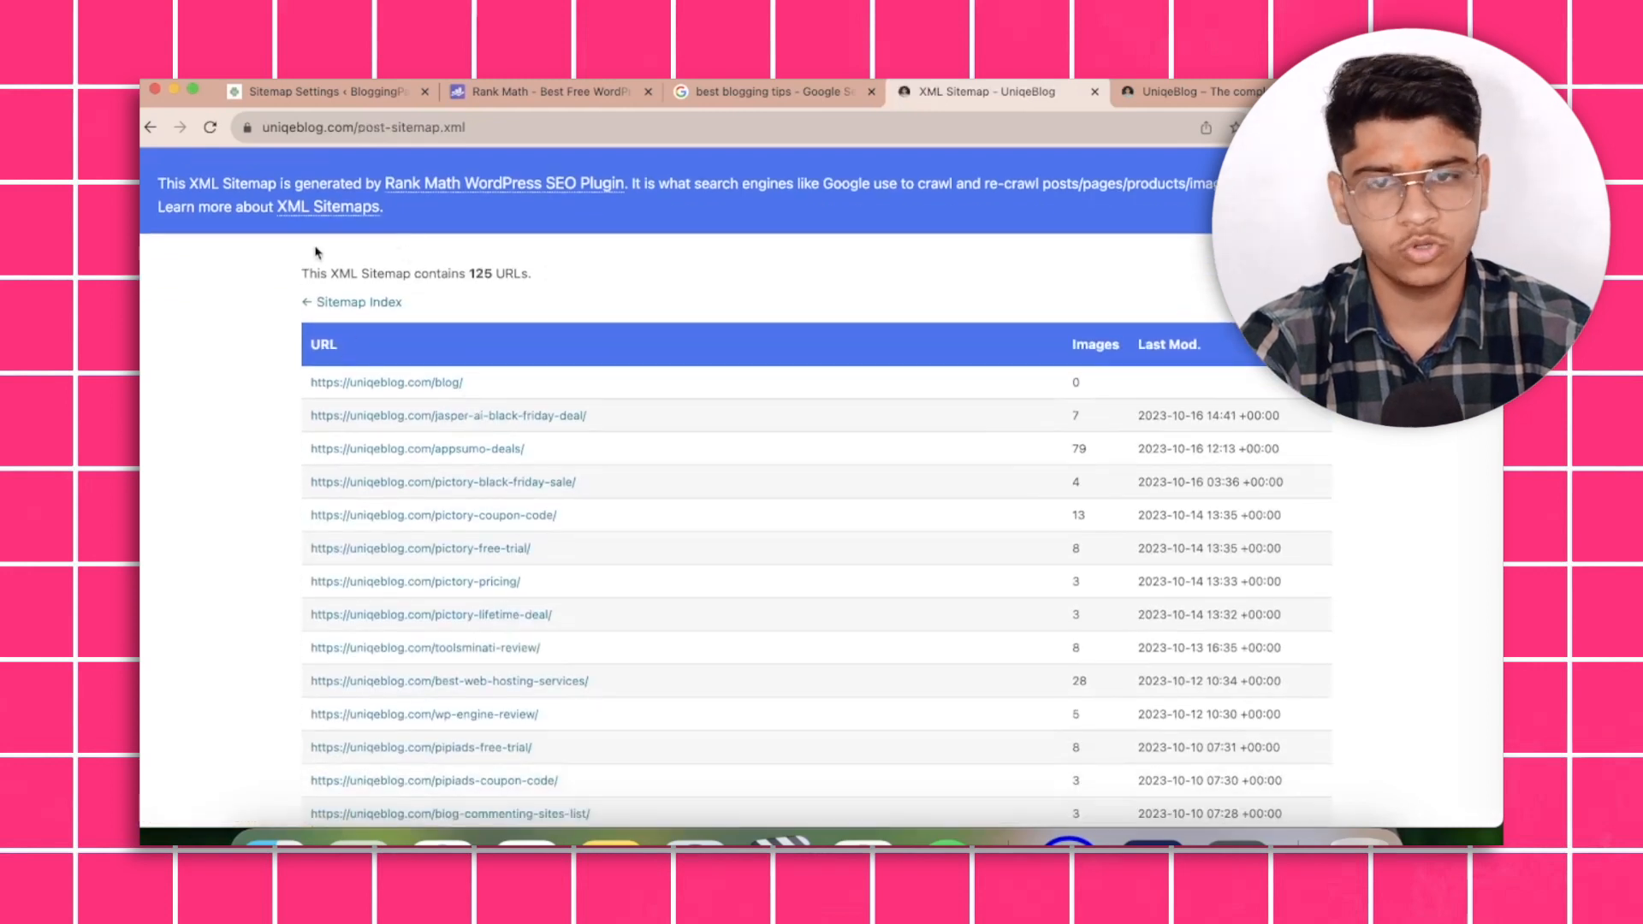
Return to the general Sitemap Settings, check the image, exclusion and search engine ping options, and save the changes.
{"action": "left_click", "coordinate": [386, 91]}
{"action": "left_click", "coordinate": [644, 400]}
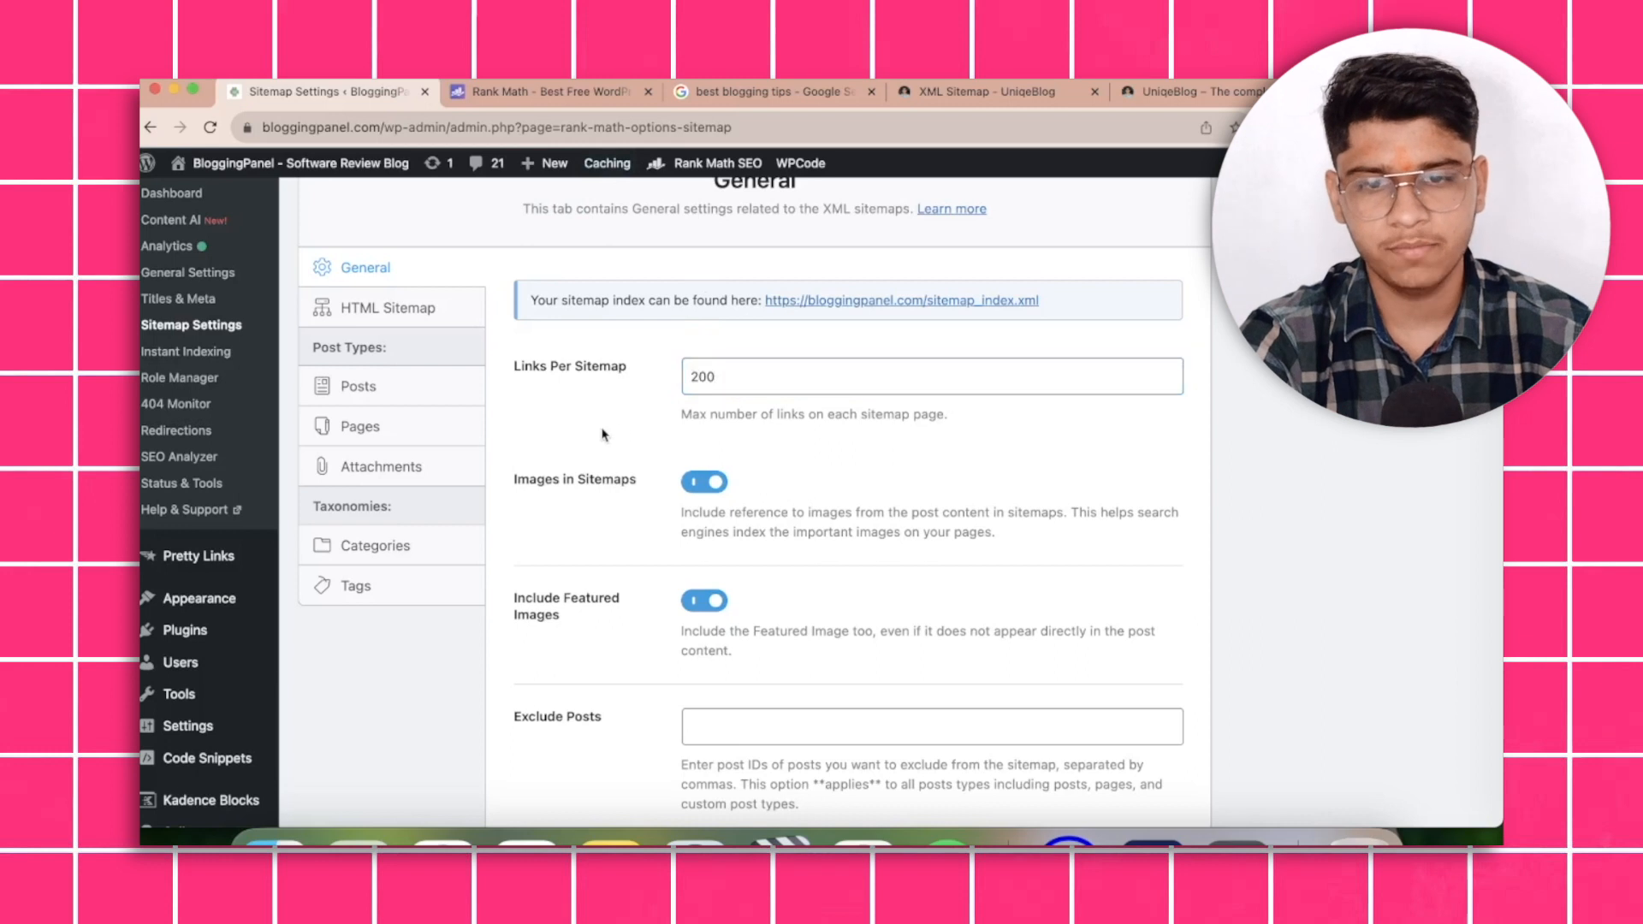
{"action": "scroll", "coordinate": [602, 434], "scroll_direction": "down", "scroll_amount": 2}
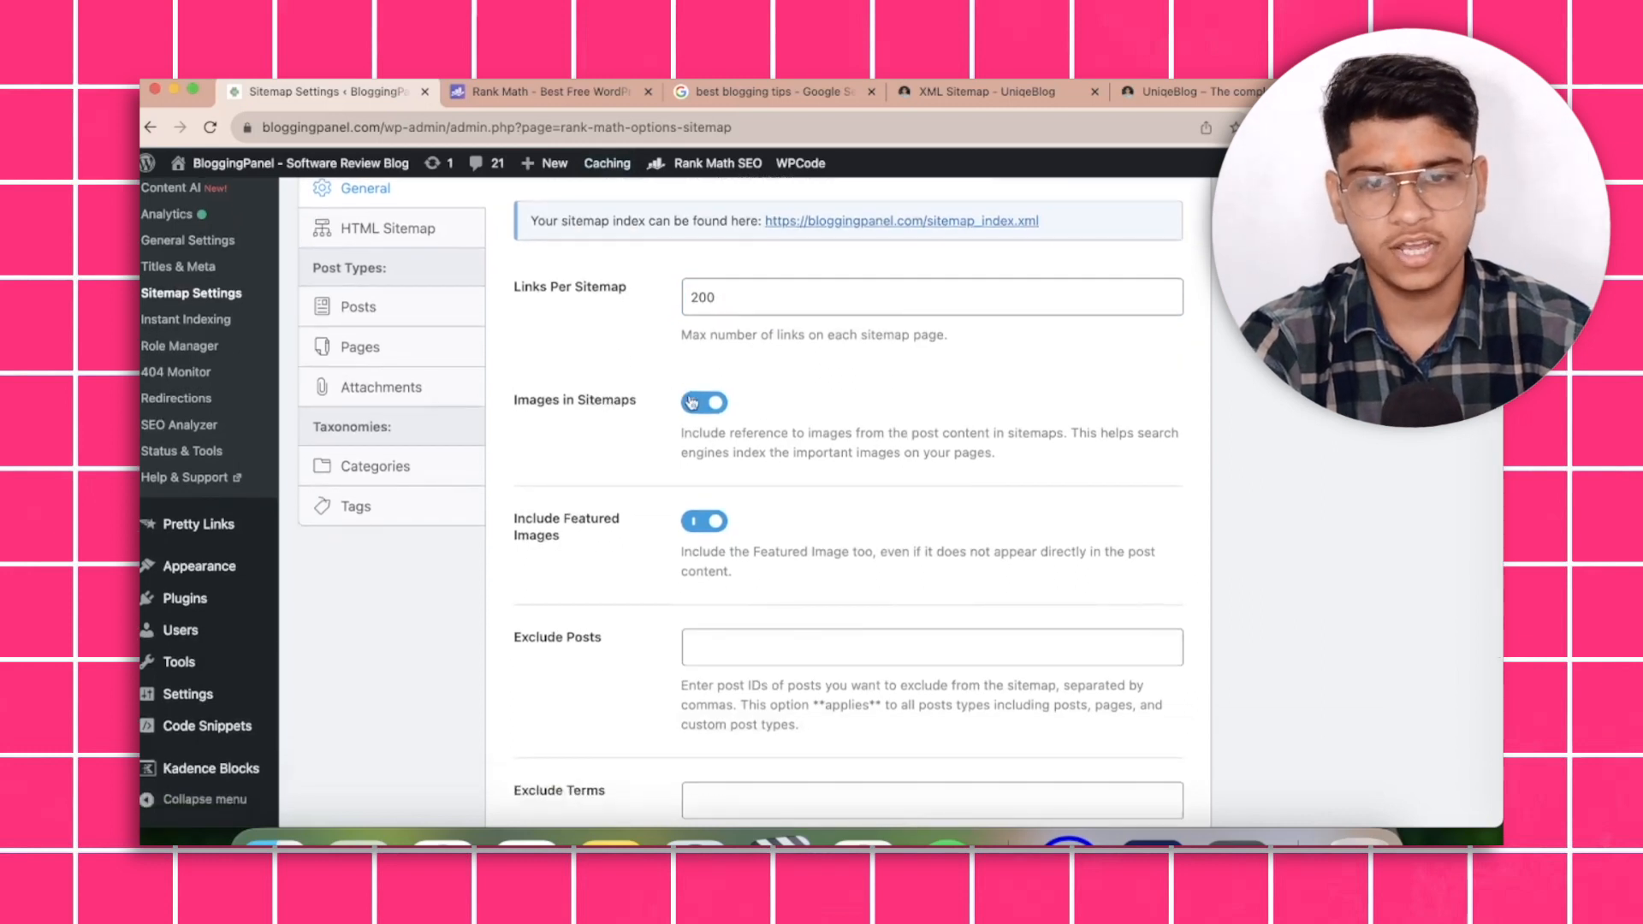
{"action": "scroll", "coordinate": [693, 404], "scroll_direction": "down", "scroll_amount": 3}
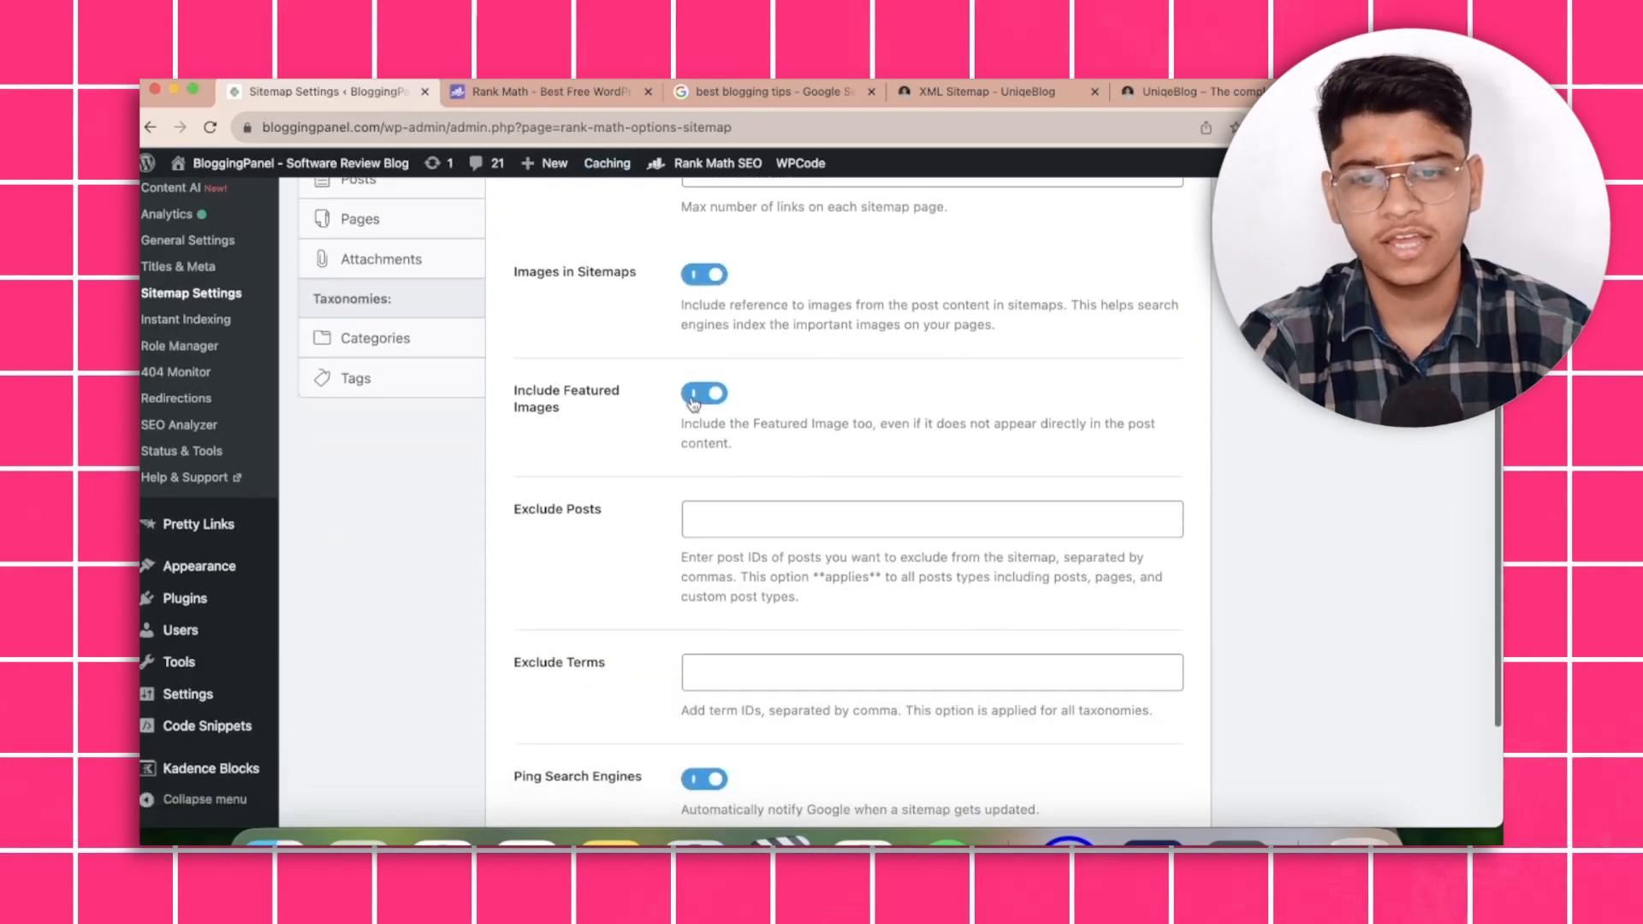
{"action": "scroll", "coordinate": [695, 406], "scroll_direction": "down", "scroll_amount": 3}
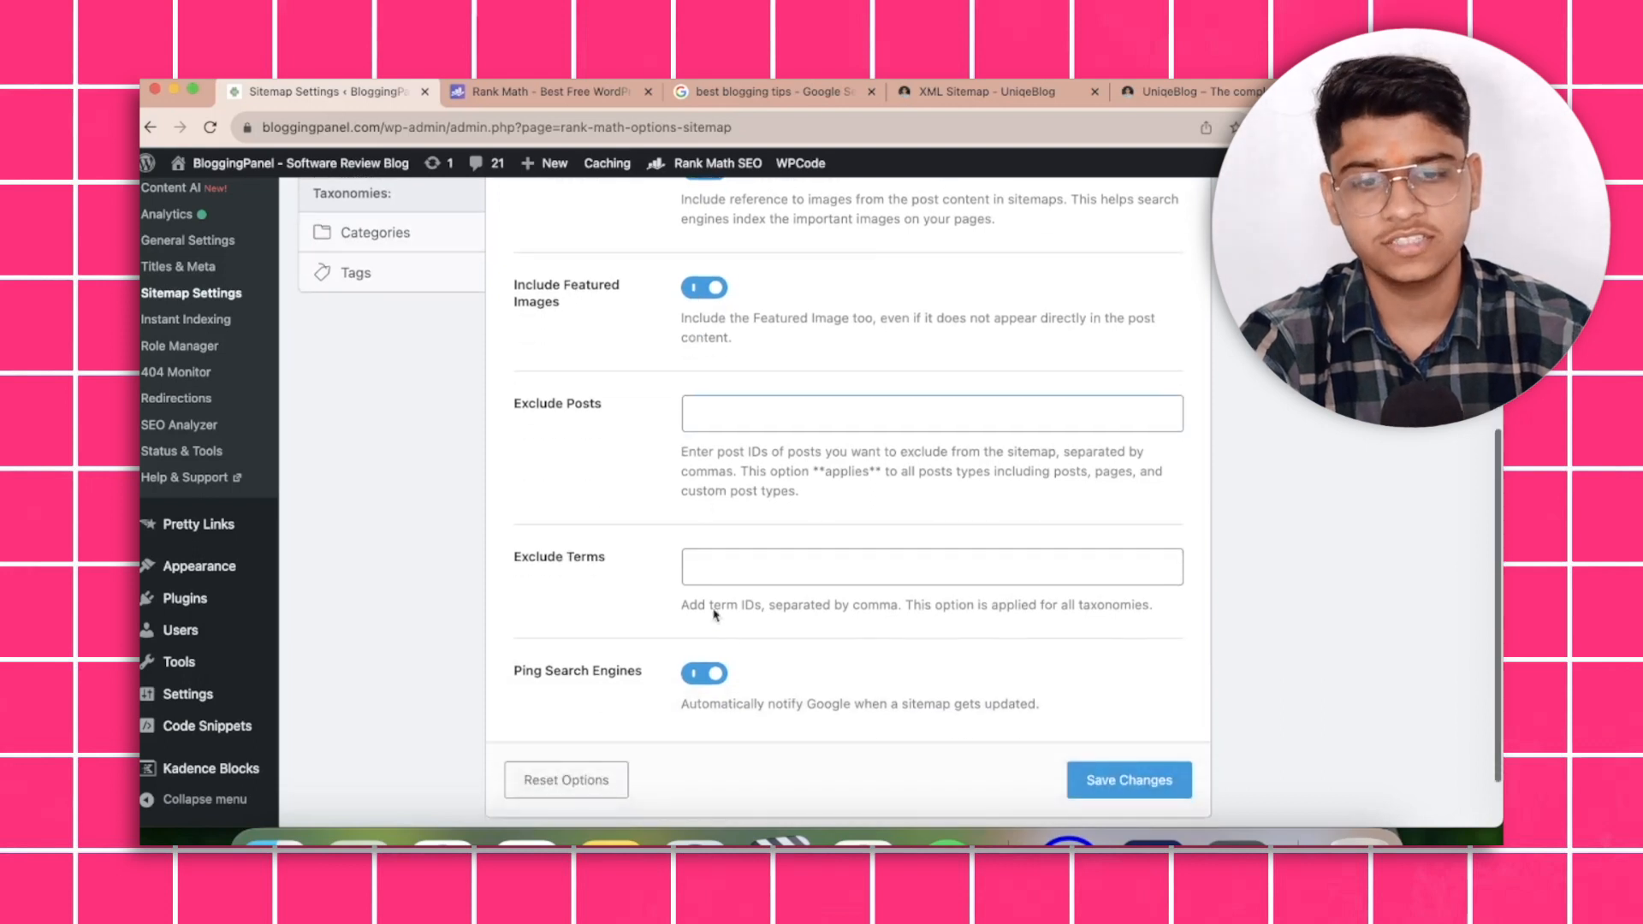
{"action": "scroll", "coordinate": [723, 698], "scroll_direction": "up", "scroll_amount": 1}
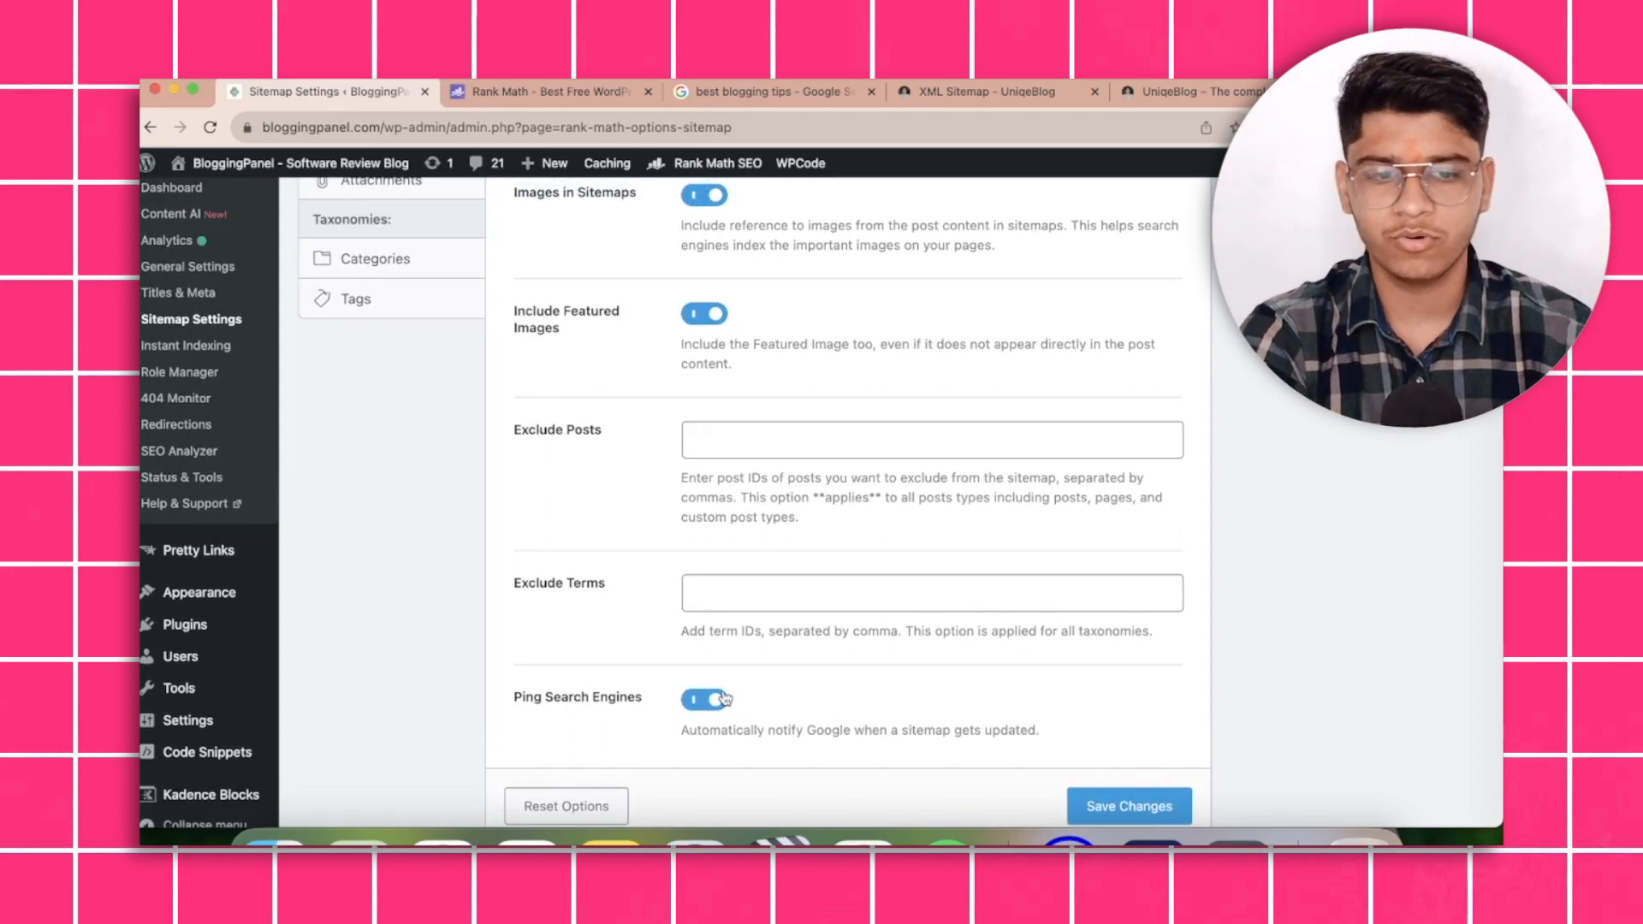
{"action": "scroll", "coordinate": [723, 698], "scroll_direction": "up", "scroll_amount": 2}
{"action": "scroll", "coordinate": [724, 698], "scroll_direction": "down", "scroll_amount": 2}
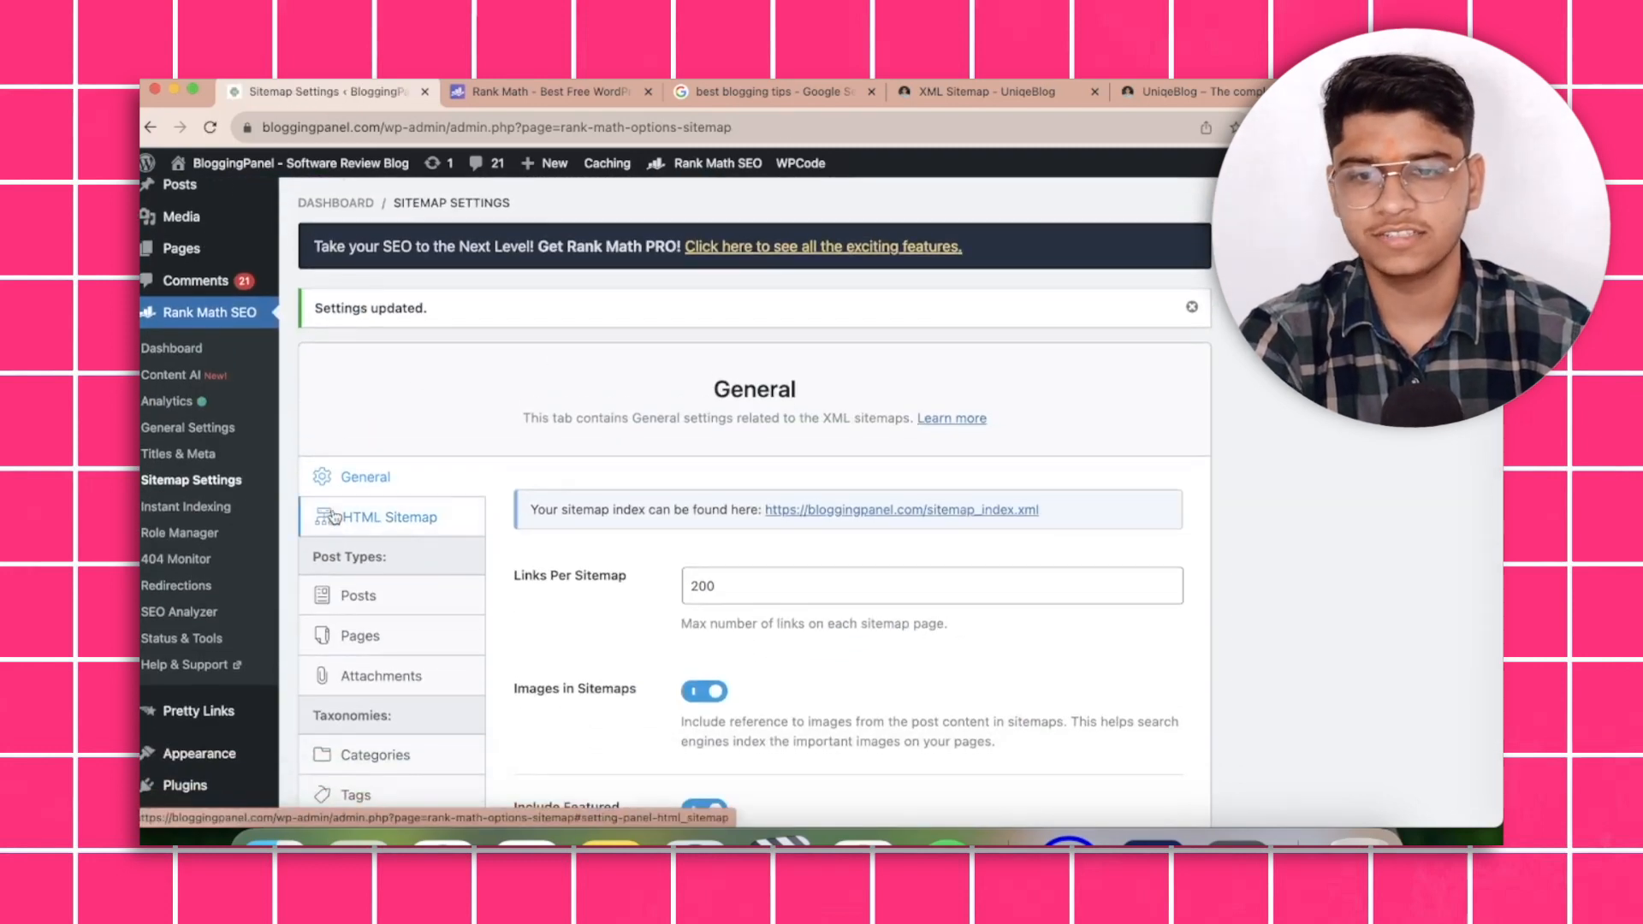
Review the HTML Sitemap option and the sitemap inclusion settings for posts, pages and attachments.
{"action": "scroll", "coordinate": [333, 517], "scroll_direction": "down", "scroll_amount": 3}
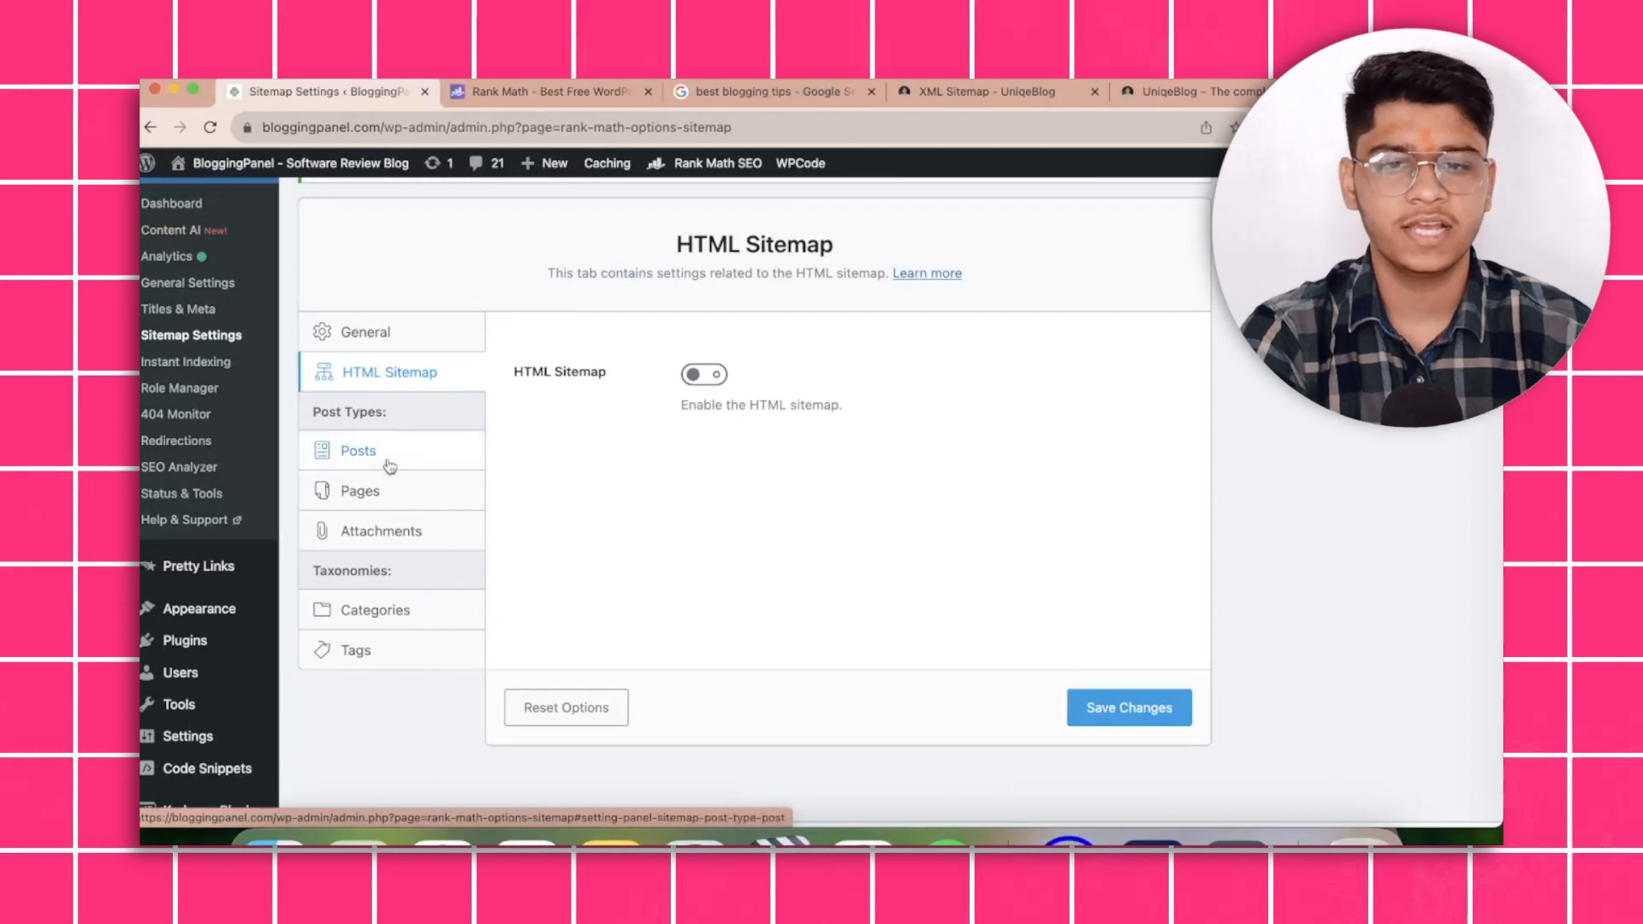
{"action": "left_click", "coordinate": [359, 451]}
{"action": "scroll", "coordinate": [467, 463], "scroll_direction": "down", "scroll_amount": 1}
{"action": "scroll", "coordinate": [466, 463], "scroll_direction": "down", "scroll_amount": 1}
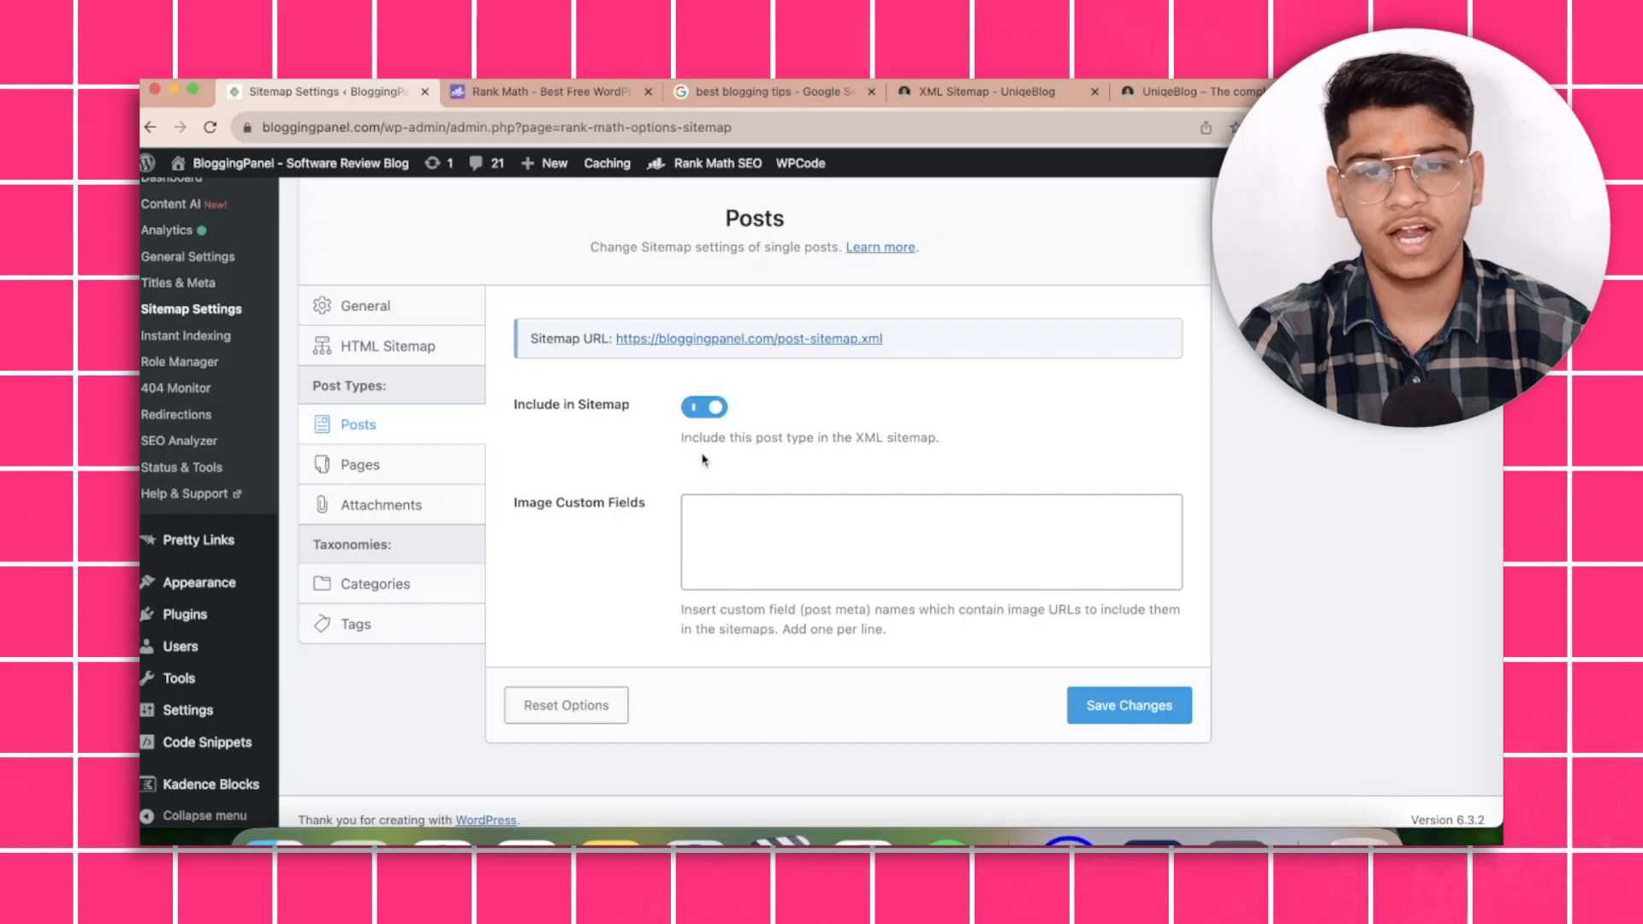
{"action": "left_click", "coordinate": [402, 465]}
{"action": "left_click", "coordinate": [325, 506]}
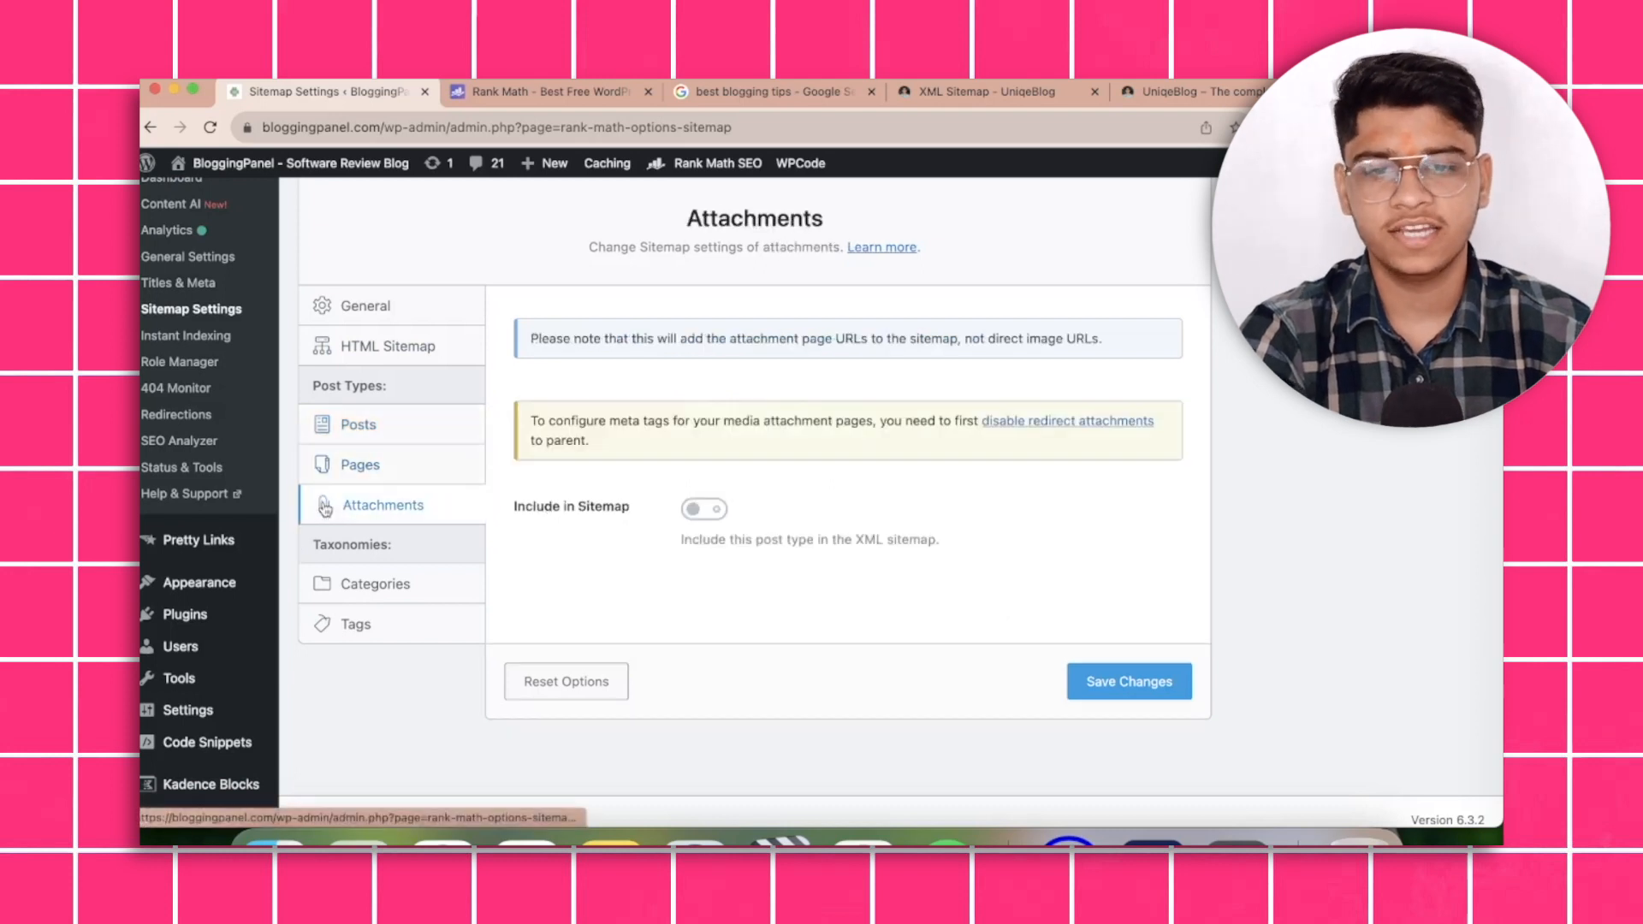
Examine the sitemap inclusion settings for the Categories and Tags taxonomies.
{"action": "left_click", "coordinate": [404, 607]}
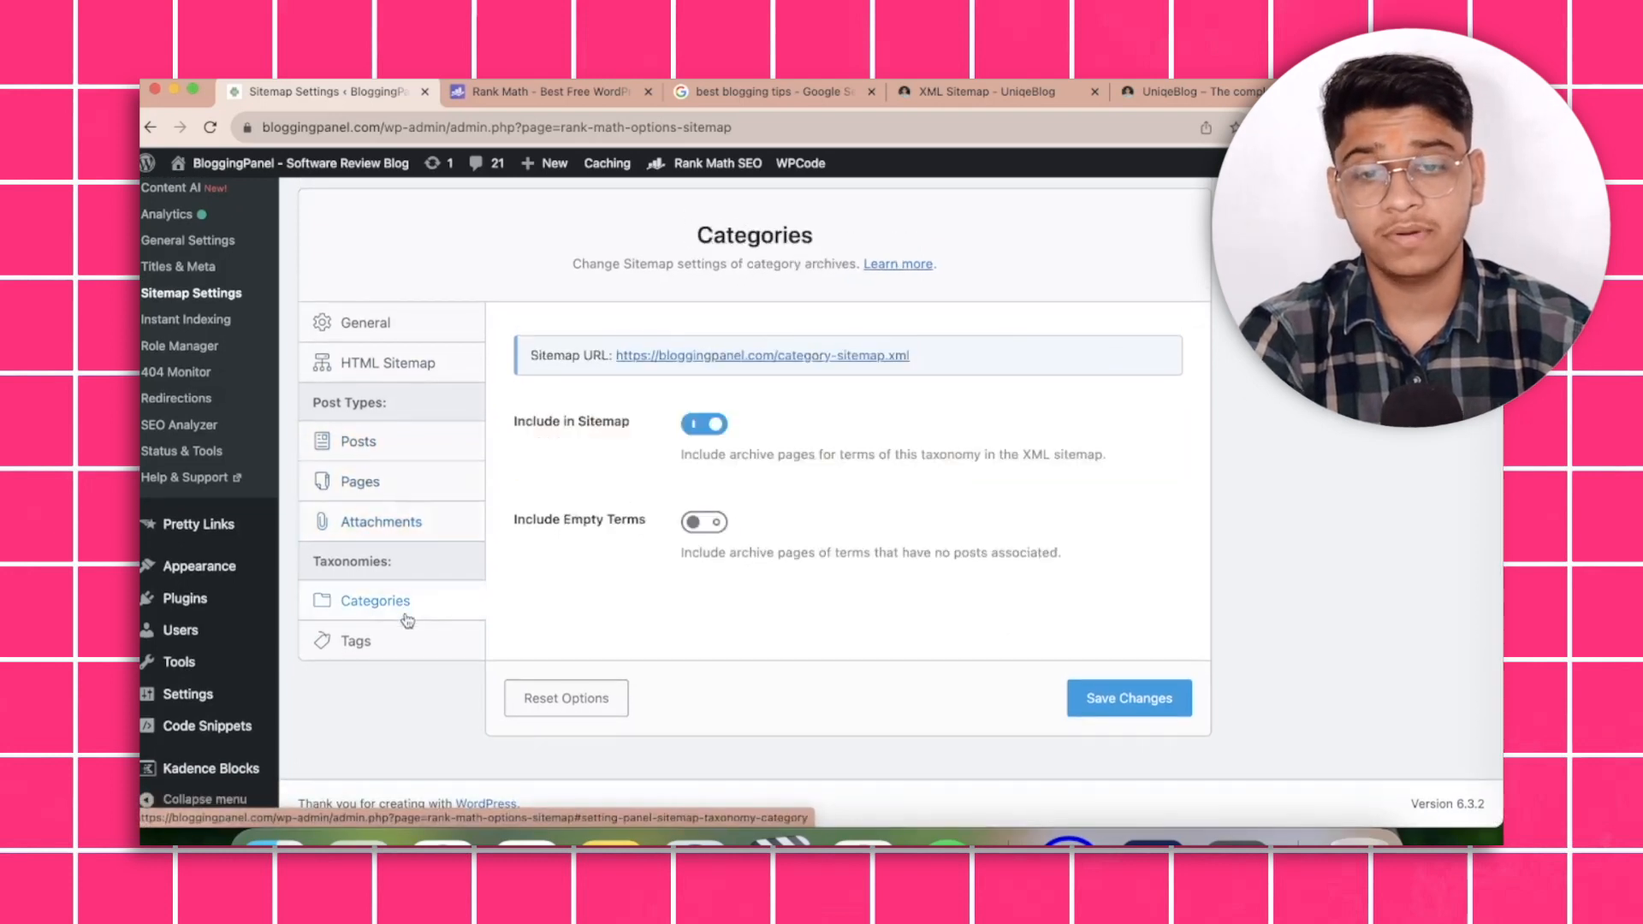
{"action": "left_click", "coordinate": [411, 639]}
{"action": "left_click", "coordinate": [408, 604]}
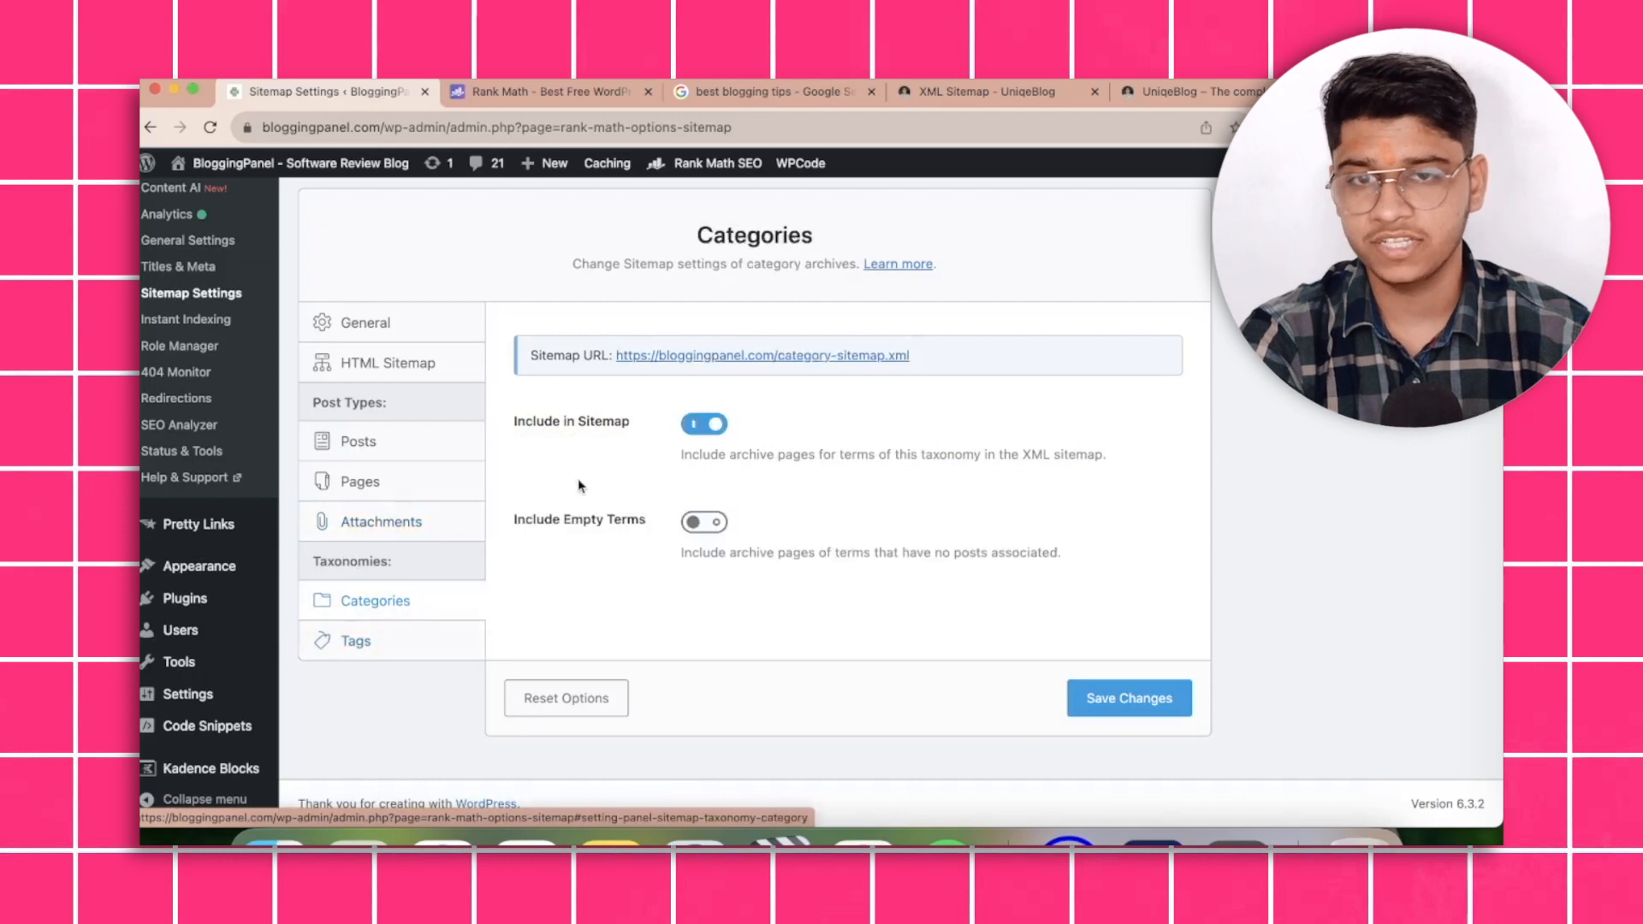
{"action": "left_click", "coordinate": [518, 92]}
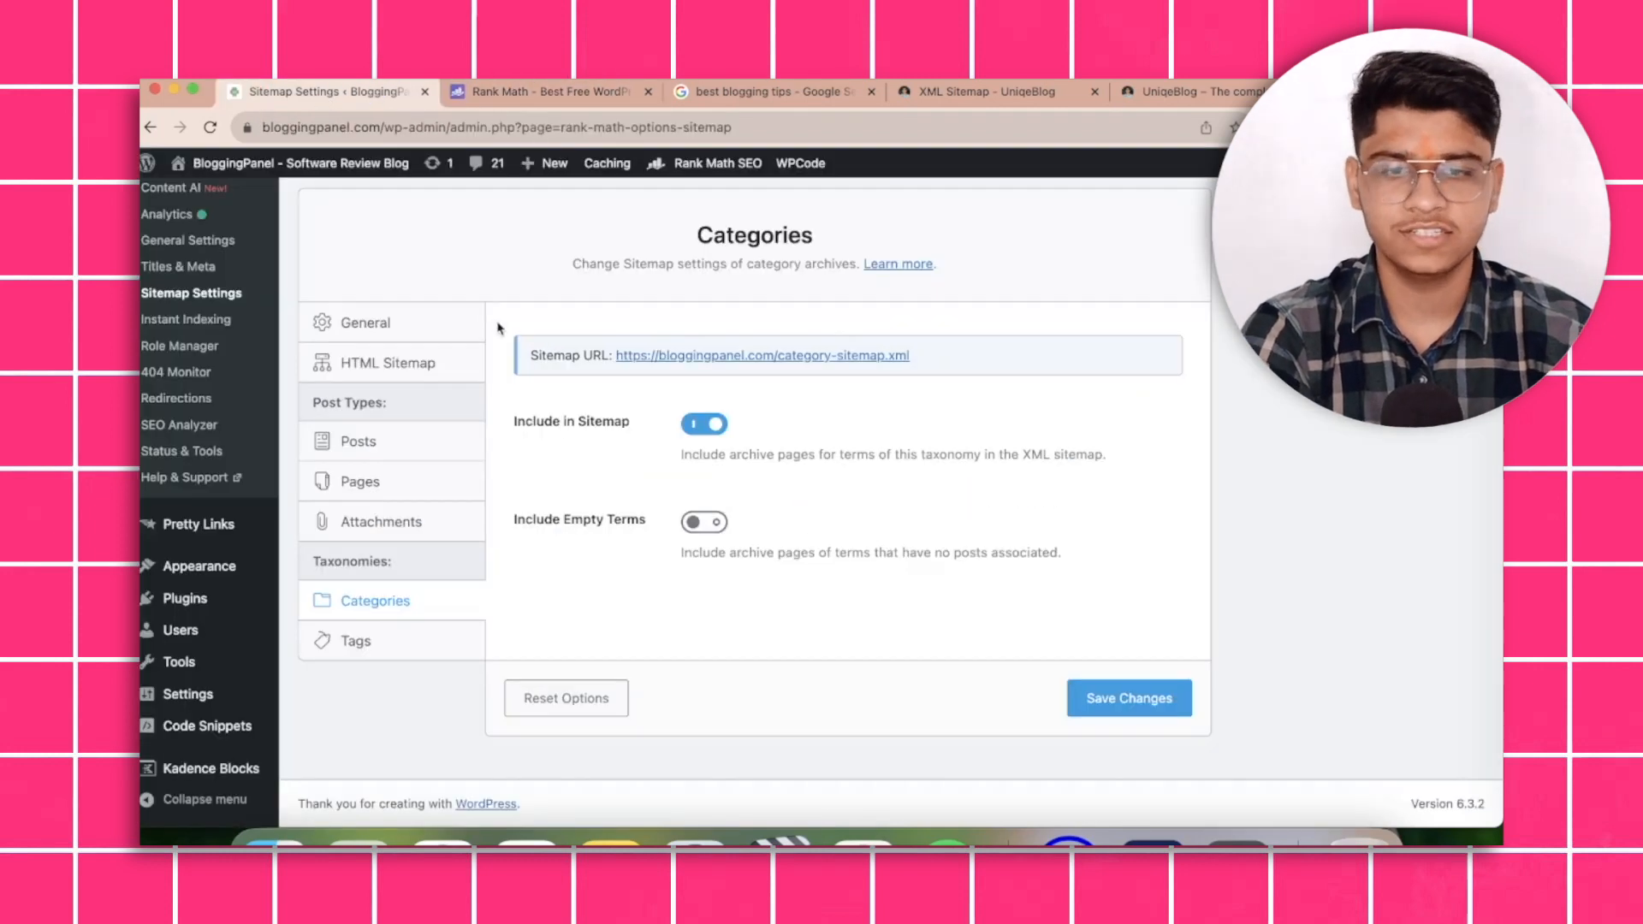
{"action": "left_click", "coordinate": [430, 638]}
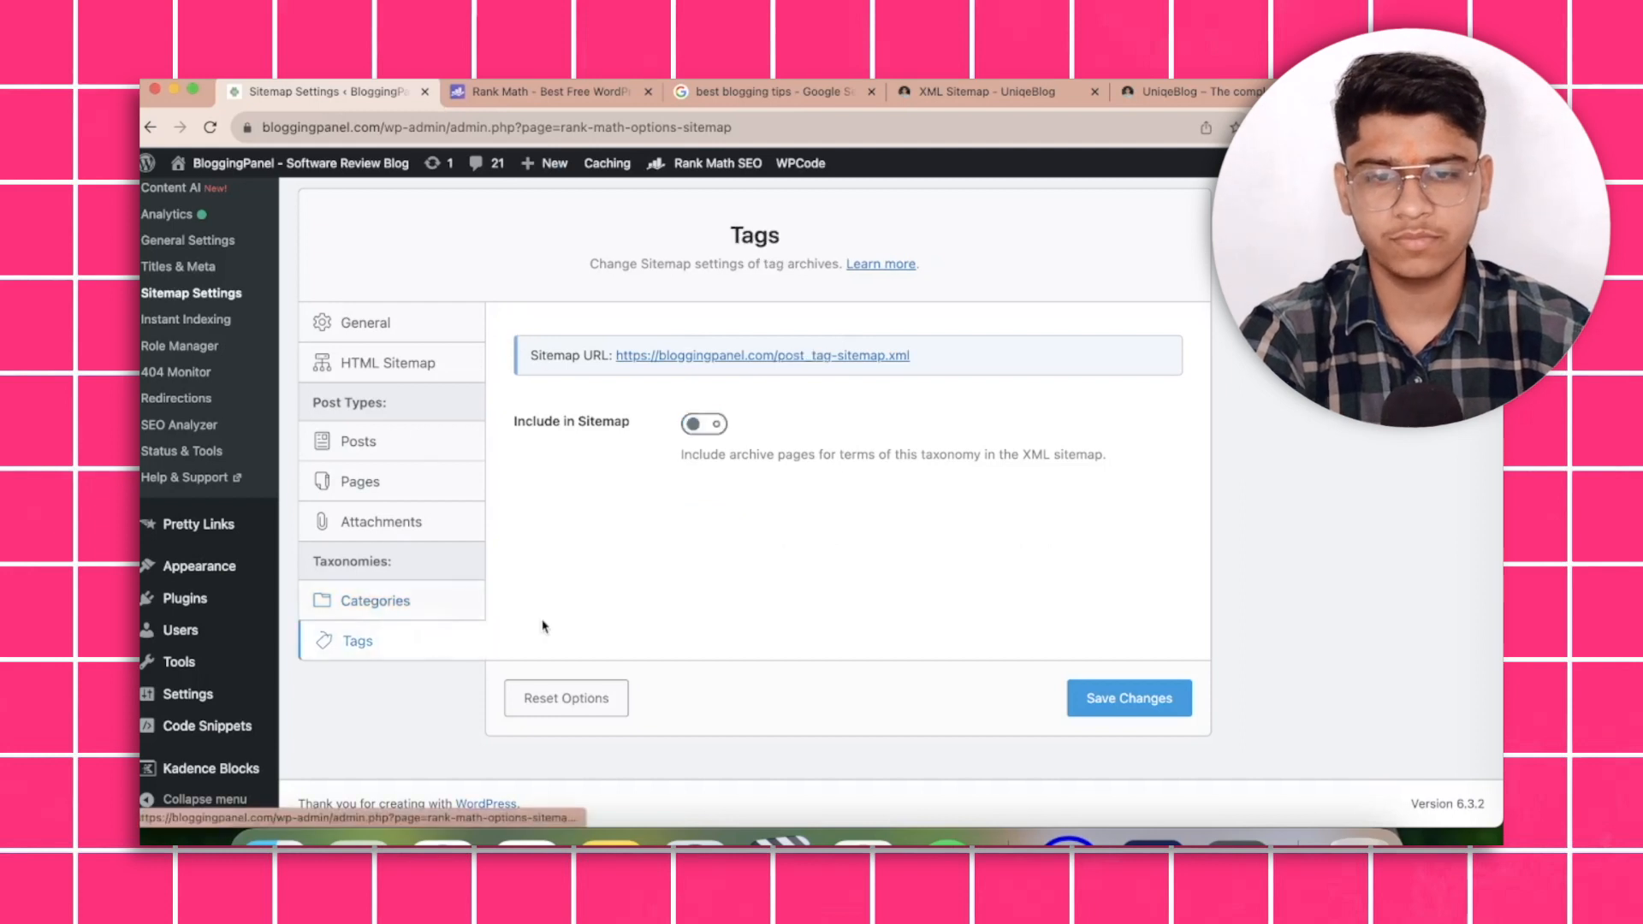
Recheck the sitemap sections from categories back through attachments, pages, posts and HTML Sitemap to the general options.
{"action": "left_click", "coordinate": [455, 610]}
{"action": "left_click", "coordinate": [452, 523]}
{"action": "left_click", "coordinate": [441, 483]}
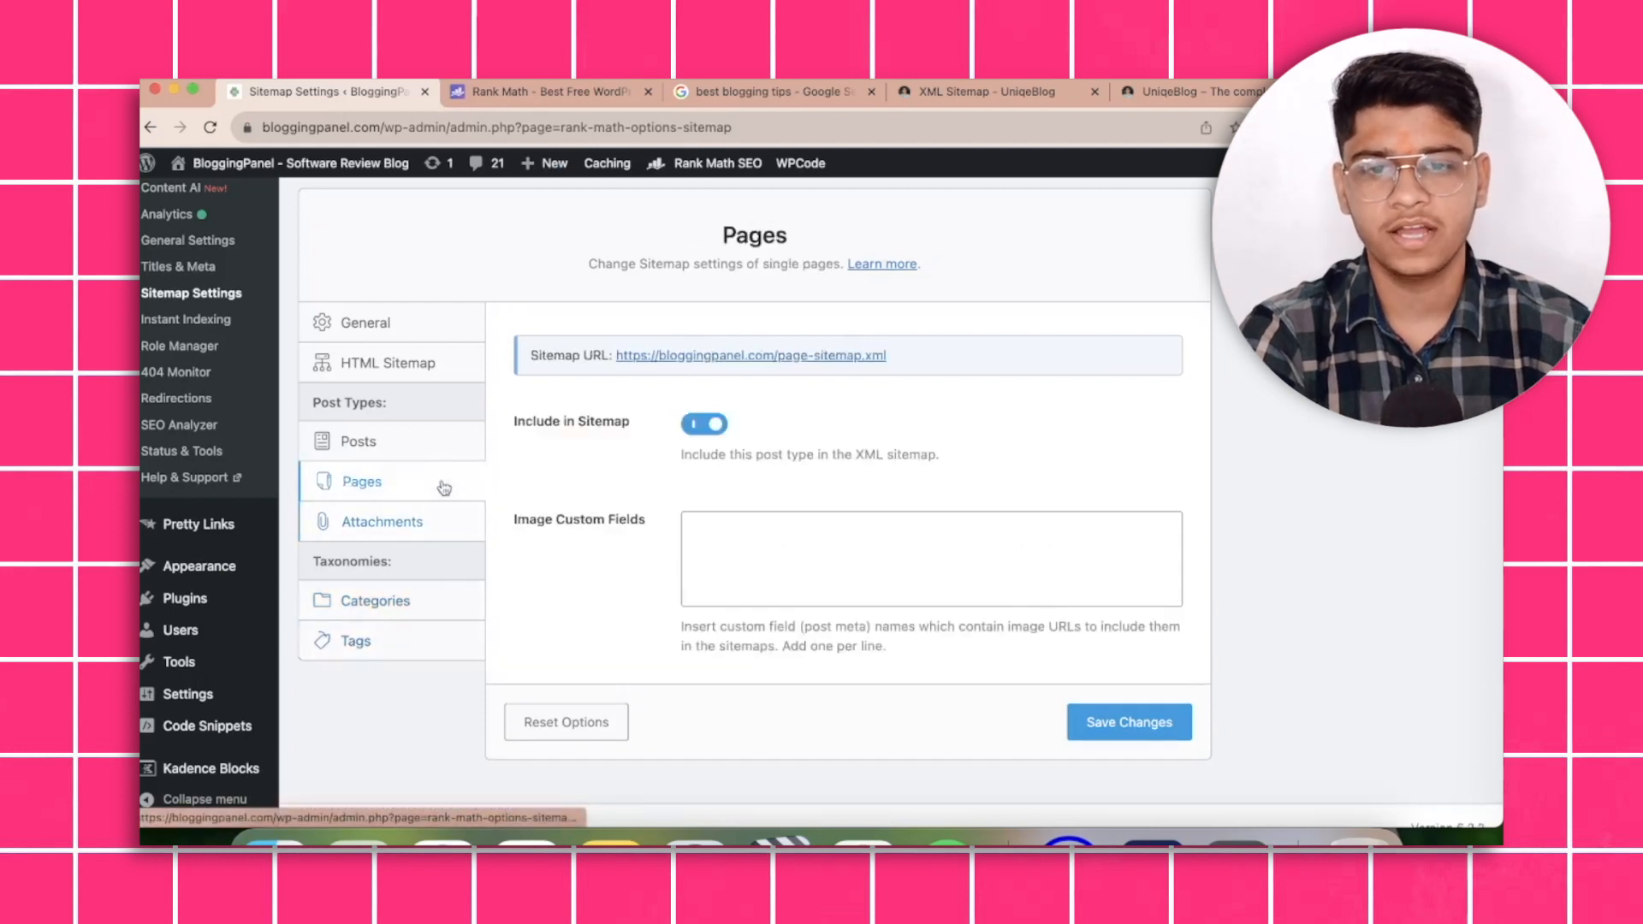
{"action": "left_click", "coordinate": [432, 442]}
{"action": "left_click", "coordinate": [432, 360]}
{"action": "left_click", "coordinate": [414, 320]}
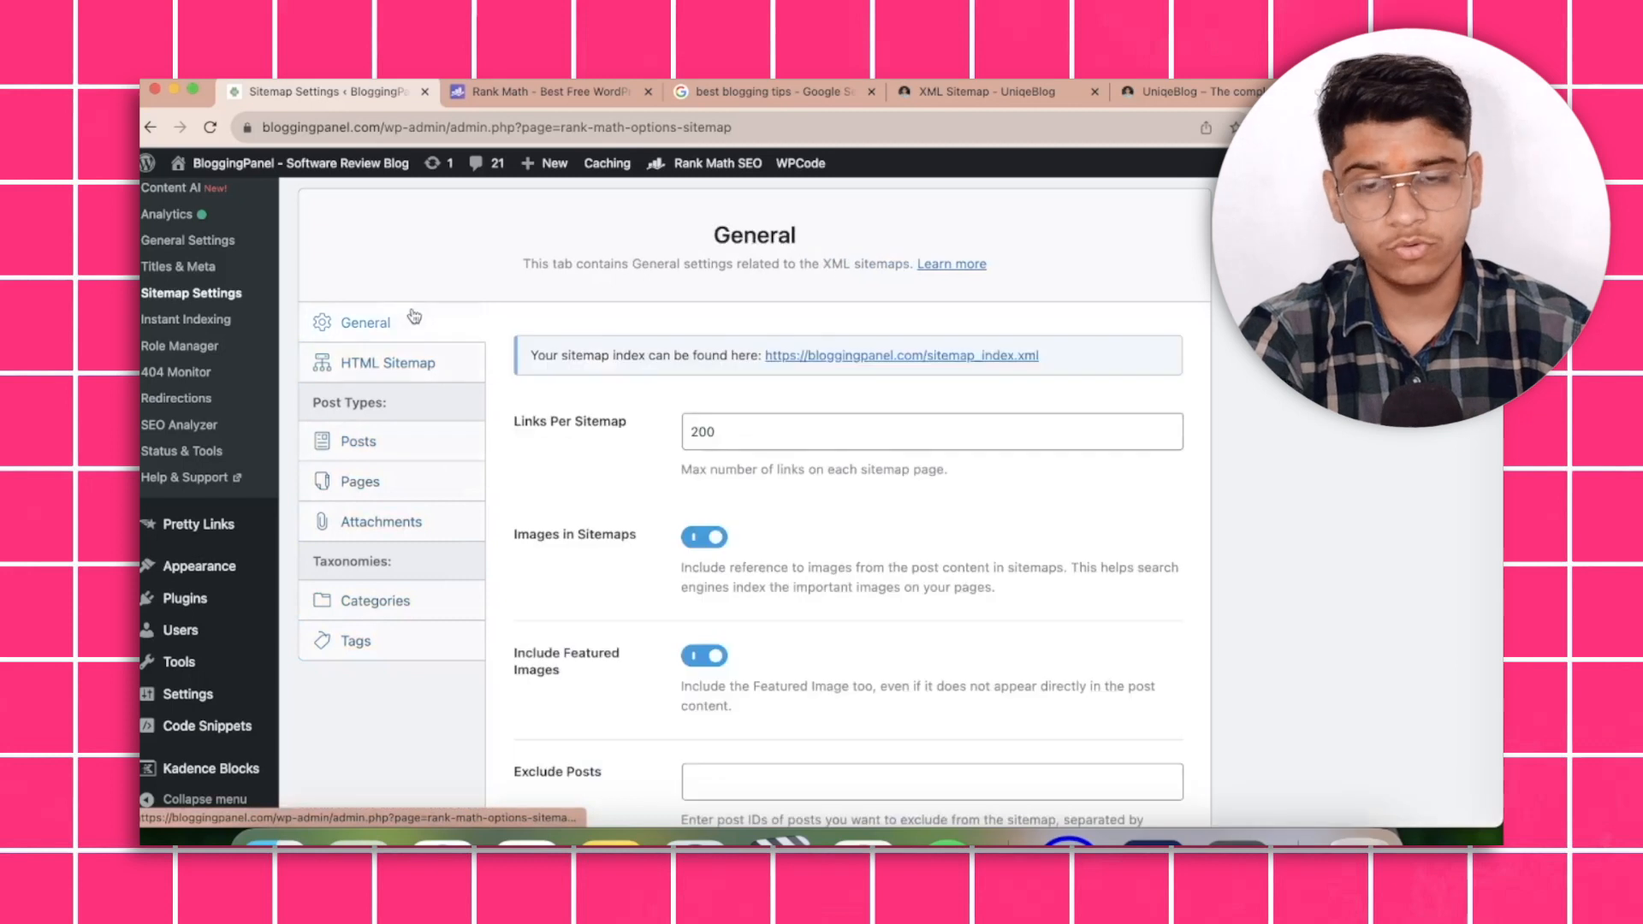
{"action": "scroll", "coordinate": [646, 569], "scroll_direction": "down", "scroll_amount": 5}
{"action": "scroll", "coordinate": [642, 584], "scroll_direction": "up", "scroll_amount": 8}
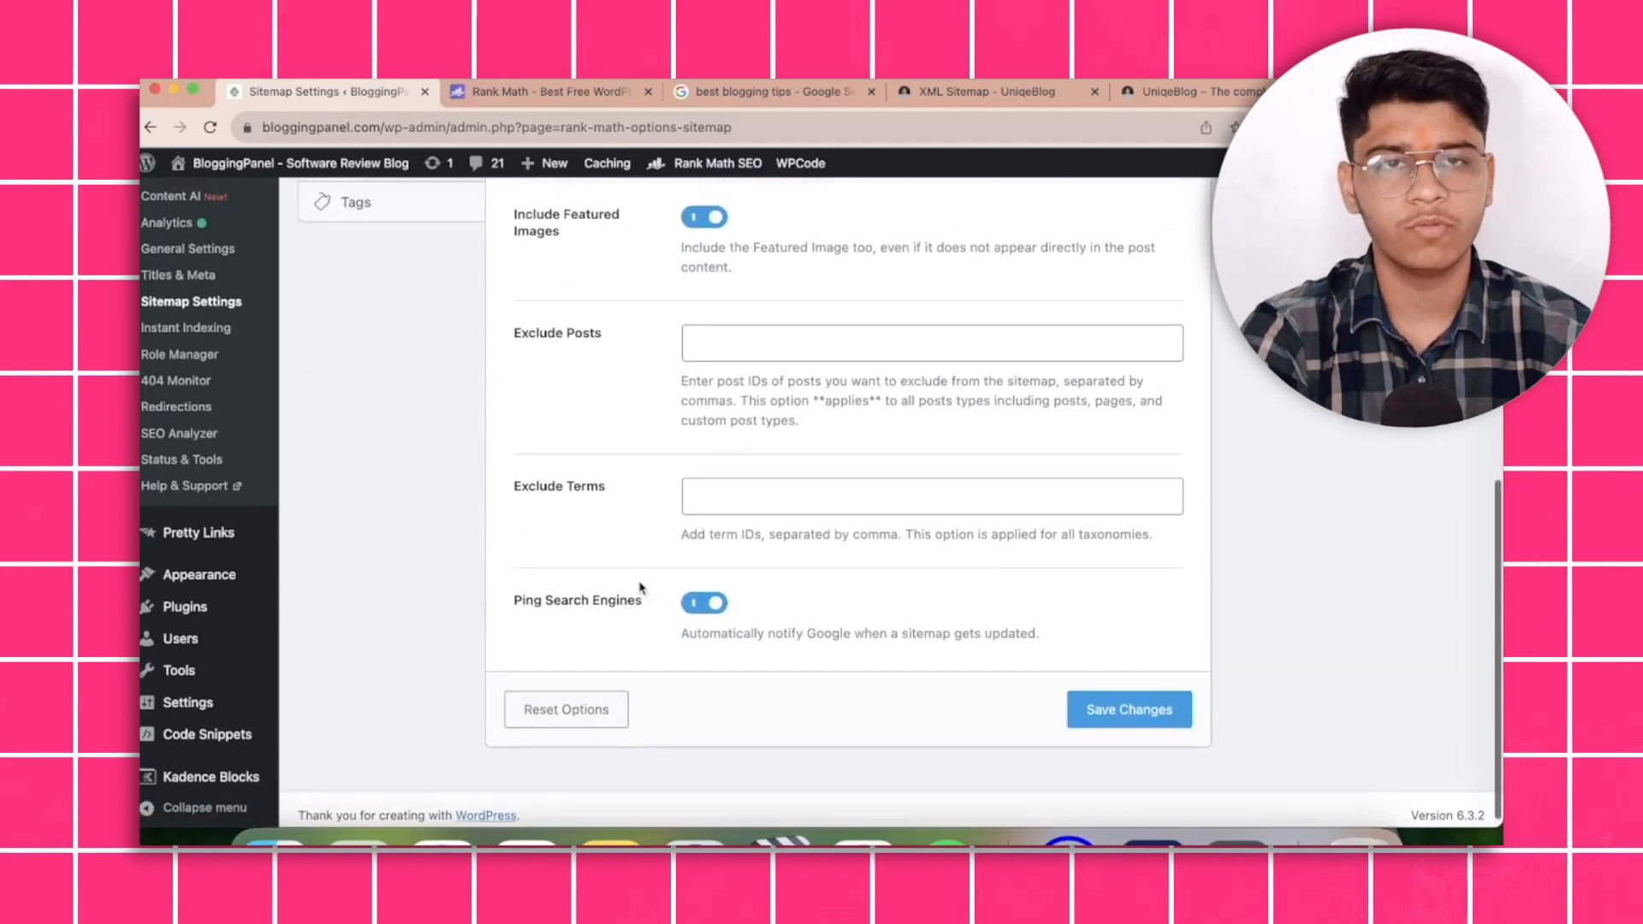
Open the Instant Indexing page and inspect the field for submitting URLs to the IndexNow API.
{"action": "left_click", "coordinate": [161, 567]}
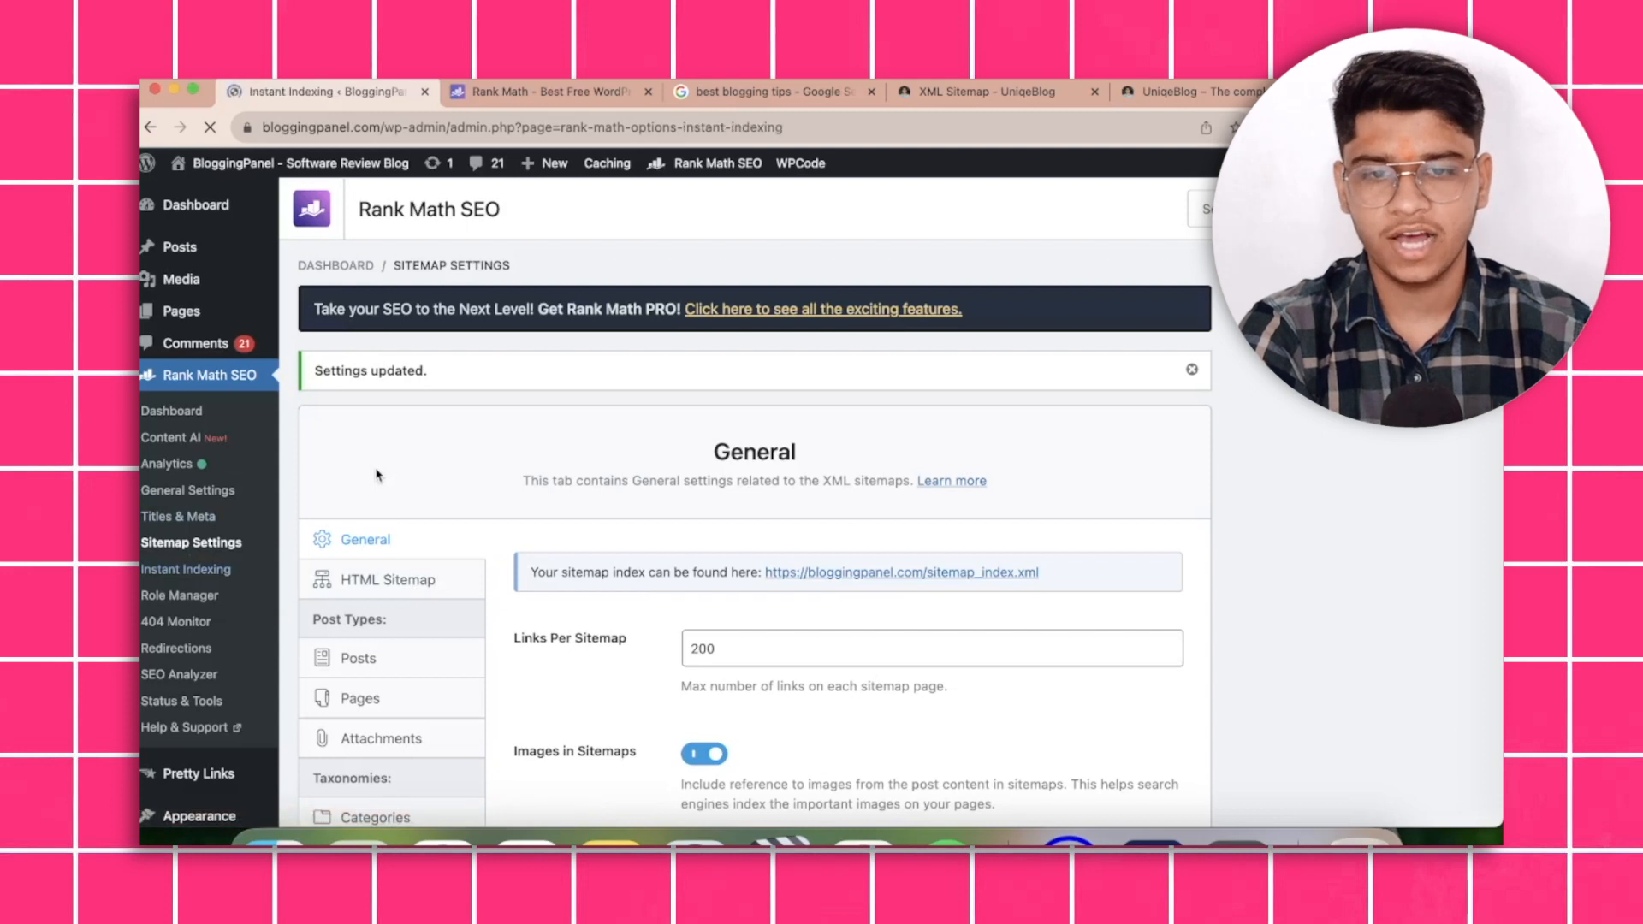
{"action": "scroll", "coordinate": [376, 475], "scroll_direction": "down", "scroll_amount": 2}
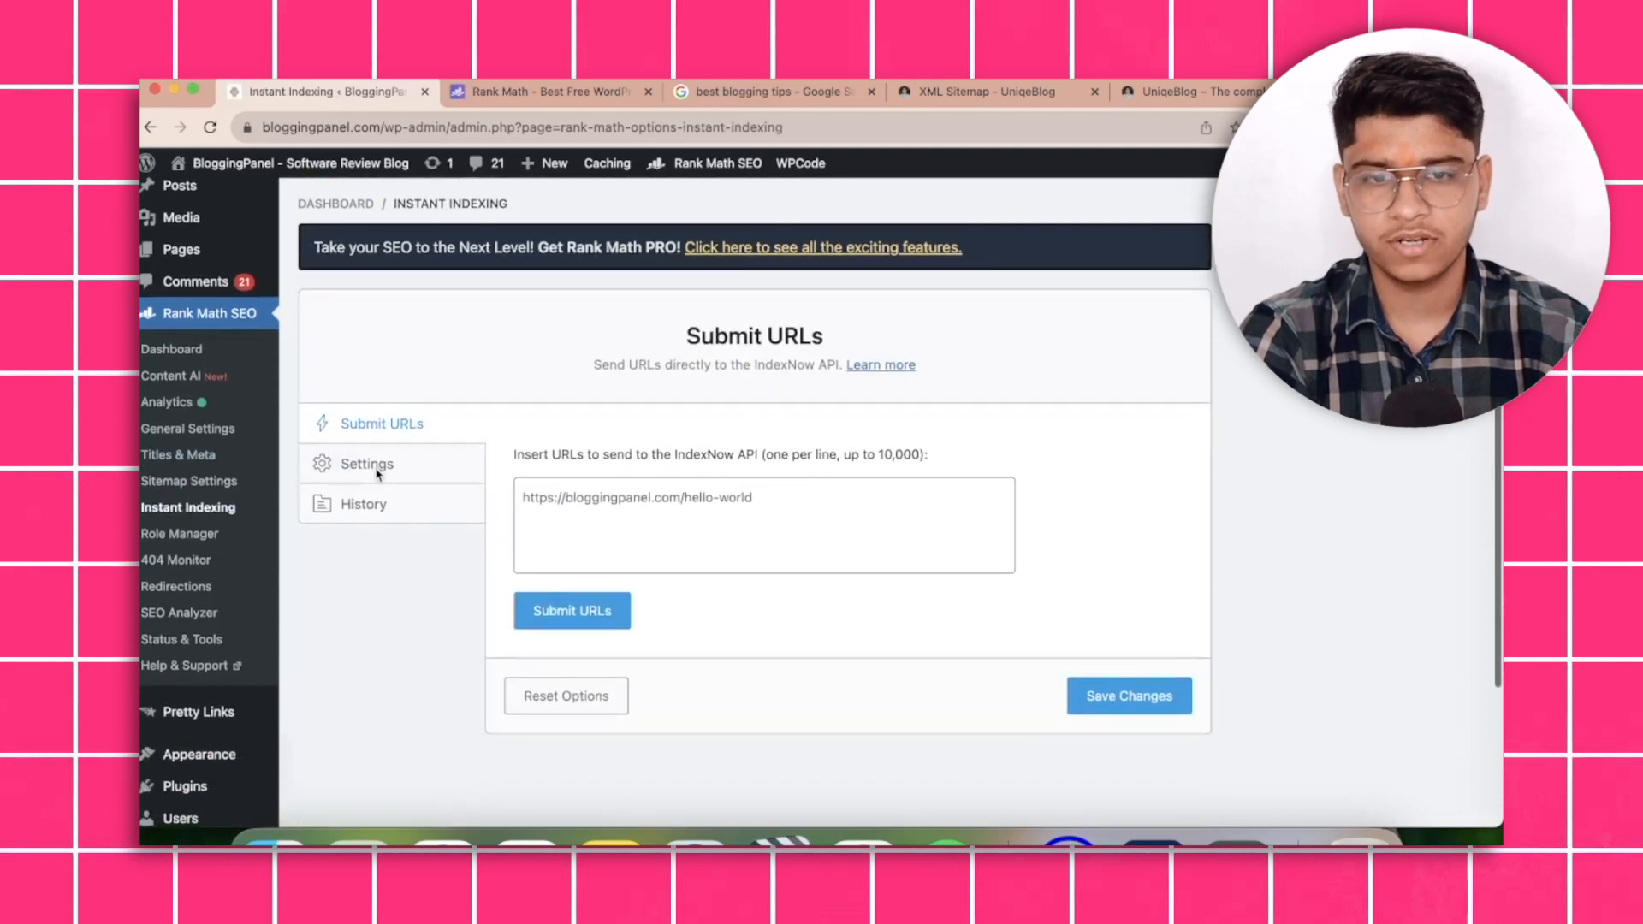
{"action": "scroll", "coordinate": [530, 466], "scroll_direction": "down", "scroll_amount": 2}
{"action": "left_click", "coordinate": [548, 468]}
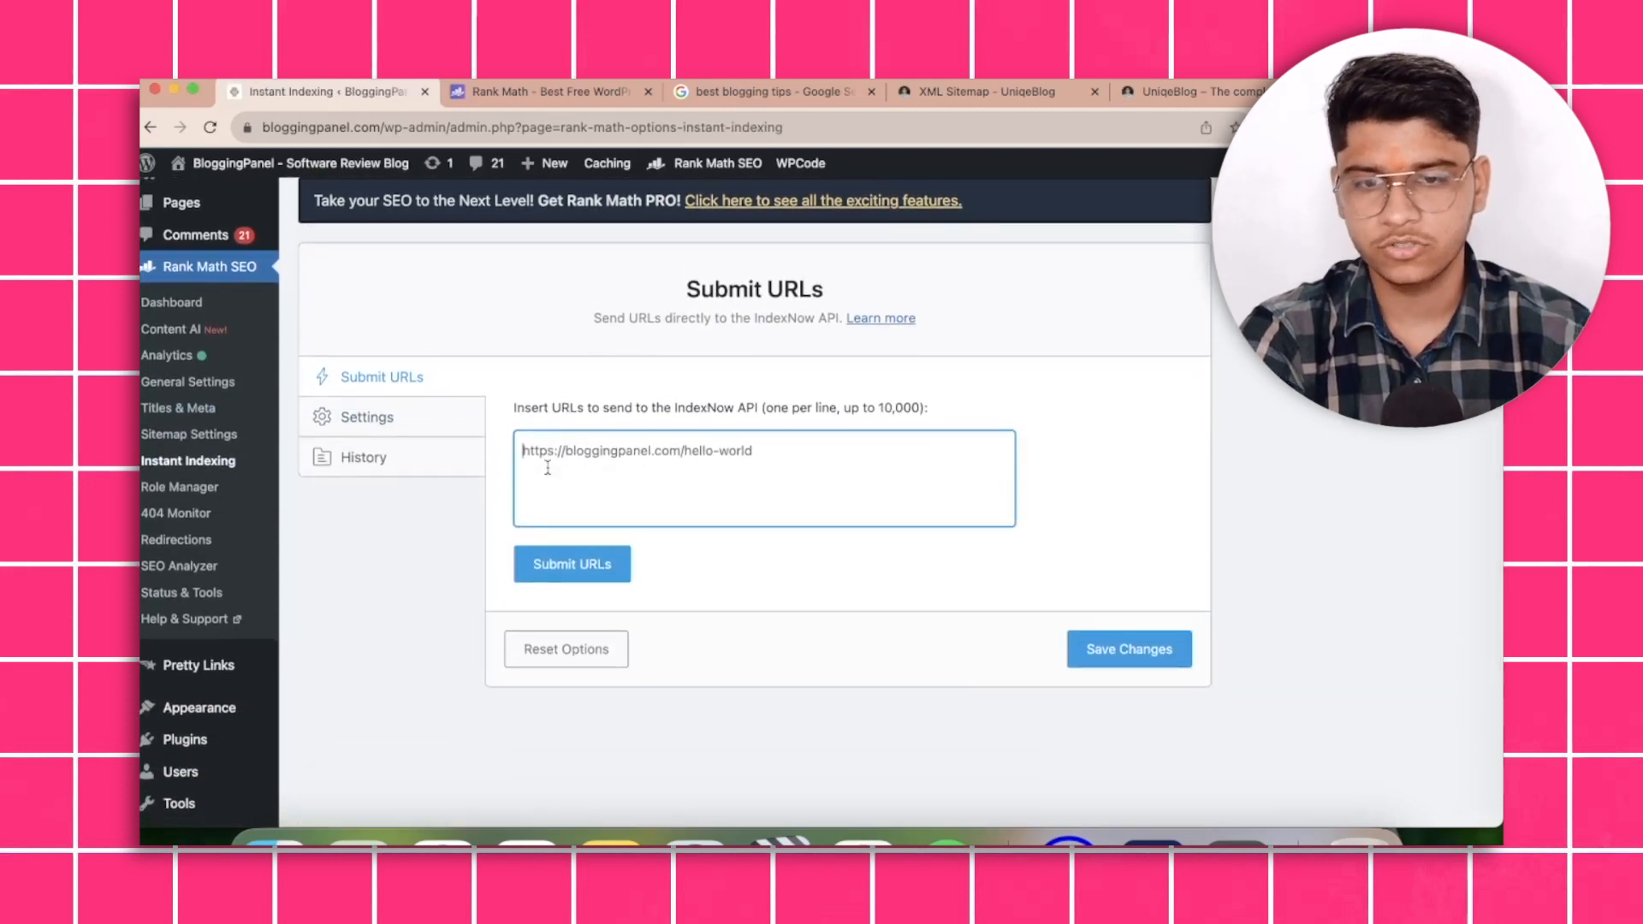
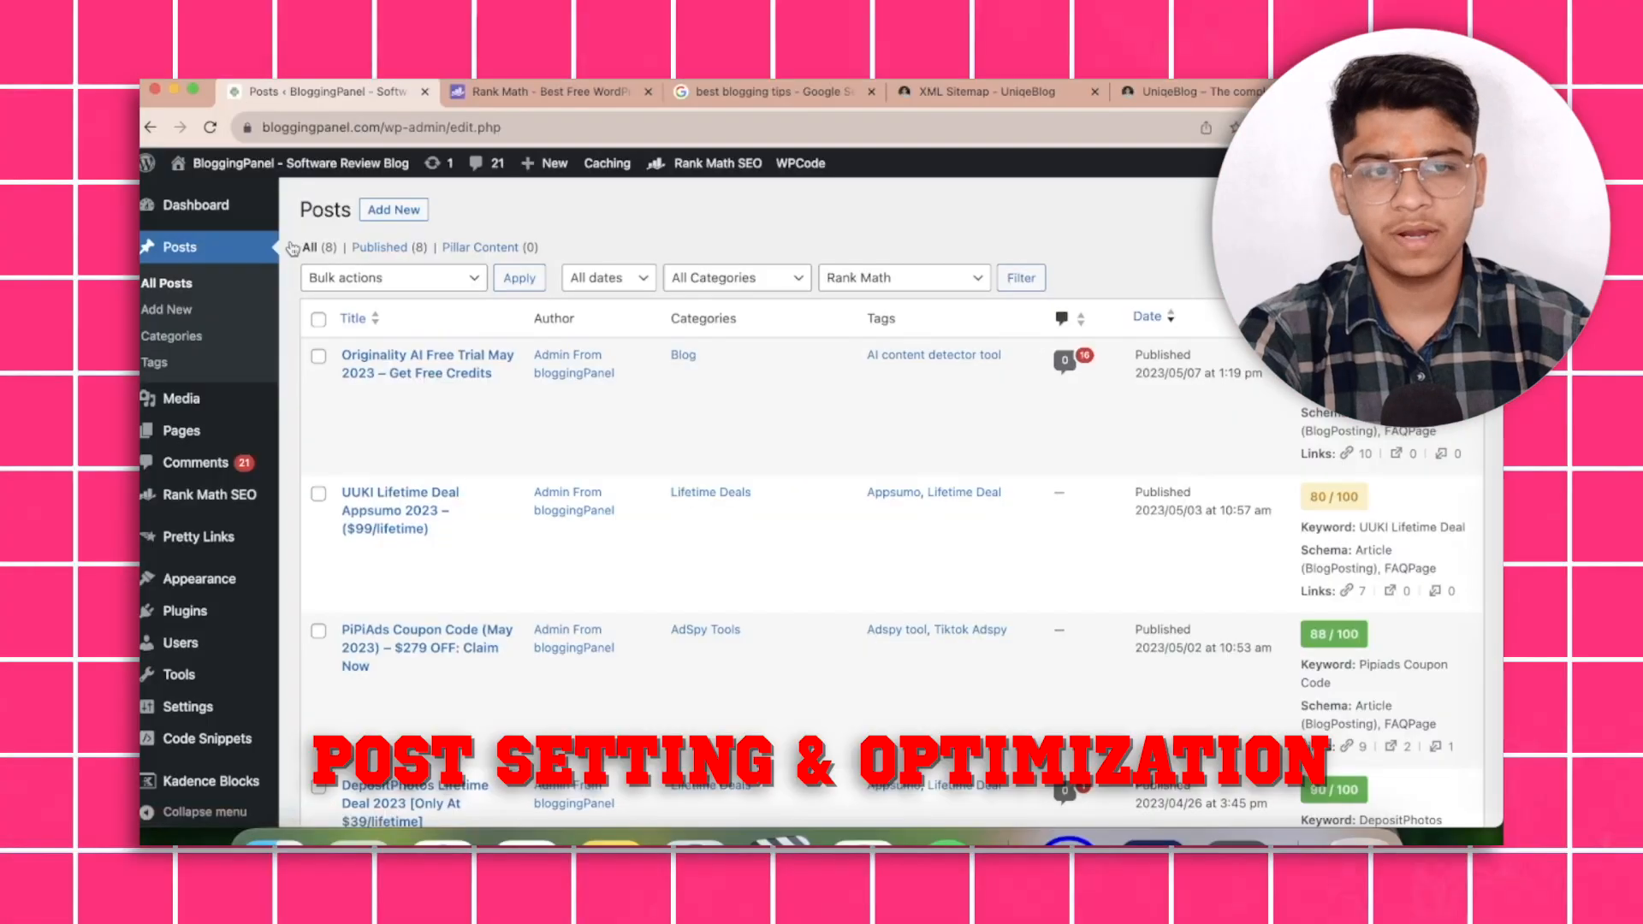
Open the post "Originality AI Free Trial May 2023 – Get Free Credits" from the posts list for editing.
{"action": "scroll", "coordinate": [451, 369], "scroll_direction": "down", "scroll_amount": 2}
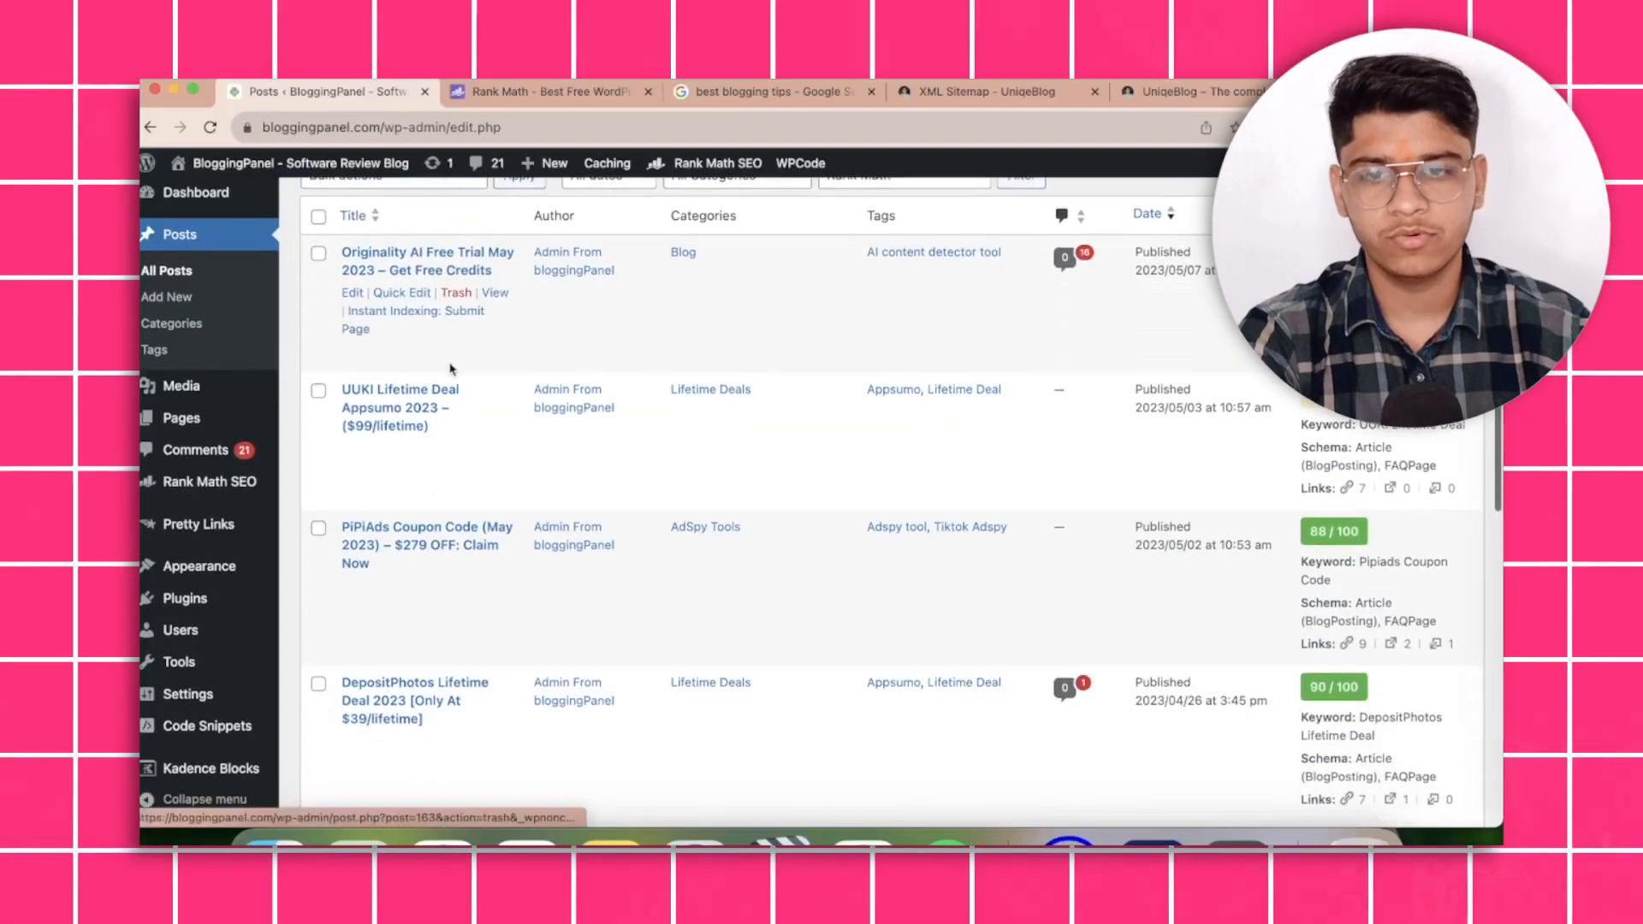
{"action": "left_click", "coordinate": [352, 350]}
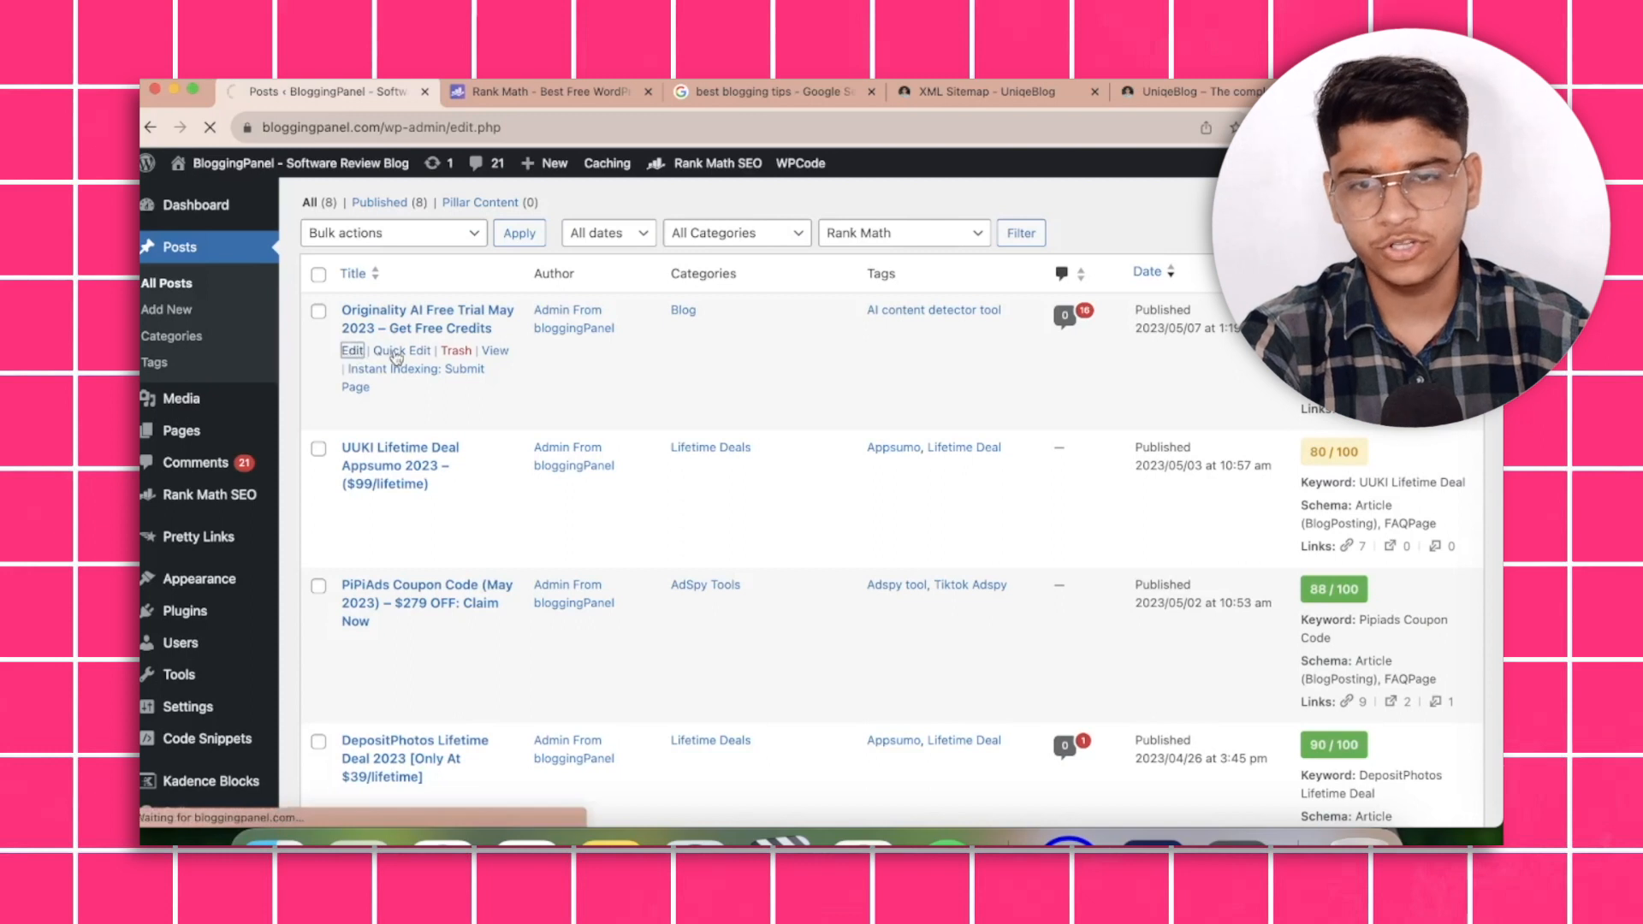
{"action": "scroll", "coordinate": [392, 356], "scroll_direction": "up", "scroll_amount": 1}
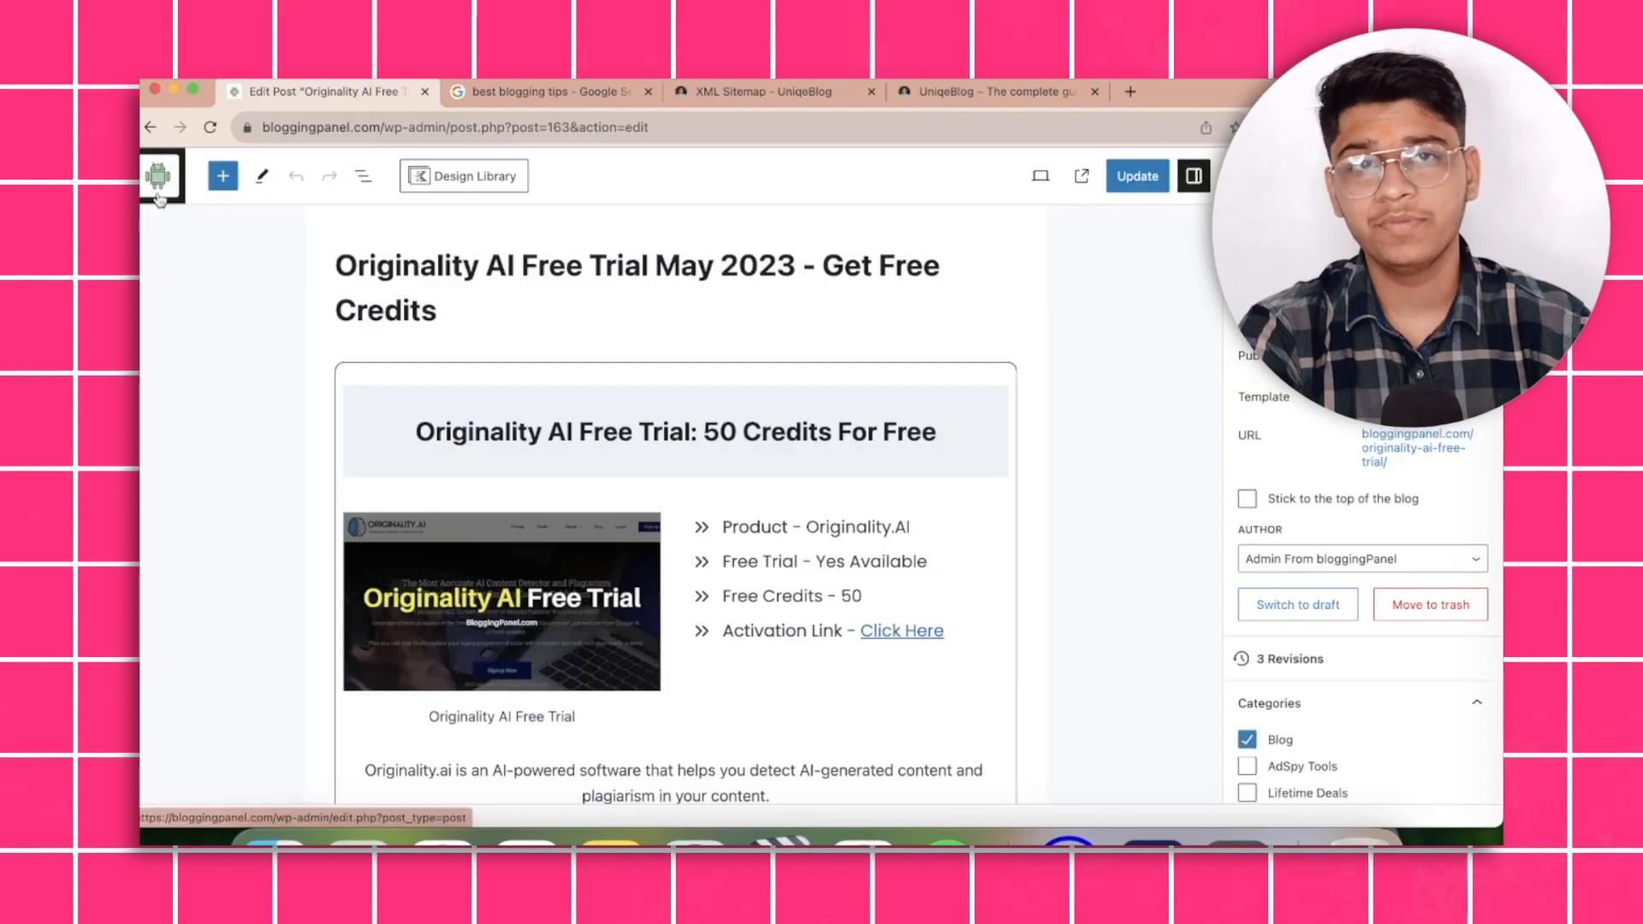
Open the posts list in a separate browser tab, start a new post there, and return to the Originality AI post.
{"action": "right_click", "coordinate": [157, 180]}
{"action": "left_click", "coordinate": [180, 201]}
{"action": "left_click_drag", "start_coordinate": [447, 82], "coordinate": [298, 82]}
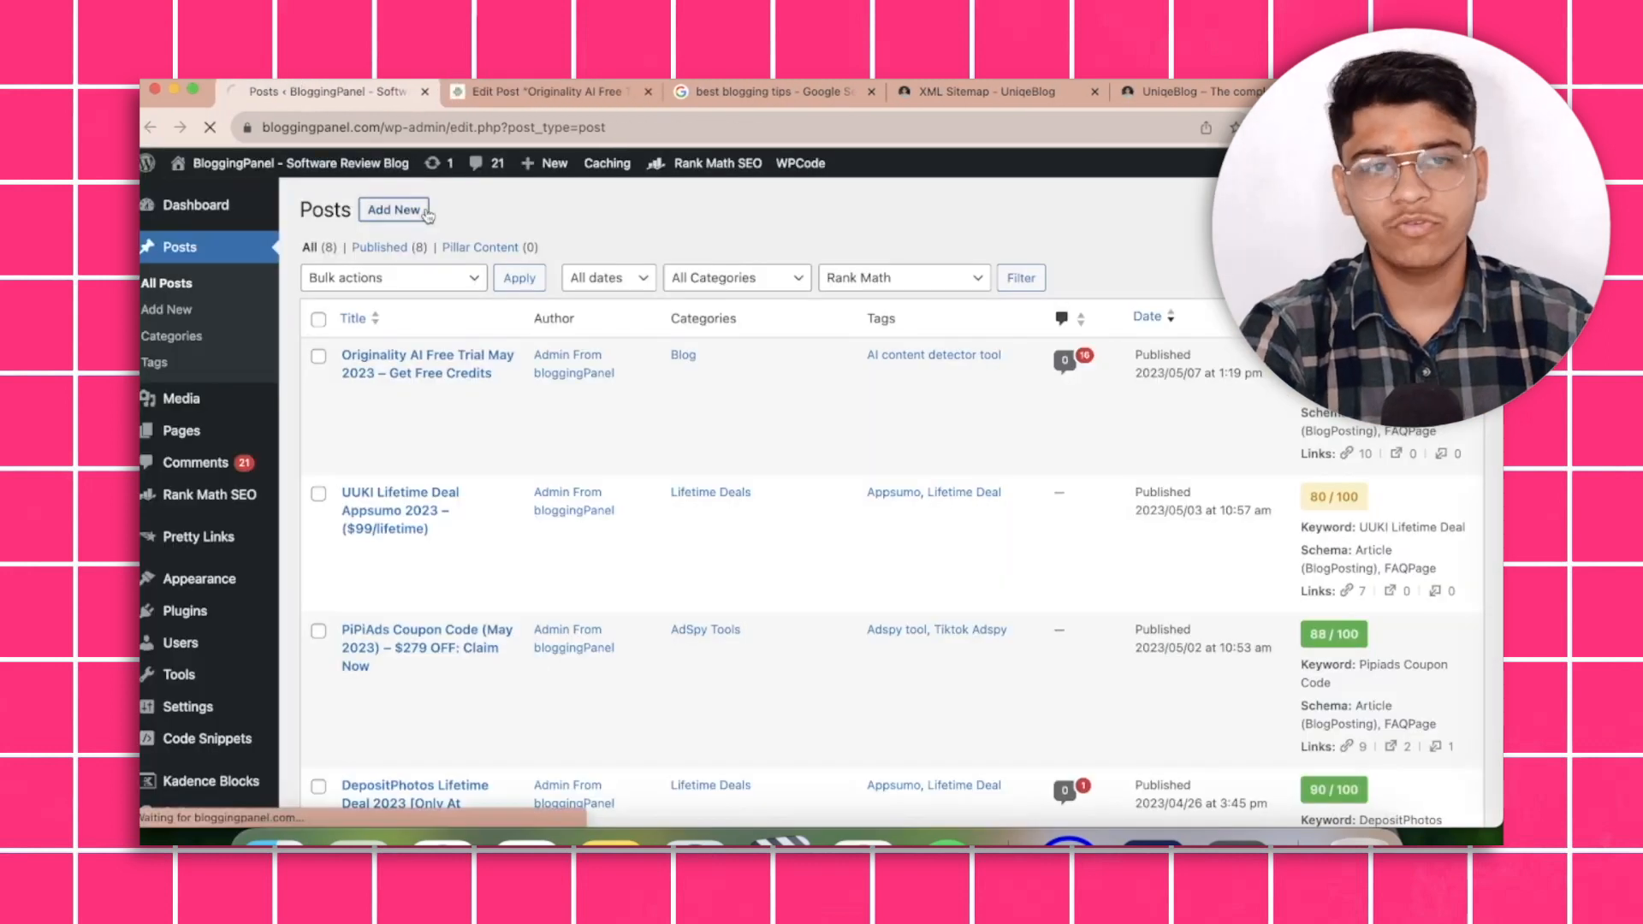
{"action": "left_click", "coordinate": [469, 91]}
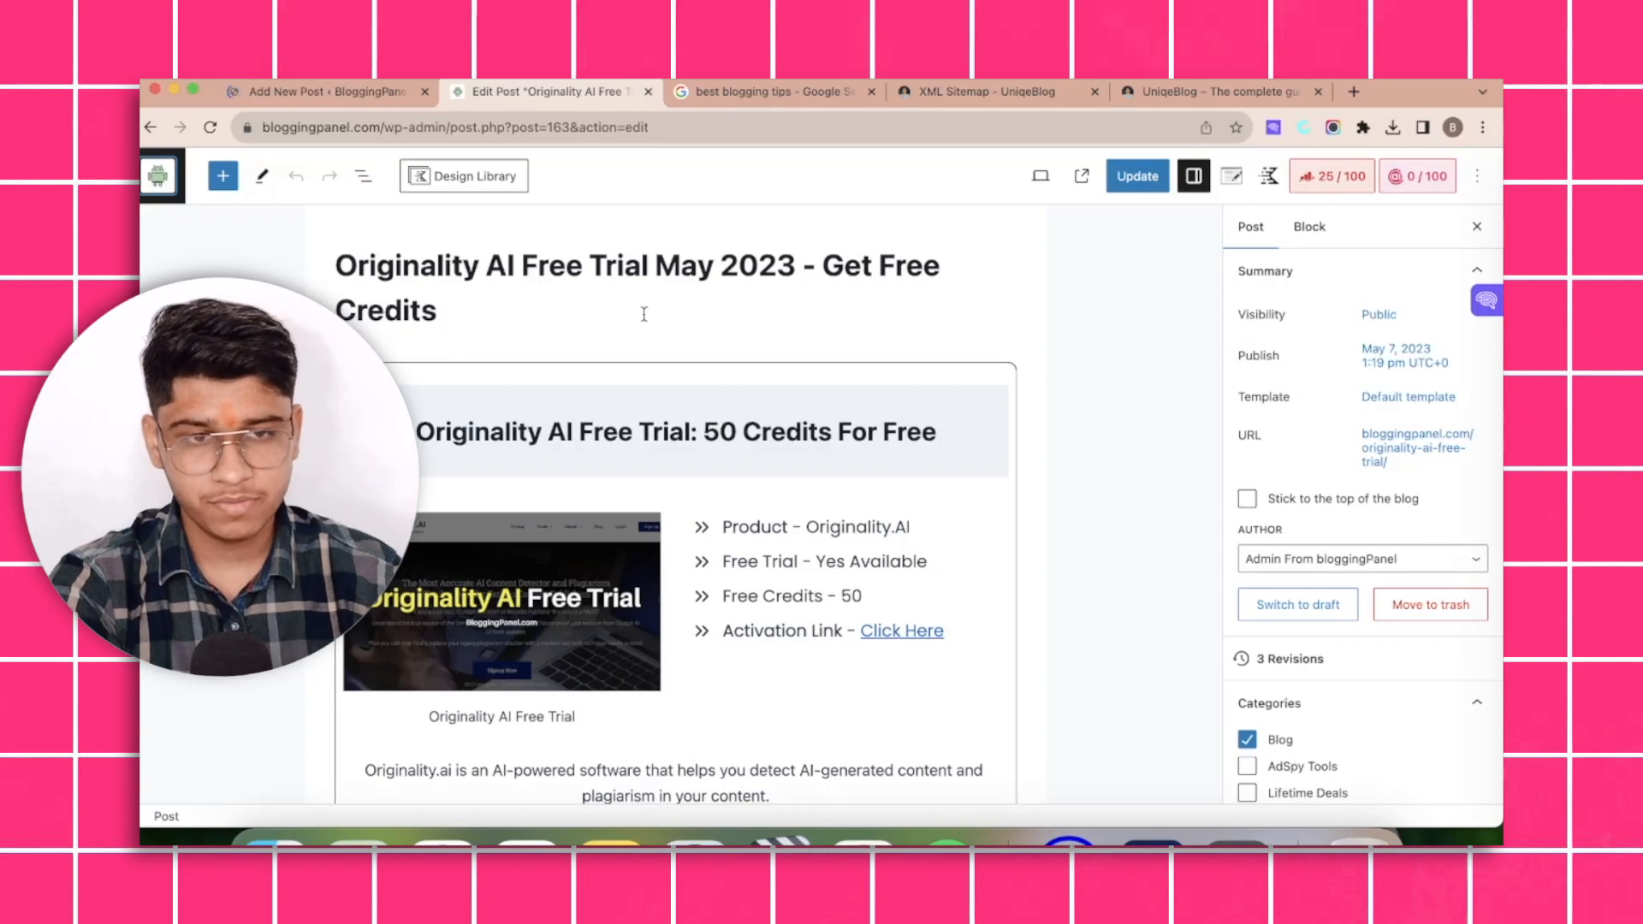
Open the Rank Math SEO settings of the Originality AI post and look through their general section.
{"action": "scroll", "coordinate": [1129, 250], "scroll_direction": "down", "scroll_amount": 1}
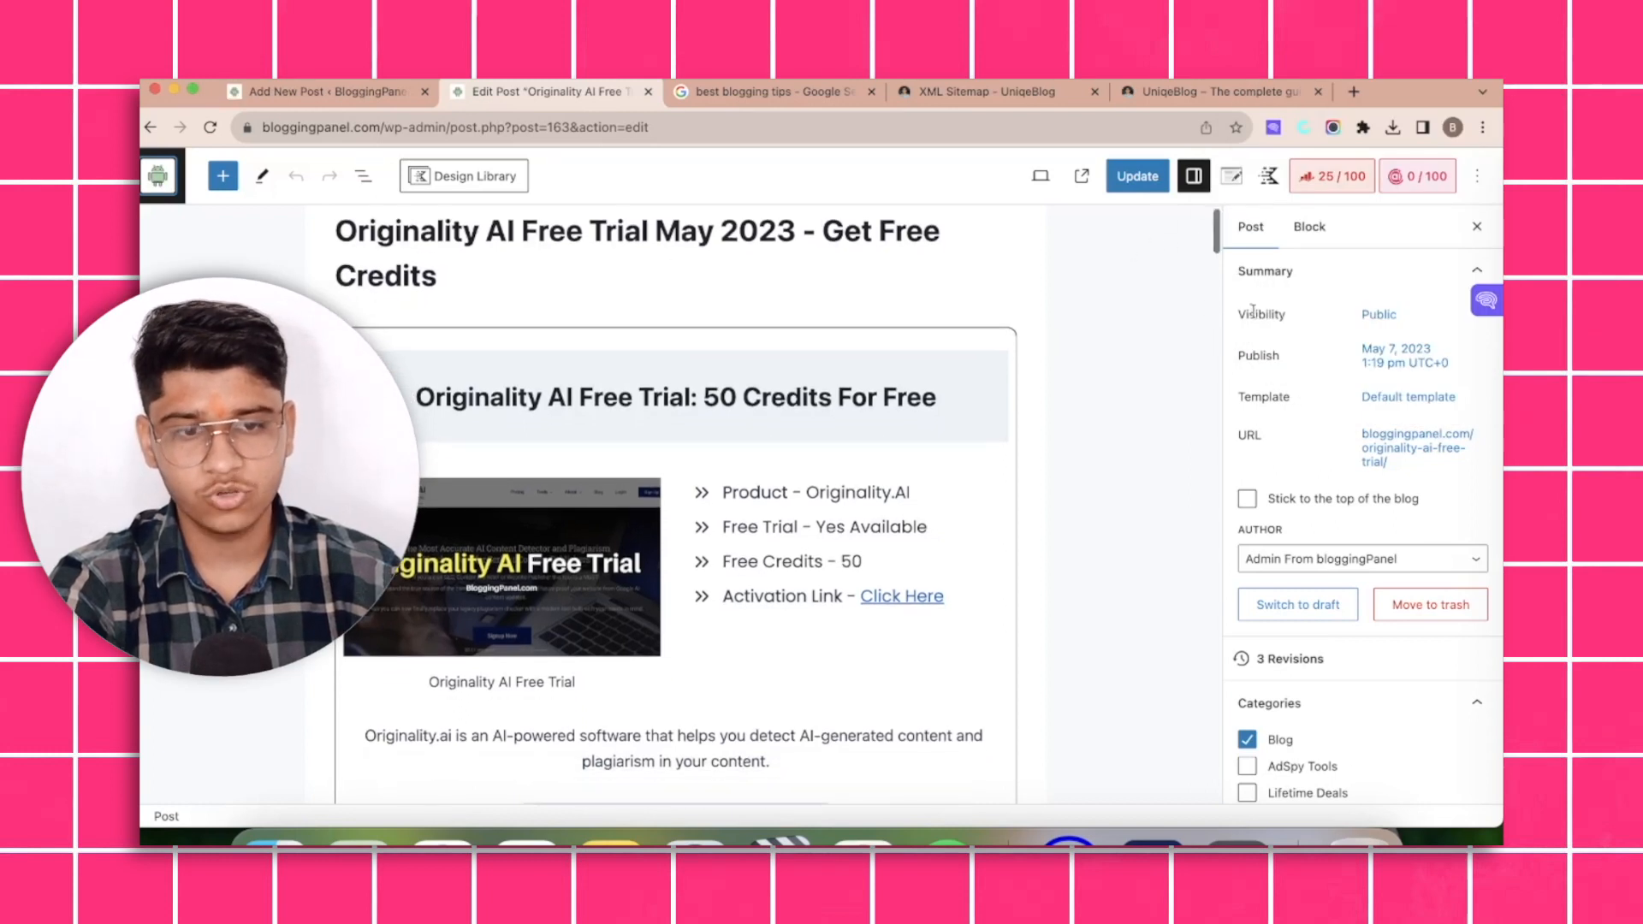
{"action": "left_click", "coordinate": [1304, 183]}
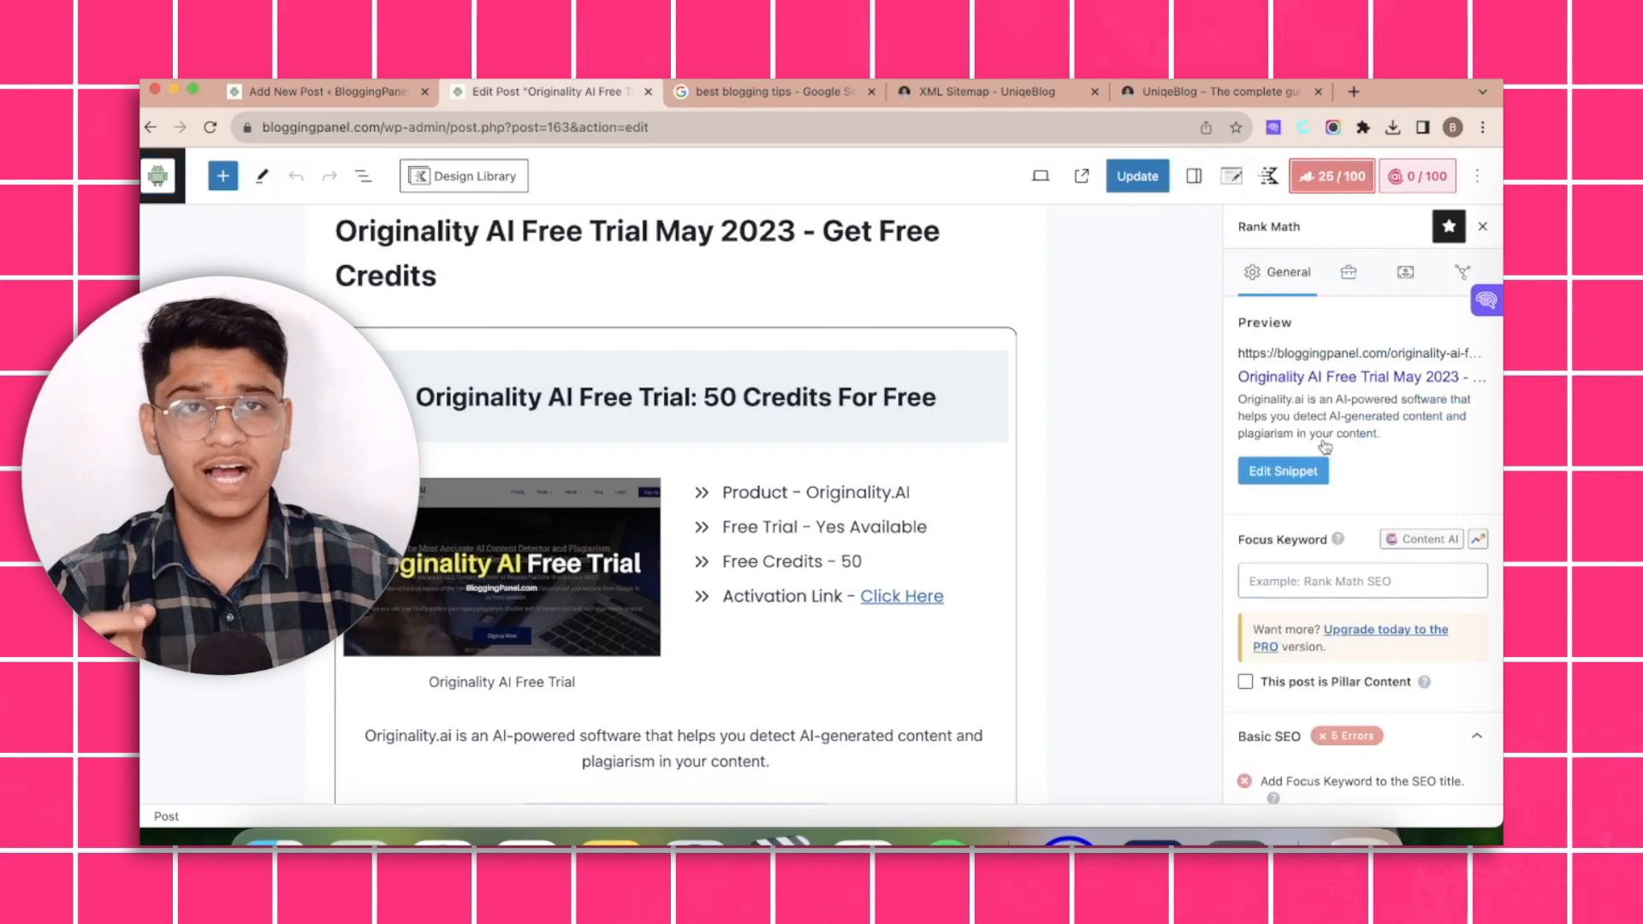
{"action": "scroll", "coordinate": [1342, 384], "scroll_direction": "down", "scroll_amount": 4}
{"action": "scroll", "coordinate": [1324, 445], "scroll_direction": "up", "scroll_amount": 4}
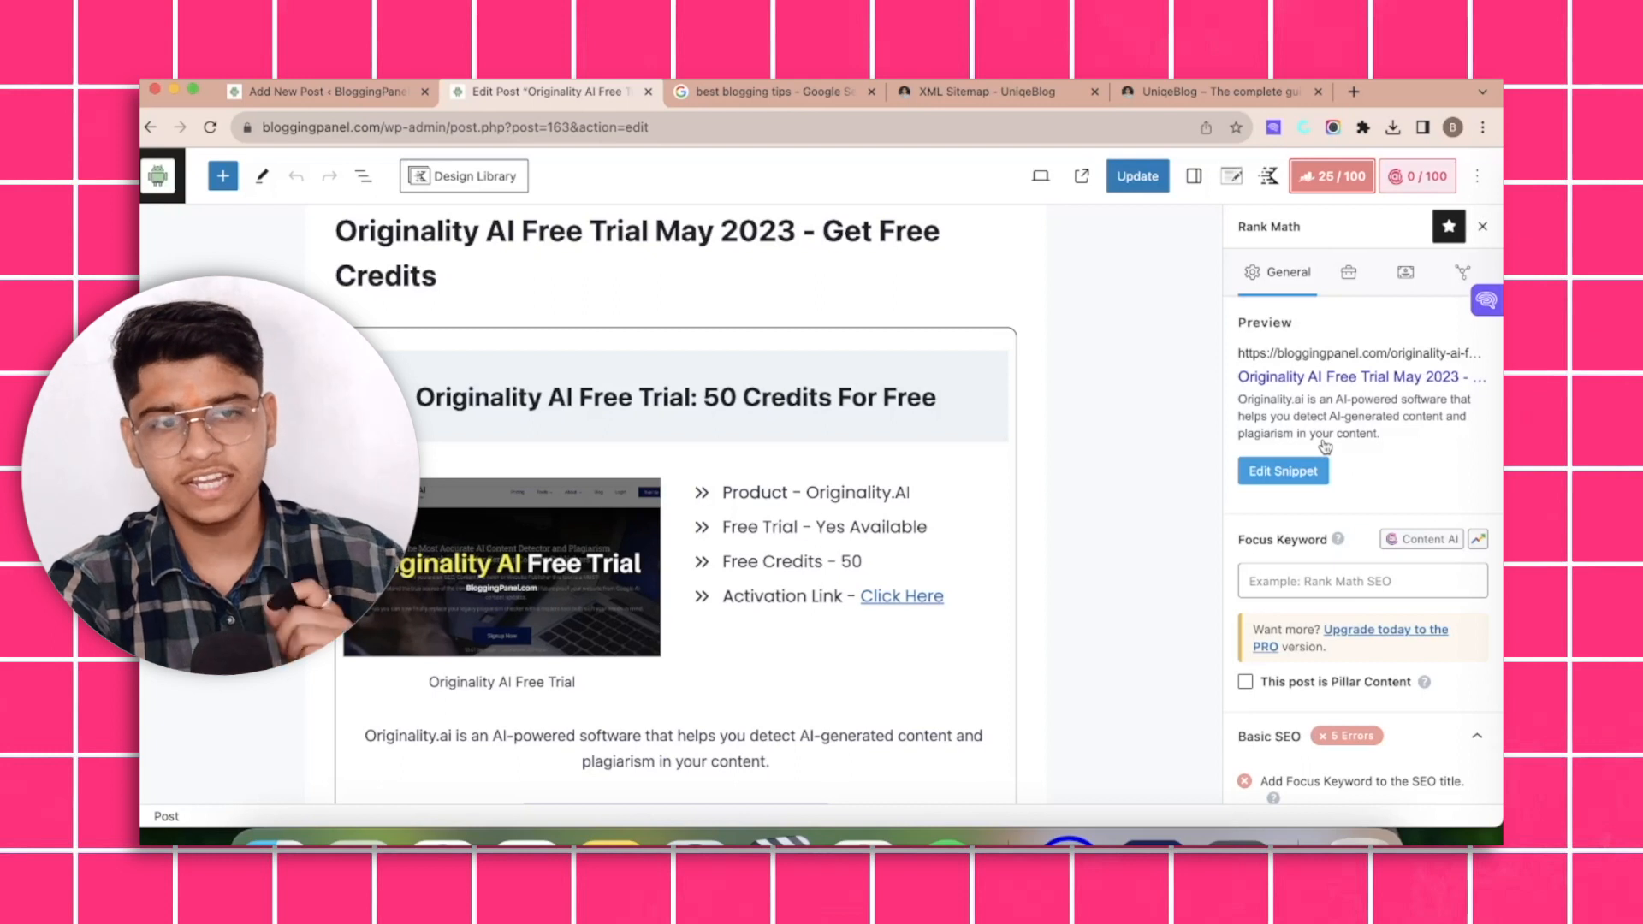
Copy "Originality AI Free Trial" from the post title and add it as the post's focus keyword.
{"action": "left_click", "coordinate": [1295, 590]}
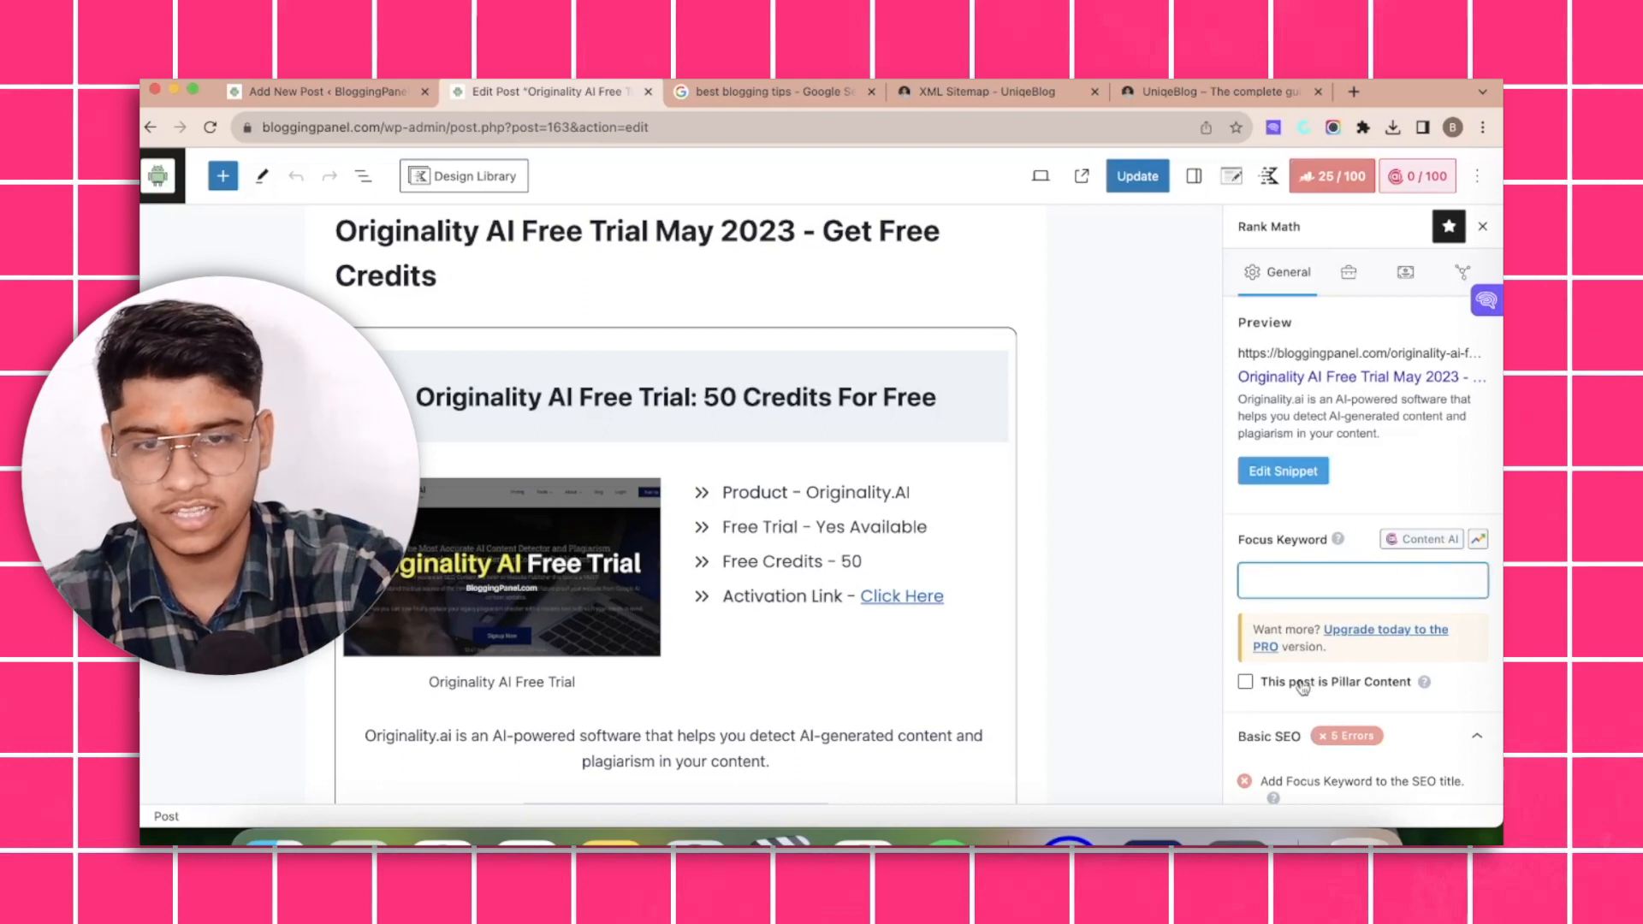
{"action": "left_click_drag", "start_coordinate": [335, 231], "coordinate": [649, 230]}
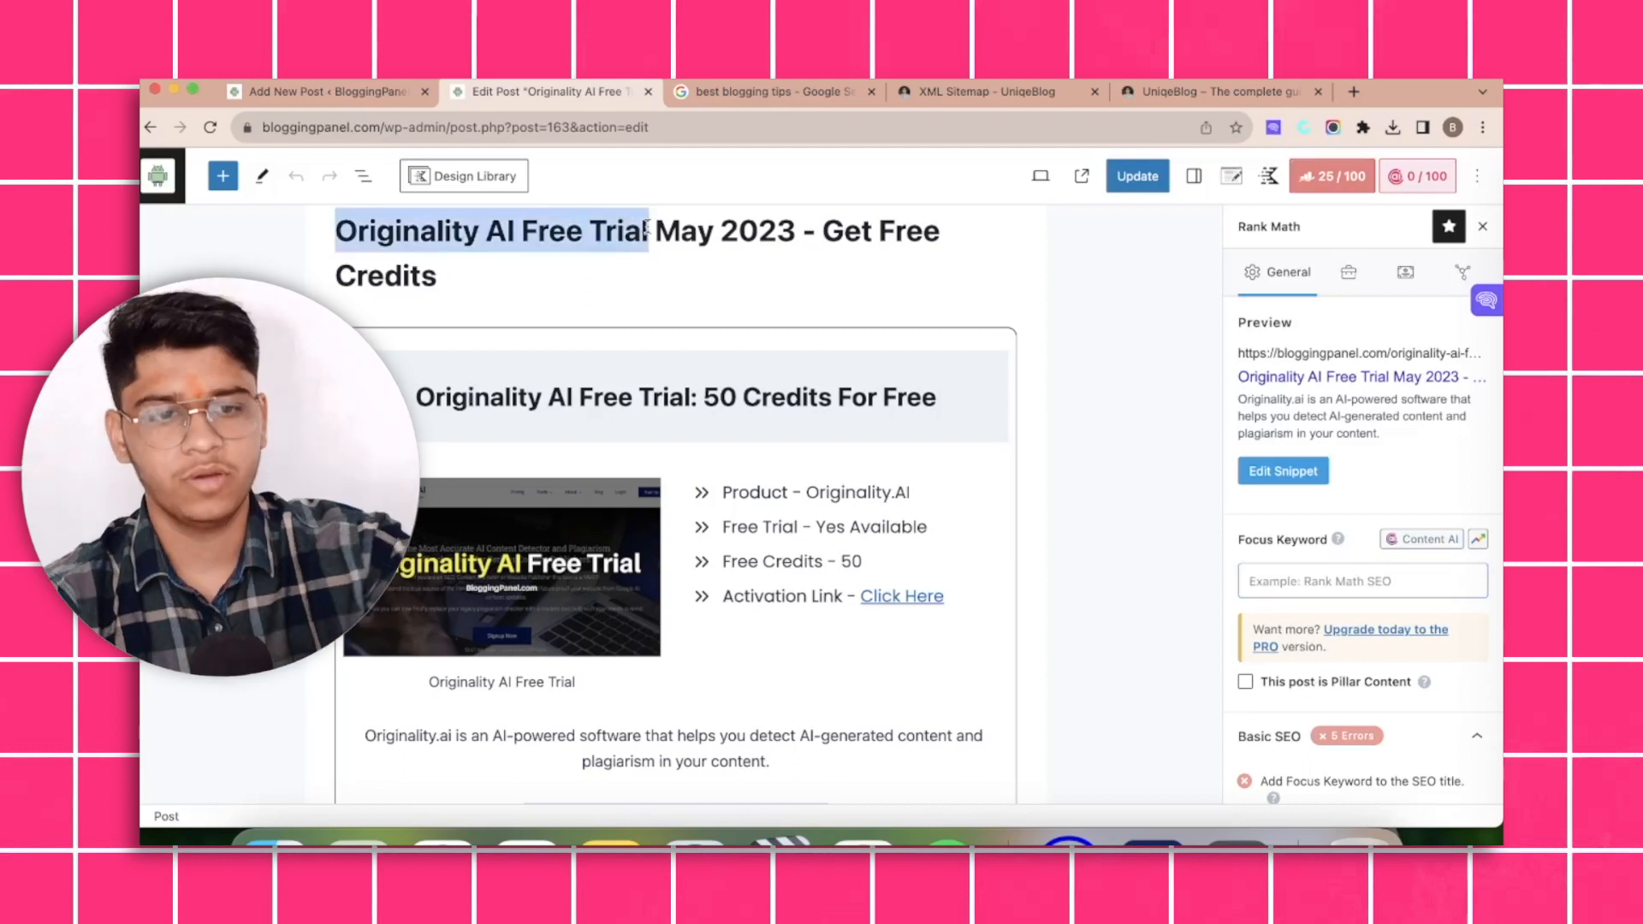
{"action": "key", "text": "super+c"}
{"action": "left_click", "coordinate": [1346, 584]}
{"action": "key", "text": "super+v"}
{"action": "key", "text": "Return"}
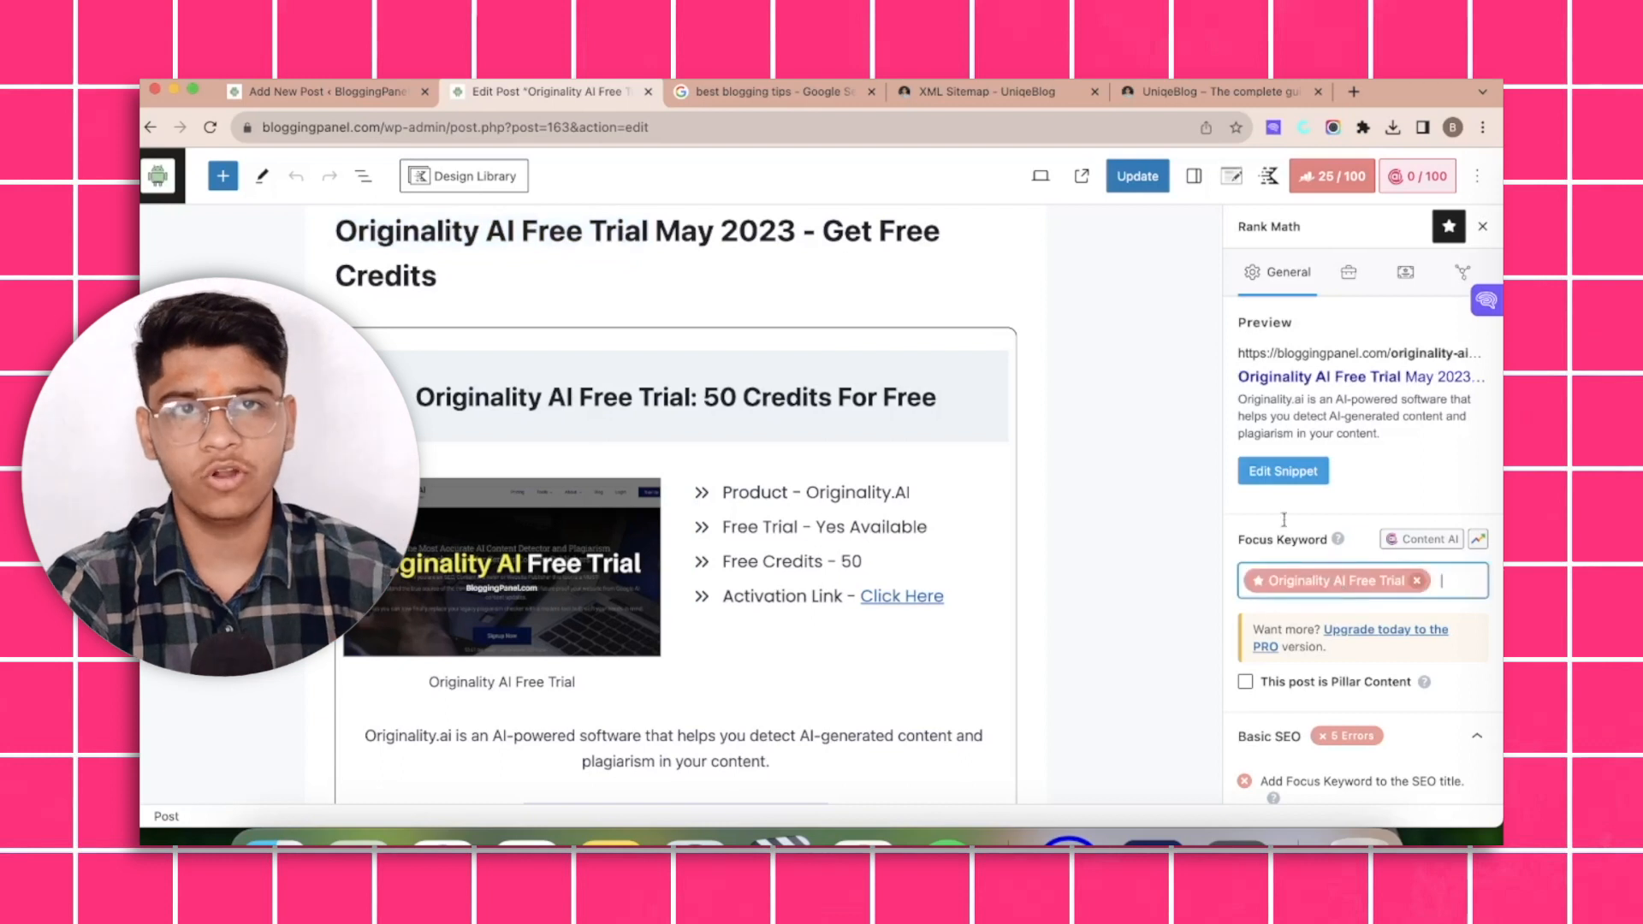
{"action": "left_click", "coordinate": [1206, 464]}
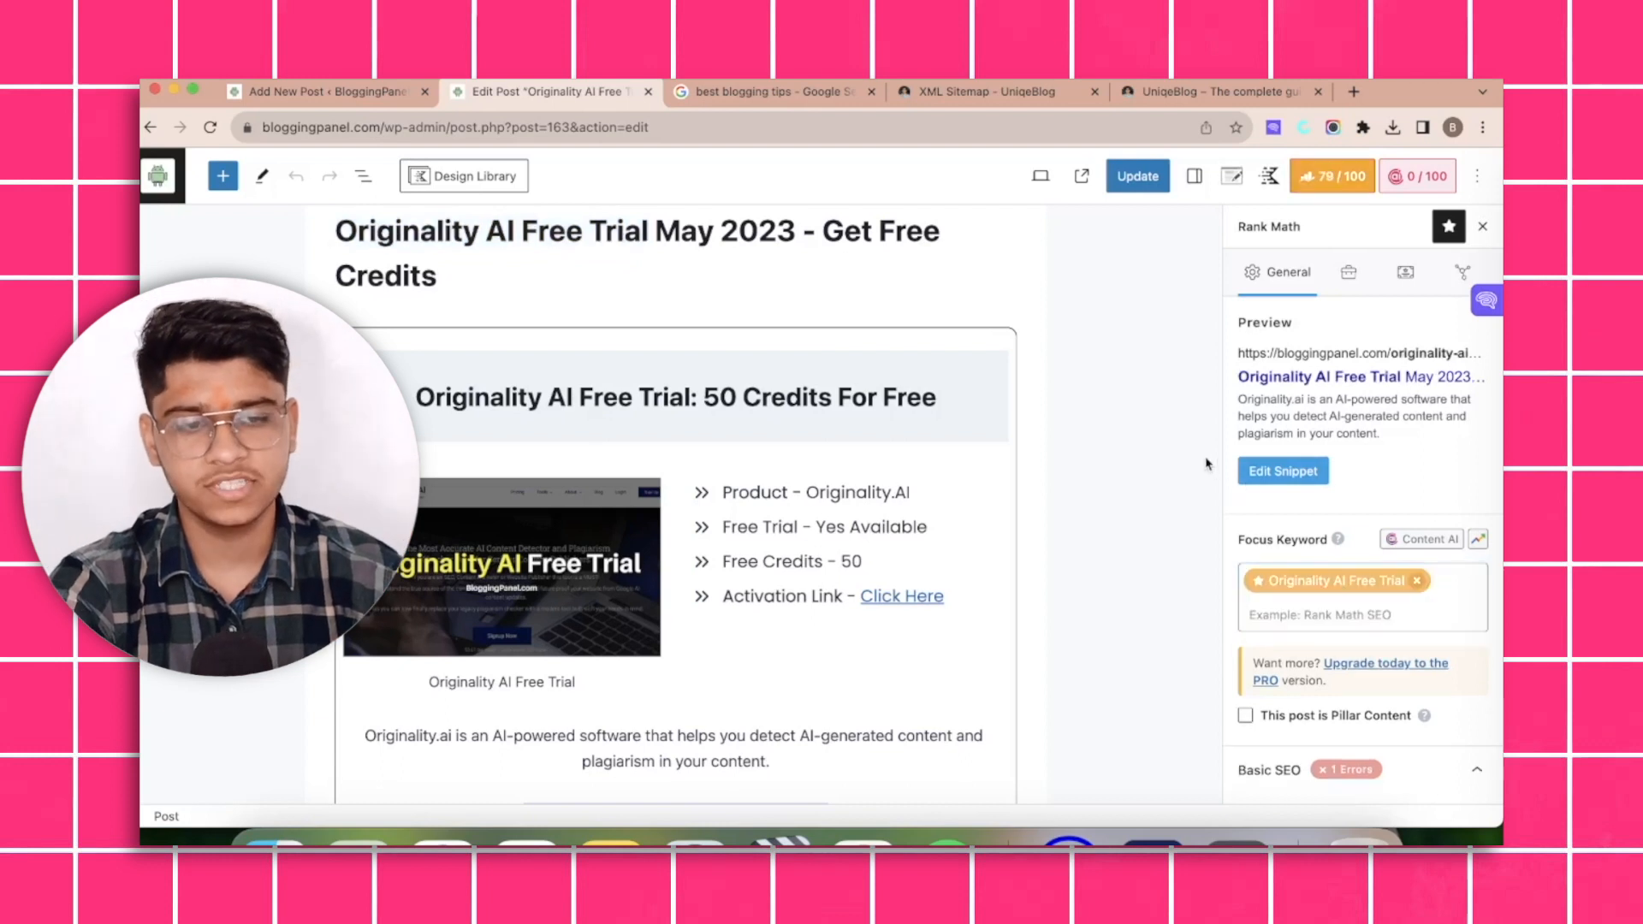
Review the post's Basic SEO checks and the sections below them for the added focus keyword.
{"action": "scroll", "coordinate": [1360, 548], "scroll_direction": "down", "scroll_amount": 5}
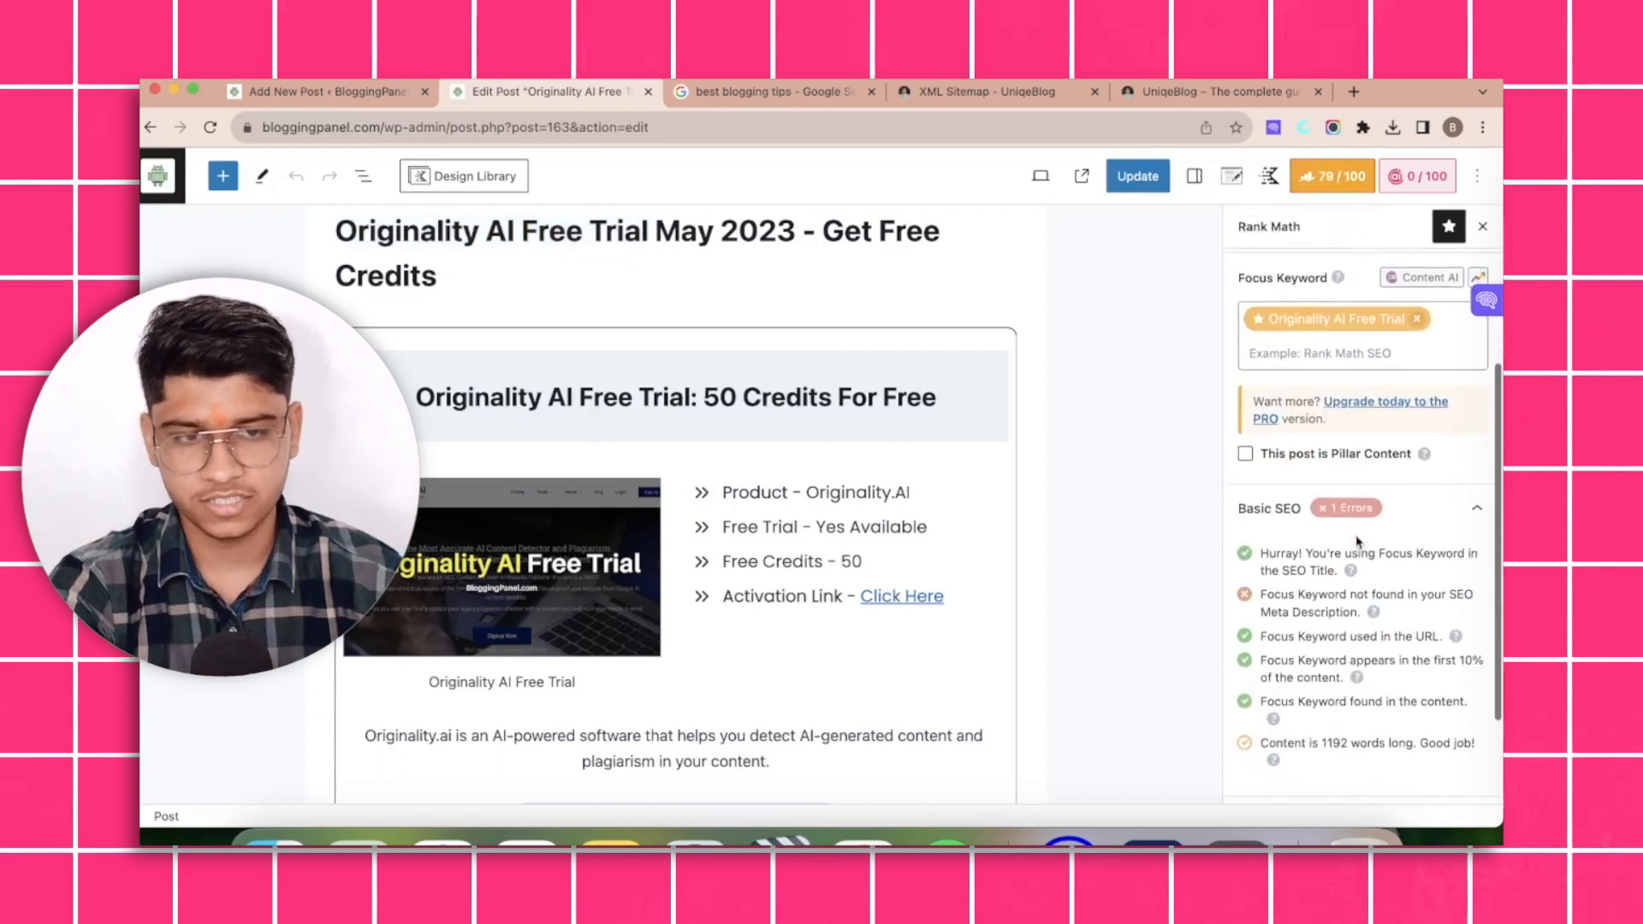
{"action": "scroll", "coordinate": [770, 556], "scroll_direction": "down", "scroll_amount": 6}
{"action": "scroll", "coordinate": [770, 556], "scroll_direction": "up", "scroll_amount": 5}
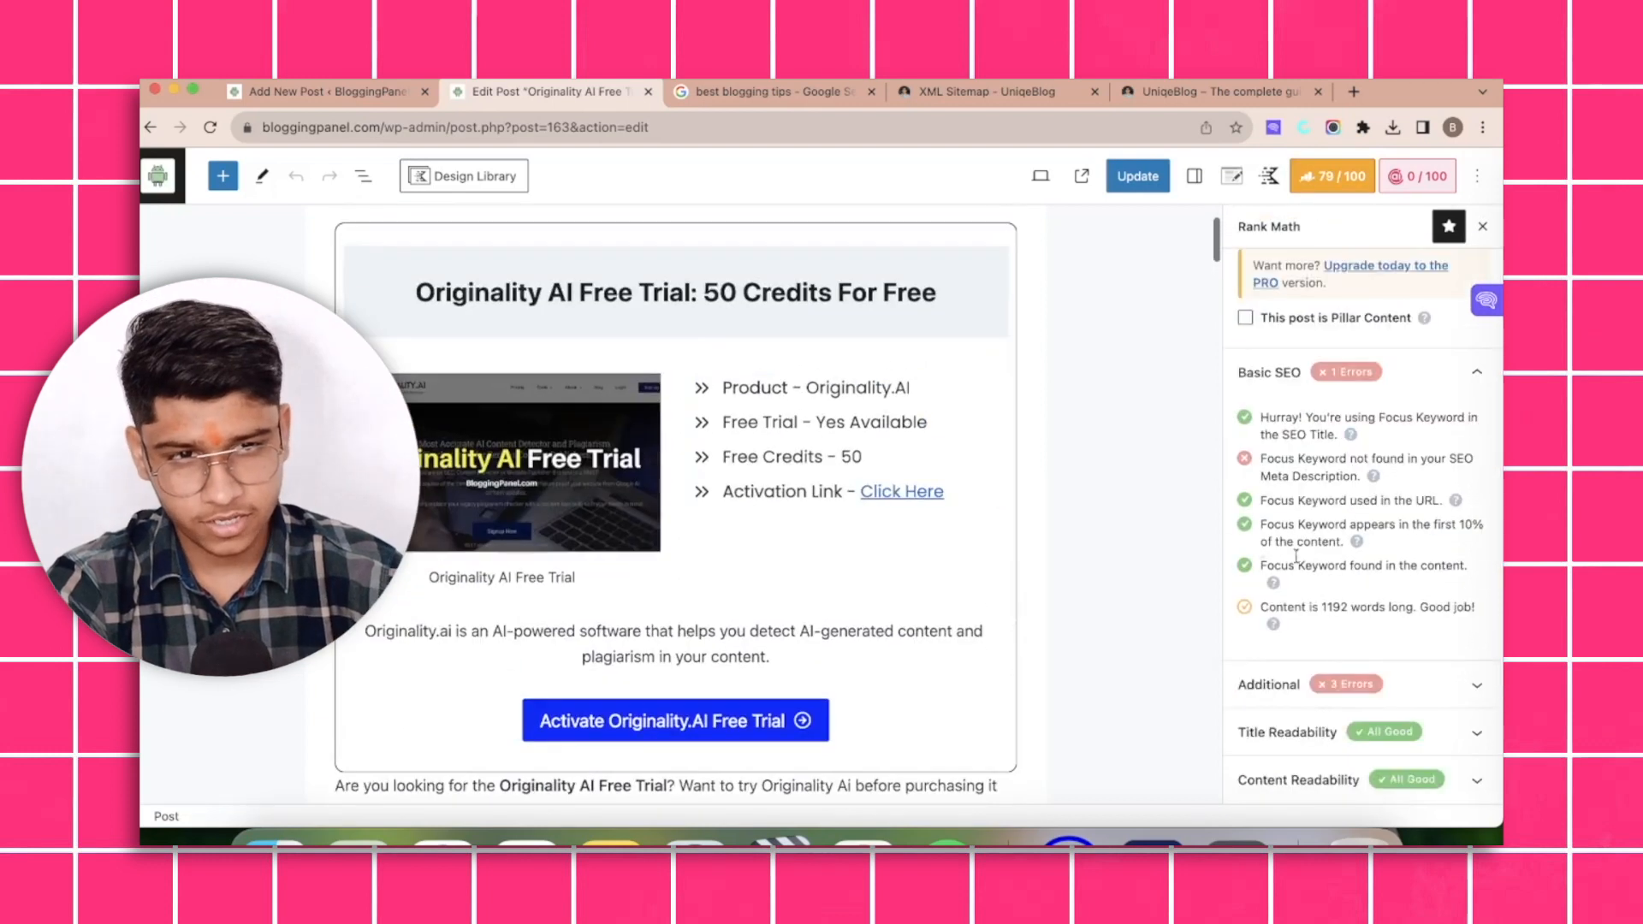
{"action": "scroll", "coordinate": [1339, 563], "scroll_direction": "up", "scroll_amount": 4}
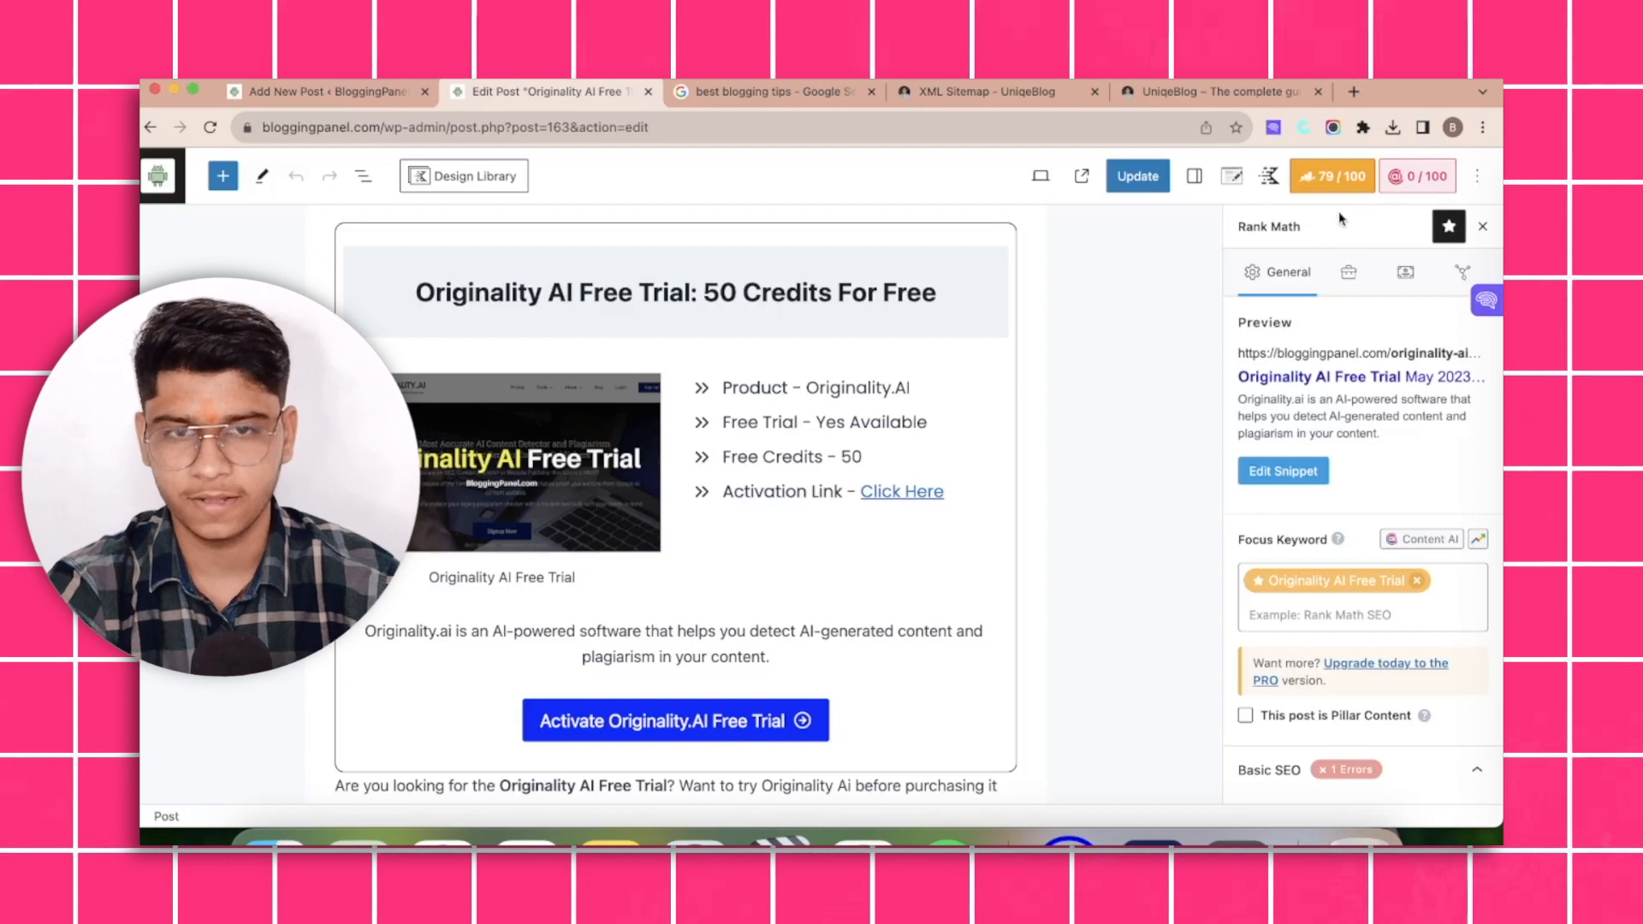
Close the "best blogging tips" Google search tab and return to the Rank Math settings of the Originality AI post.
{"action": "left_click", "coordinate": [770, 91]}
{"action": "left_click", "coordinate": [872, 92]}
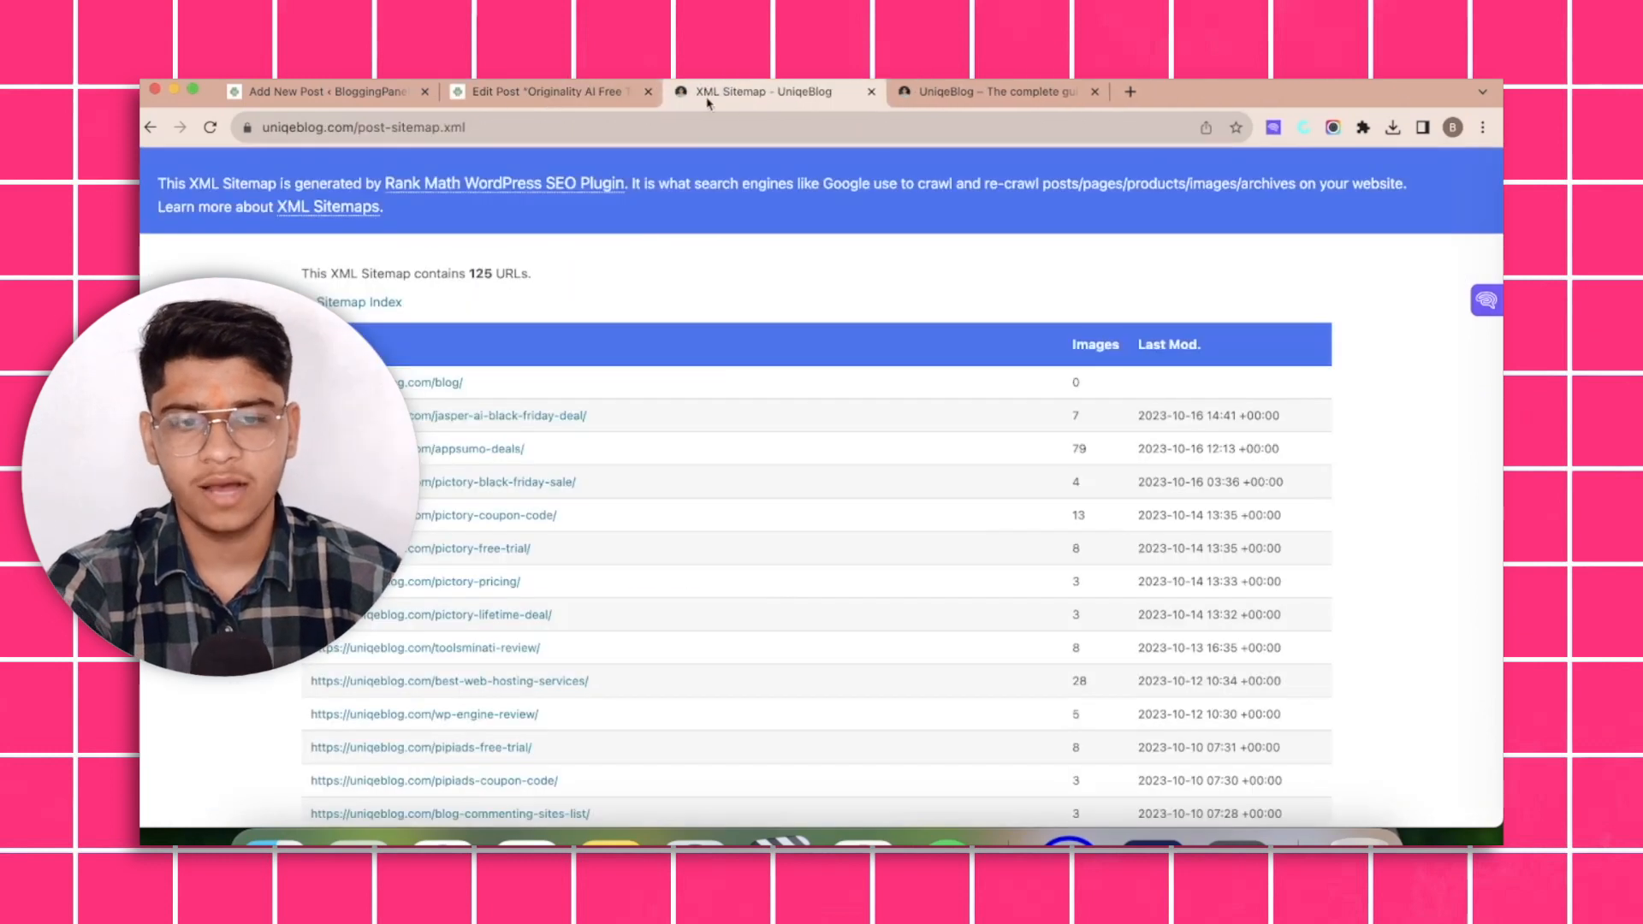
{"action": "left_click", "coordinate": [612, 99]}
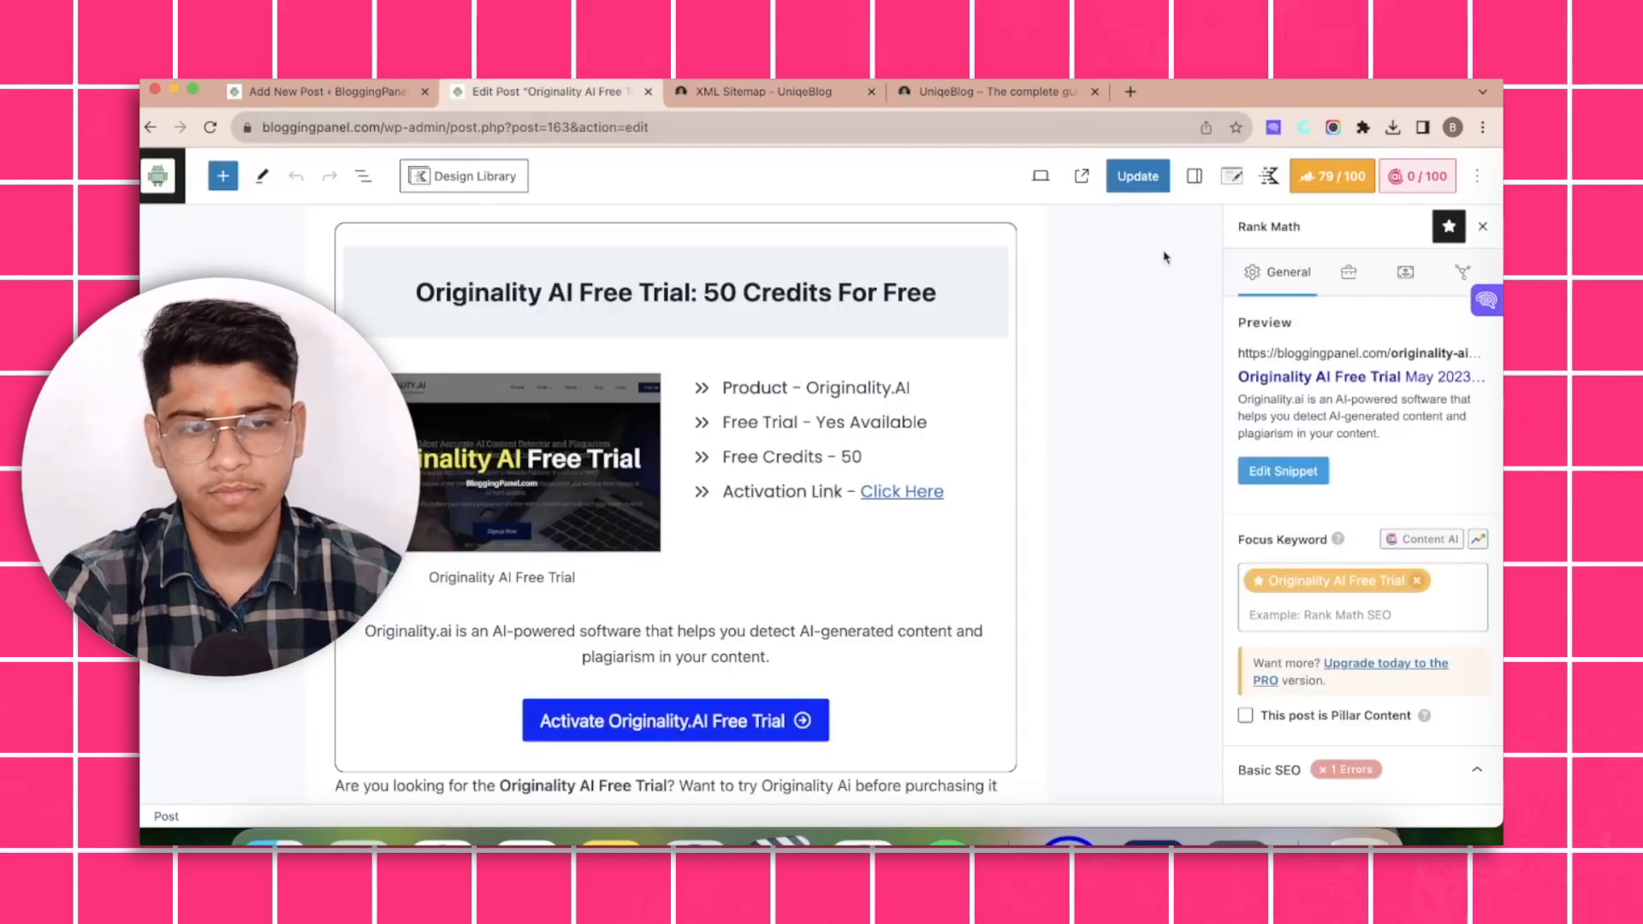
{"action": "scroll", "coordinate": [1216, 548], "scroll_direction": "up", "scroll_amount": 3}
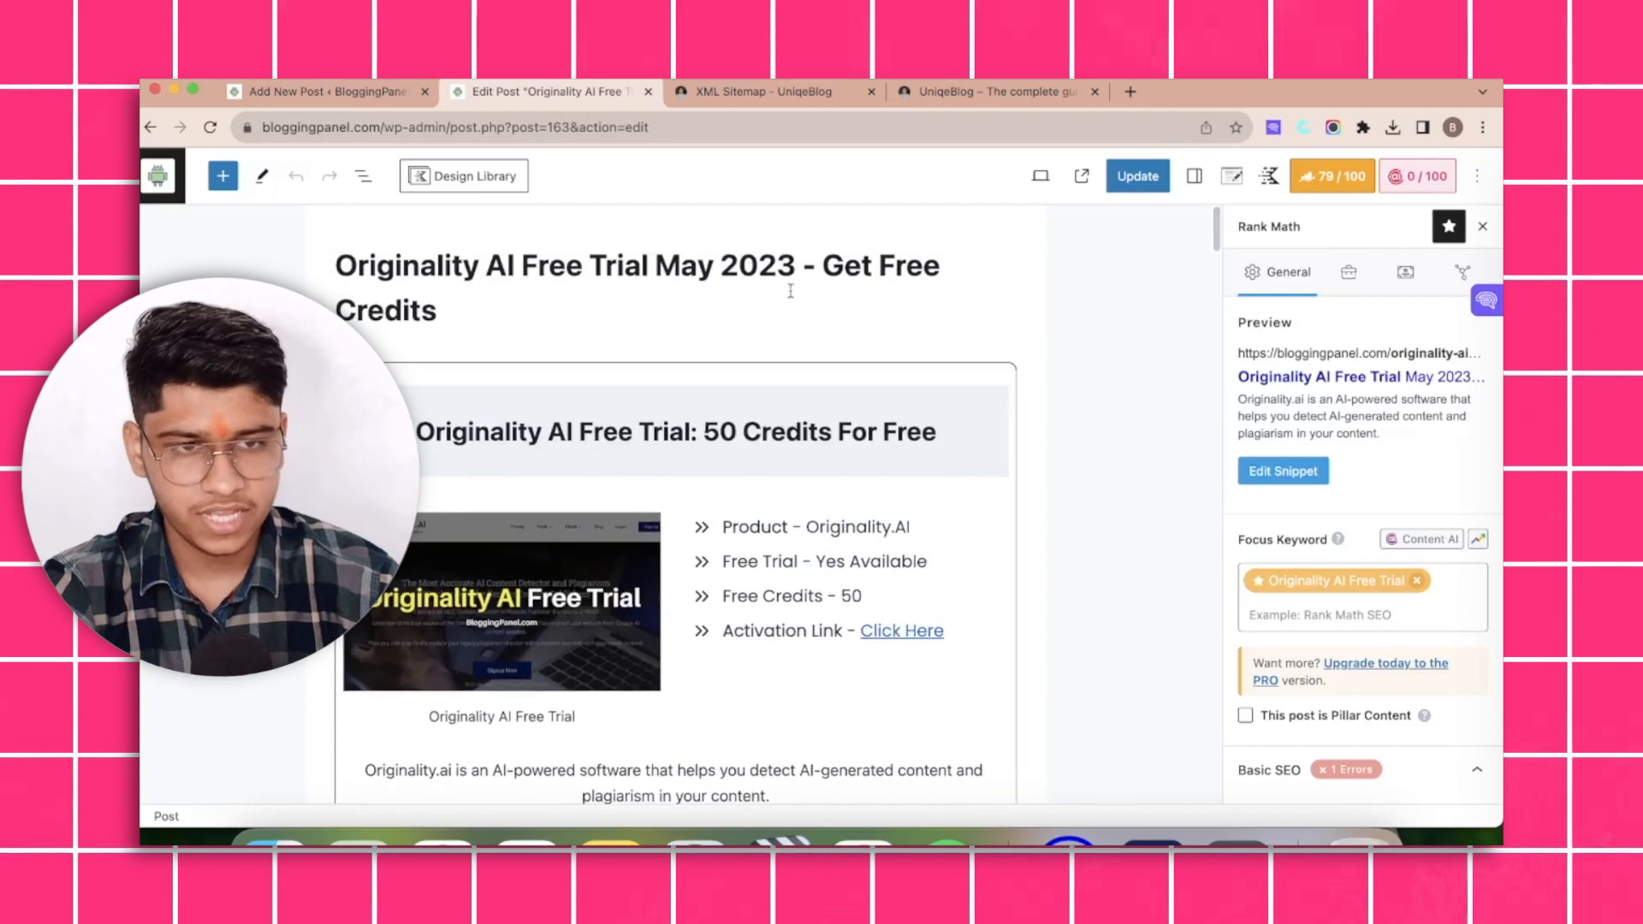
{"action": "left_click", "coordinate": [1349, 180]}
{"action": "left_click", "coordinate": [1349, 179]}
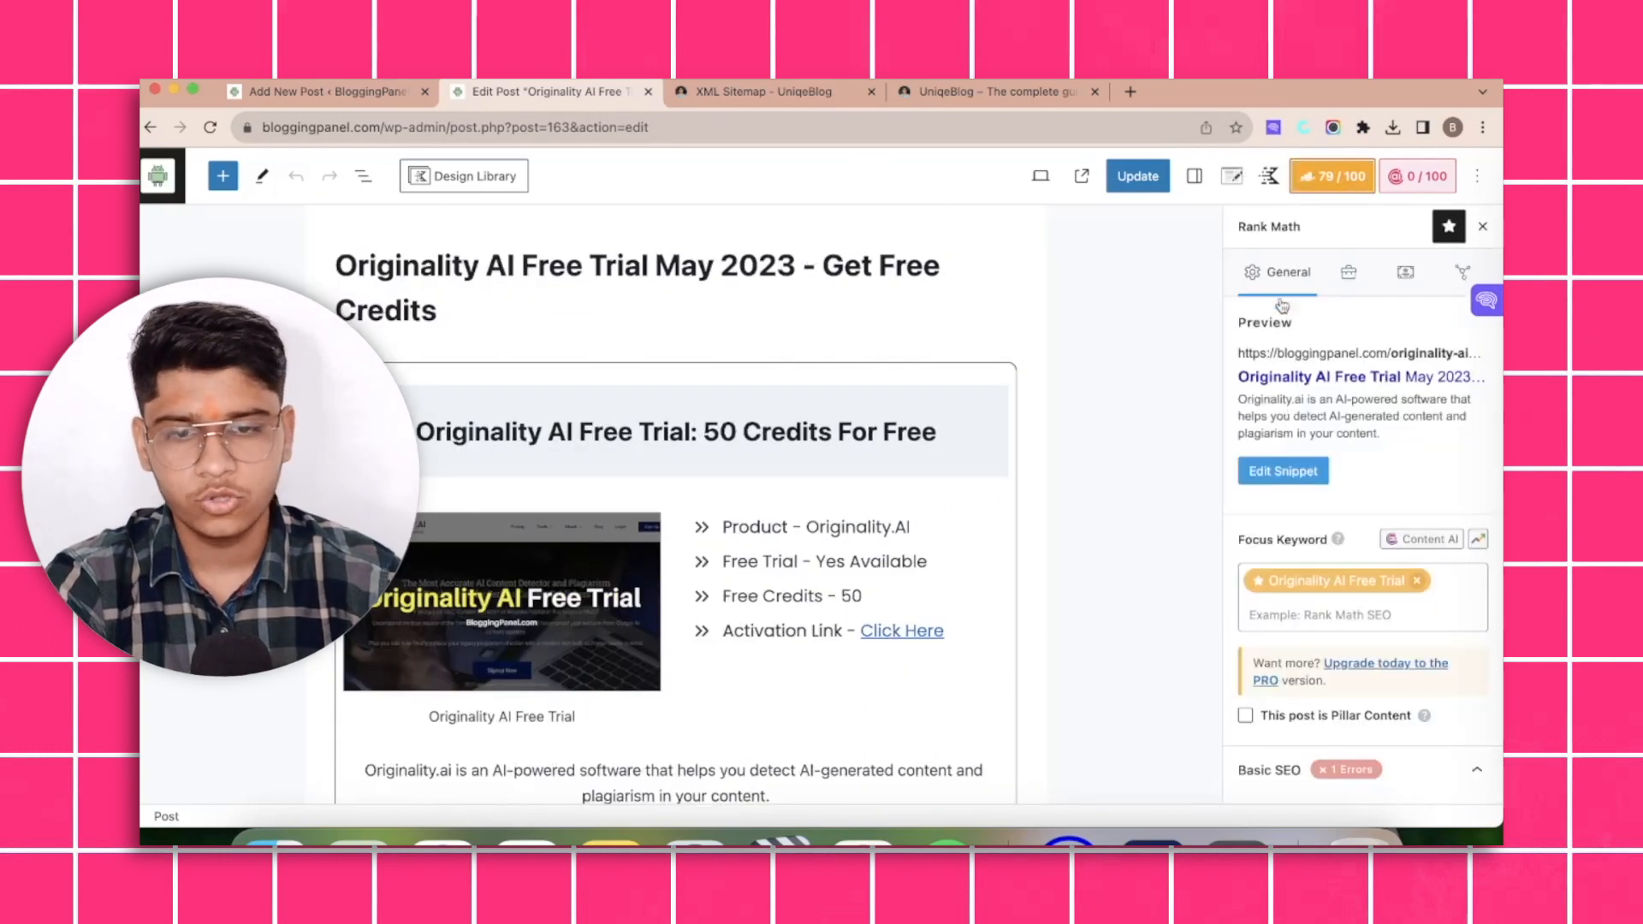
Set the snippet's meta description to "Are you looking for the Originality AI Free Trial then this blog post is only for you!".
{"action": "left_click", "coordinate": [1265, 470]}
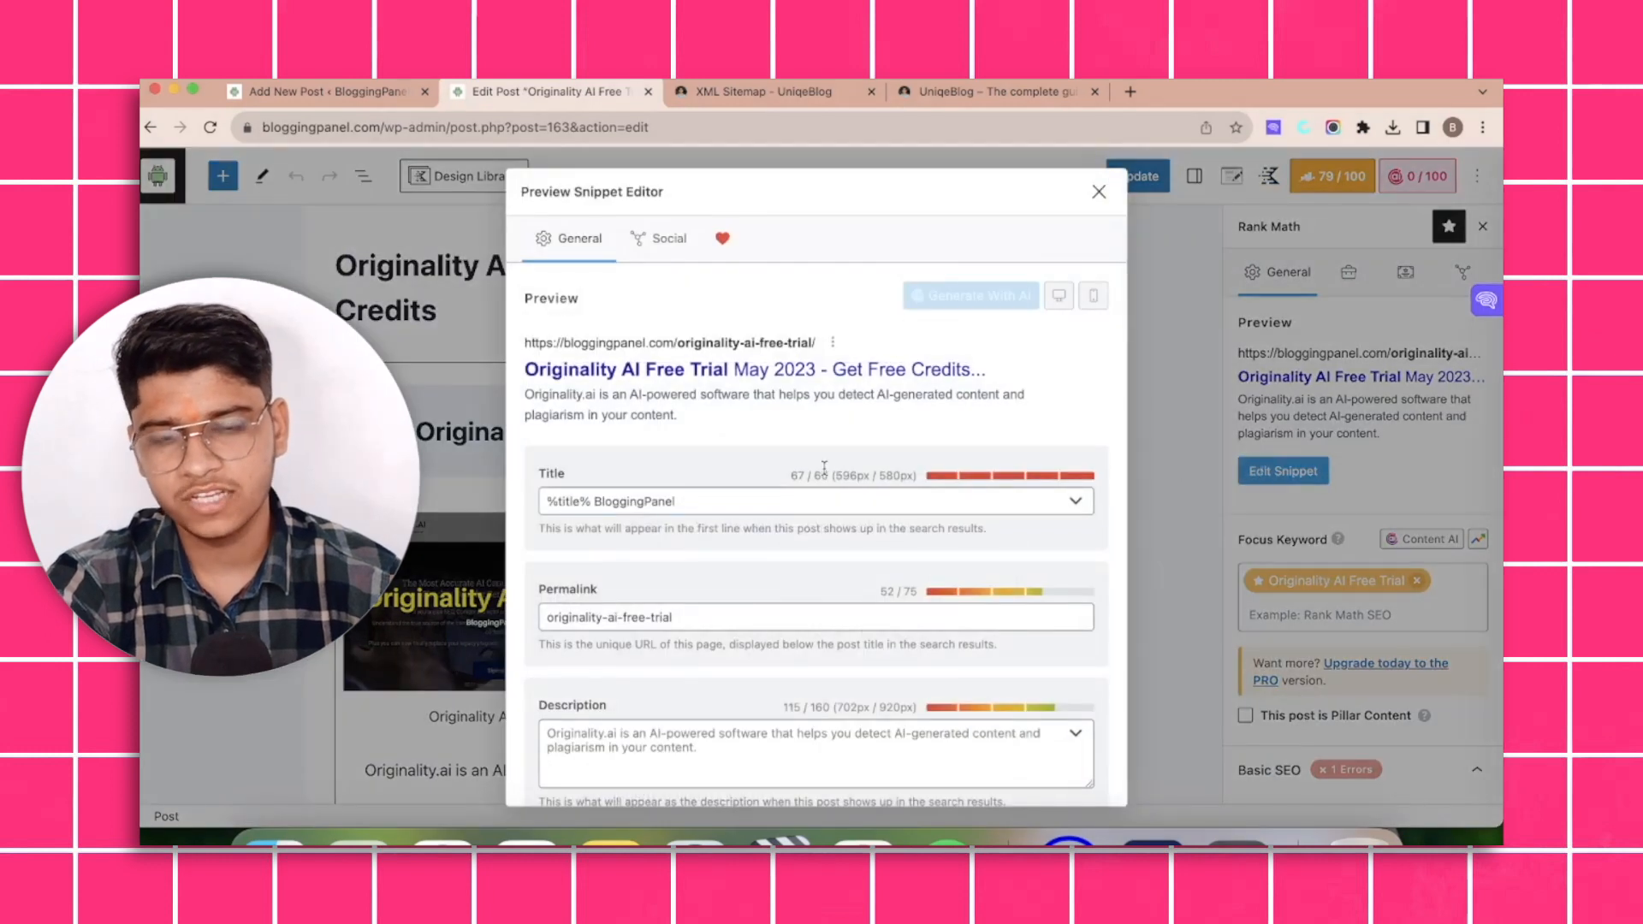
{"action": "scroll", "coordinate": [825, 466], "scroll_direction": "down", "scroll_amount": 1}
{"action": "left_click", "coordinate": [734, 466]}
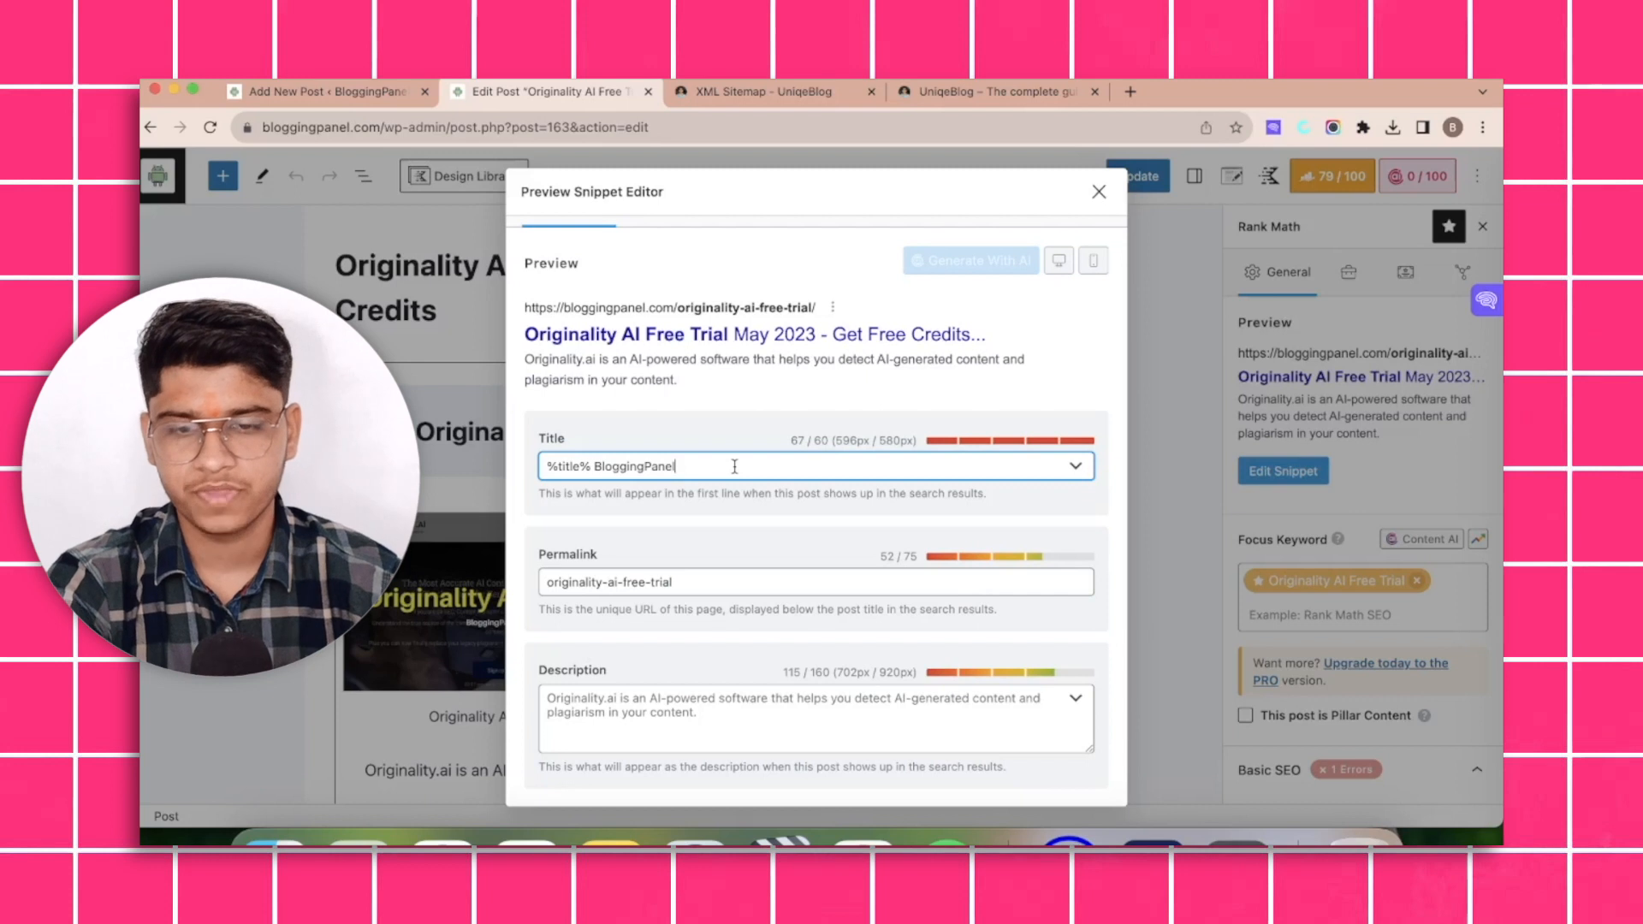
{"action": "left_click", "coordinate": [675, 582]}
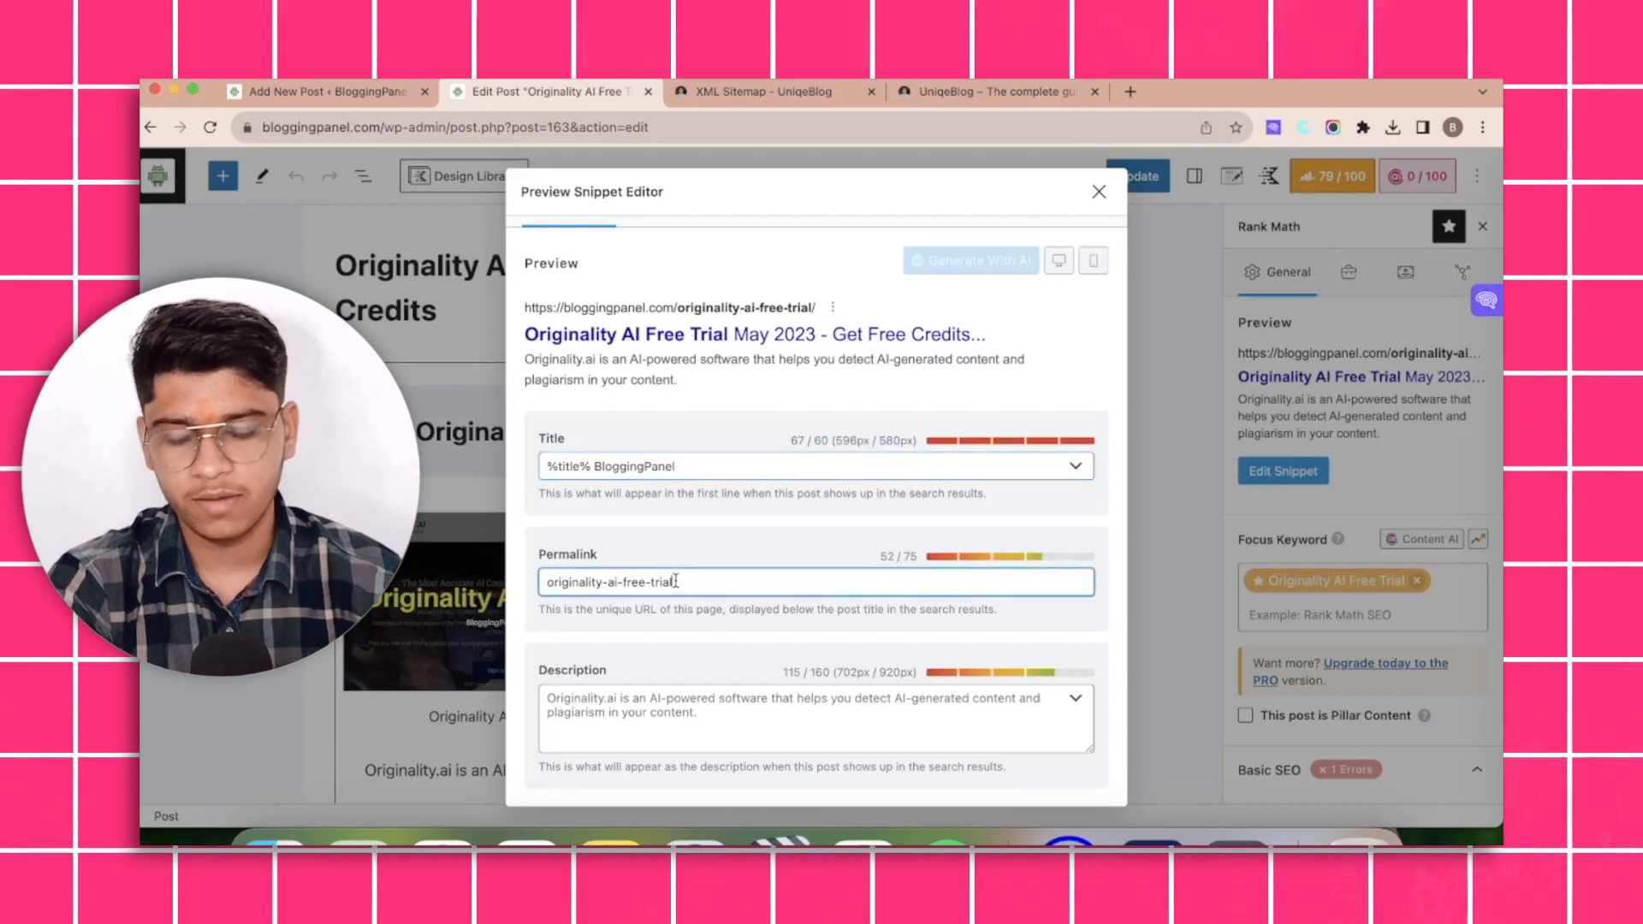
{"action": "left_click", "coordinate": [600, 706]}
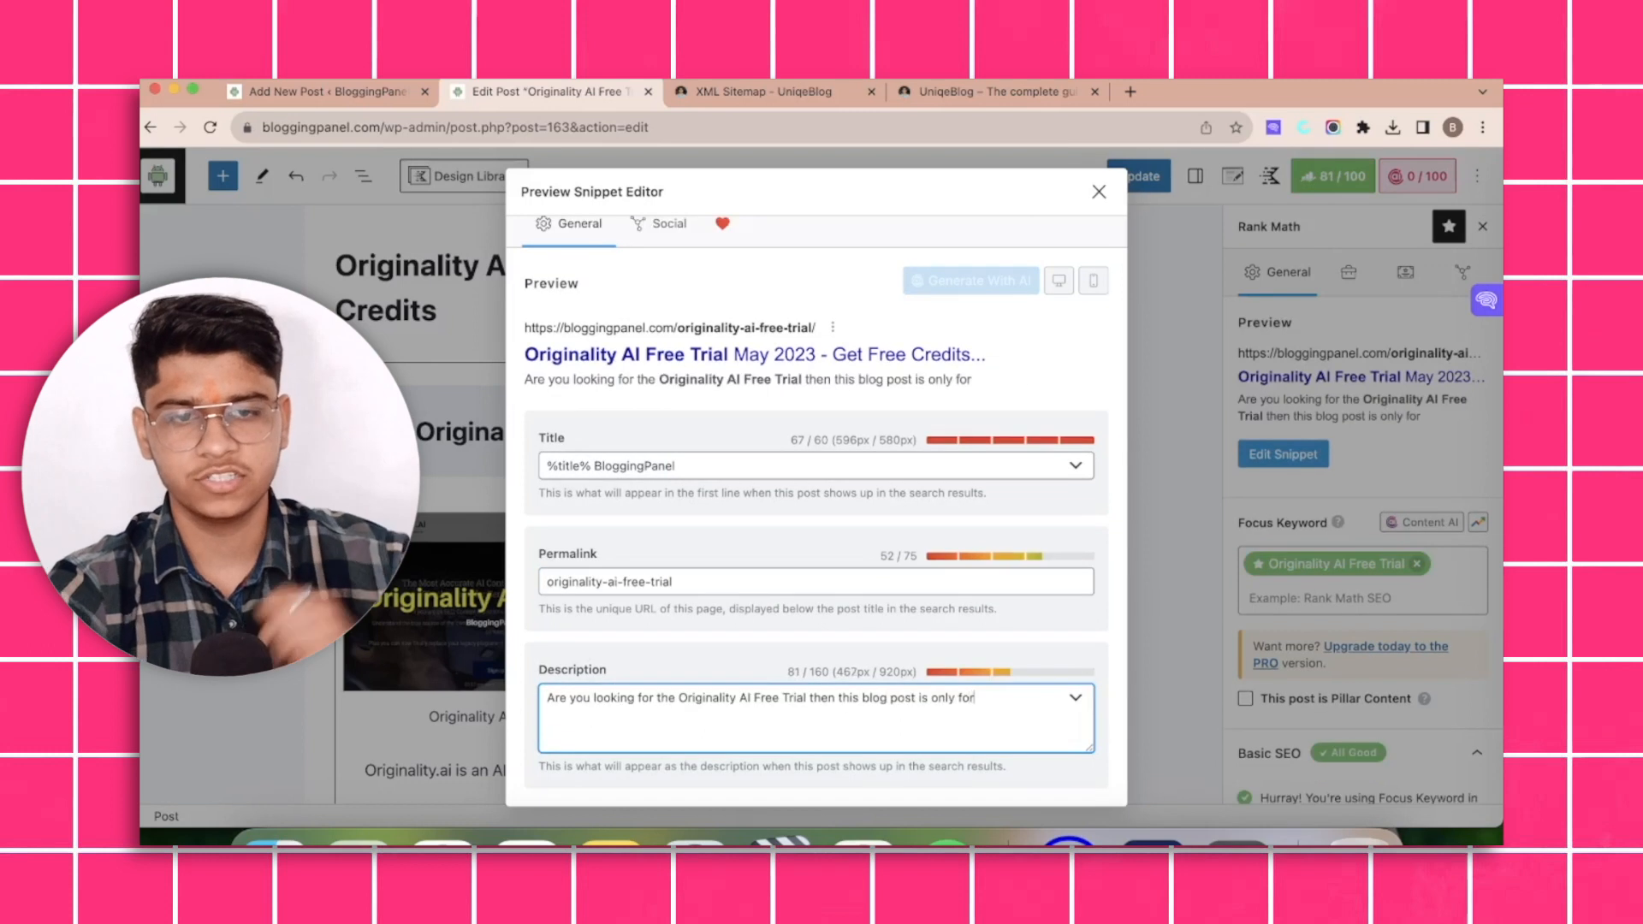
{"action": "type", "text": "you"}
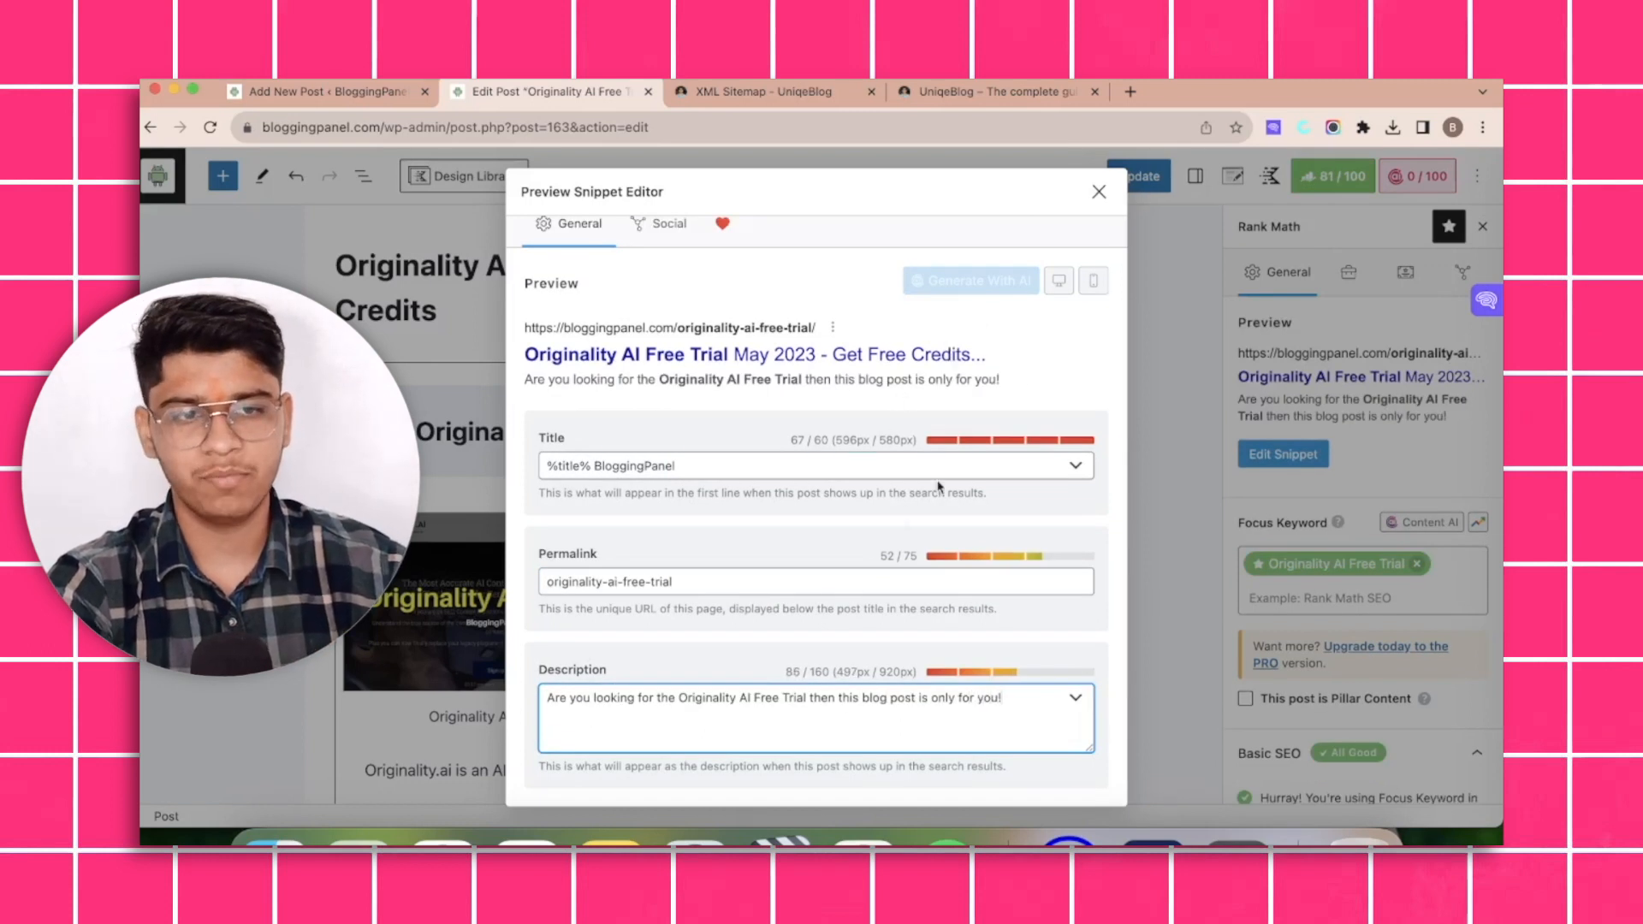
{"action": "left_click", "coordinate": [1098, 192]}
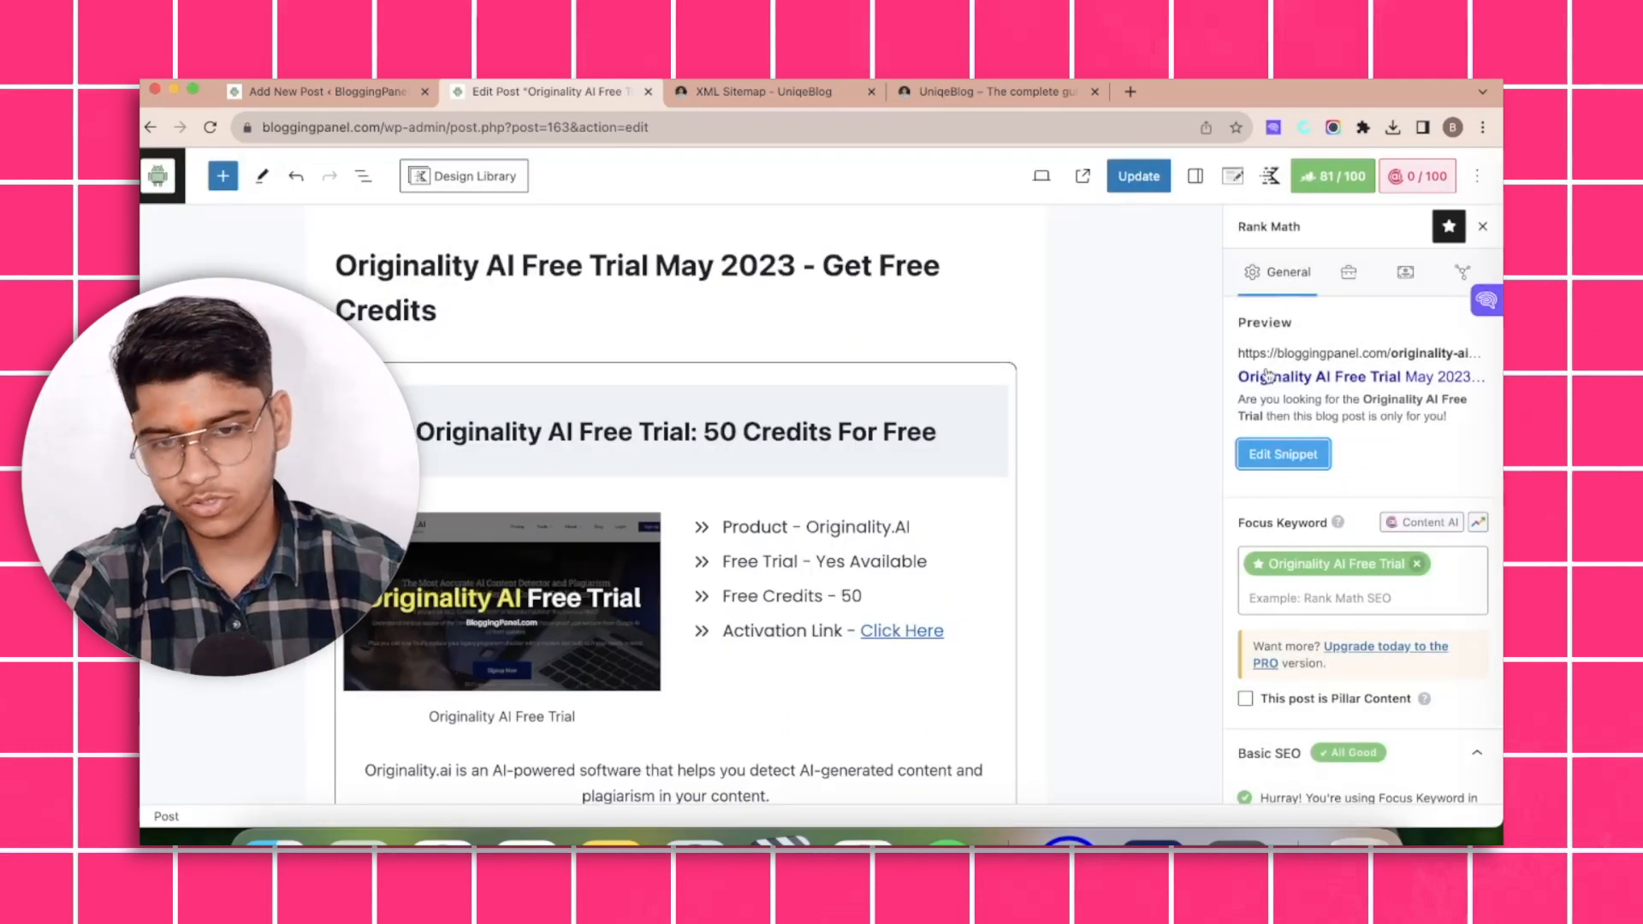
Recheck the title, permalink and description in the snippet editor, and close it.
{"action": "left_click", "coordinate": [1283, 454]}
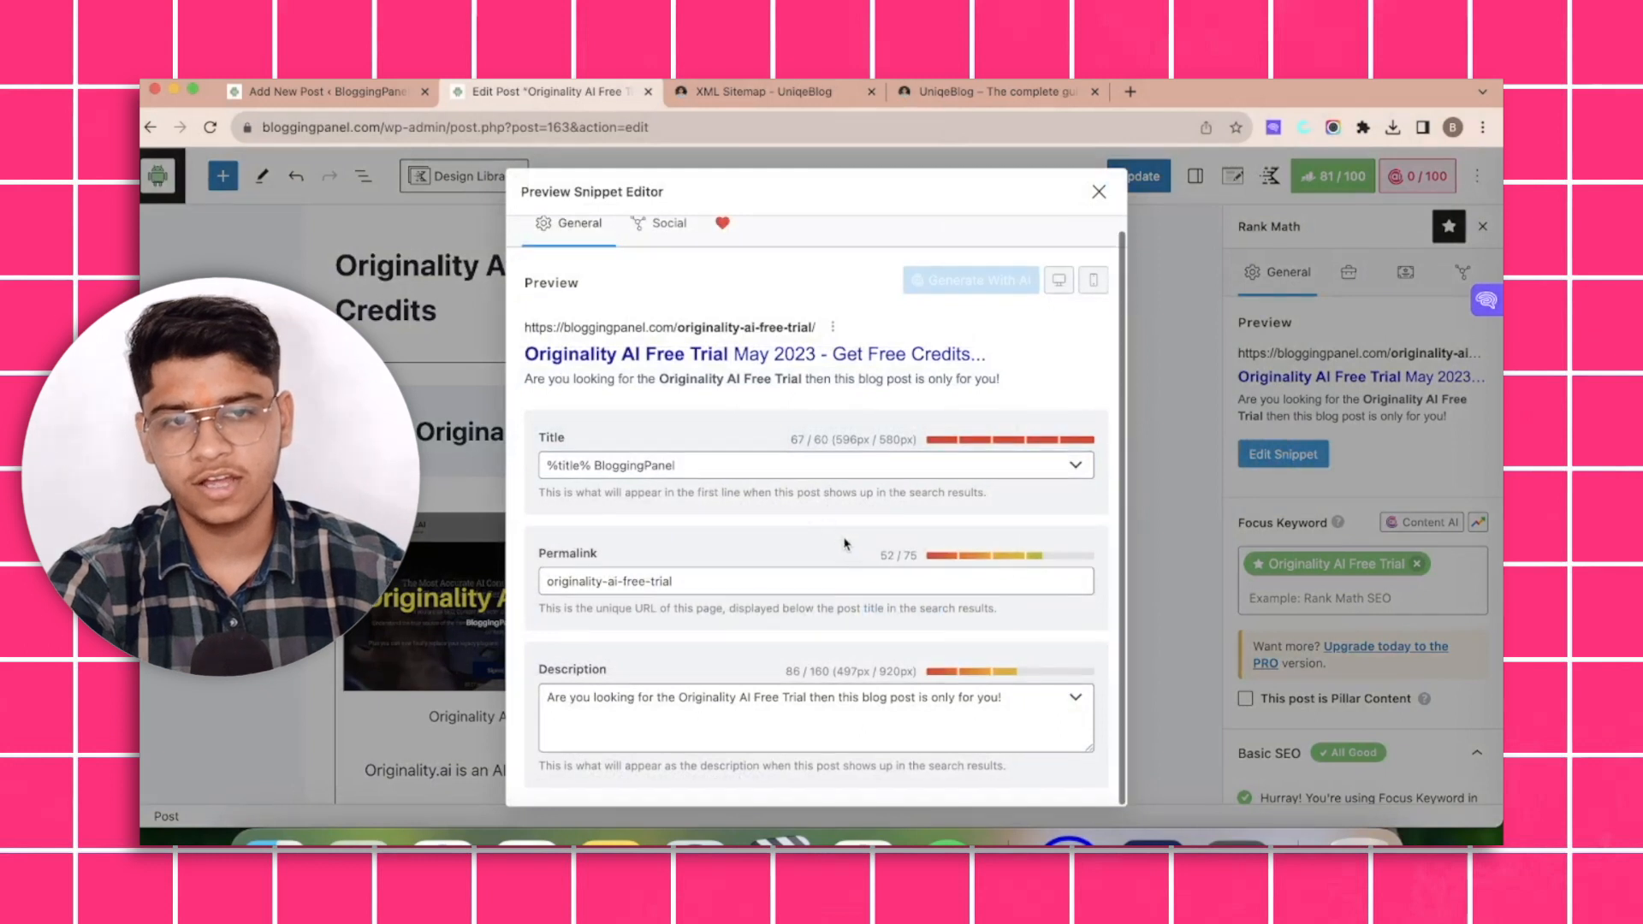
{"action": "left_click", "coordinate": [1099, 191]}
{"action": "scroll", "coordinate": [1318, 514], "scroll_direction": "down", "scroll_amount": 2}
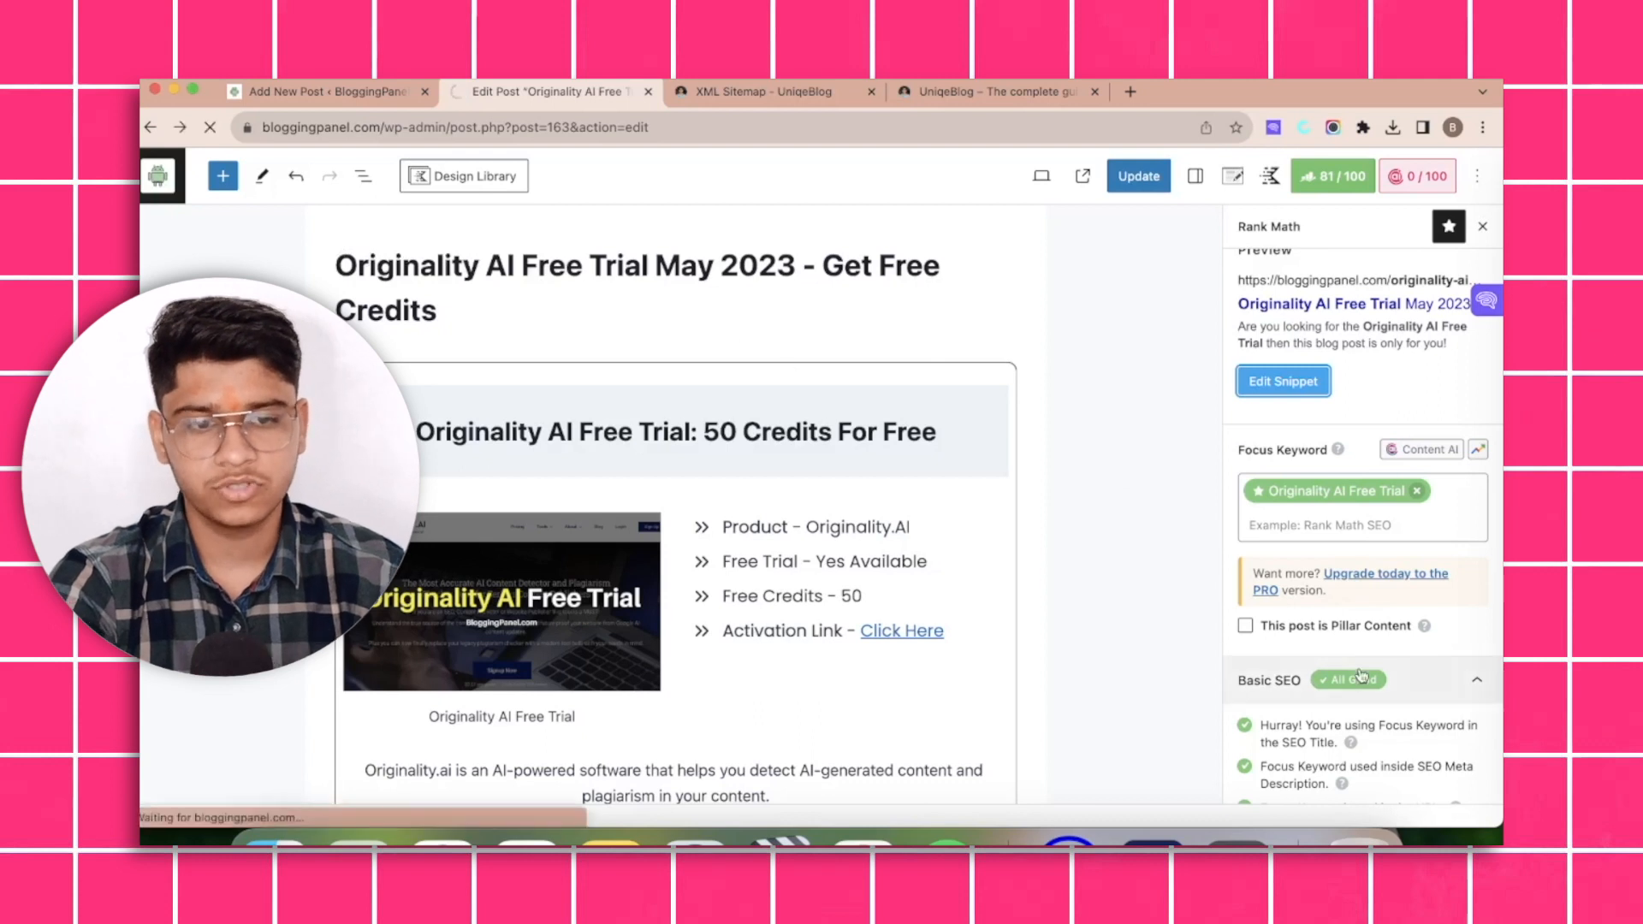
Examine the Basic SEO requirements that Rank Math lists for the empty new post.
{"action": "scroll", "coordinate": [1361, 676], "scroll_direction": "down", "scroll_amount": 2}
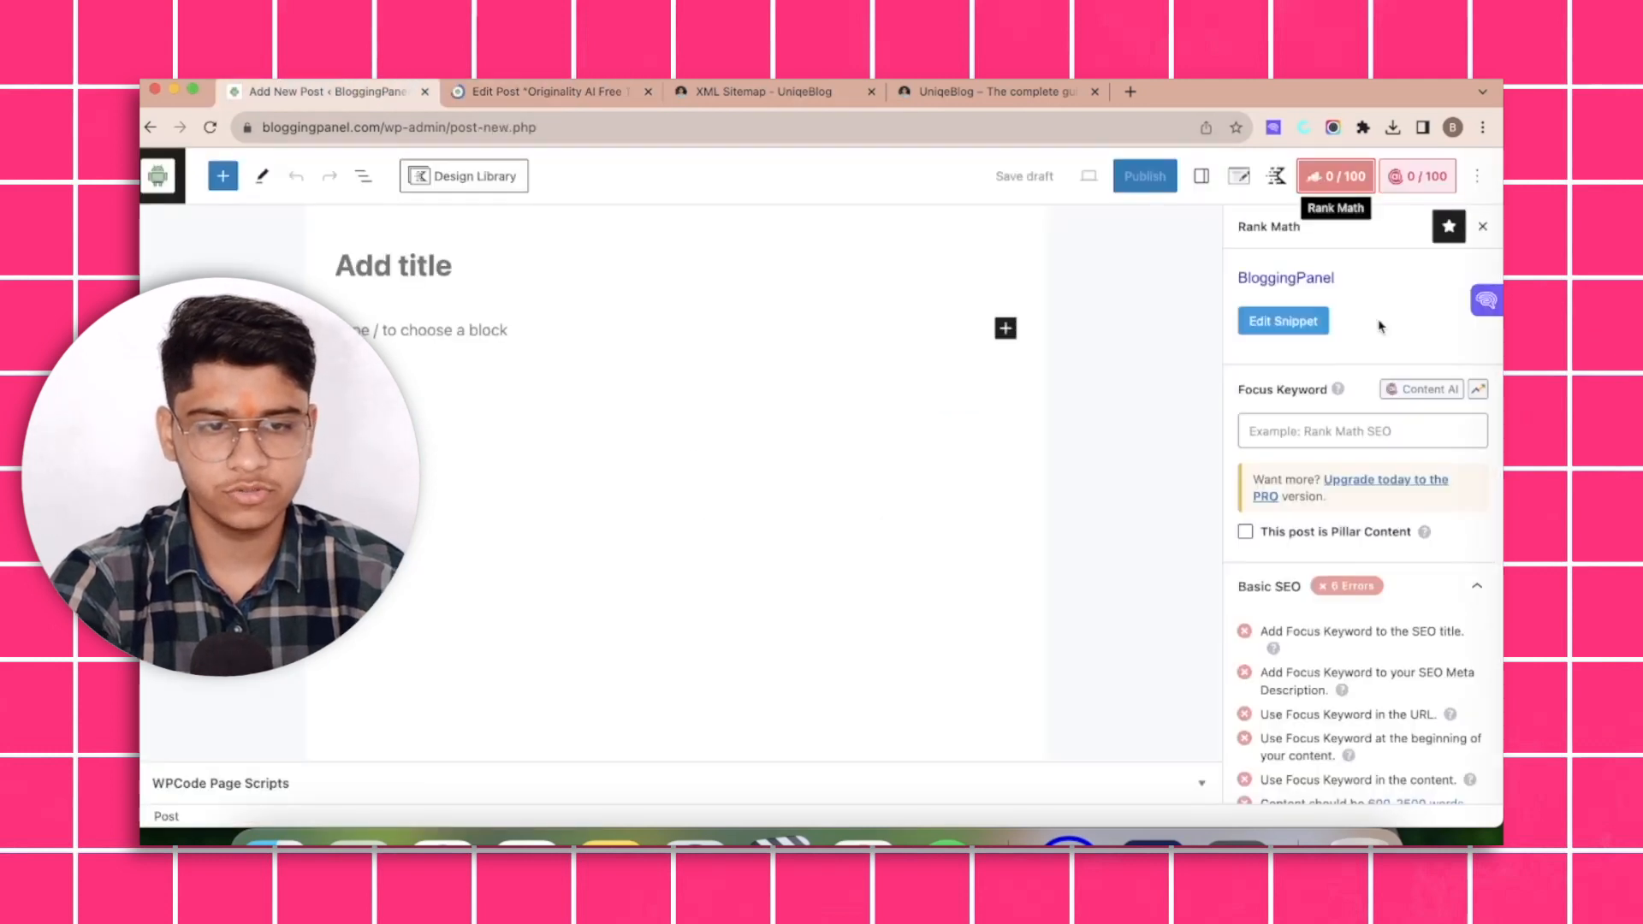
{"action": "scroll", "coordinate": [1395, 377], "scroll_direction": "down", "scroll_amount": 2}
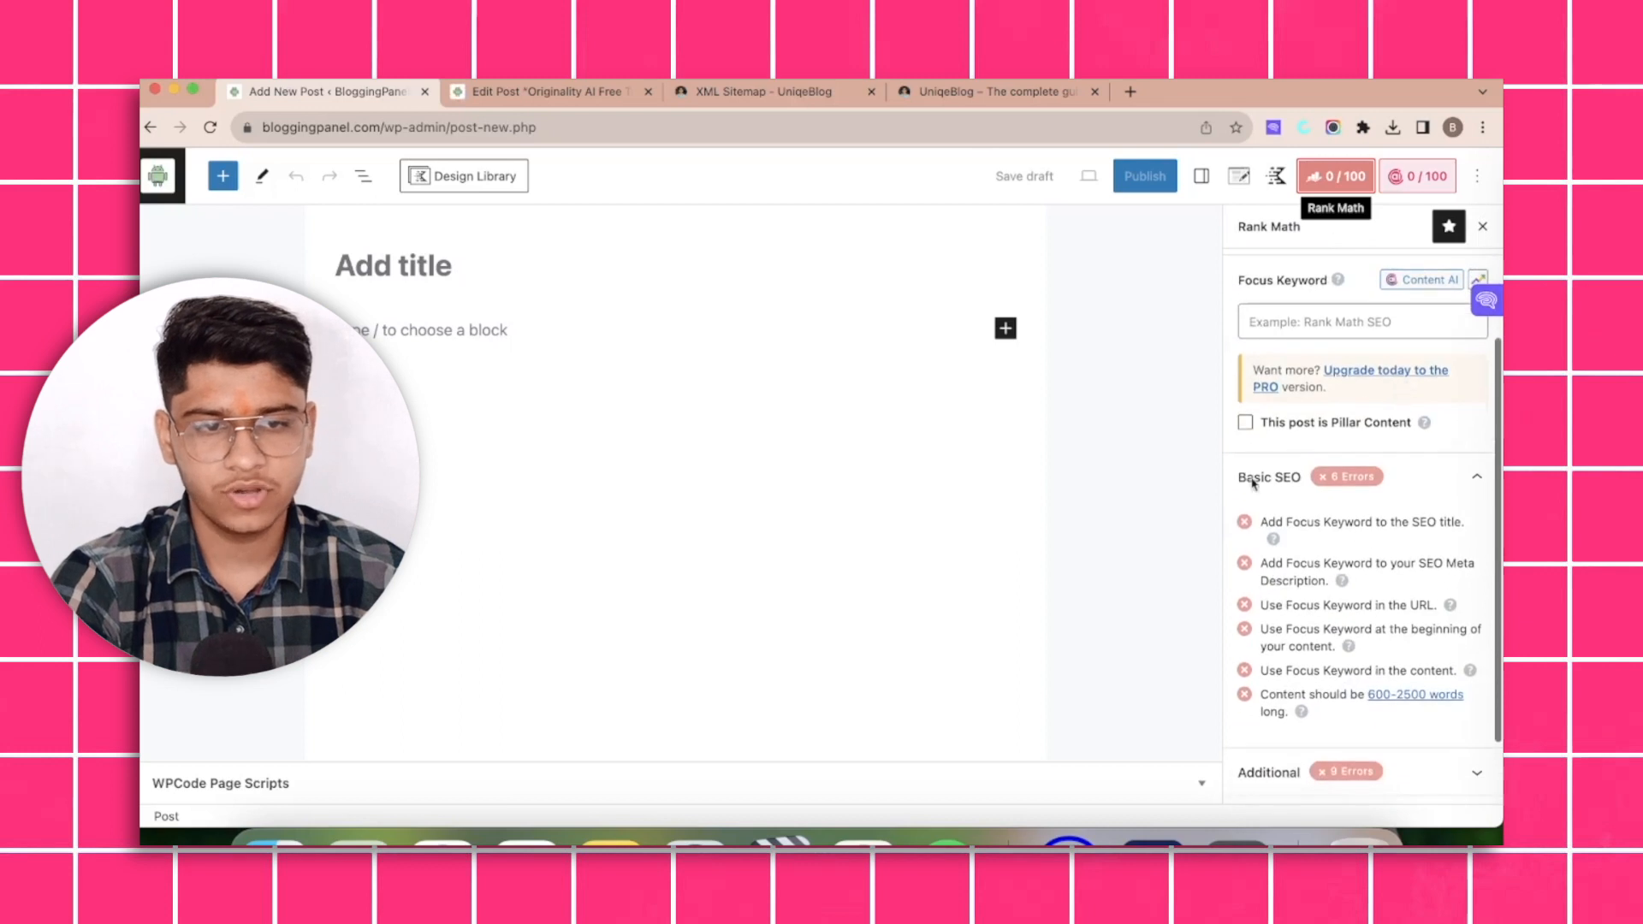
{"action": "scroll", "coordinate": [1266, 514], "scroll_direction": "down", "scroll_amount": 1}
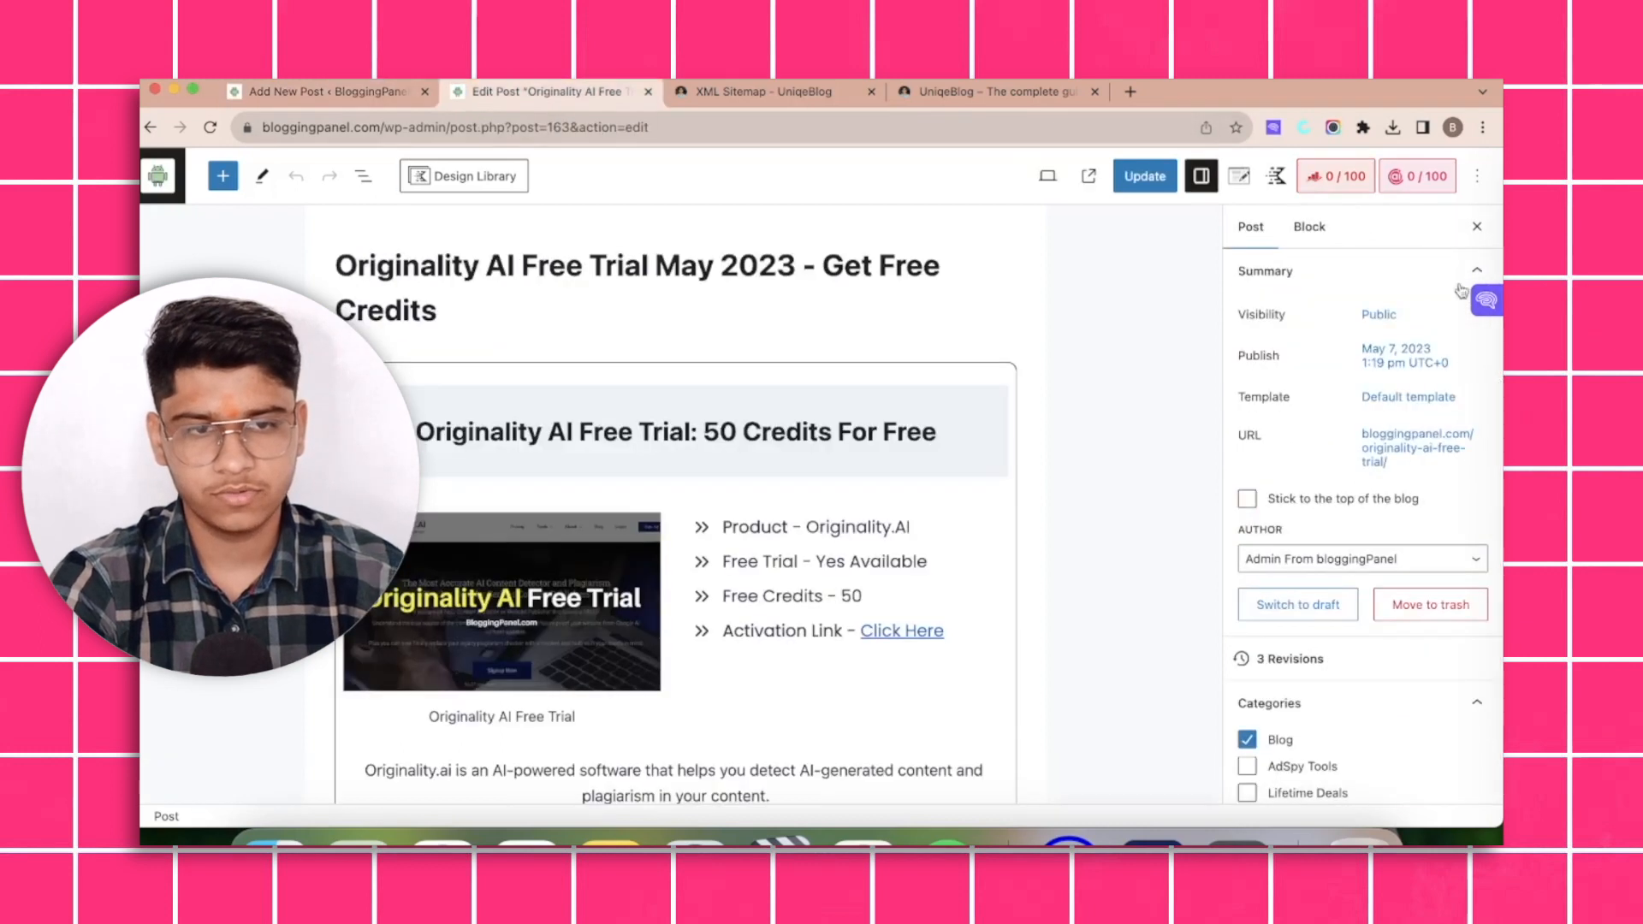
Examine the Originality AI post's Basic SEO checks on focus keyword use in title, meta description, URL and content.
{"action": "scroll", "coordinate": [1283, 327], "scroll_direction": "down", "scroll_amount": 10}
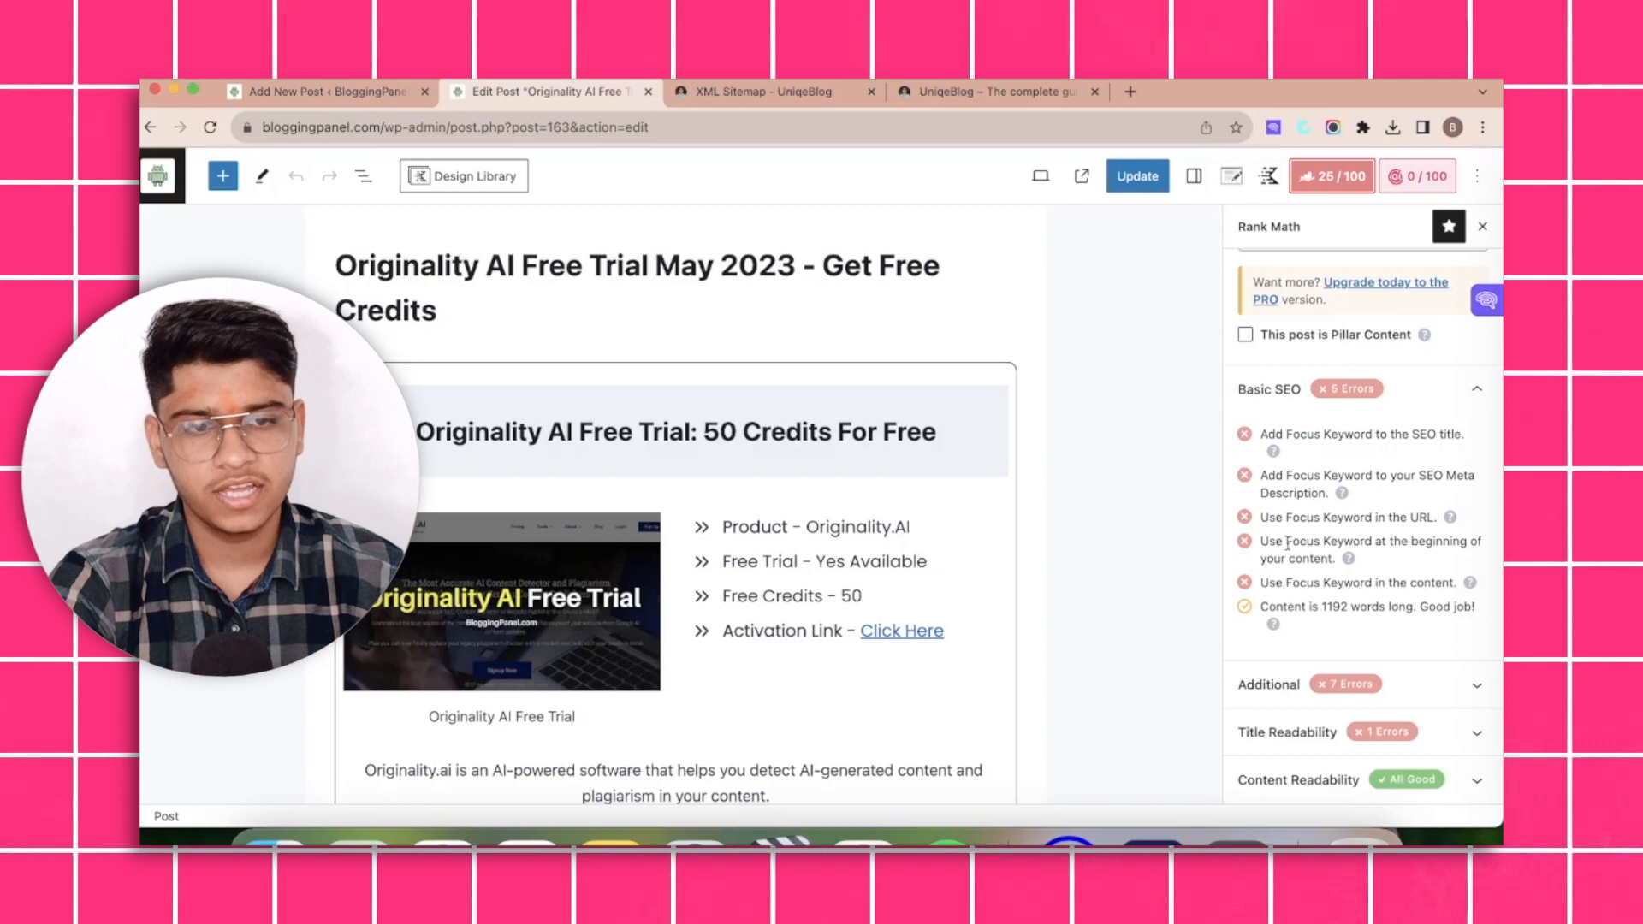
{"action": "scroll", "coordinate": [1284, 522], "scroll_direction": "up", "scroll_amount": 4}
{"action": "scroll", "coordinate": [1270, 488], "scroll_direction": "down", "scroll_amount": 3}
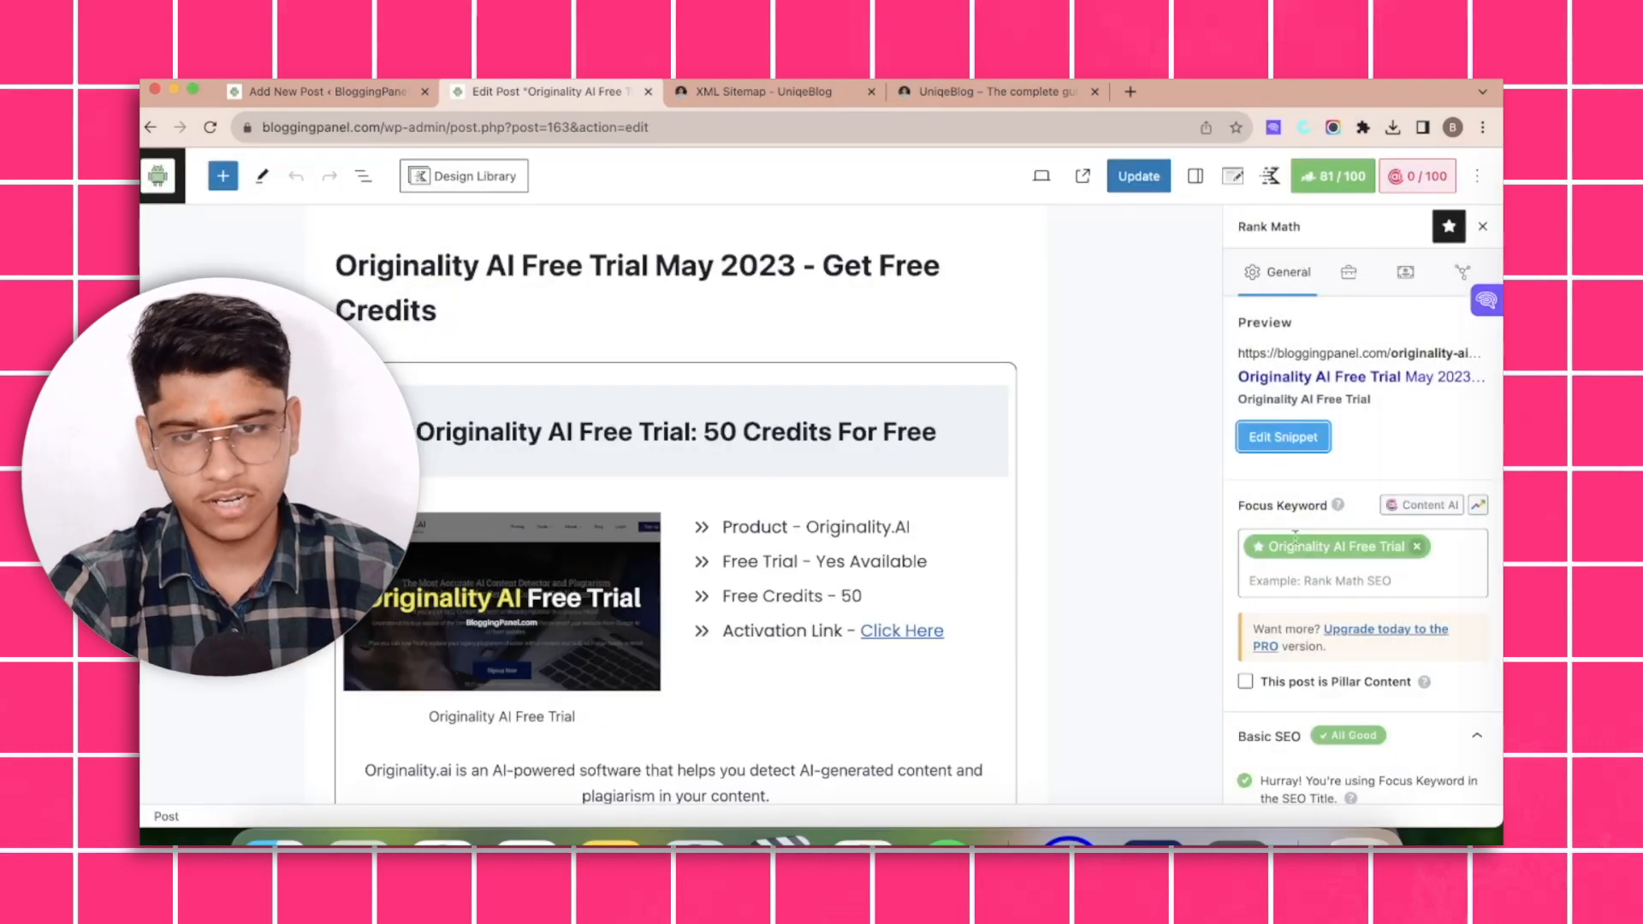
{"action": "scroll", "coordinate": [1295, 535], "scroll_direction": "down", "scroll_amount": 5}
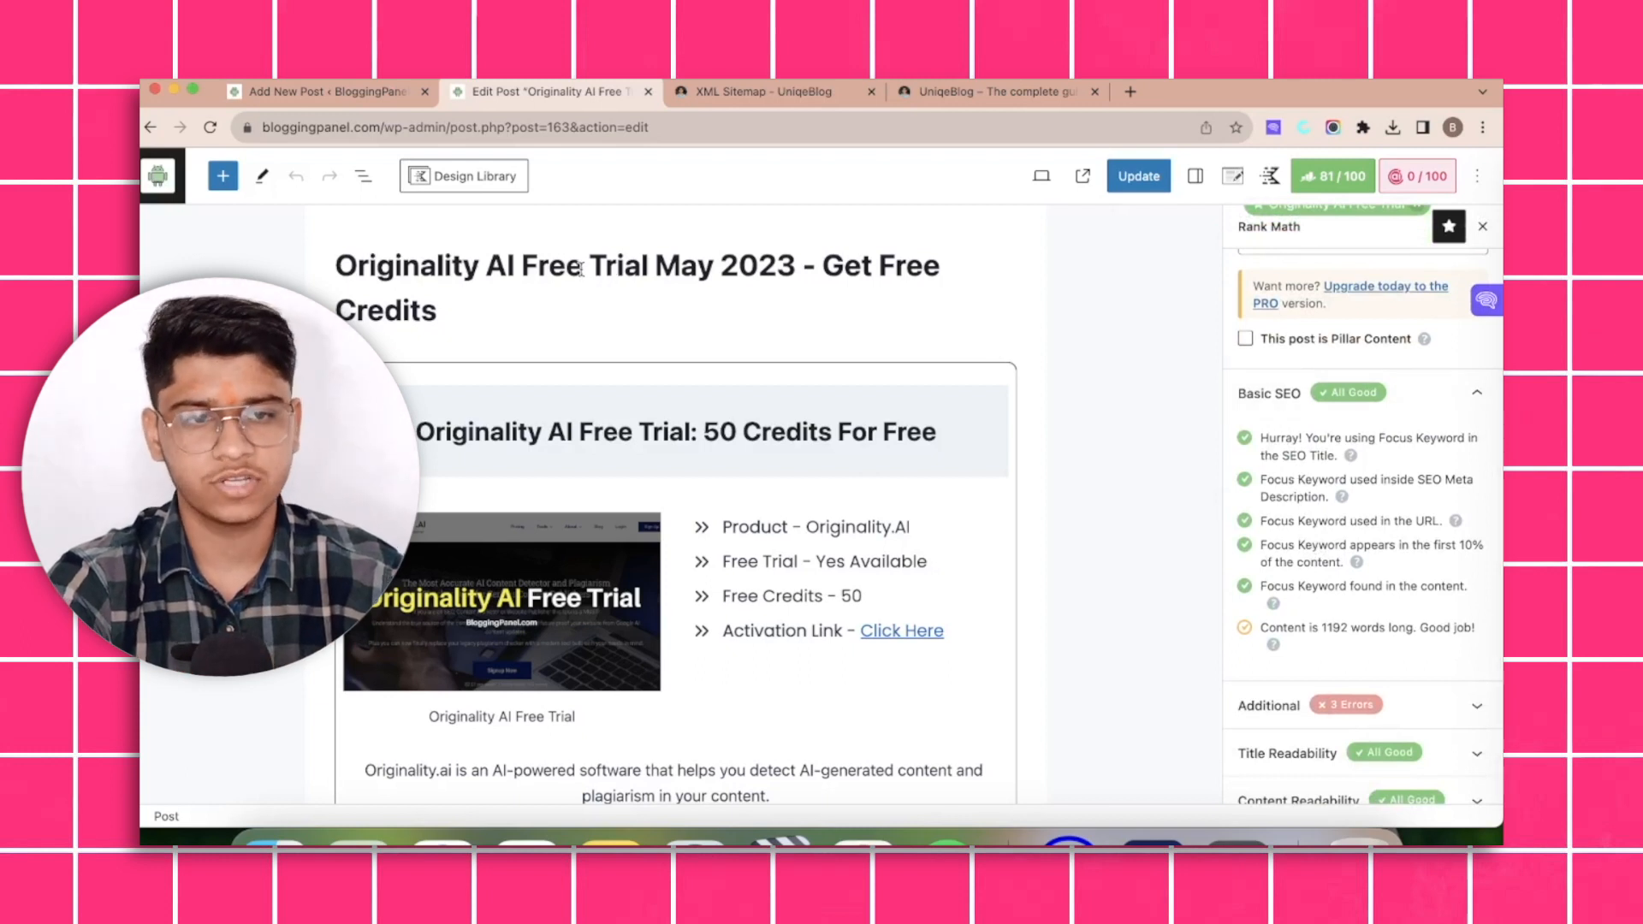
{"action": "scroll", "coordinate": [1279, 492], "scroll_direction": "up", "scroll_amount": 4}
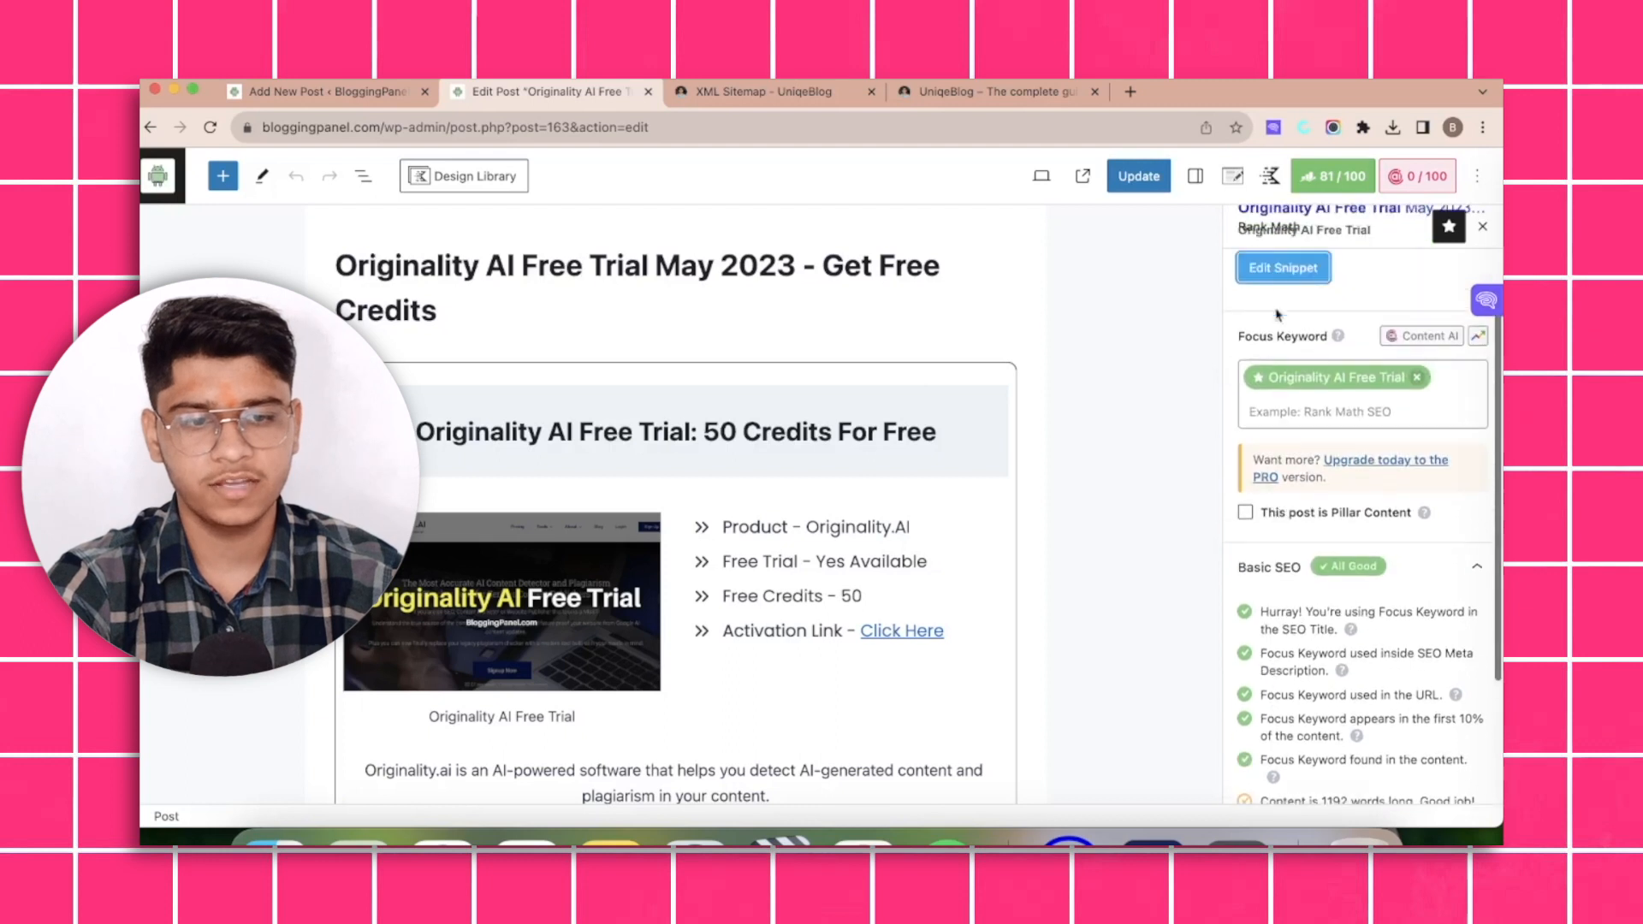
{"action": "scroll", "coordinate": [1238, 384], "scroll_direction": "down", "scroll_amount": 3}
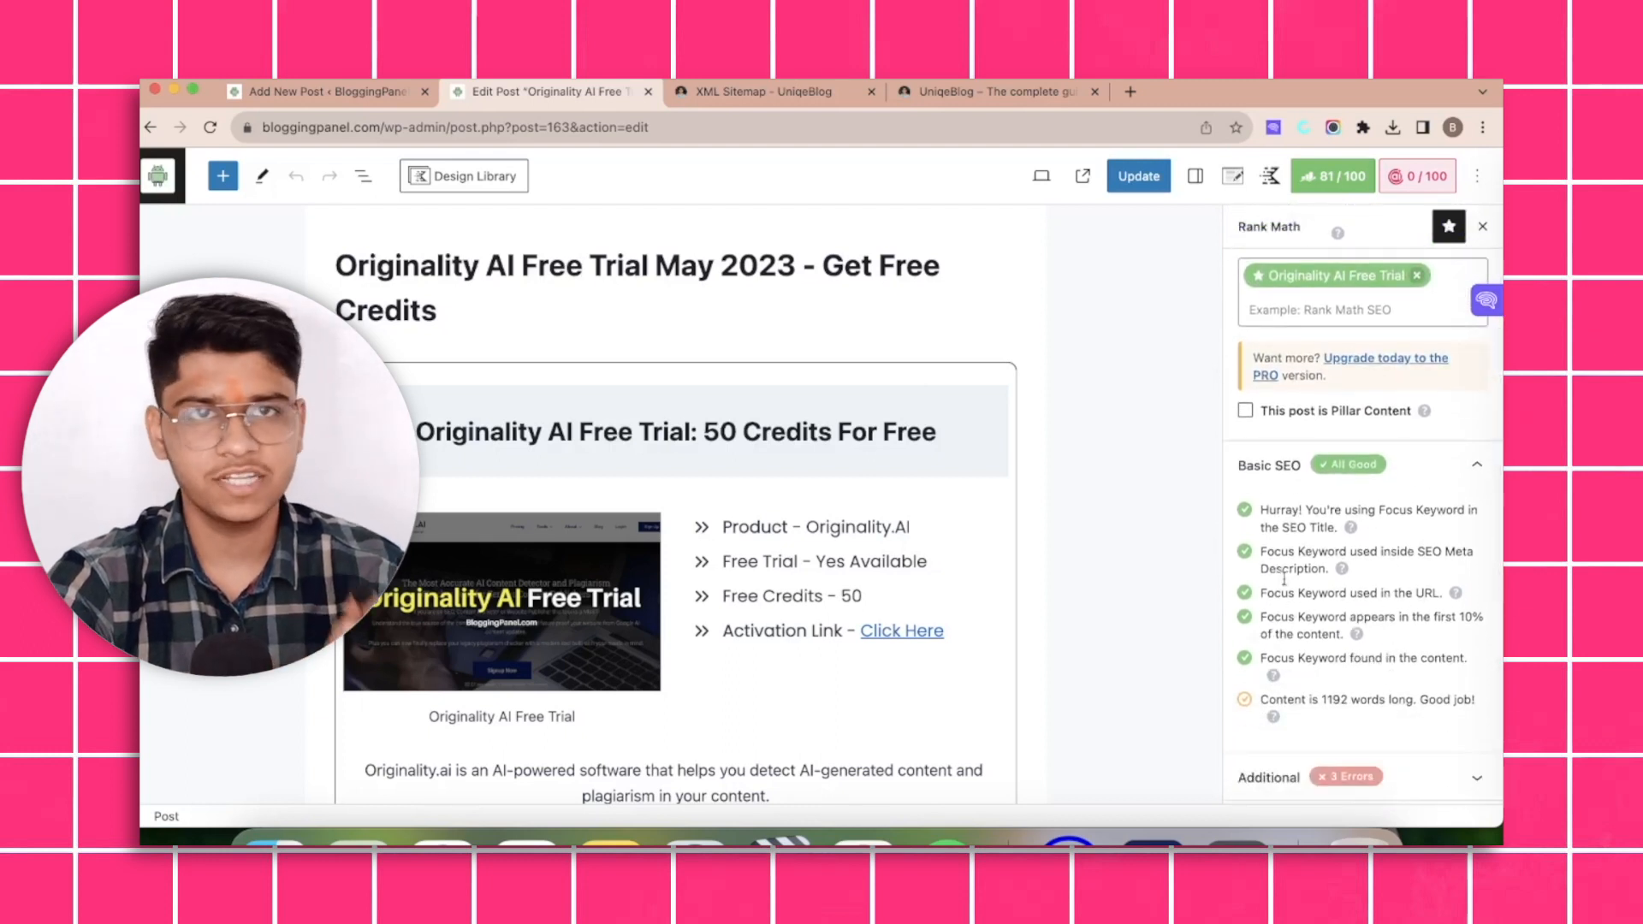
{"action": "scroll", "coordinate": [1258, 360], "scroll_direction": "up", "scroll_amount": 1}
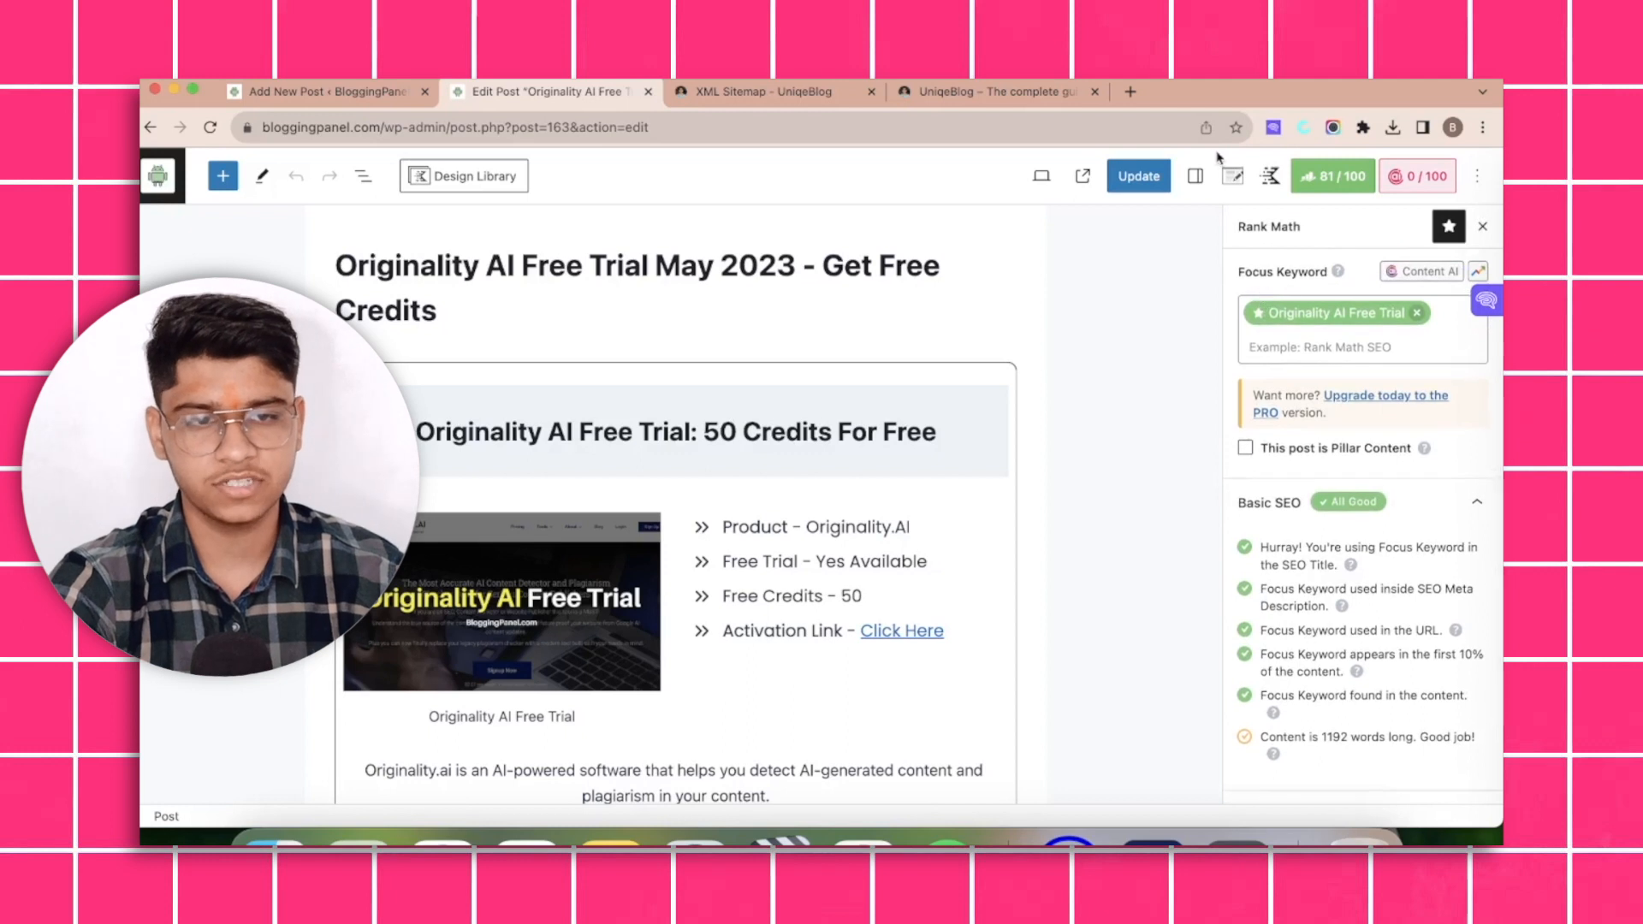
Open the permalink details of the Originality AI post from its general post settings.
{"action": "left_click", "coordinate": [1189, 174]}
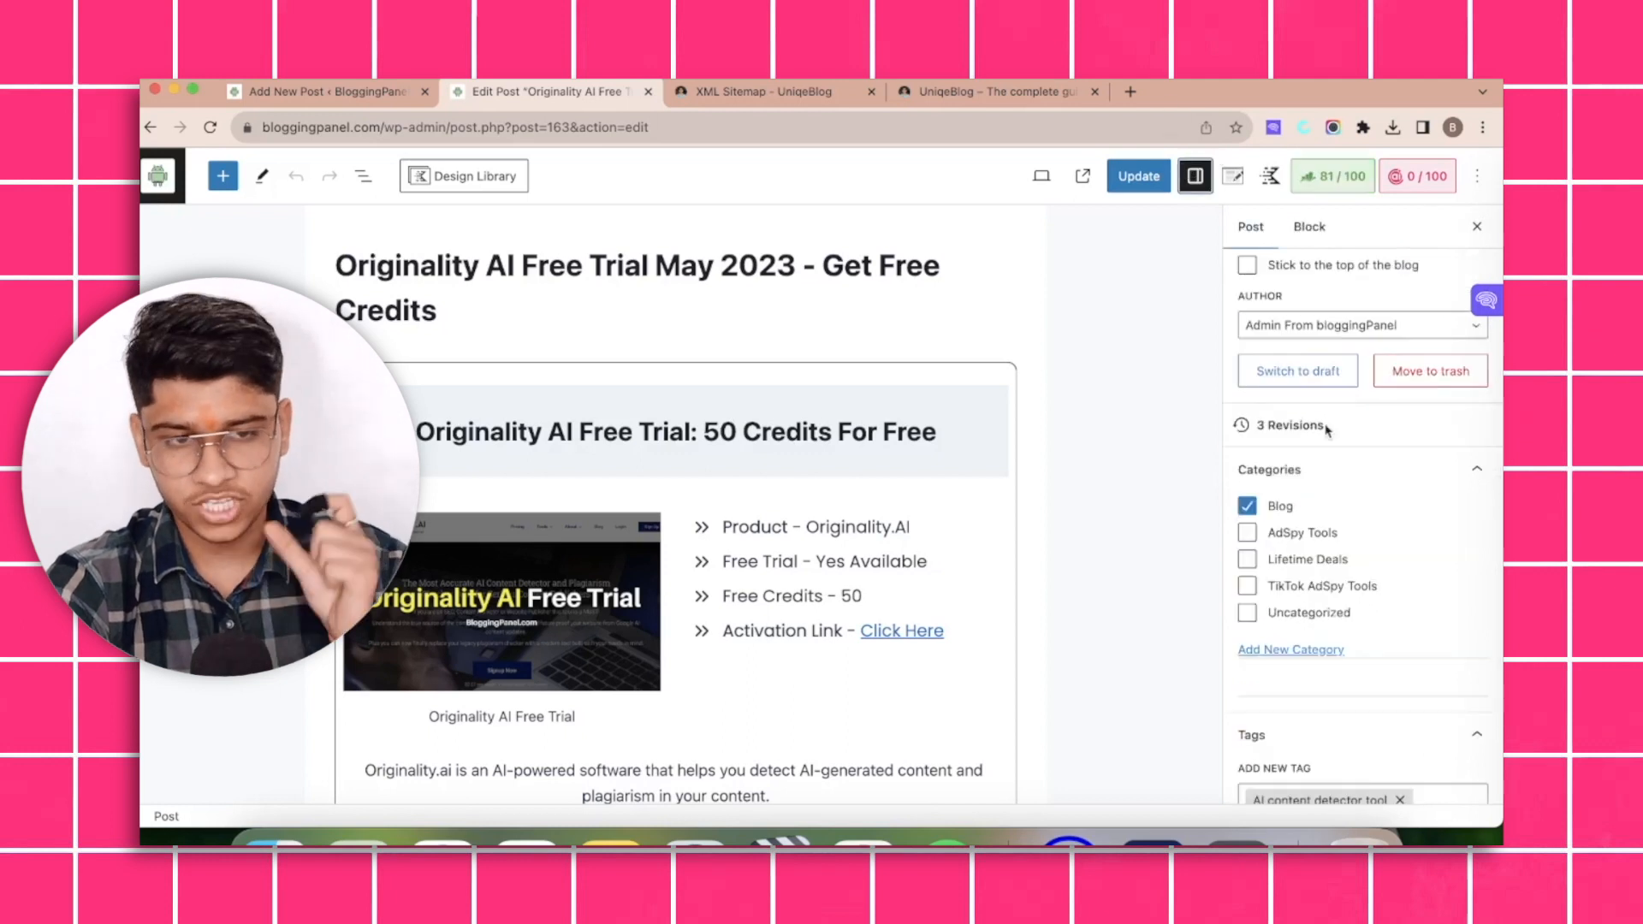
{"action": "scroll", "coordinate": [1242, 274], "scroll_direction": "up", "scroll_amount": 3}
{"action": "left_click", "coordinate": [1395, 462]}
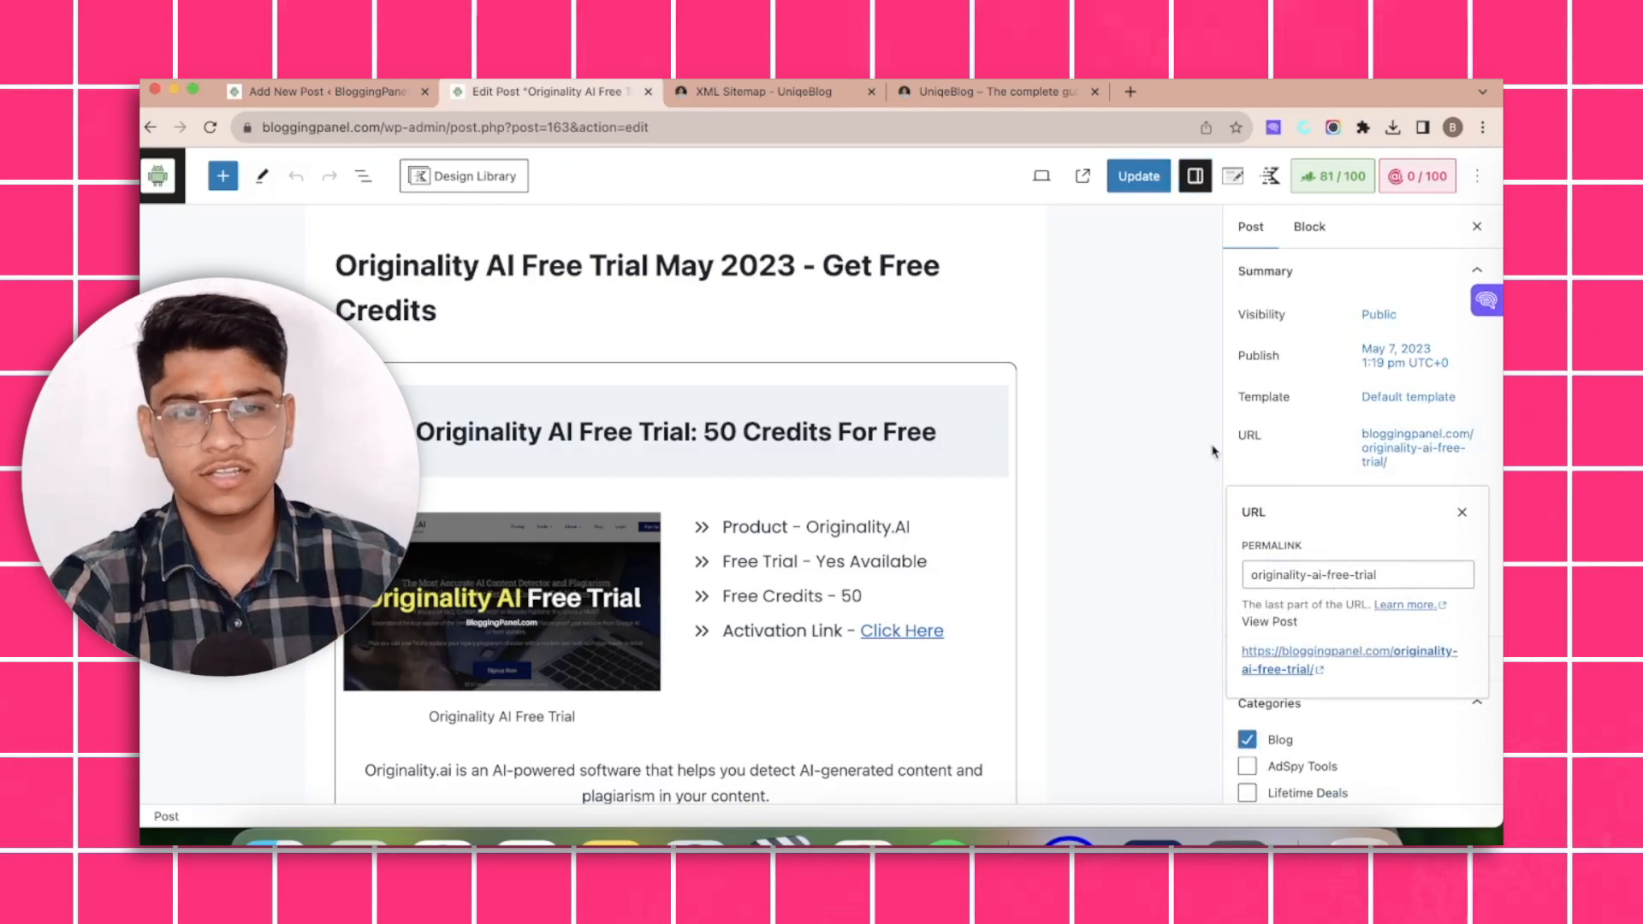
Examine the Originality AI post's Basic SEO checks in Rank Math, including focus keyword use in the content and content length.
{"action": "left_click", "coordinate": [1333, 175]}
{"action": "scroll", "coordinate": [1345, 386], "scroll_direction": "down", "scroll_amount": 4}
{"action": "scroll", "coordinate": [1343, 408], "scroll_direction": "down", "scroll_amount": 4}
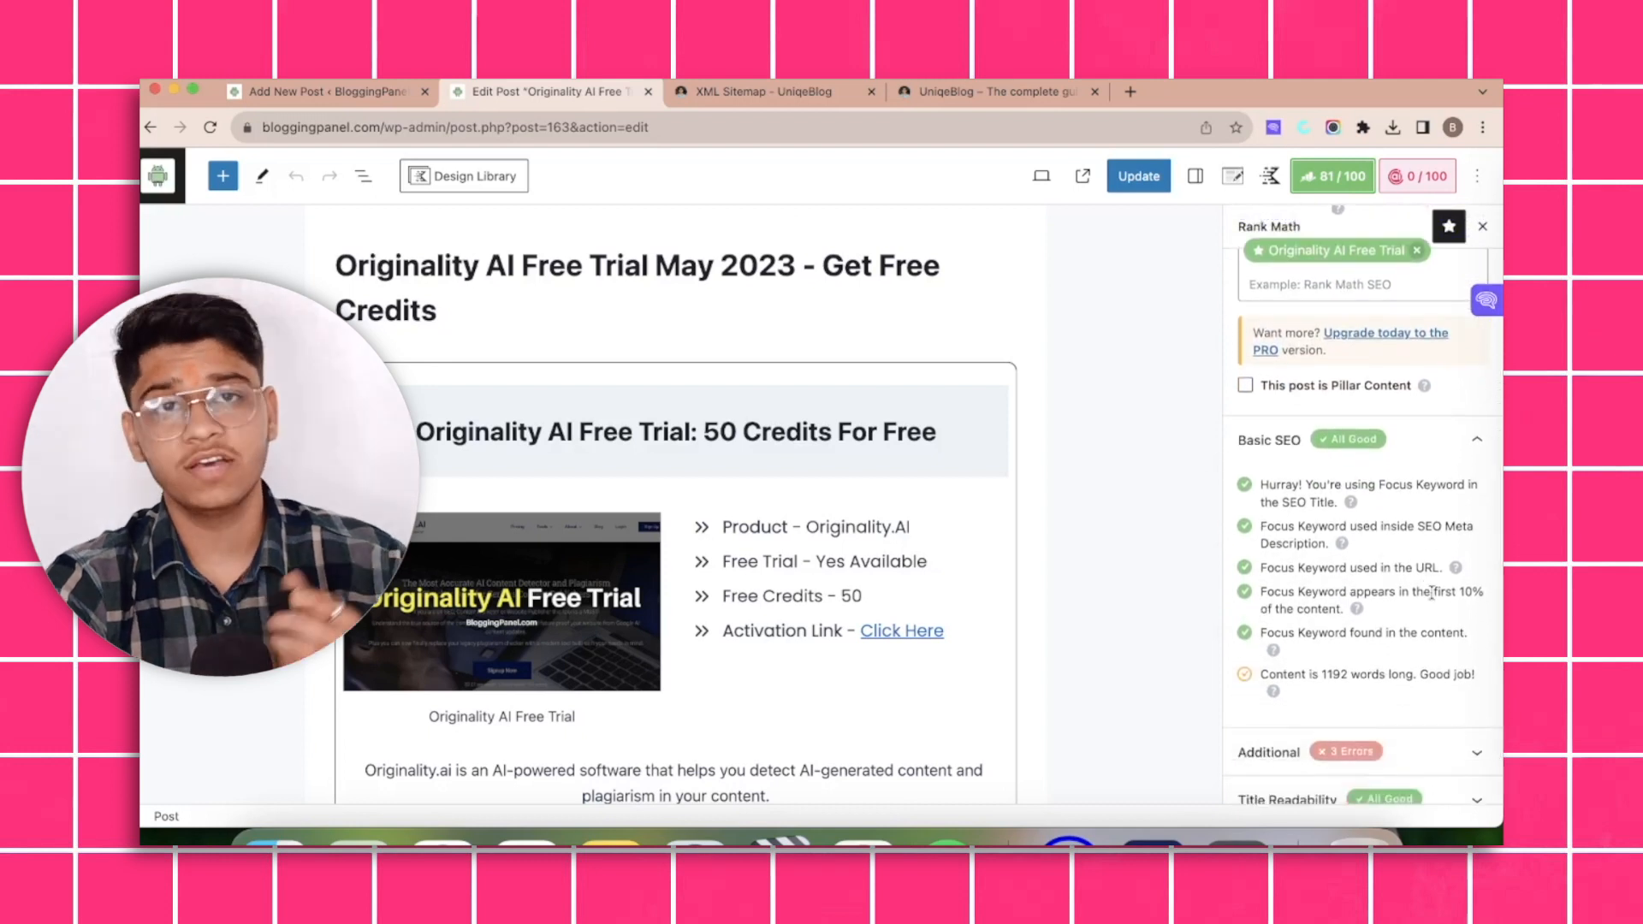
{"action": "scroll", "coordinate": [1282, 611], "scroll_direction": "down", "scroll_amount": 1}
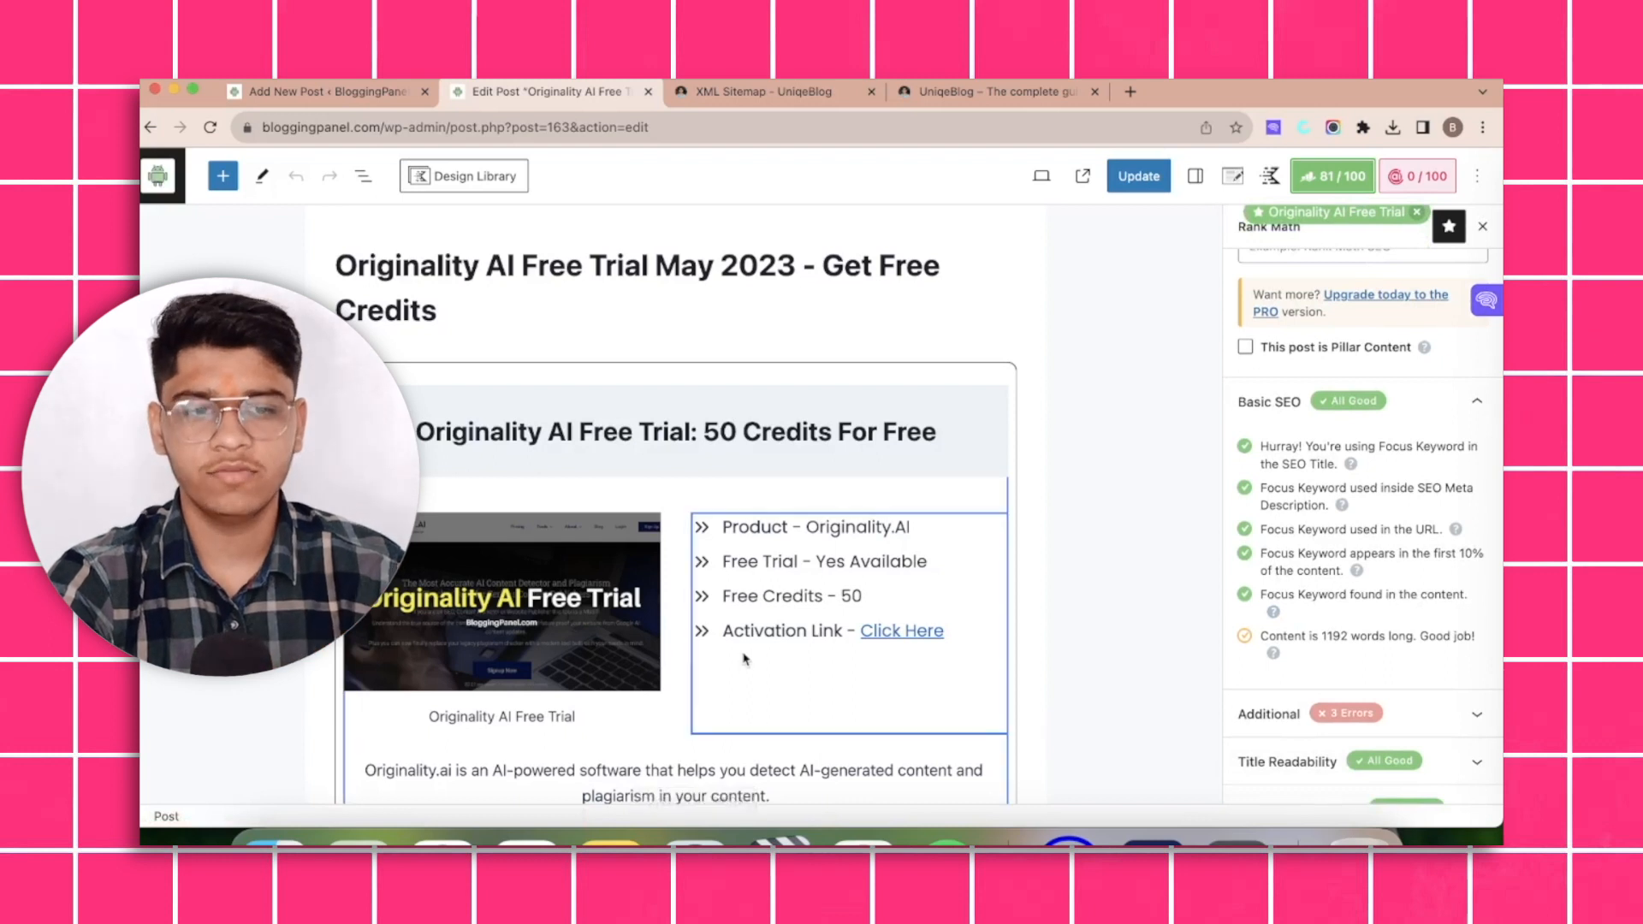
{"action": "scroll", "coordinate": [684, 557], "scroll_direction": "down", "scroll_amount": 10}
{"action": "scroll", "coordinate": [1315, 611], "scroll_direction": "down", "scroll_amount": 1}
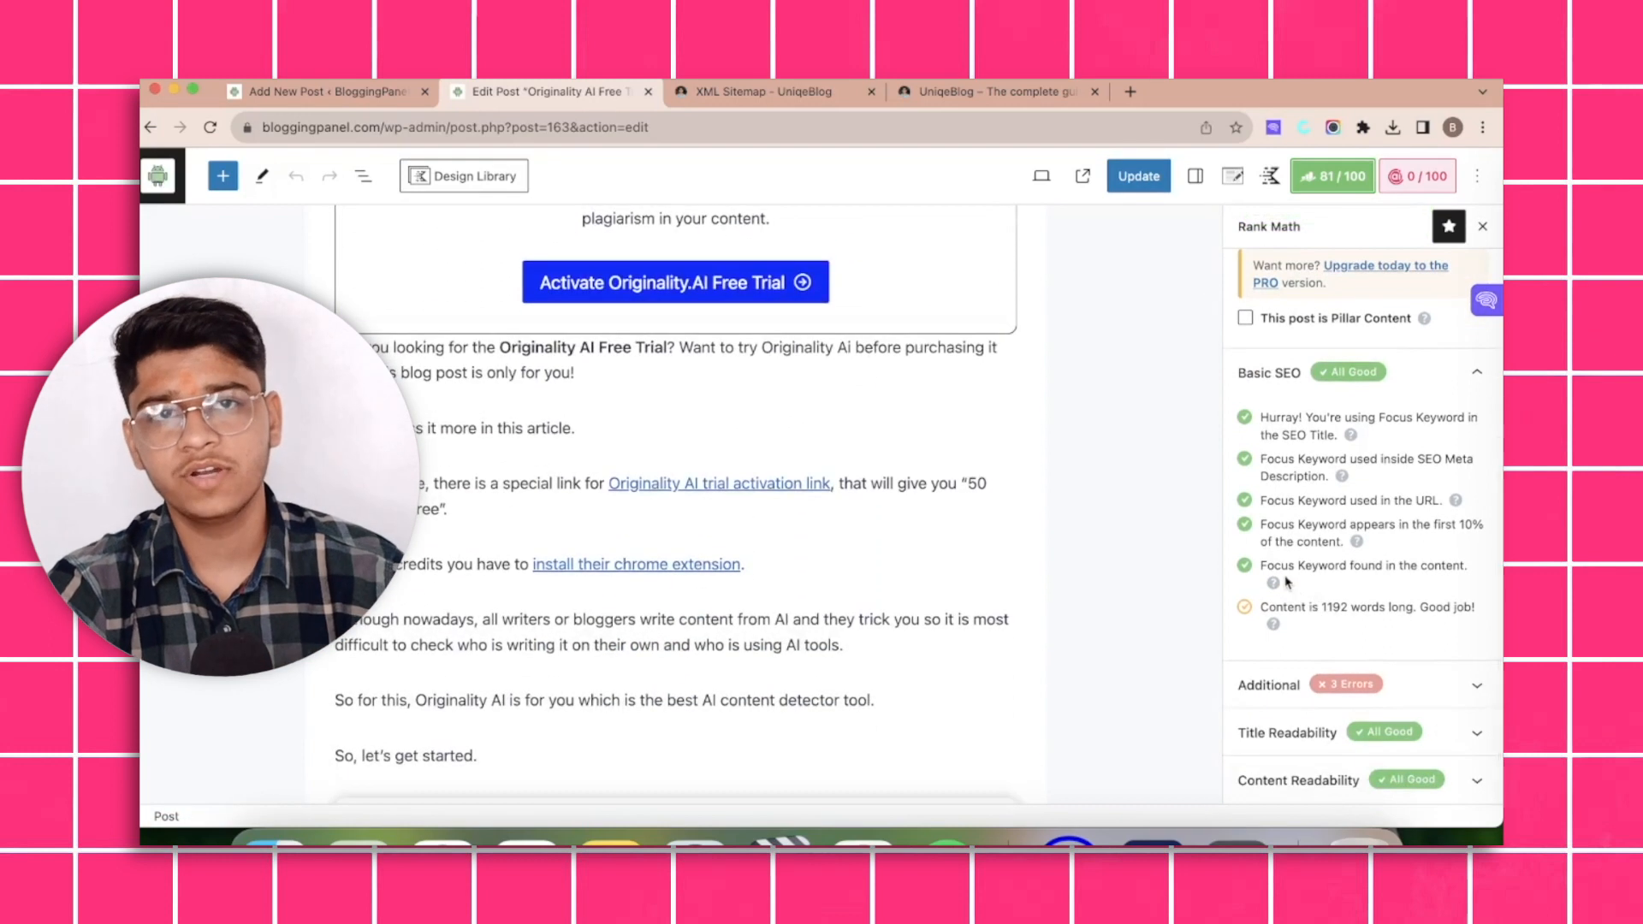
{"action": "left_click_drag", "start_coordinate": [1273, 560], "coordinate": [1406, 558]}
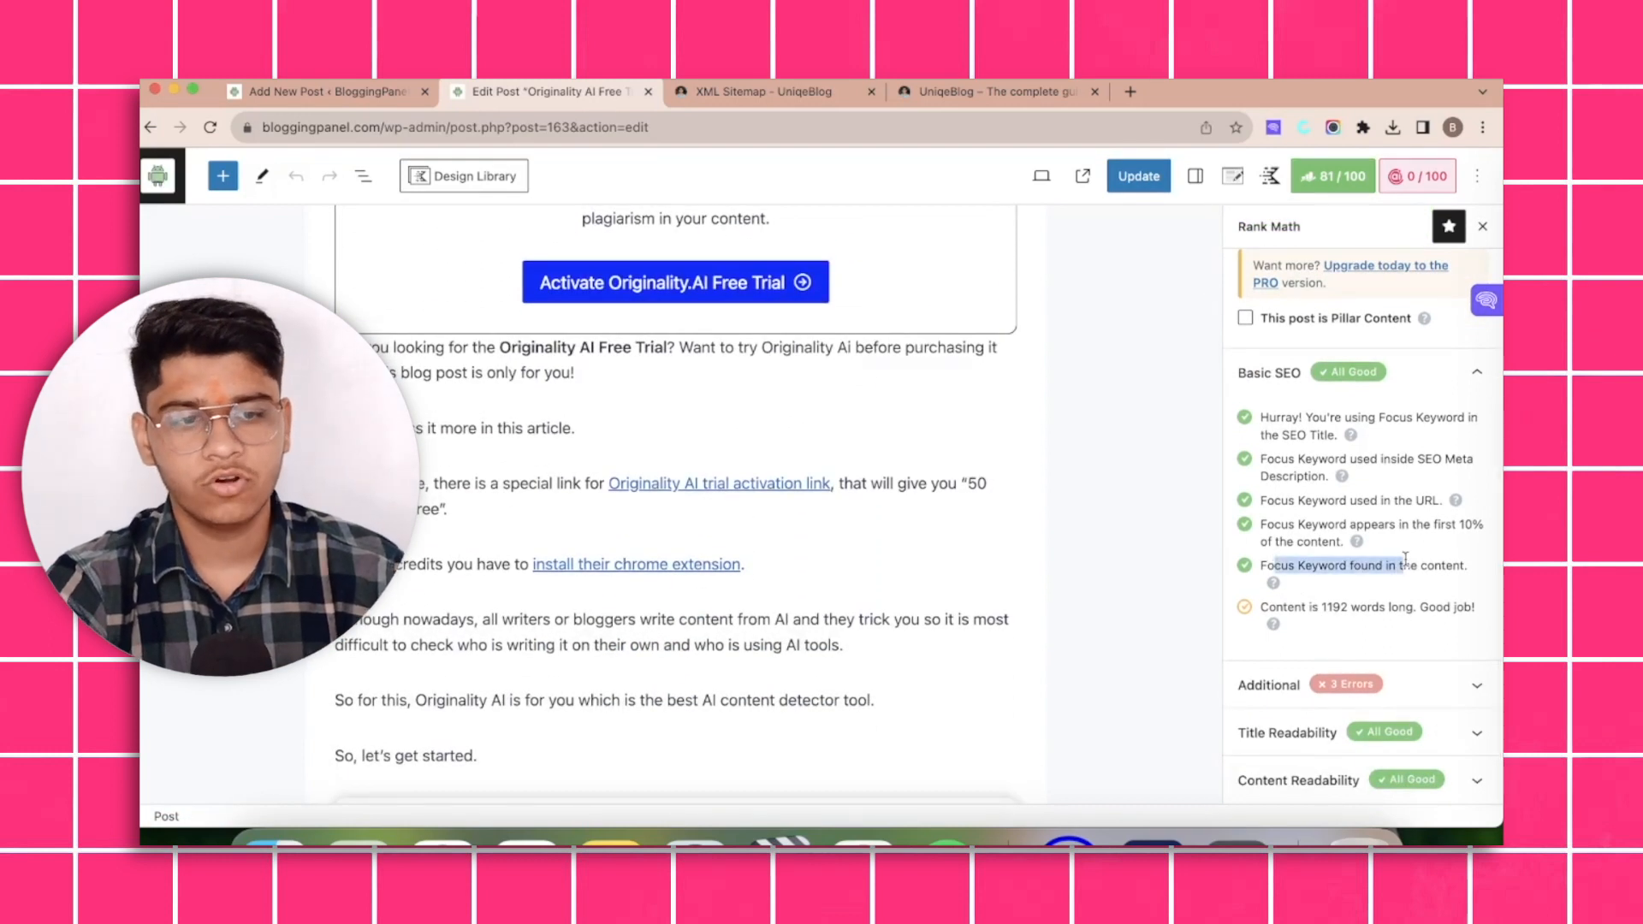
{"action": "left_click", "coordinate": [1340, 602]}
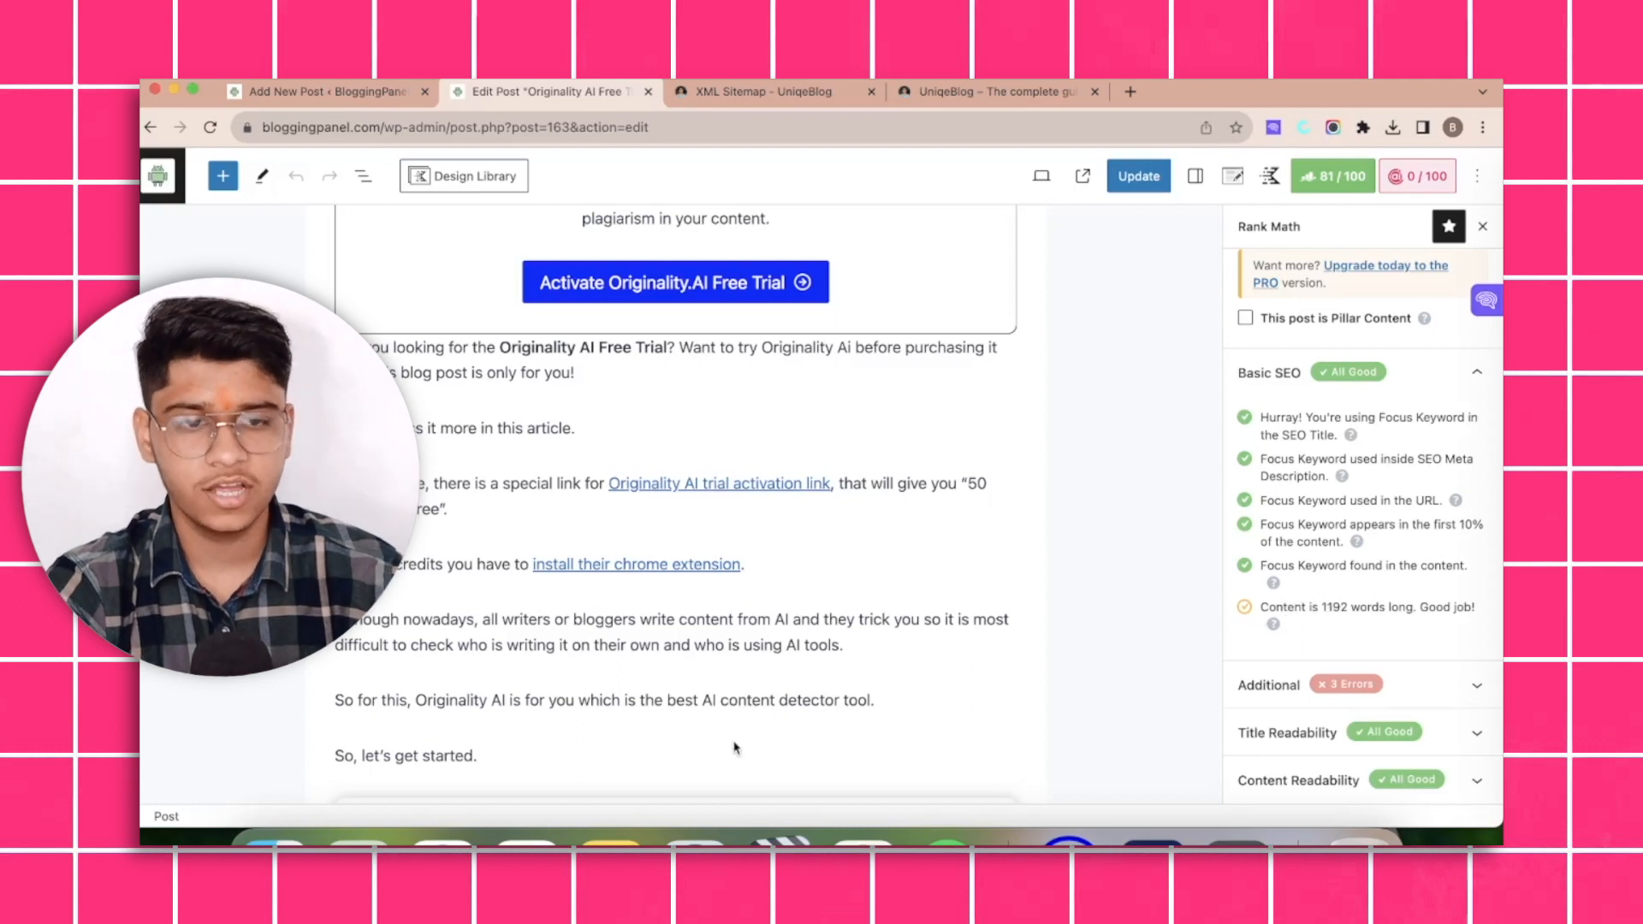
Look through the rest of the Originality AI post and examine Rank Math's Additional checks.
{"action": "scroll", "coordinate": [733, 742], "scroll_direction": "down", "scroll_amount": 20}
{"action": "scroll", "coordinate": [733, 741], "scroll_direction": "down", "scroll_amount": 20}
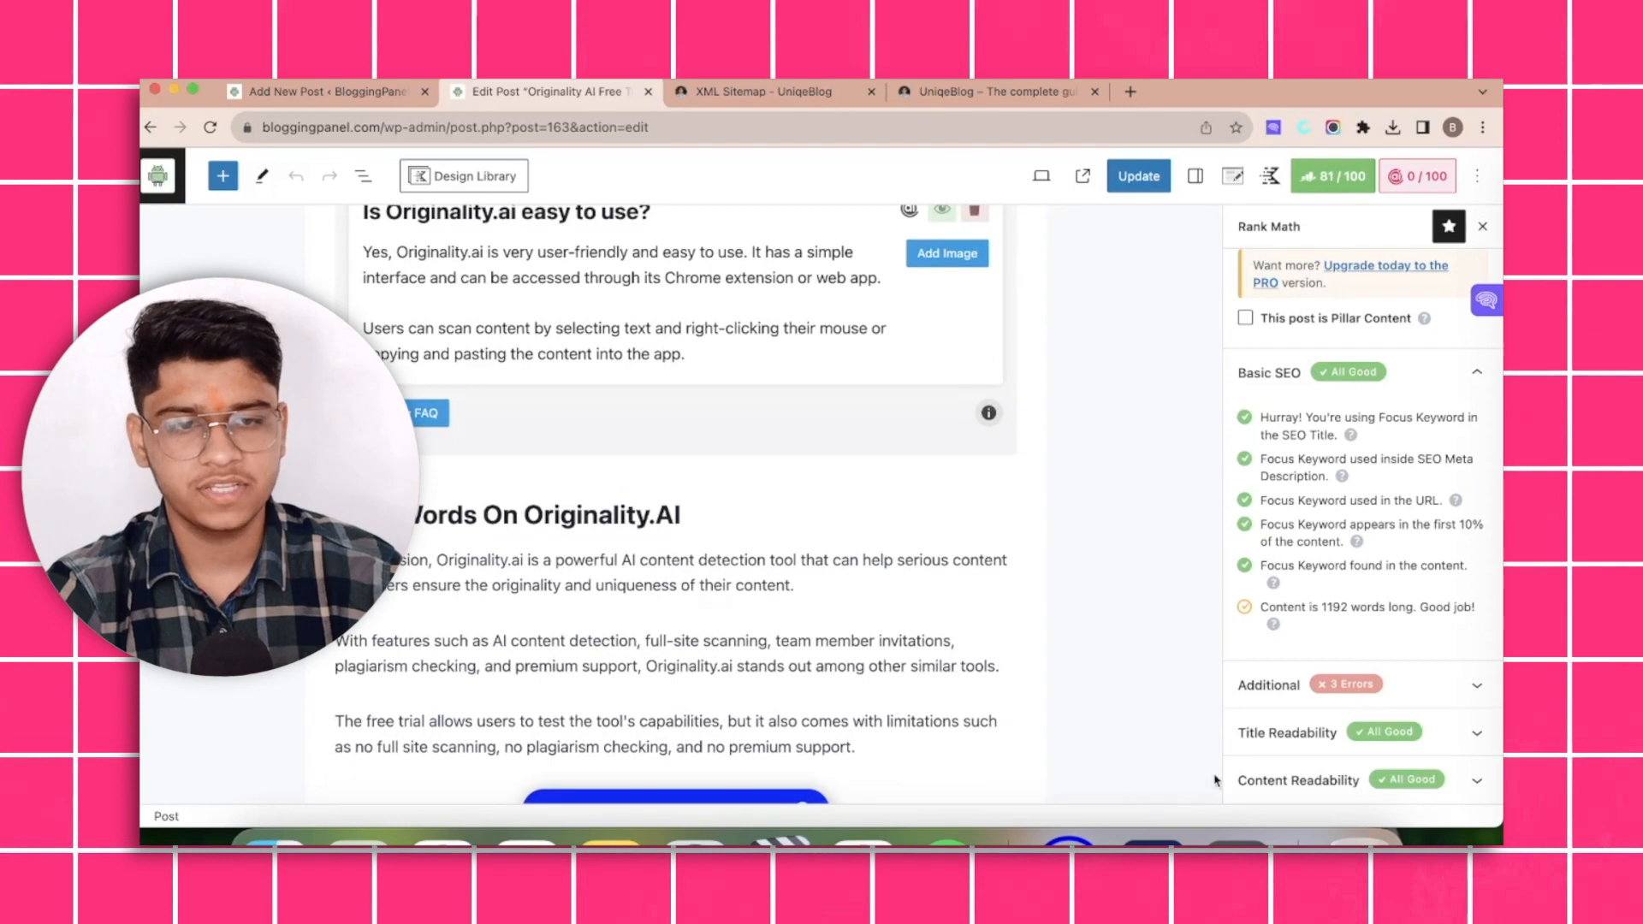
{"action": "left_click", "coordinate": [1288, 684]}
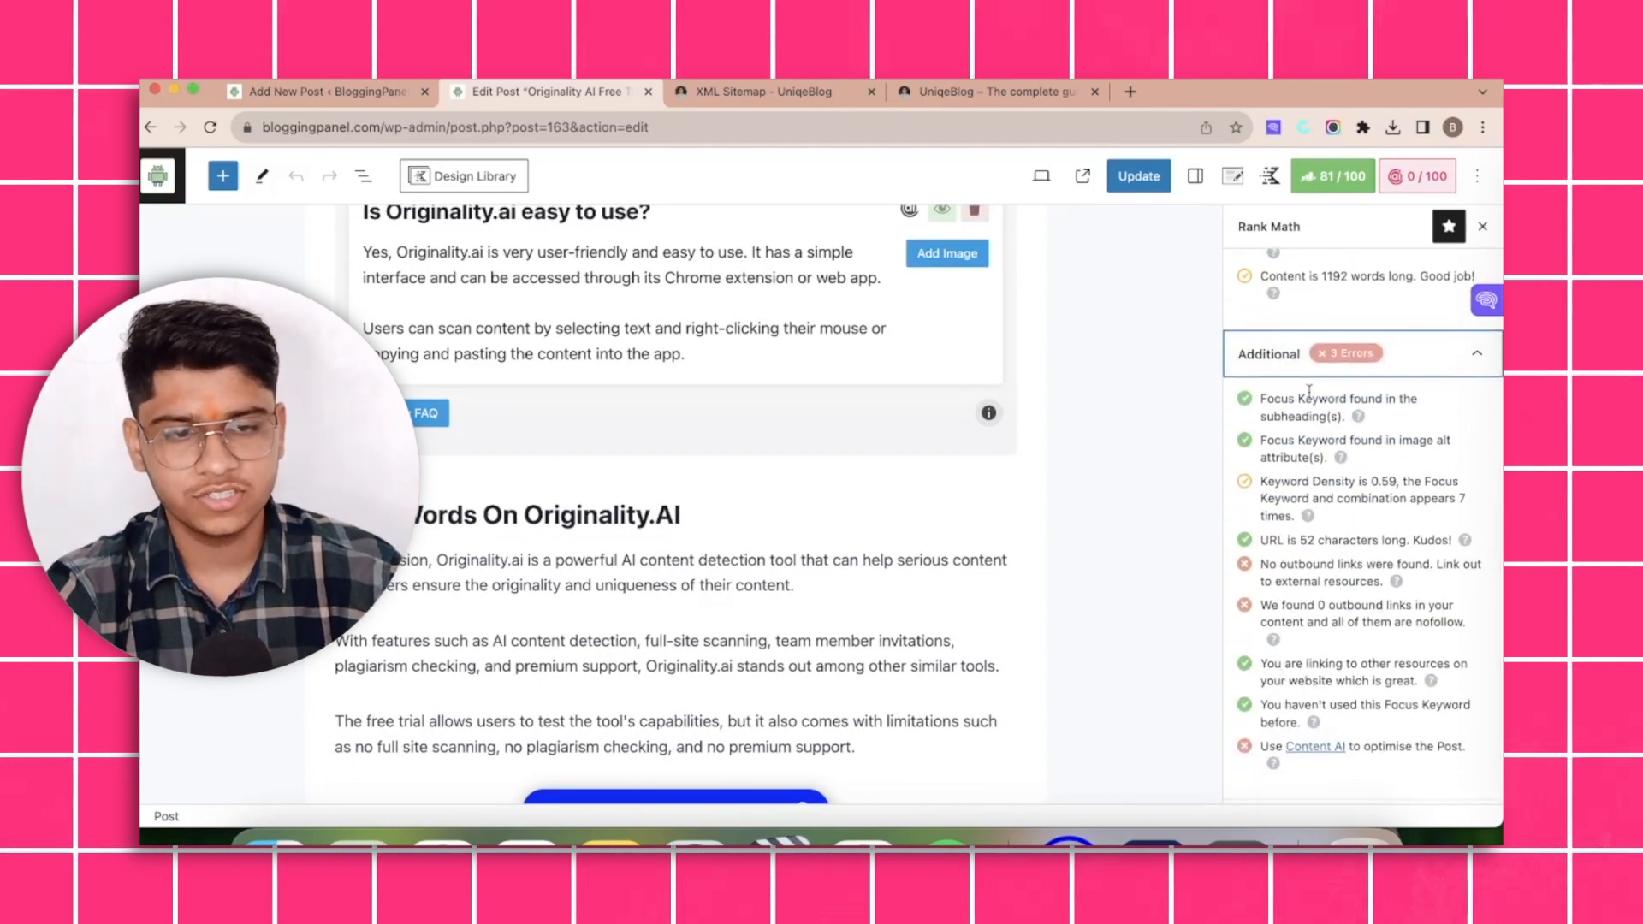
{"action": "scroll", "coordinate": [1291, 432], "scroll_direction": "down", "scroll_amount": 1}
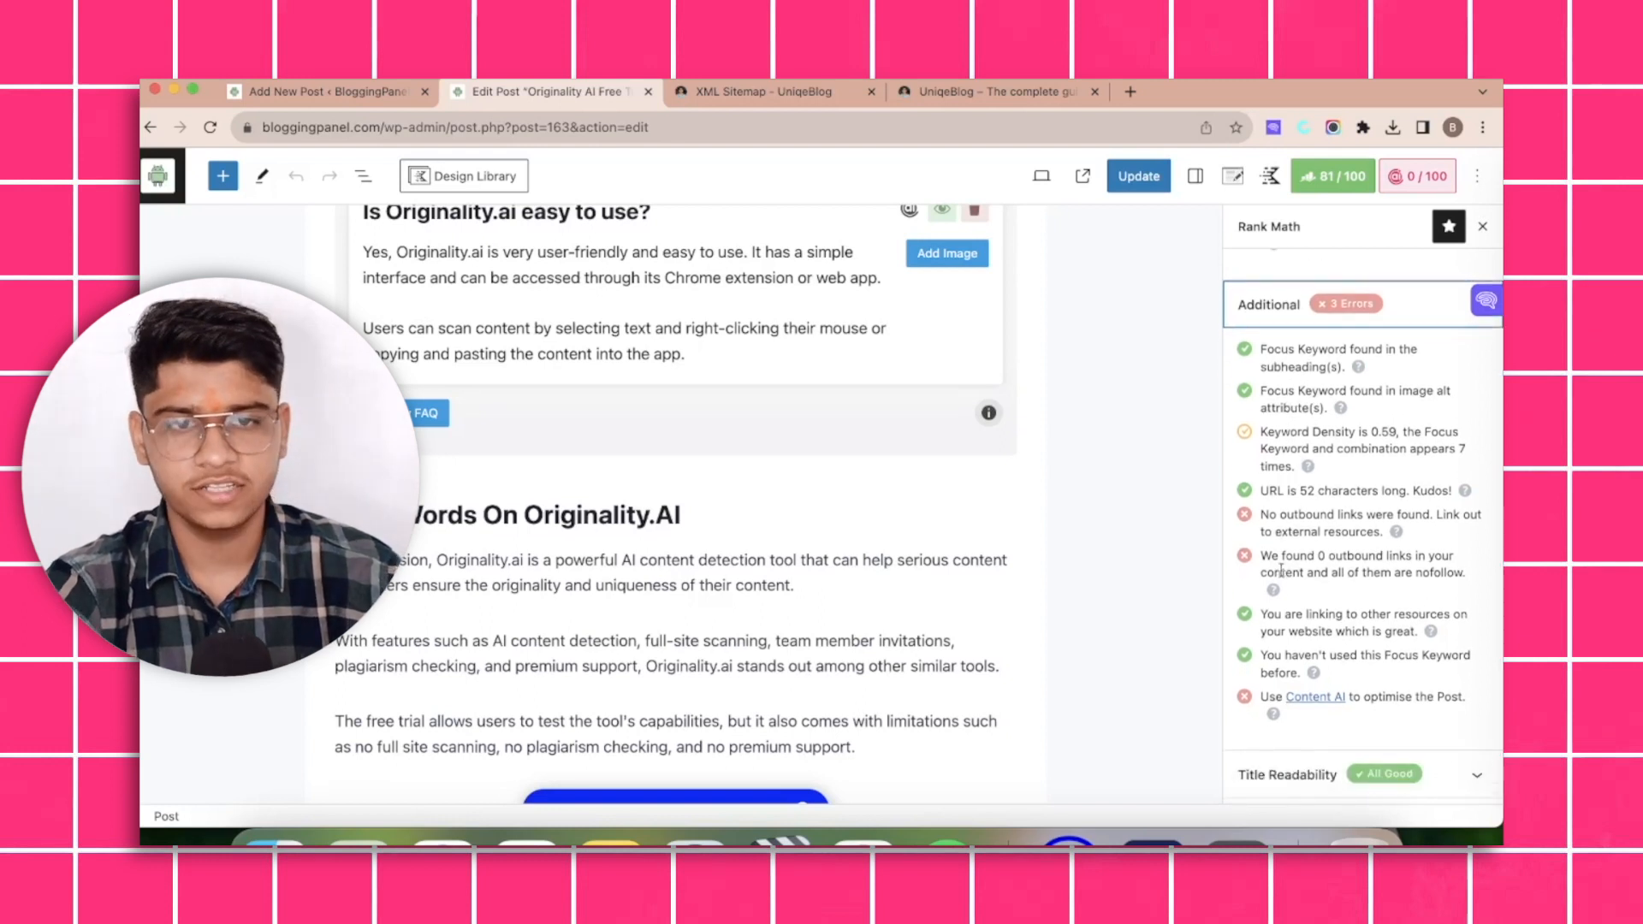
{"action": "left_click", "coordinate": [956, 94]}
{"action": "left_click", "coordinate": [741, 120]}
{"action": "key", "text": "super+c"}
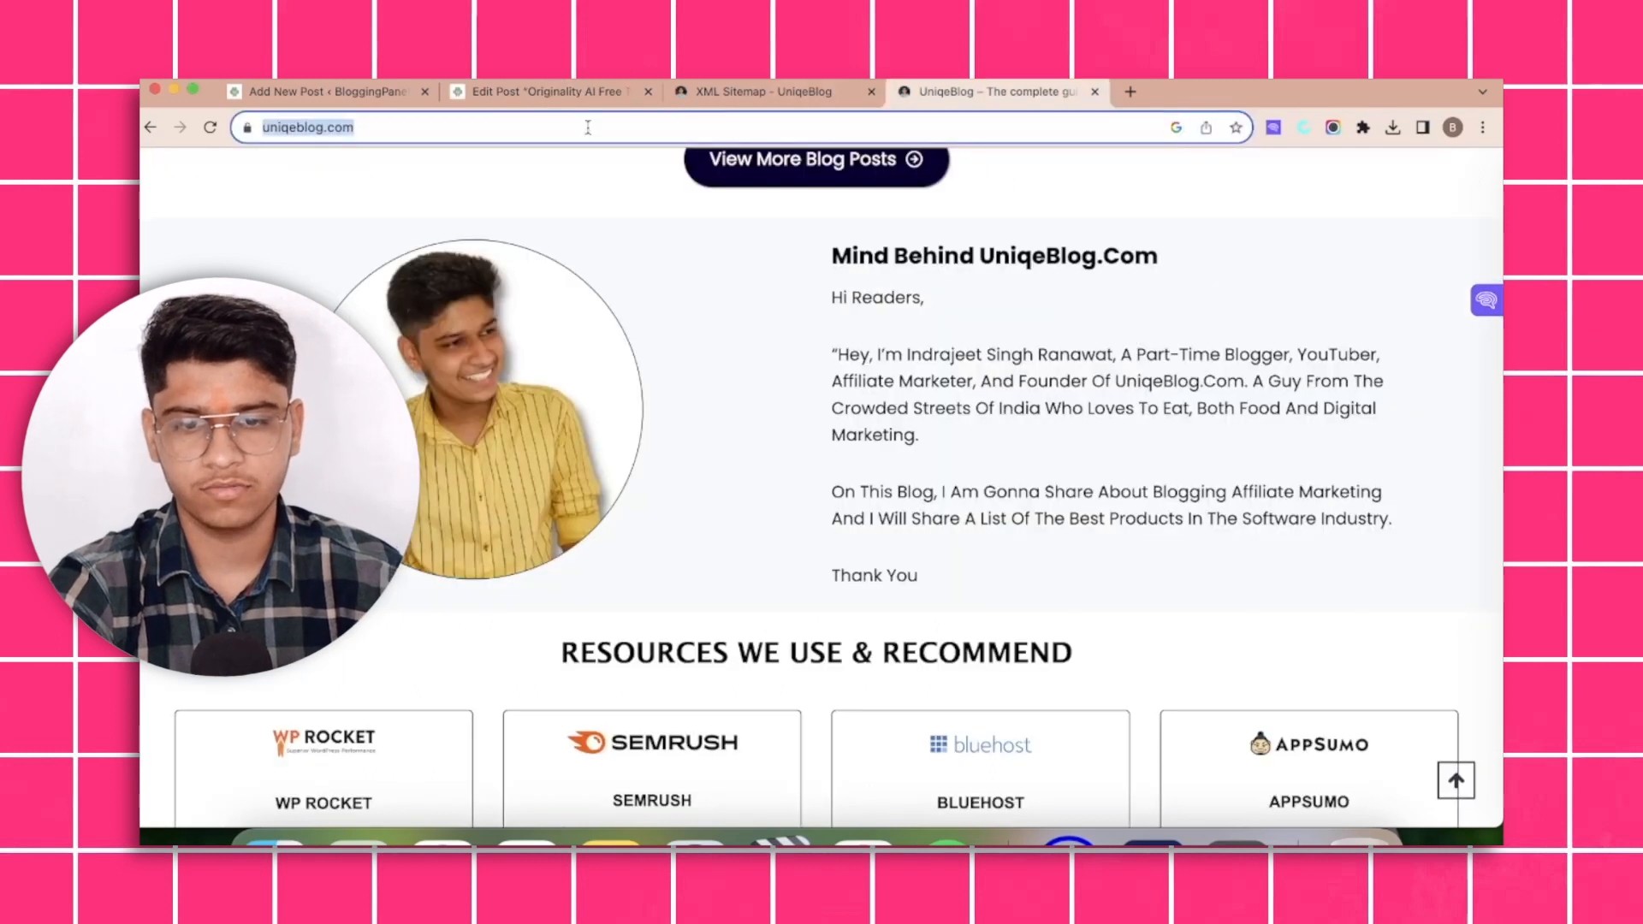
{"action": "left_click", "coordinate": [557, 97]}
{"action": "double_click", "coordinate": [637, 586]}
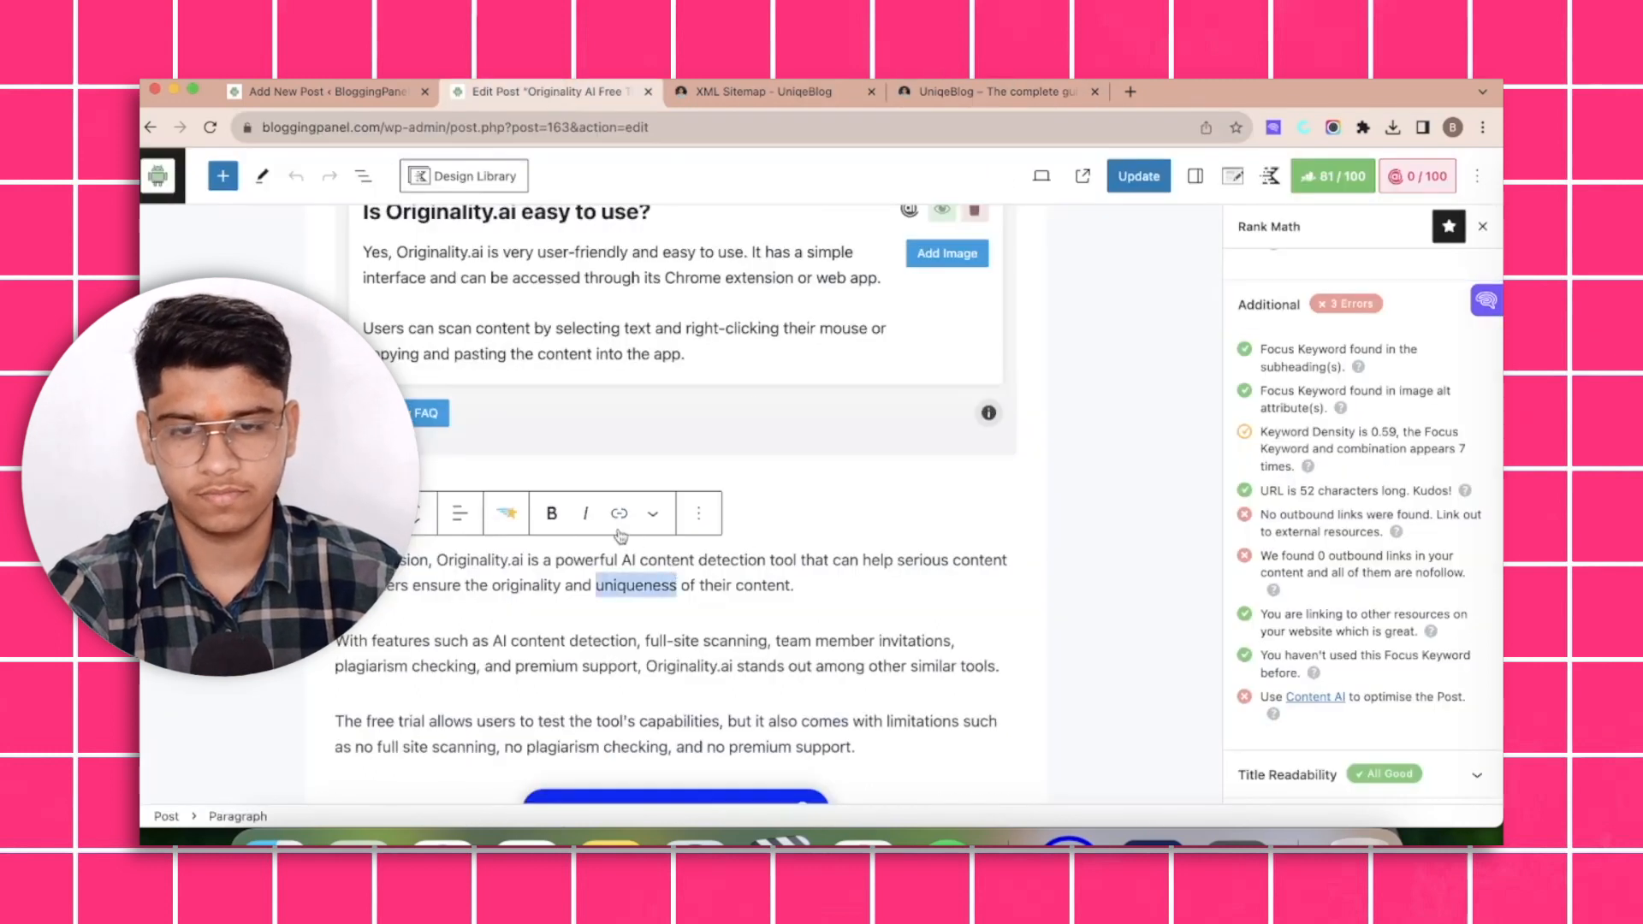
{"action": "left_click", "coordinate": [619, 514]}
{"action": "key", "text": "super+v"}
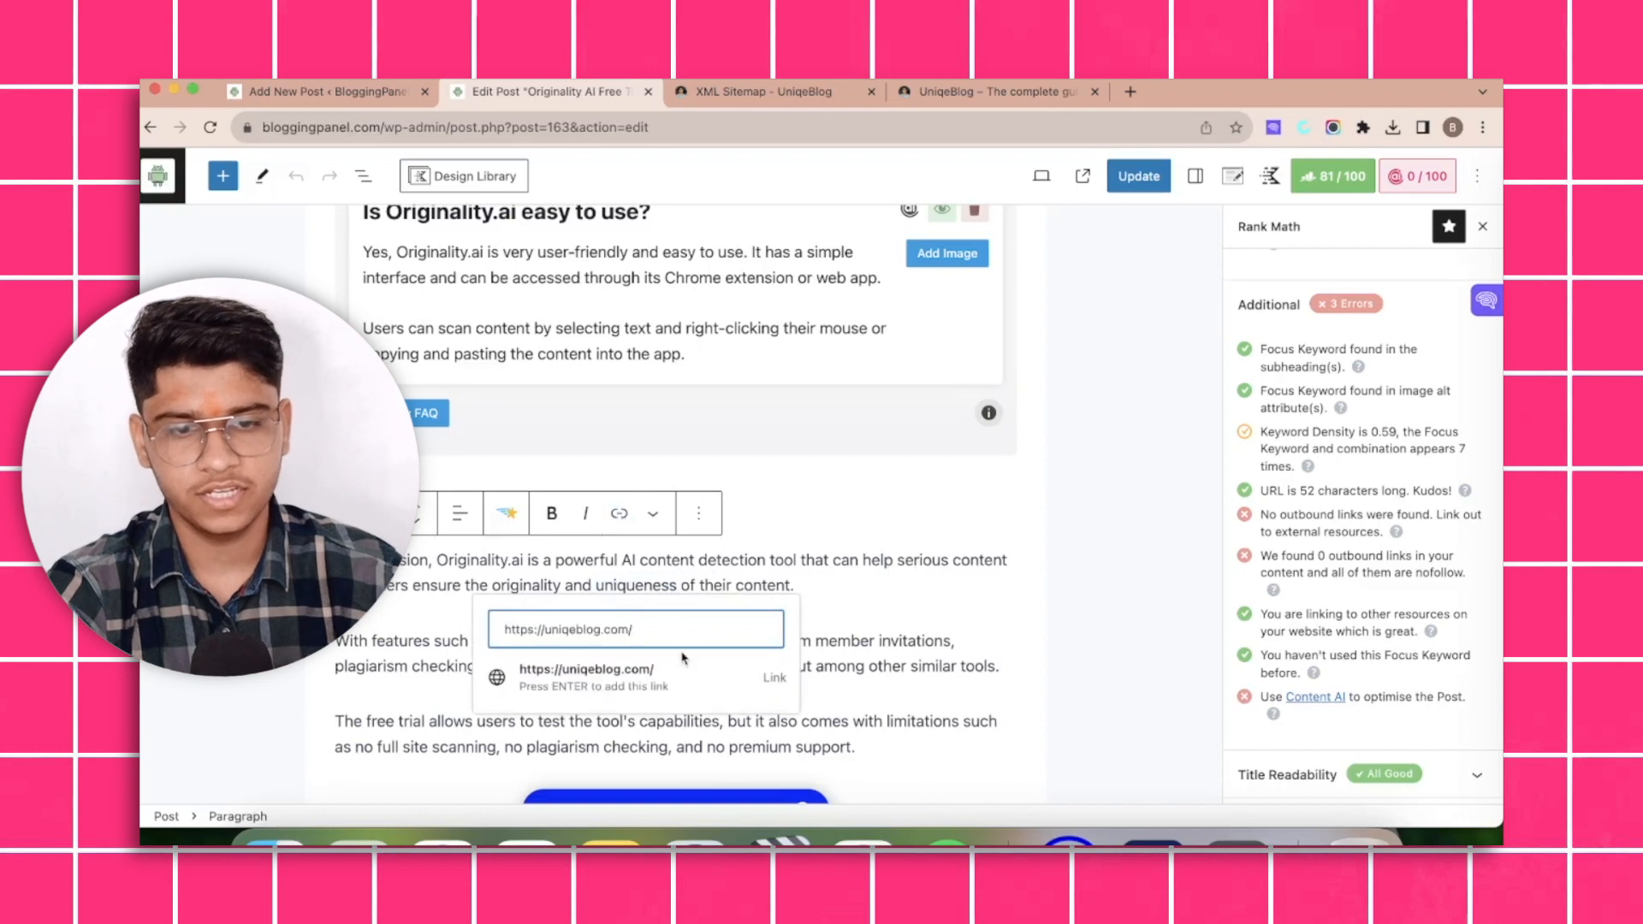
{"action": "left_click", "coordinate": [682, 661]}
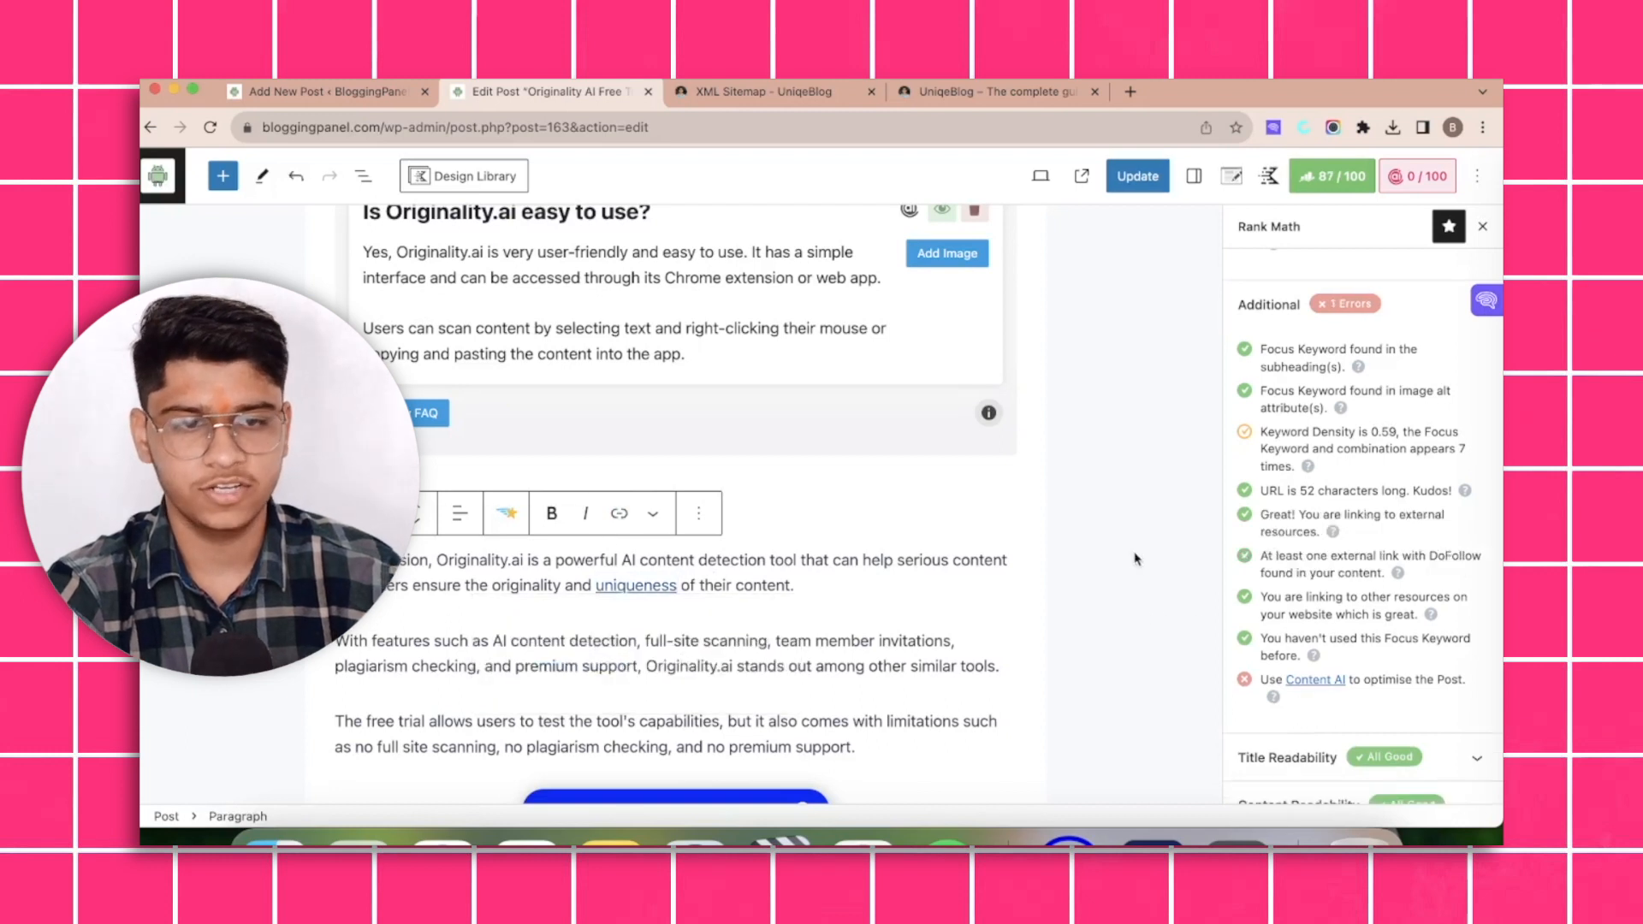
{"action": "left_click", "coordinate": [1090, 561]}
{"action": "left_click", "coordinate": [707, 587]}
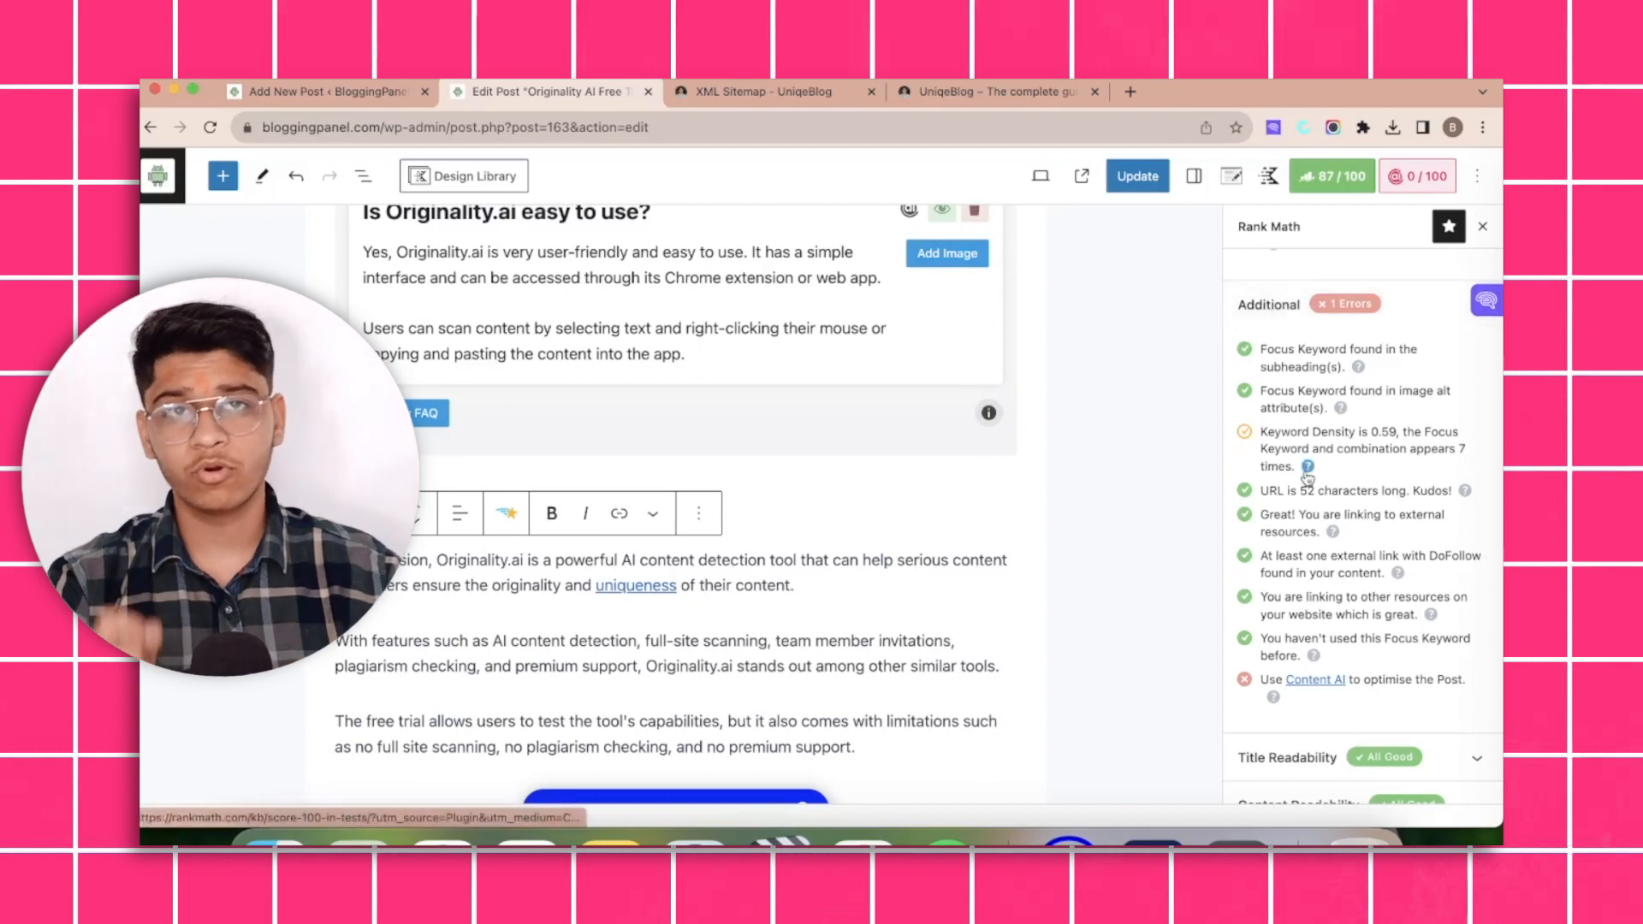
{"action": "scroll", "coordinate": [1306, 469], "scroll_direction": "up", "scroll_amount": 5}
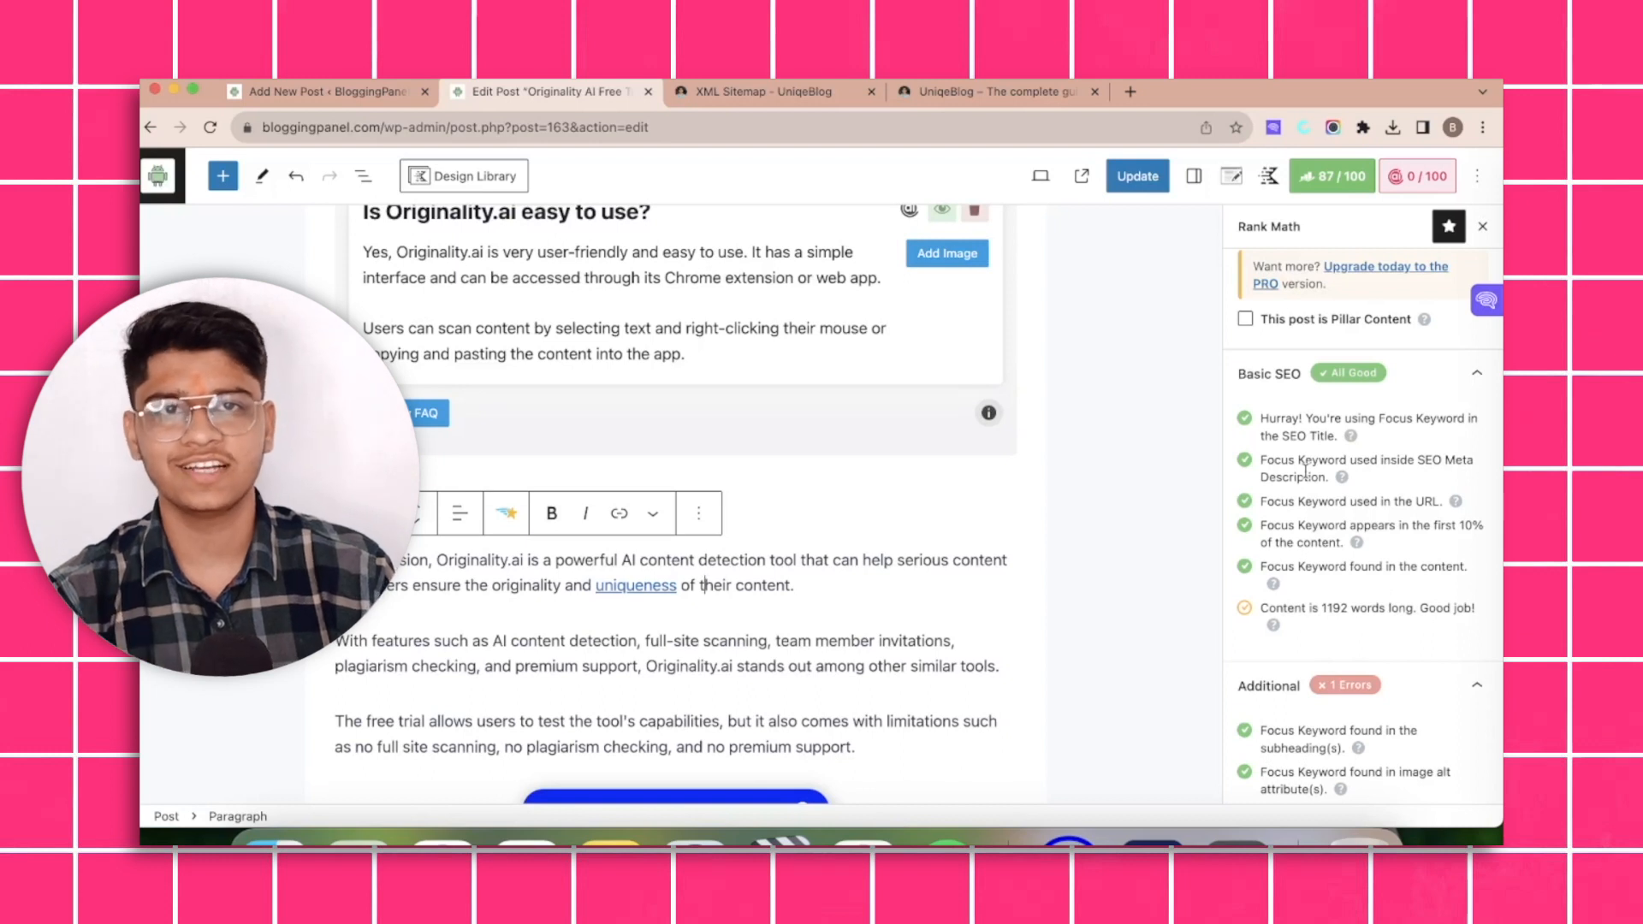
{"action": "left_click", "coordinate": [695, 94]}
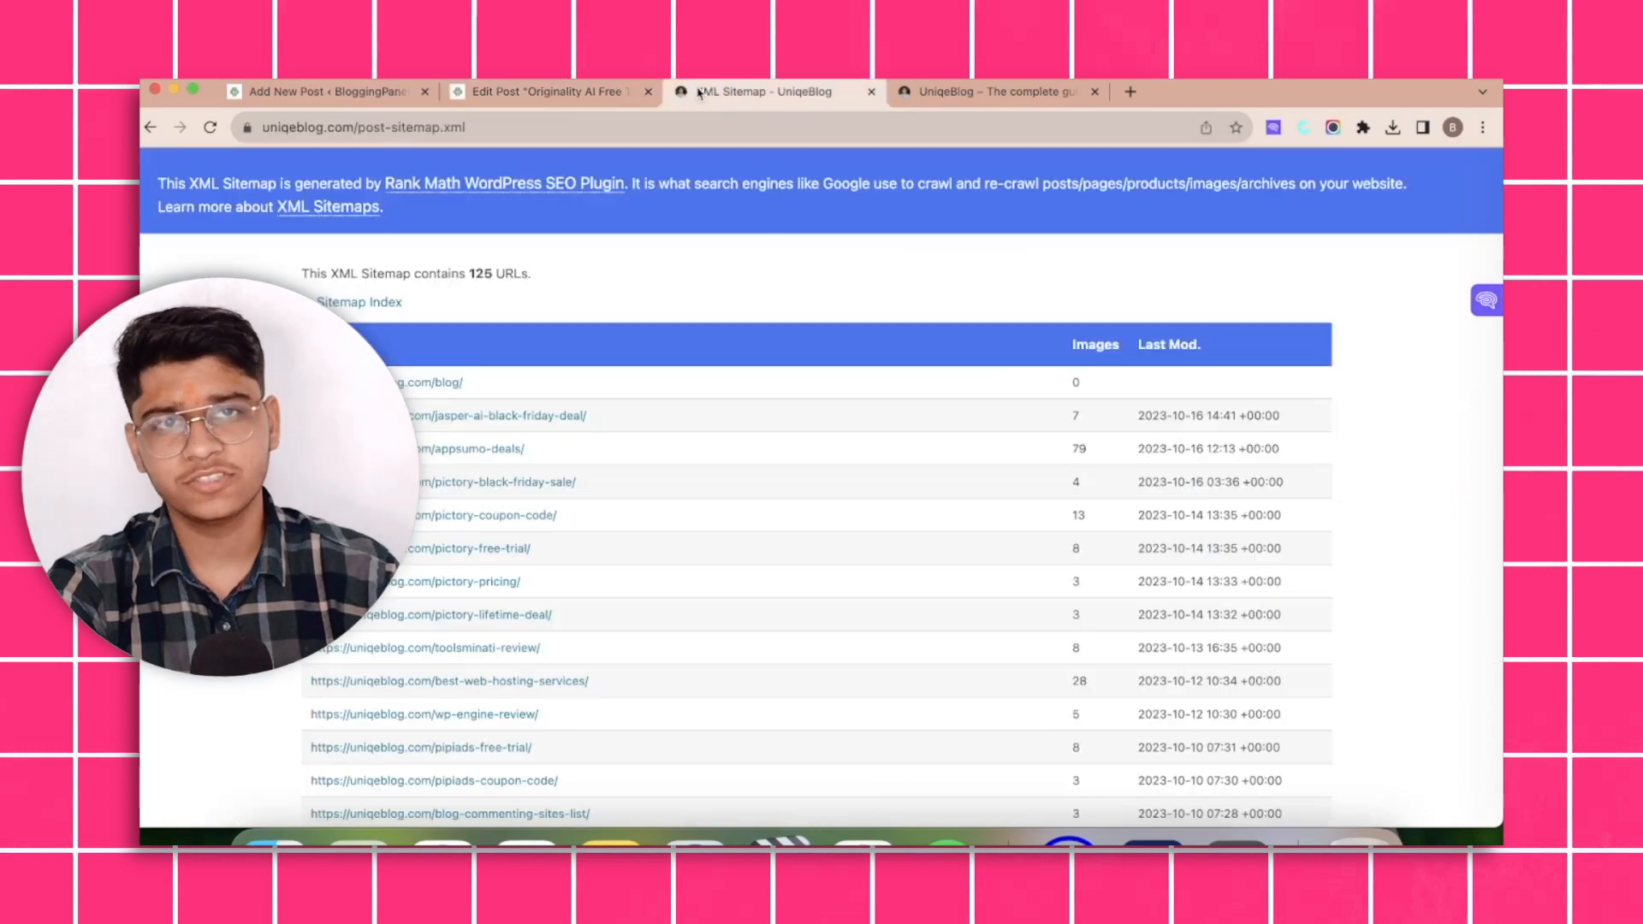
{"action": "left_click", "coordinate": [407, 89]}
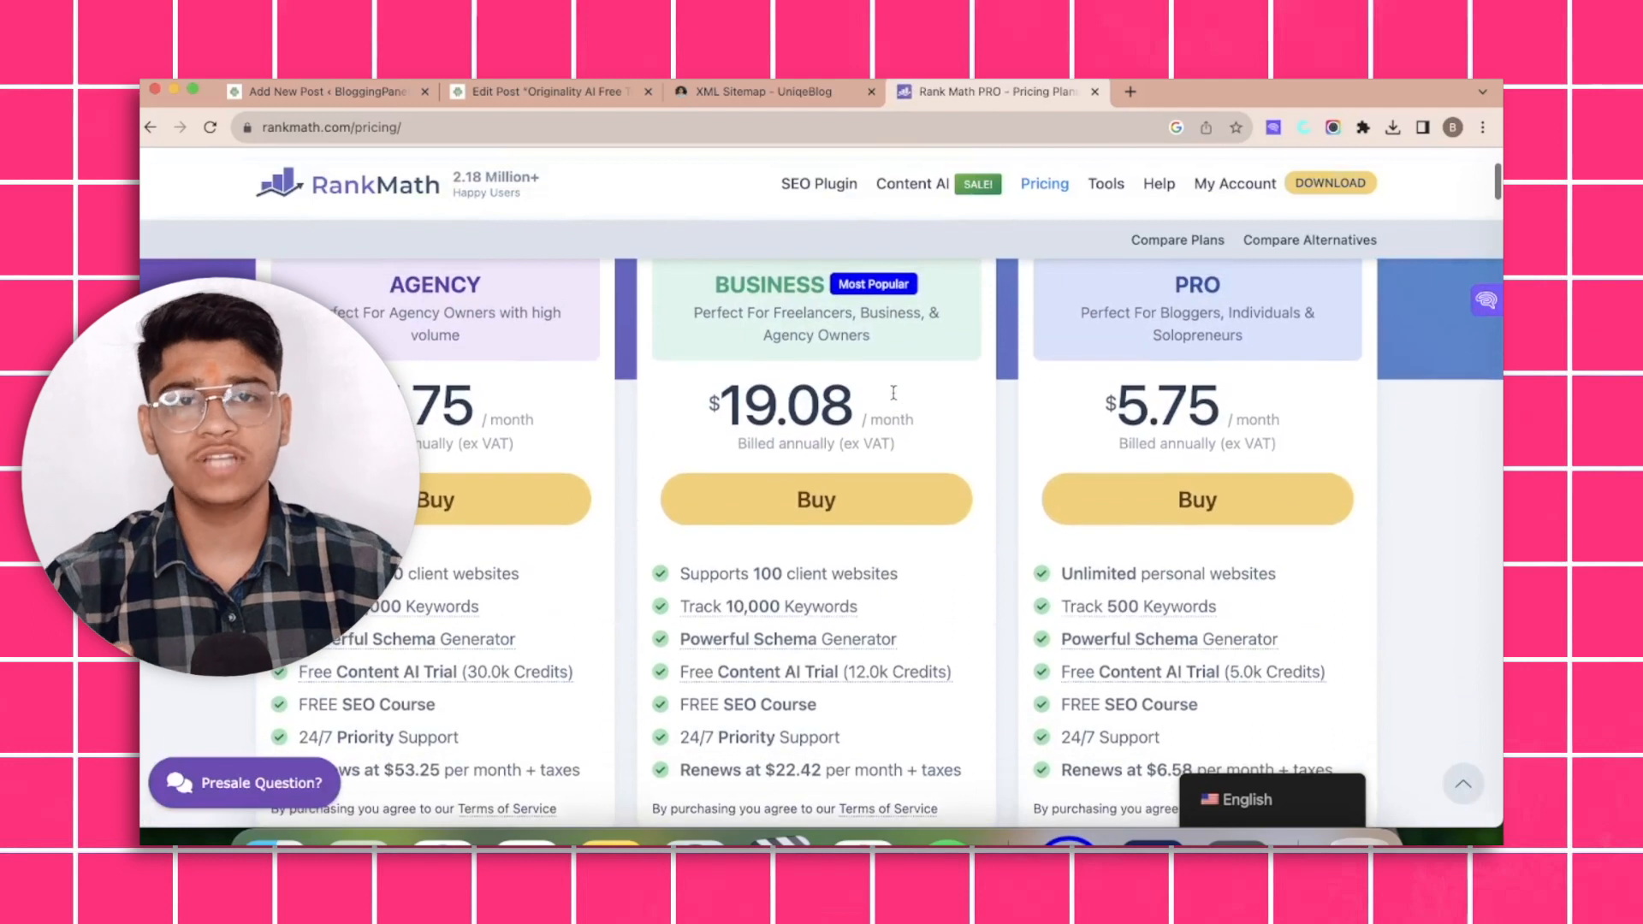
Examine the features of the Agency, Business and PRO plans on the Rank Math pricing page.
{"action": "scroll", "coordinate": [892, 392], "scroll_direction": "down", "scroll_amount": 3}
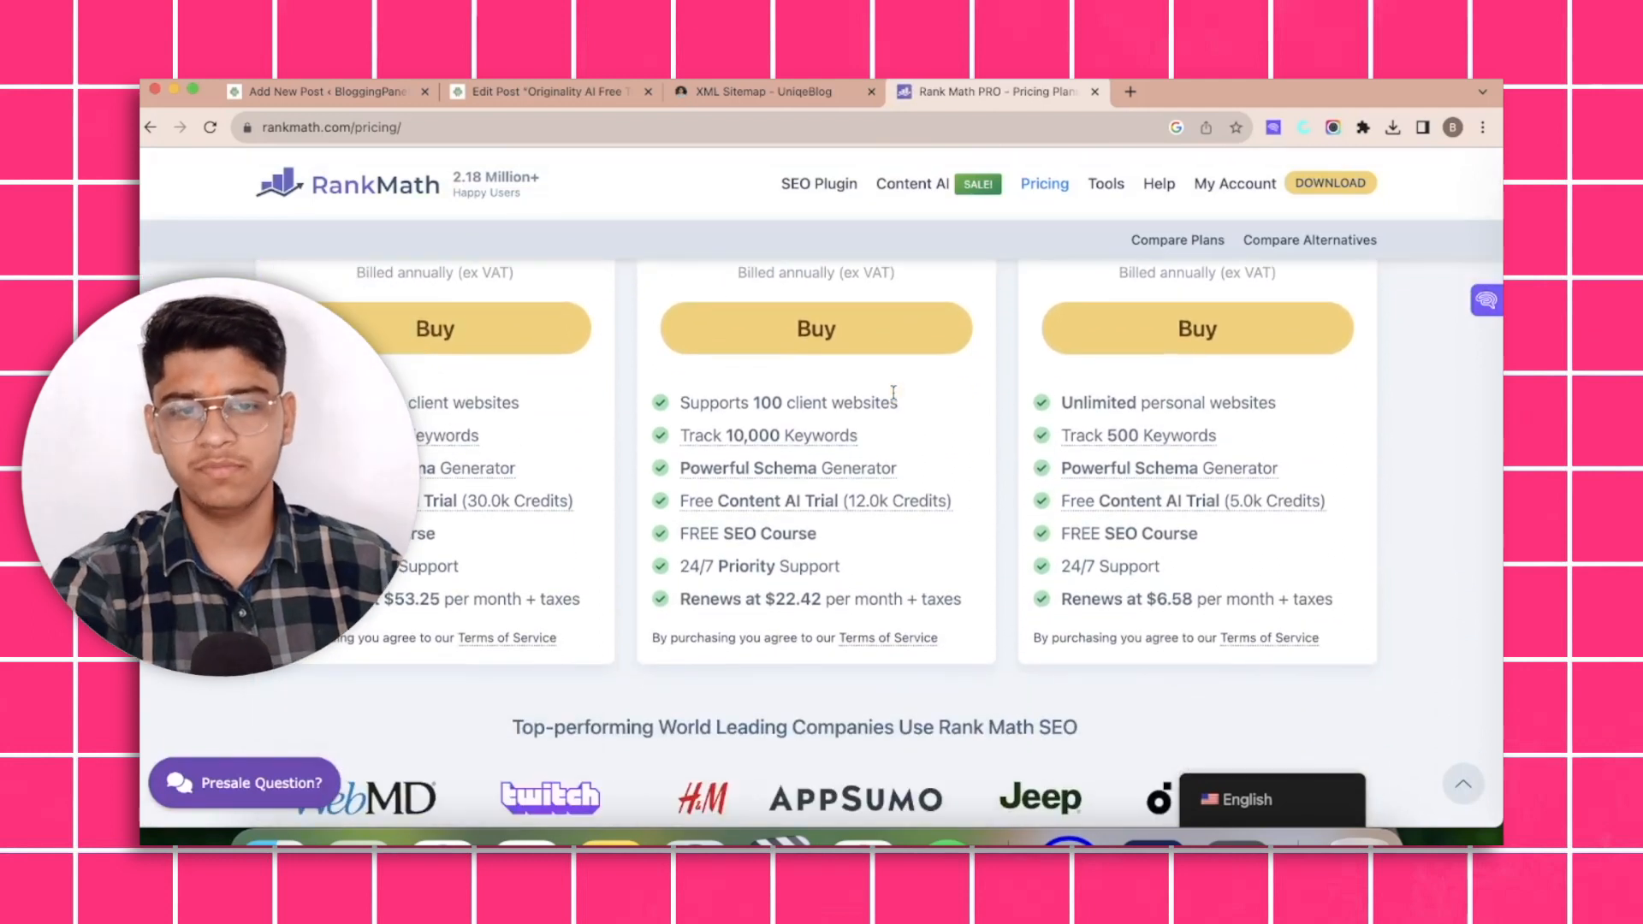
{"action": "scroll", "coordinate": [892, 392], "scroll_direction": "up", "scroll_amount": 1}
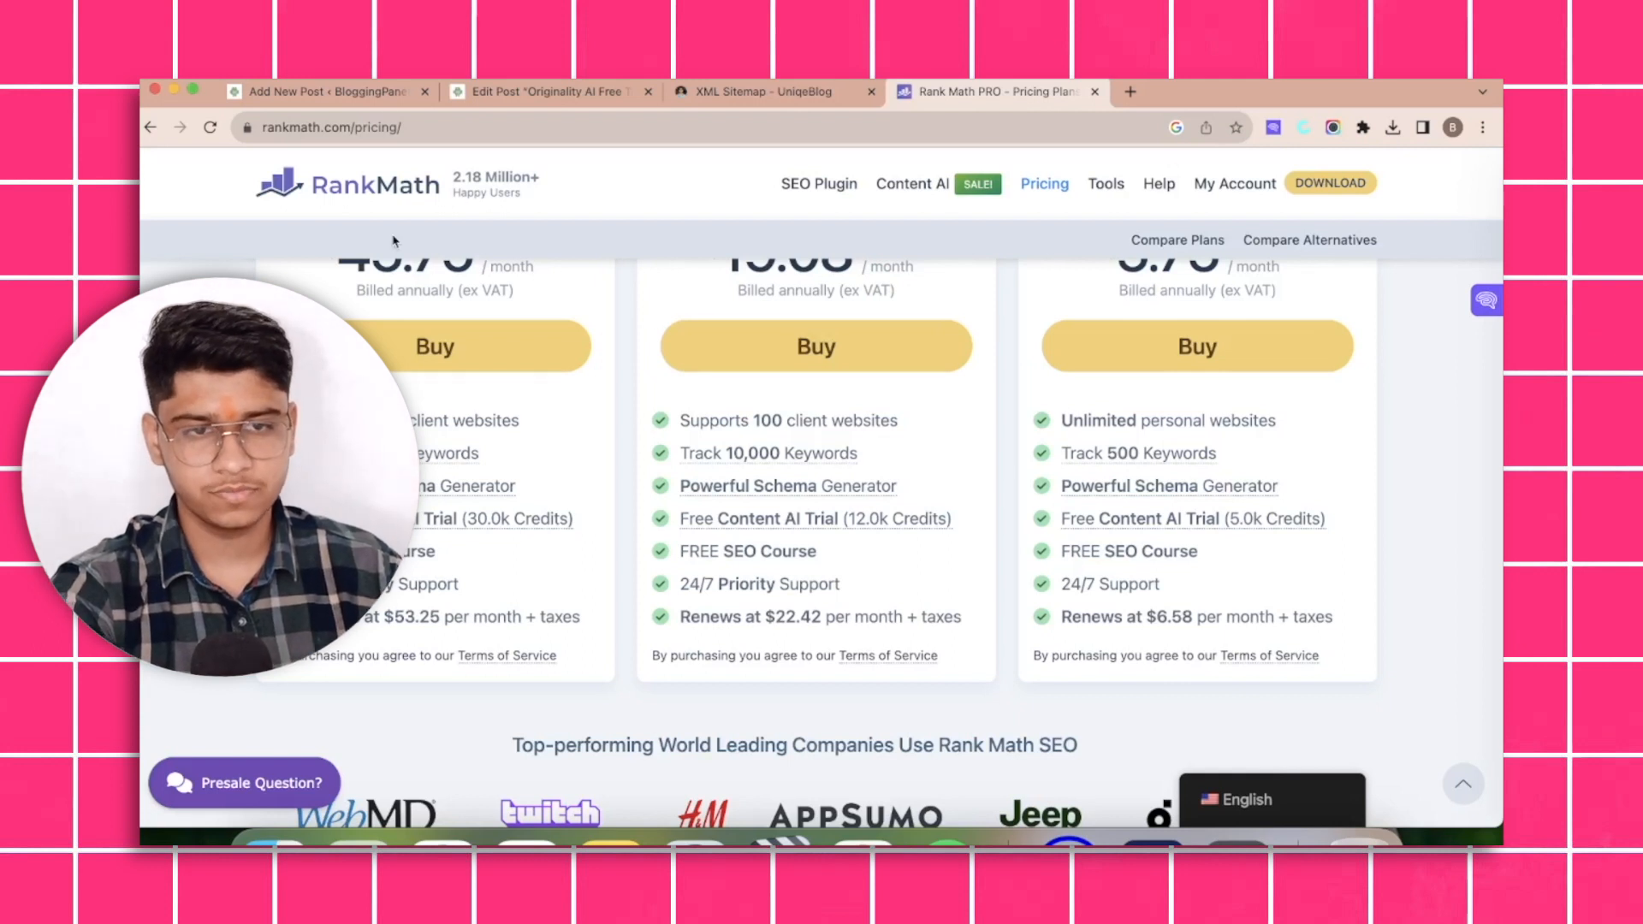
Examine the new post's Advanced and Schema settings in Rank Math, view the available schema types in the Schema Generator, and close it.
{"action": "left_click", "coordinate": [382, 92]}
{"action": "scroll", "coordinate": [1353, 224], "scroll_direction": "up", "scroll_amount": 3}
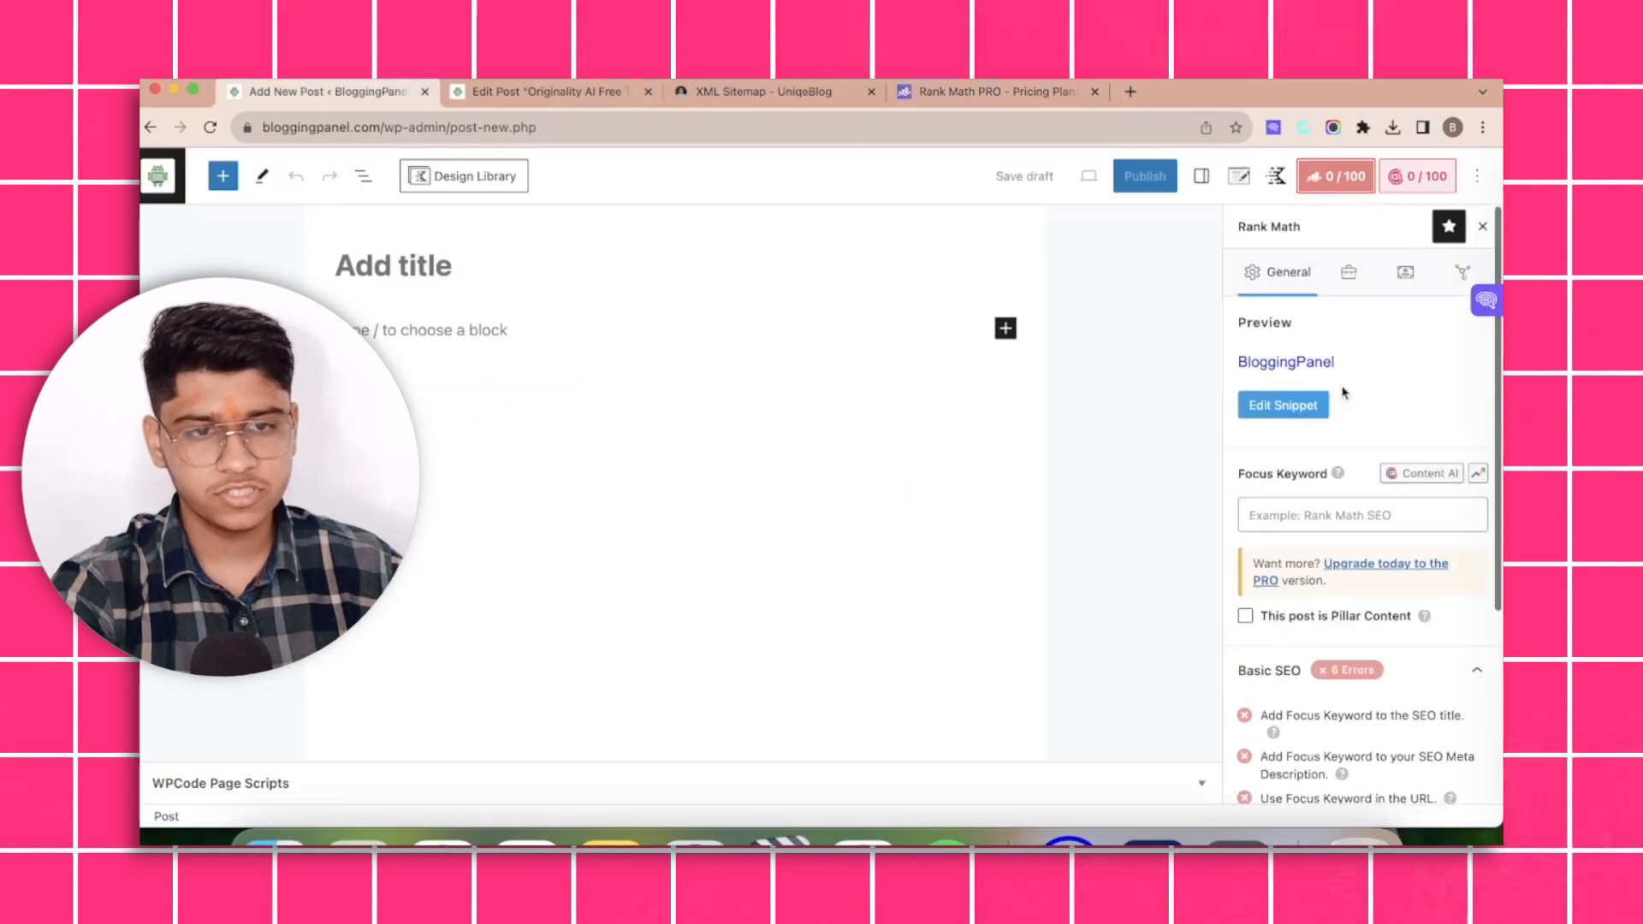
{"action": "left_click", "coordinate": [1367, 274]}
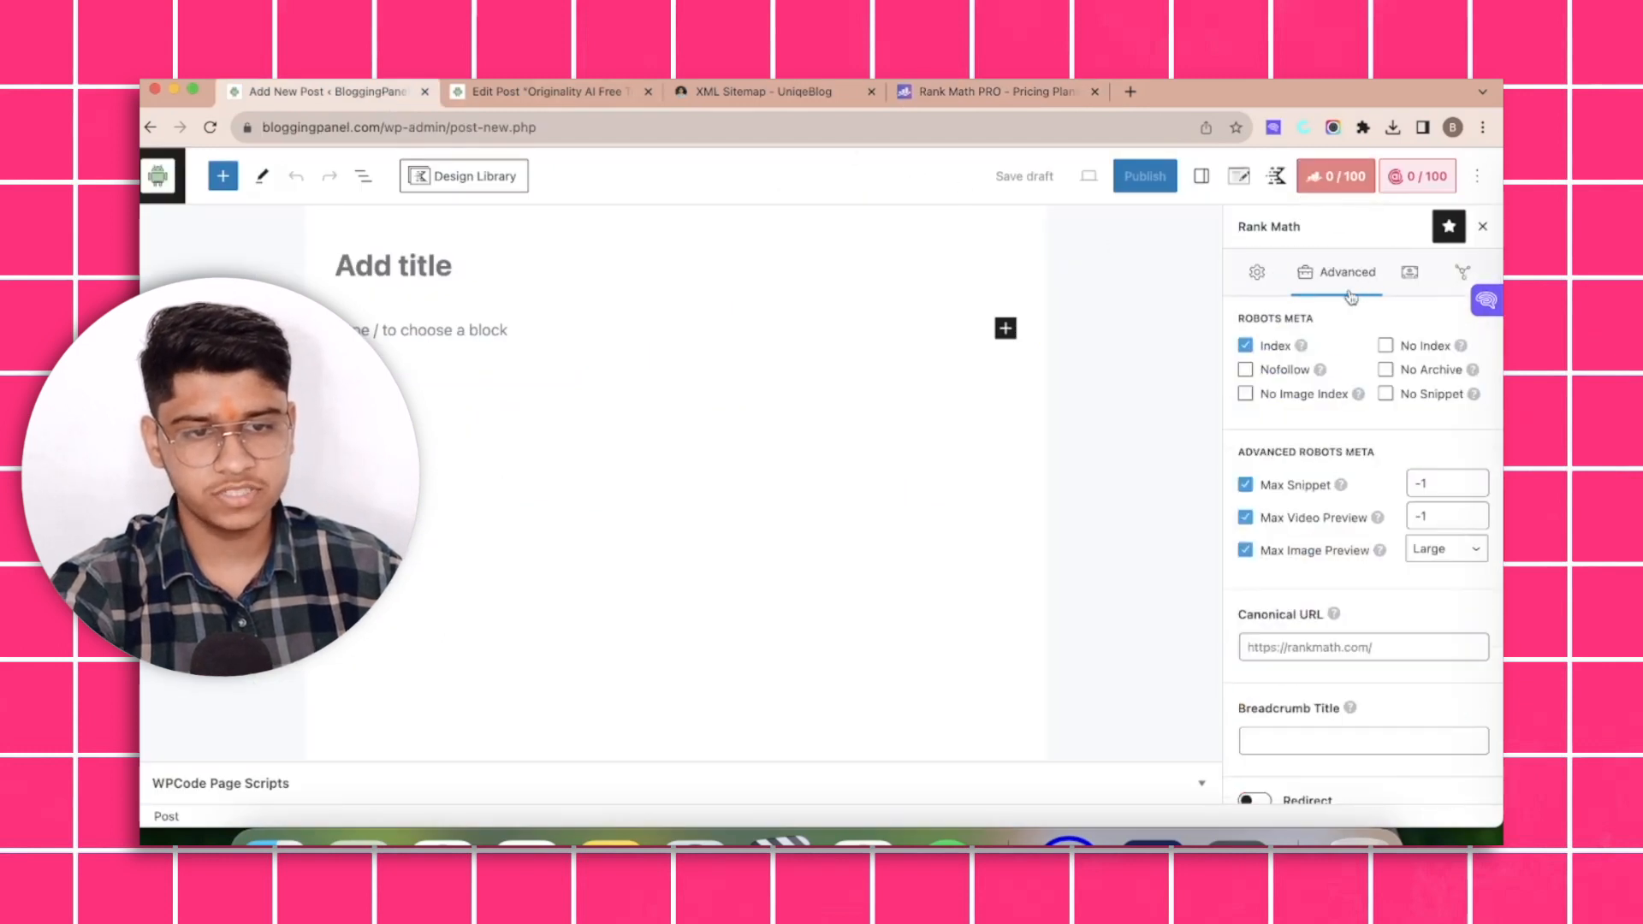
{"action": "left_click", "coordinate": [1410, 274]}
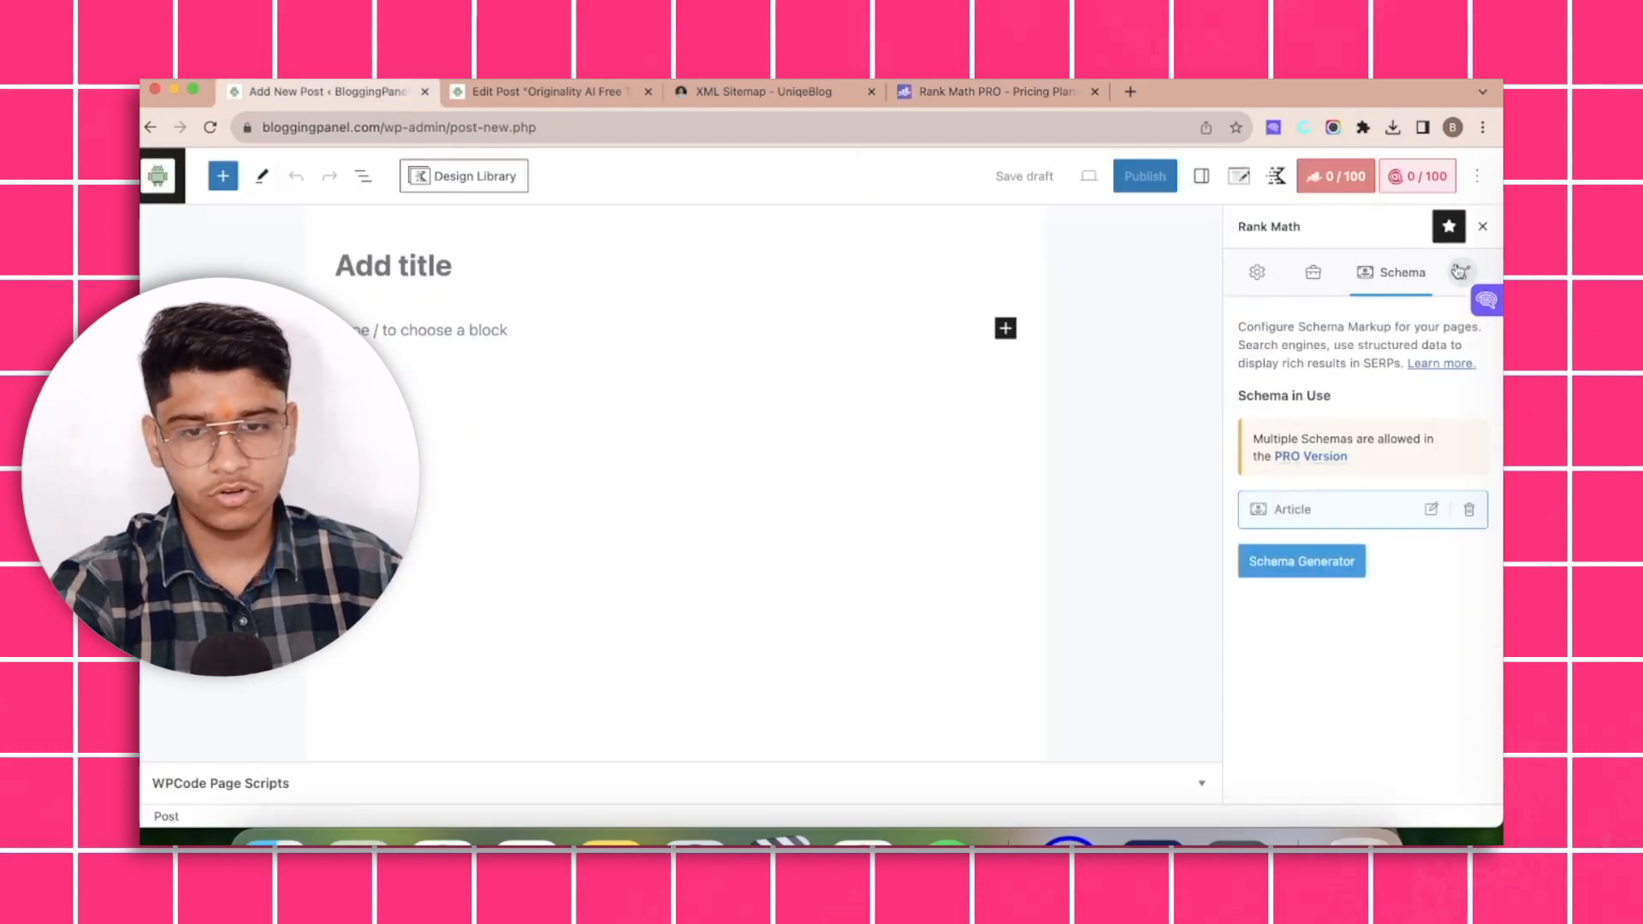
{"action": "left_click", "coordinate": [1298, 562]}
{"action": "scroll", "coordinate": [767, 587], "scroll_direction": "down", "scroll_amount": 1}
{"action": "scroll", "coordinate": [766, 586], "scroll_direction": "up", "scroll_amount": 1}
{"action": "scroll", "coordinate": [767, 429], "scroll_direction": "down", "scroll_amount": 1}
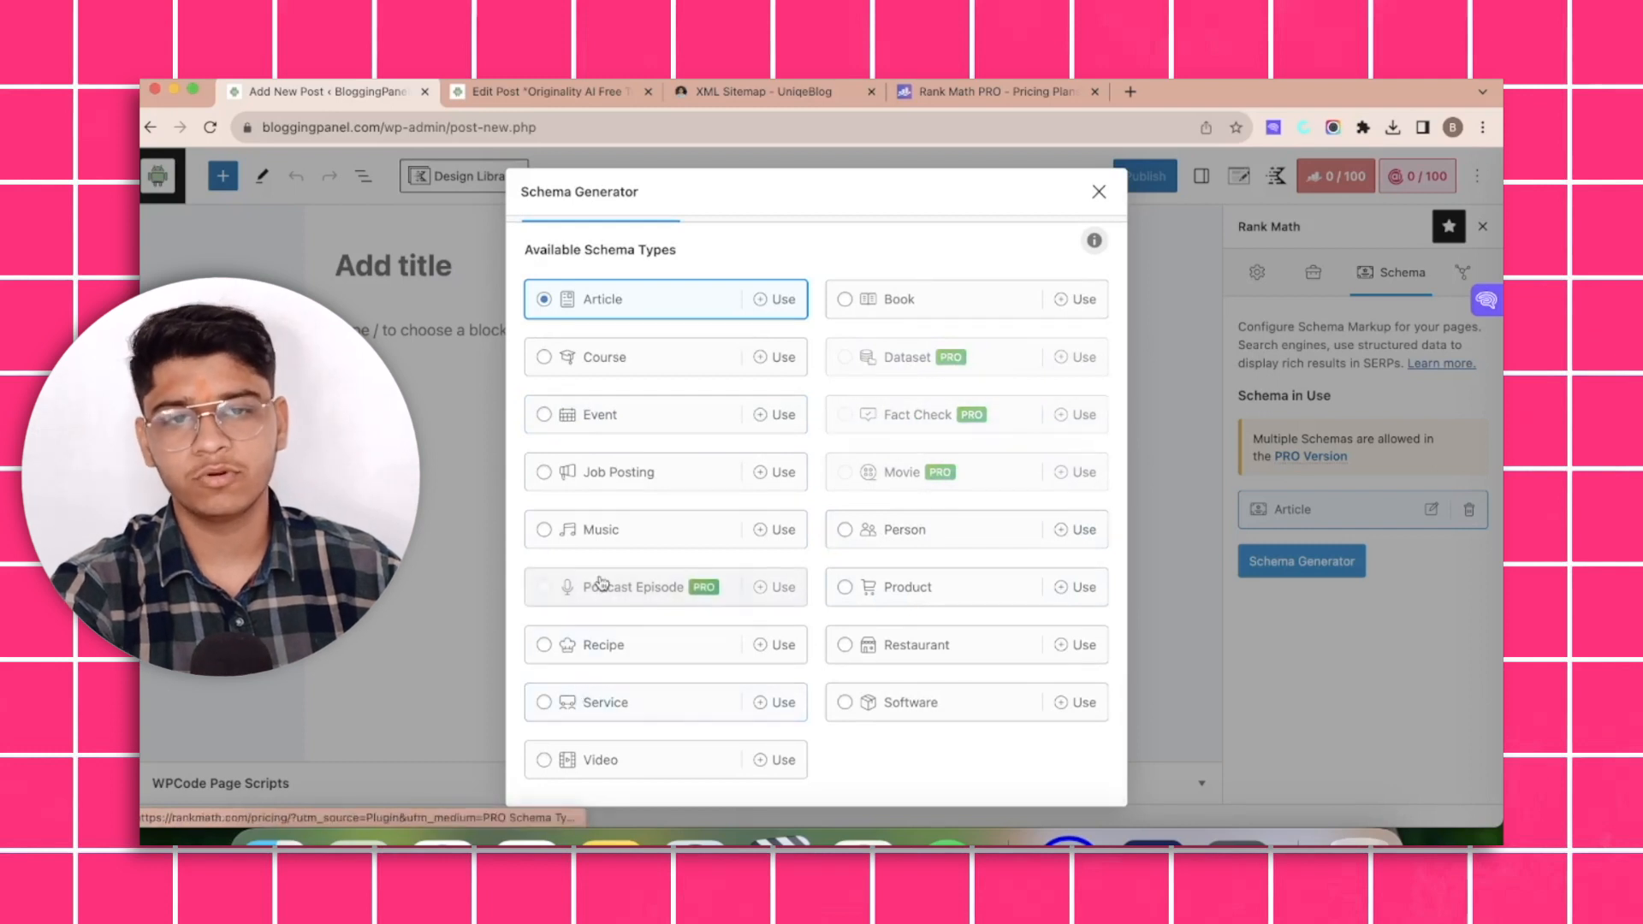
{"action": "left_click", "coordinate": [1112, 193]}
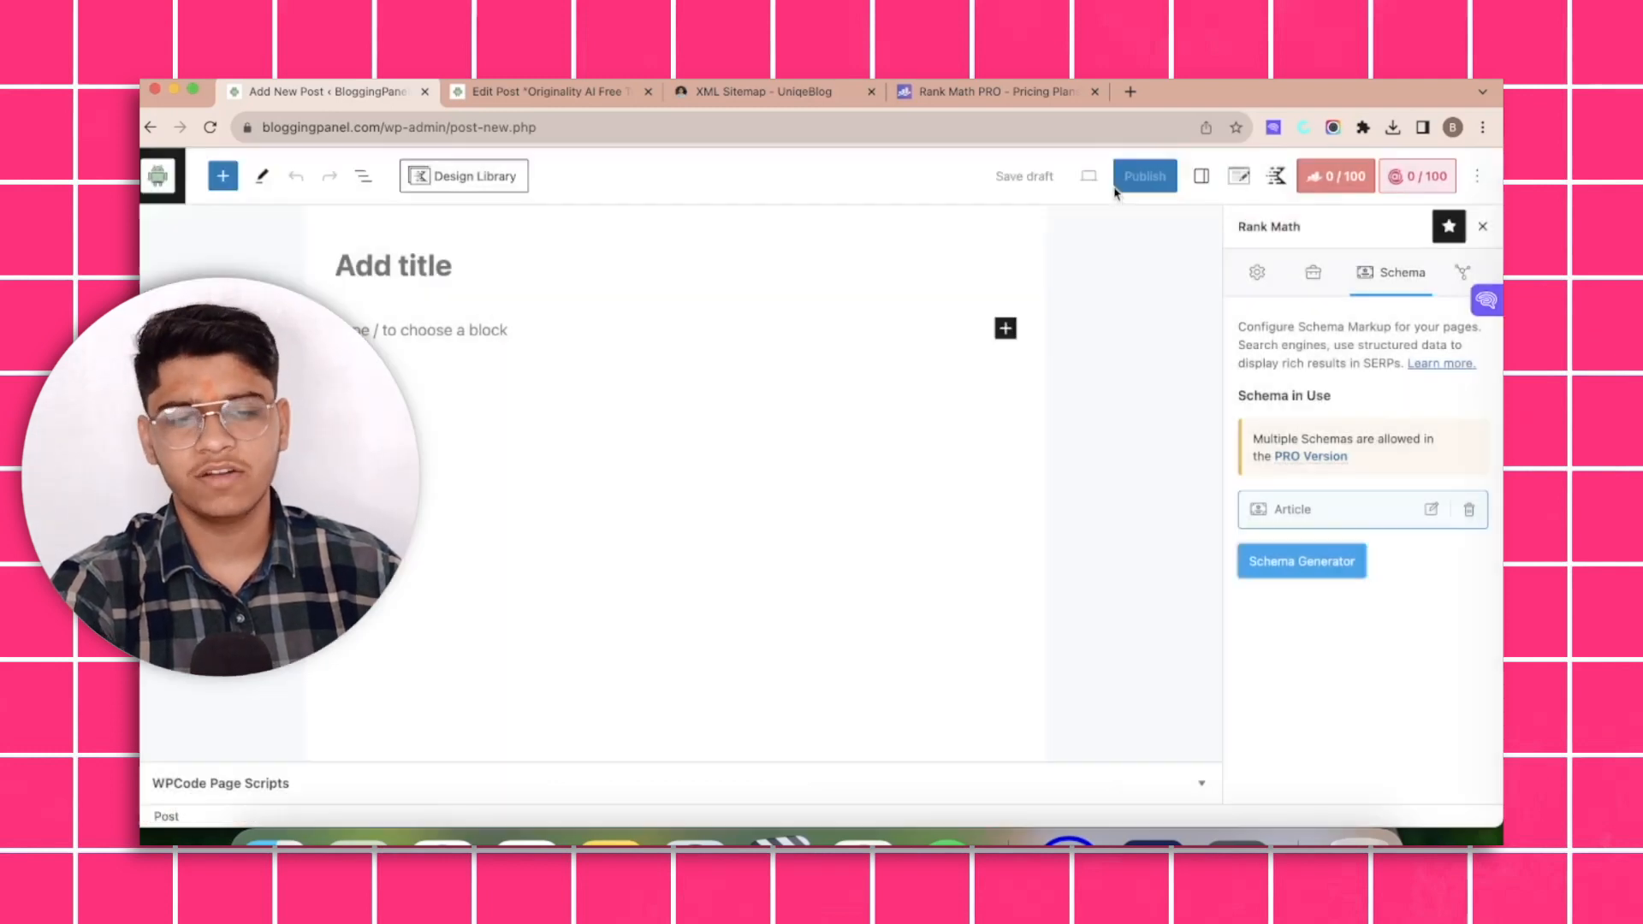
Return to the Rank Math pricing page and examine the PRO plan's Content AI trial, schema generator and keyword tracking features.
{"action": "left_click", "coordinate": [962, 92]}
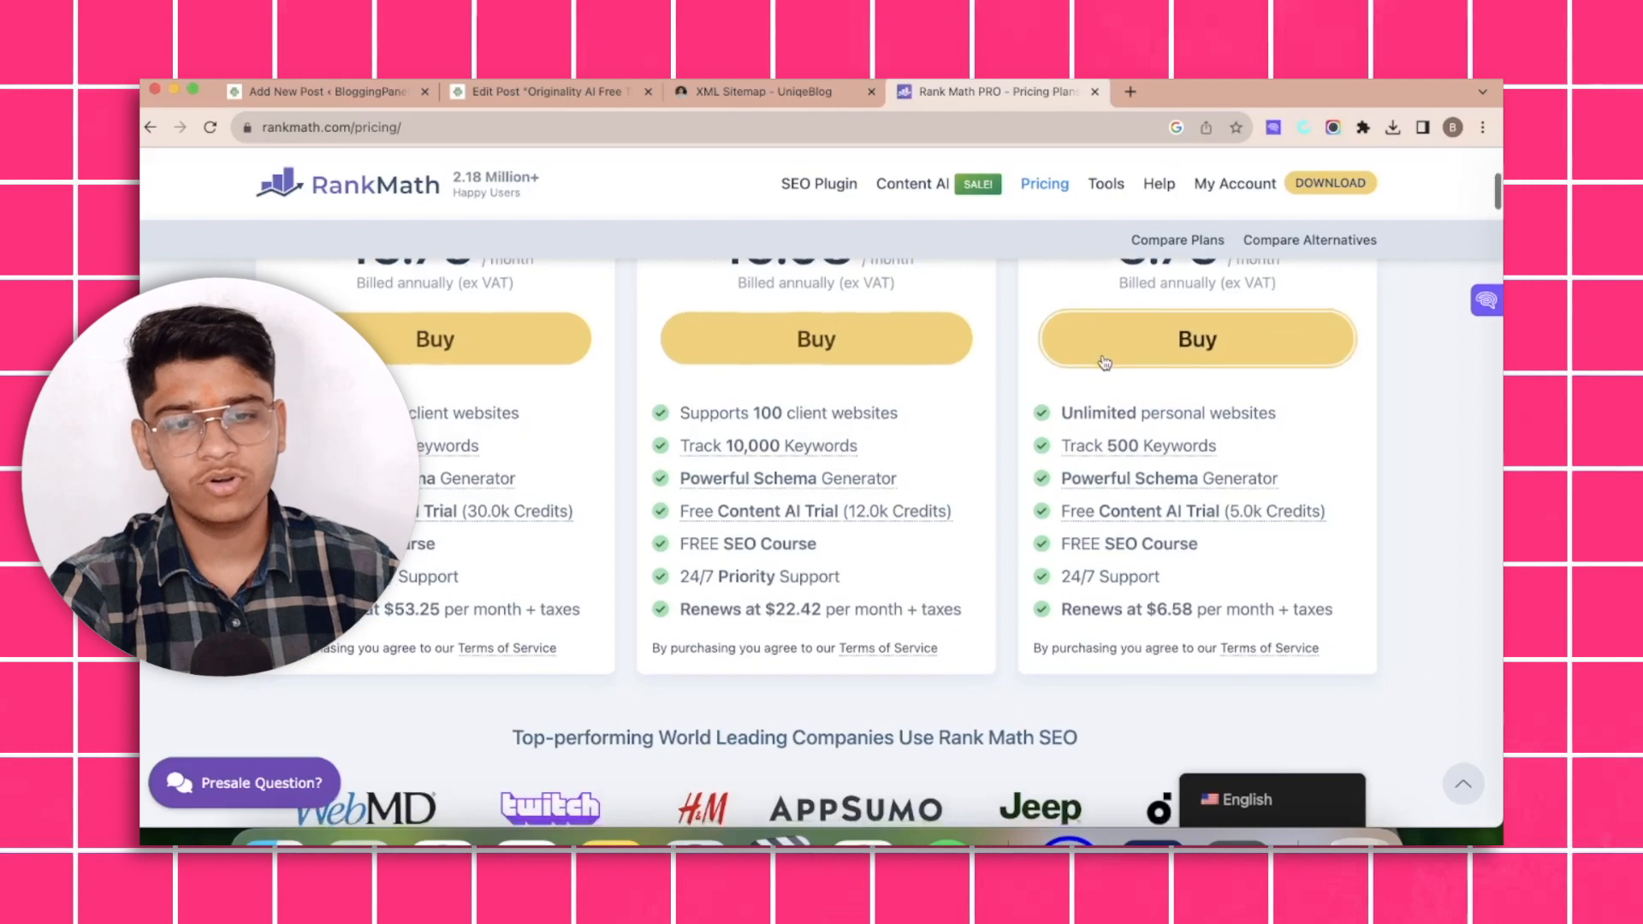
{"action": "scroll", "coordinate": [1112, 398], "scroll_direction": "down", "scroll_amount": 1}
{"action": "mouse_move", "coordinate": [1265, 508]}
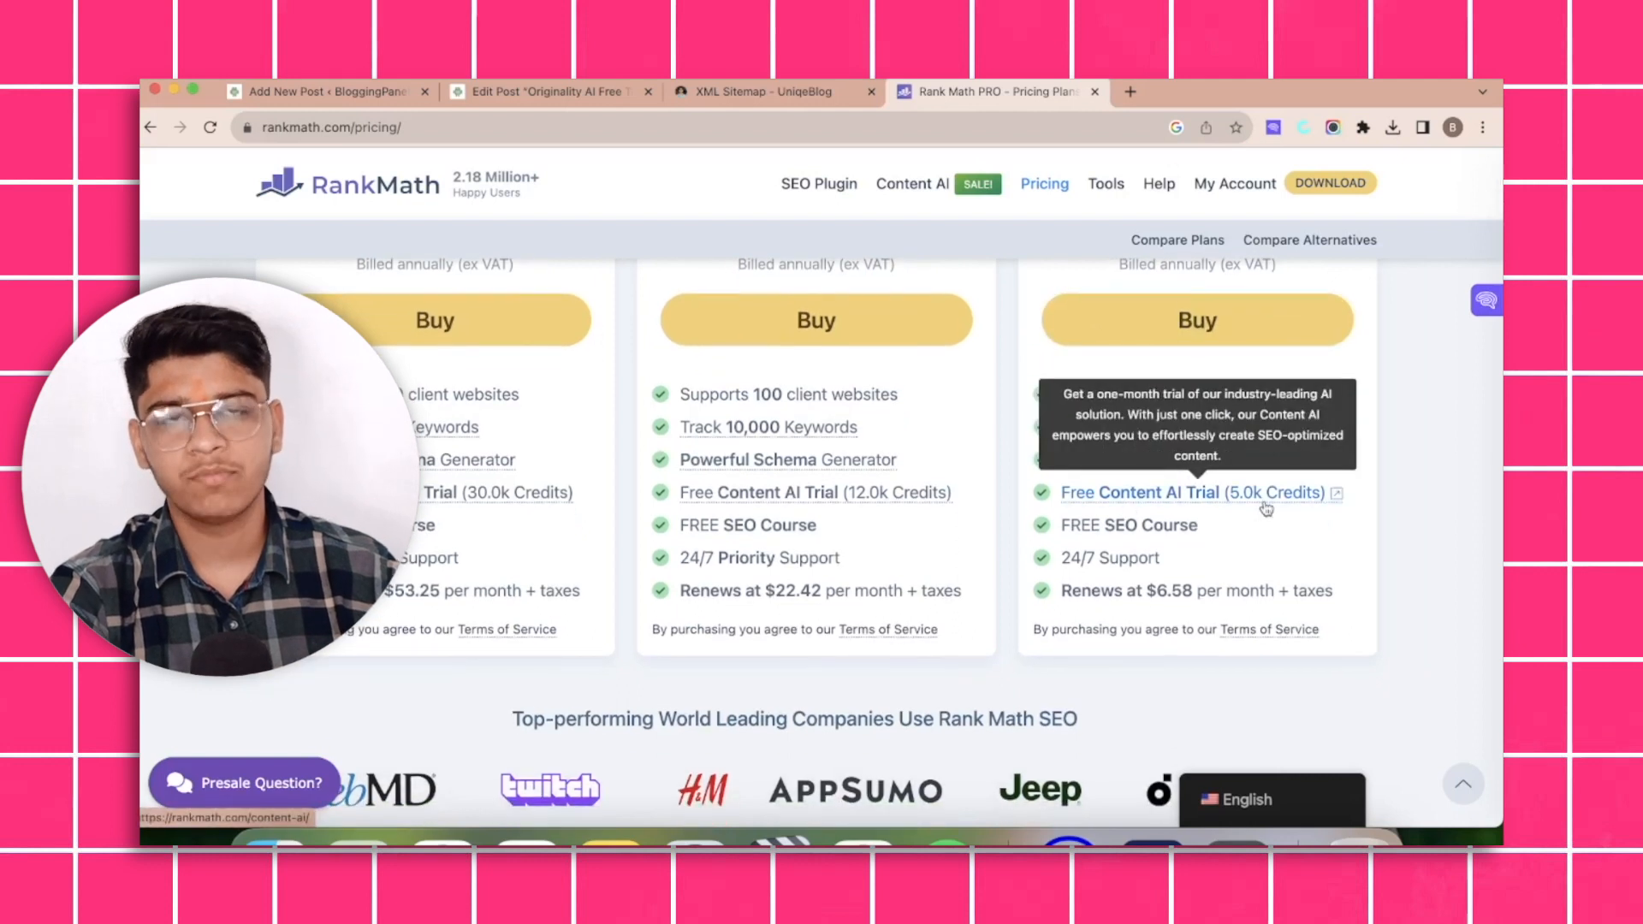
{"action": "mouse_move", "coordinate": [1345, 468]}
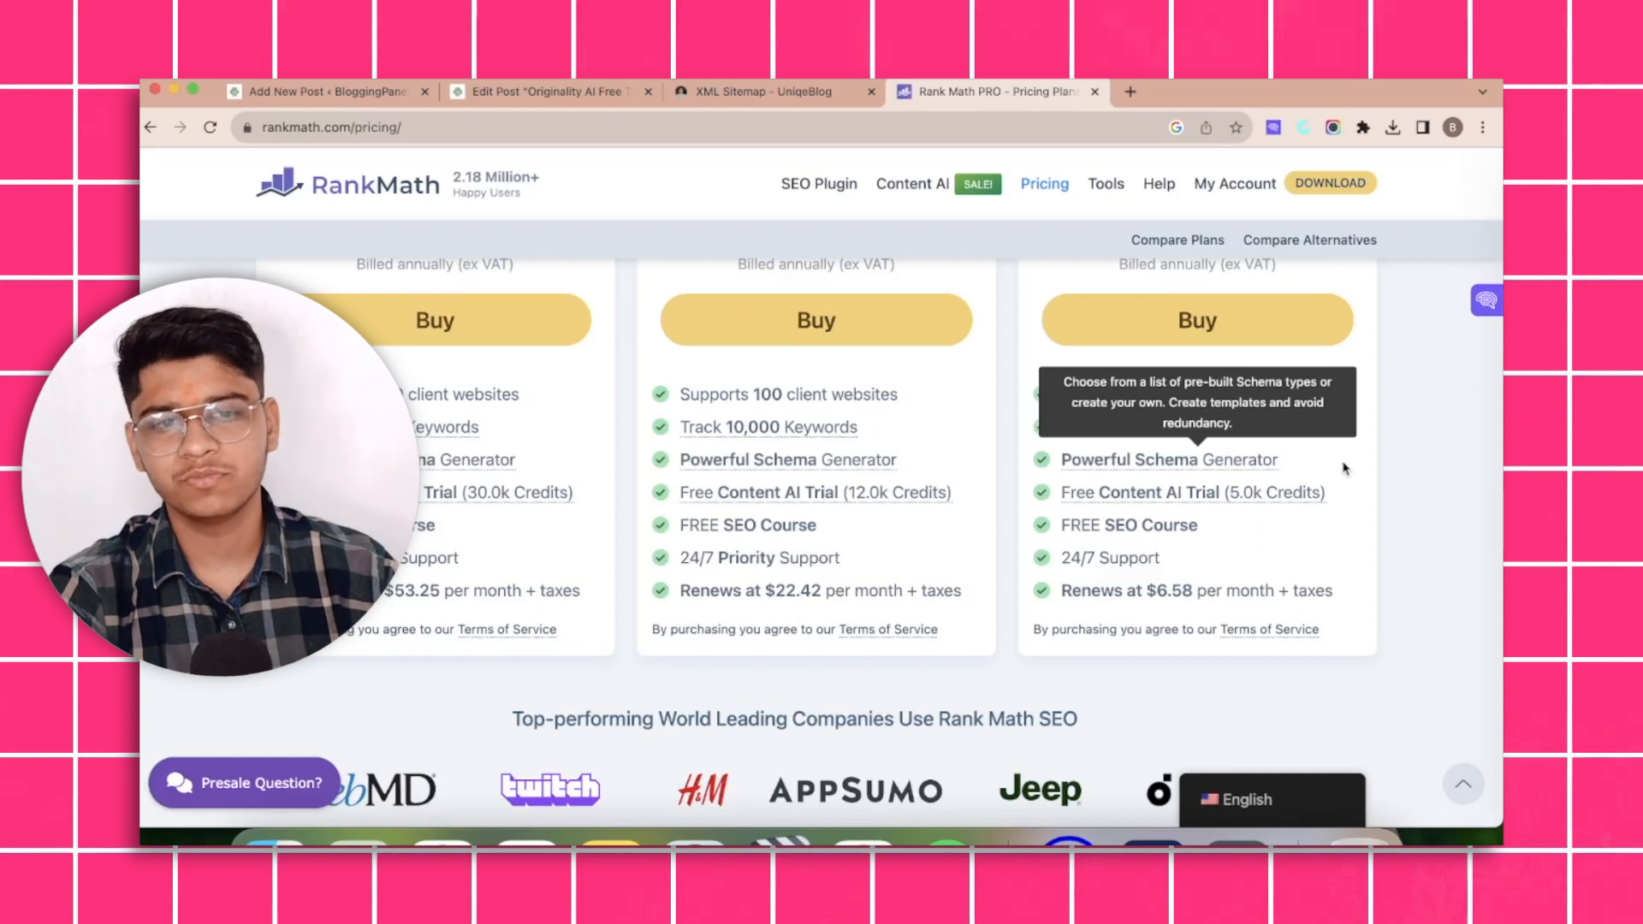
{"action": "scroll", "coordinate": [1343, 468], "scroll_direction": "down", "scroll_amount": 1}
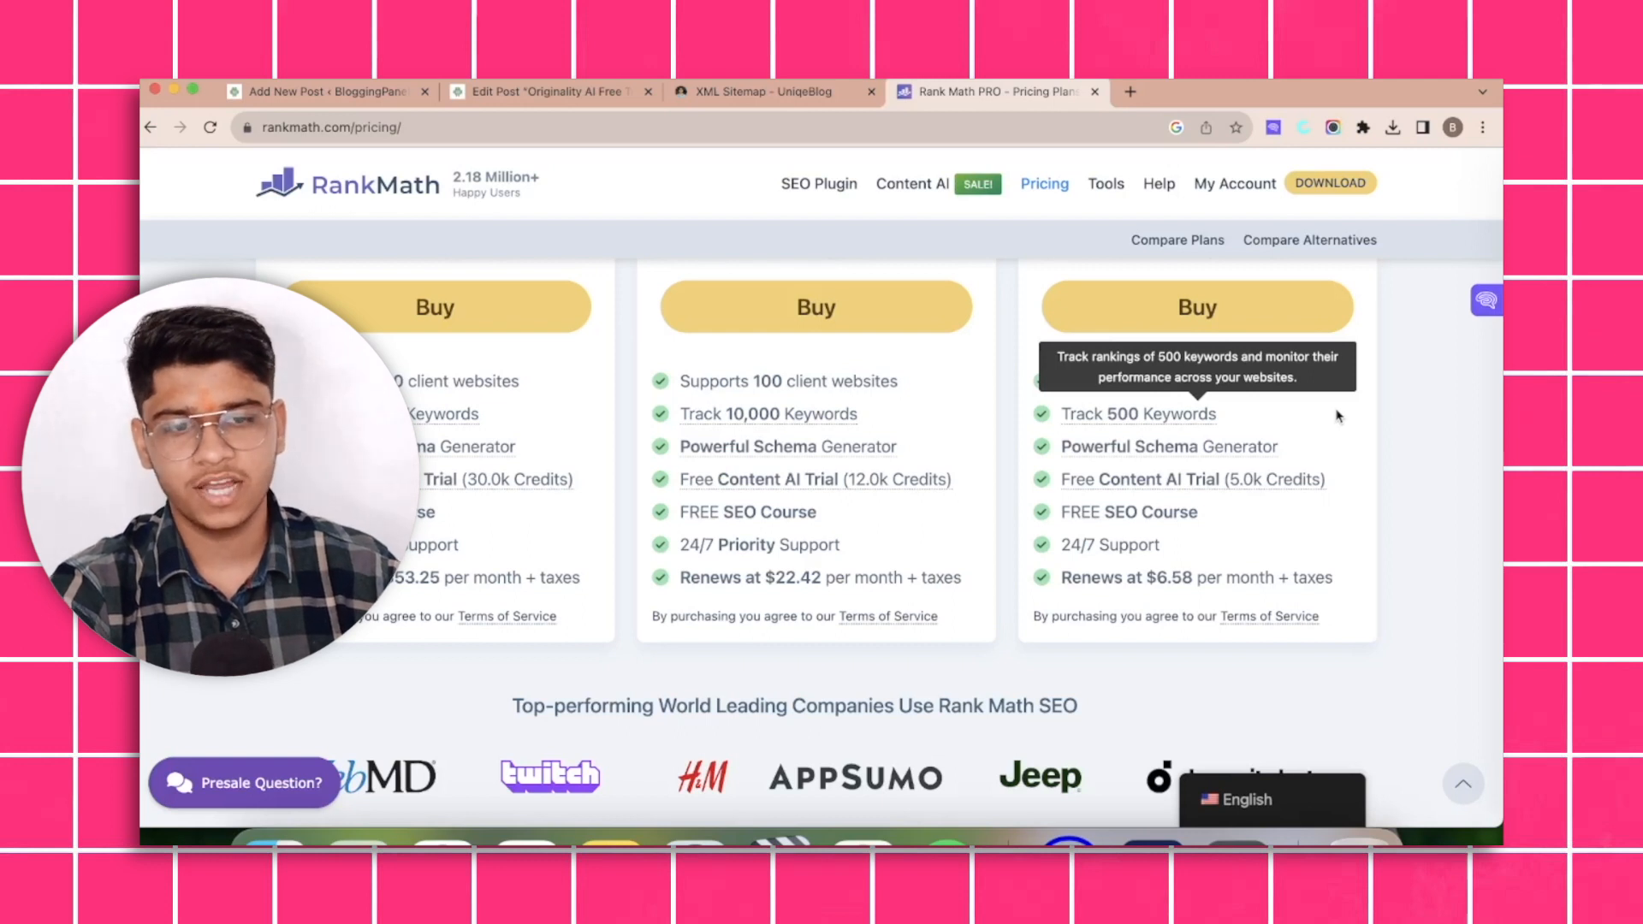
Compare the Free, PRO, Business and Agency plans in the pricing page's feature table, and return to the plan prices.
{"action": "scroll", "coordinate": [1337, 415], "scroll_direction": "down", "scroll_amount": 1}
{"action": "scroll", "coordinate": [1302, 654], "scroll_direction": "down", "scroll_amount": 10}
{"action": "scroll", "coordinate": [1307, 656], "scroll_direction": "down", "scroll_amount": 15}
{"action": "scroll", "coordinate": [1307, 655], "scroll_direction": "down", "scroll_amount": 8}
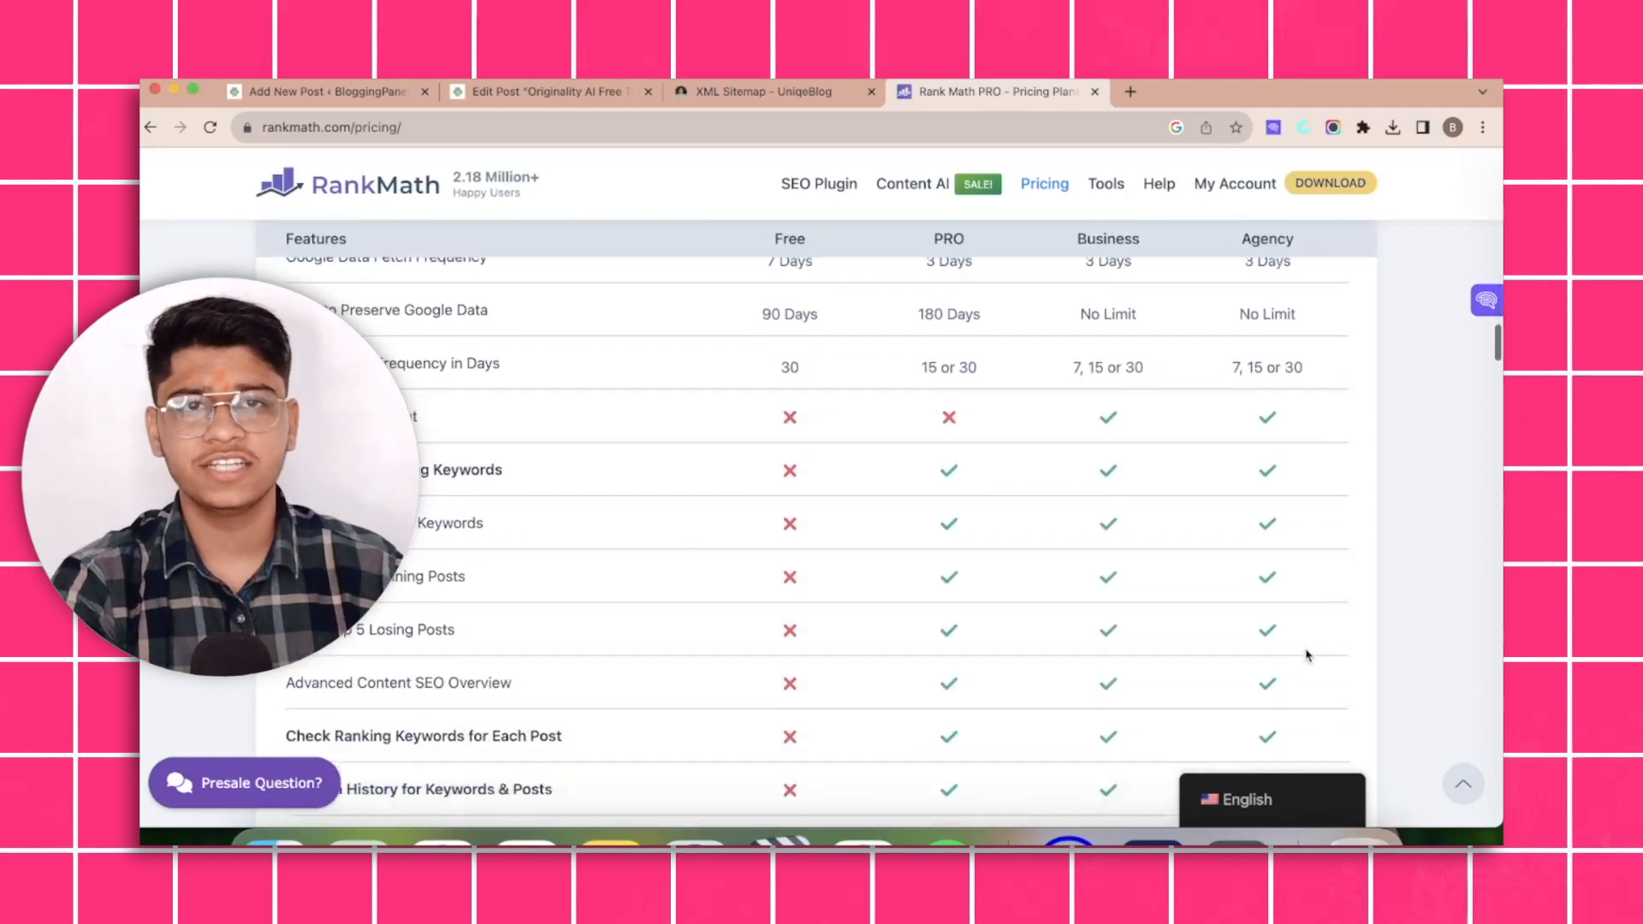
{"action": "scroll", "coordinate": [1307, 655], "scroll_direction": "down", "scroll_amount": 8}
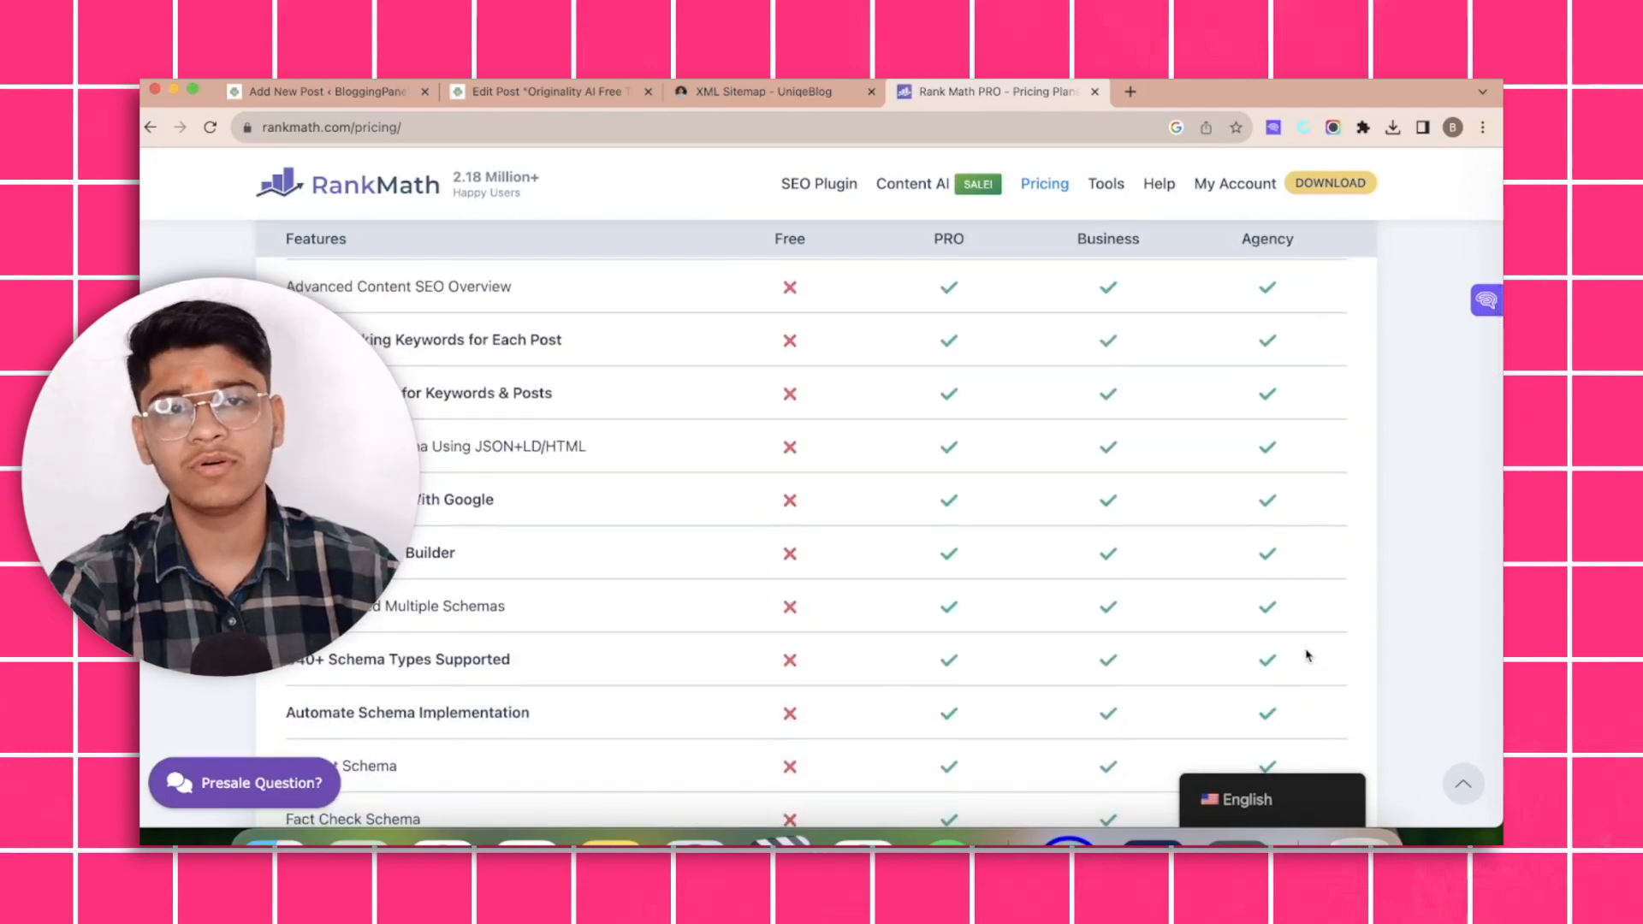
{"action": "scroll", "coordinate": [1307, 655], "scroll_direction": "down", "scroll_amount": 14}
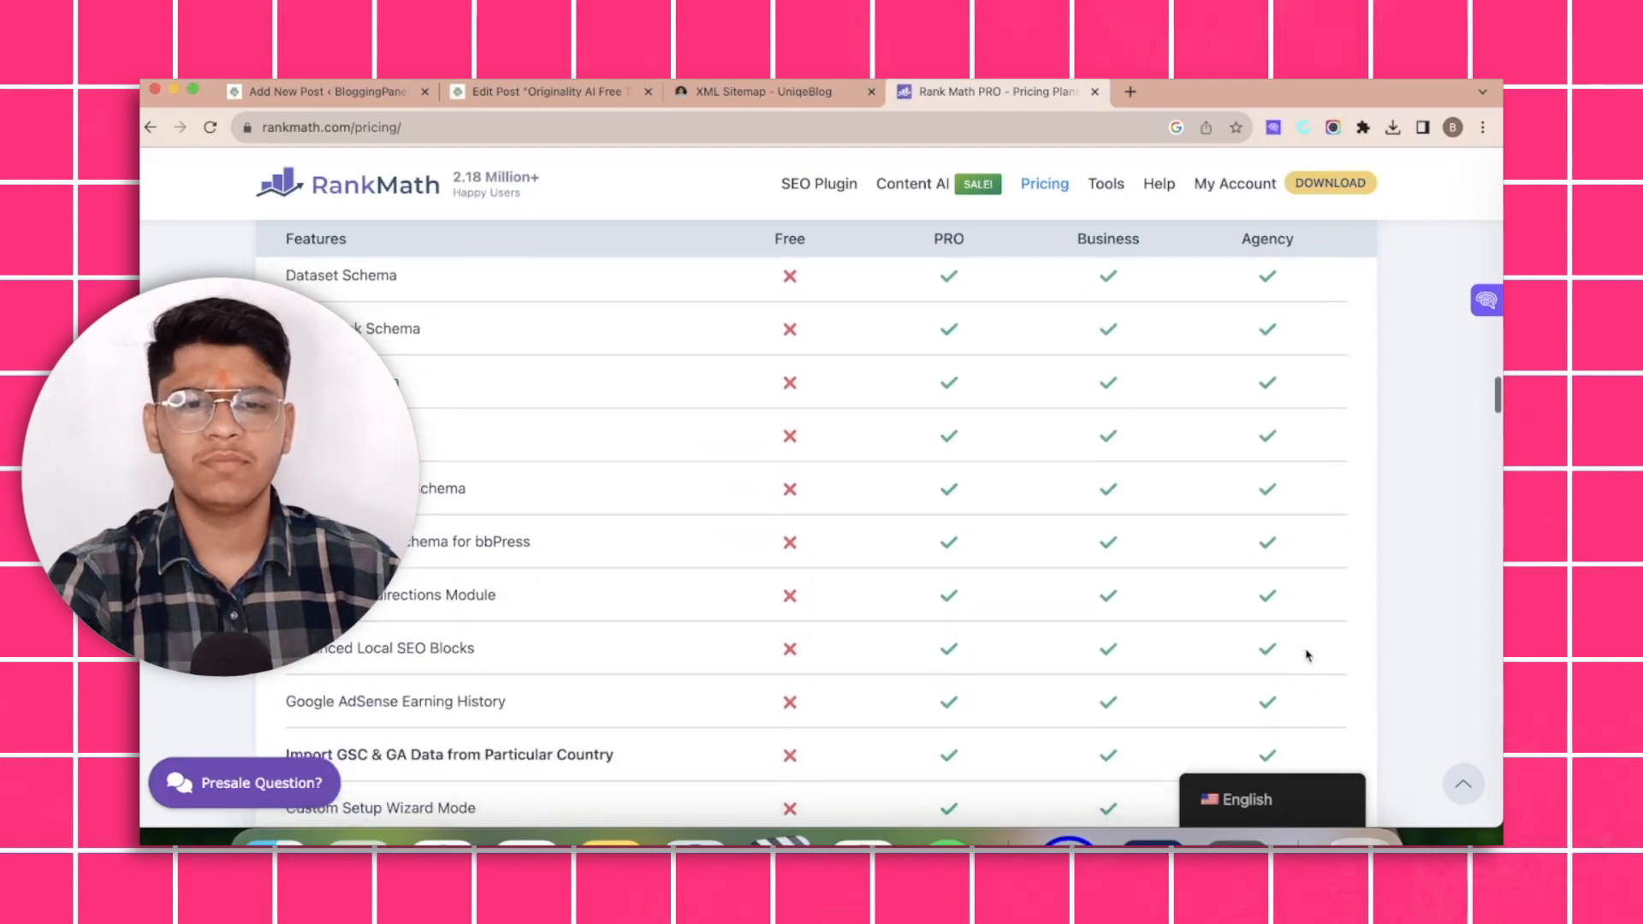
{"action": "scroll", "coordinate": [1307, 656], "scroll_direction": "up", "scroll_amount": 20}
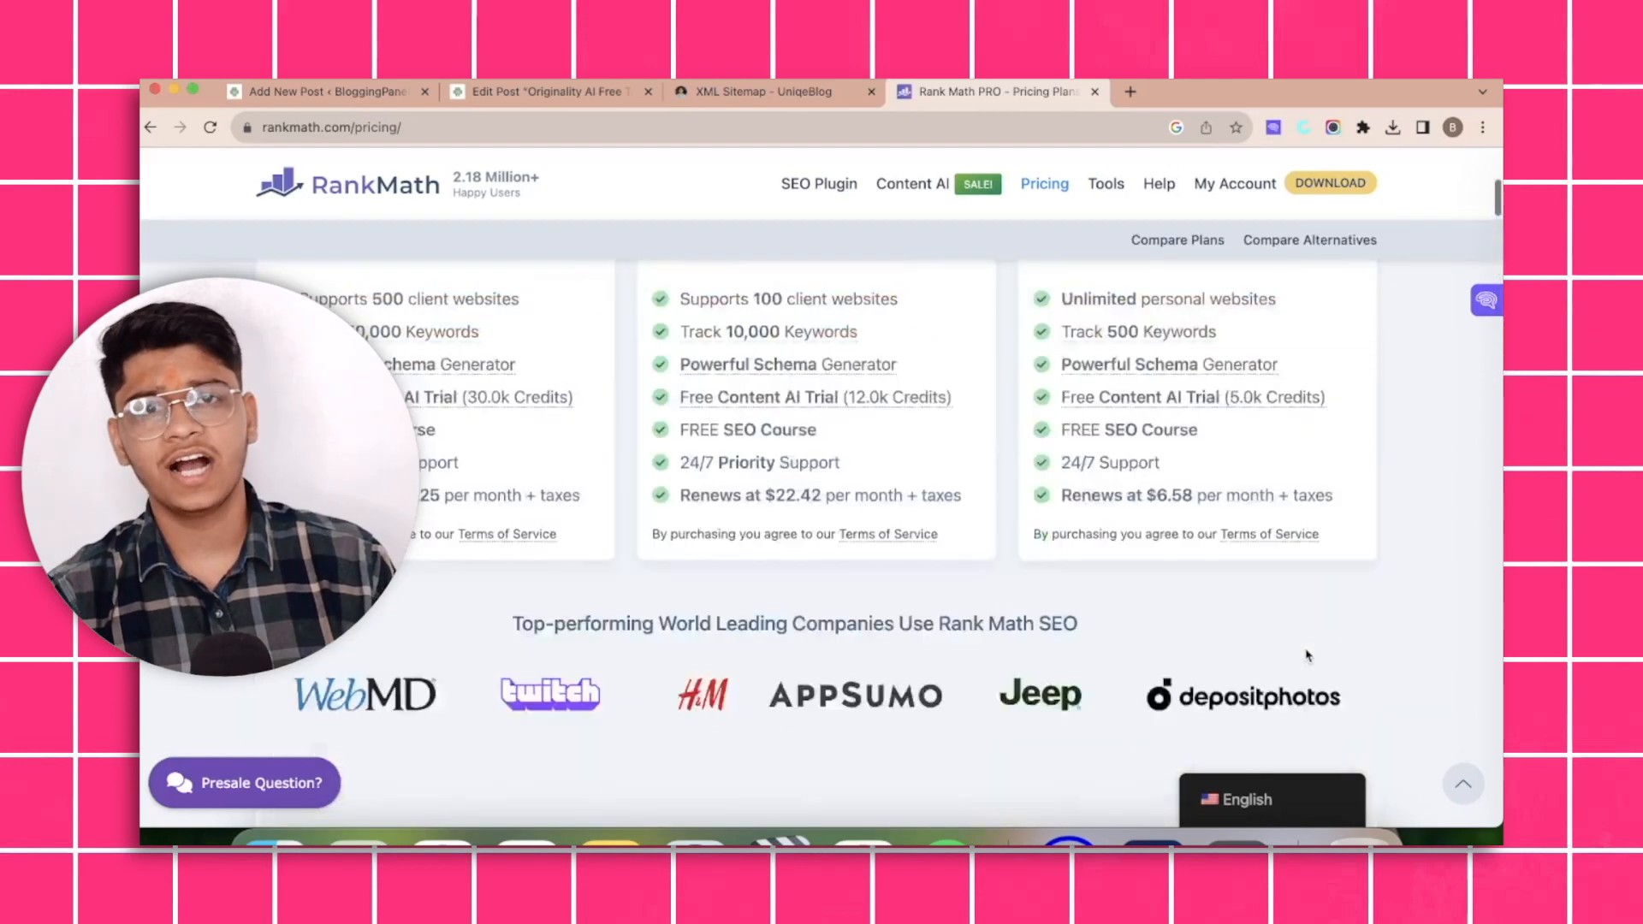
{"action": "scroll", "coordinate": [1306, 656], "scroll_direction": "up", "scroll_amount": 10}
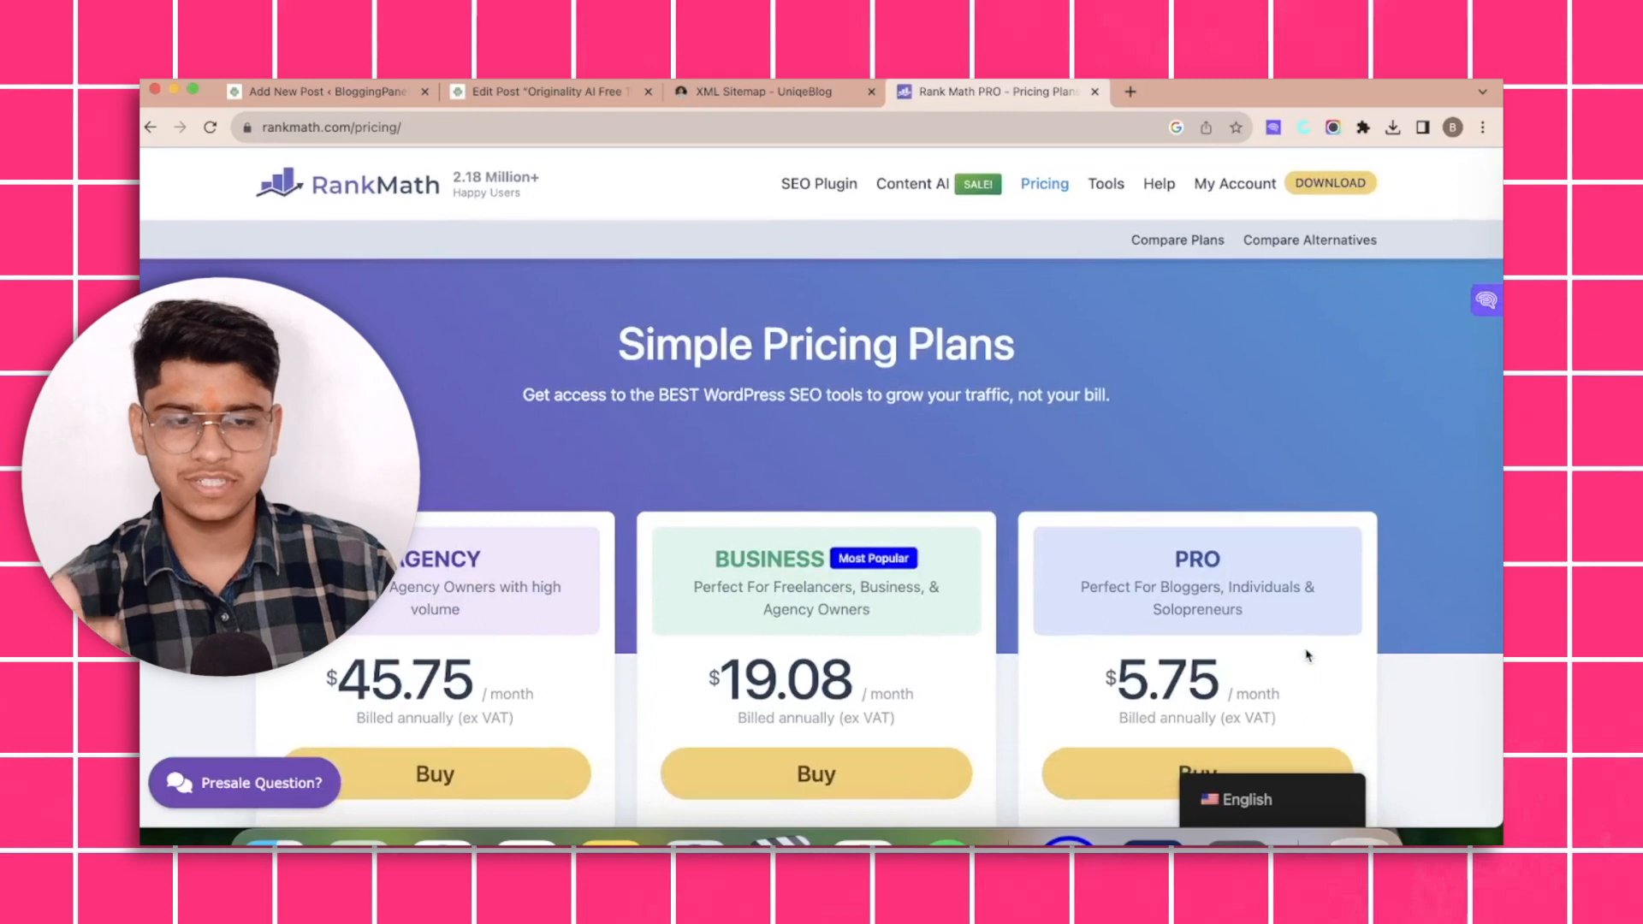